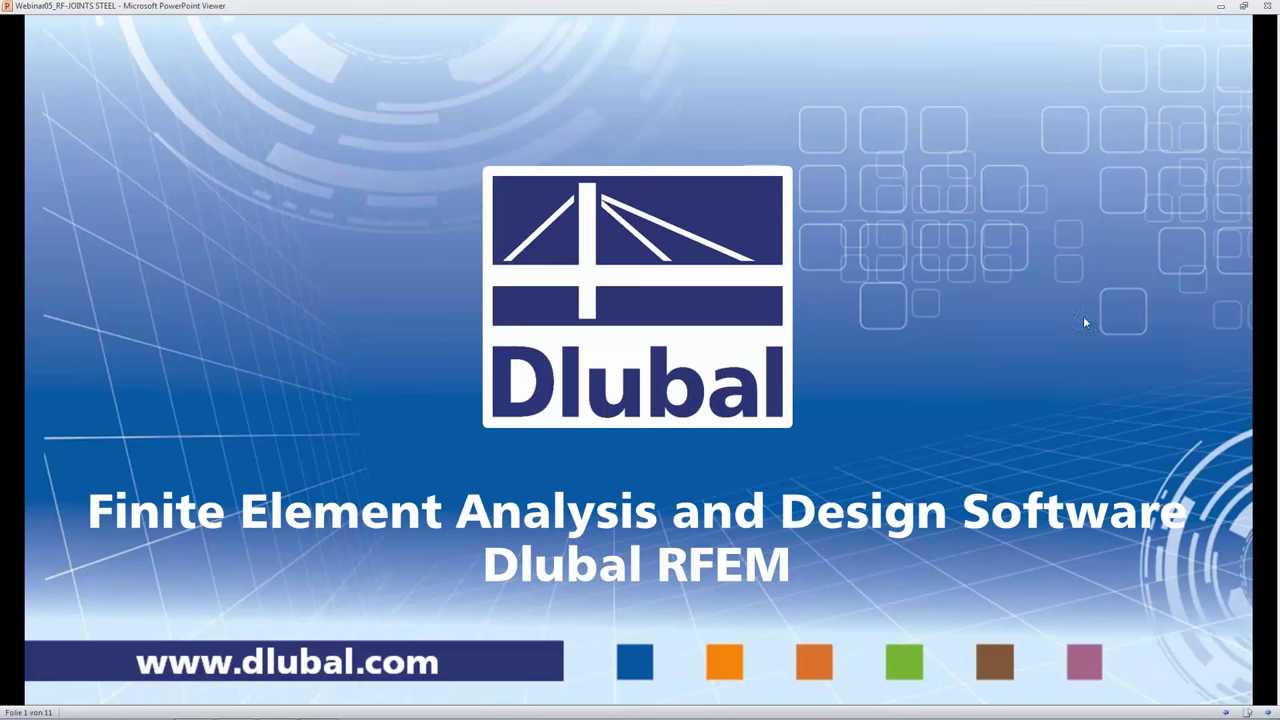
Advance to slide 2, the 'Analysing Steel Joints by Using RF-/JOINTS' overview.
click(894, 386)
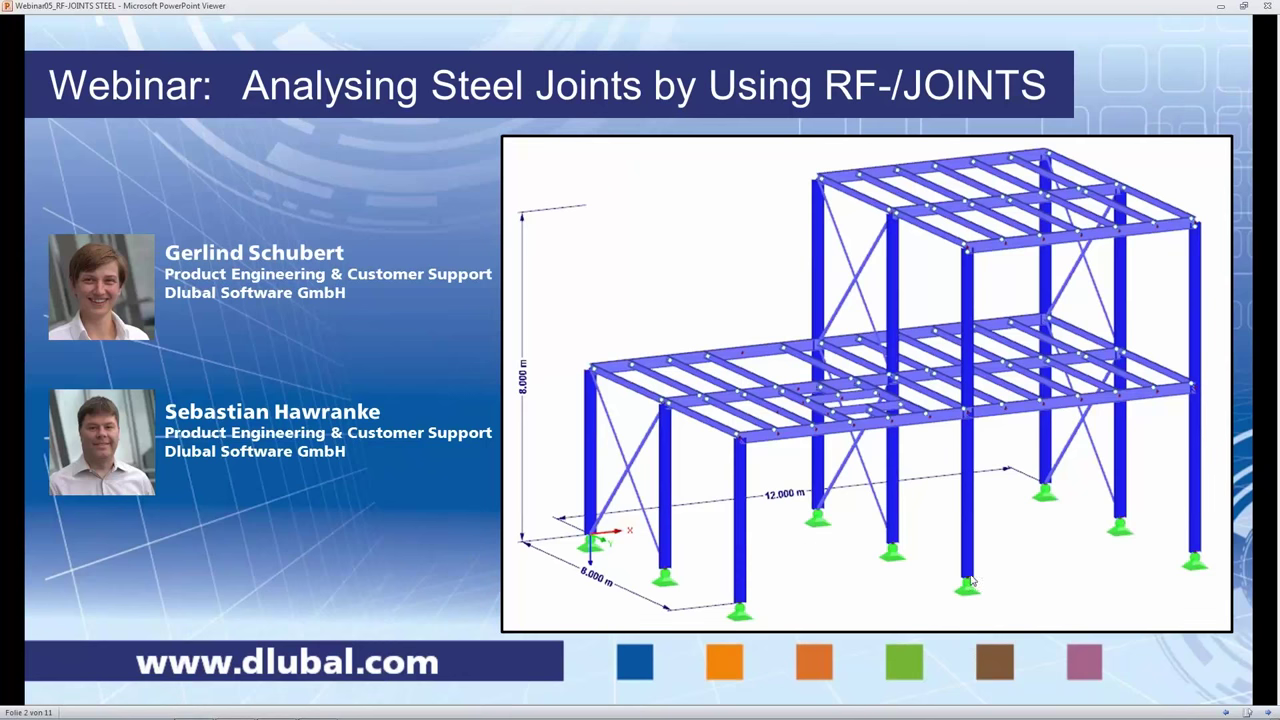
Highlight the beam-column joint, show its close-up, then advance to slide 3 'Asking Questions'.
click(888, 576)
click(829, 572)
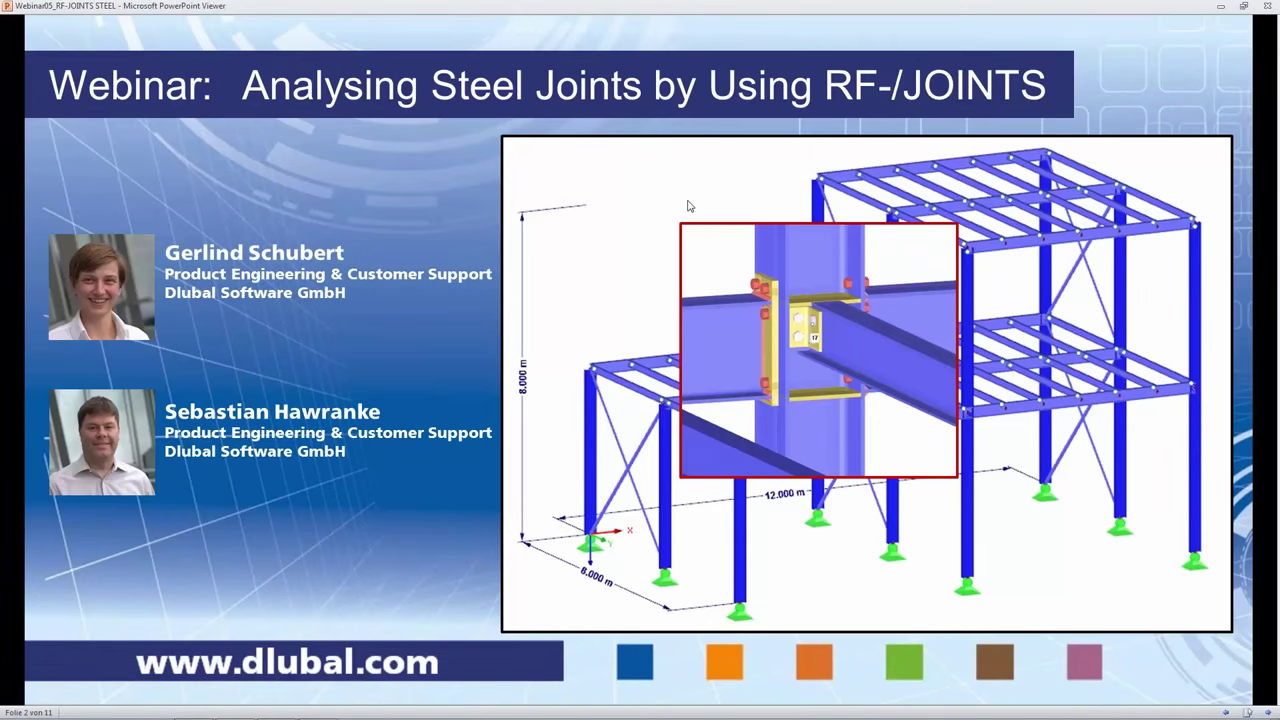
click(558, 242)
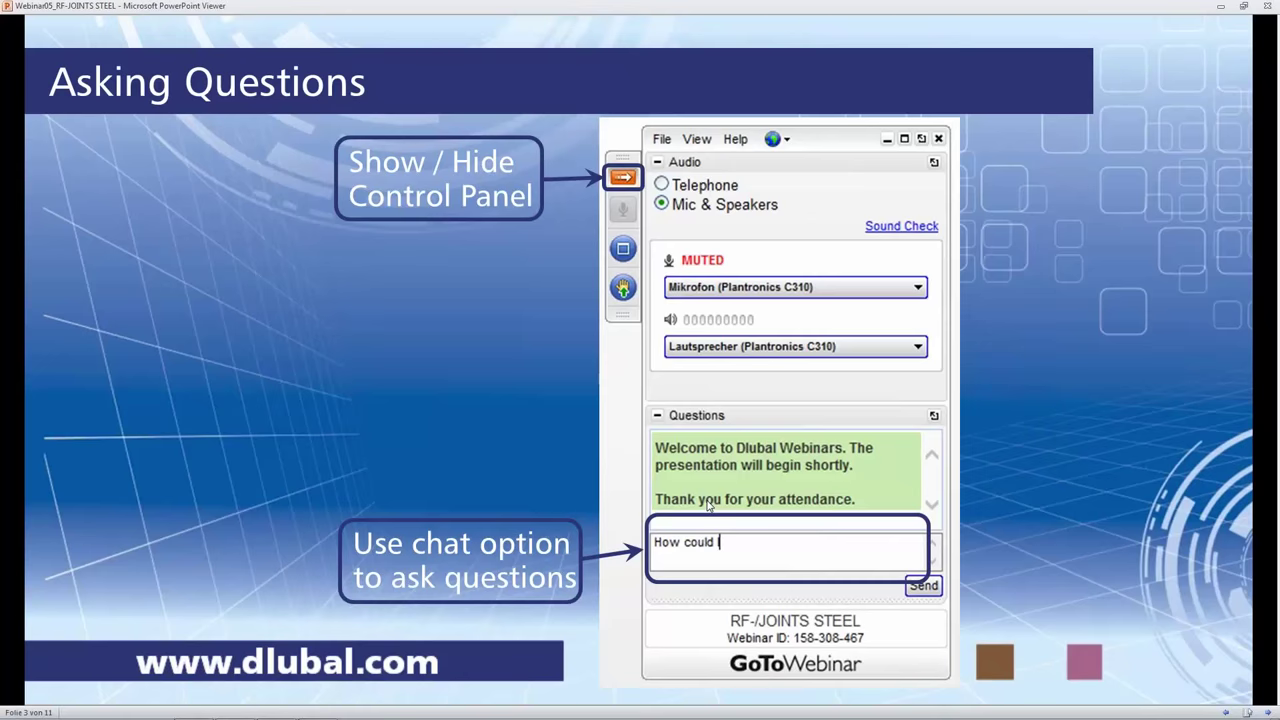
Advance to slide 4, the agenda of RF-/JOINTS features and RFEM examples.
key(Right)
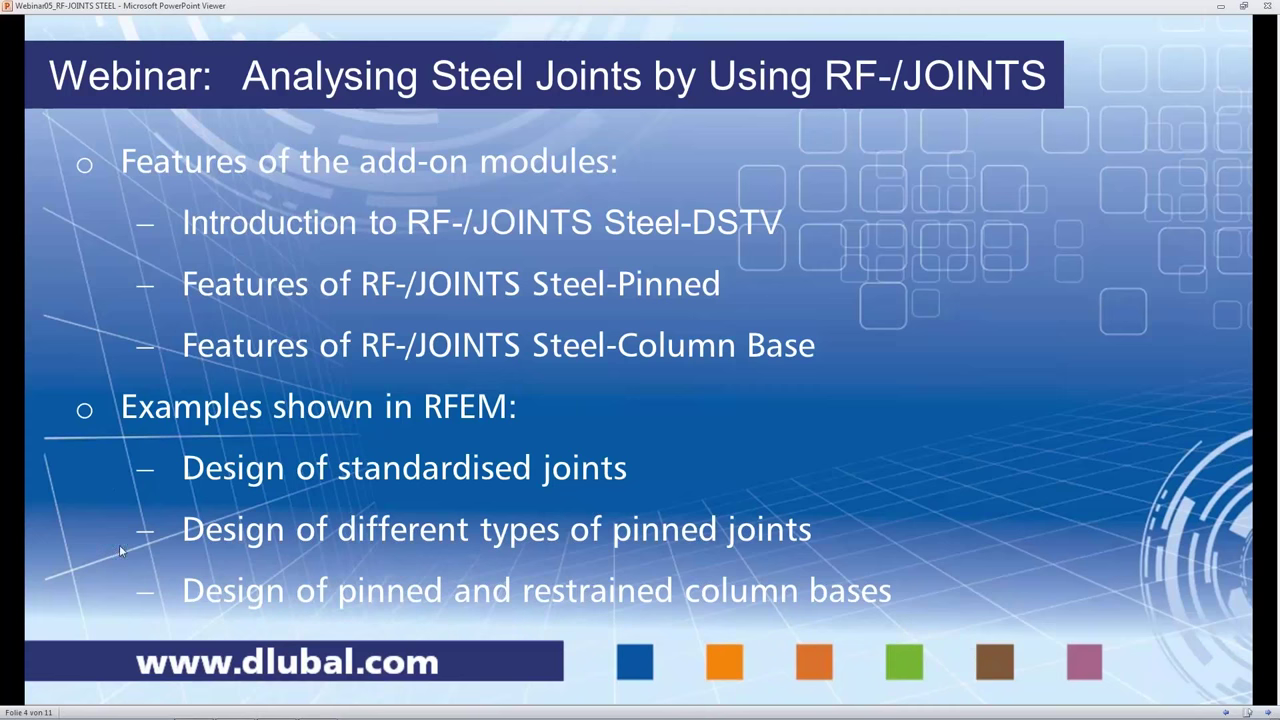
Advance to slide 5 on RF-/JOINTS DSTV and show the IH end plate joint figure.
click(956, 477)
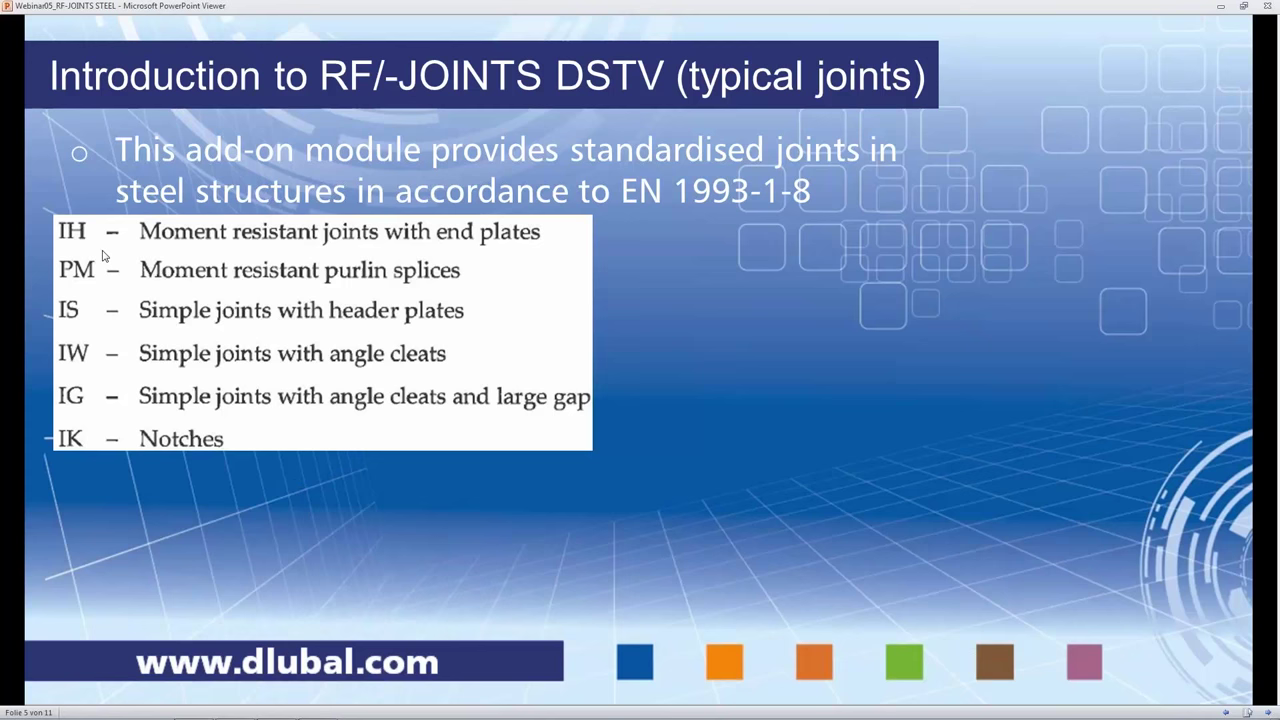
click(636, 536)
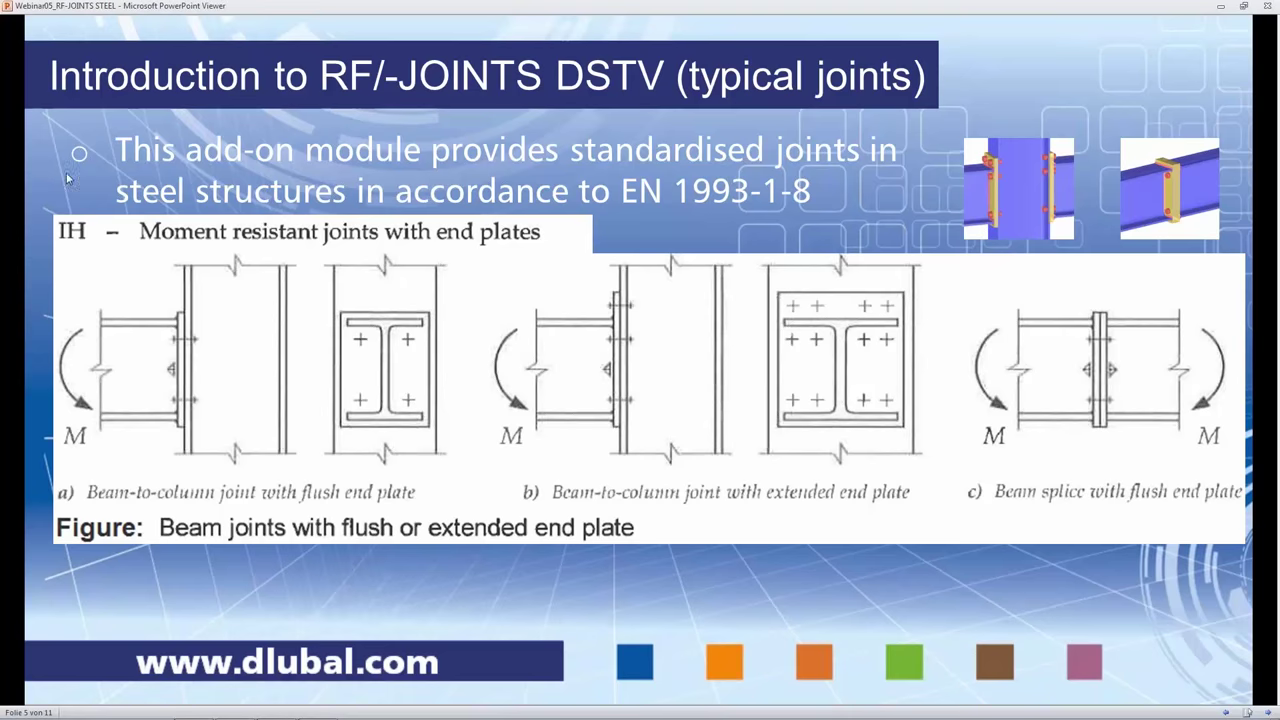
Step through the PM purlin splice figure to the IS header-plate joint figure.
click(120, 340)
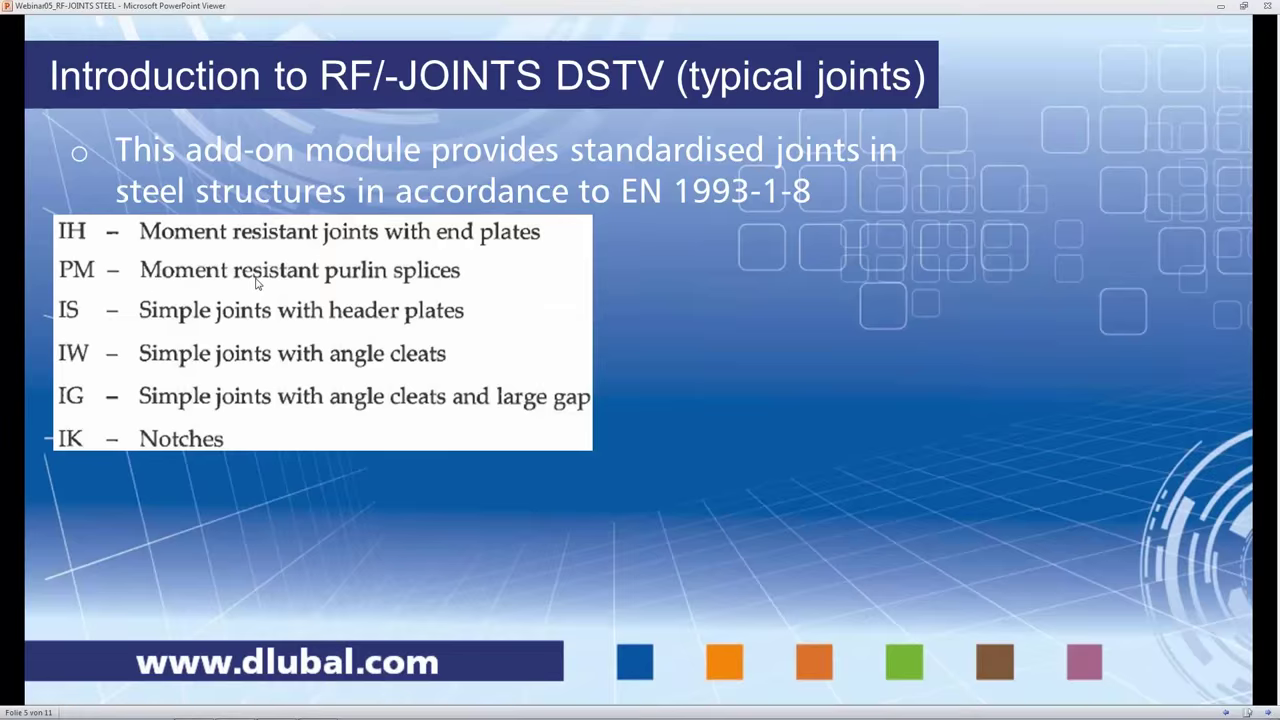
click(617, 376)
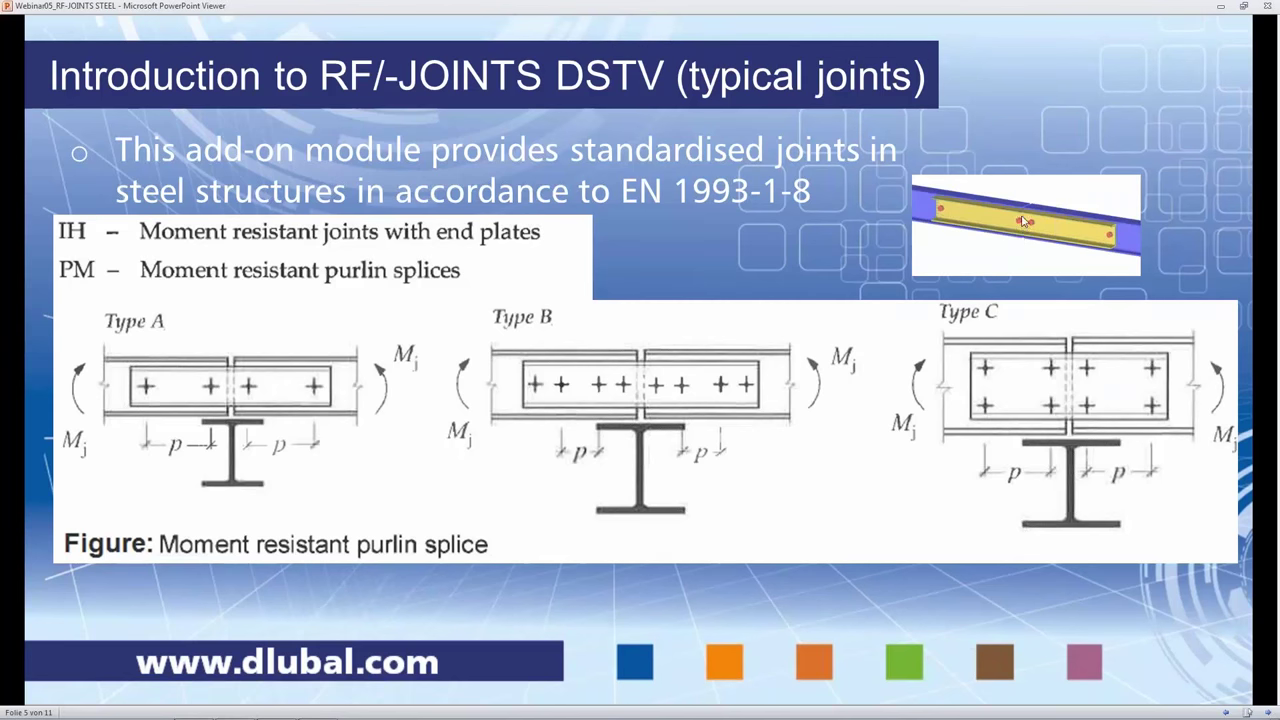
click(1020, 233)
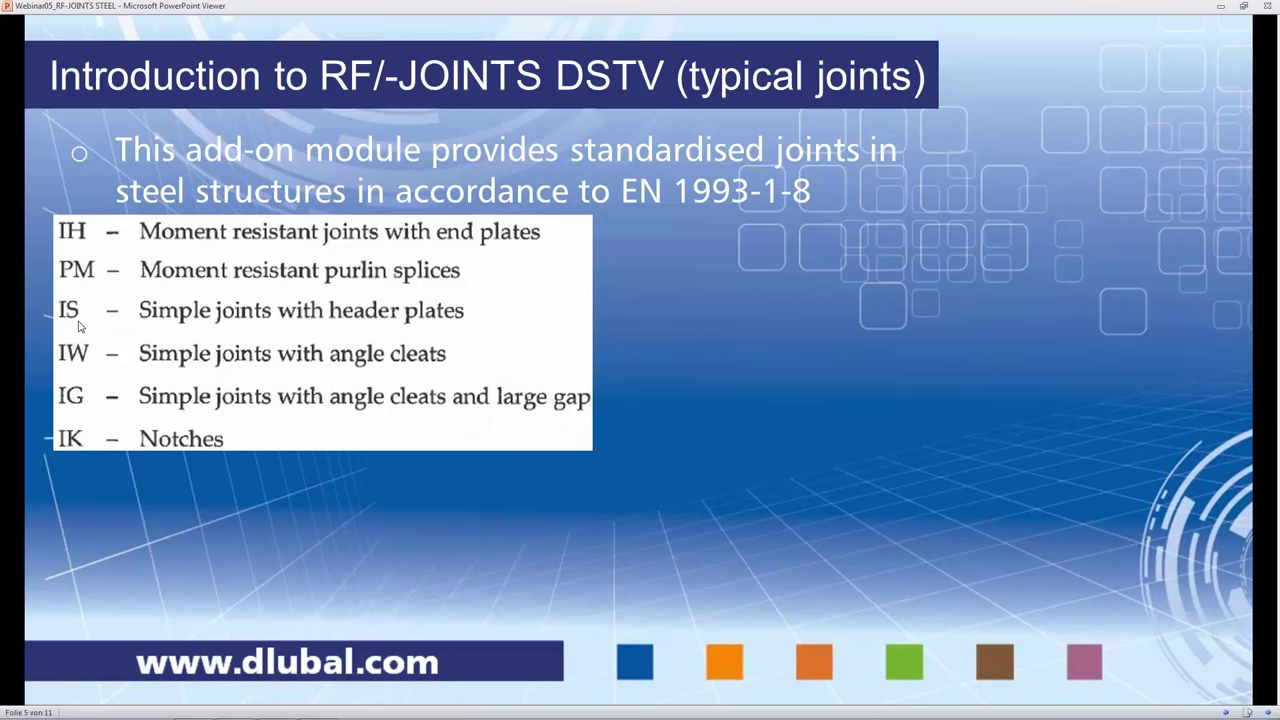
click(79, 326)
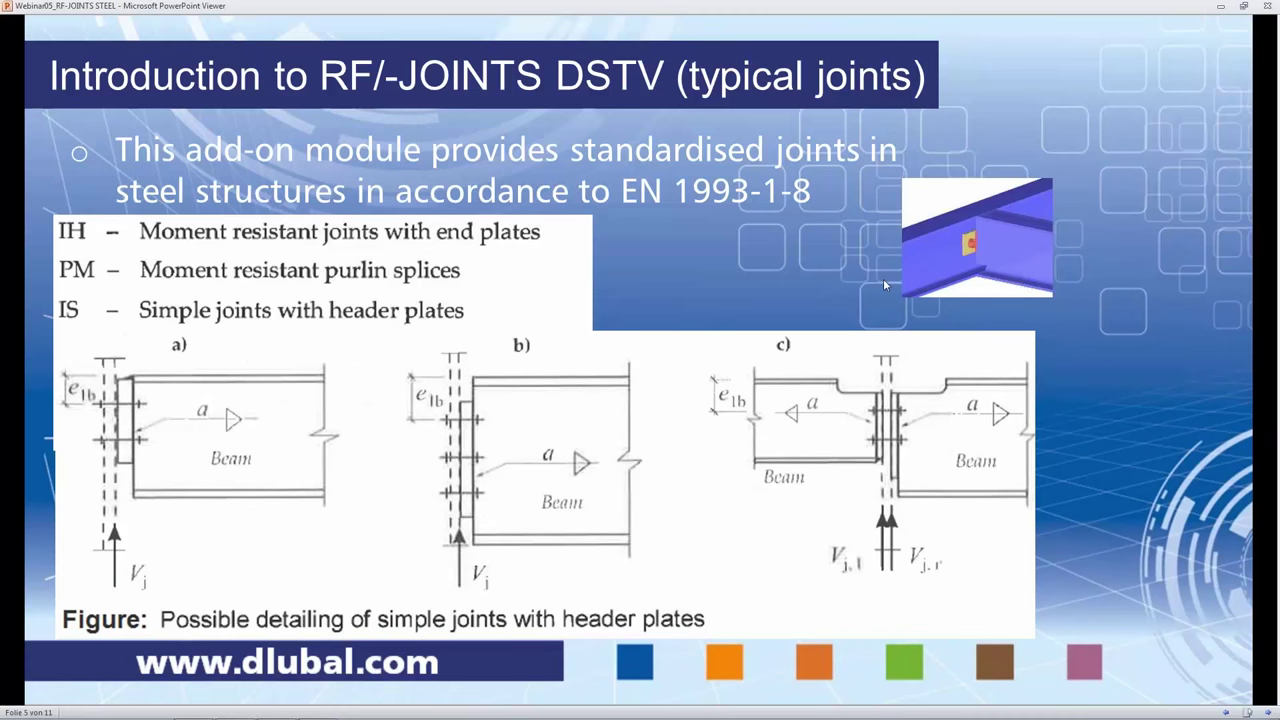
Step through the angle cleat joint figures to the IK 'Notched beams' figure.
click(76, 316)
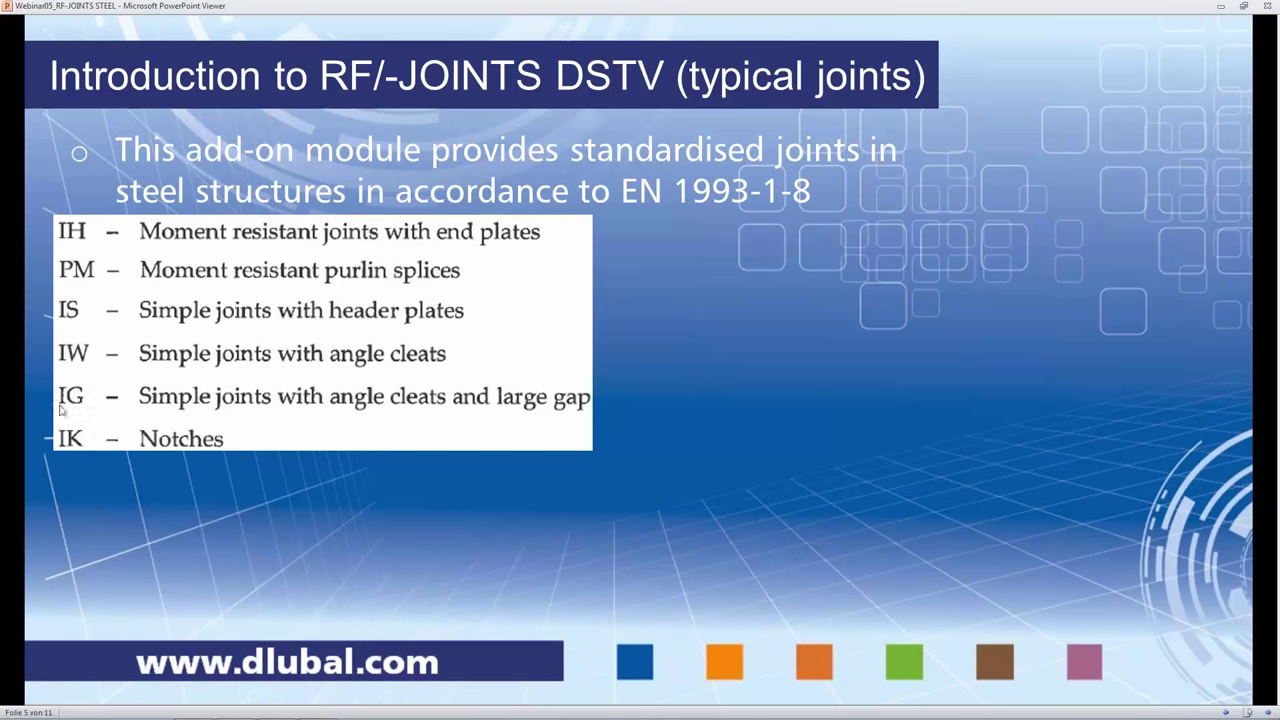
click(767, 430)
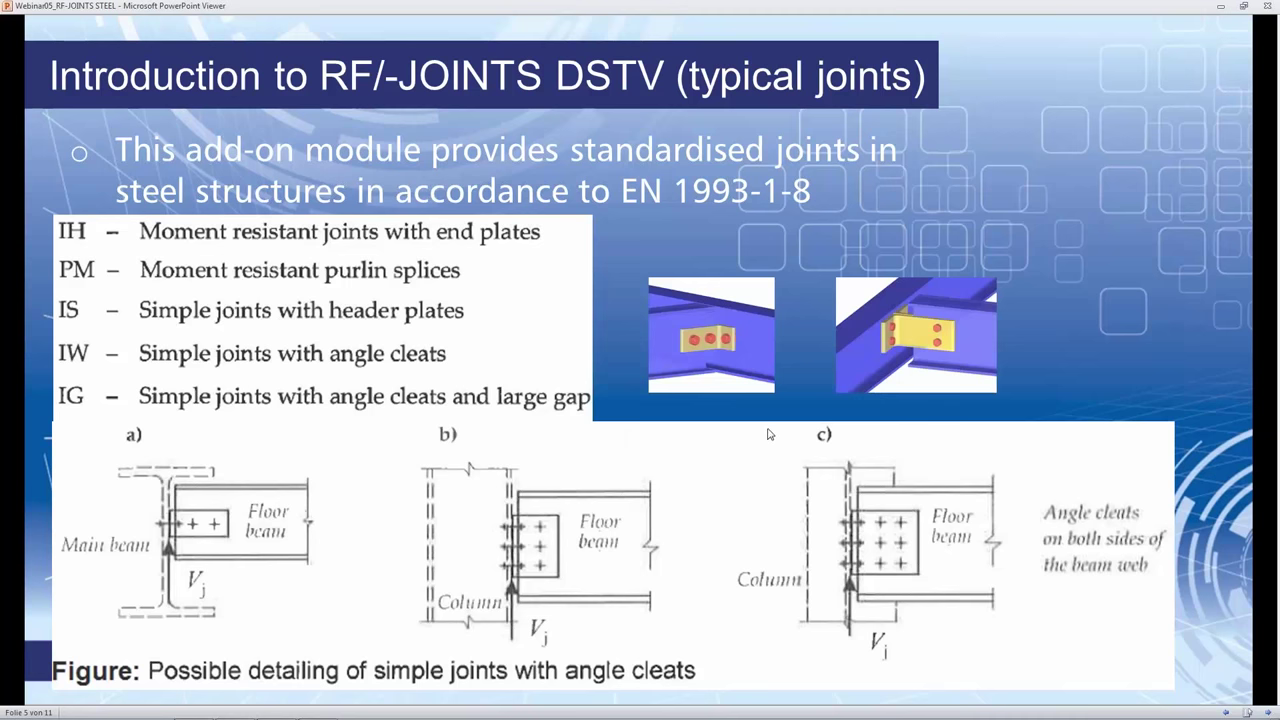
click(910, 363)
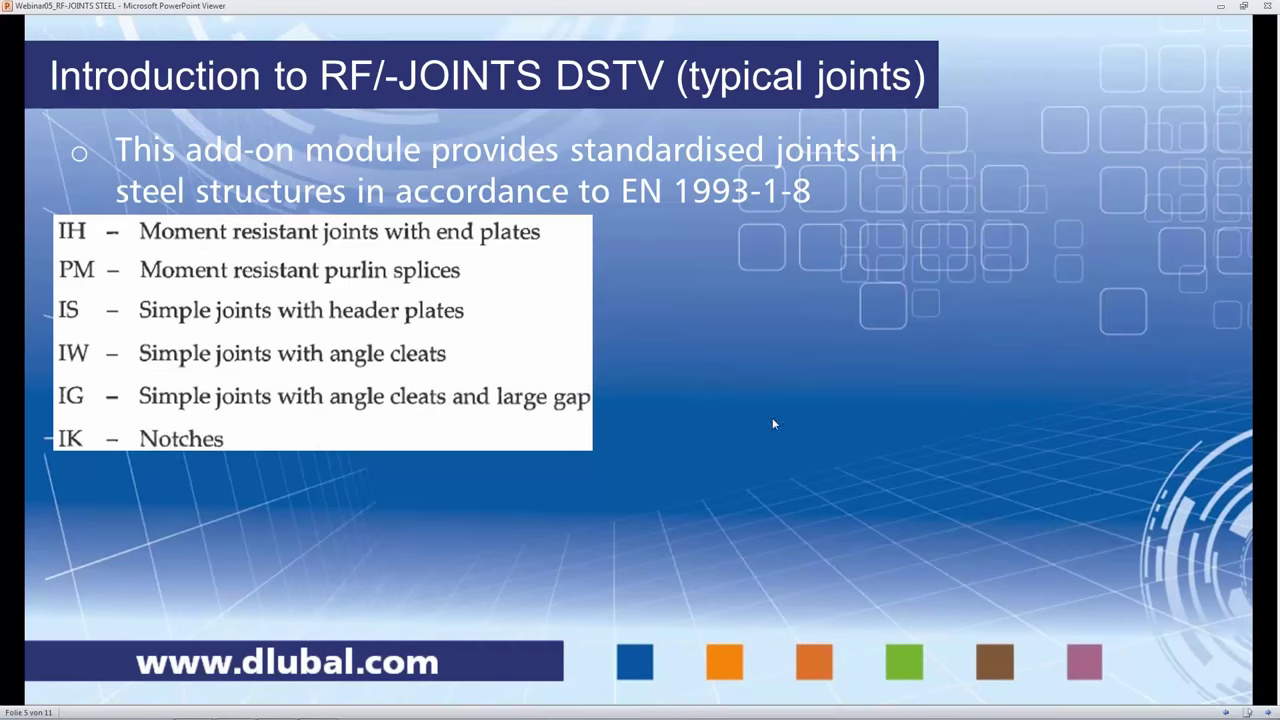
click(533, 456)
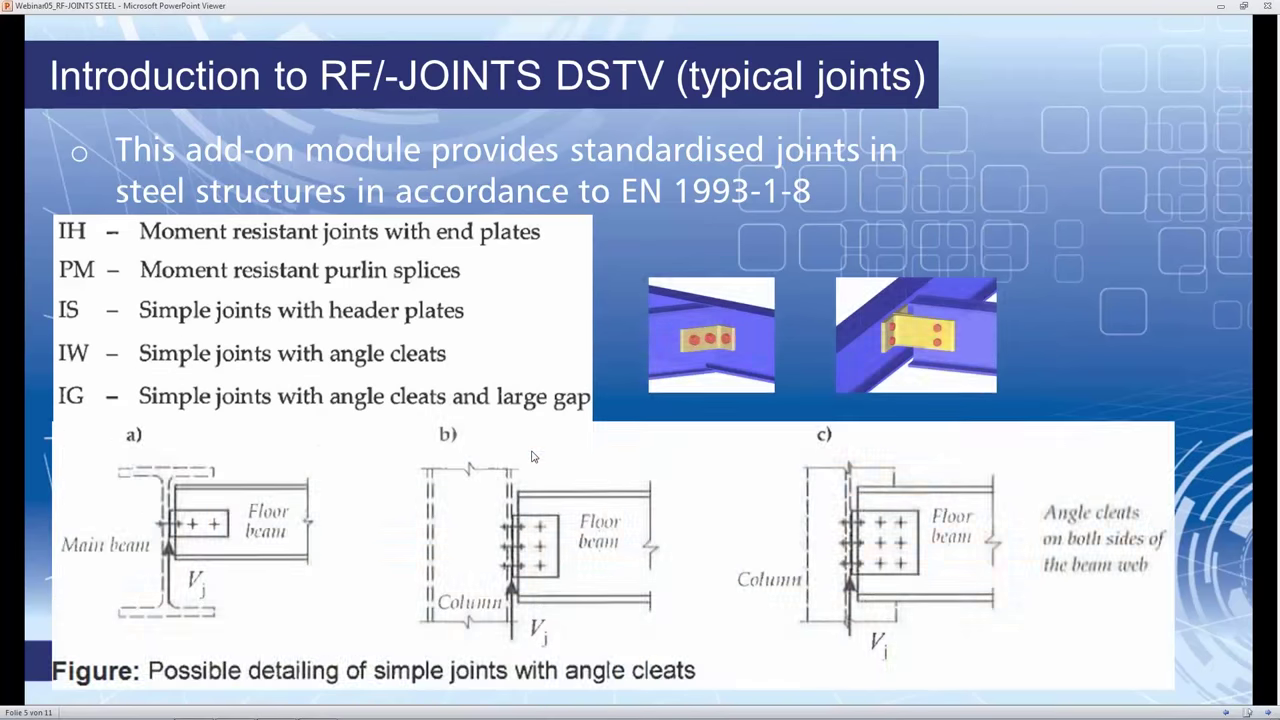
click(531, 456)
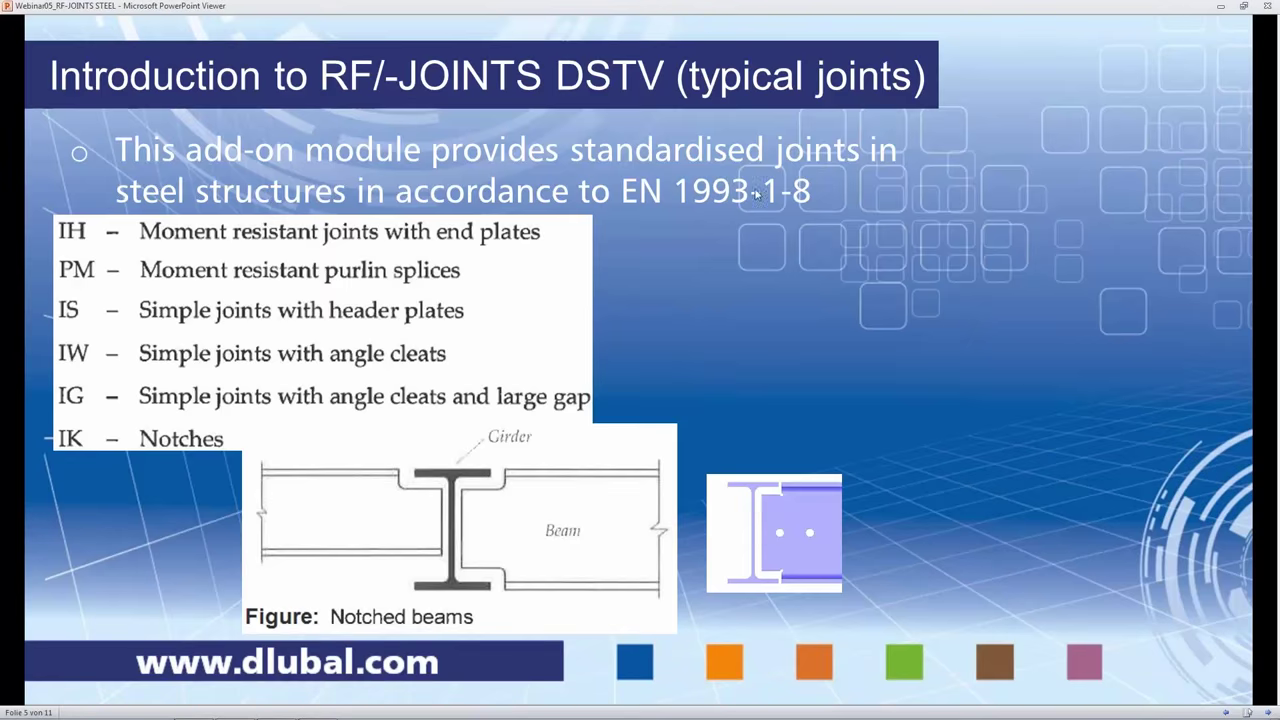
Advance to slide 6, 'Features RF-/JOINTS Steel - Pinned'.
click(784, 386)
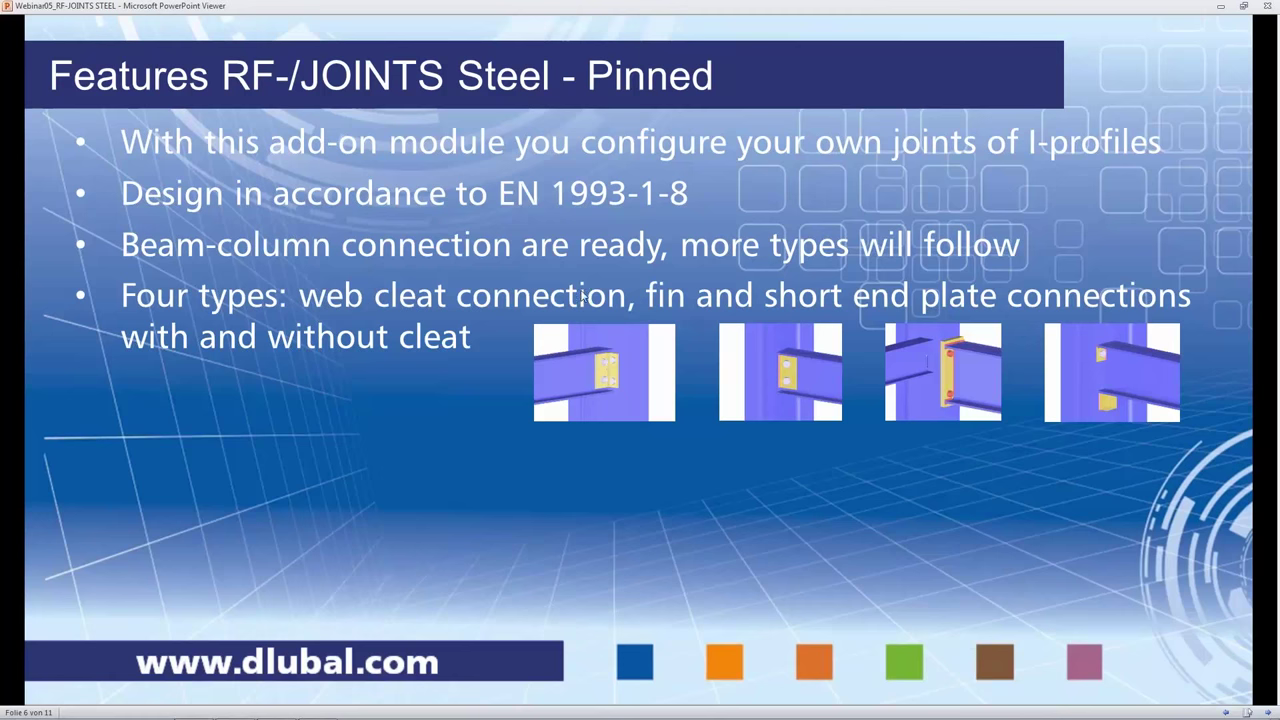
Show the remaining Pinned bullets, then advance to slide 7 on Column Base features.
click(595, 446)
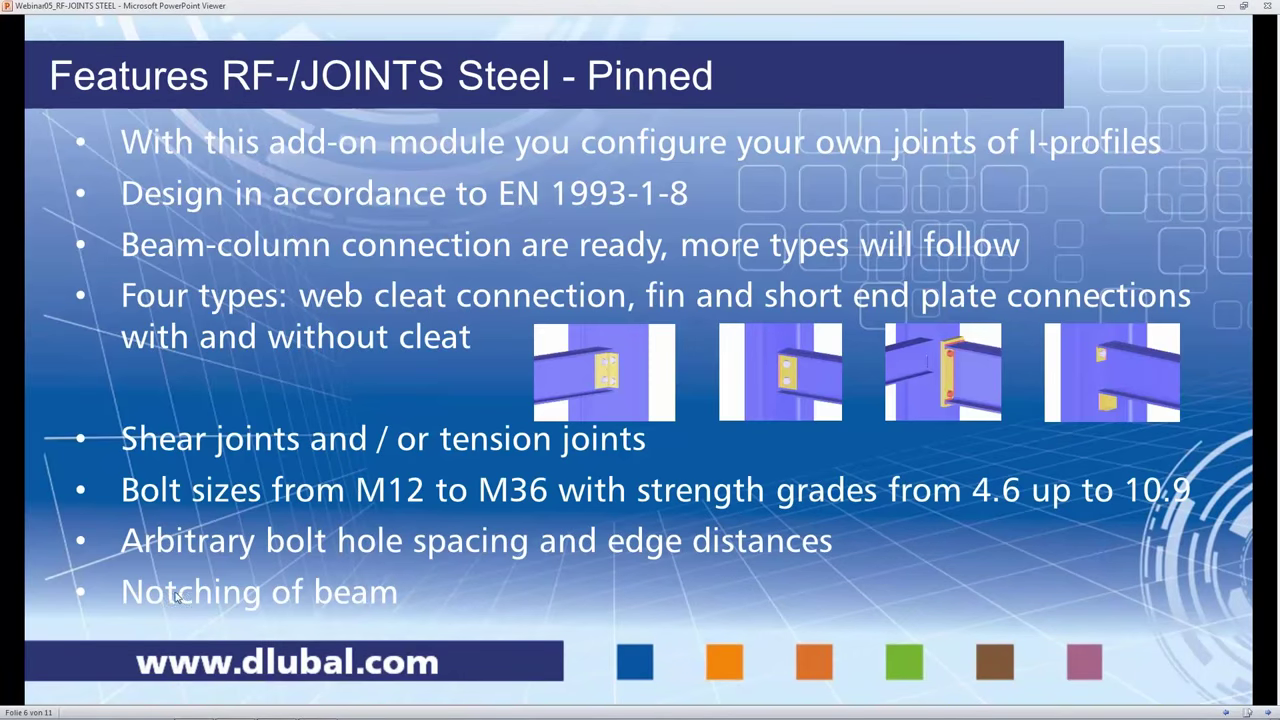
click(487, 592)
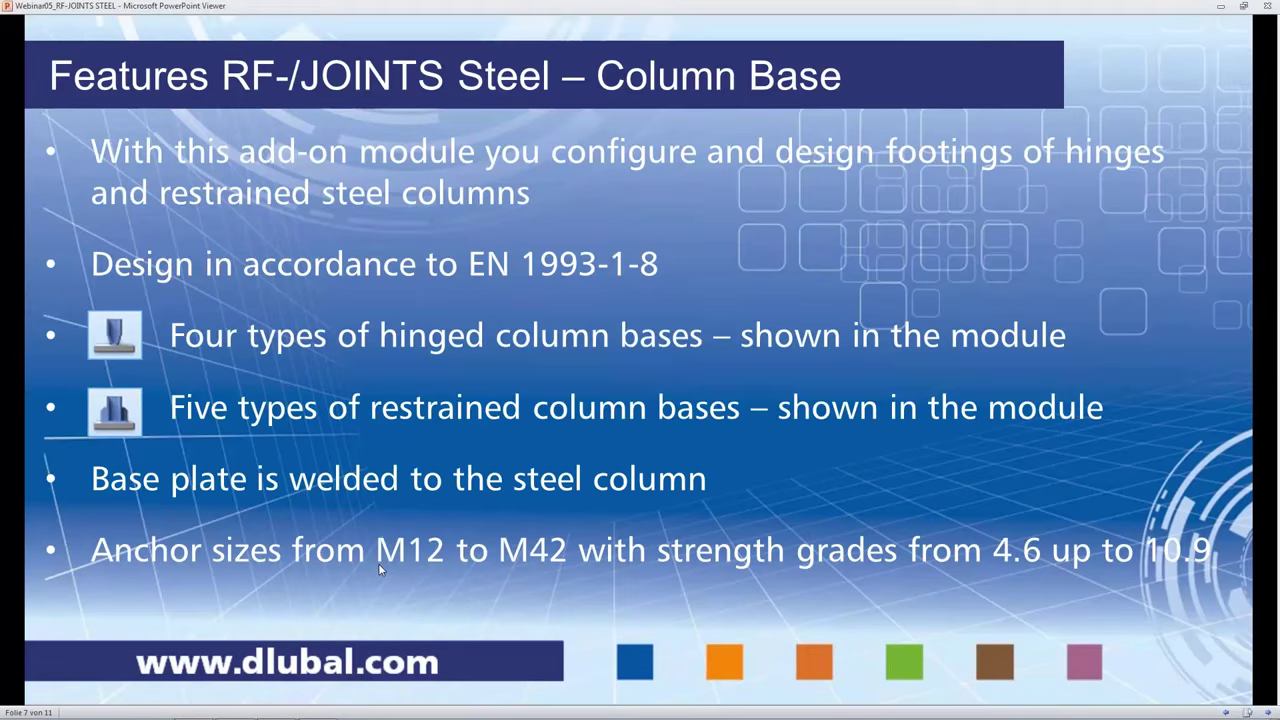
Switch from the slideshow to the RFEM 'Platform' steel frame model.
key(alt+Tab)
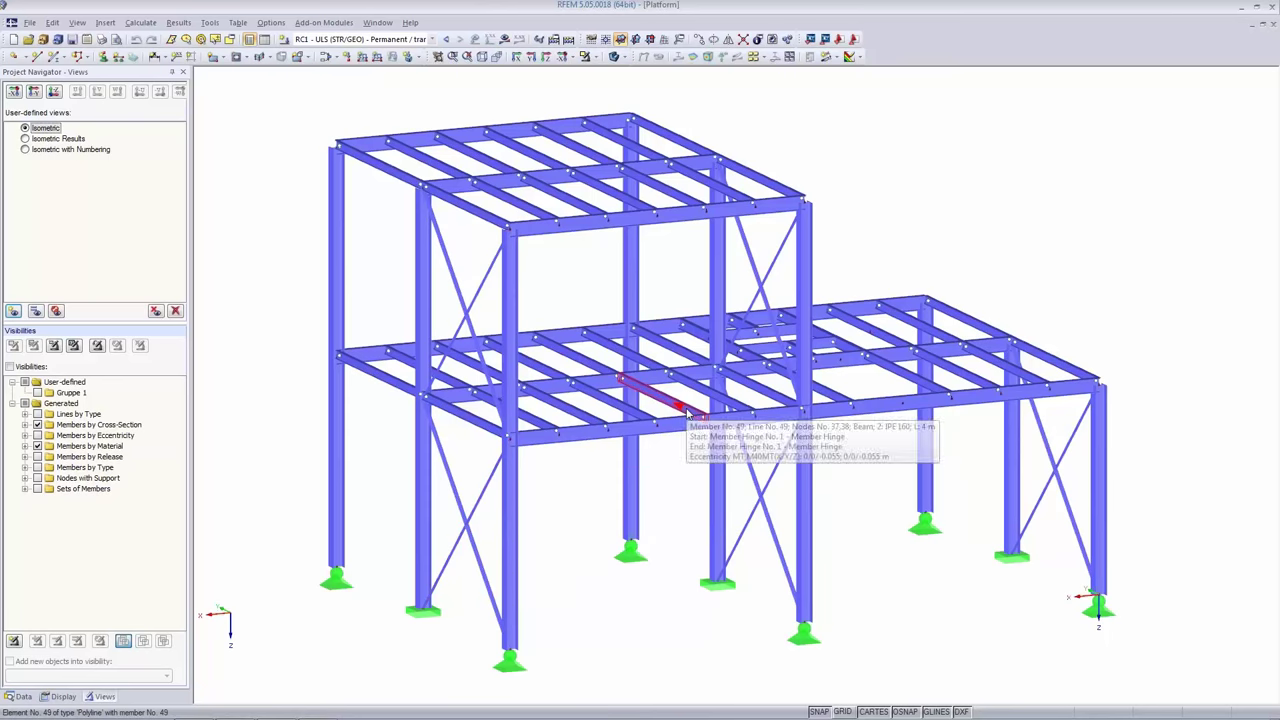
Display the loads of LC2 Imposed load with Hx, then activate RC1 ULS (STR/GEO).
click(404, 40)
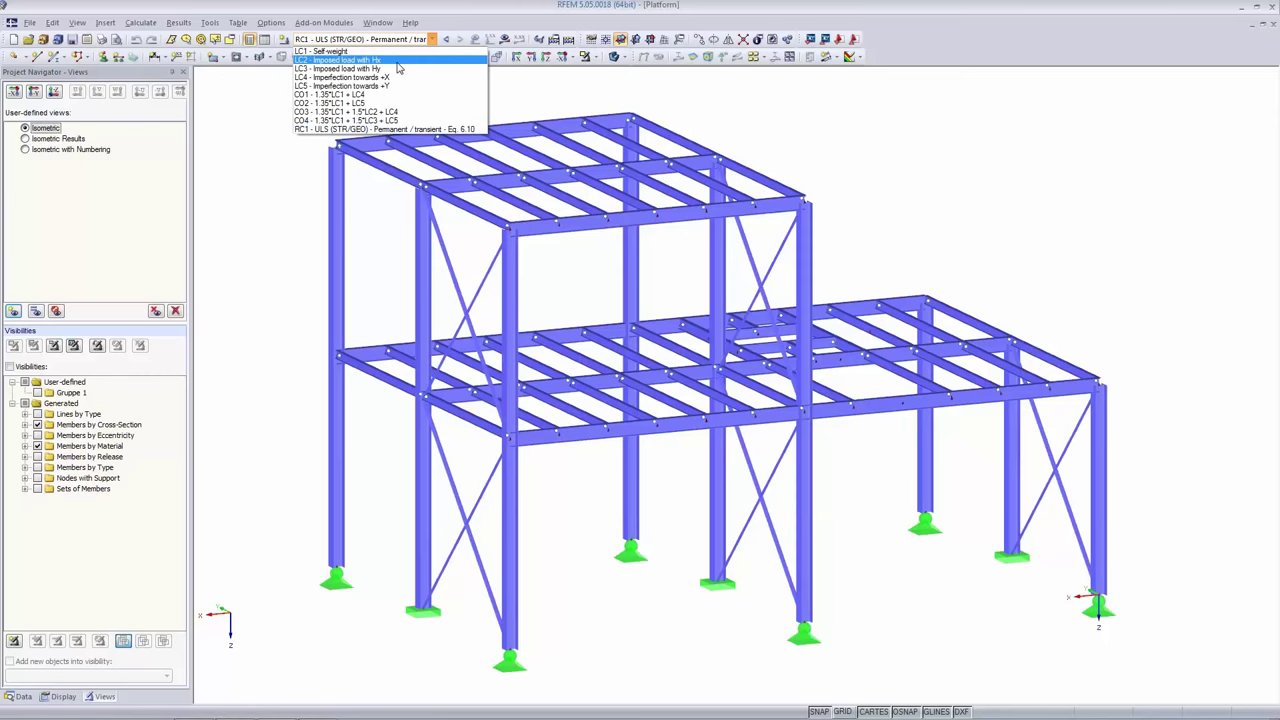
click(397, 62)
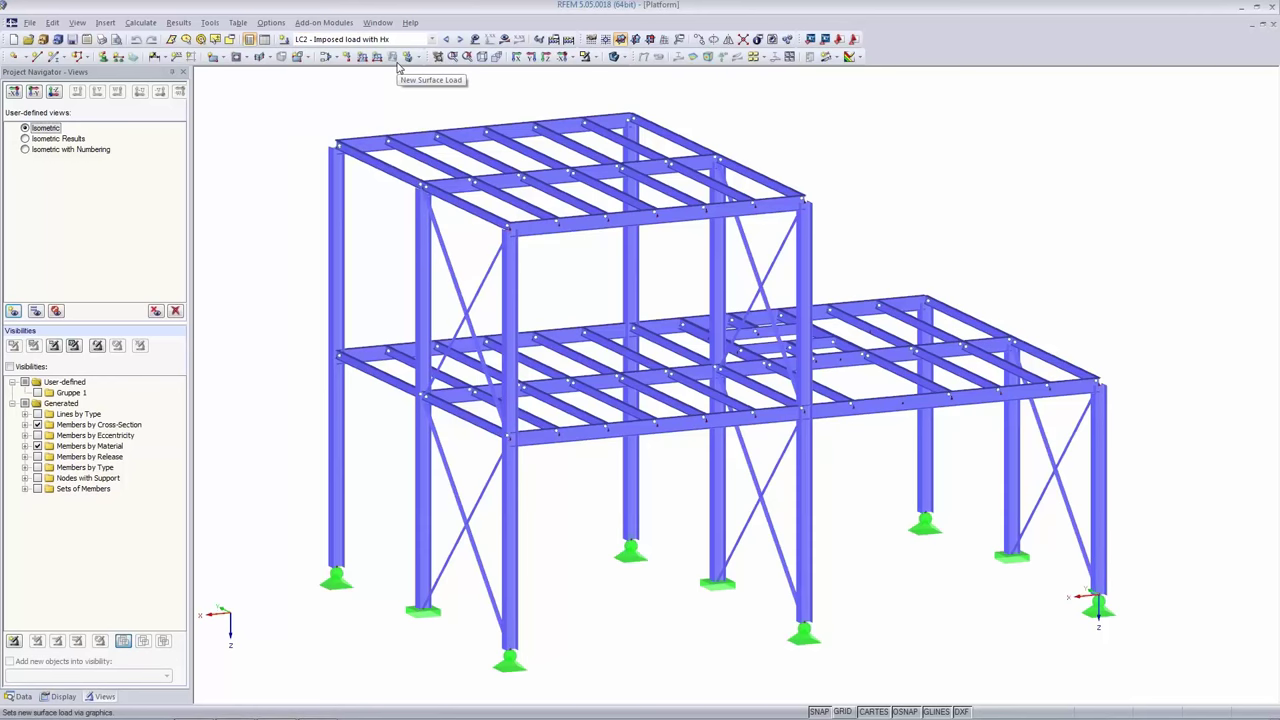
click(476, 40)
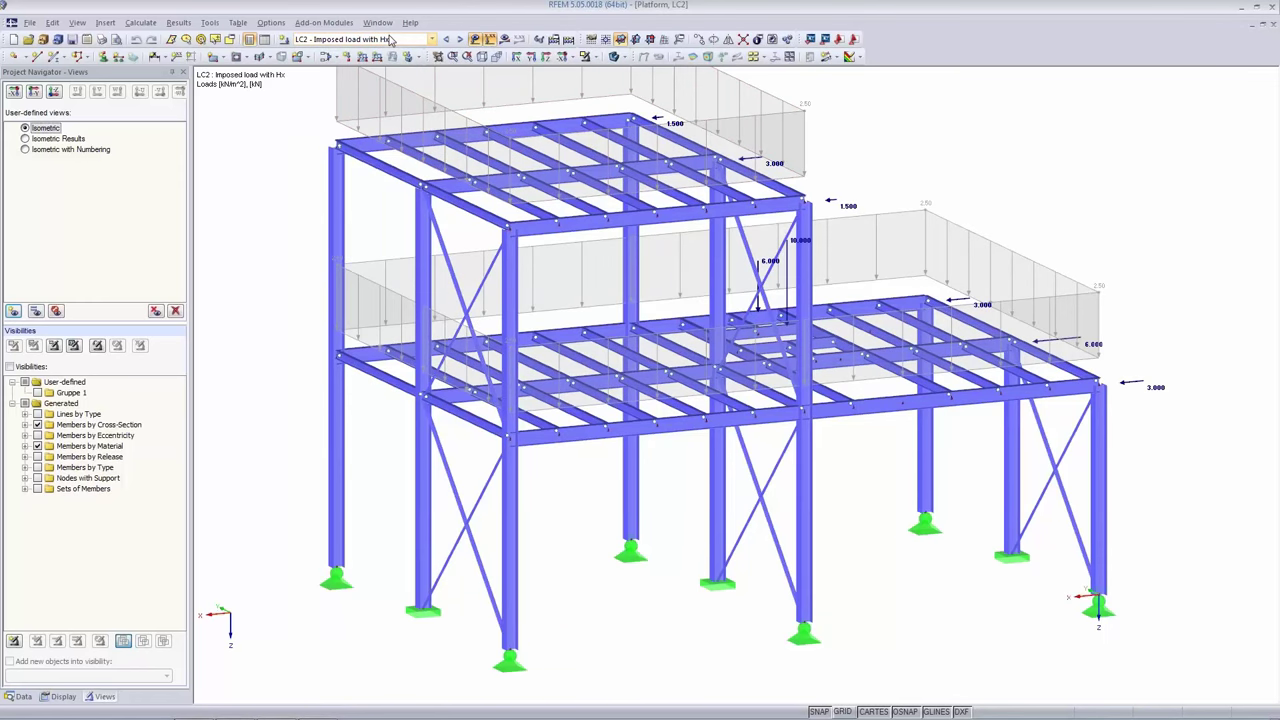
click(392, 40)
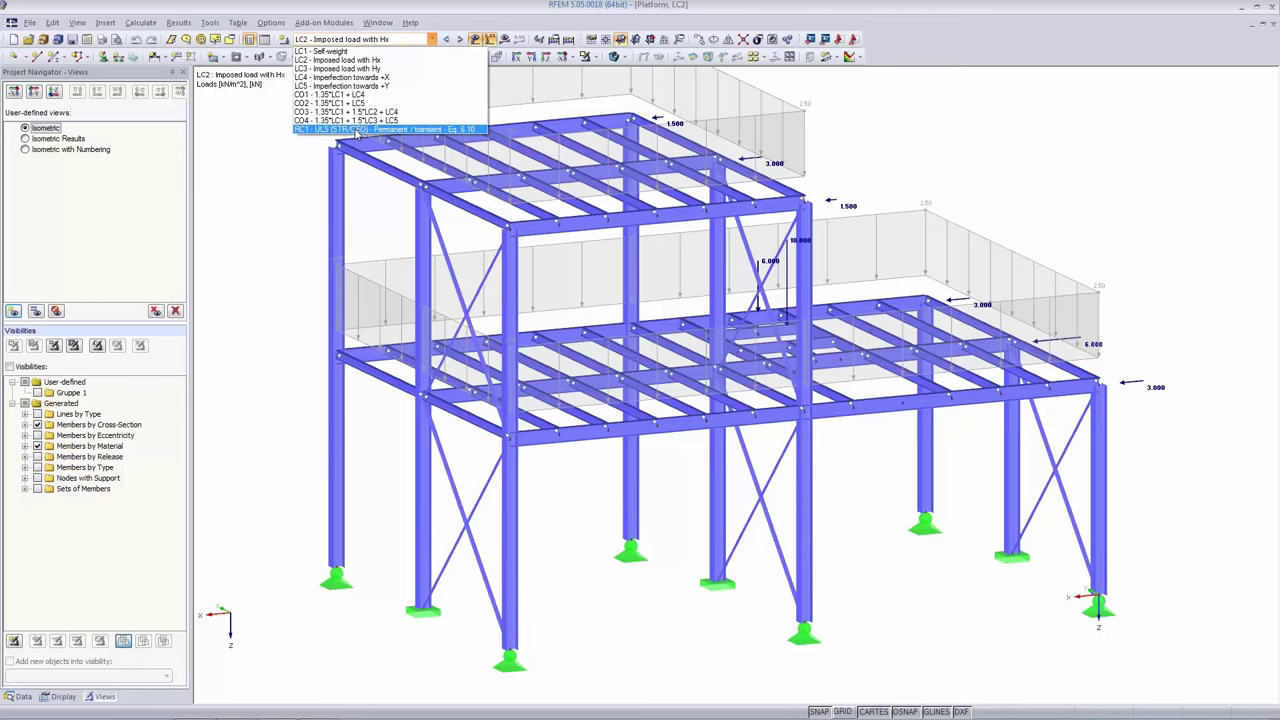
click(356, 130)
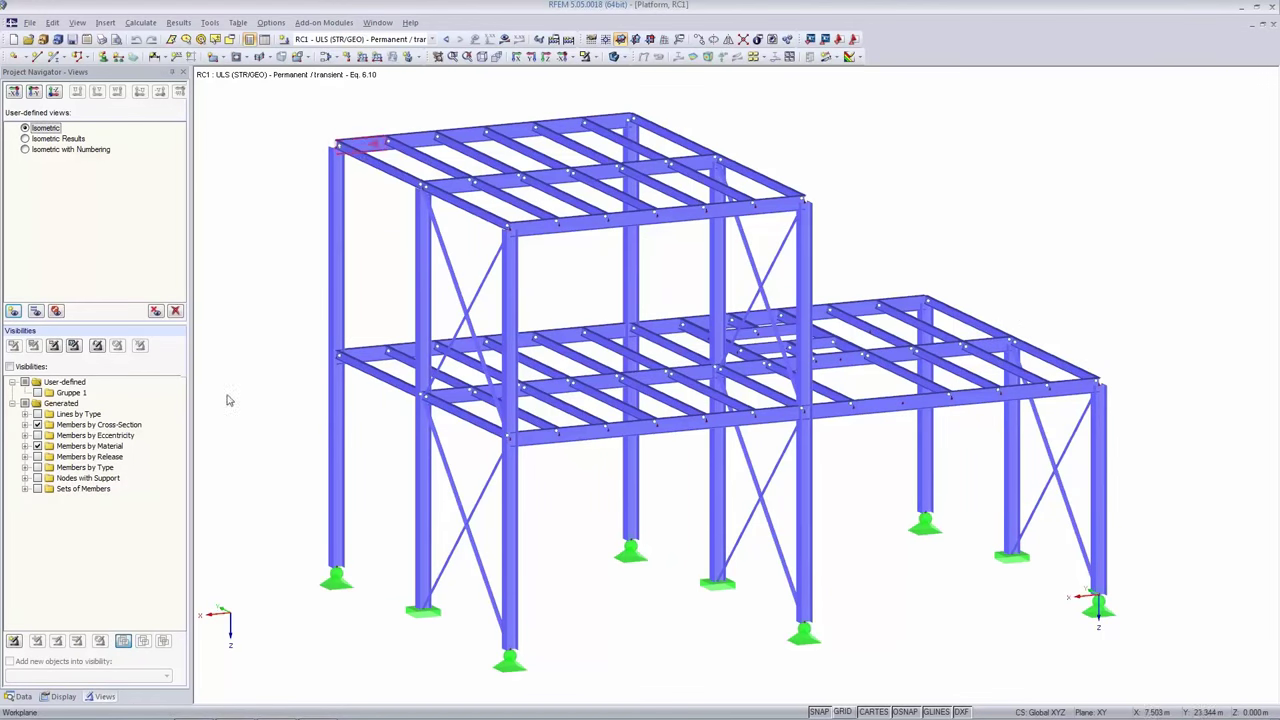
Show the RC1 results in the Isometric Results view, then switch to Isometric with Numbering.
click(504, 39)
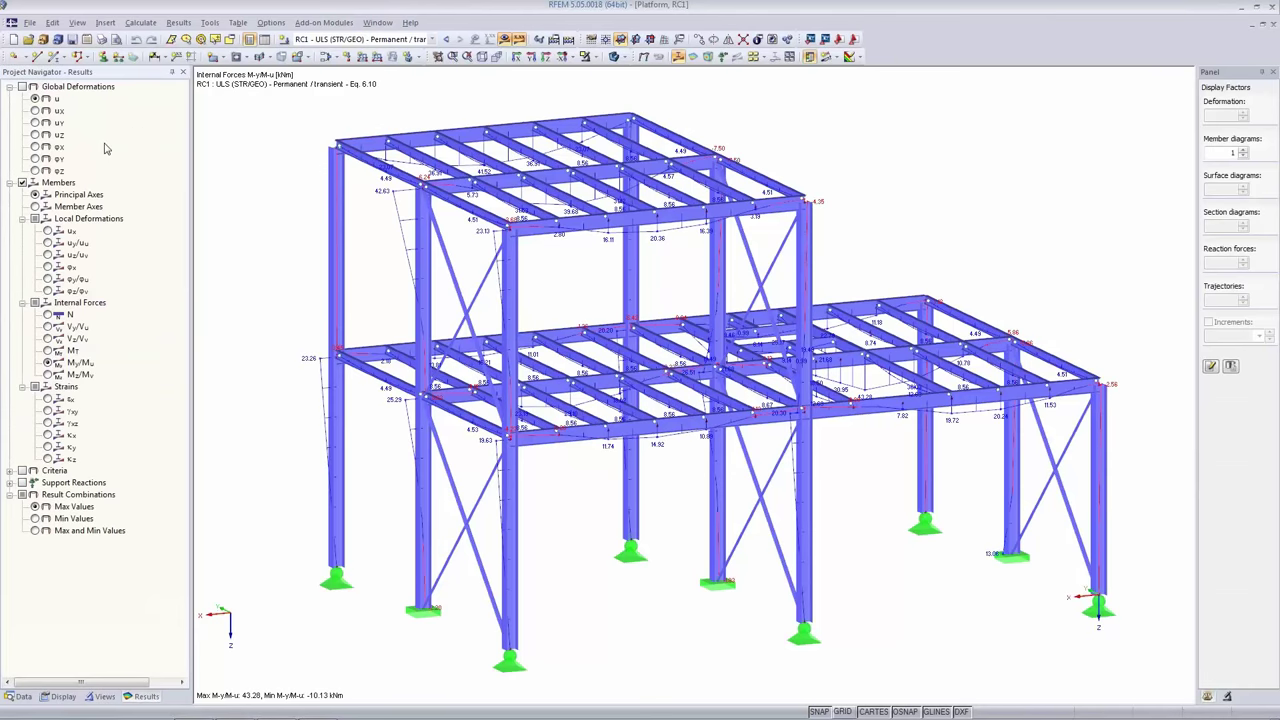
click(104, 696)
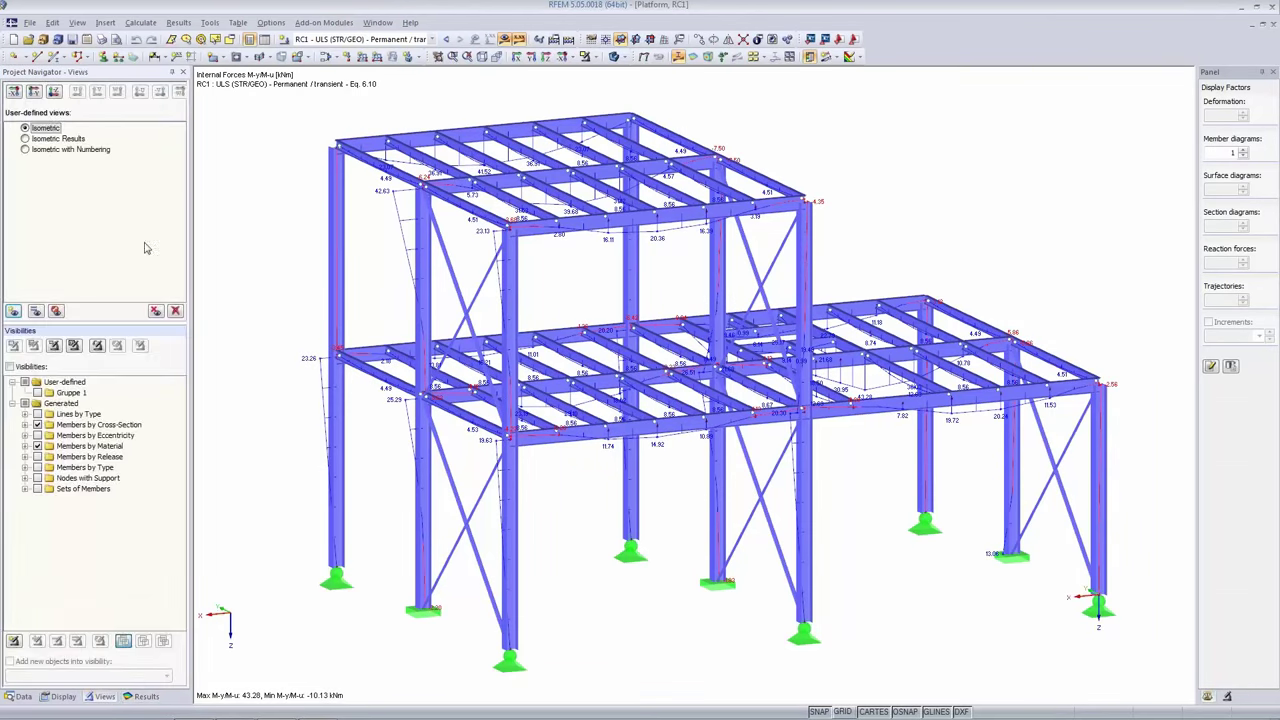
click(27, 139)
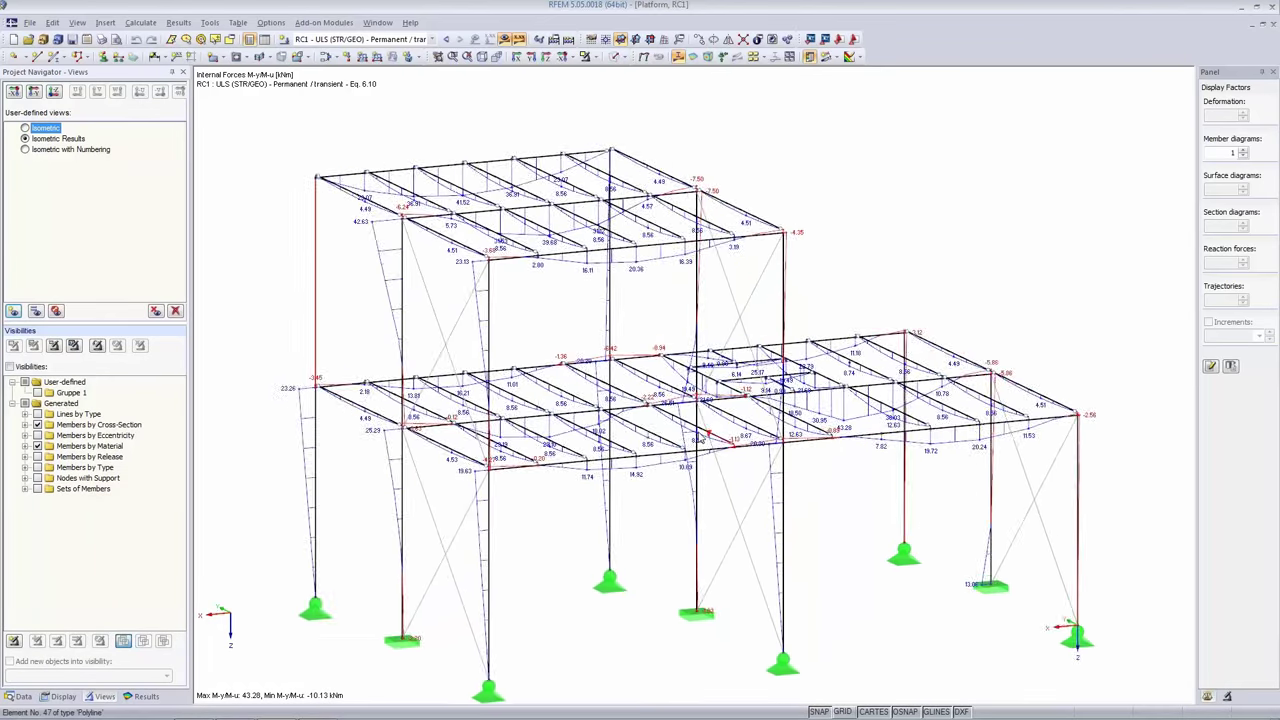
middle_drag(707, 432, 688, 404)
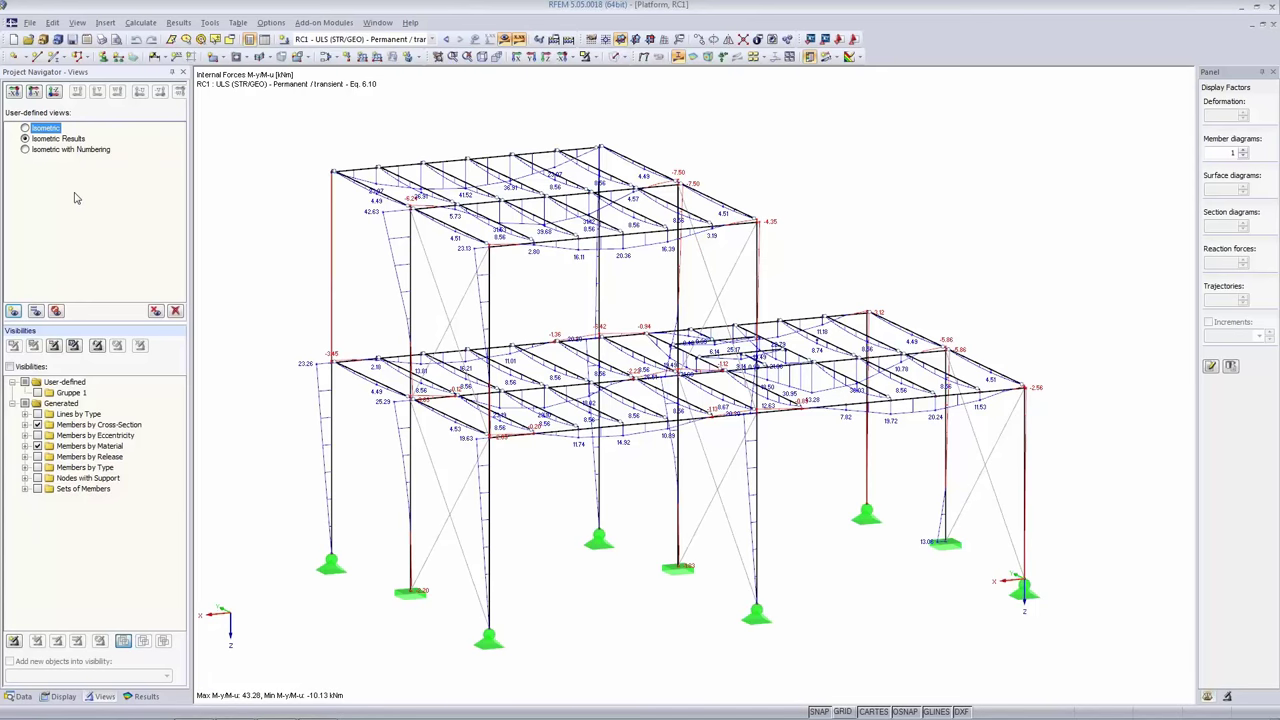
click(36, 150)
click(25, 150)
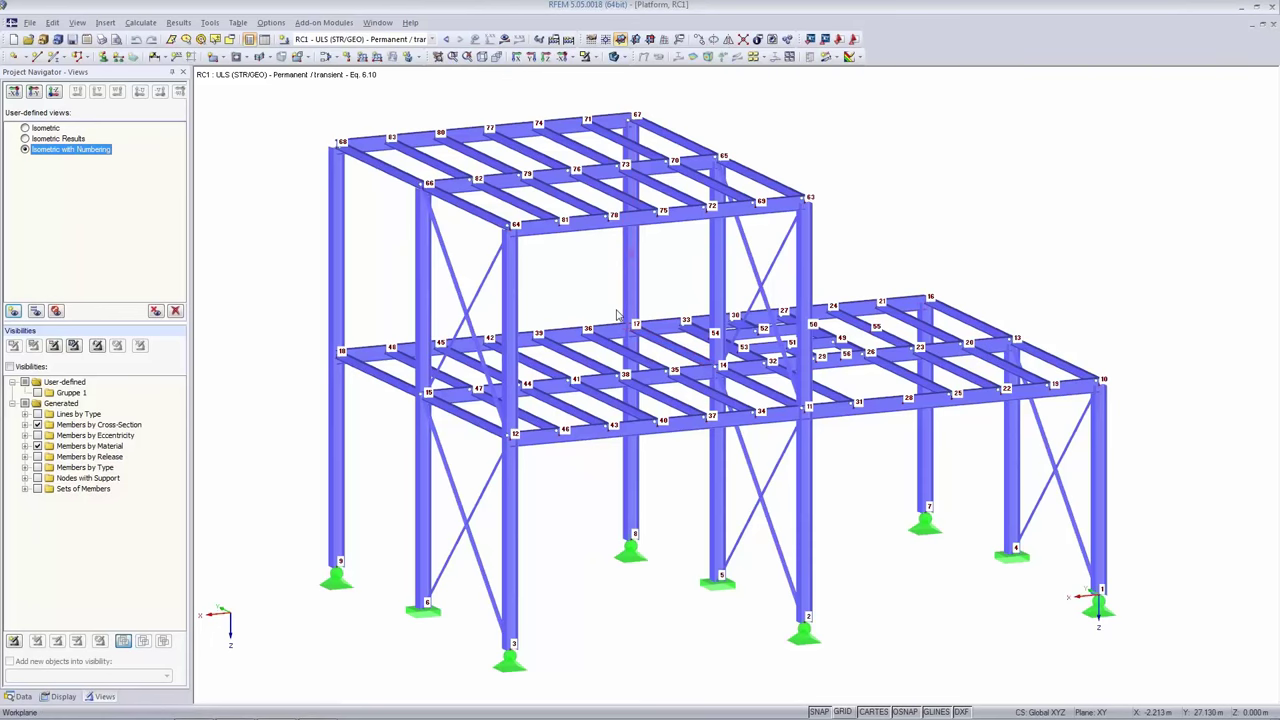
Zoom out until the whole two-storey platform frame with its numbered nodes is visible.
scroll(630, 343, up, 2)
scroll(627, 343, up, 2)
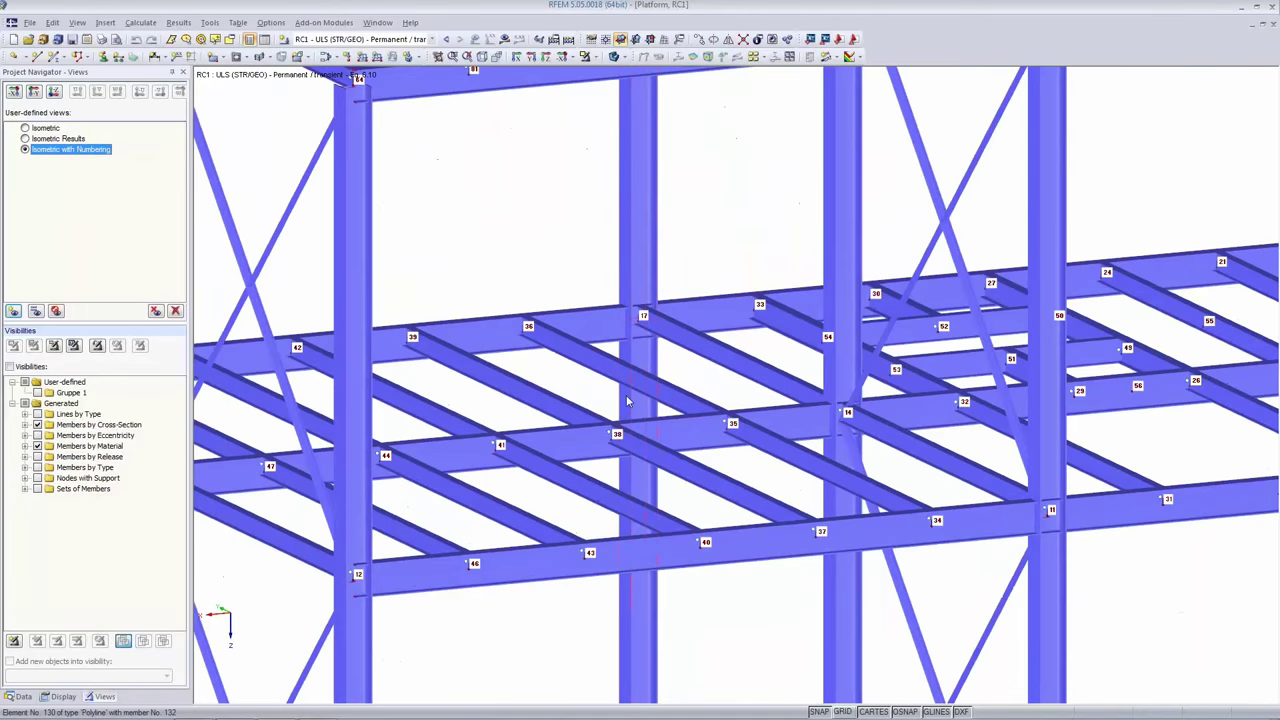
scroll(668, 367, down, 6)
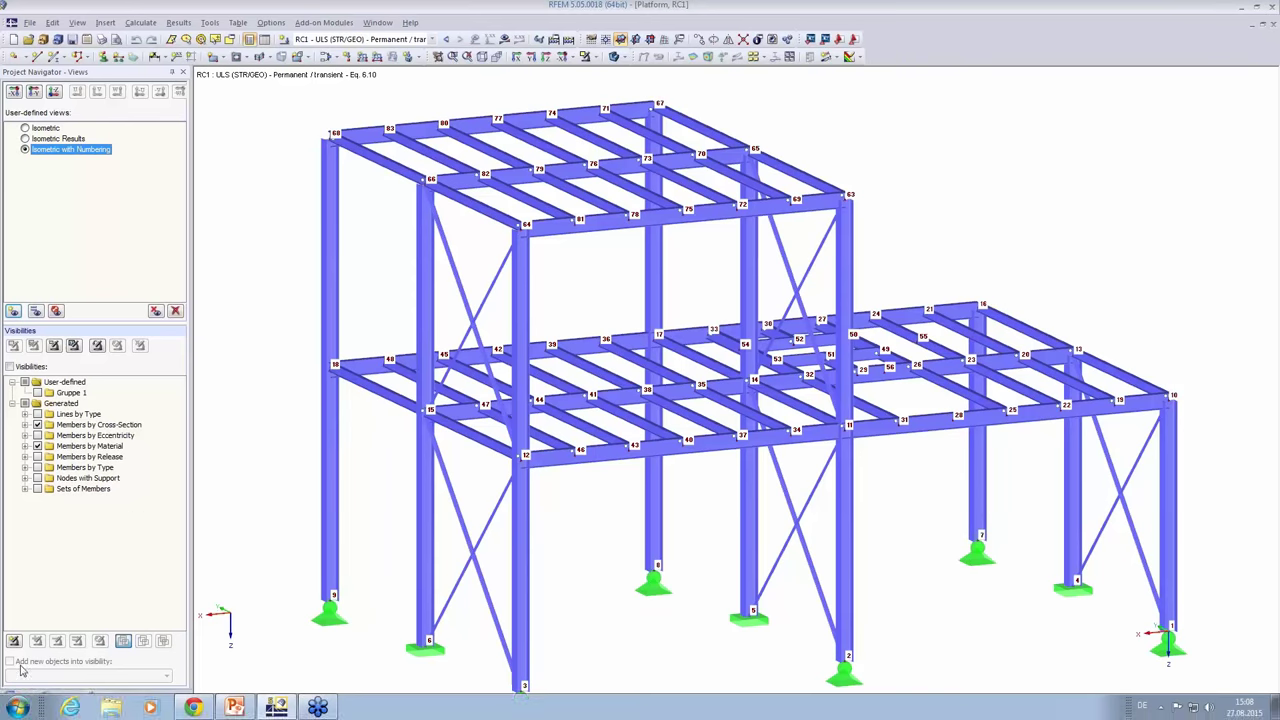
Launch RF-JOINTS from Add-on Modules > Connections with the Data navigator showing.
click(19, 696)
scroll(123, 597, down, 5)
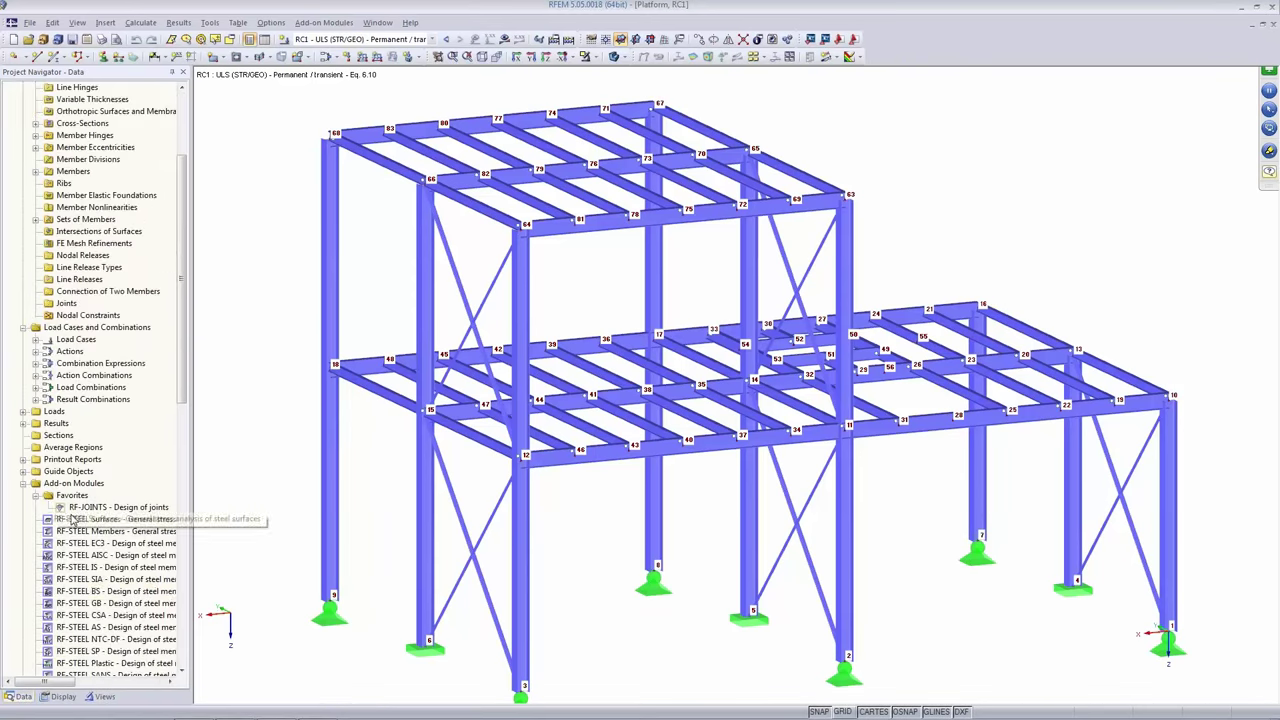
scroll(123, 597, down, 2)
click(107, 400)
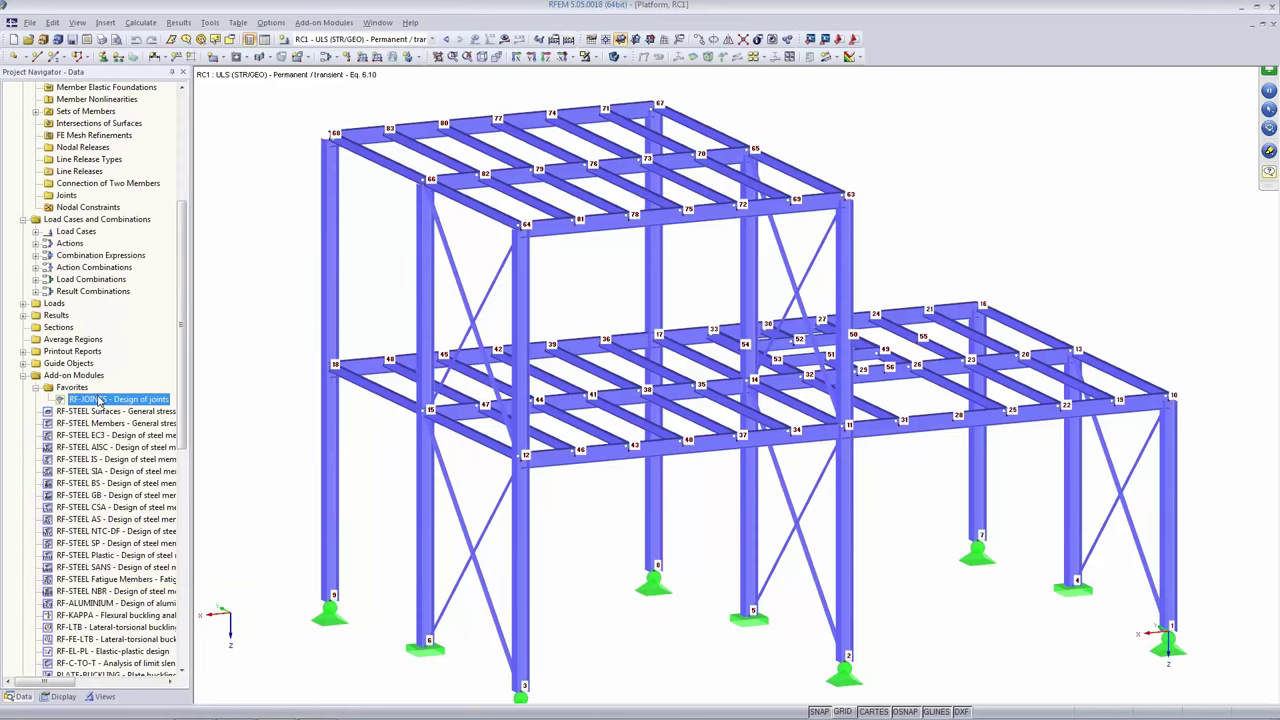
scroll(104, 392, down, 4)
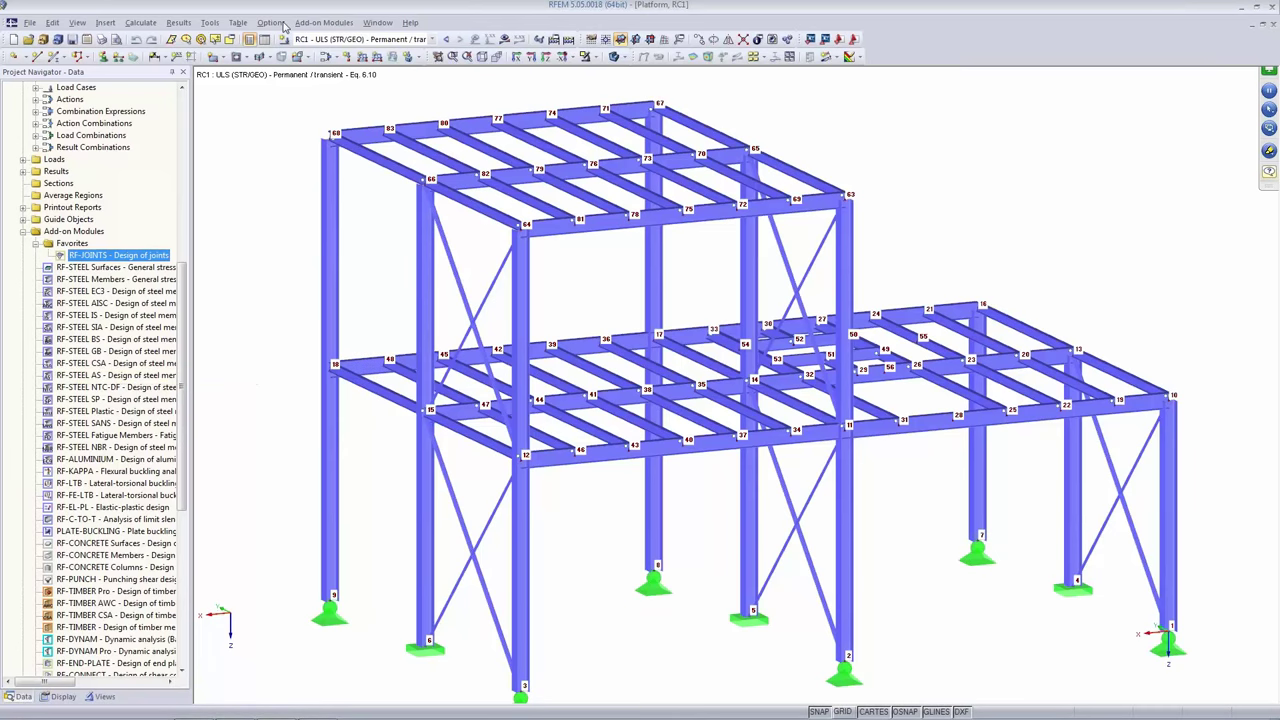
click(322, 22)
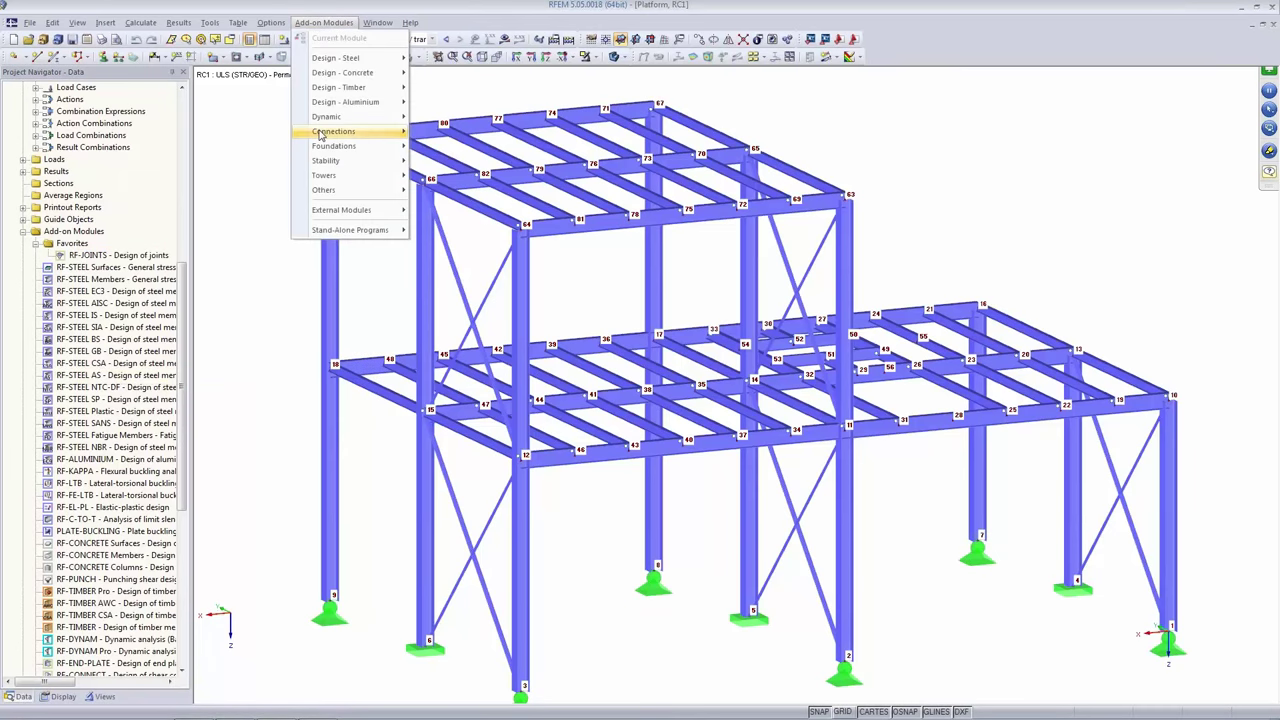
mouse_move(321, 133)
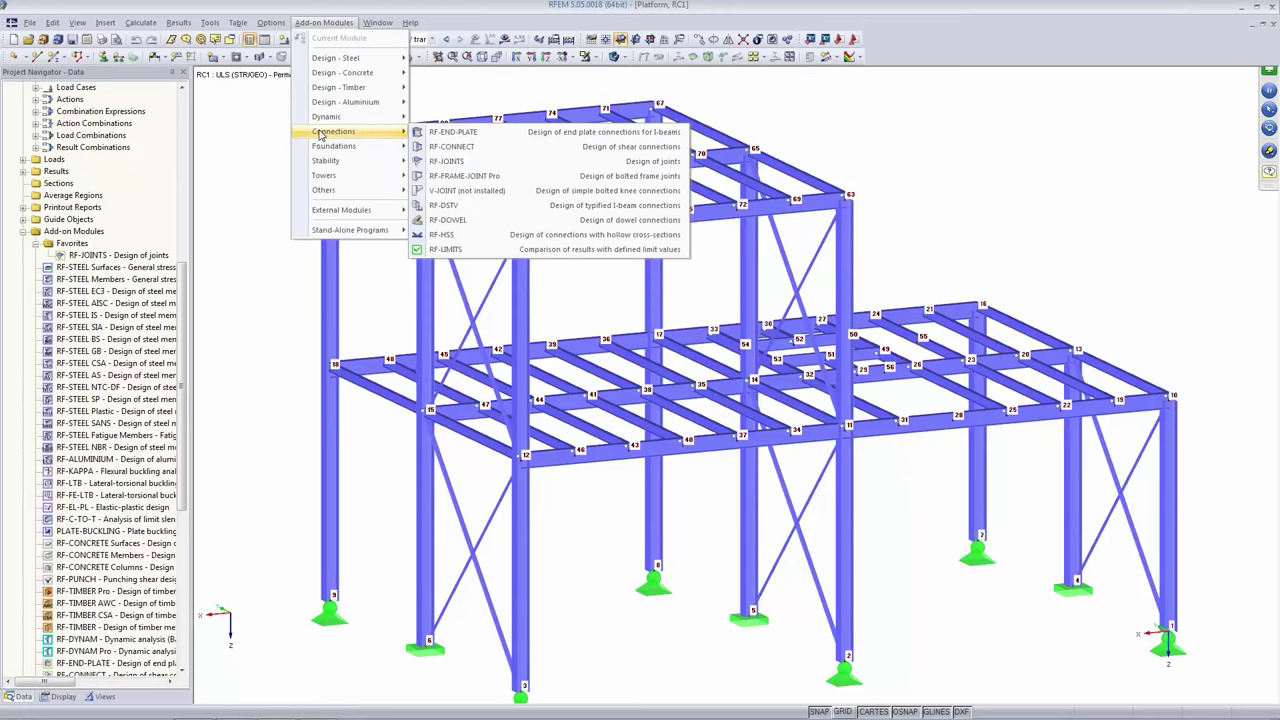
click(444, 162)
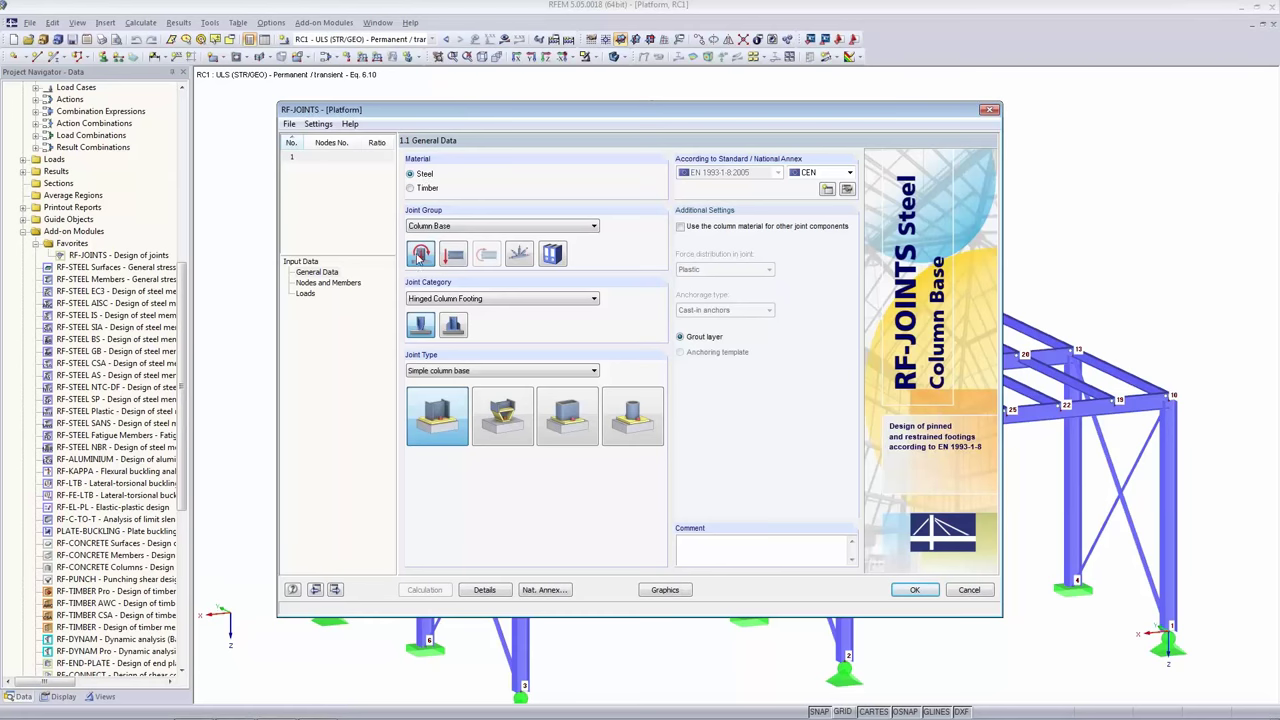
Review the joint group and category lists, then set Joint Group to Typified joints - DSTV.
click(555, 228)
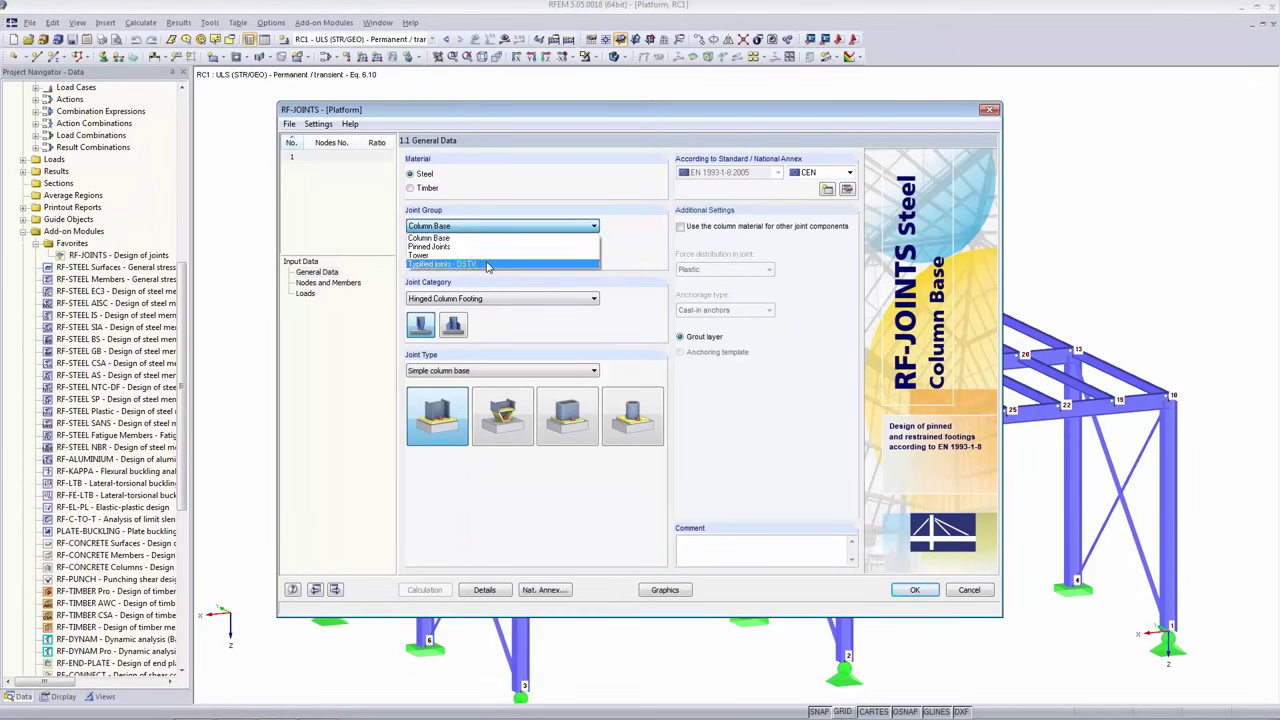
click(615, 279)
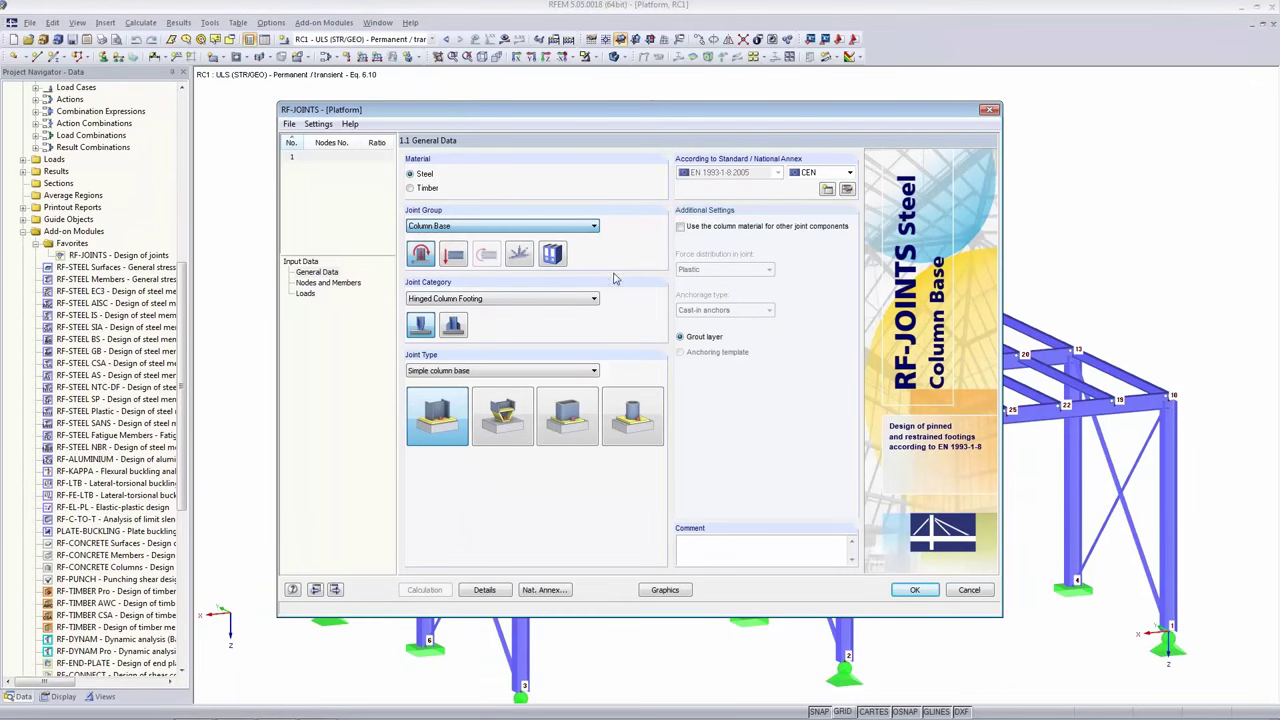
click(449, 300)
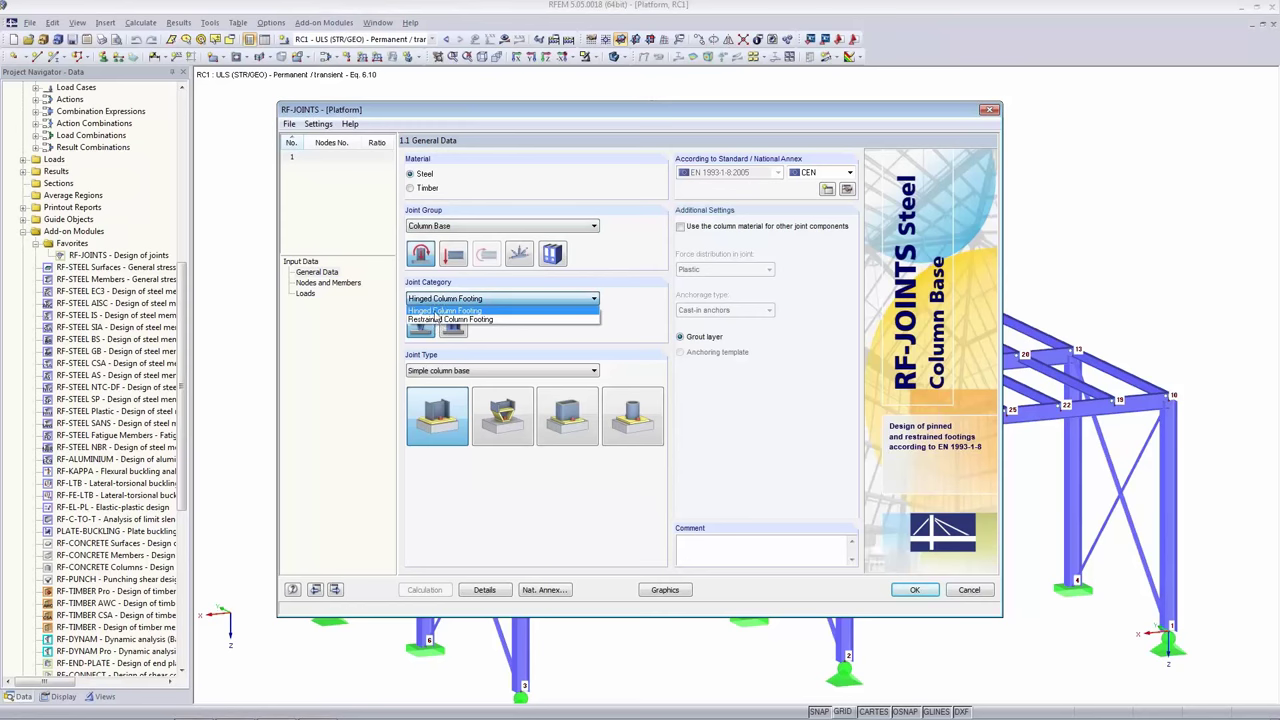
click(656, 288)
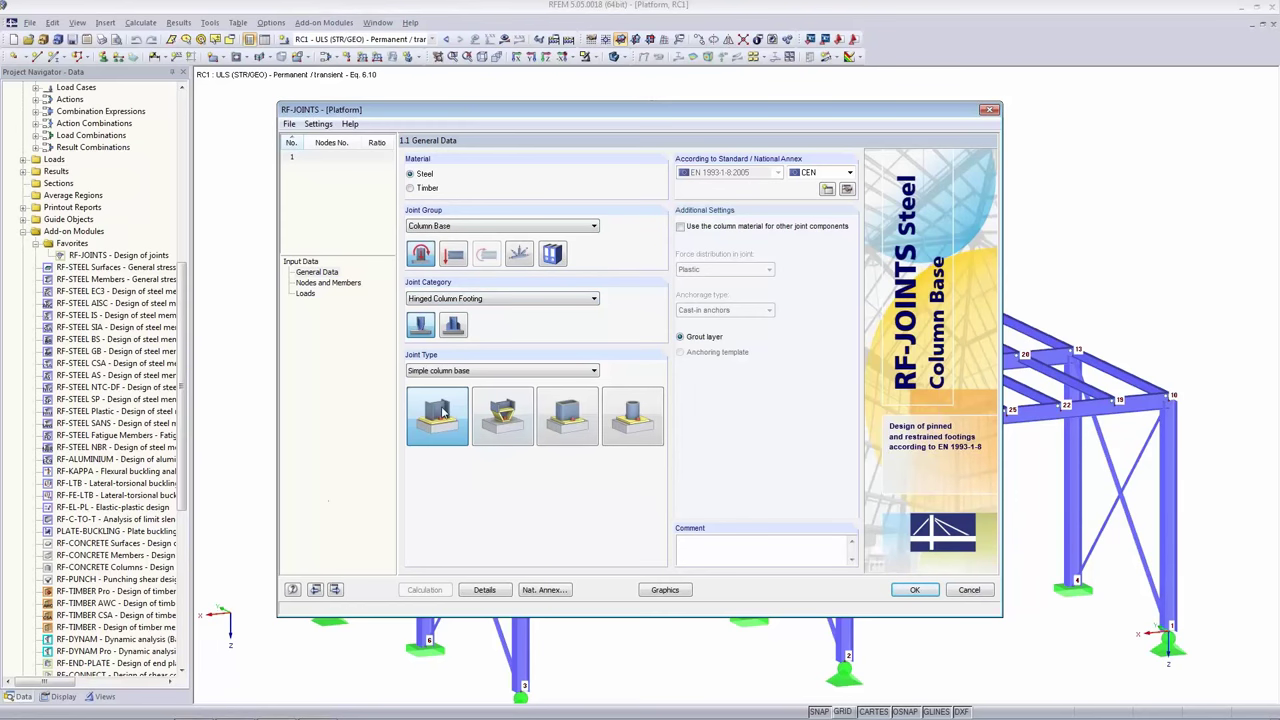
click(480, 226)
click(482, 264)
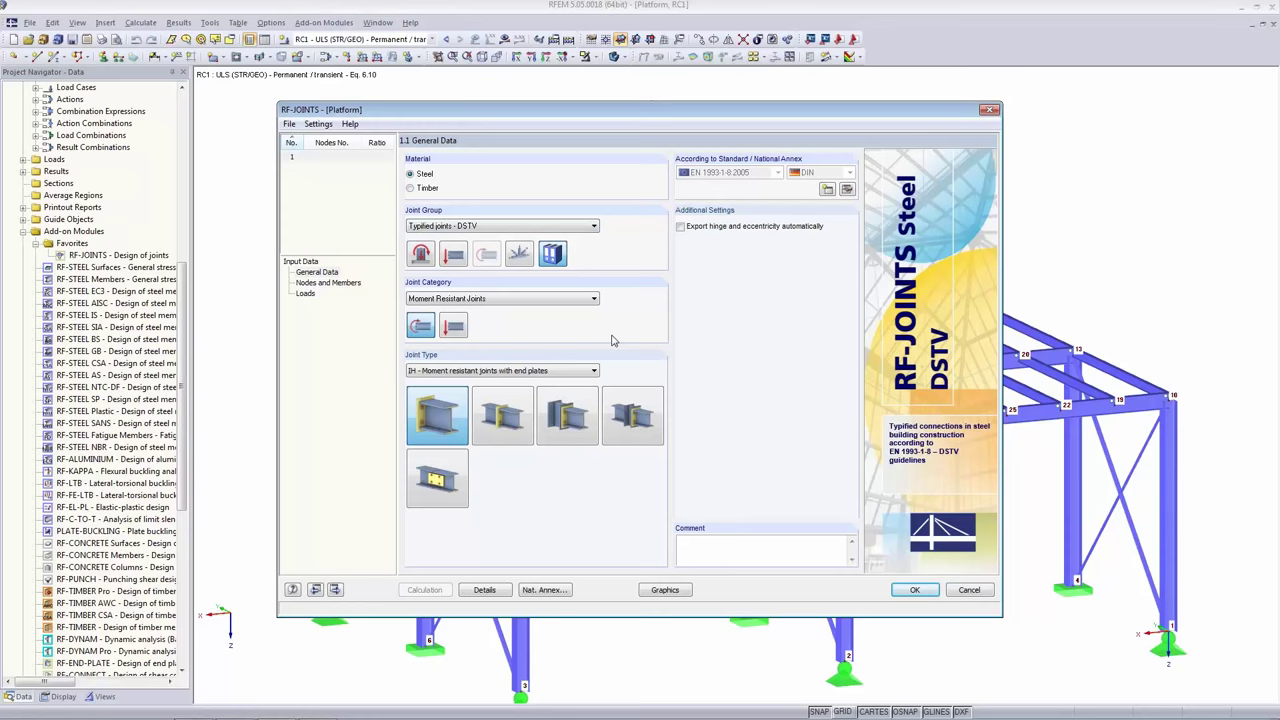
Change the DSTV Joint Category from Moment Resistant Joints to Simple Joints.
click(515, 299)
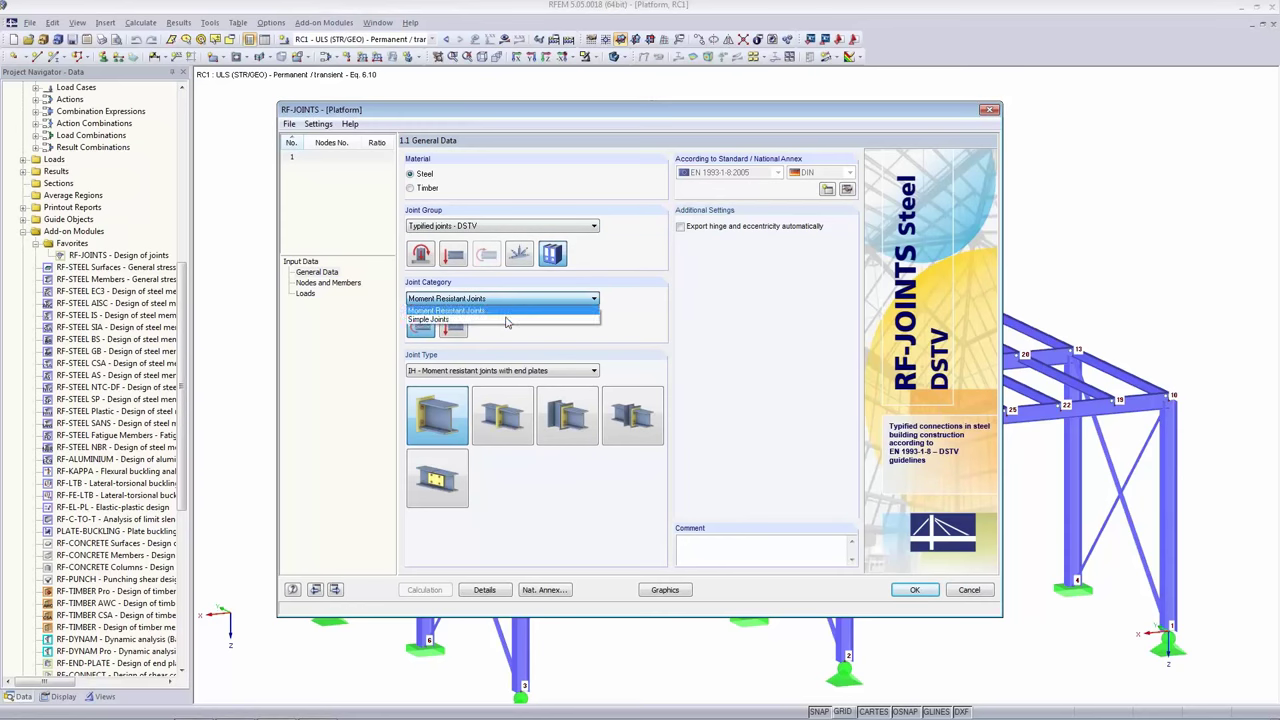
click(507, 320)
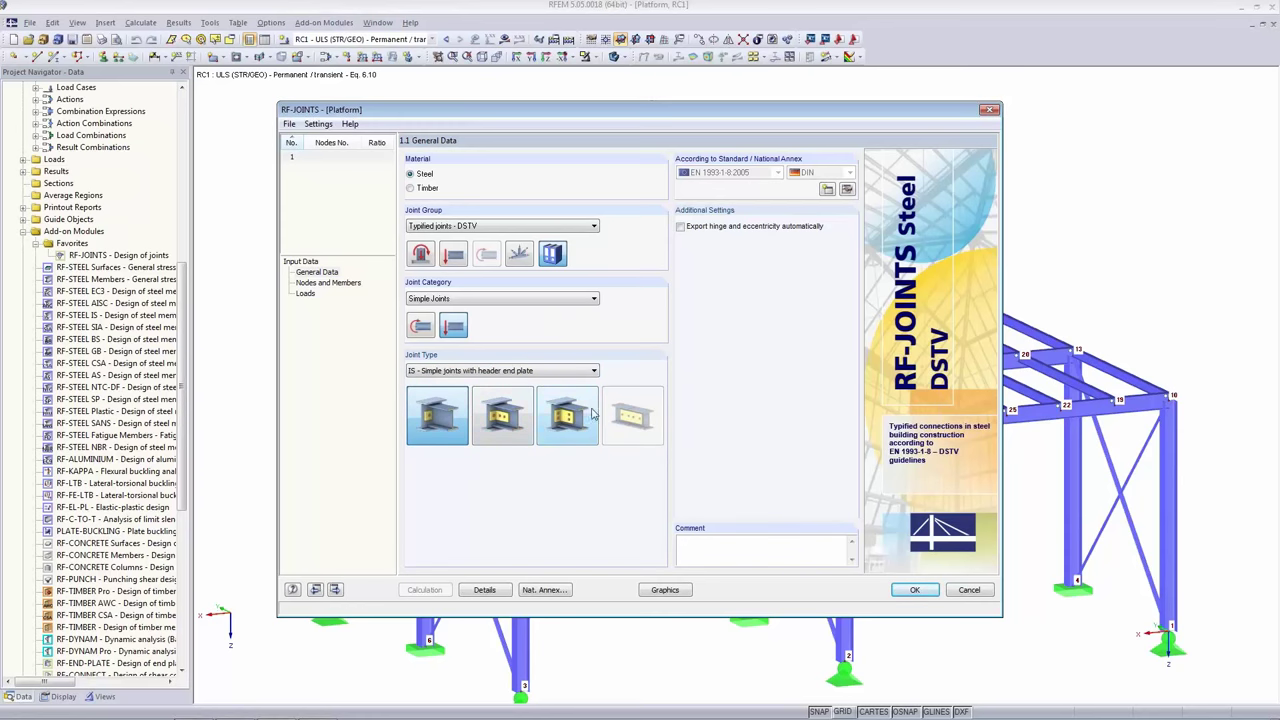
click(292, 127)
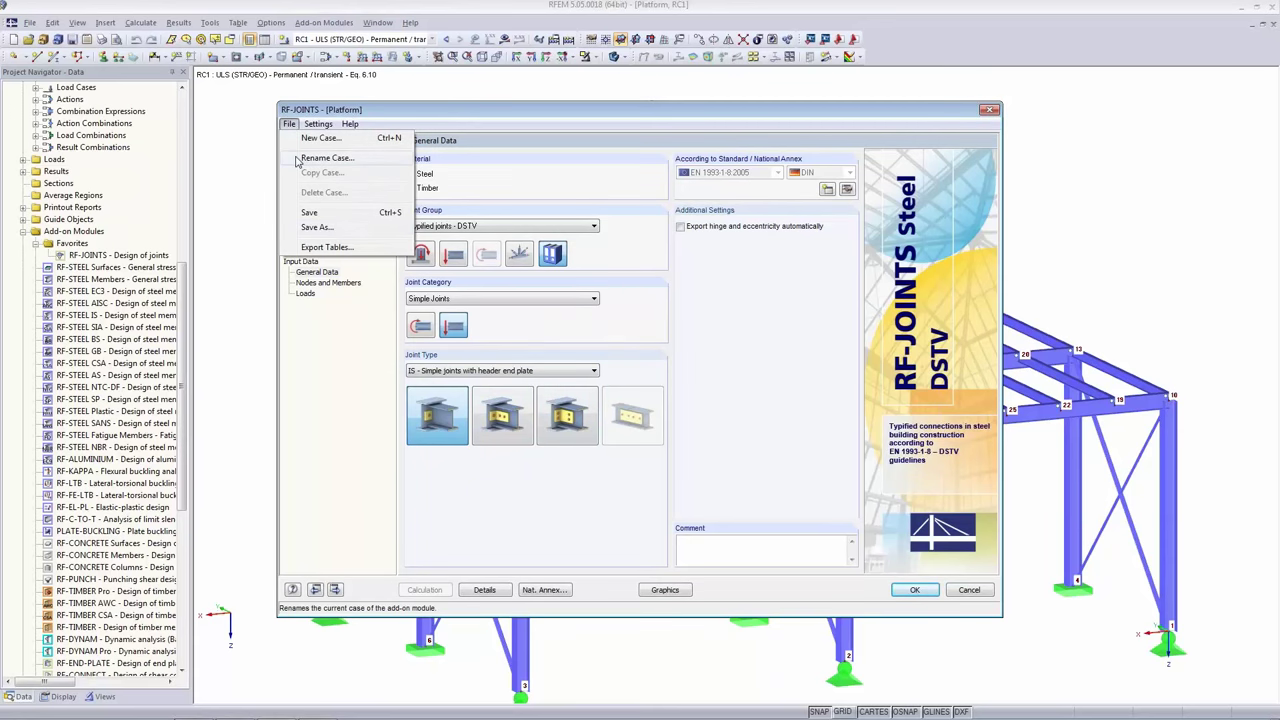
Rename the RF-JOINTS case to 'DSTV: Simple Joint'.
click(320, 158)
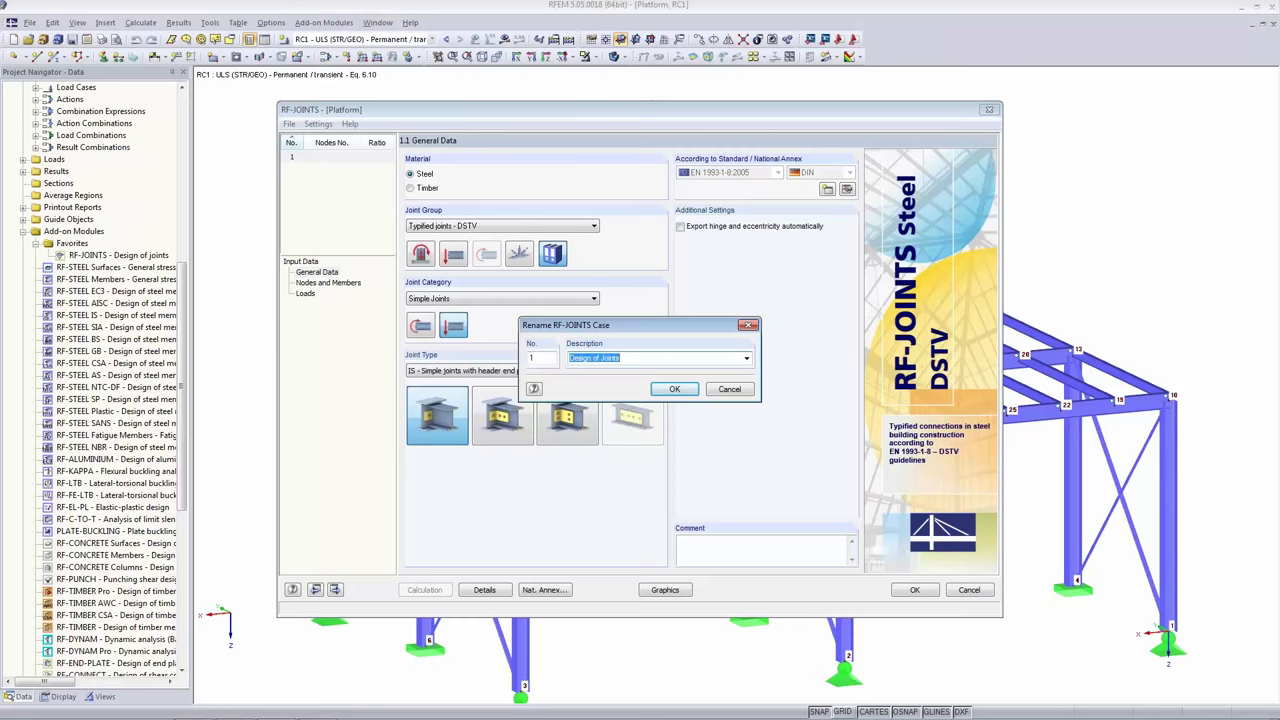
text(DSTV: Simple Joint)
click(672, 389)
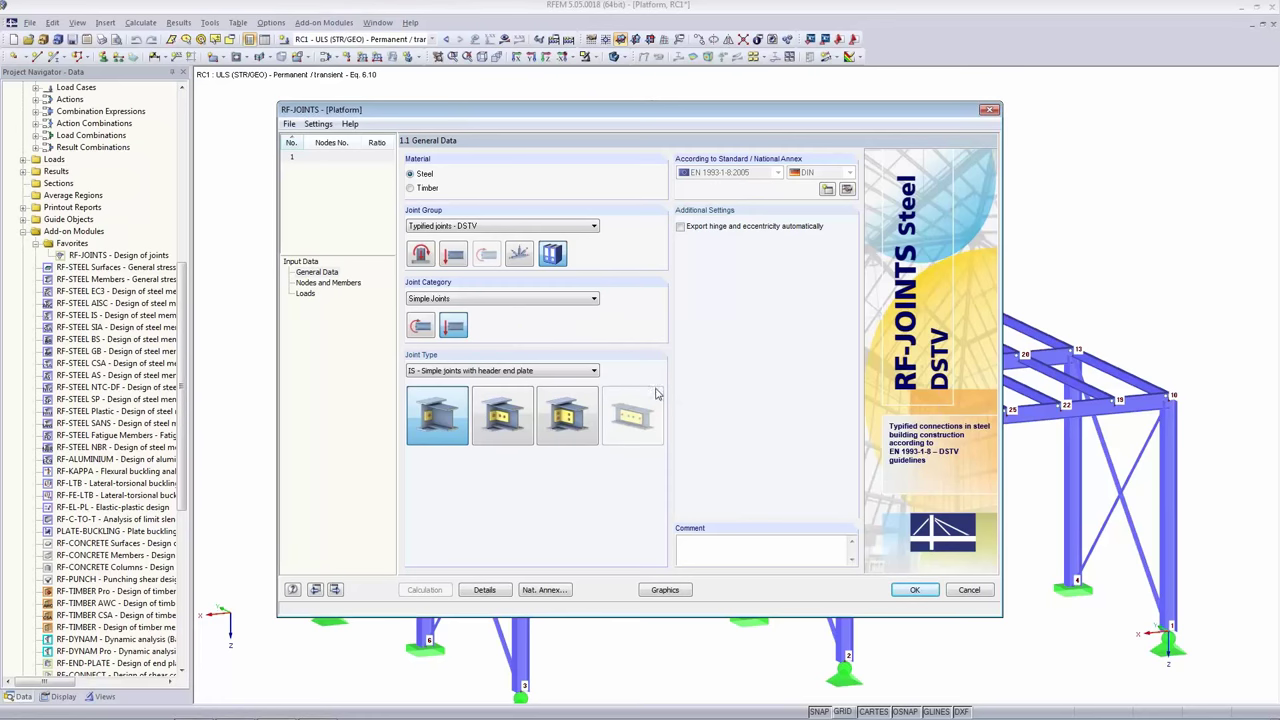
Set Joint Type to IW - Simple joints with angle cleats and continue to Nodes and Members.
click(446, 372)
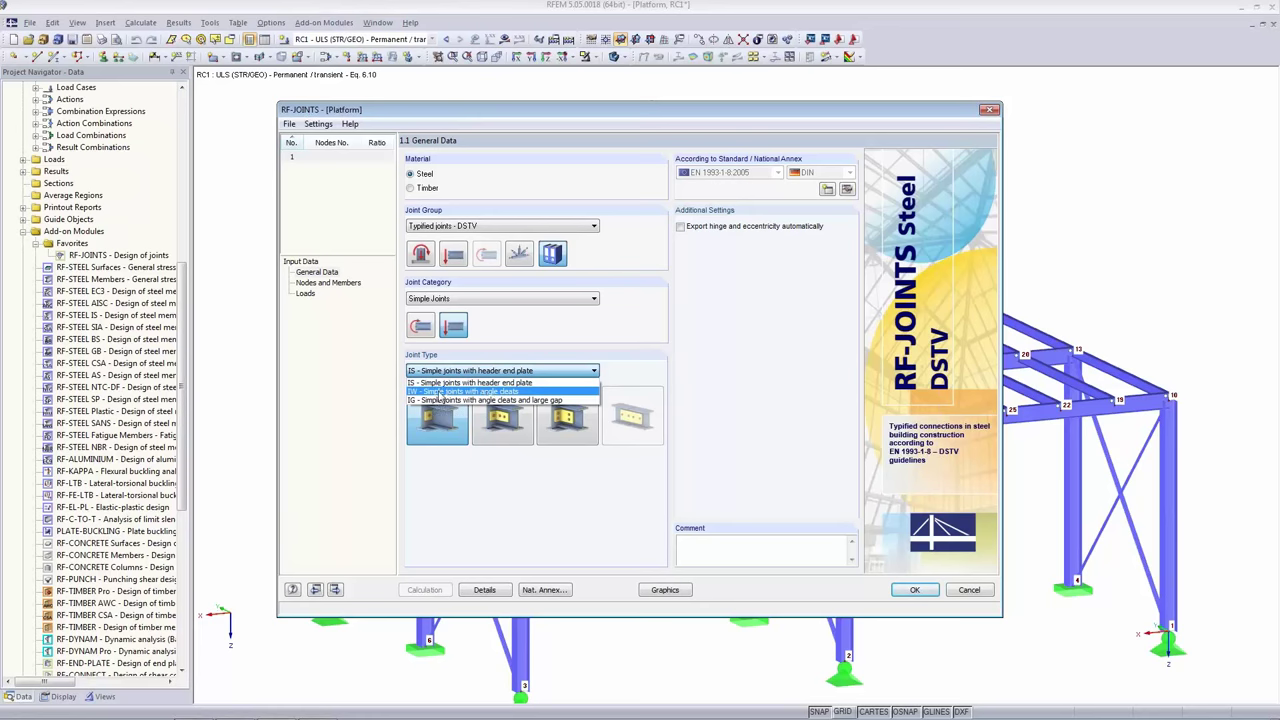
click(488, 392)
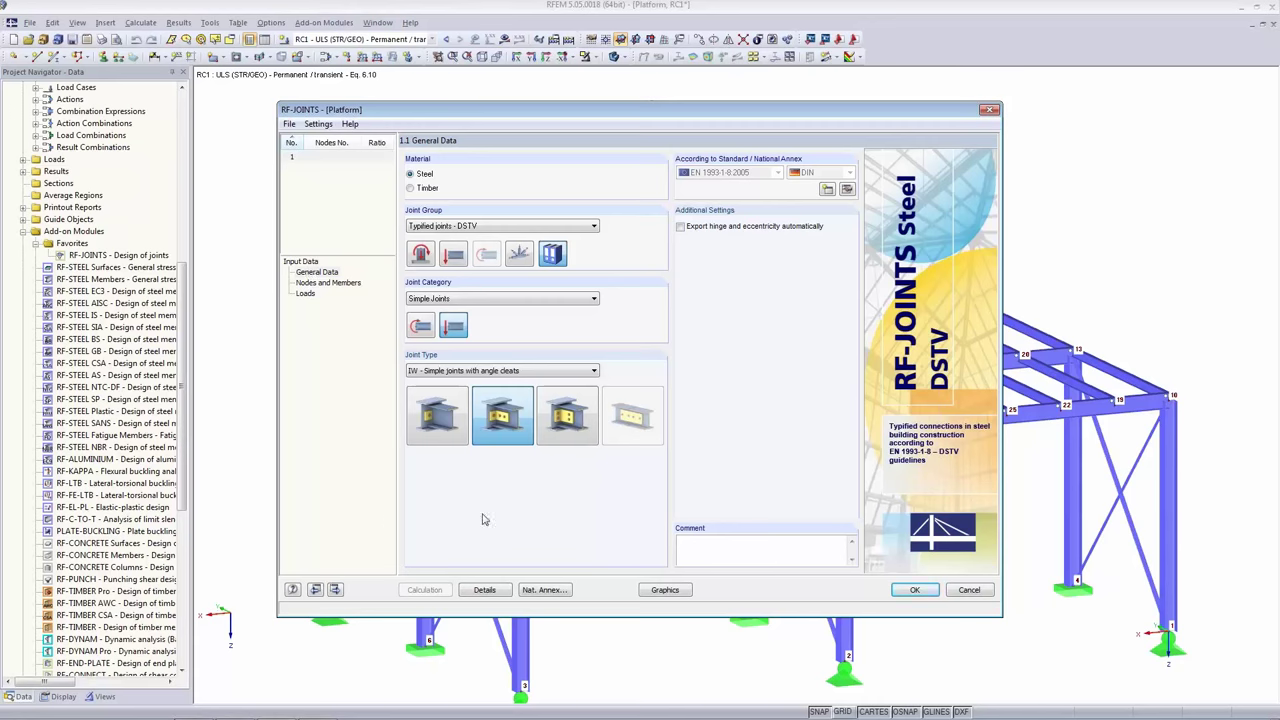
click(312, 283)
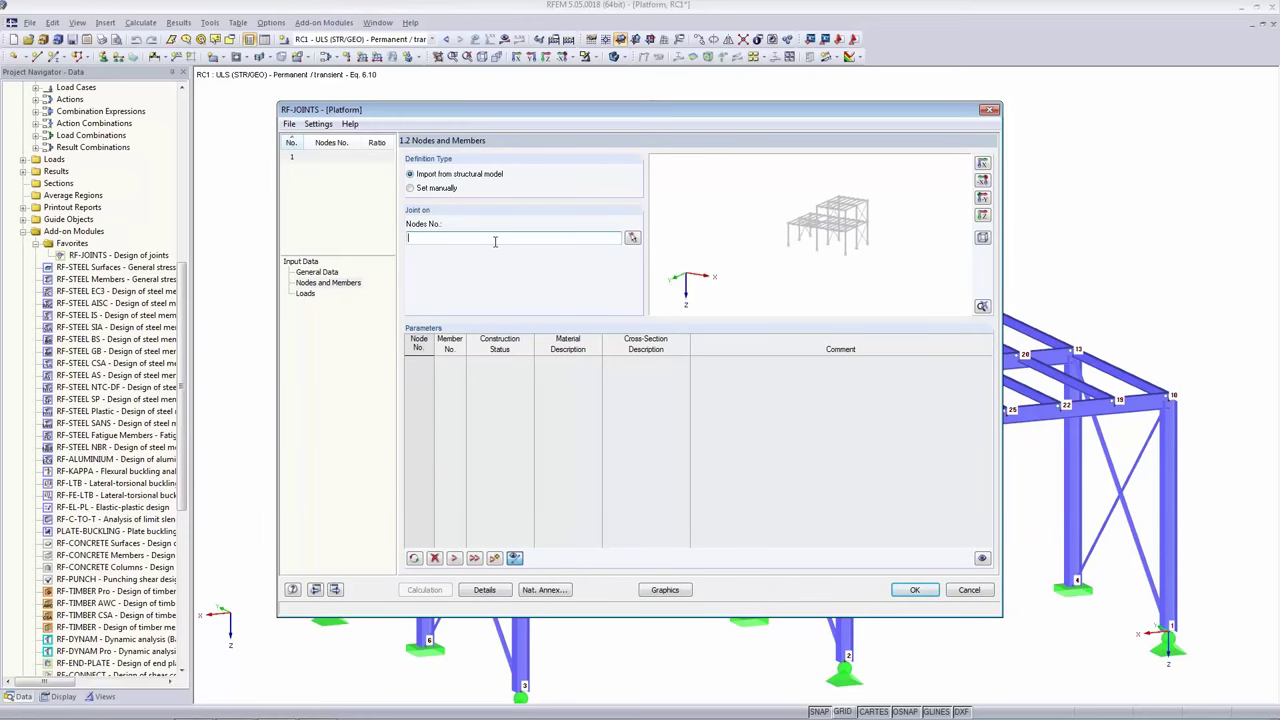
Pick node 23 in the model as the joint node, bringing in members 25, 27, 28 and 30.
click(632, 240)
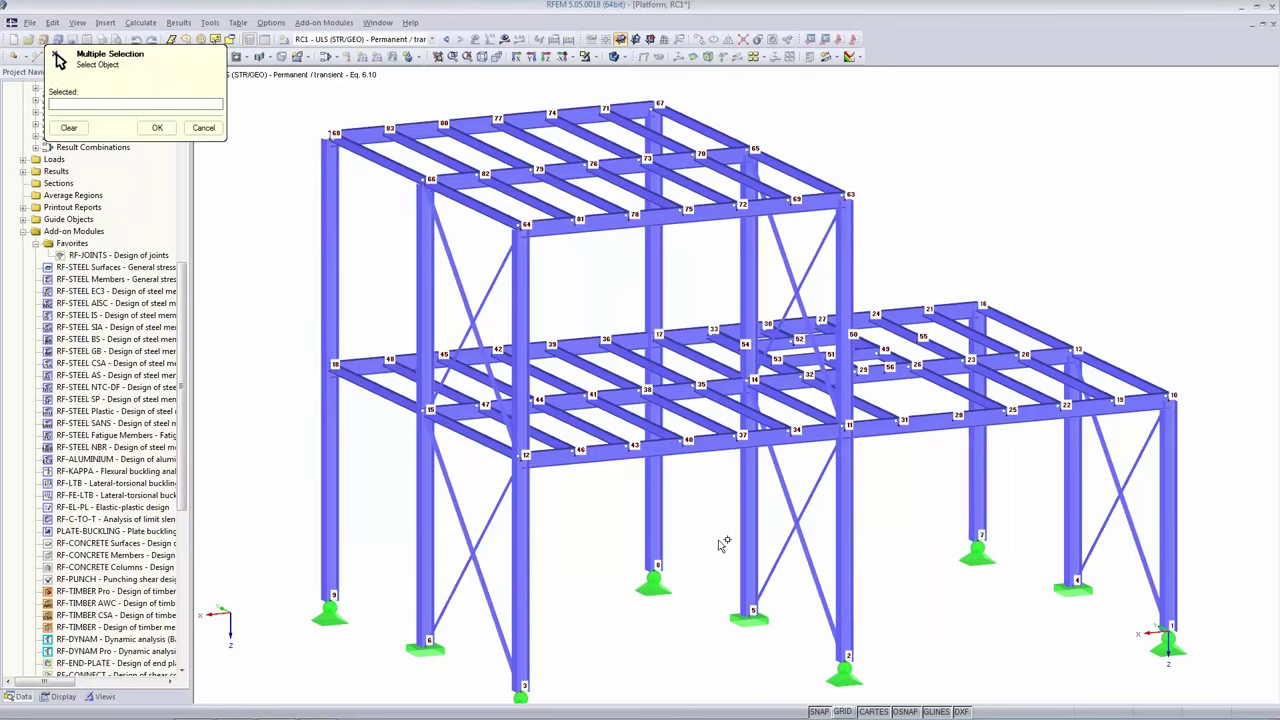
scroll(980, 365, up, 2)
scroll(985, 370, up, 4)
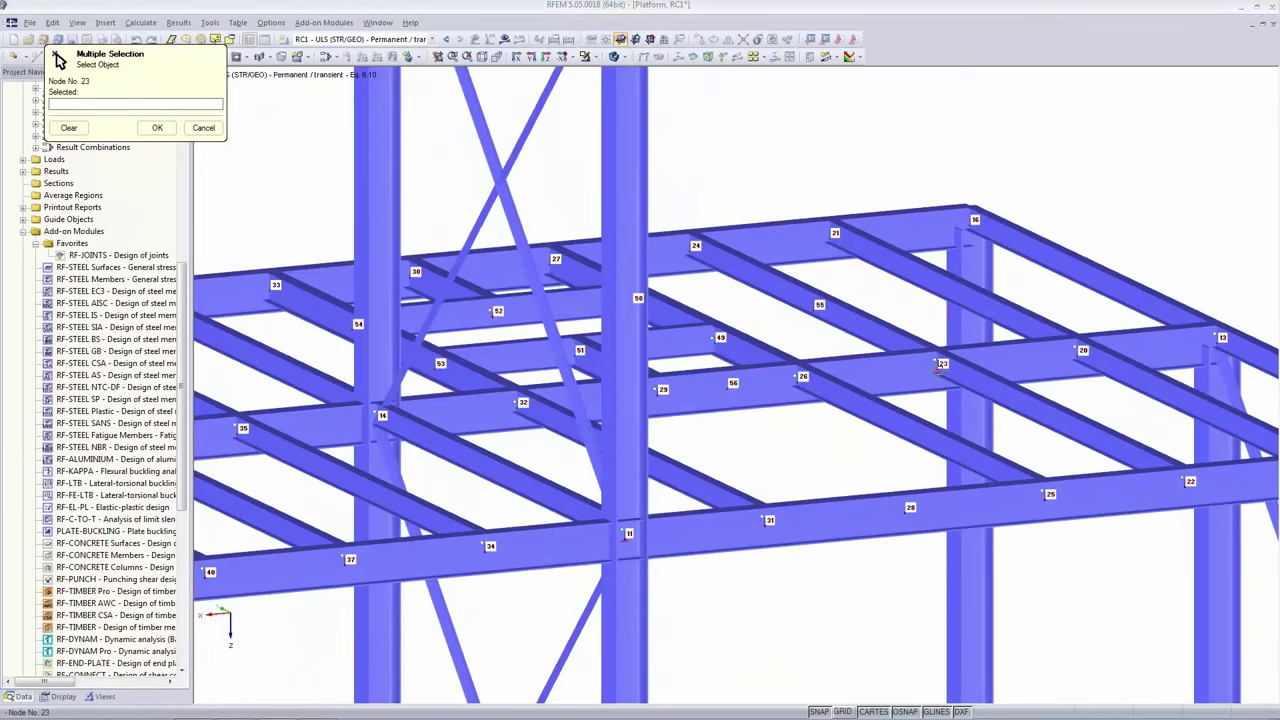
click(940, 367)
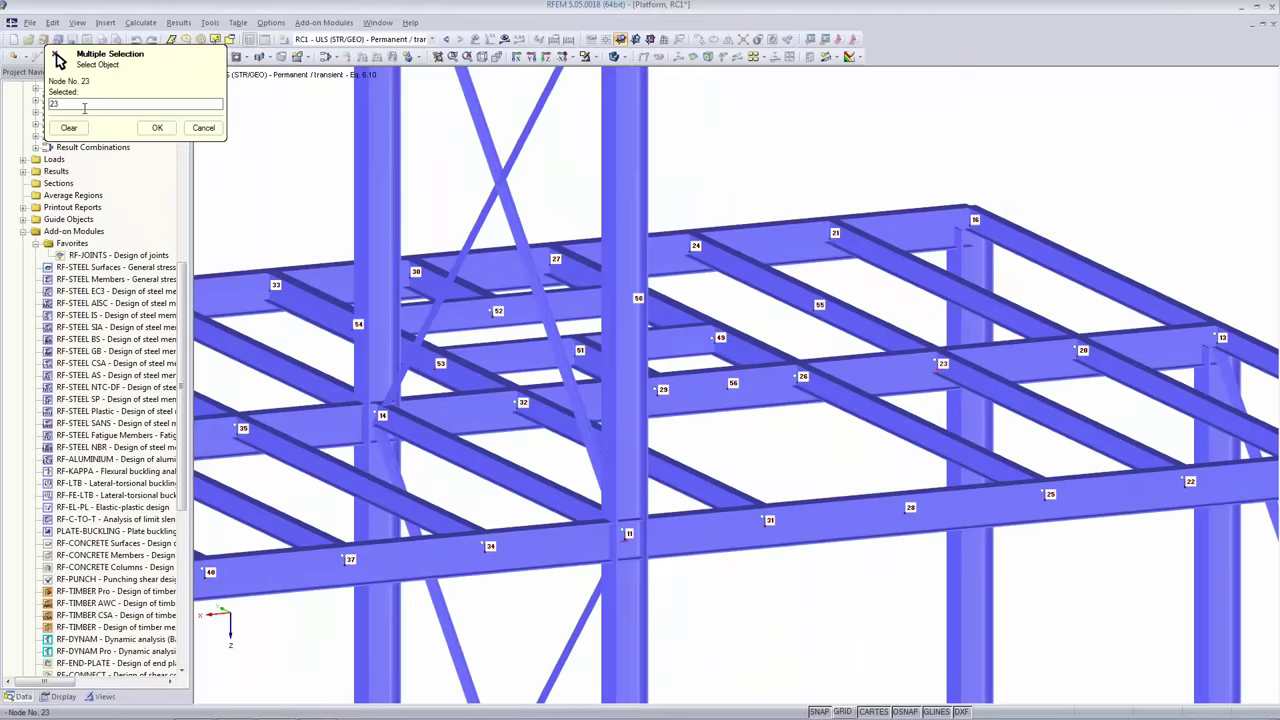
click(157, 128)
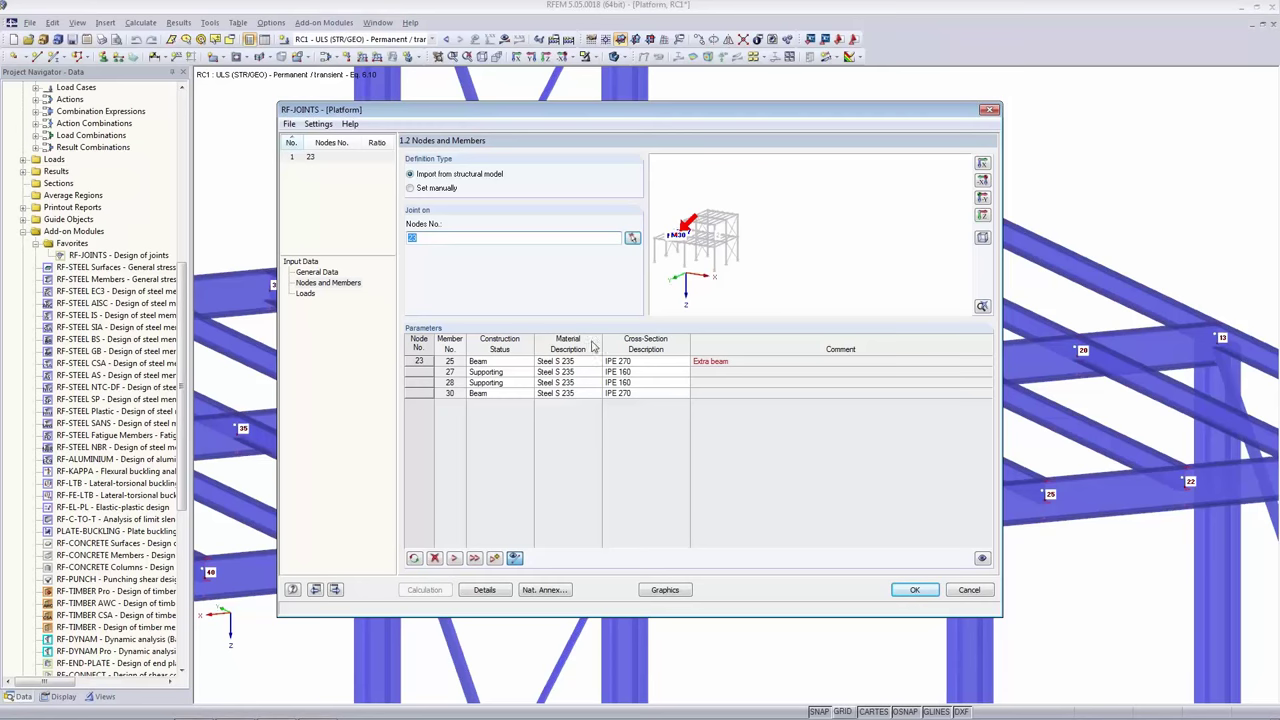
Zoom and rotate the preview onto the node 23 junction of members 25, 28 and 30.
click(740, 238)
middle_drag(706, 262, 866, 256)
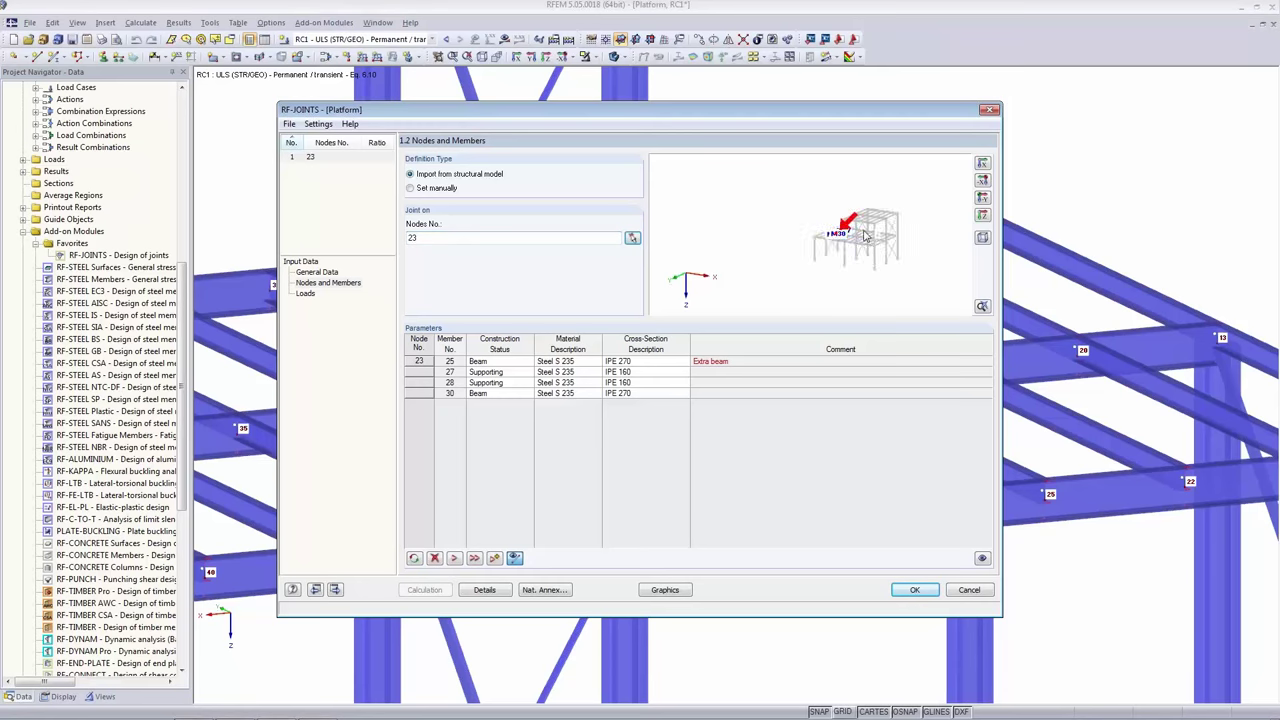
scroll(850, 257, up, 3)
scroll(836, 257, up, 4)
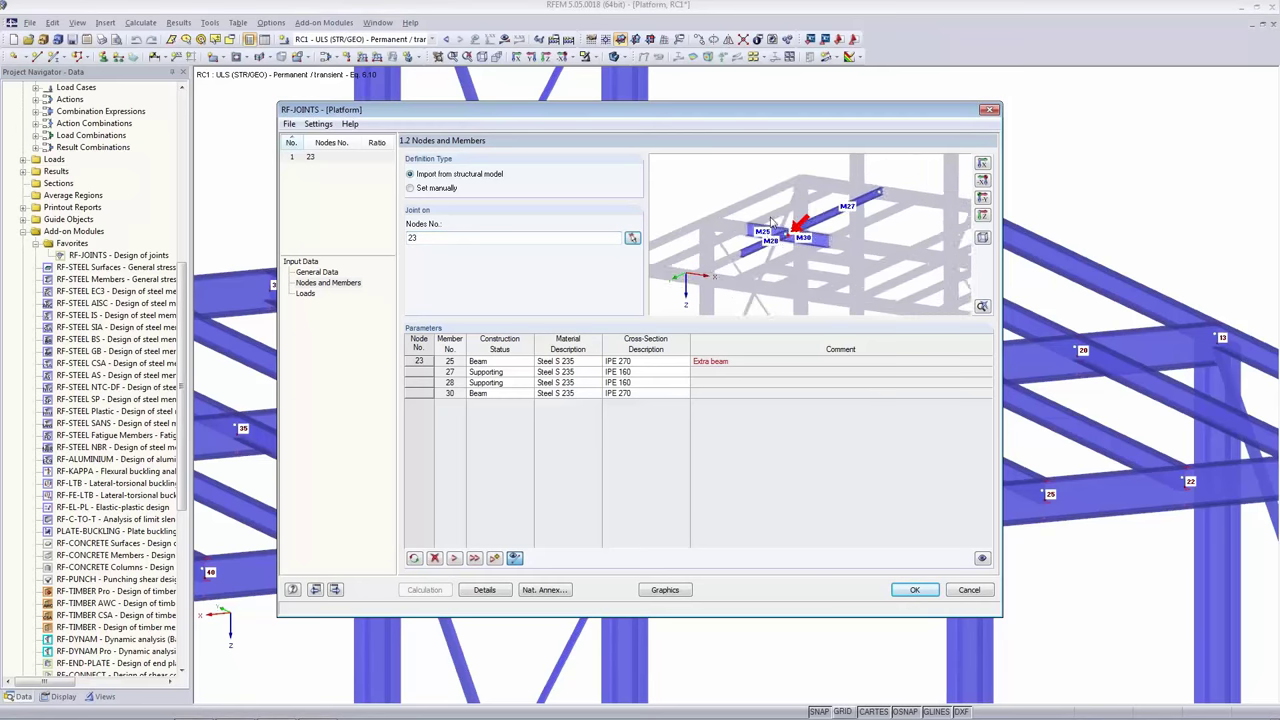
scroll(872, 242, up, 4)
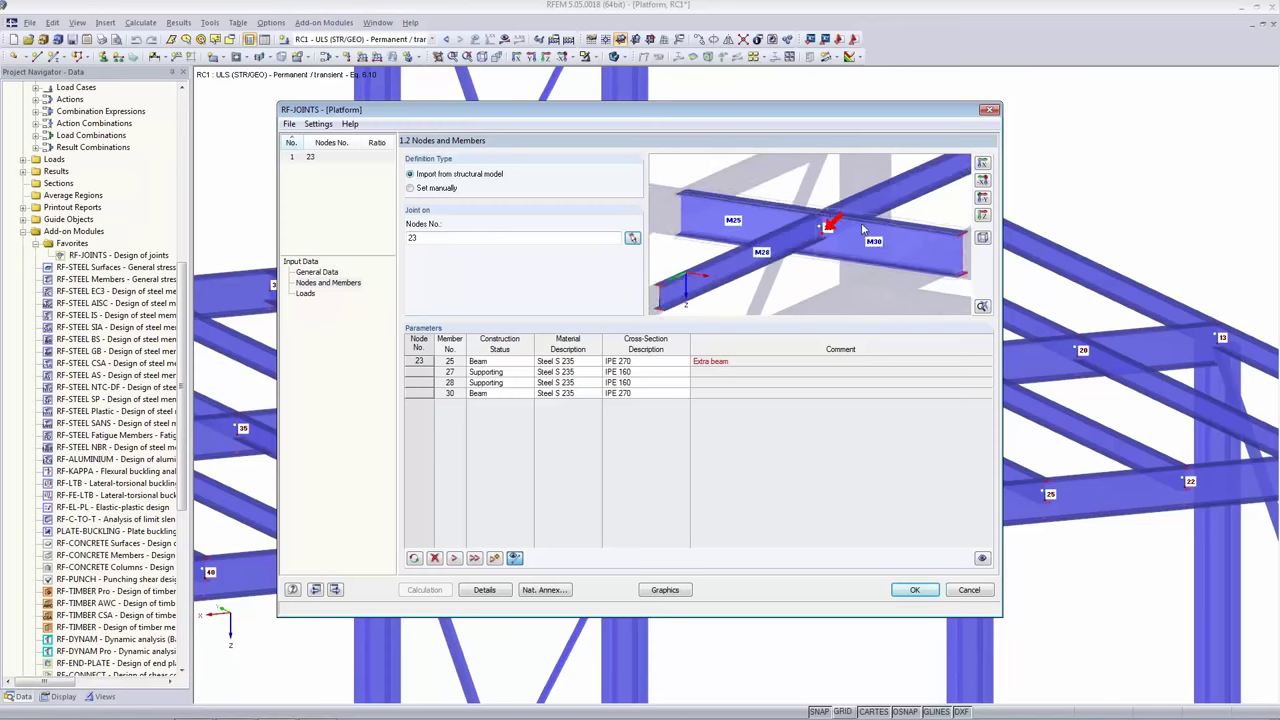
middle_drag(854, 229, 828, 255)
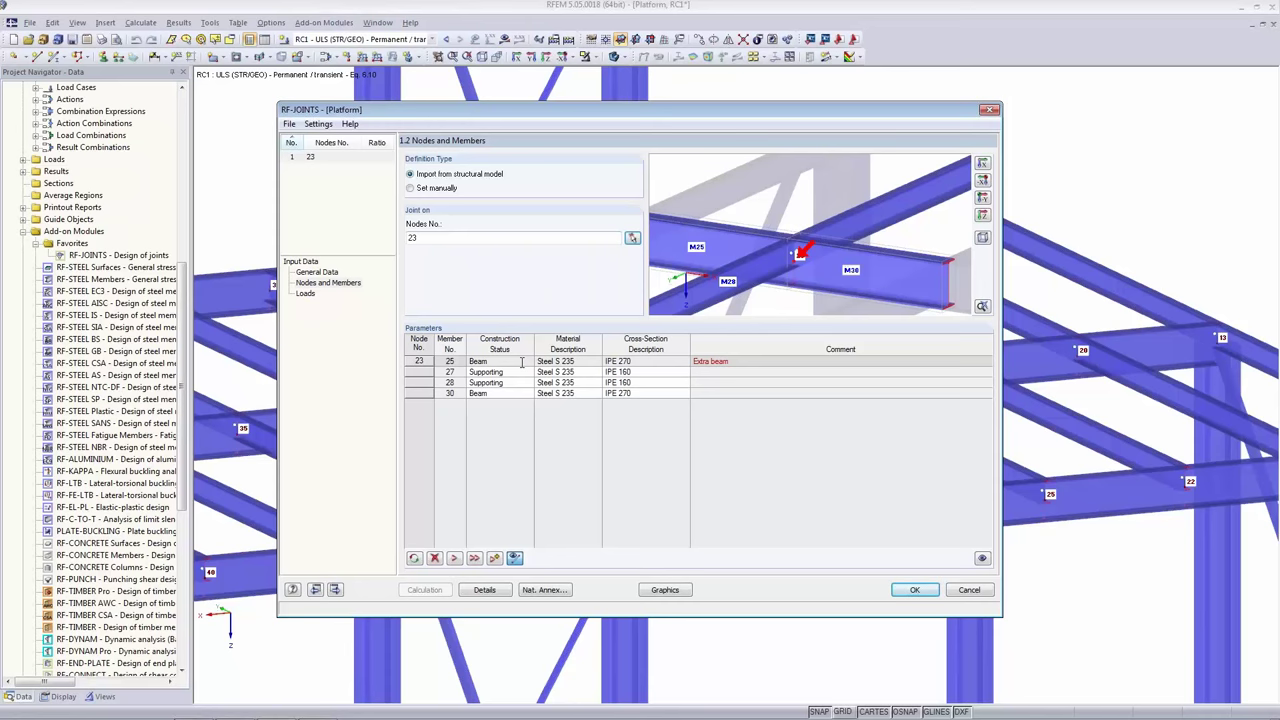
Set member 25's construction status to Supporting and member 27 to Inactive.
click(518, 361)
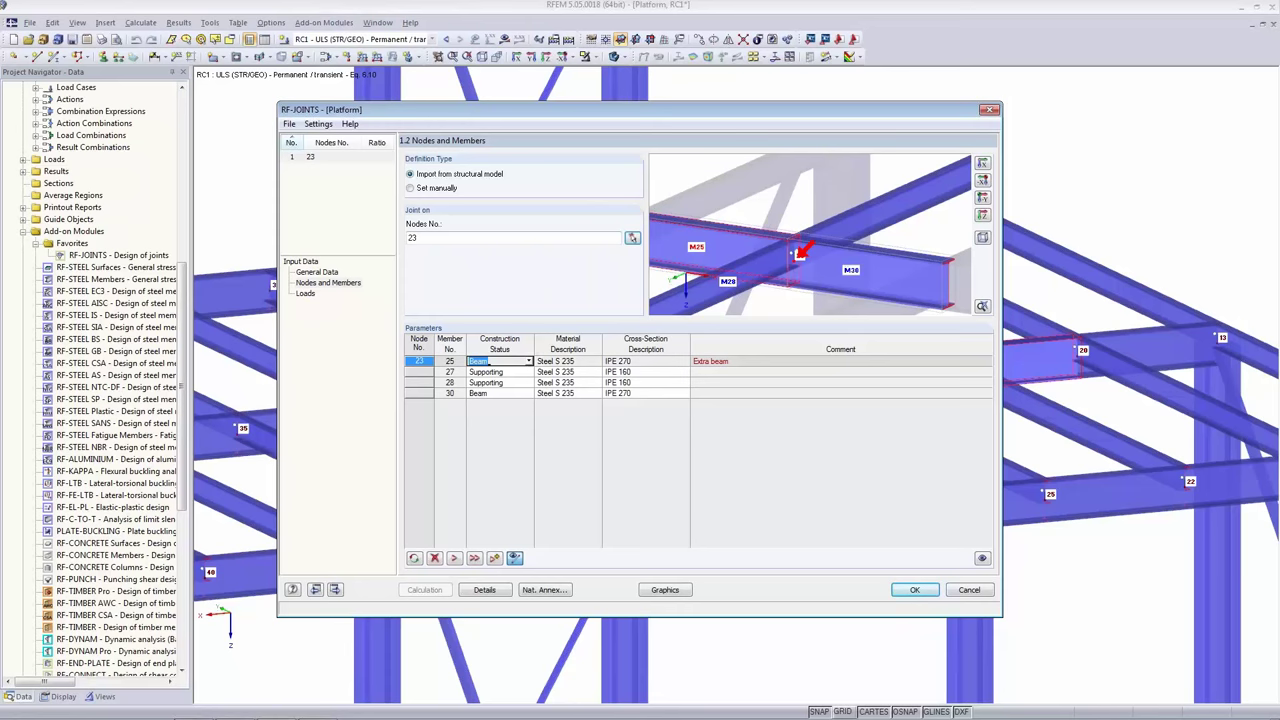
click(530, 362)
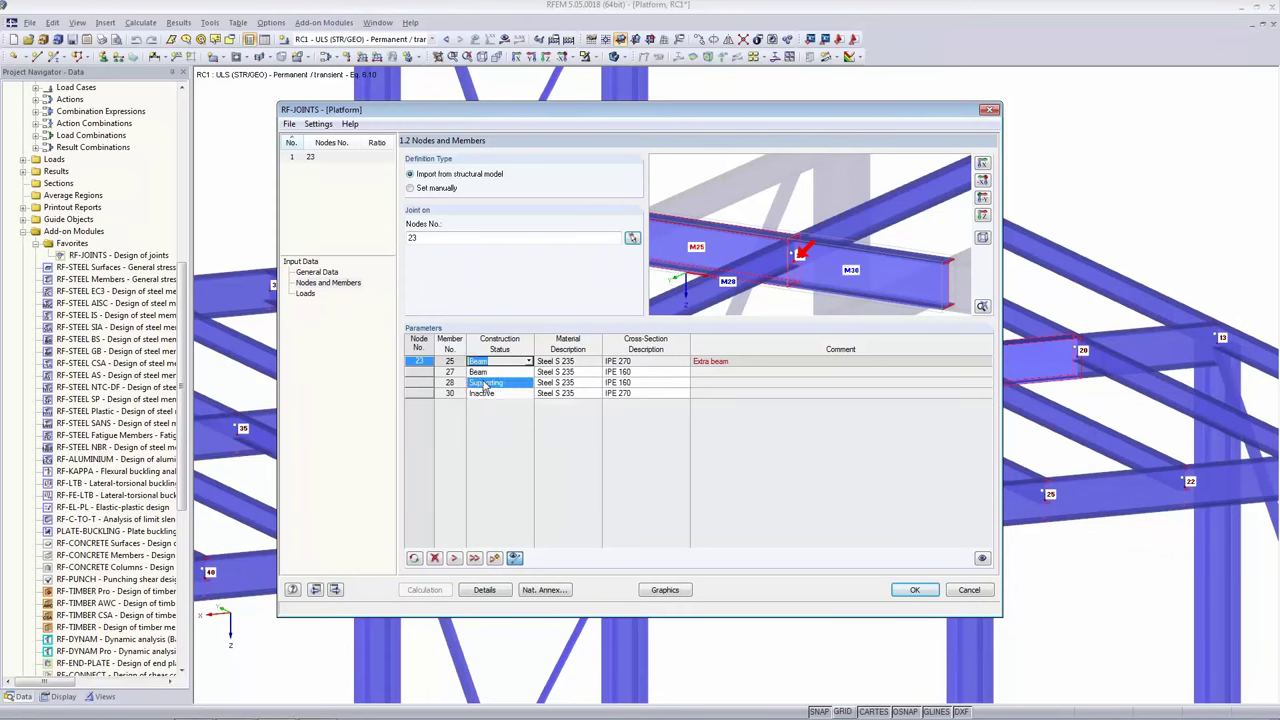
click(490, 383)
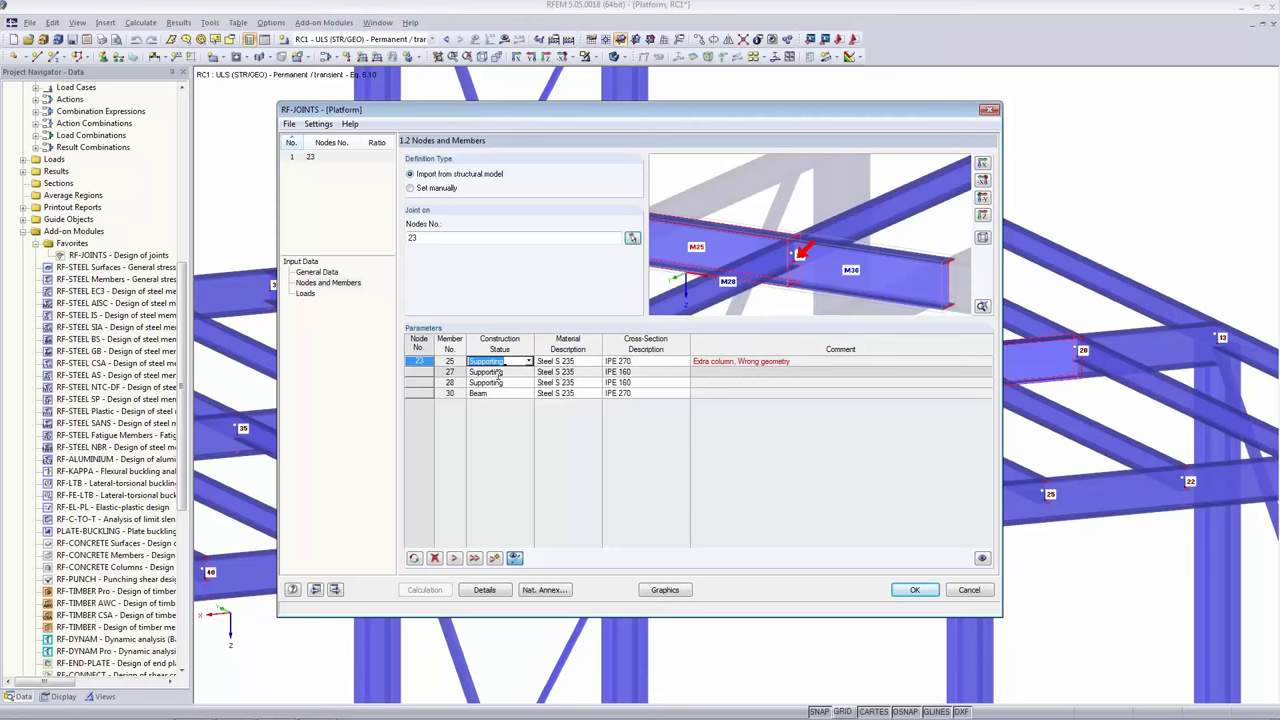
click(499, 373)
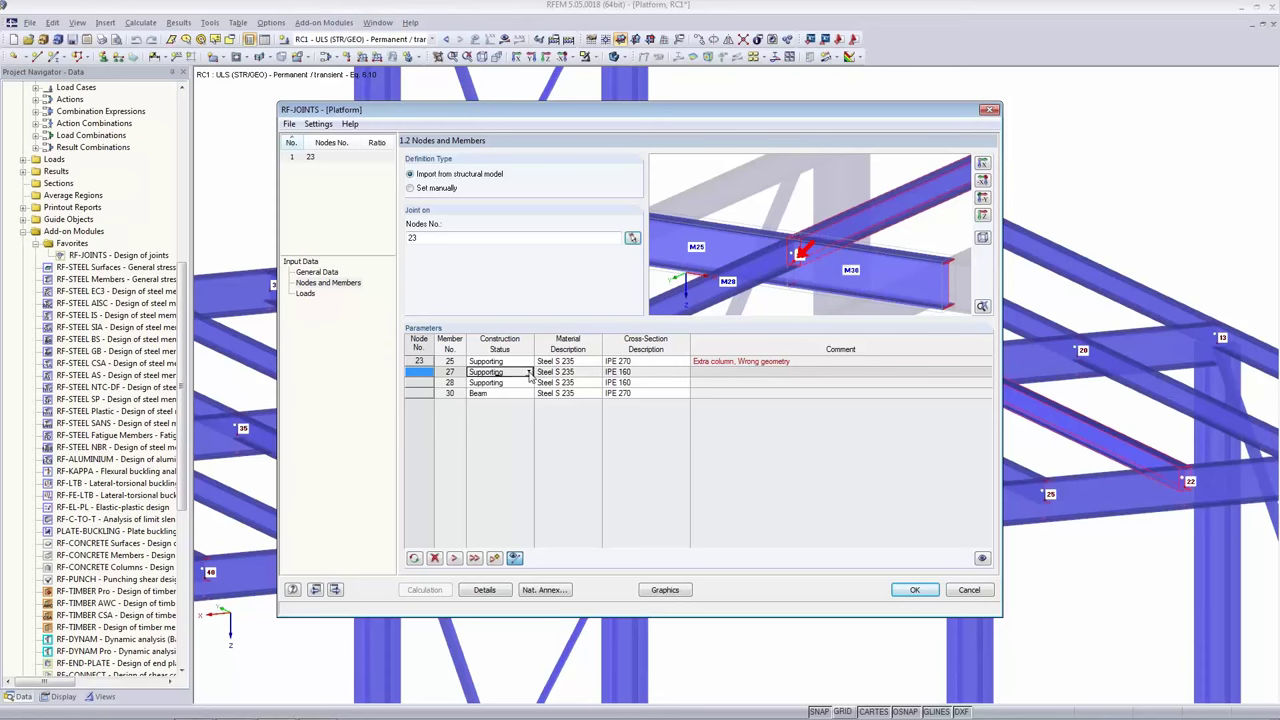
click(529, 372)
click(511, 407)
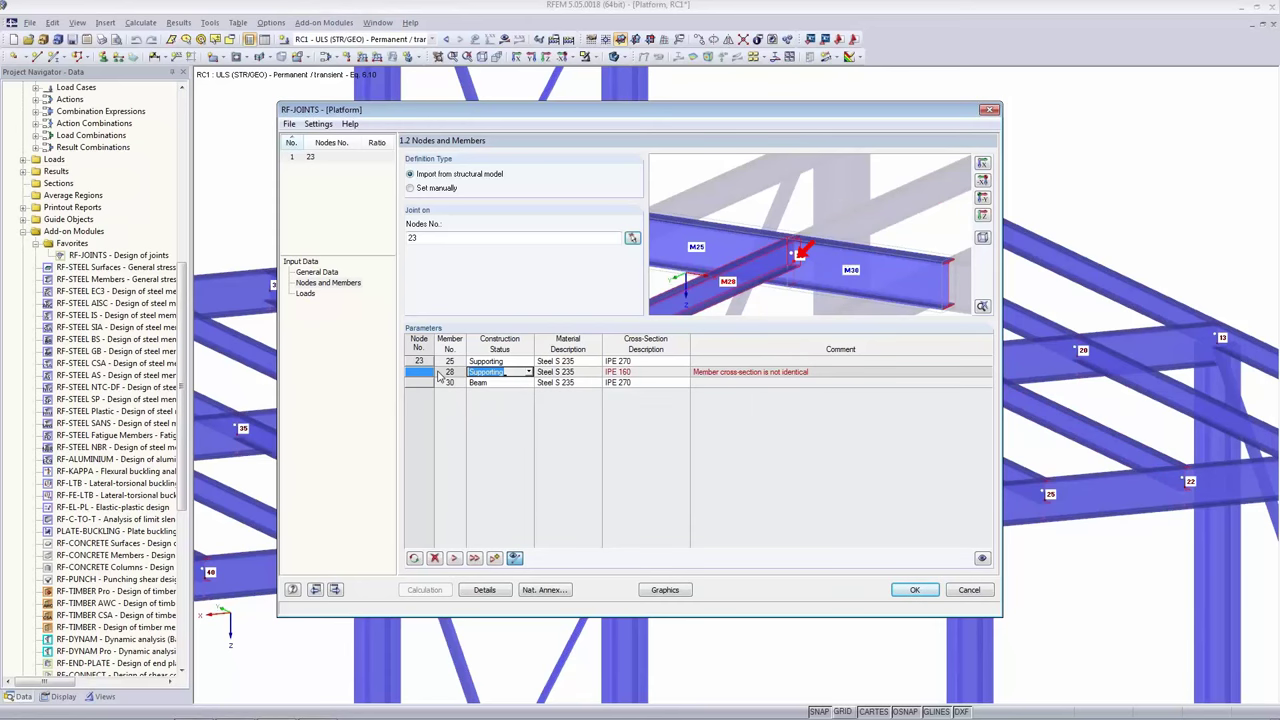
Make member 28 the Beam and member 30 Supporting, accepting the default connection geometry.
click(529, 372)
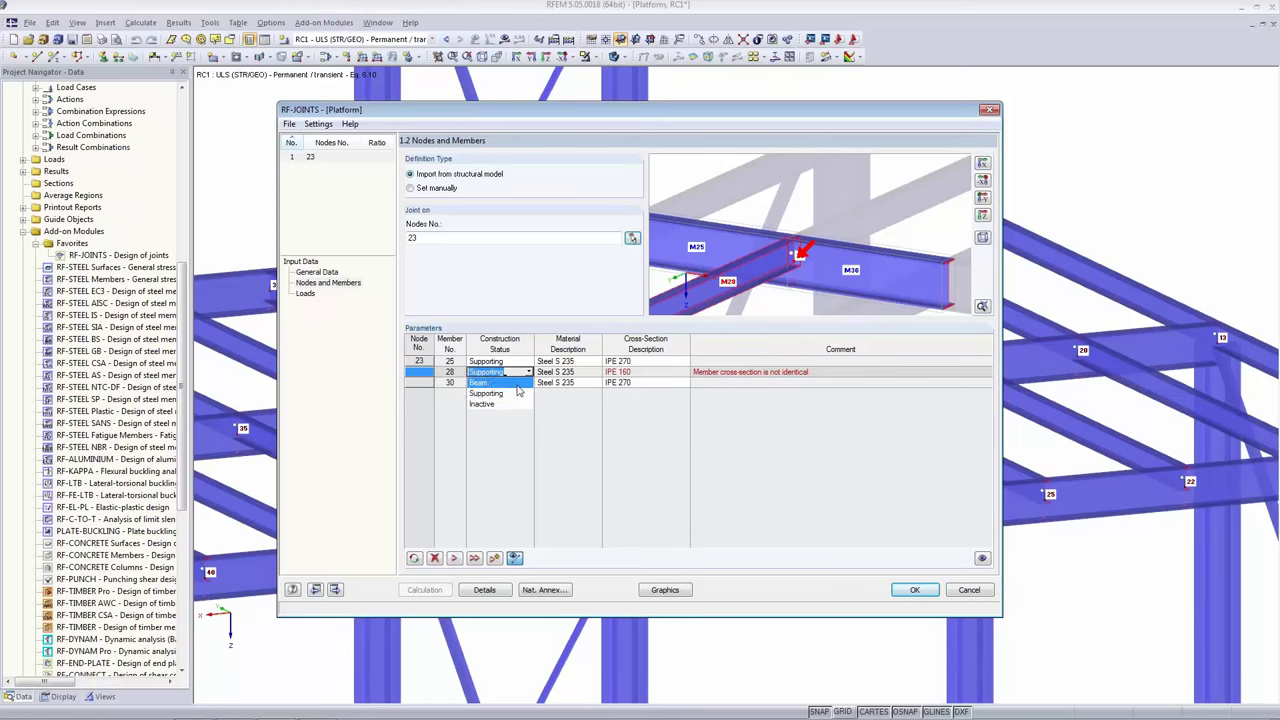
click(514, 394)
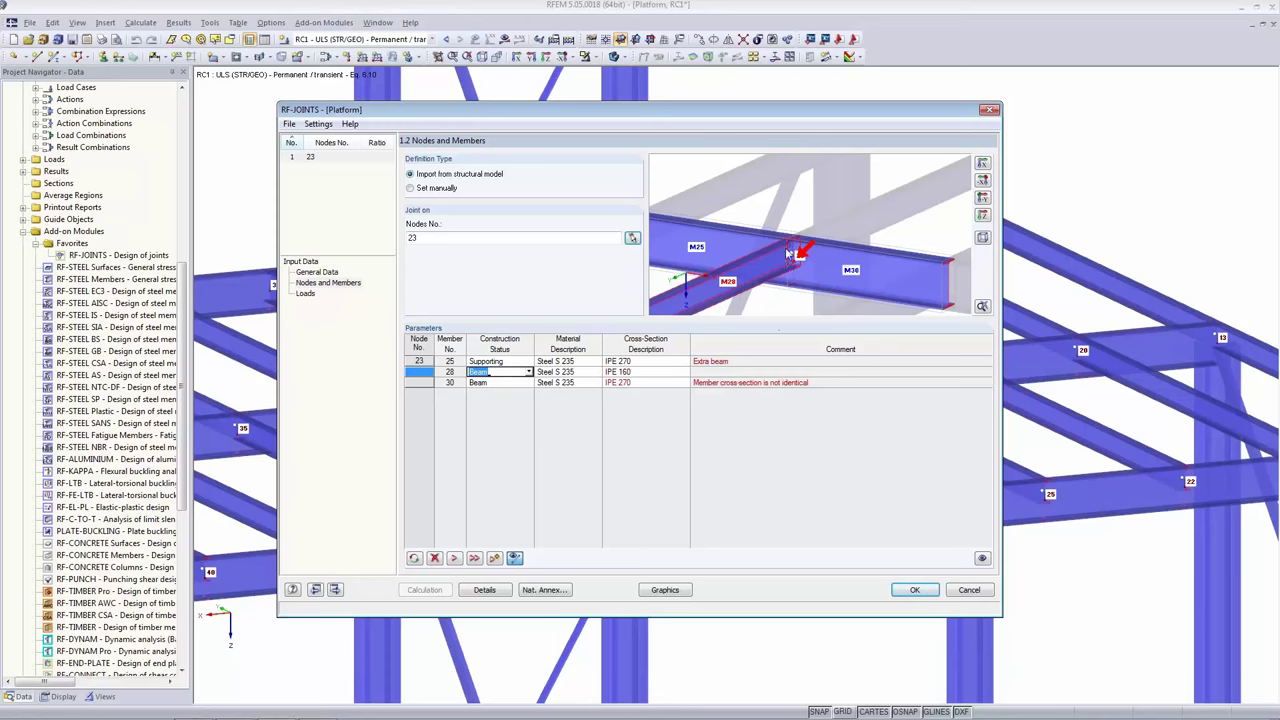
click(495, 383)
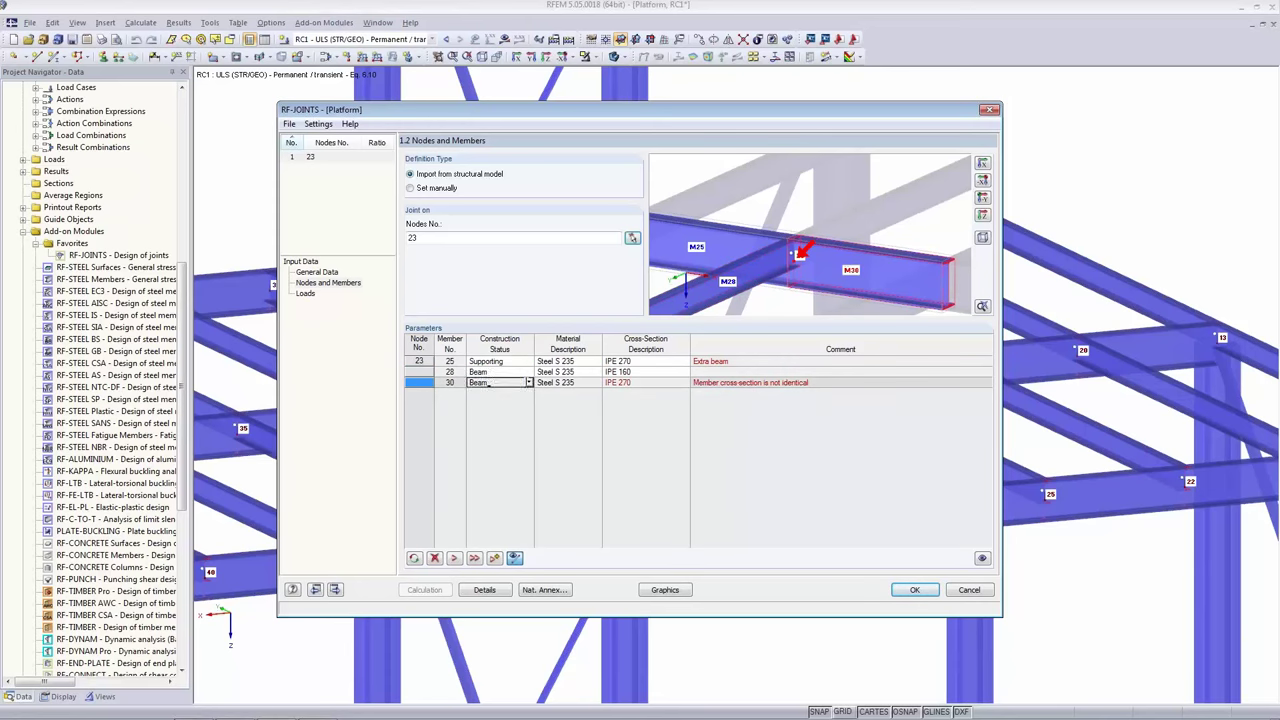
click(529, 383)
click(512, 395)
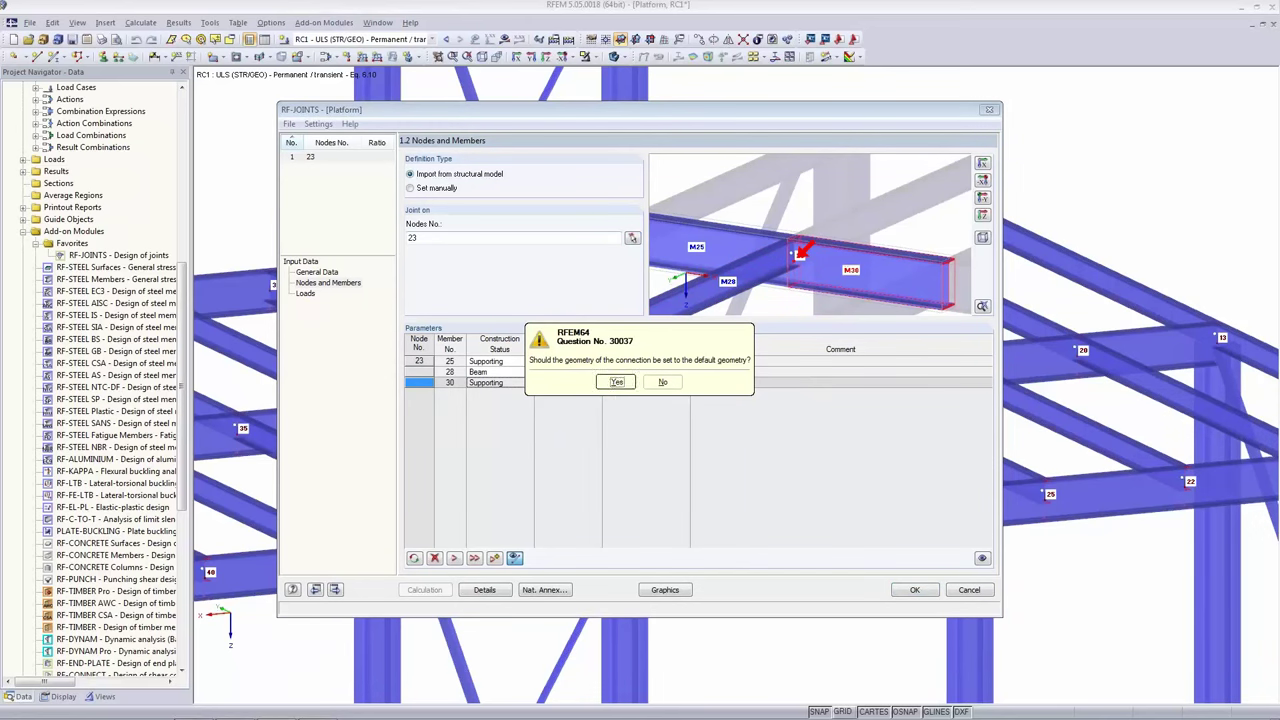
click(616, 382)
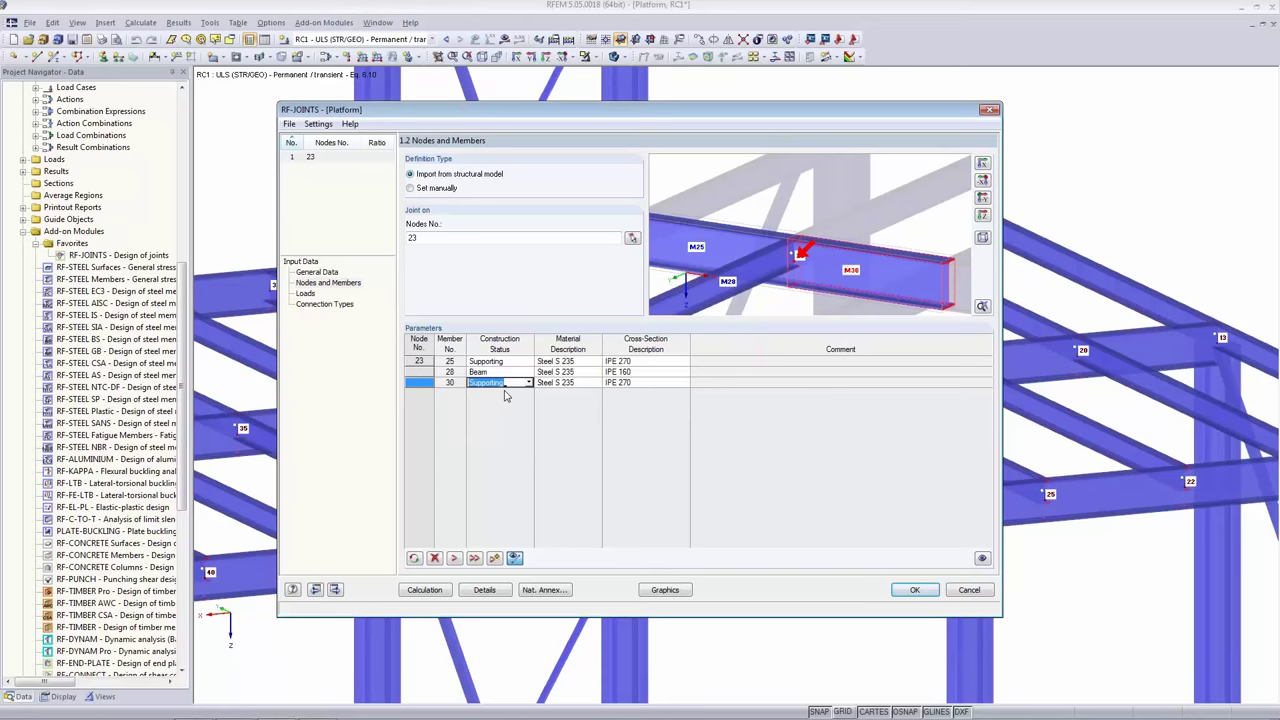
click(497, 371)
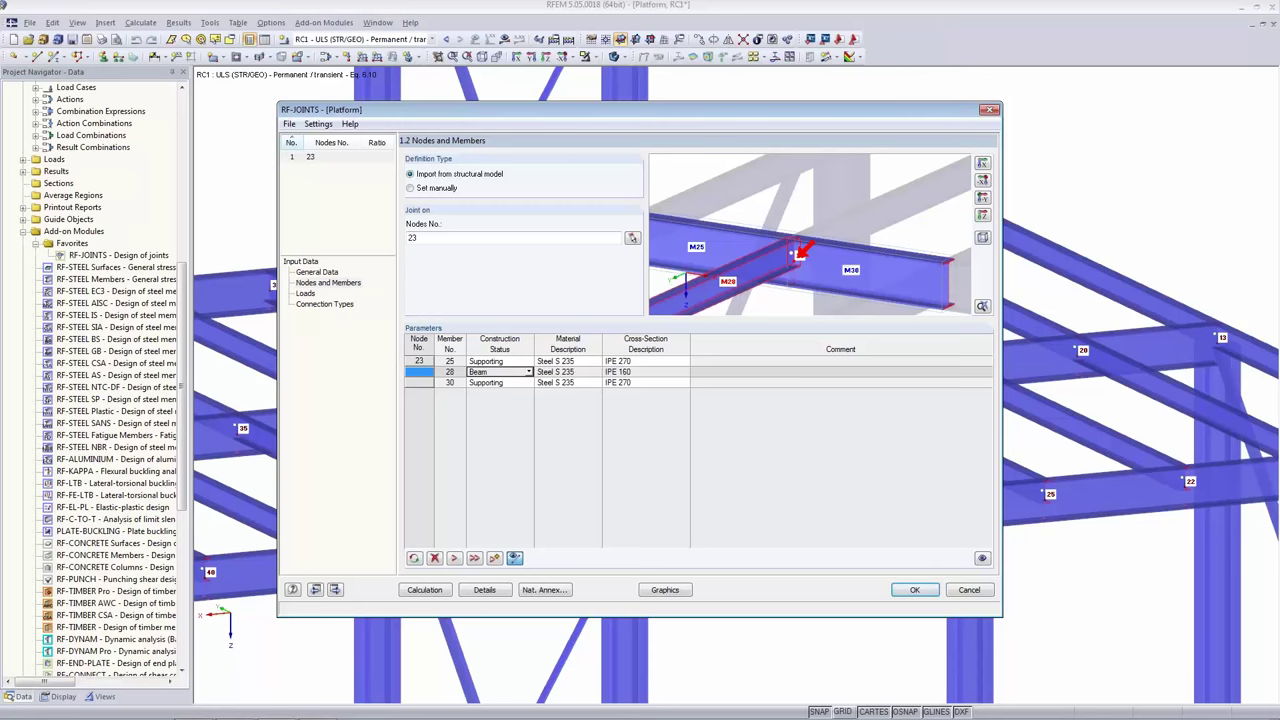
click(306, 294)
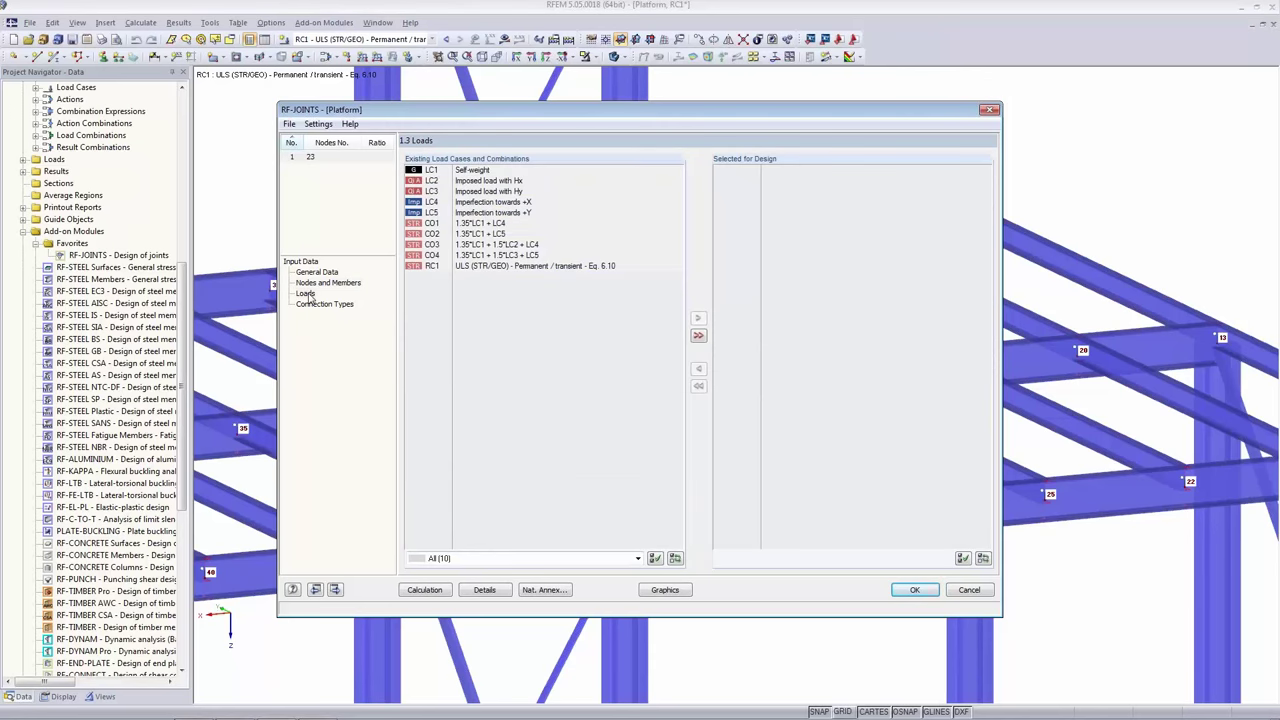
Move result combination RC1 into Selected for Design in 1.3 Loads.
click(433, 268)
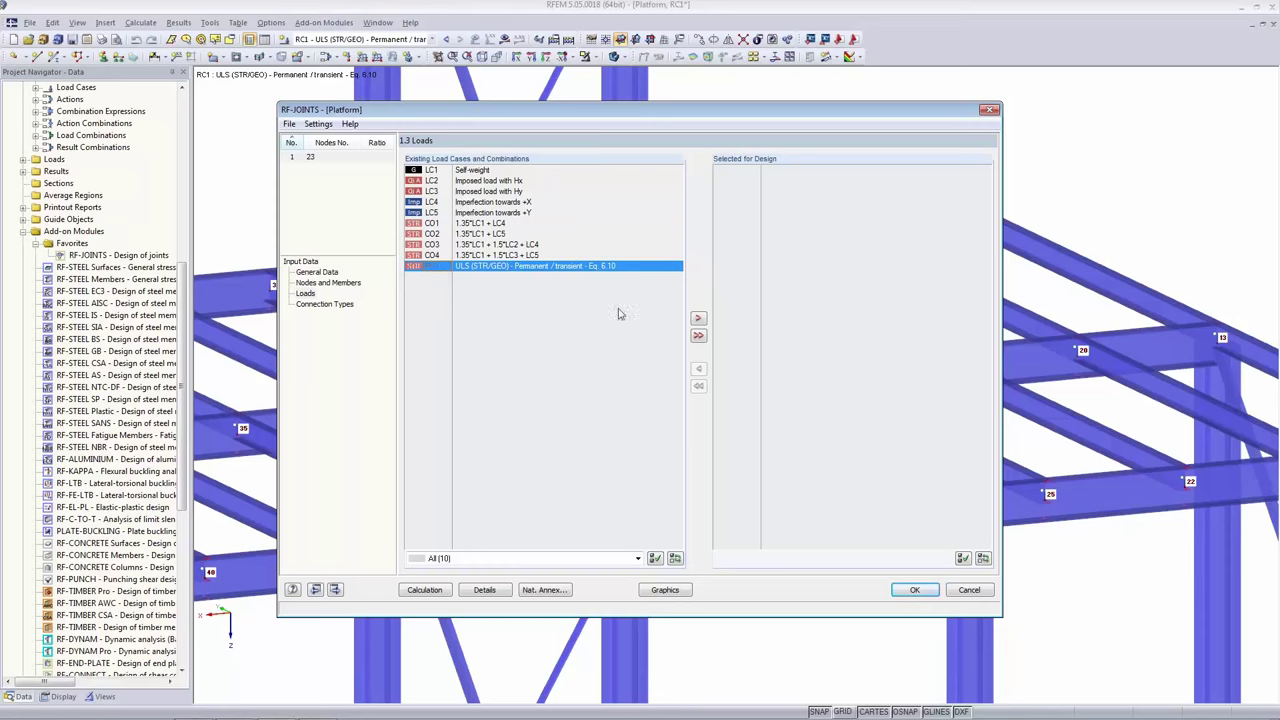
click(699, 319)
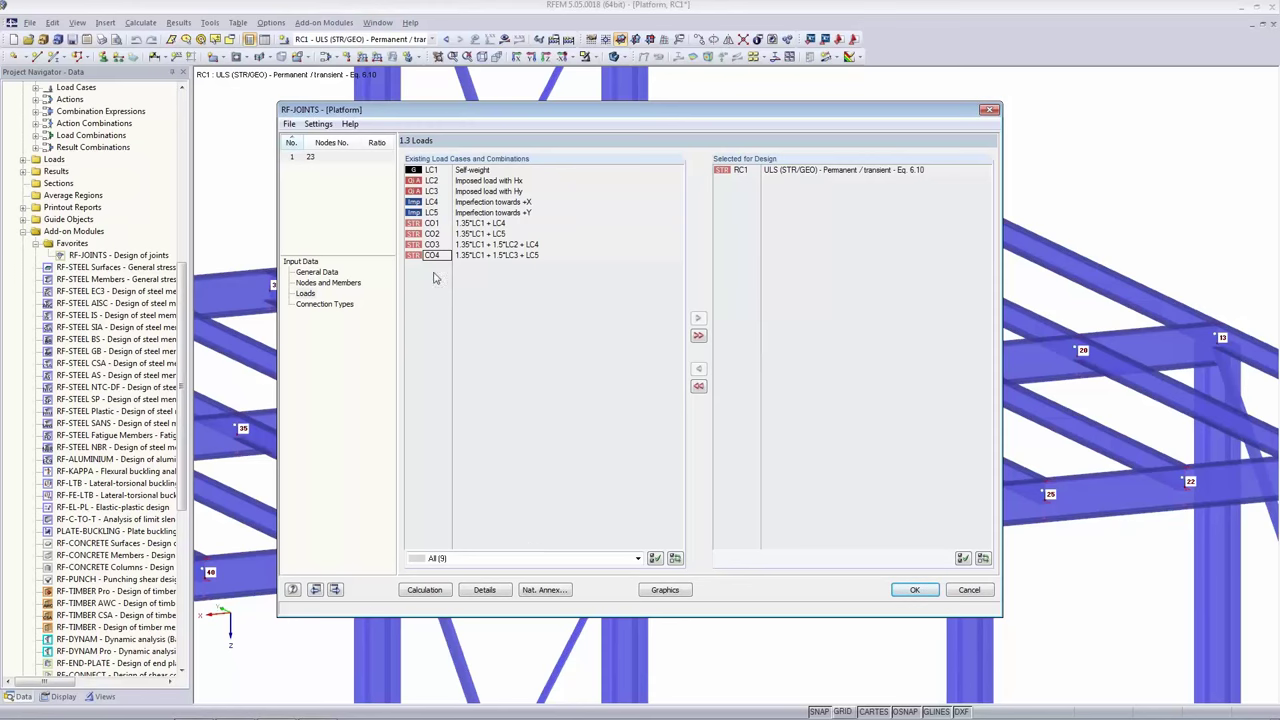
click(330, 304)
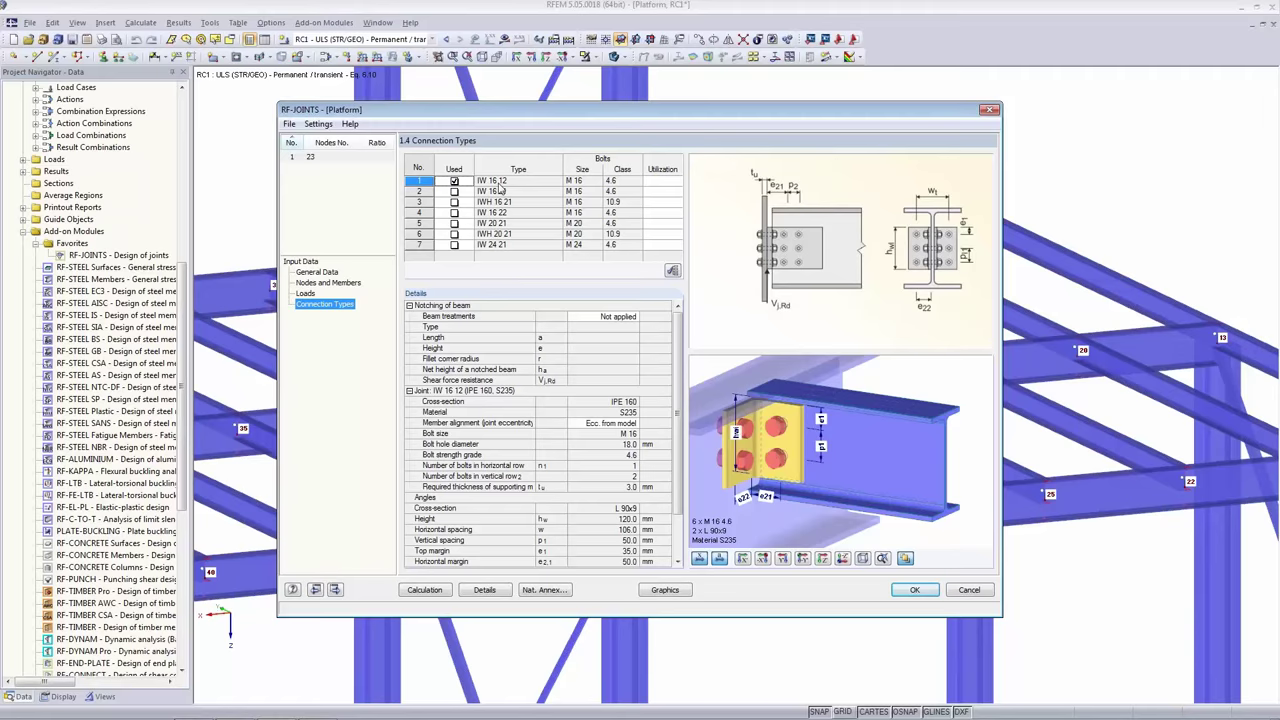
Get suggested joint types with utilizations and use IW 16 21 (M16 4.6 bolts, ratio 0.28).
click(673, 271)
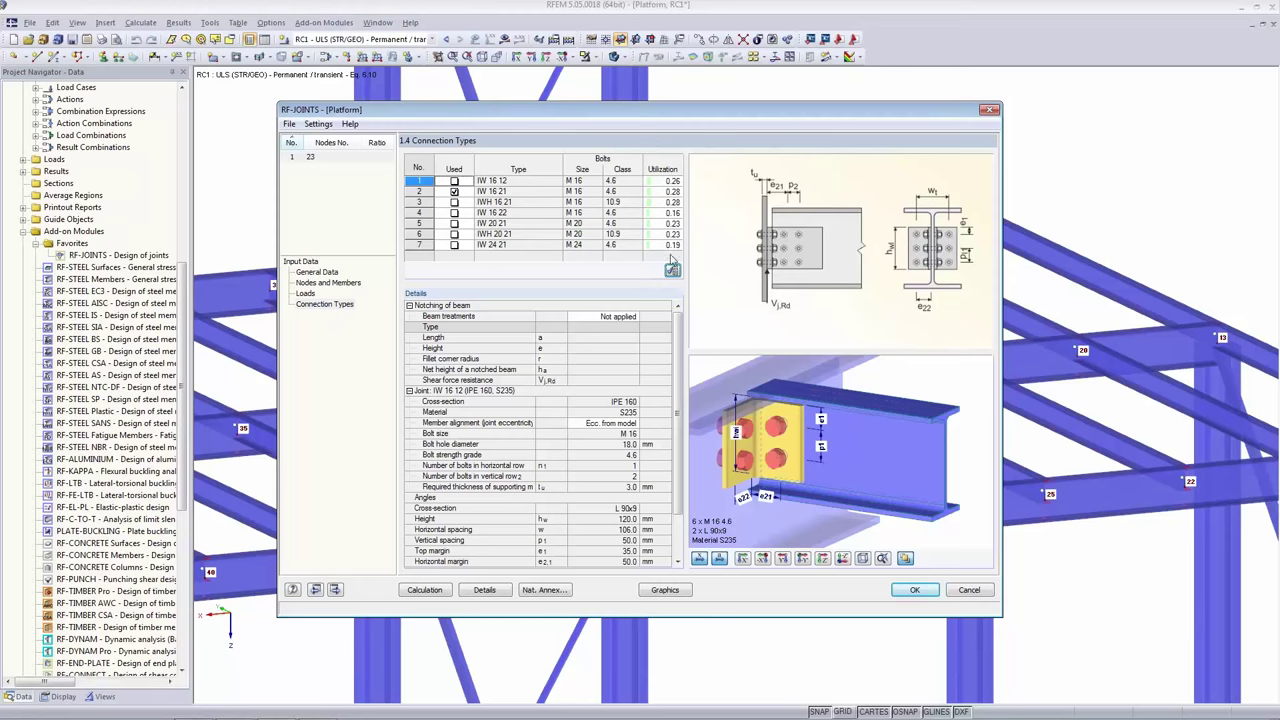
click(497, 194)
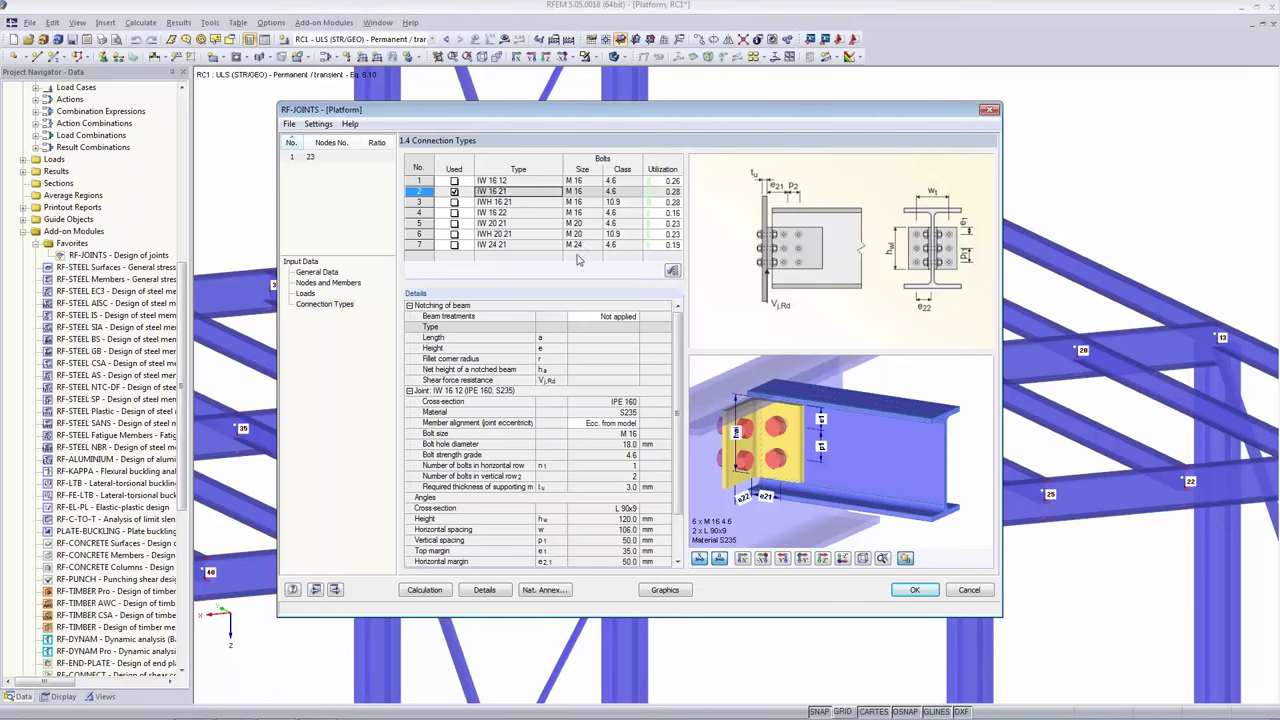
middle_drag(786, 462, 818, 467)
scroll(818, 467, up, 3)
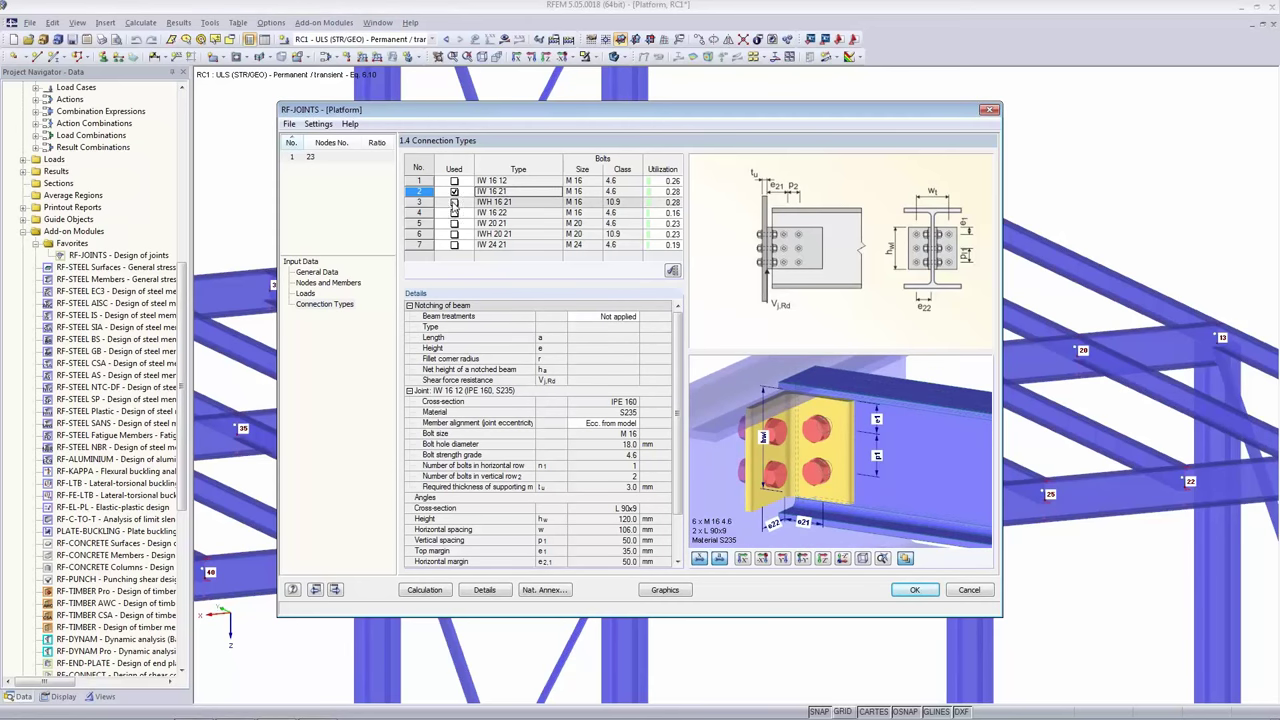
click(454, 181)
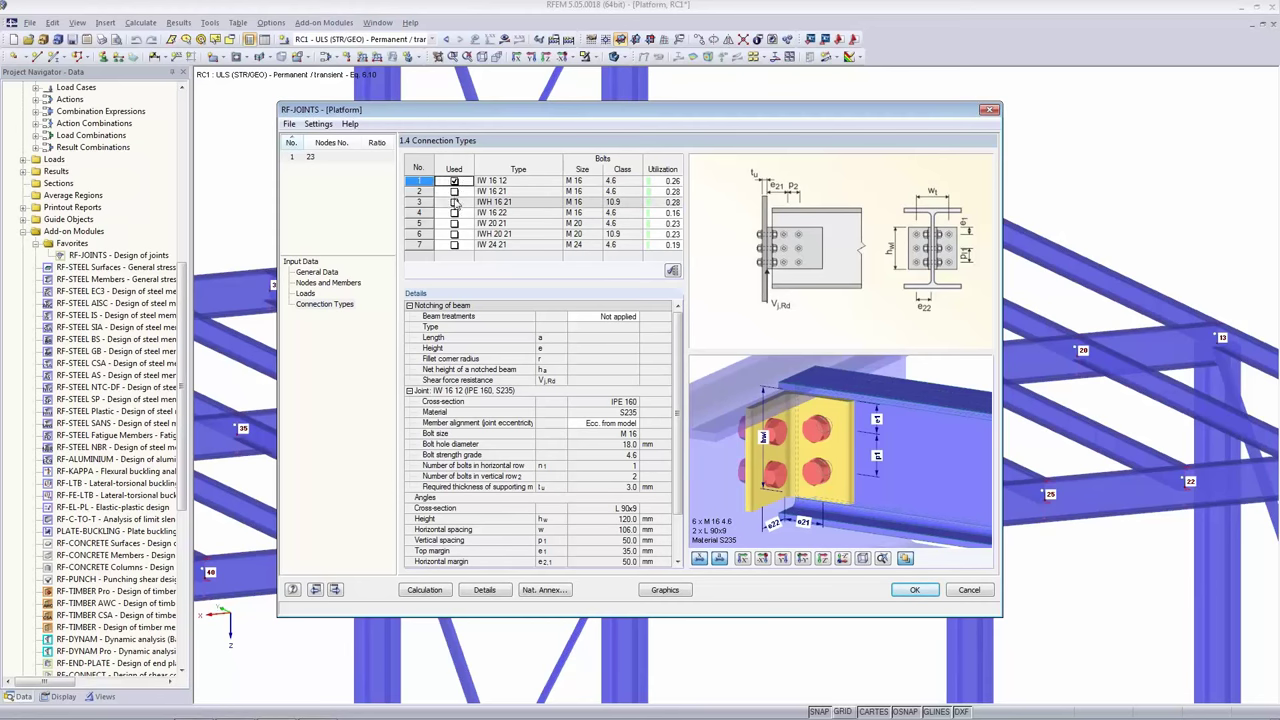
click(454, 203)
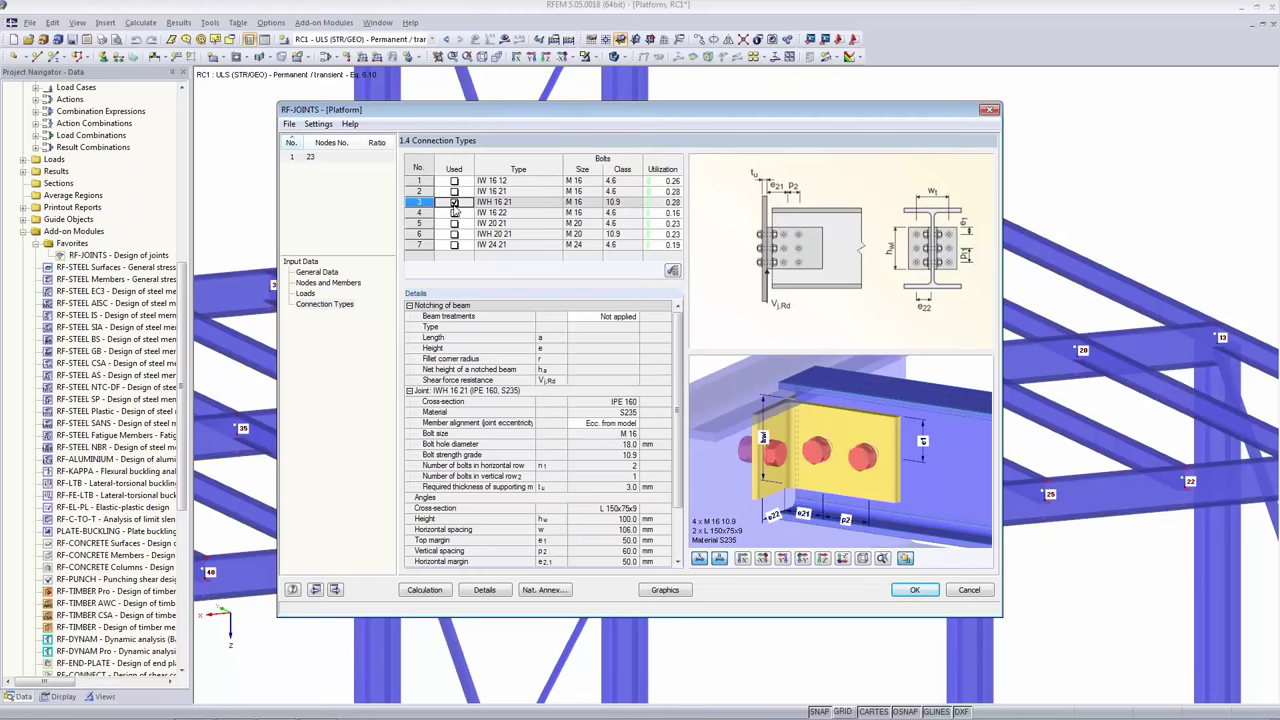
click(454, 191)
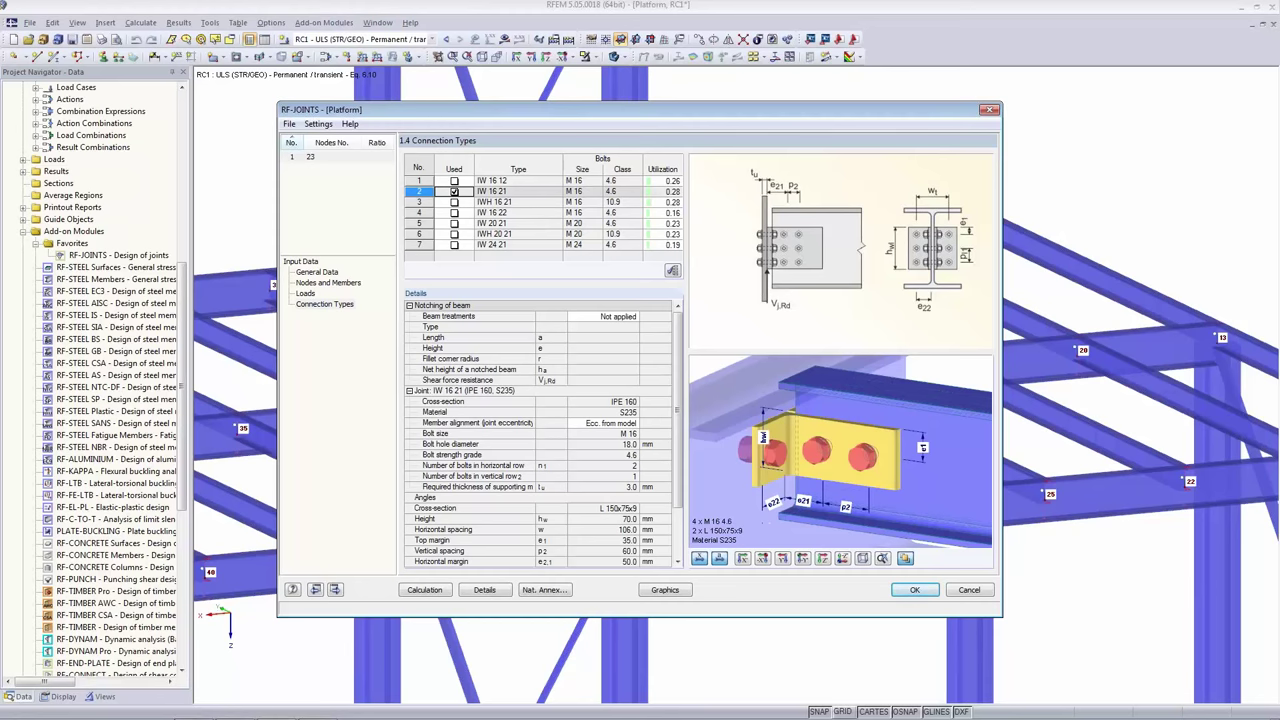
click(488, 194)
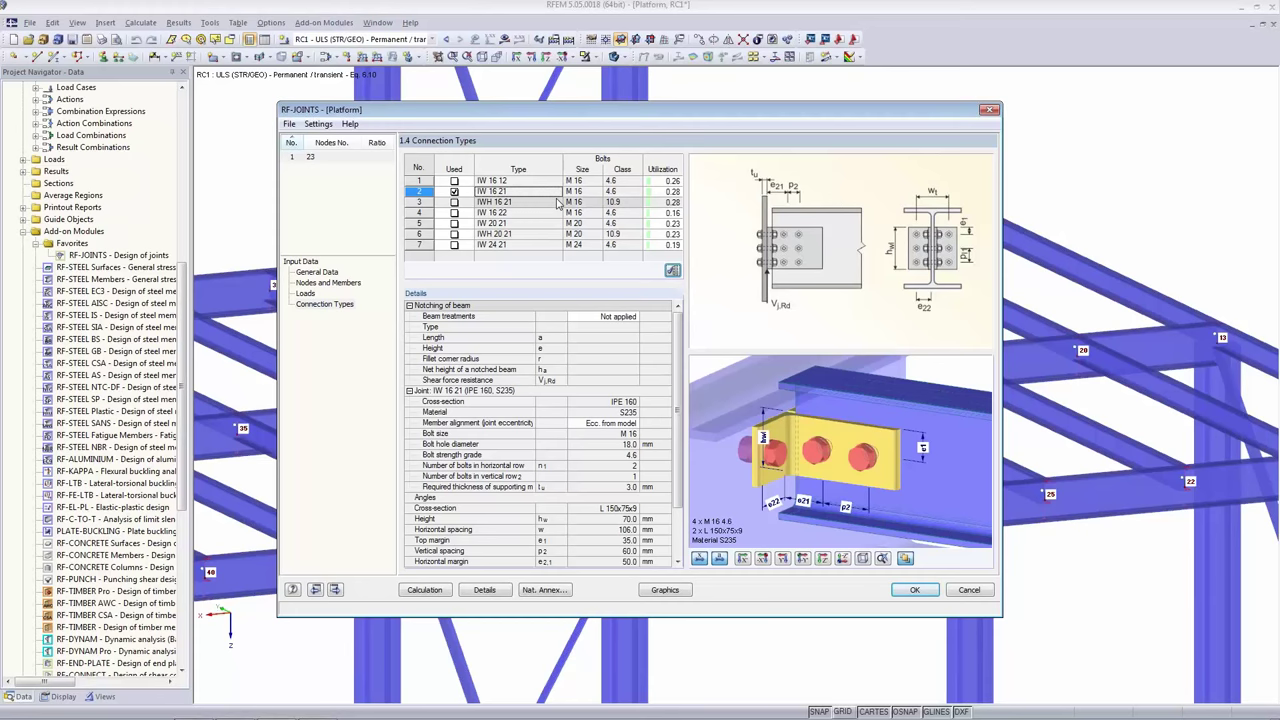
Rotate the IW 16 21 preview, view it from -Y, and zoom onto the bolted plate.
ctrl+middle_drag(790, 484, 795, 447)
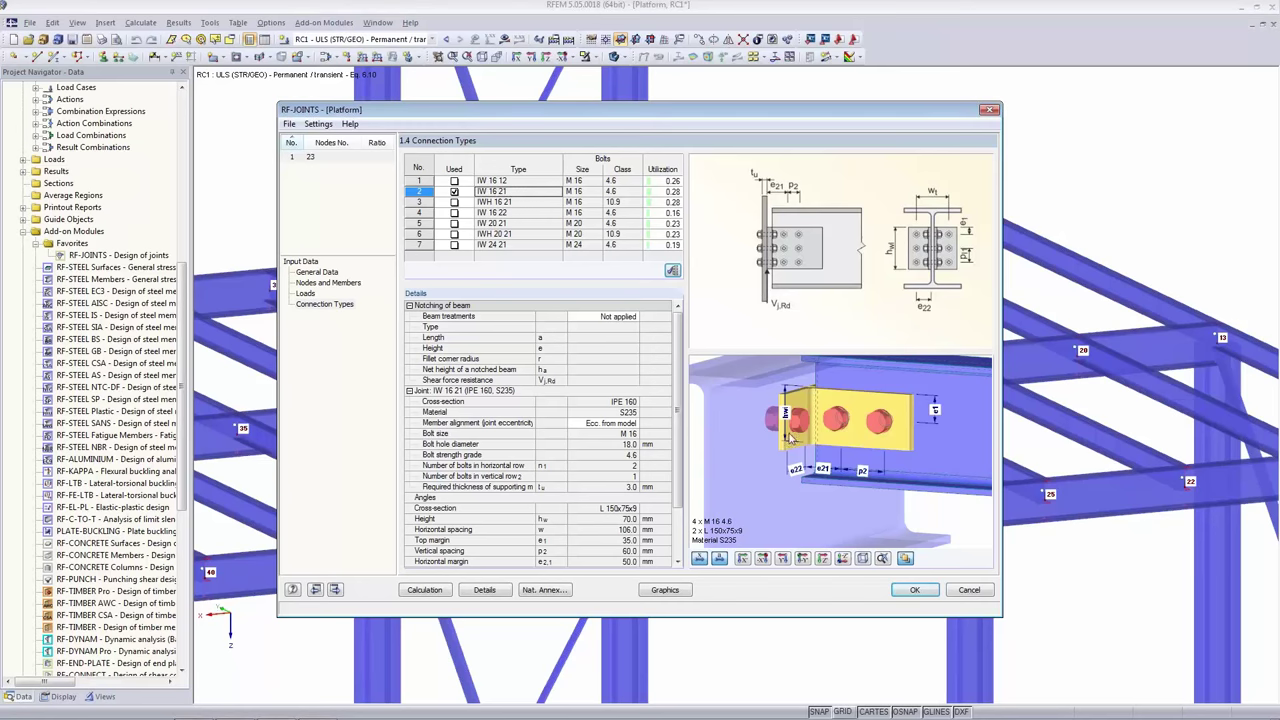
ctrl+middle_drag(775, 445, 831, 460)
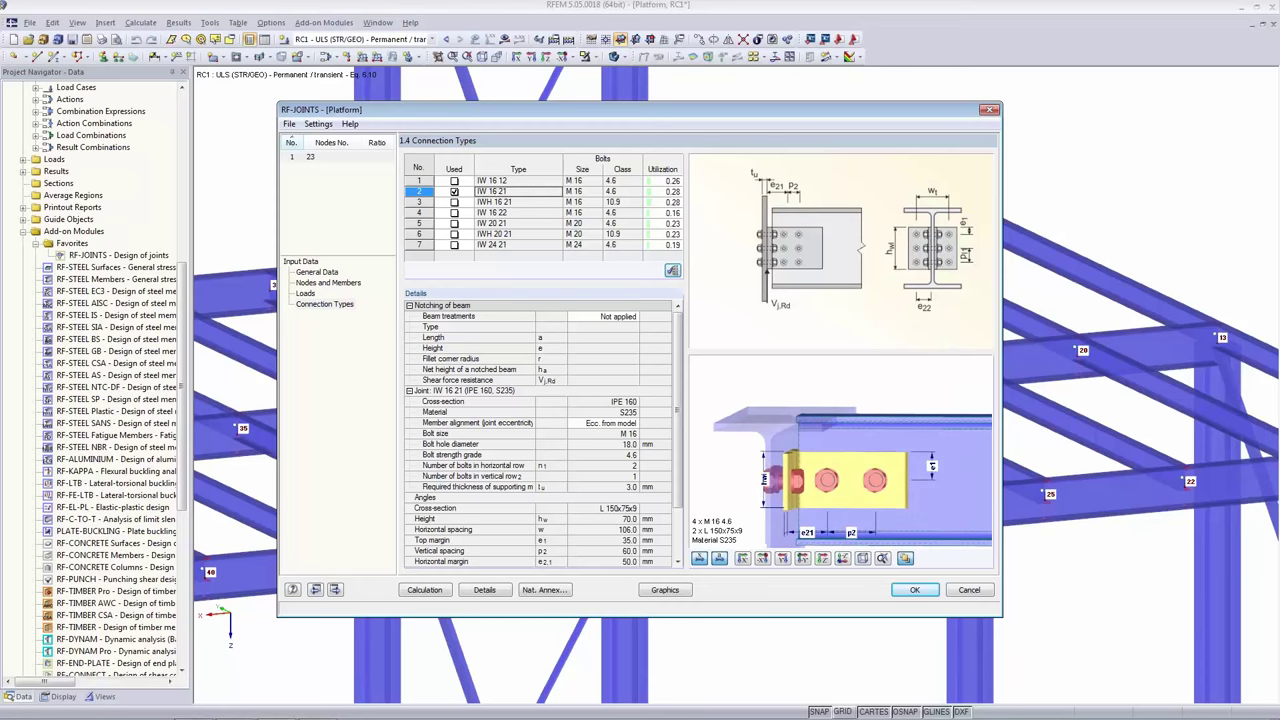
click(803, 559)
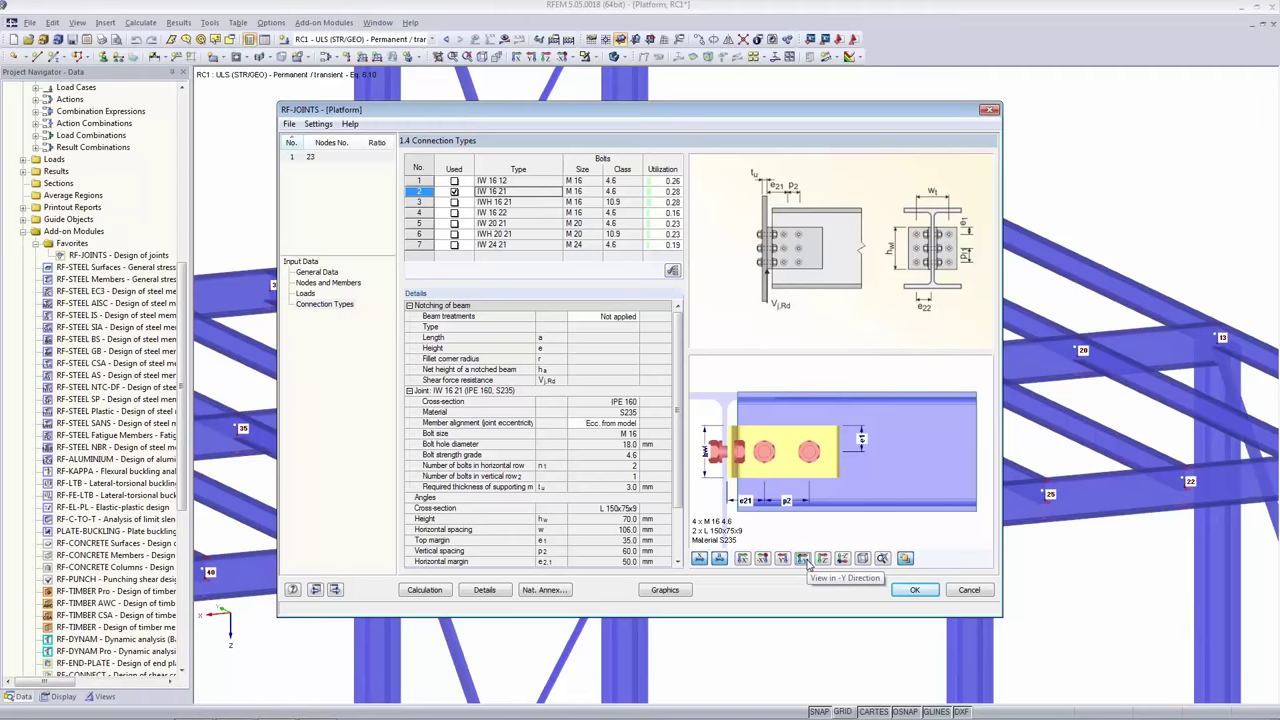
middle_drag(756, 428, 803, 418)
scroll(803, 418, up, 4)
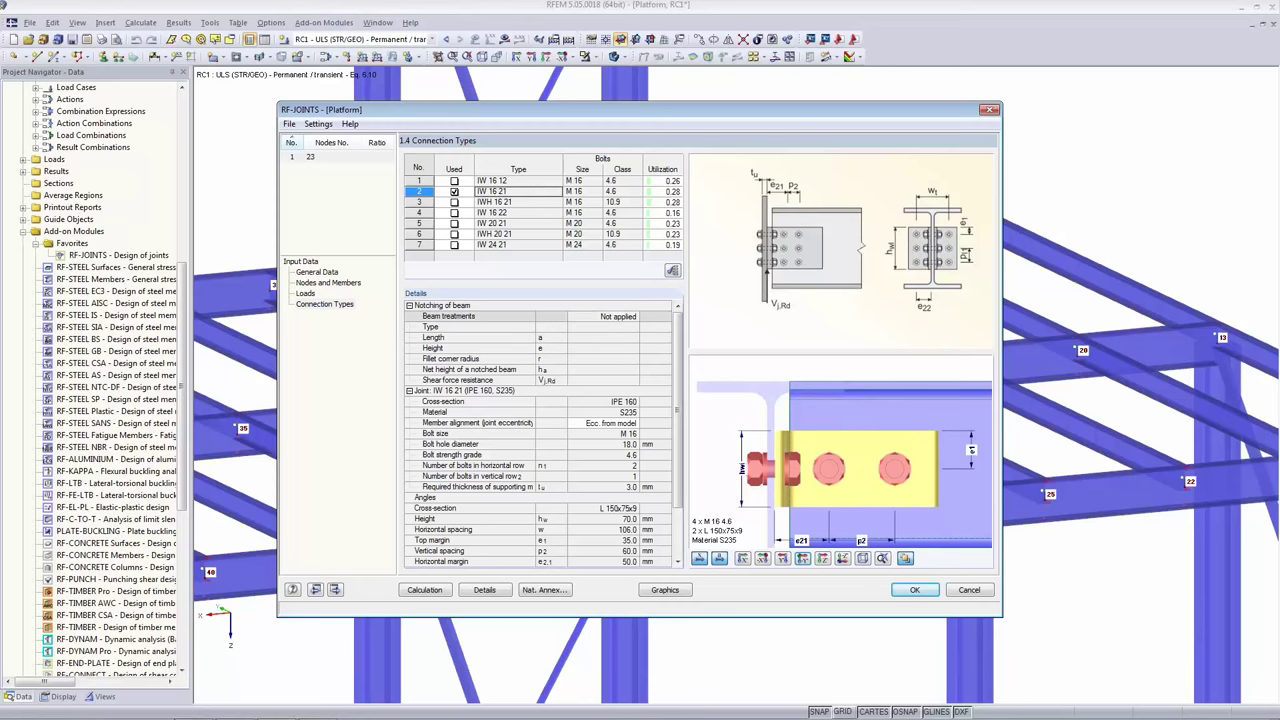
Set the beam treatment to notch the beam's upper flange.
click(602, 316)
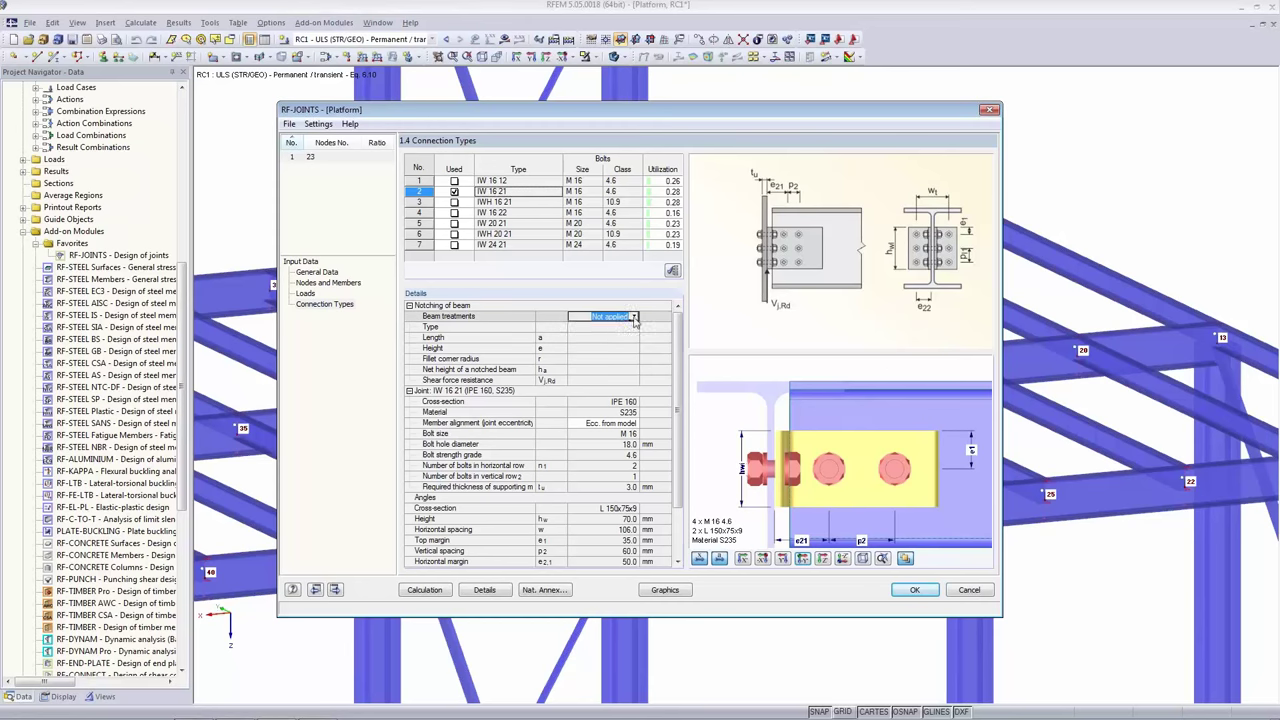
click(634, 316)
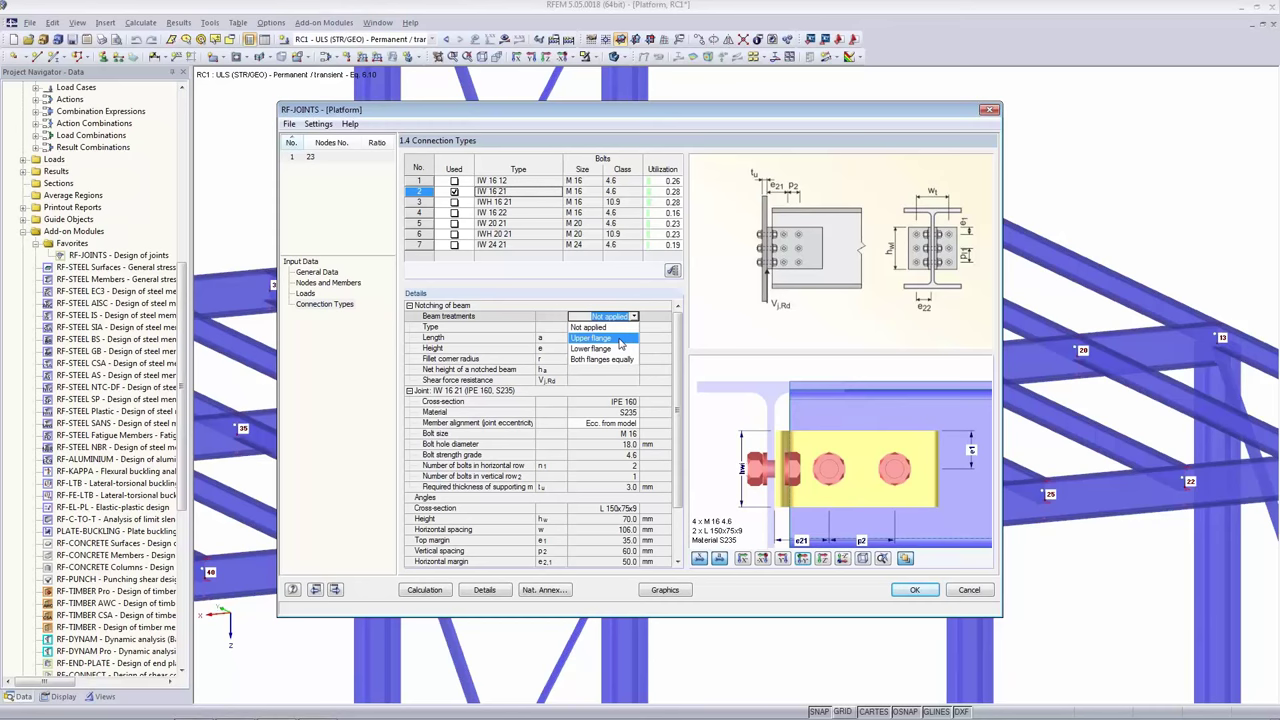
click(620, 339)
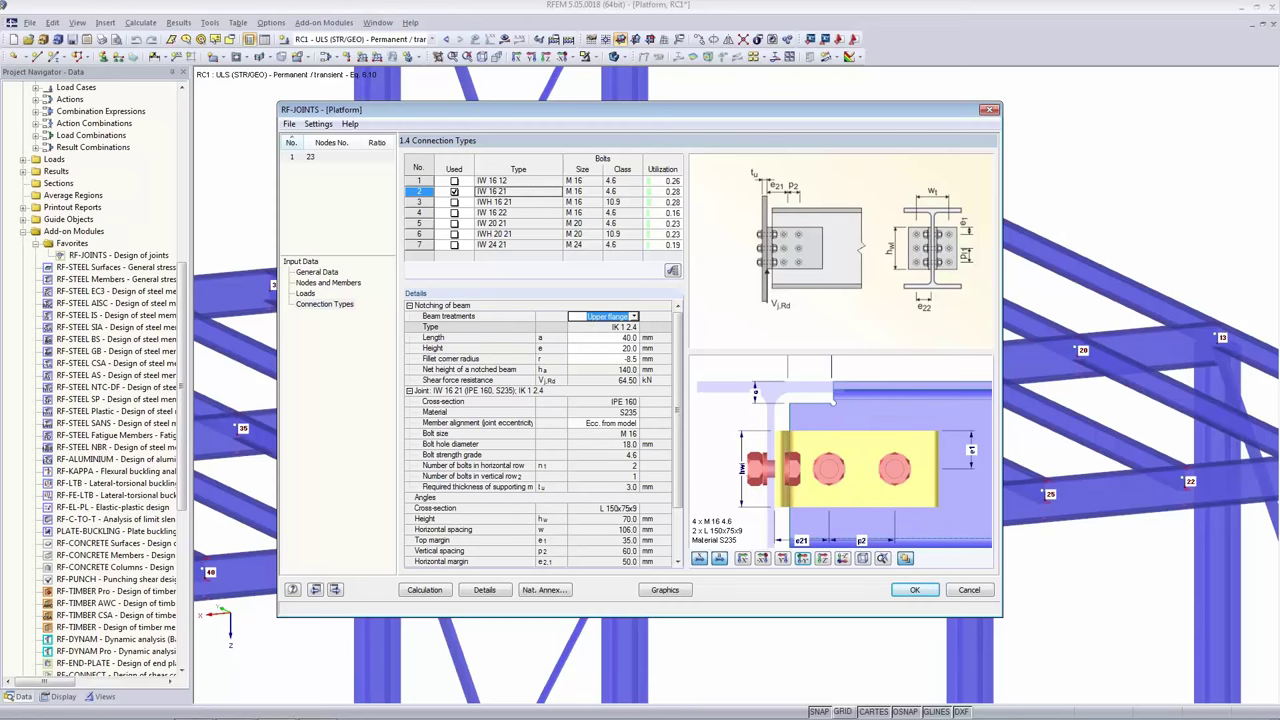
click(603, 327)
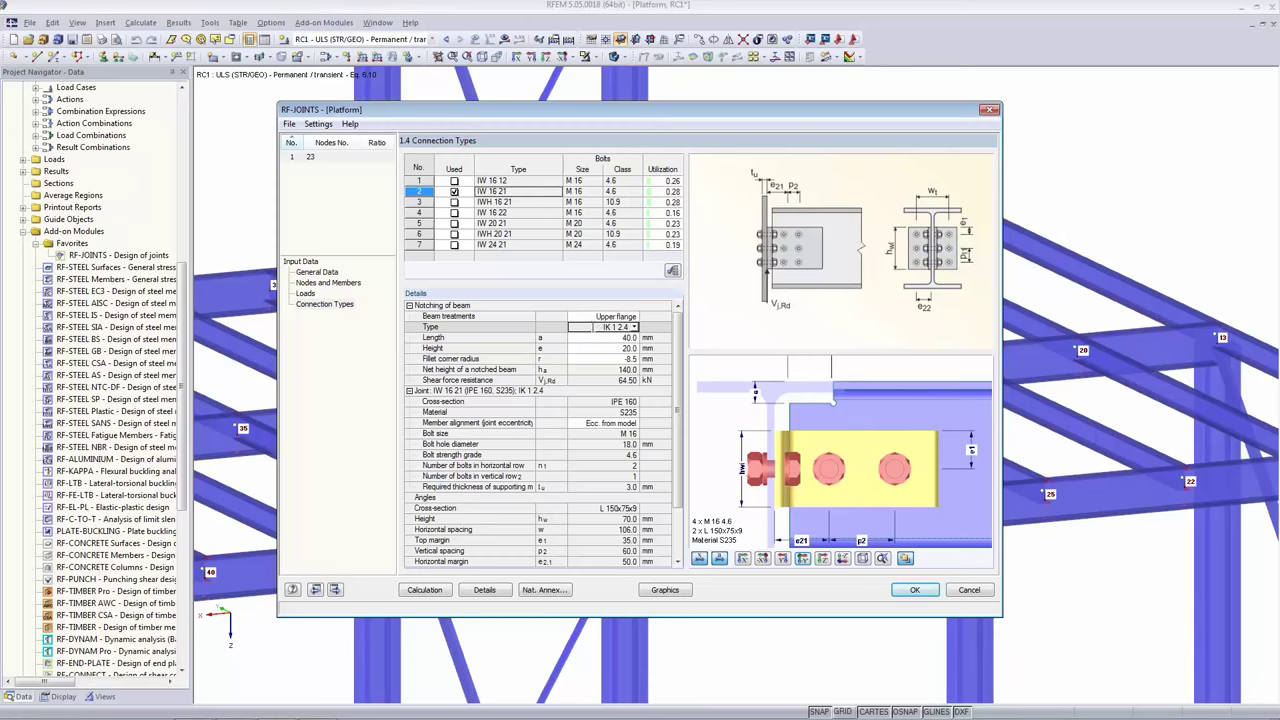
Change the notch length from 40.0 to 60.0 mm, keeping the 20.0 mm height.
click(592, 338)
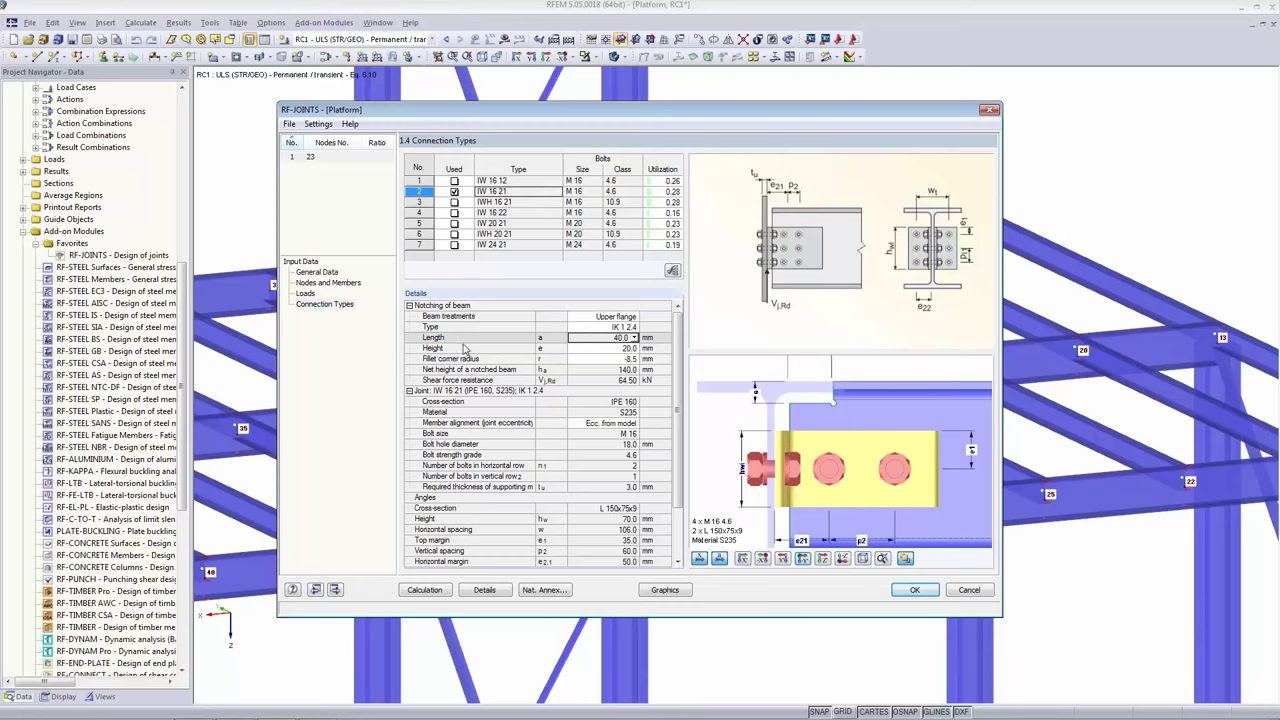
double_click(594, 342)
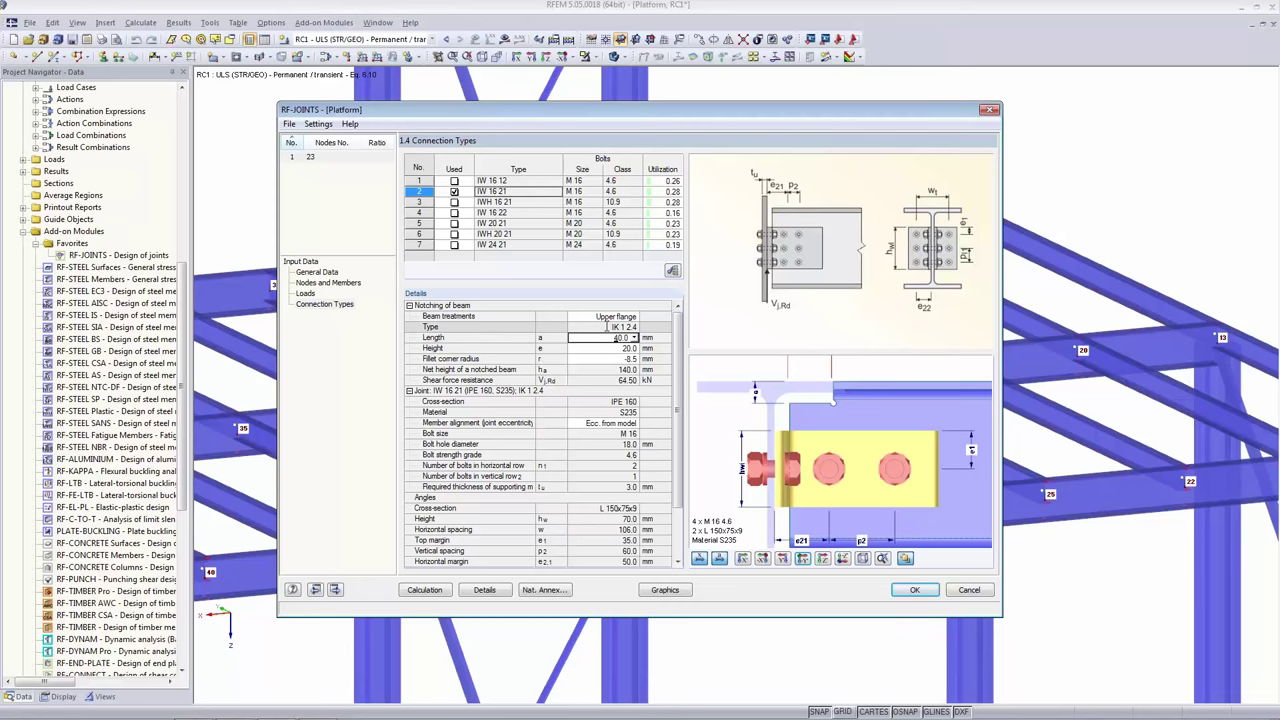
click(607, 327)
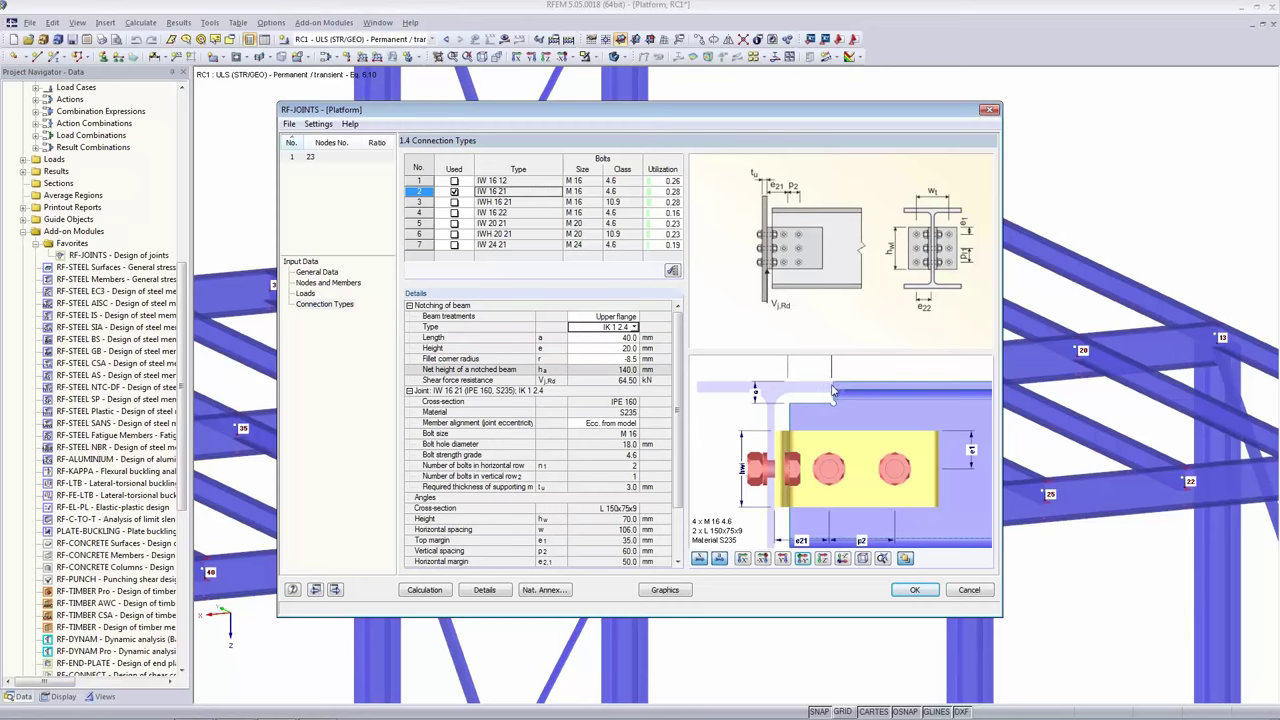
scroll(834, 393, up, 3)
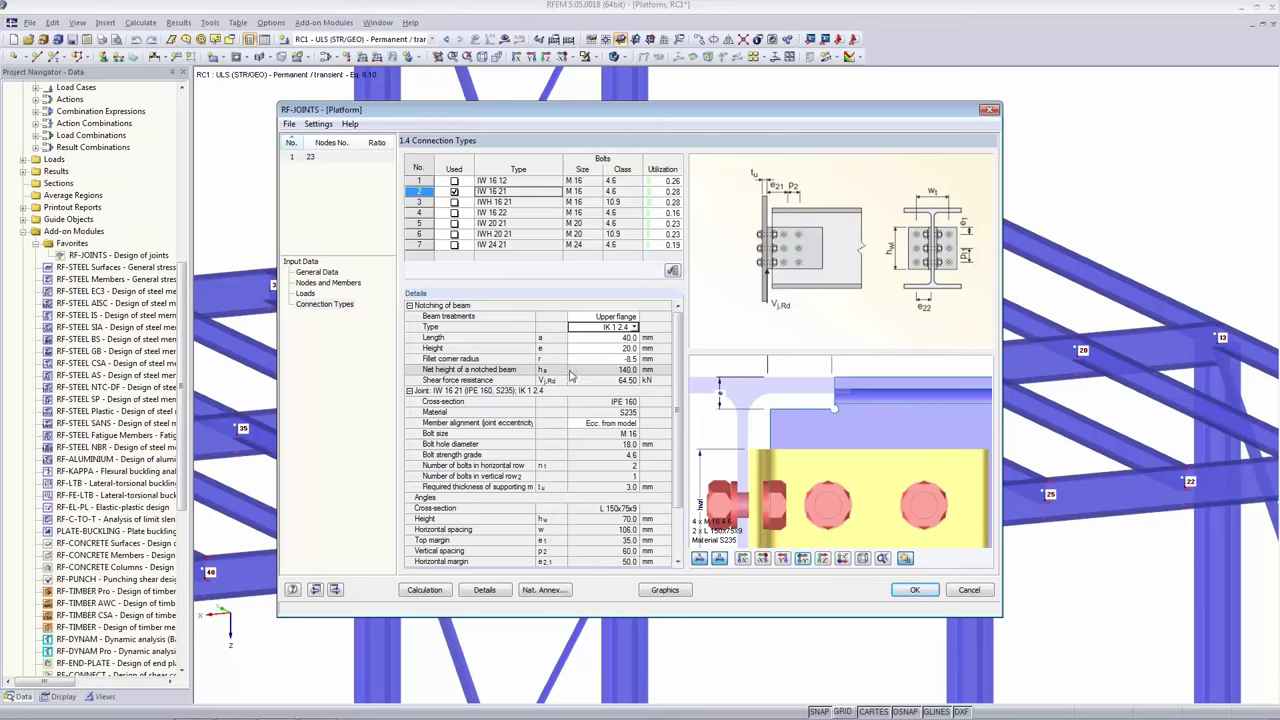
click(597, 340)
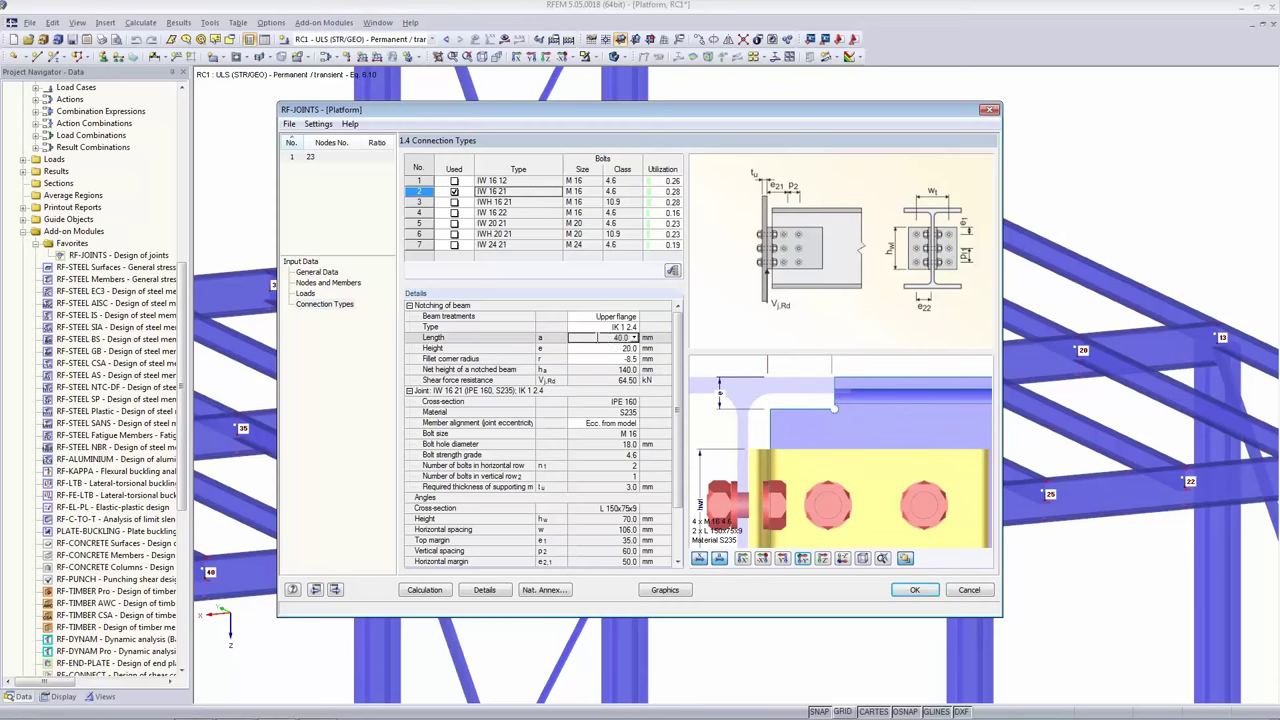
key(Return)
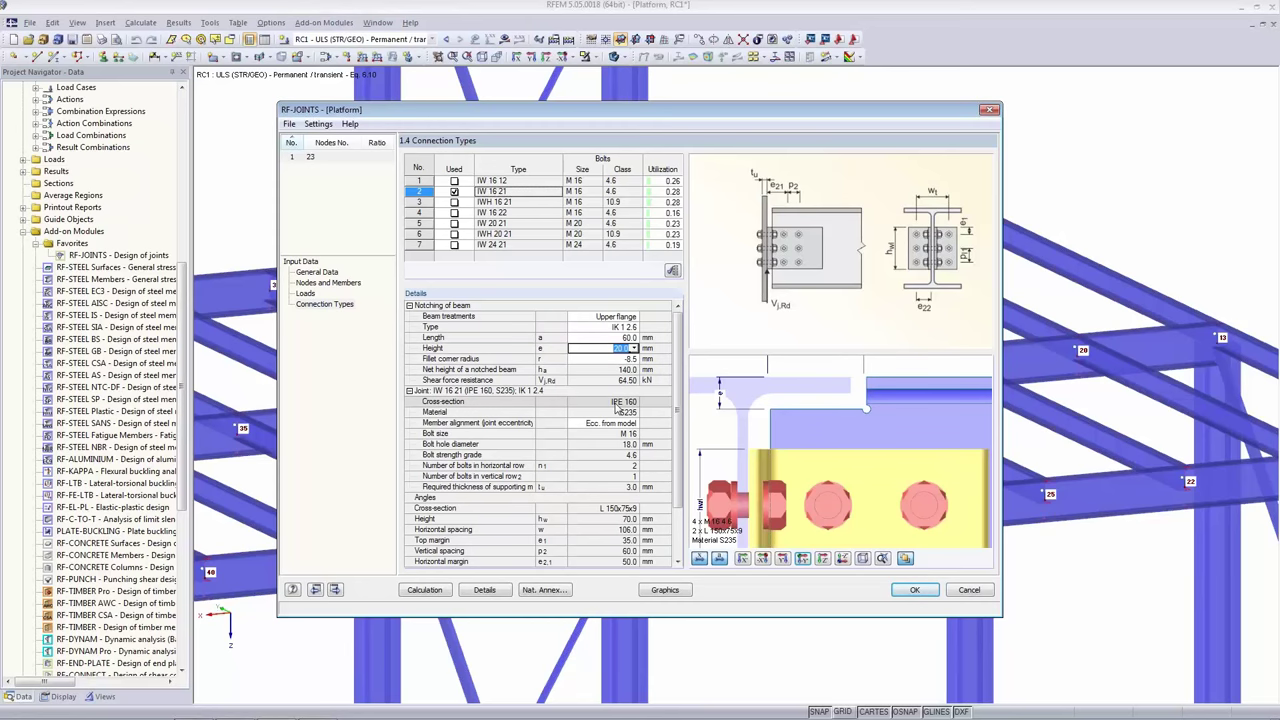
click(600, 327)
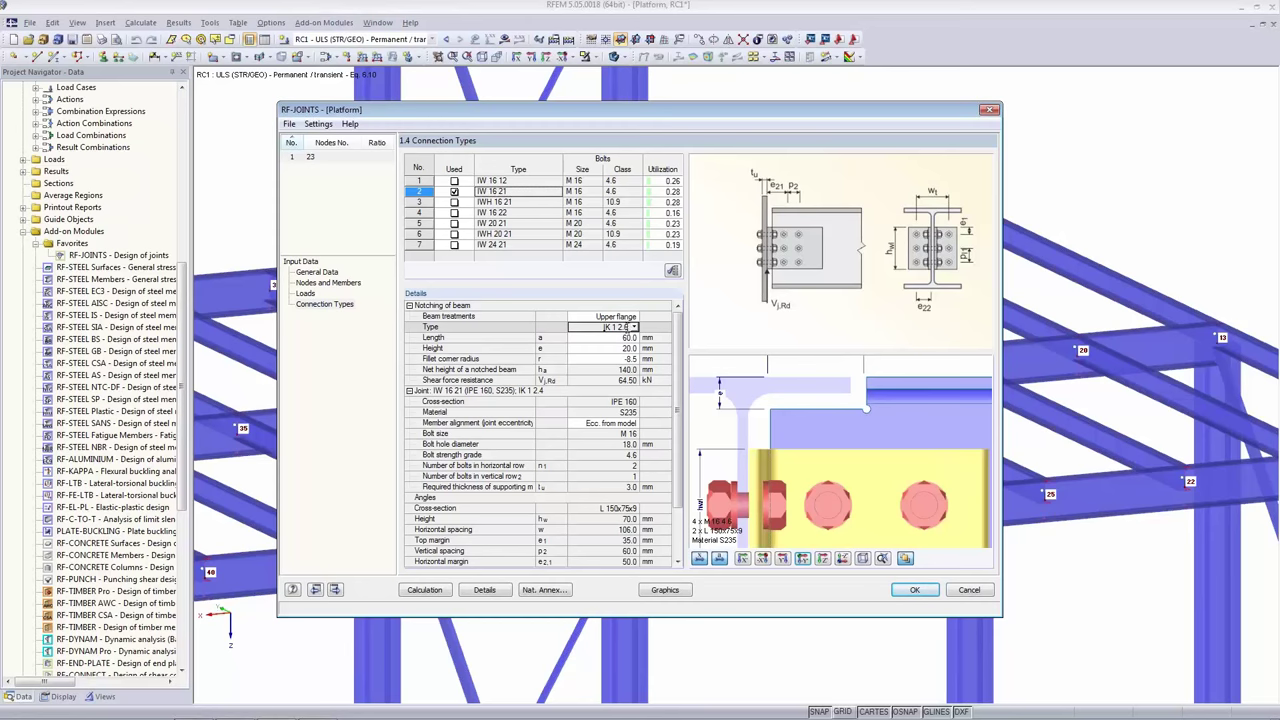
click(627, 338)
click(621, 348)
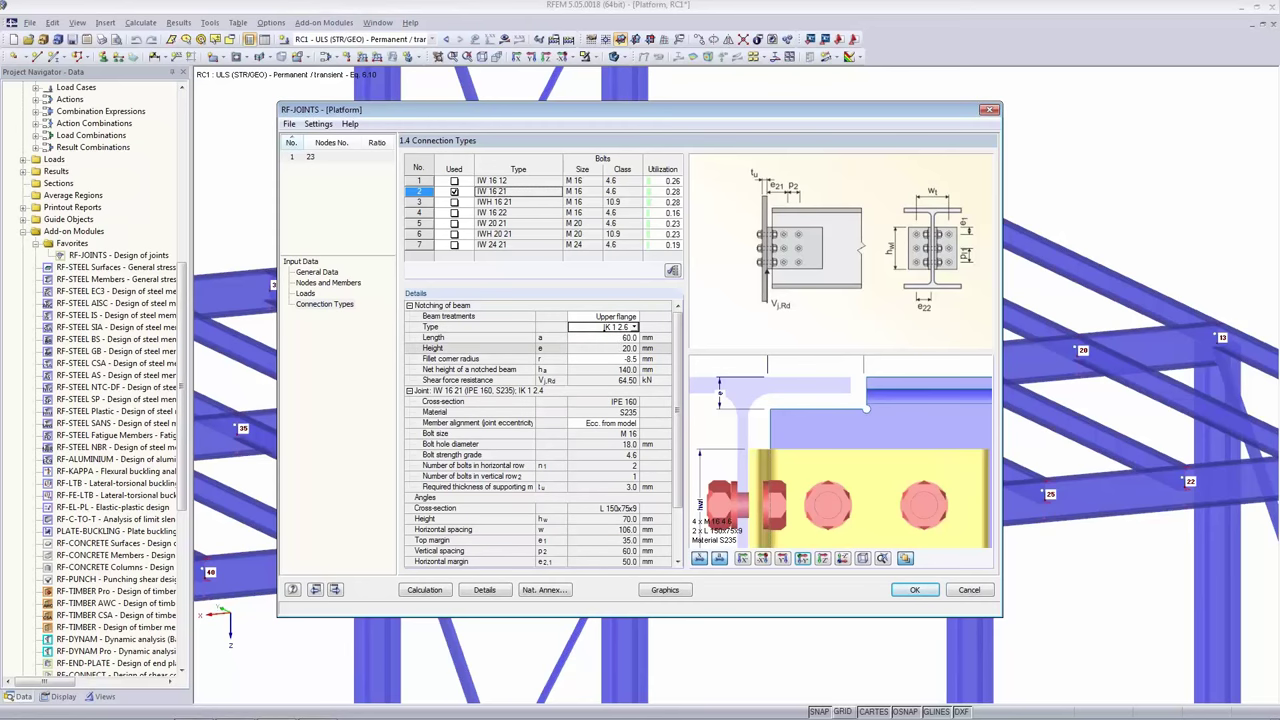
key(Up)
key(Up)
key(Up)
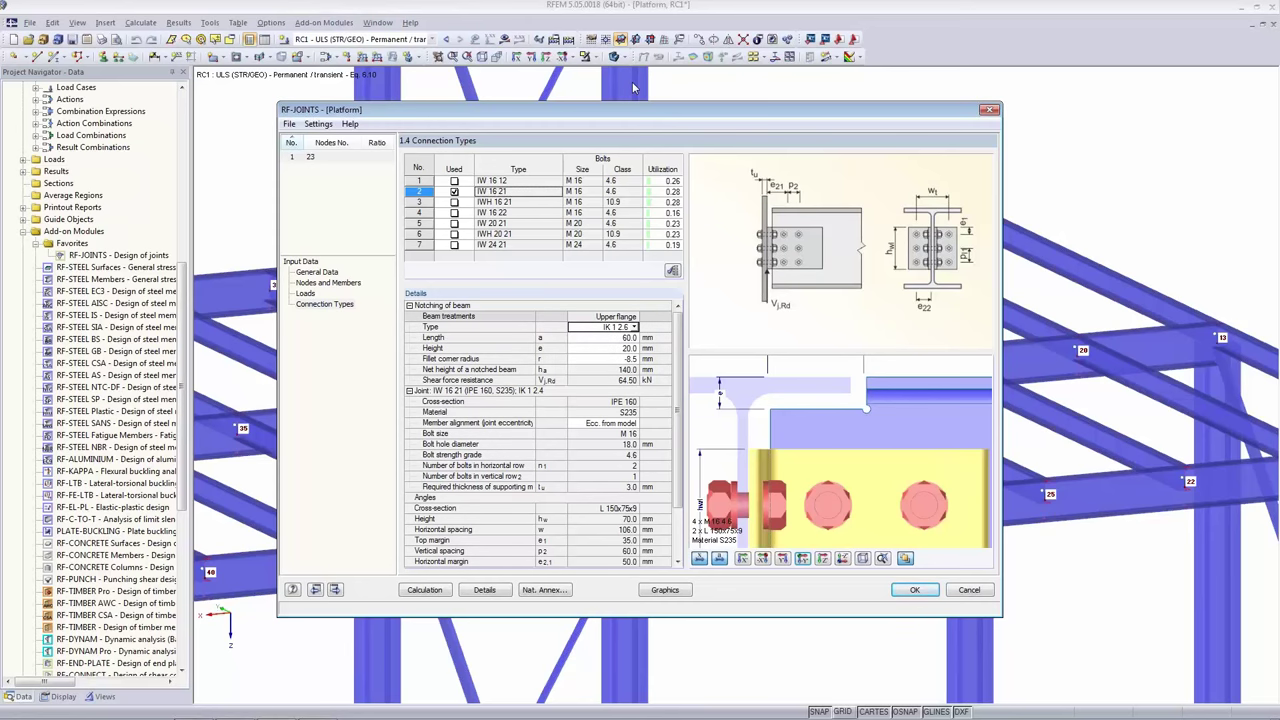
Keep member alignment at Ecc. from model and calculate the node 23 joint design.
click(560, 422)
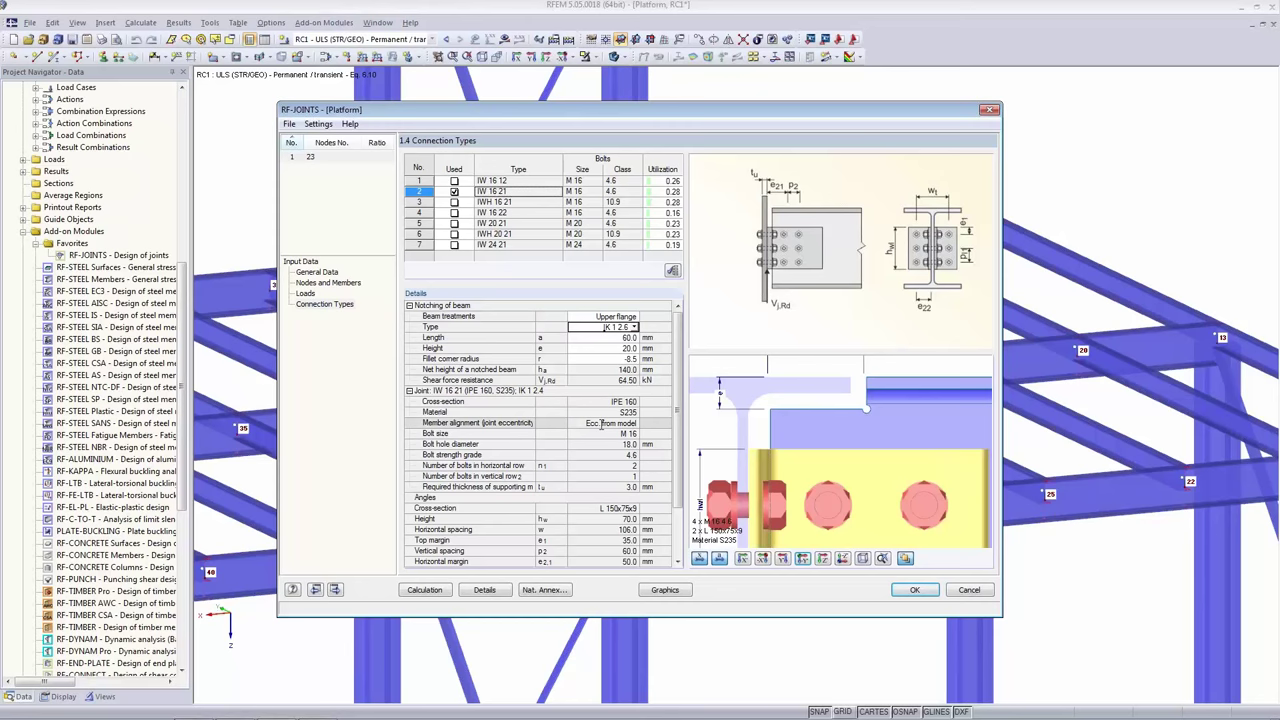
click(636, 426)
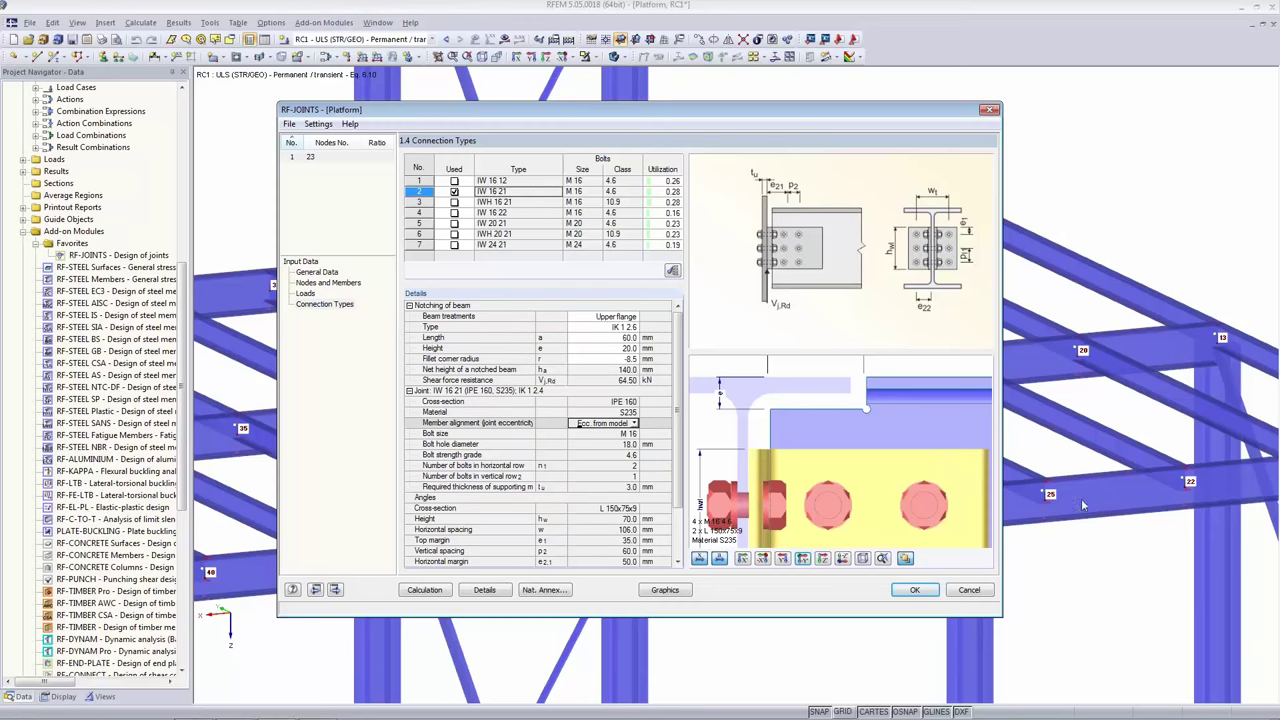
click(634, 423)
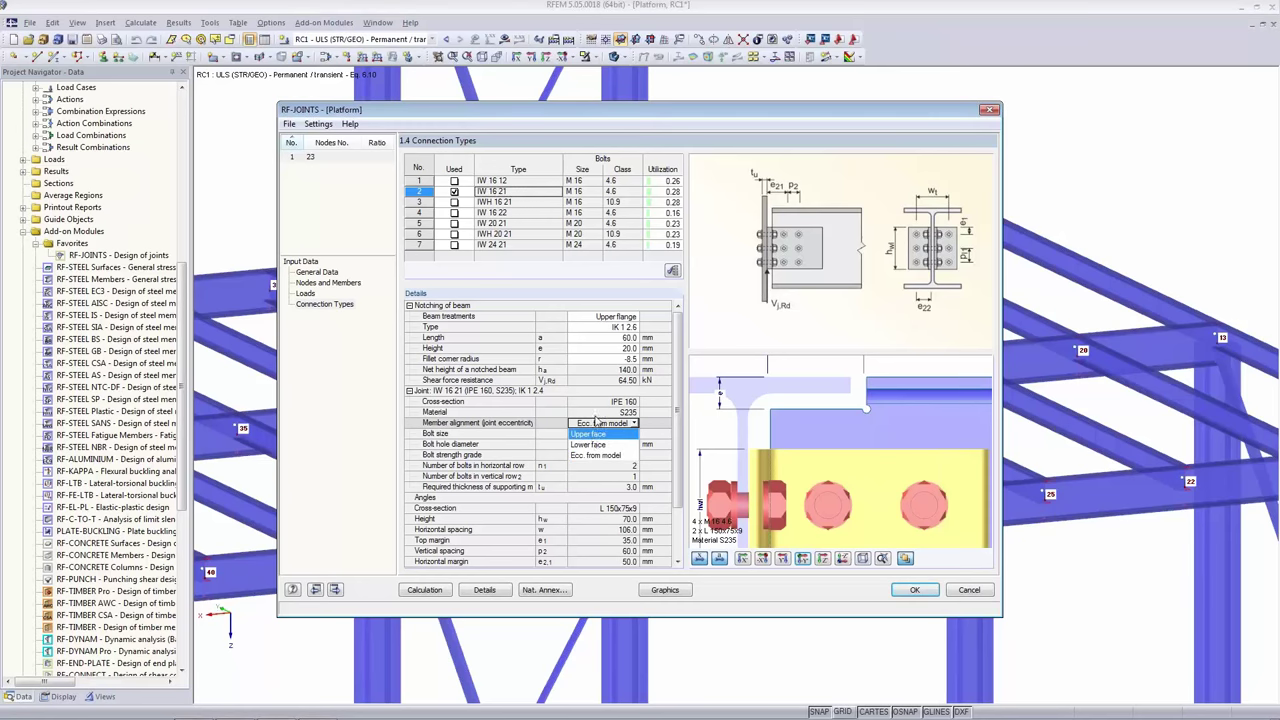
click(596, 455)
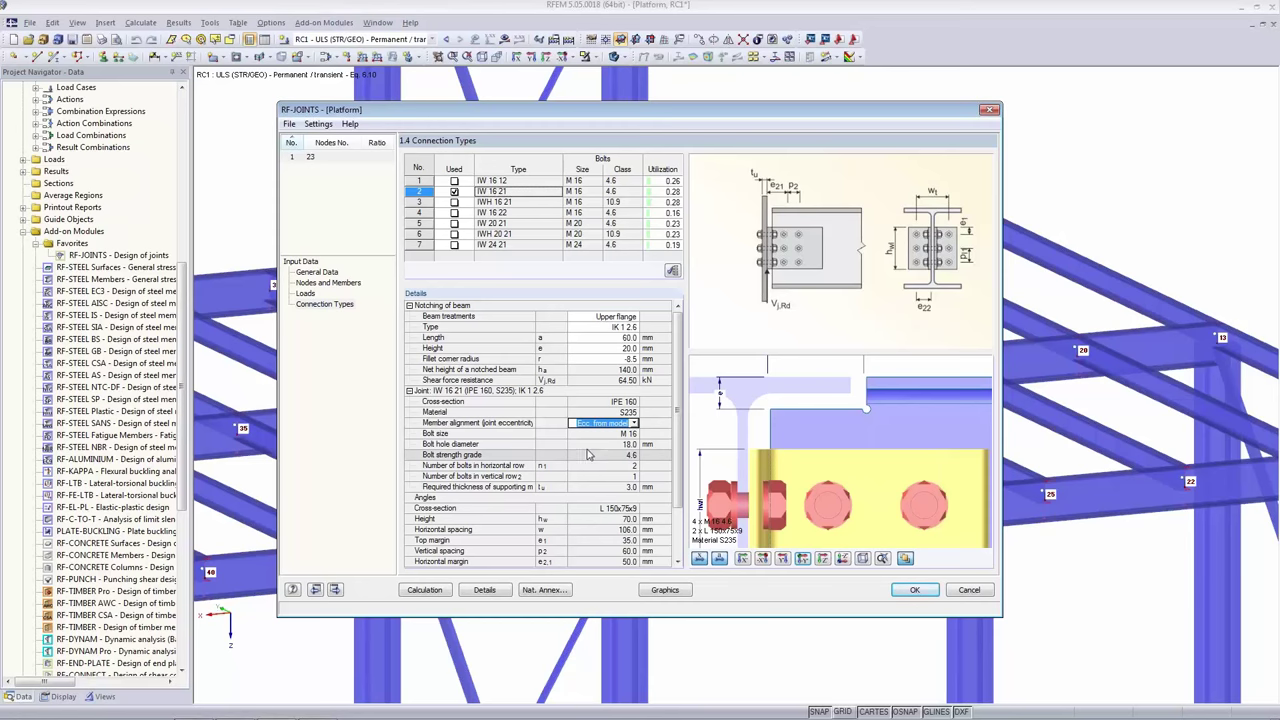
click(418, 592)
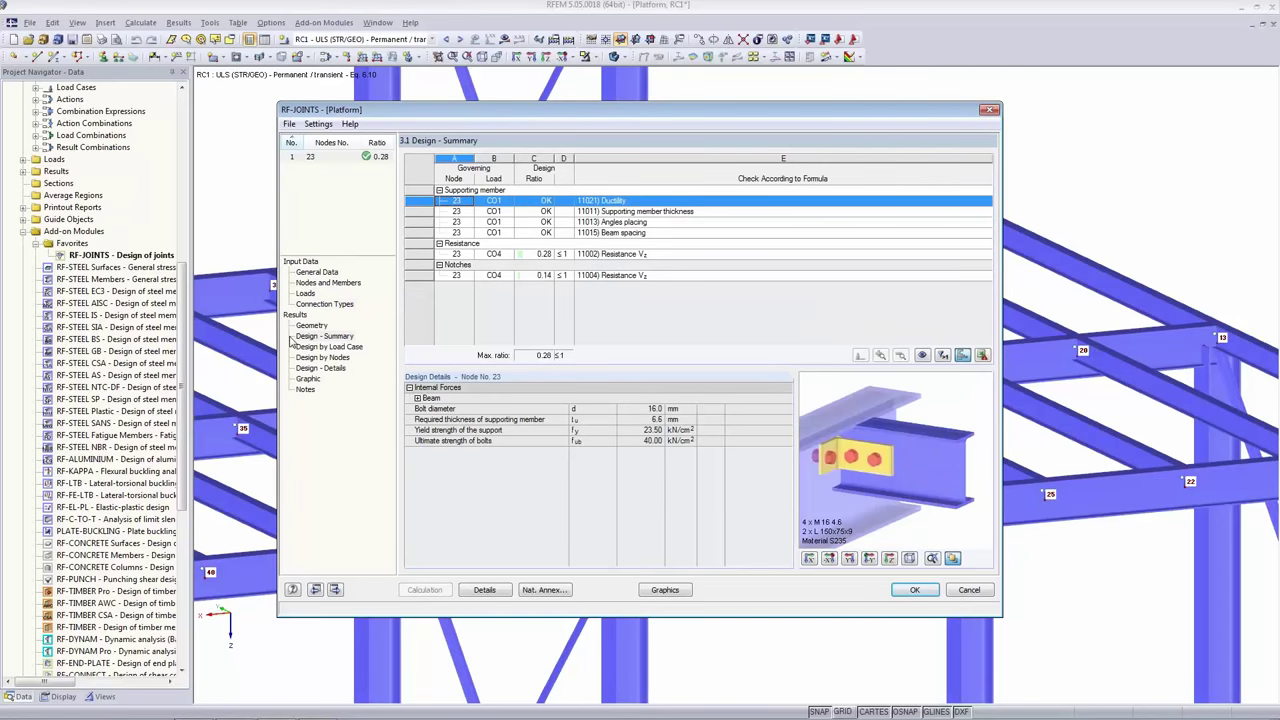
click(328, 338)
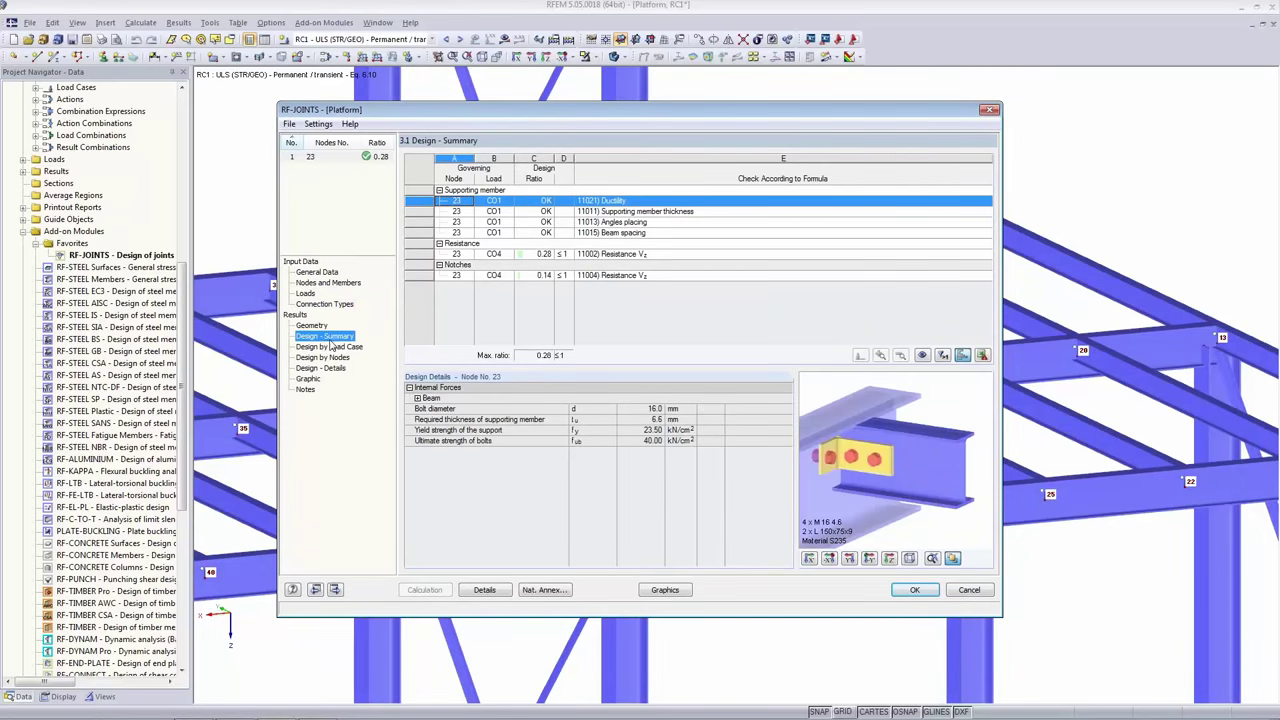
click(545, 211)
click(543, 221)
click(541, 232)
click(538, 257)
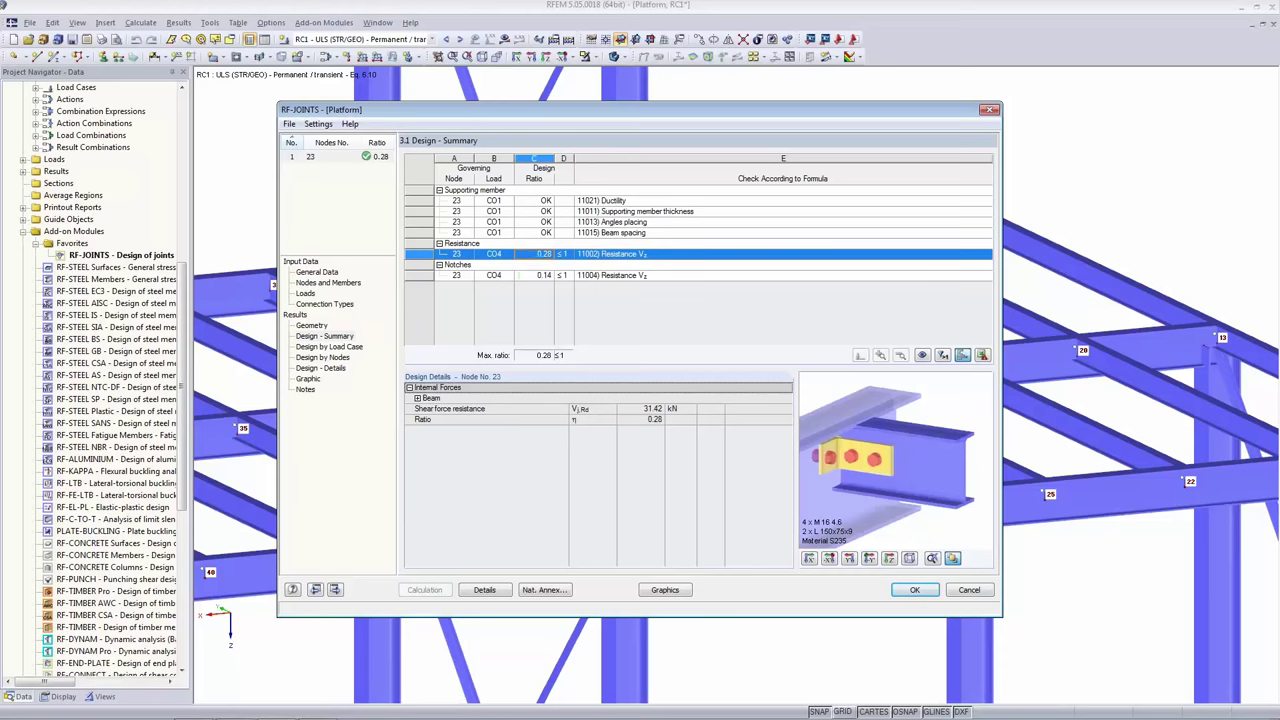
click(537, 275)
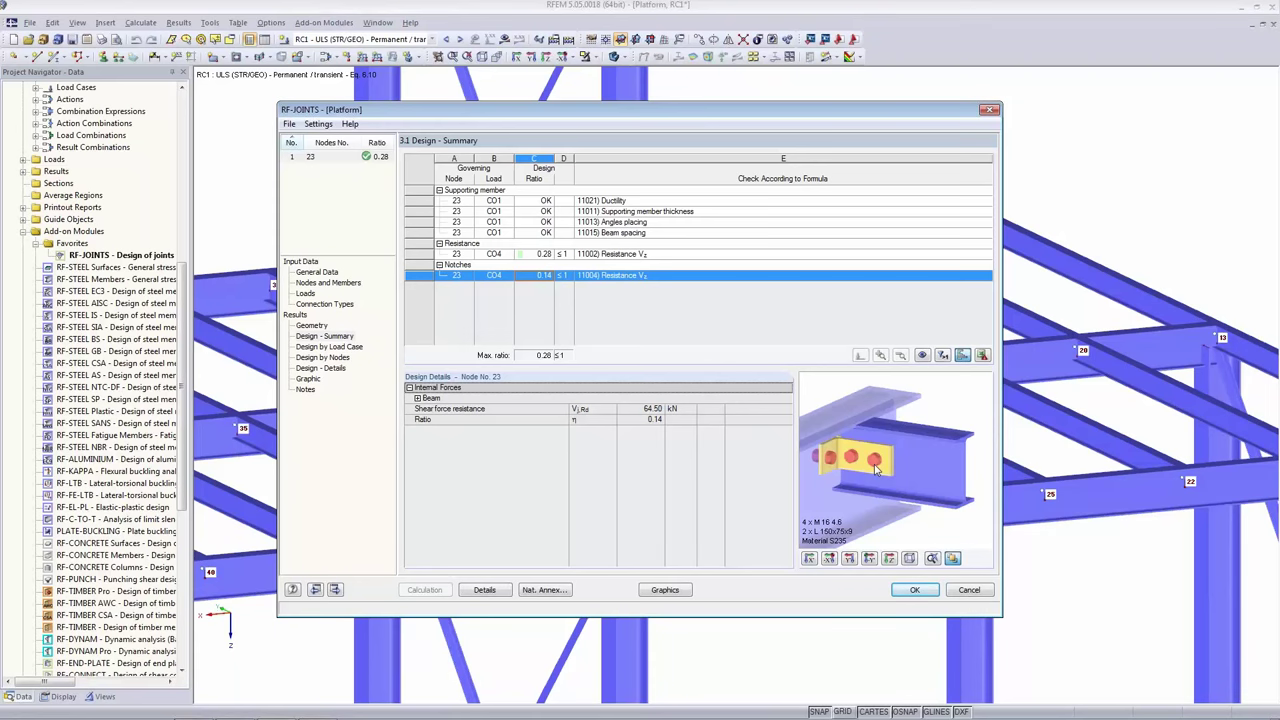
Create new RF-JOINTS case 2 with the description 'DSTV: Moment Resistant'.
click(290, 124)
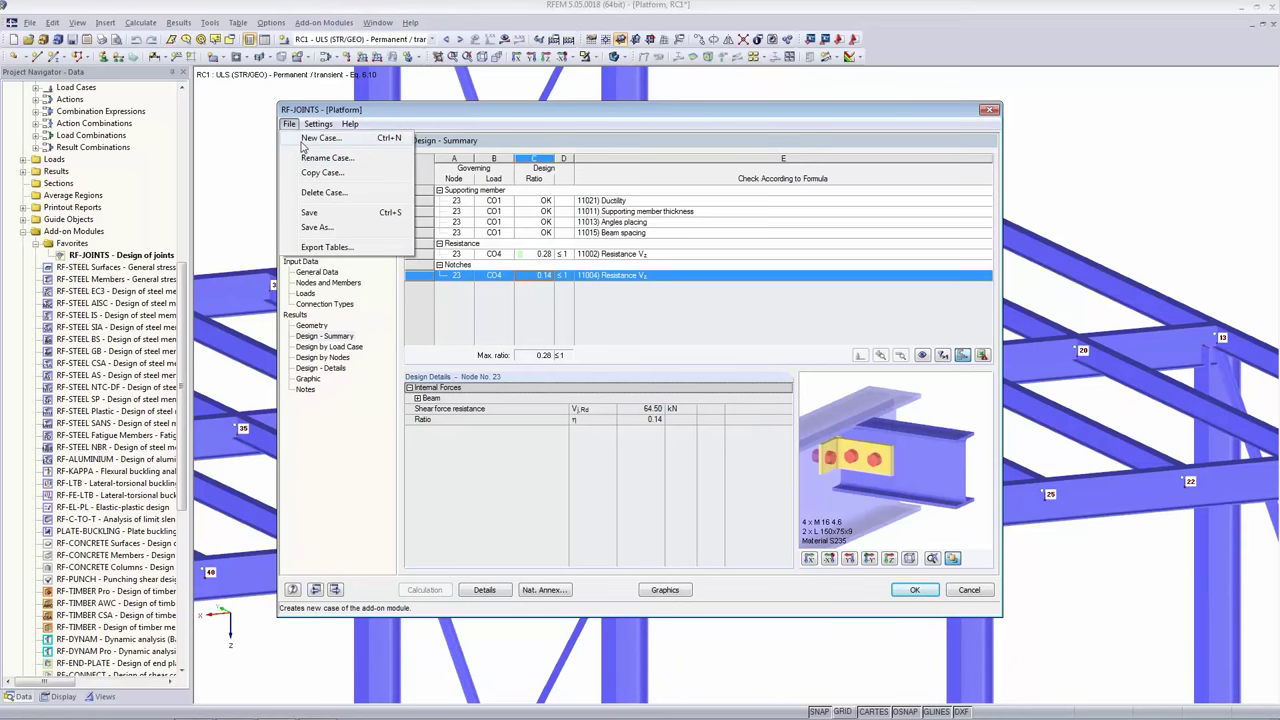
click(302, 142)
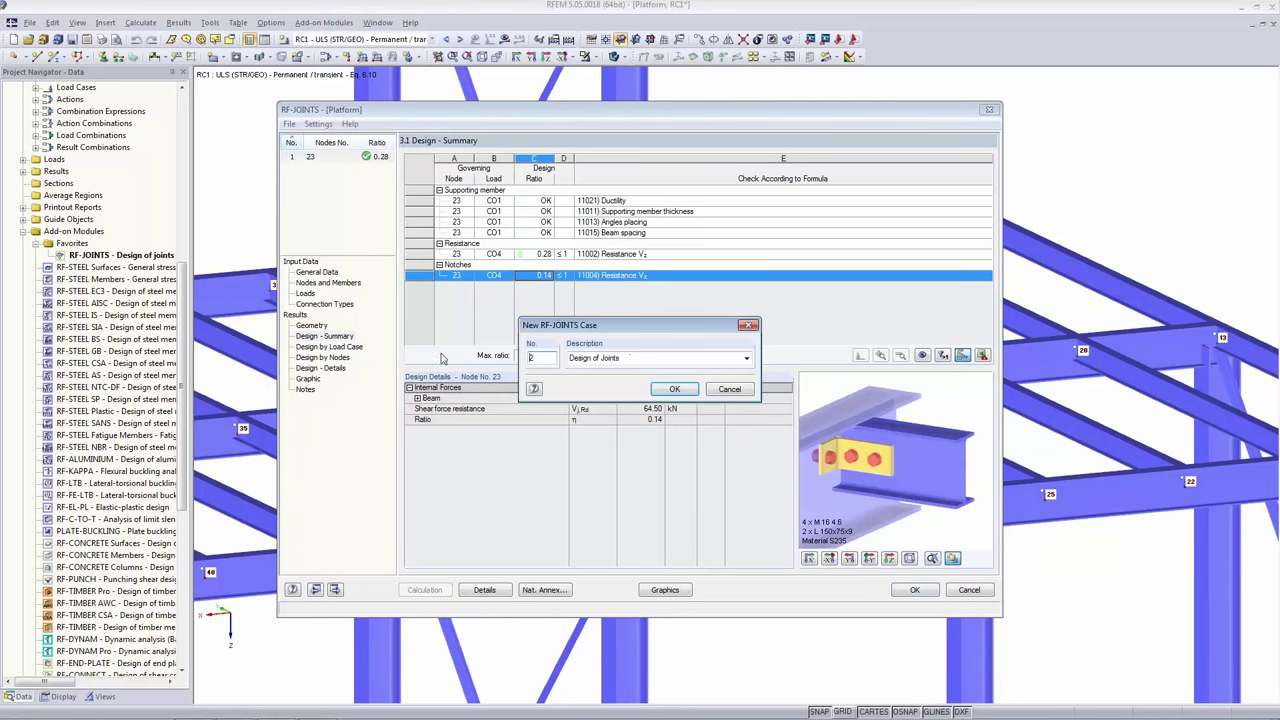
key(Tab)
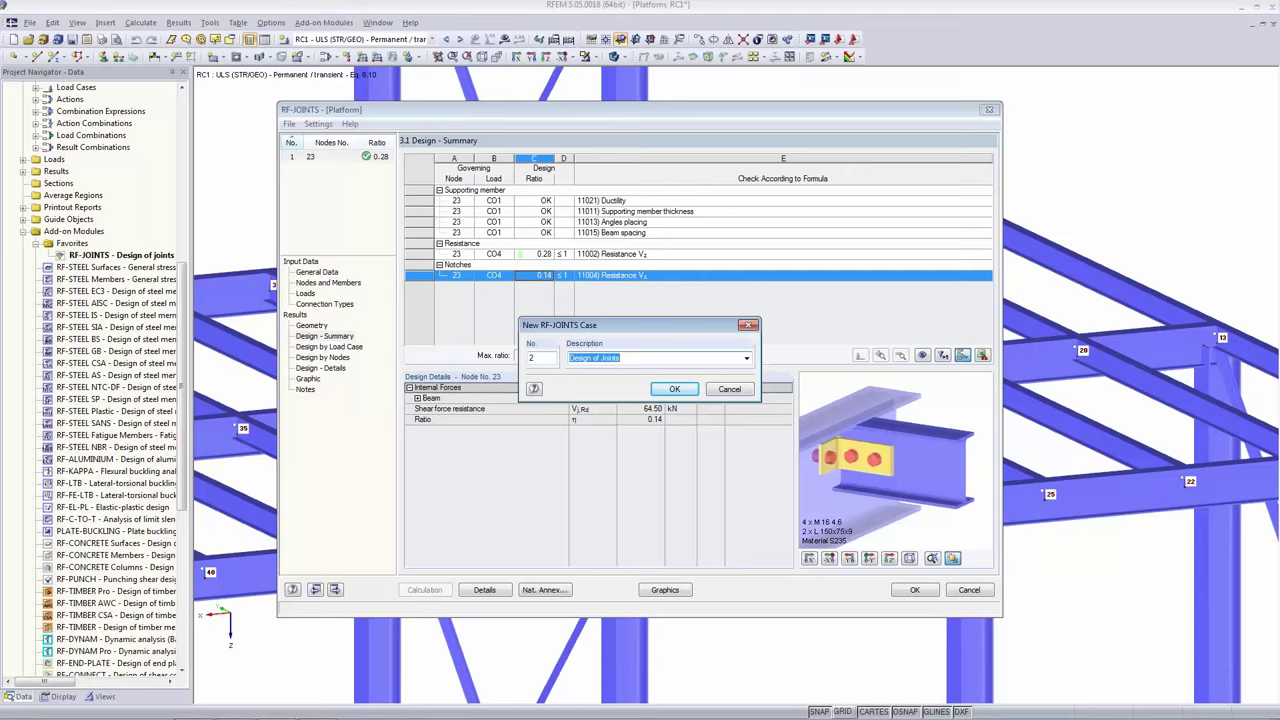
text(DSTV: Moment Resistant)
click(674, 389)
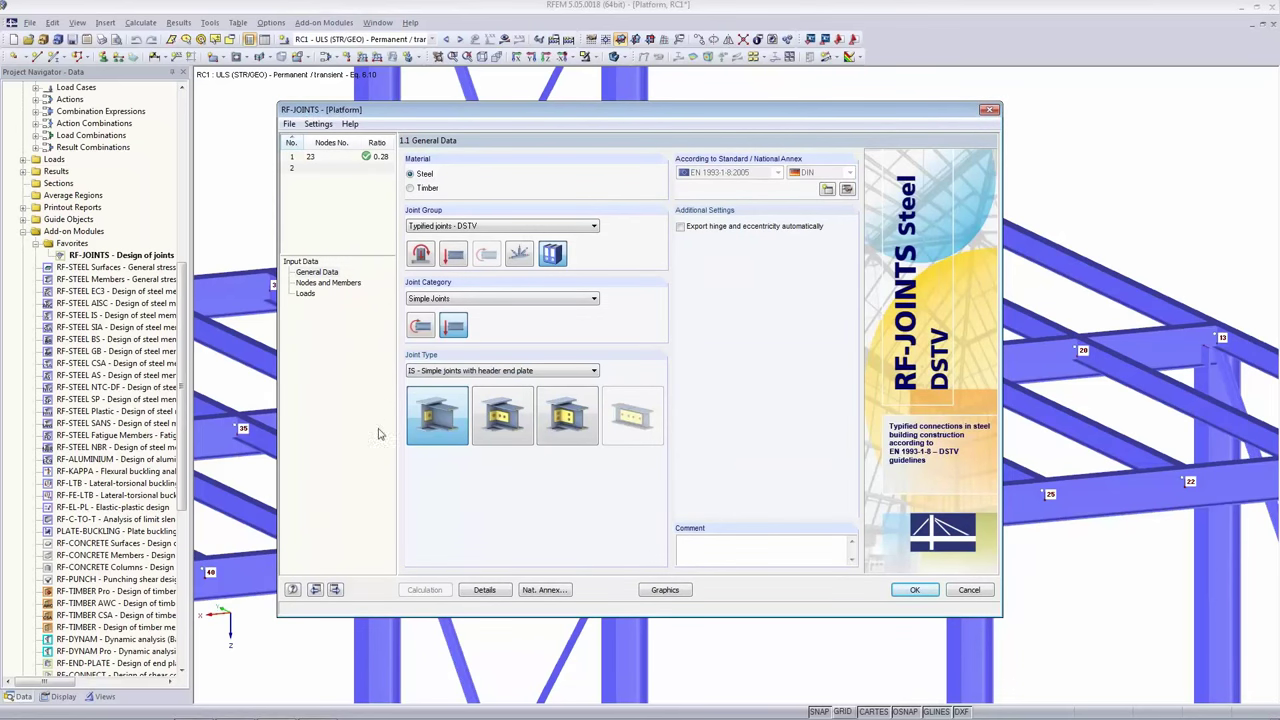
Set case 2 to Moment Resistant Joints with IH end plates, using the fourth variant.
click(424, 299)
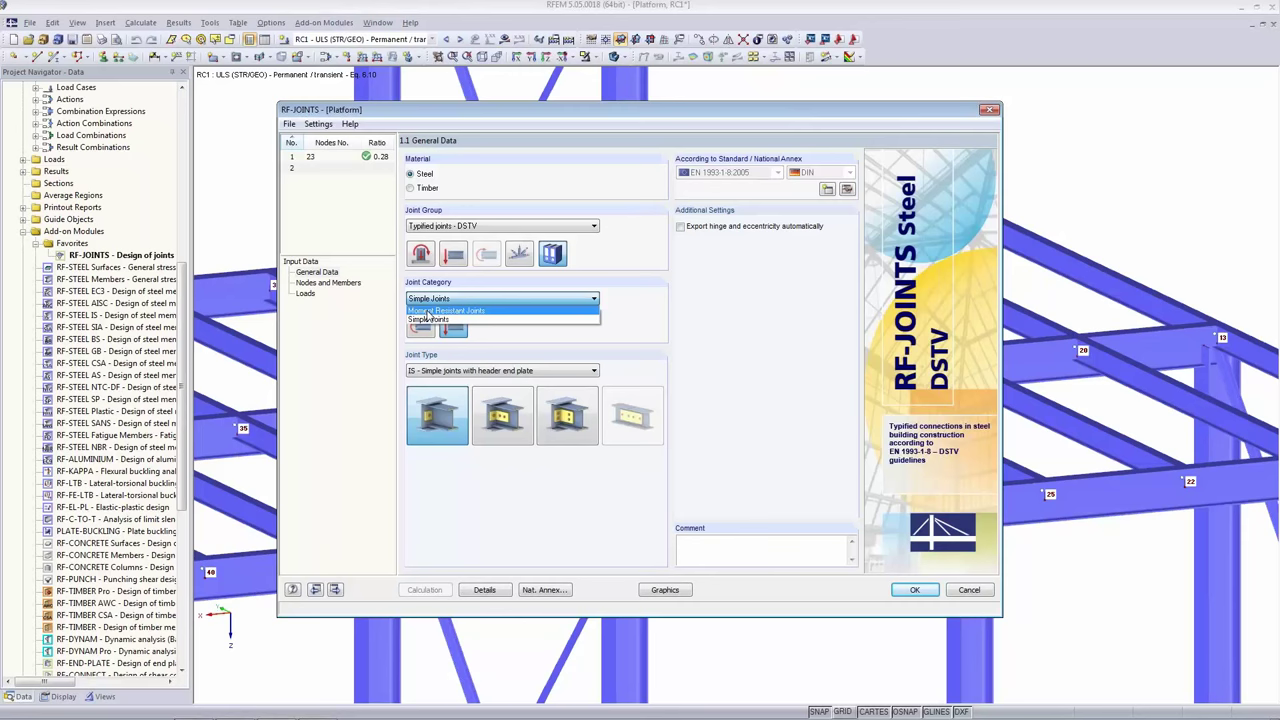
click(428, 311)
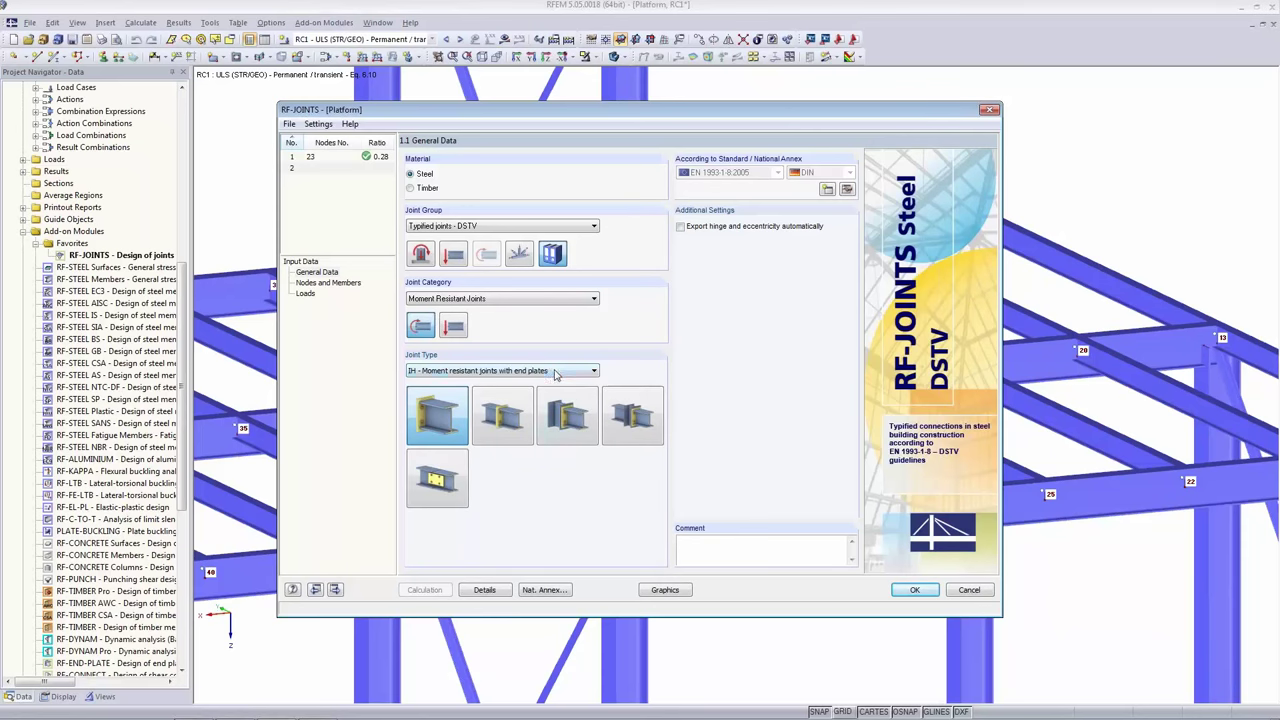
click(421, 371)
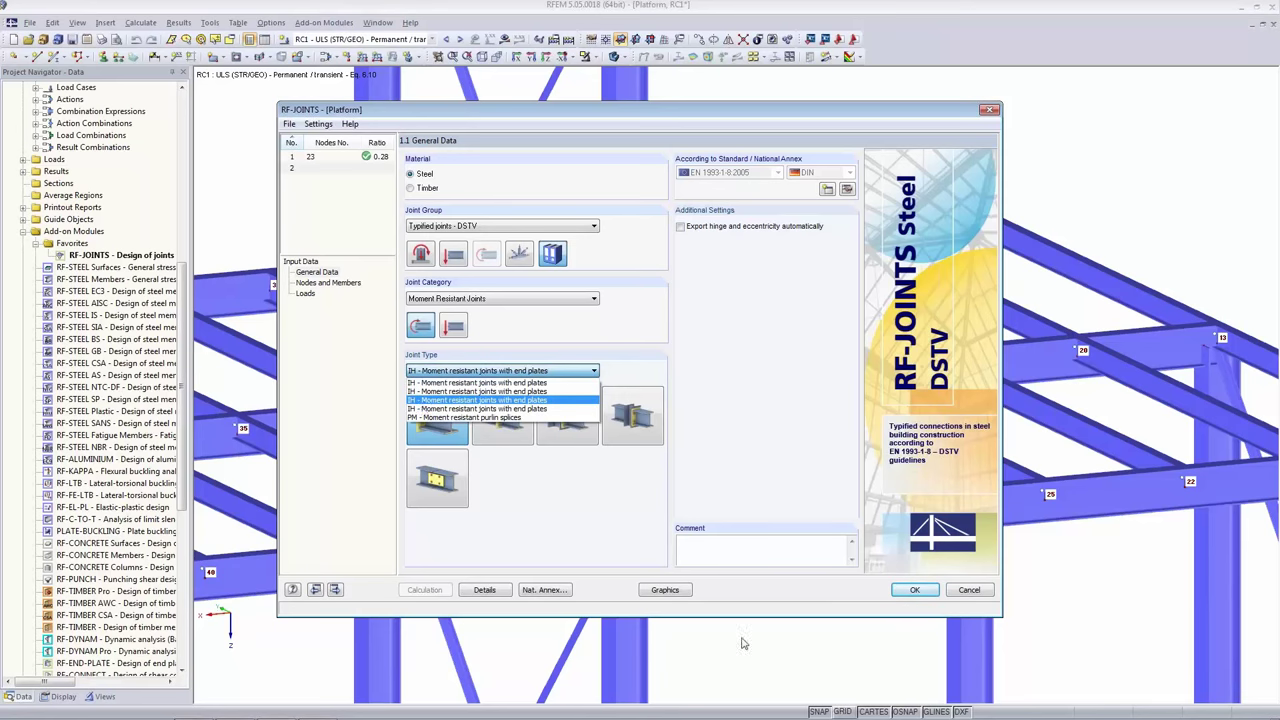
click(637, 365)
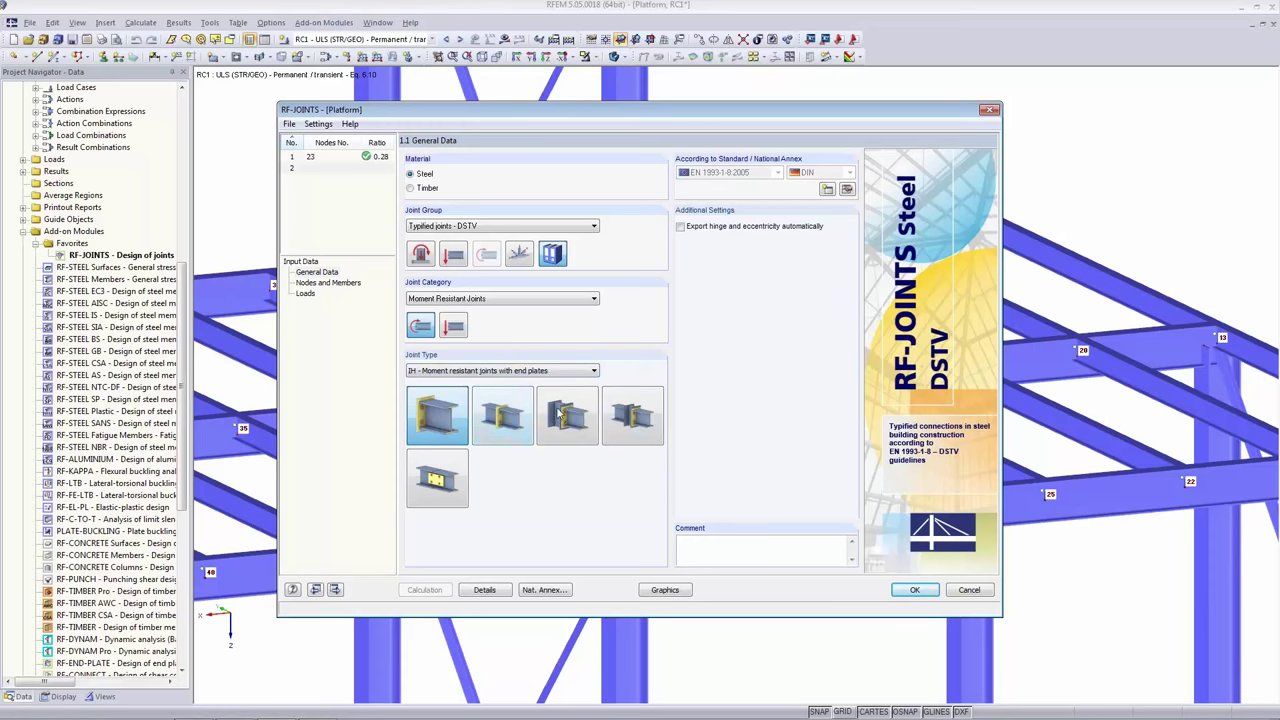
click(630, 418)
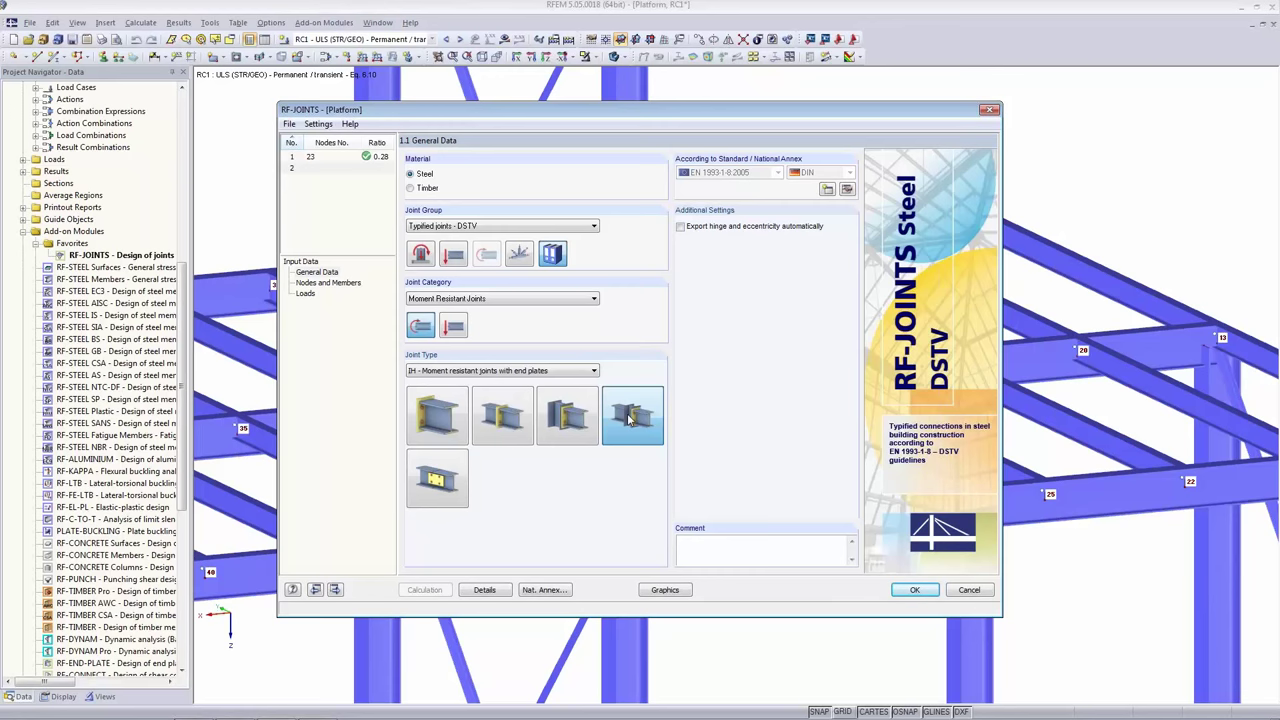
click(307, 285)
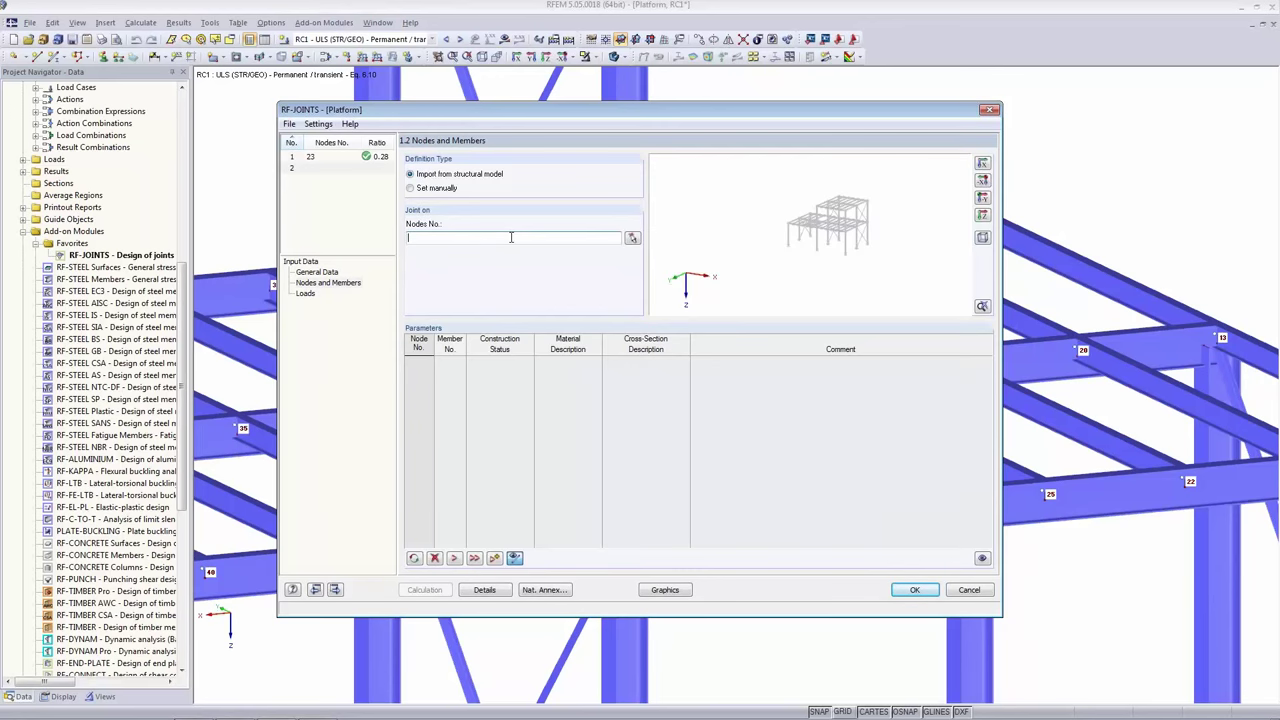
Pick node 17 in the model as the joint location and confirm the selection.
click(632, 238)
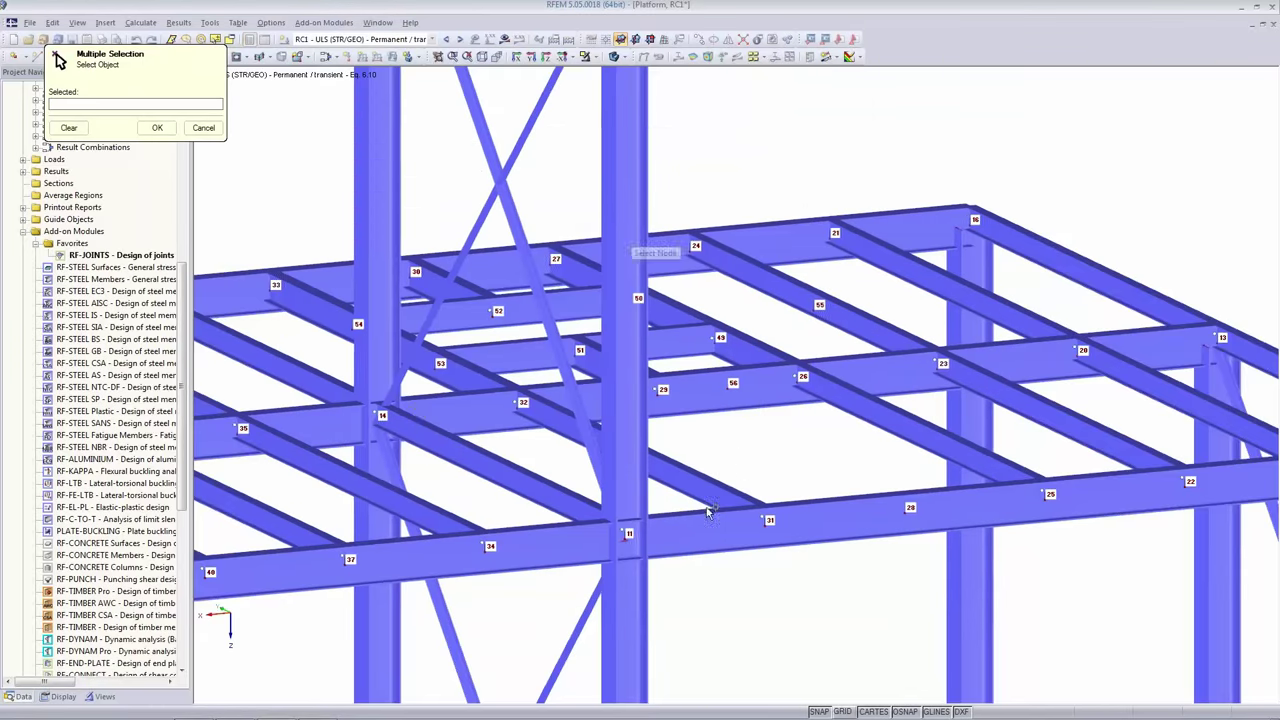
middle_drag(418, 413, 868, 362)
middle_drag(426, 547, 544, 577)
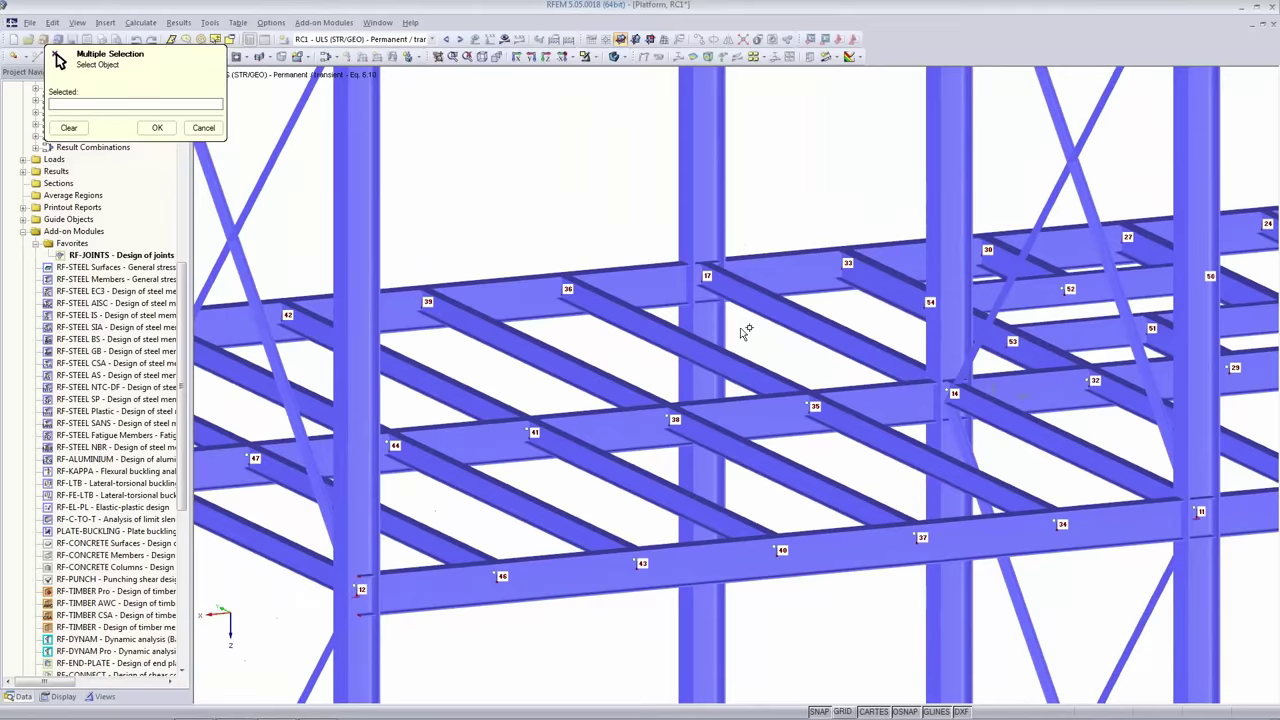
scroll(690, 276, up, 3)
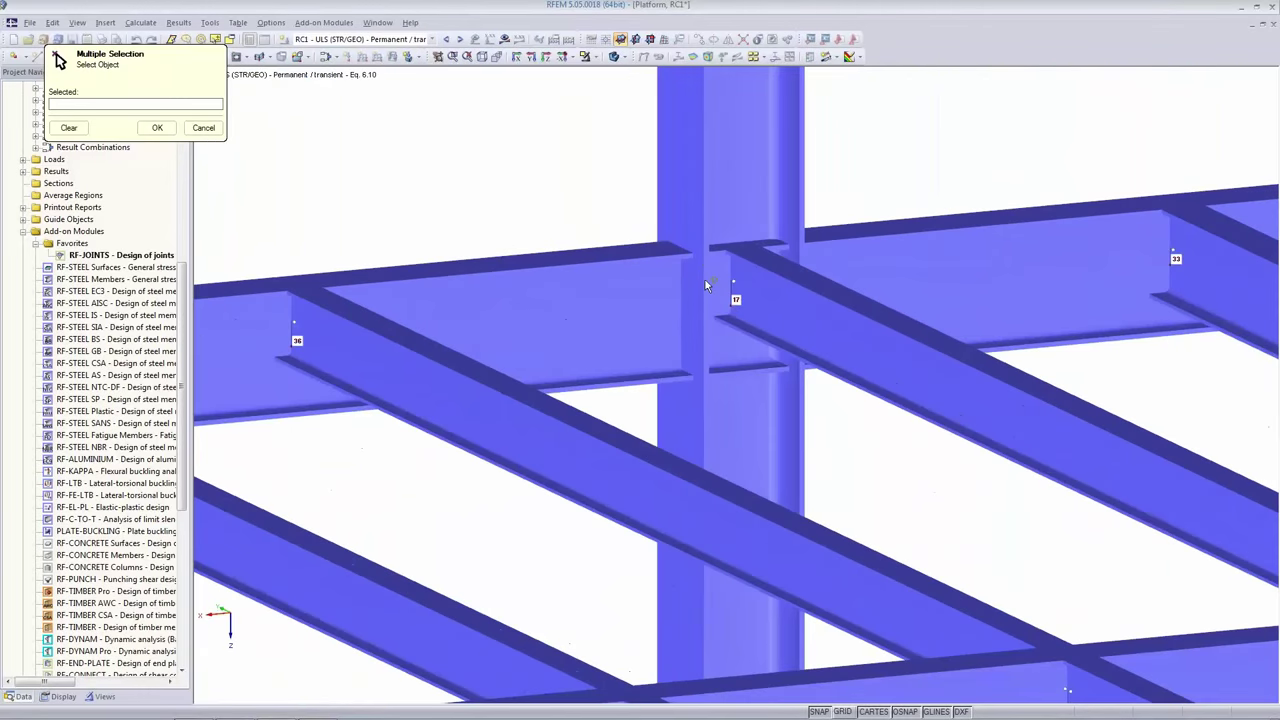
scroll(709, 283, up, 4)
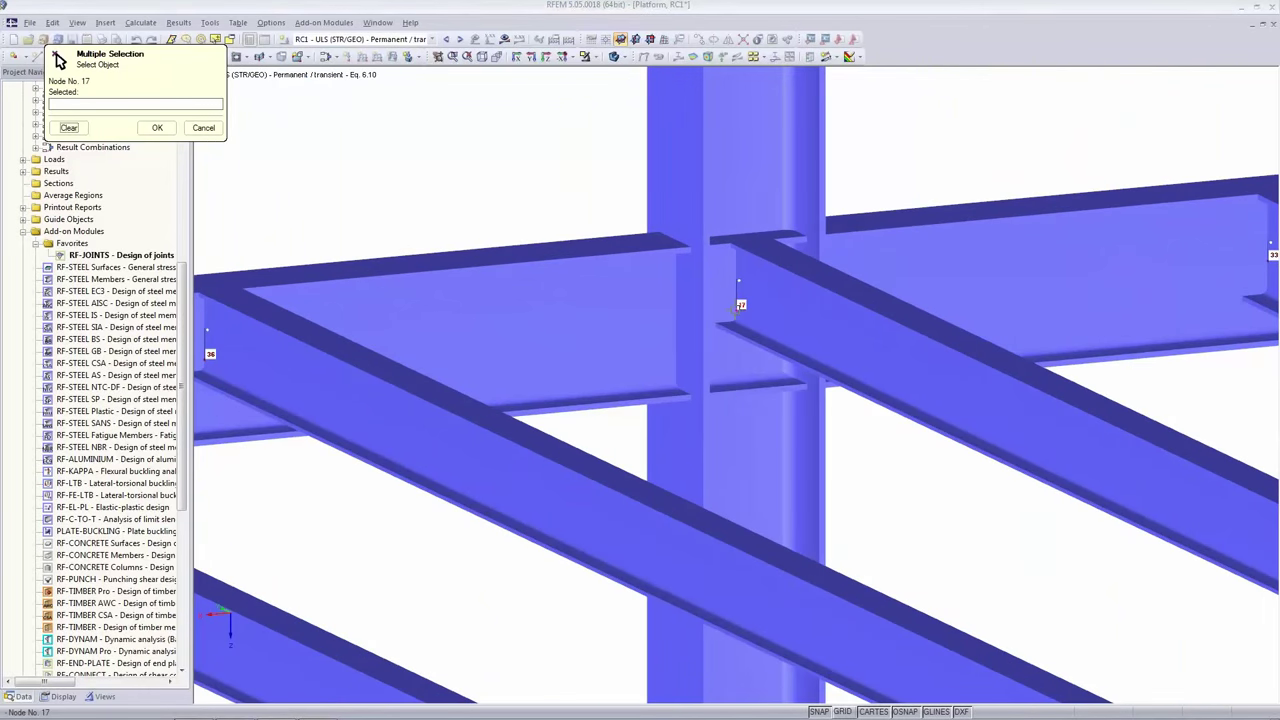
click(725, 403)
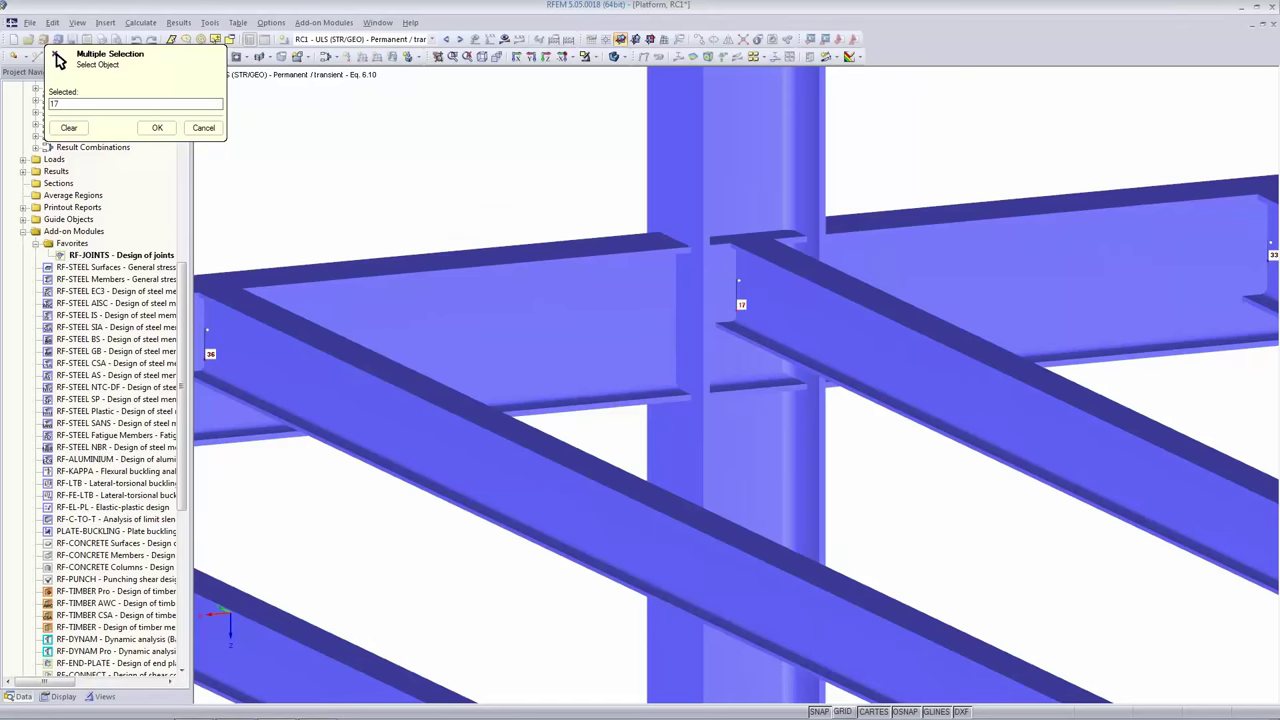
click(157, 127)
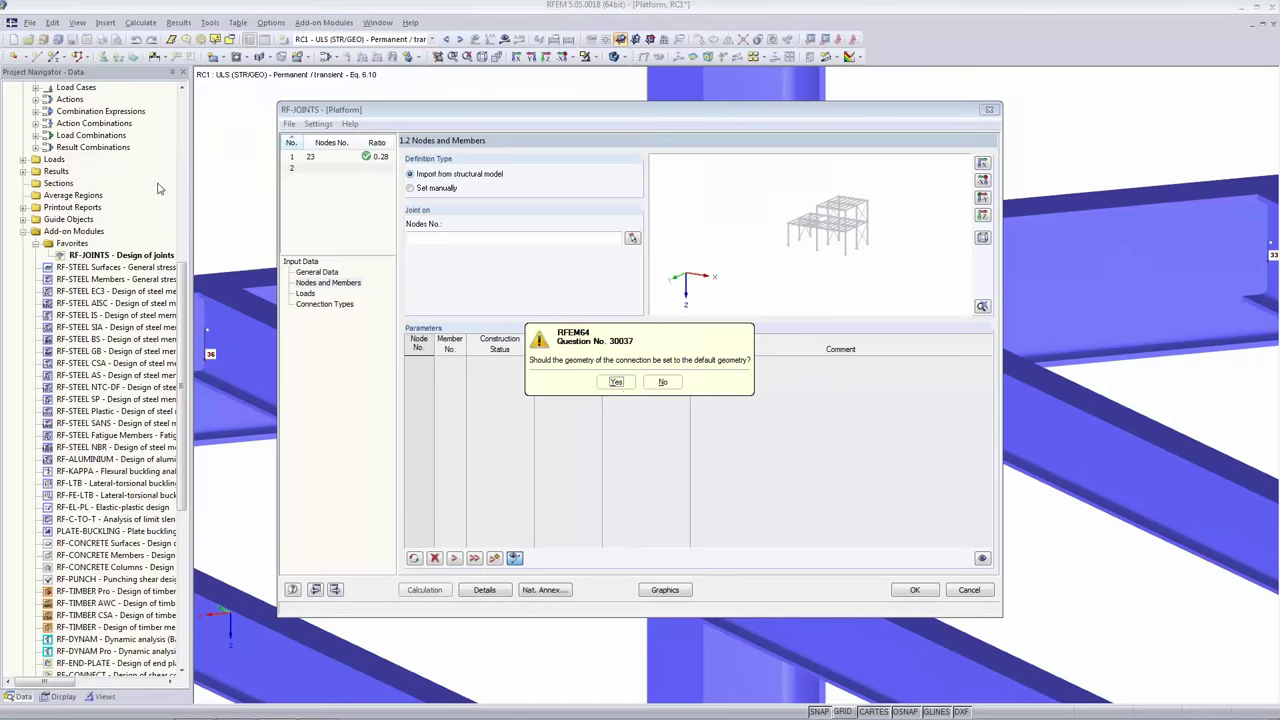
Accept the default connection geometry and review member 15's construction status.
click(616, 382)
click(500, 361)
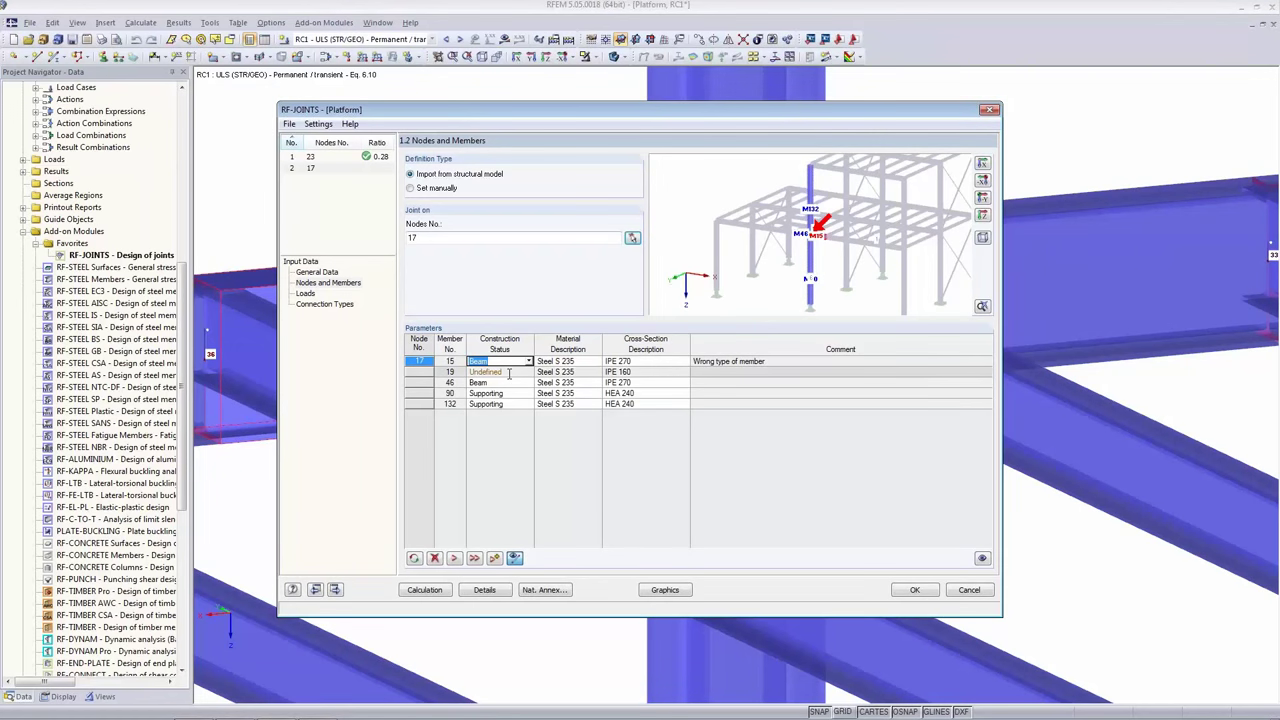
scroll(828, 265, up, 5)
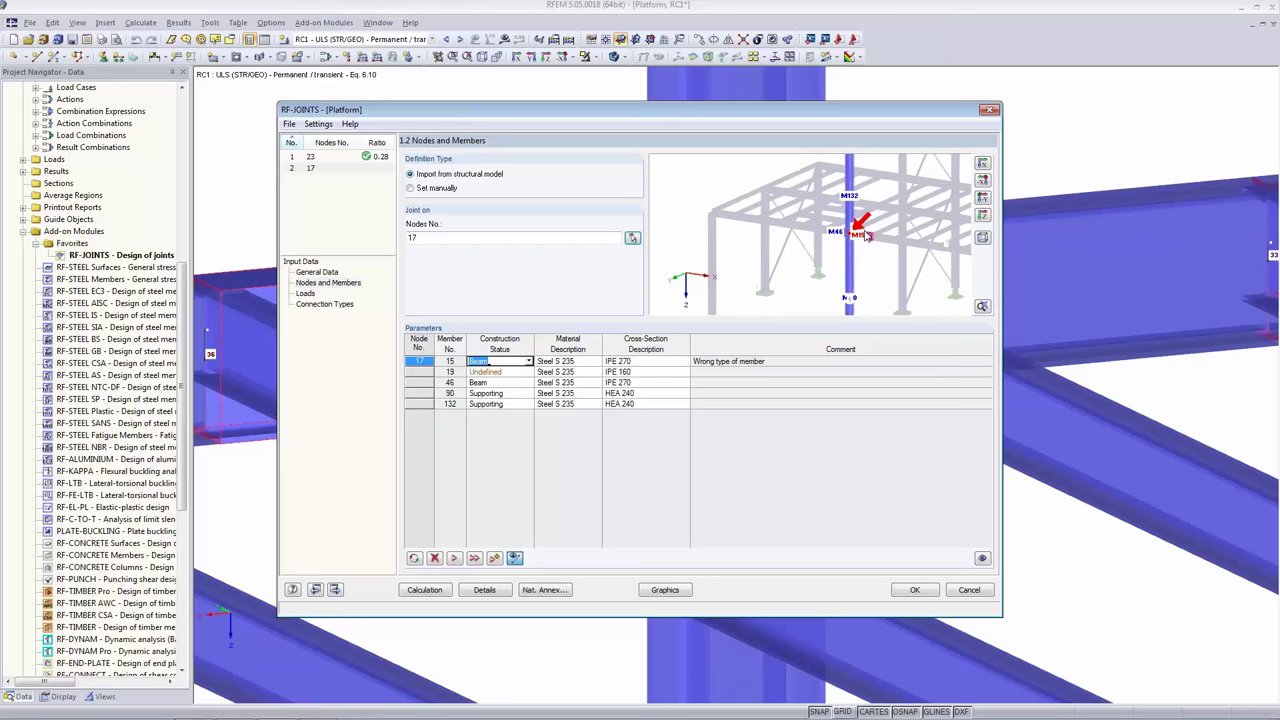
scroll(828, 265, down, 2)
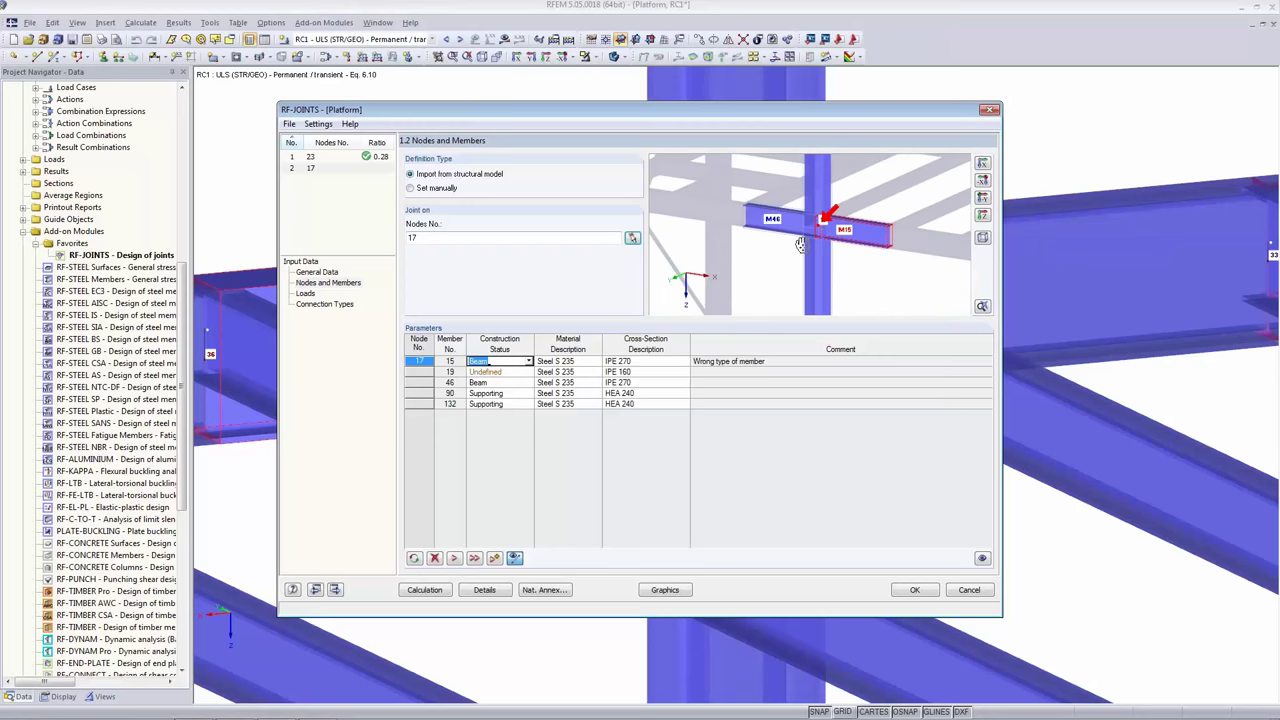
scroll(767, 264, up, 2)
scroll(767, 264, up, 2)
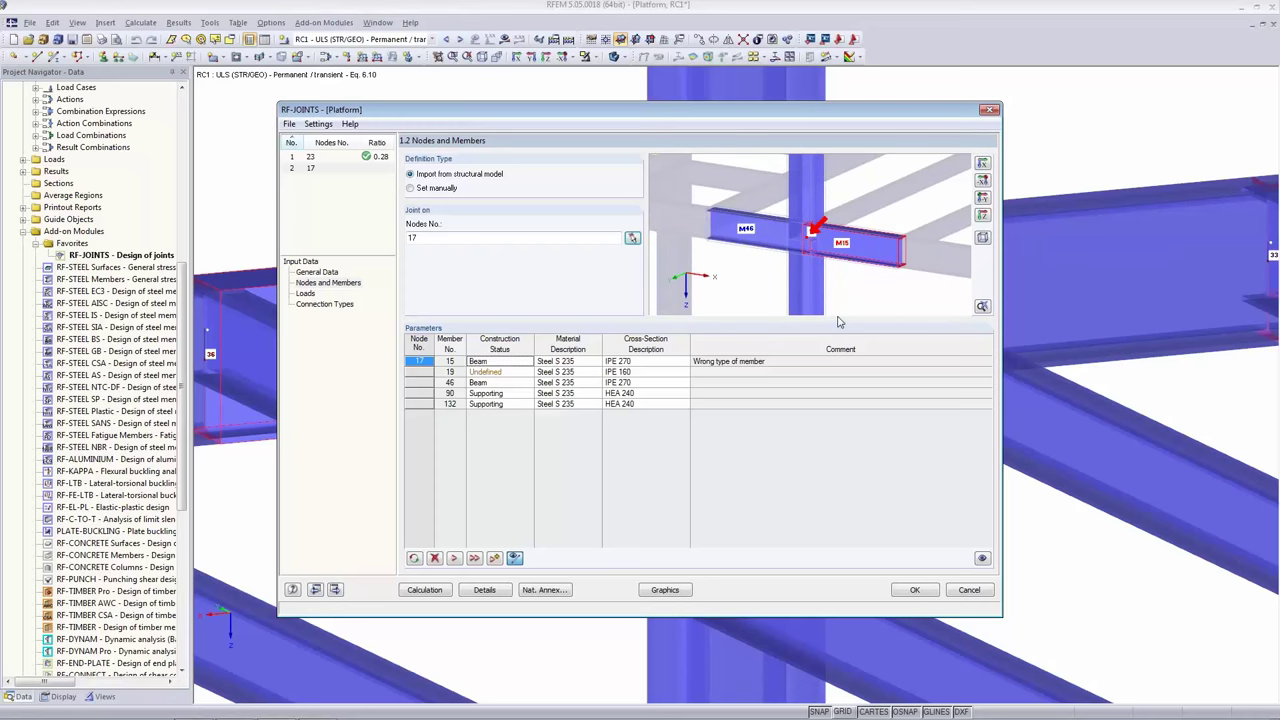
click(494, 361)
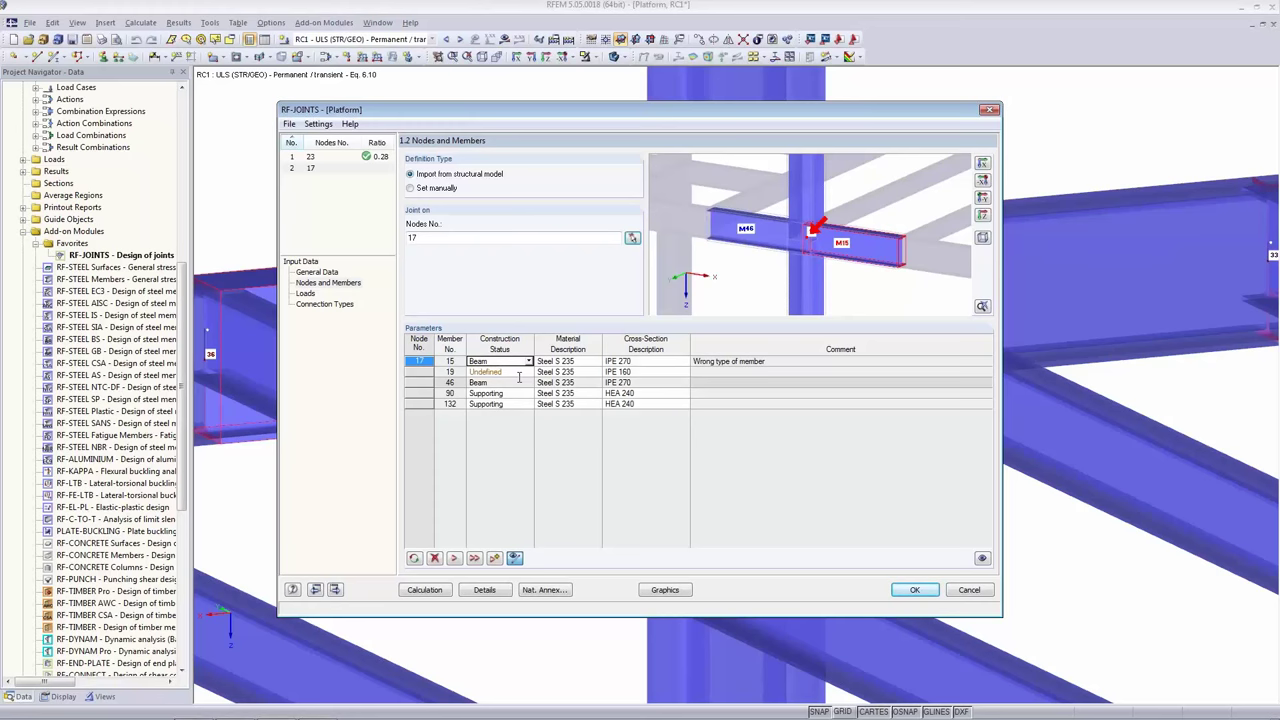
Set member 19's construction status to Inactive, leaving beams 15 and 46.
click(517, 372)
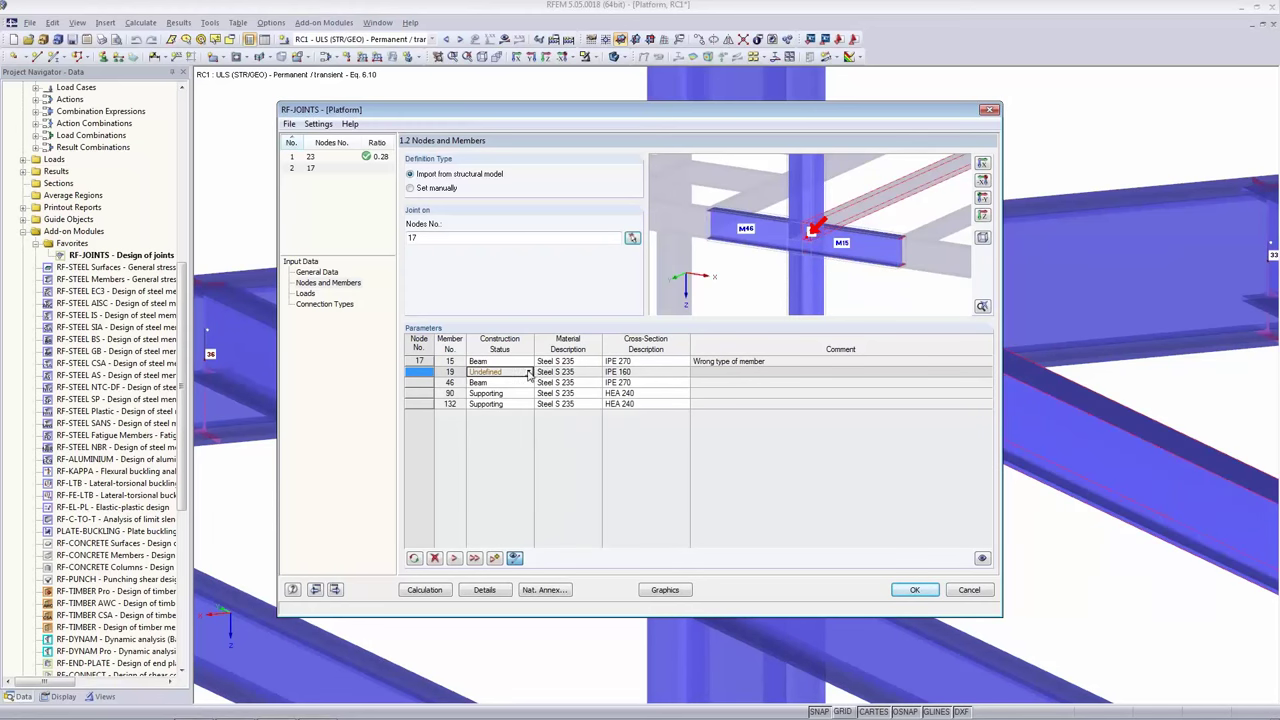
click(528, 372)
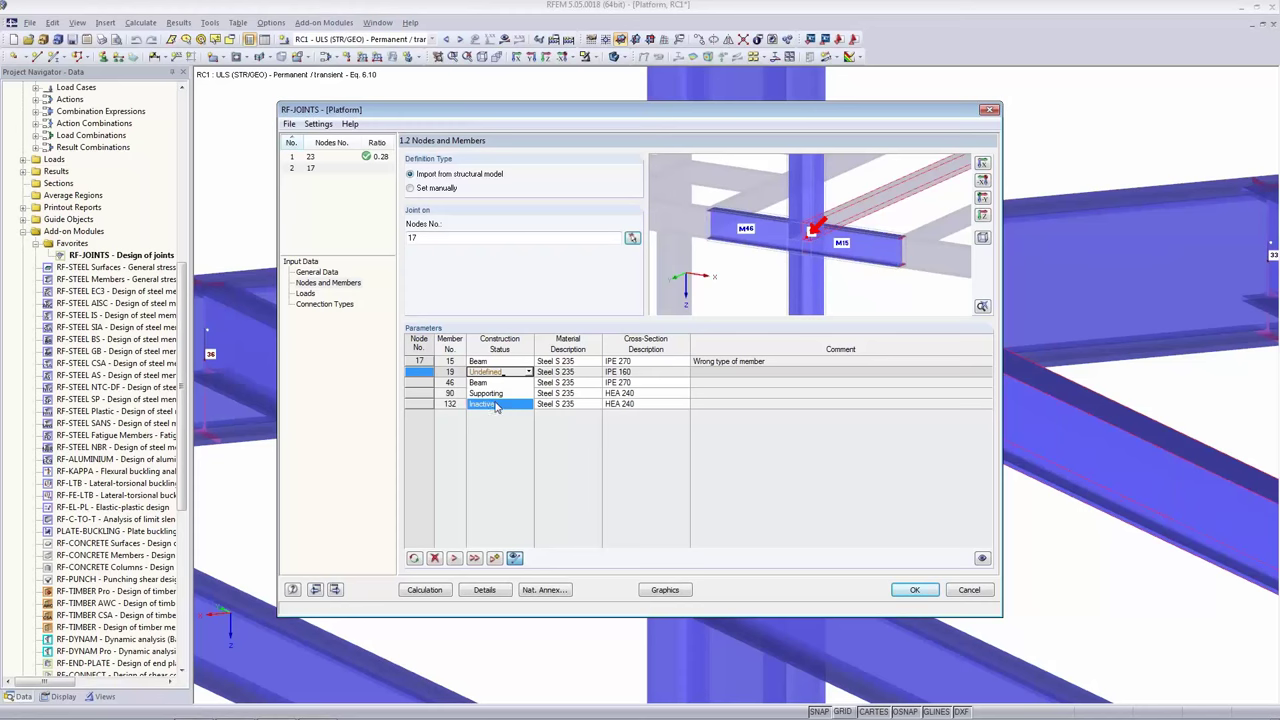
click(498, 404)
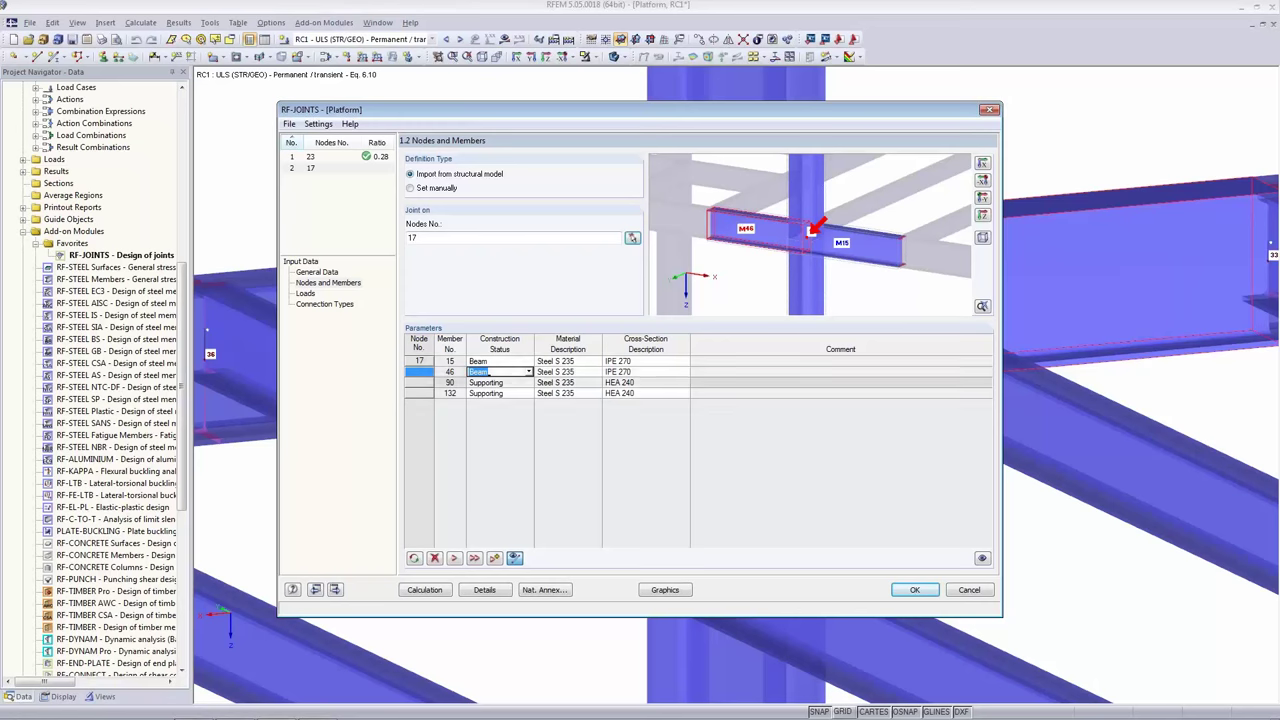
click(518, 393)
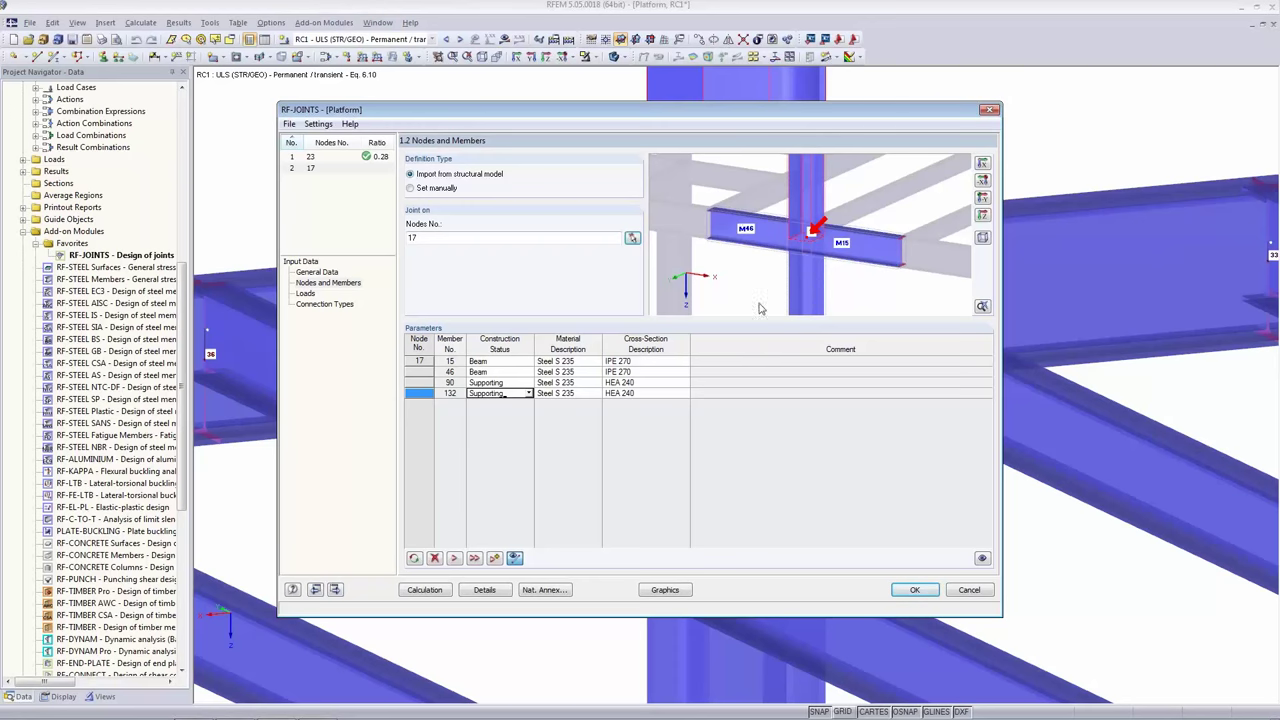
click(304, 293)
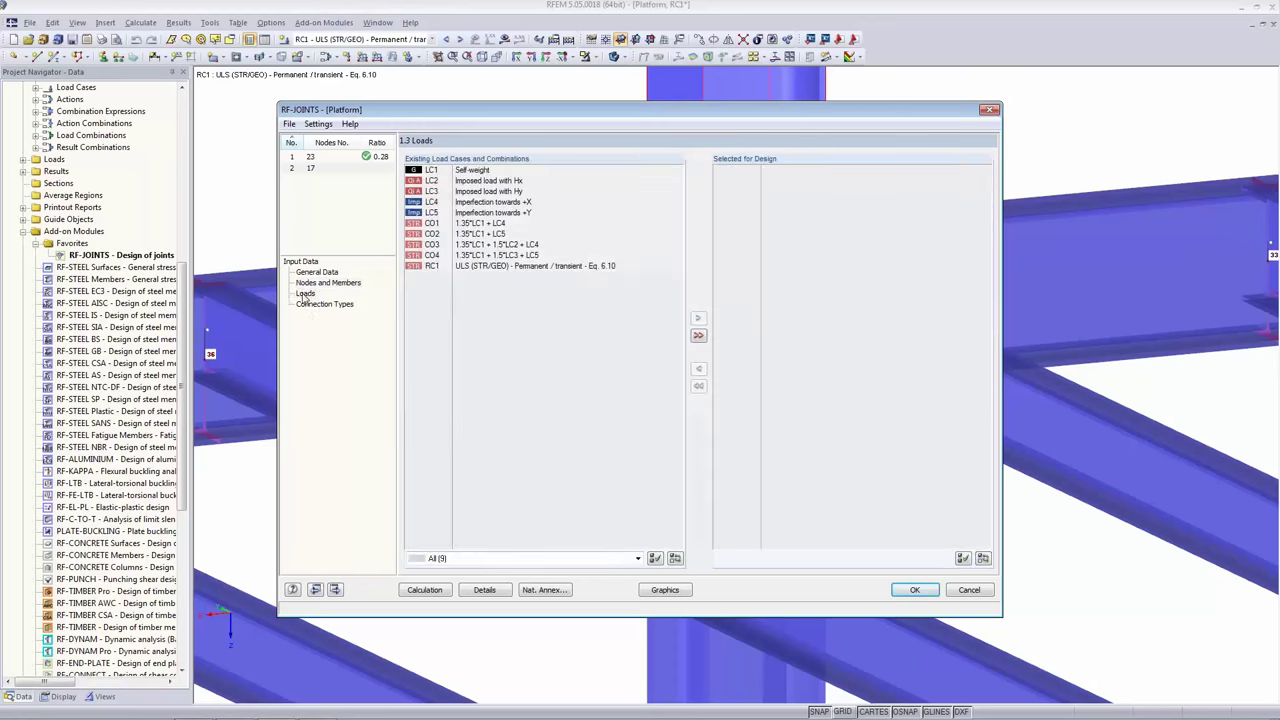
Add RC1 to the loads selected for the node 17 joint design.
double_click(487, 270)
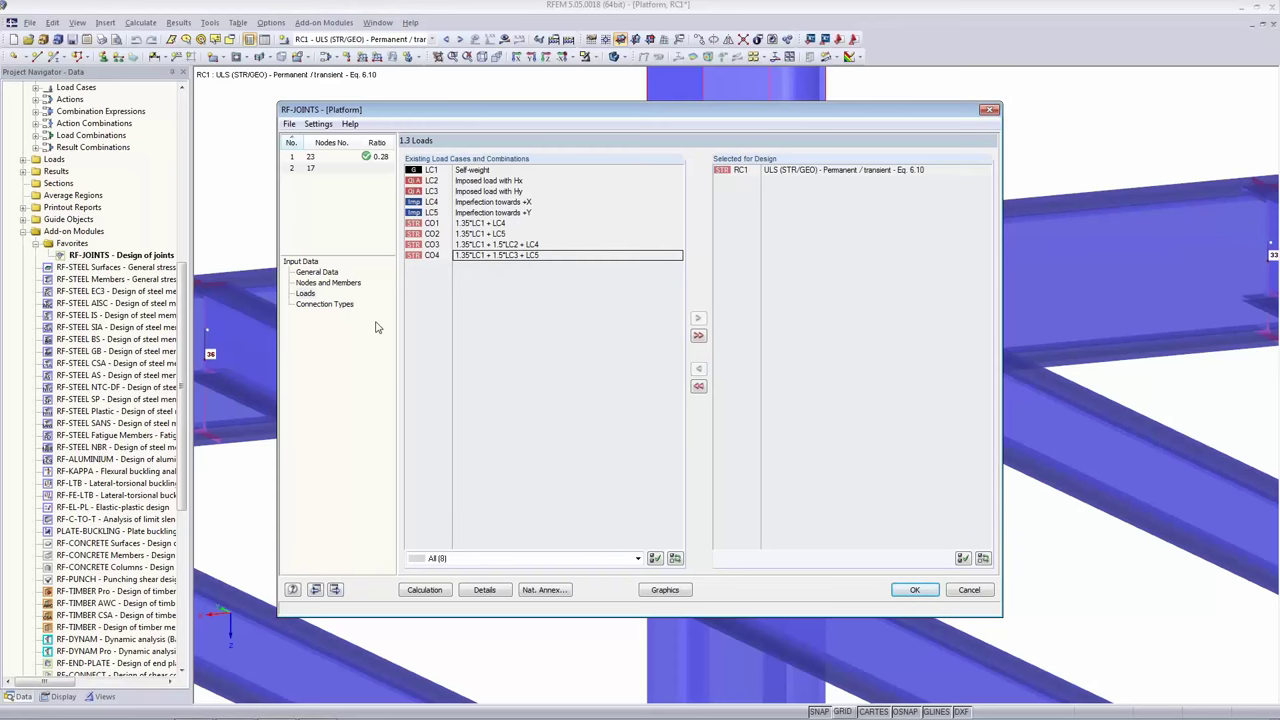
click(350, 306)
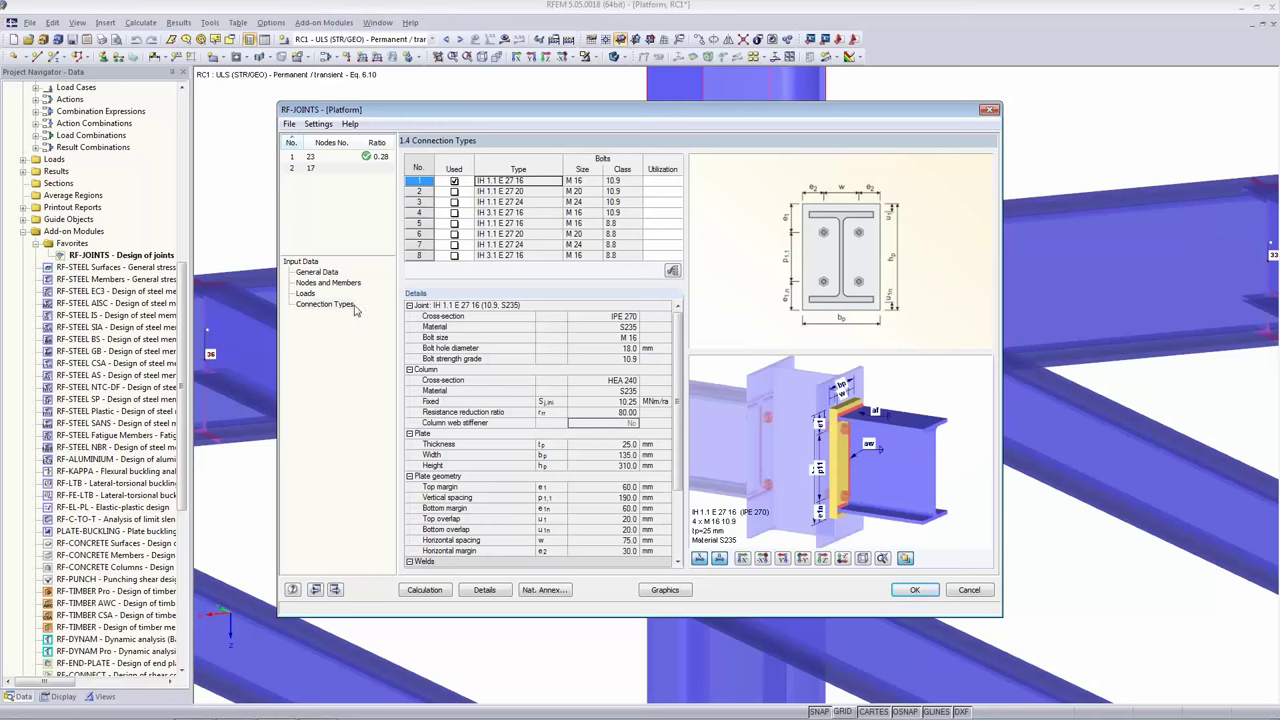
Compute utilizations for the suggested connection types (1.13, 1.05, 0.93, 0.73) and keep IH 1.1 E 27 24 in use.
click(672, 272)
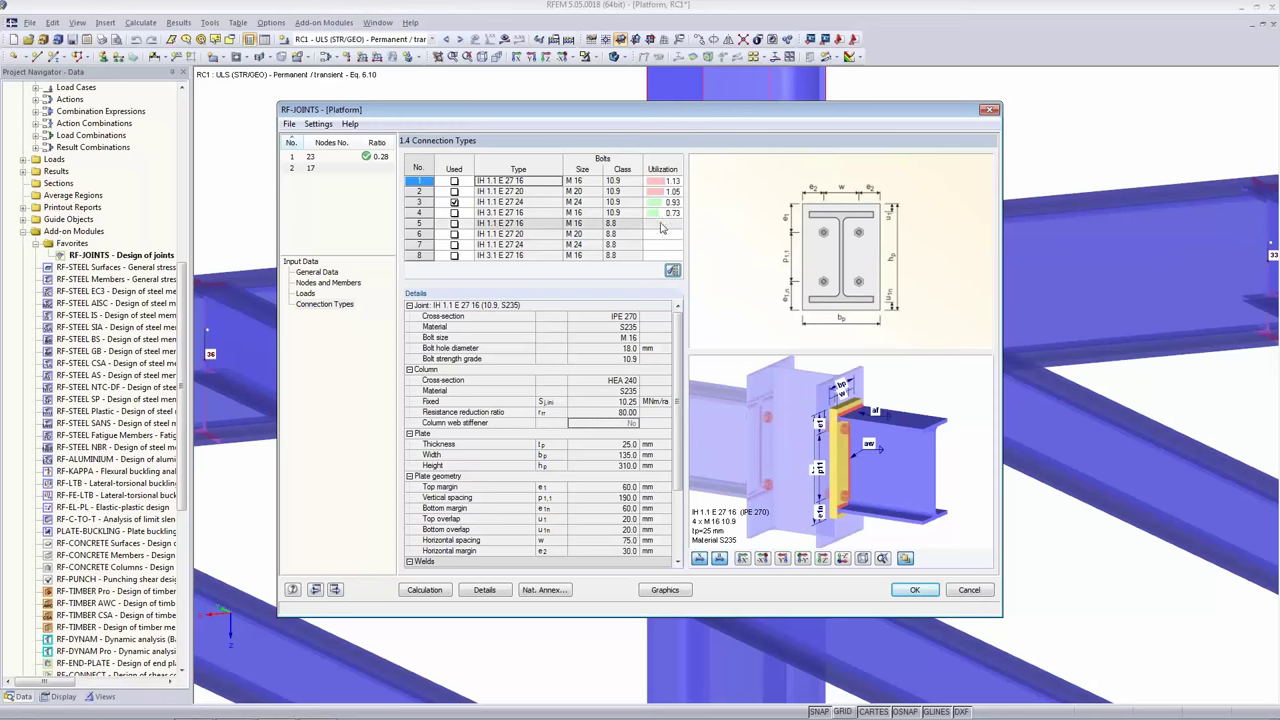
click(584, 191)
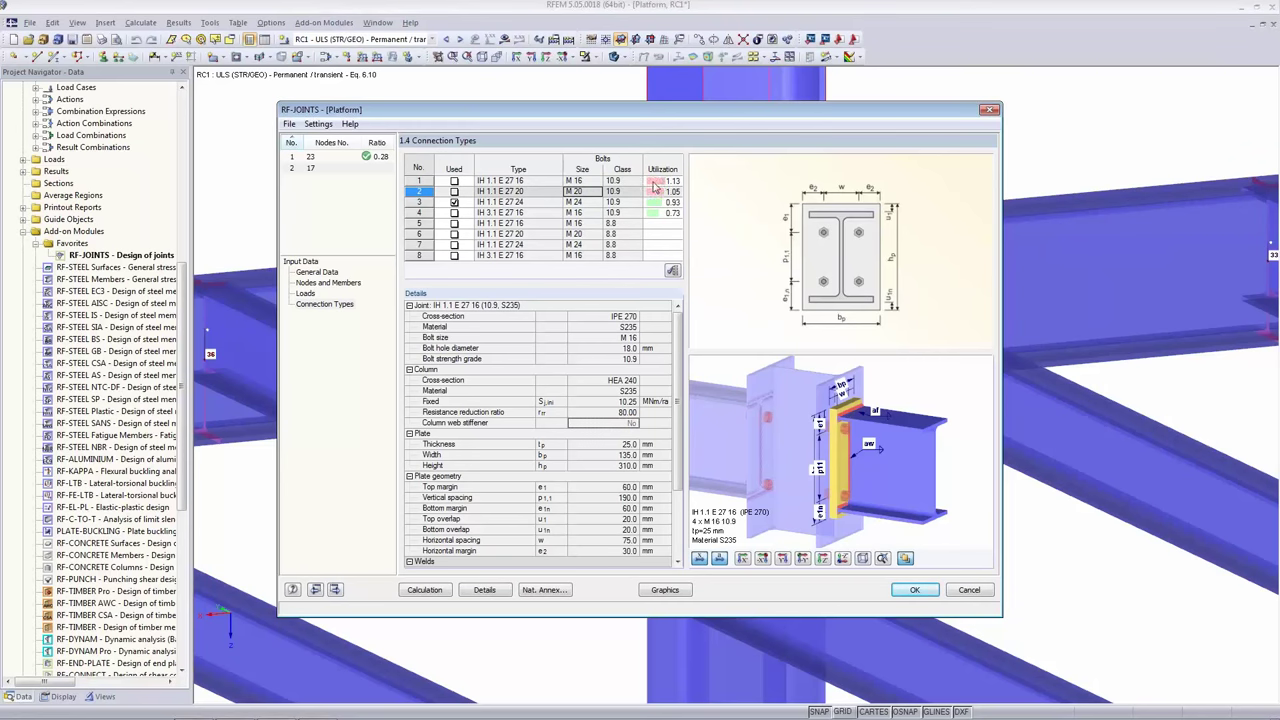
click(549, 203)
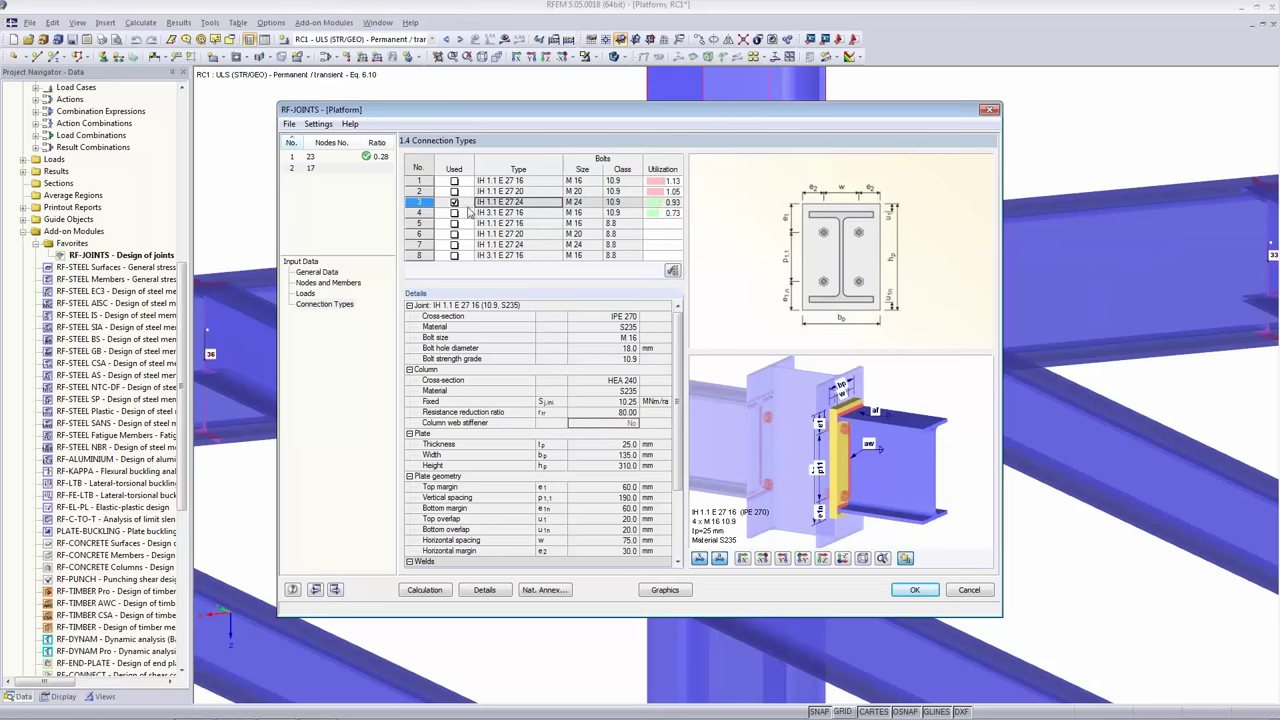
click(676, 214)
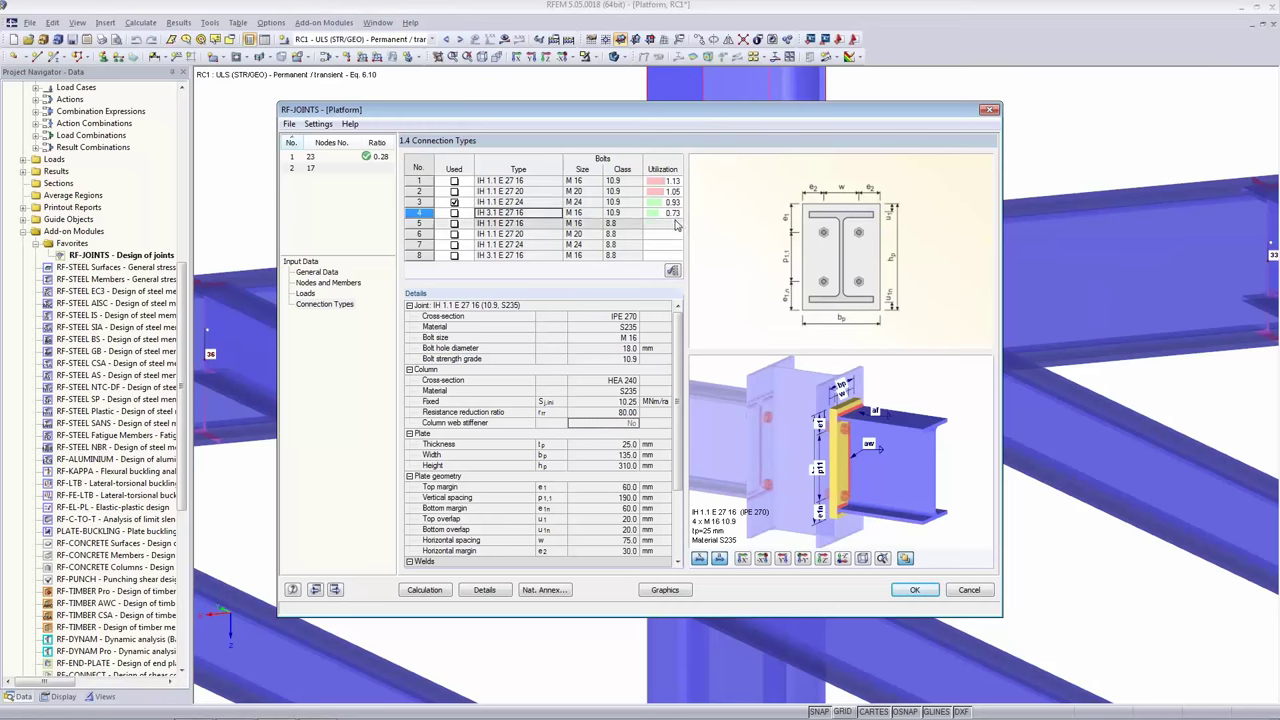
click(483, 203)
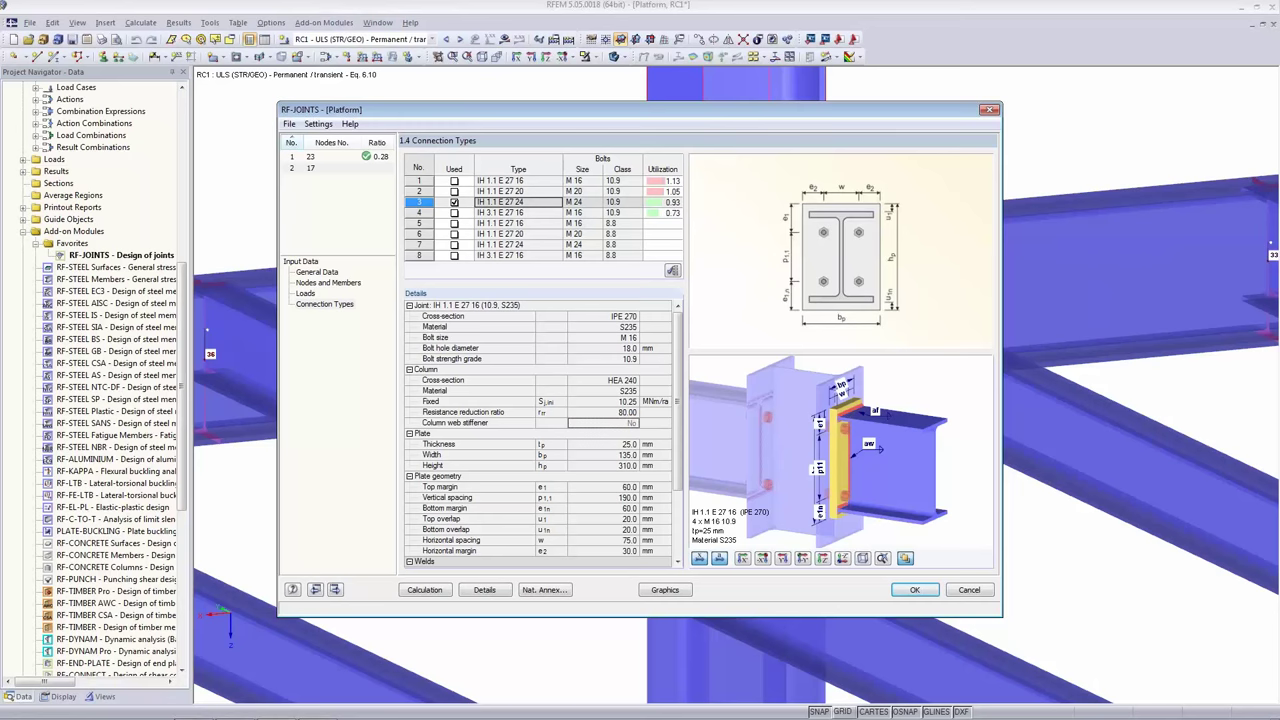
click(454, 202)
click(454, 202)
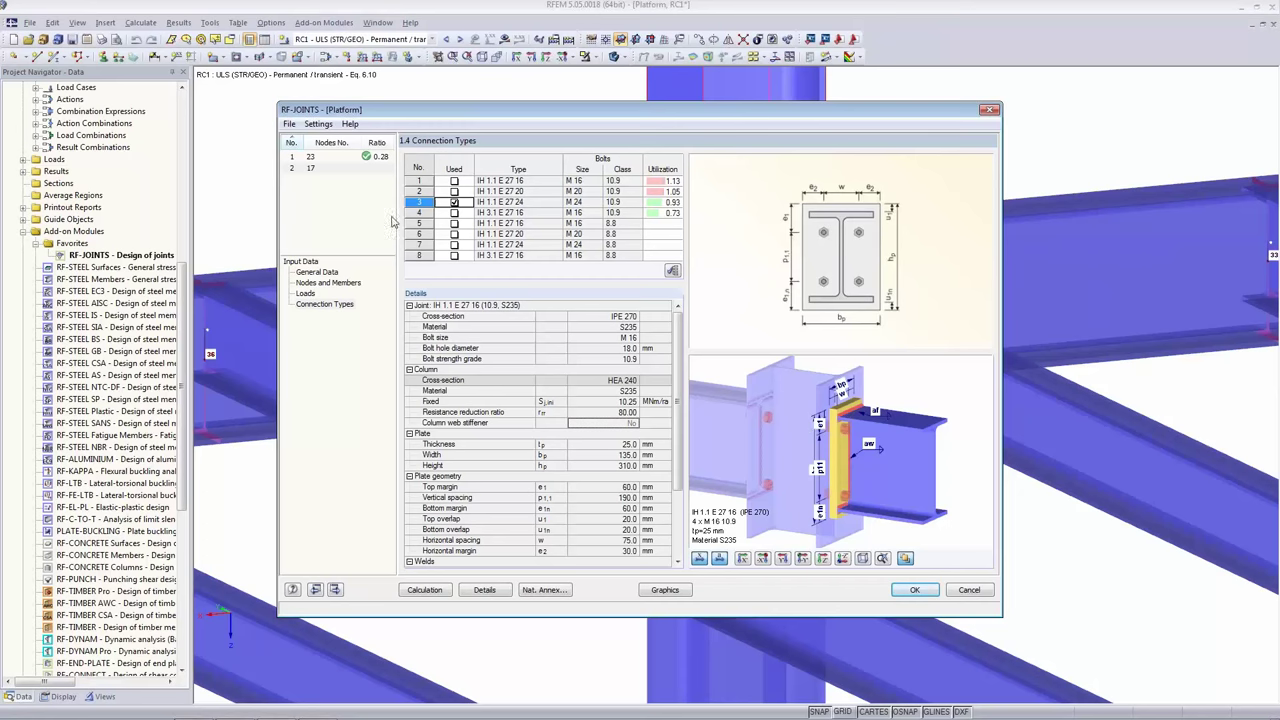
Switch the joint to IH 3.1 E 27 16 (M16 bolts, 0.73) and inspect its end plate details.
click(455, 213)
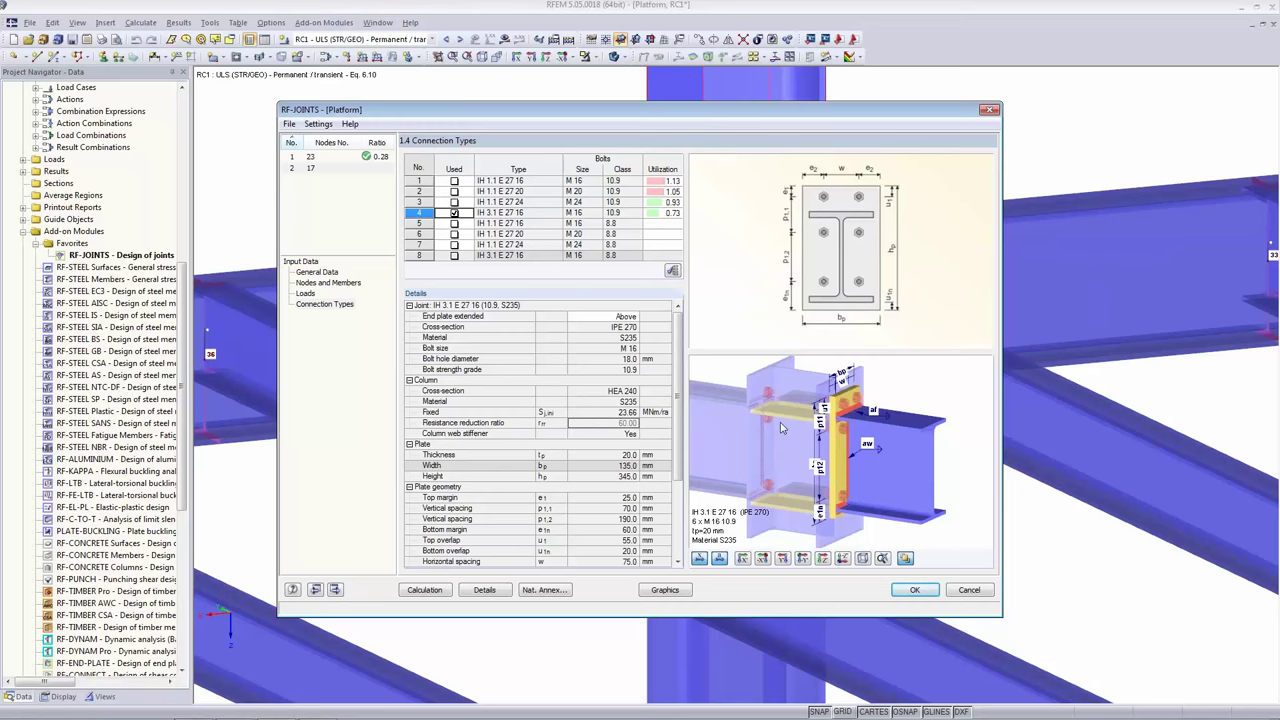
click(547, 214)
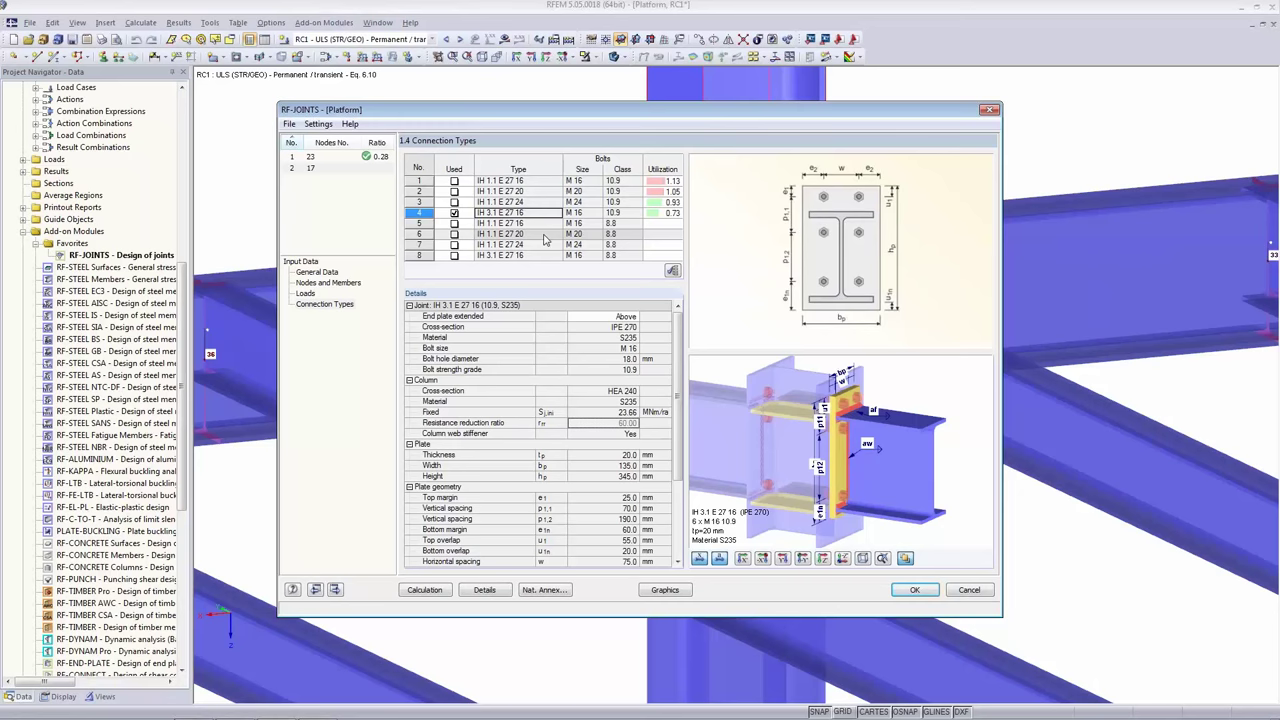
mouse_move(865, 495)
ctrl+middle_down()
mouse_move(908, 466)
mouse_move(892, 483)
mouse_move(866, 481)
ctrl+middle_up()
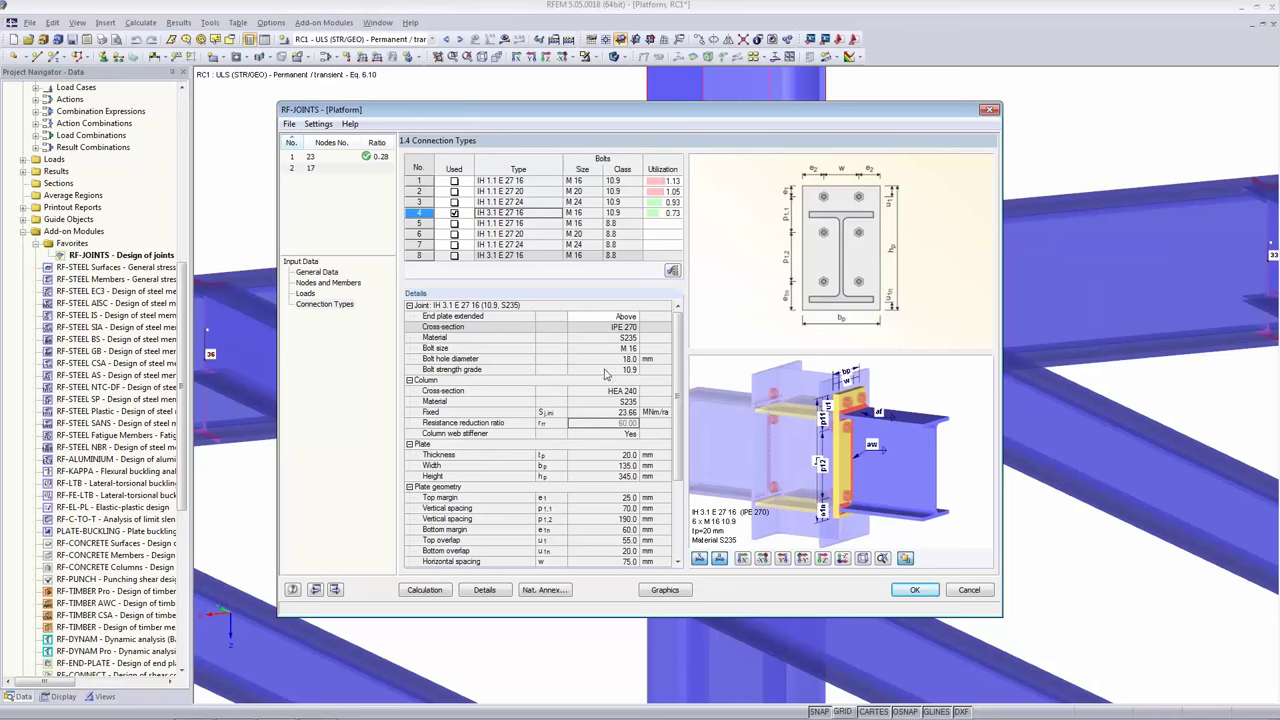
click(590, 509)
mouse_move(675, 420)
mouse_down()
mouse_move(678, 498)
mouse_move(681, 413)
mouse_up()
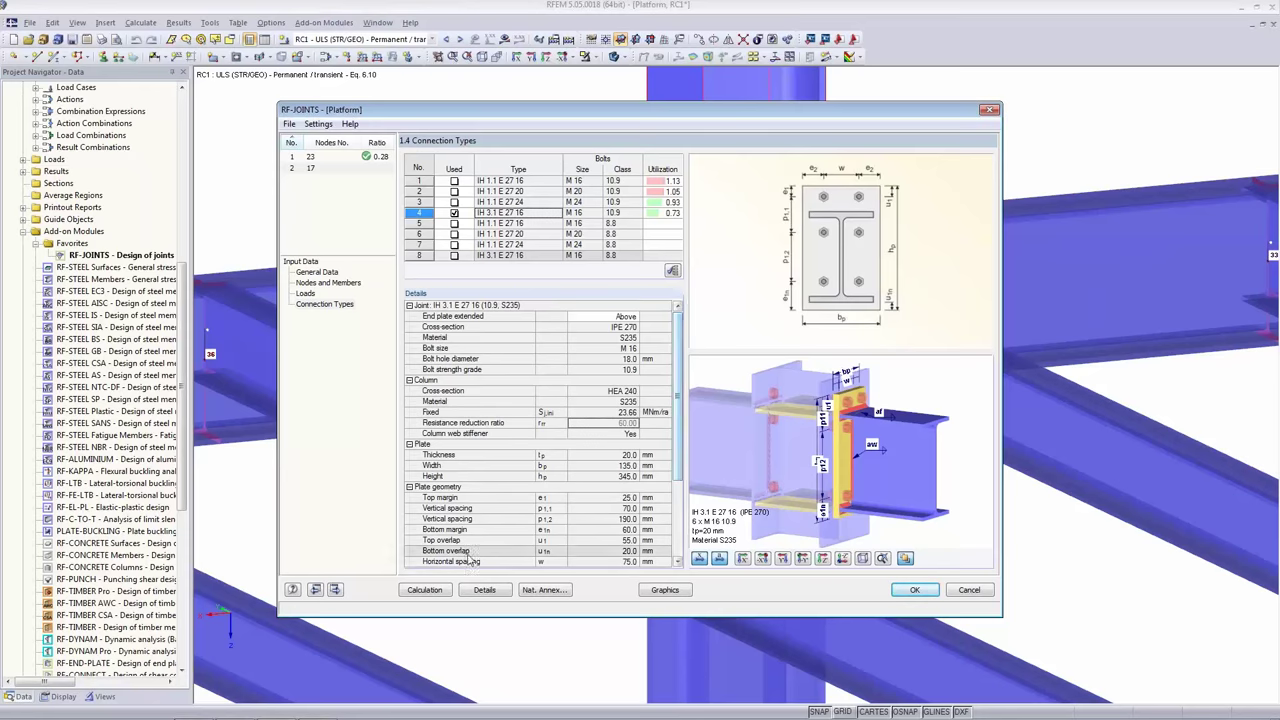
Calculate the node 17 joint, review geometry, summary and load-case results (max 0.73), then show the graphic.
click(424, 589)
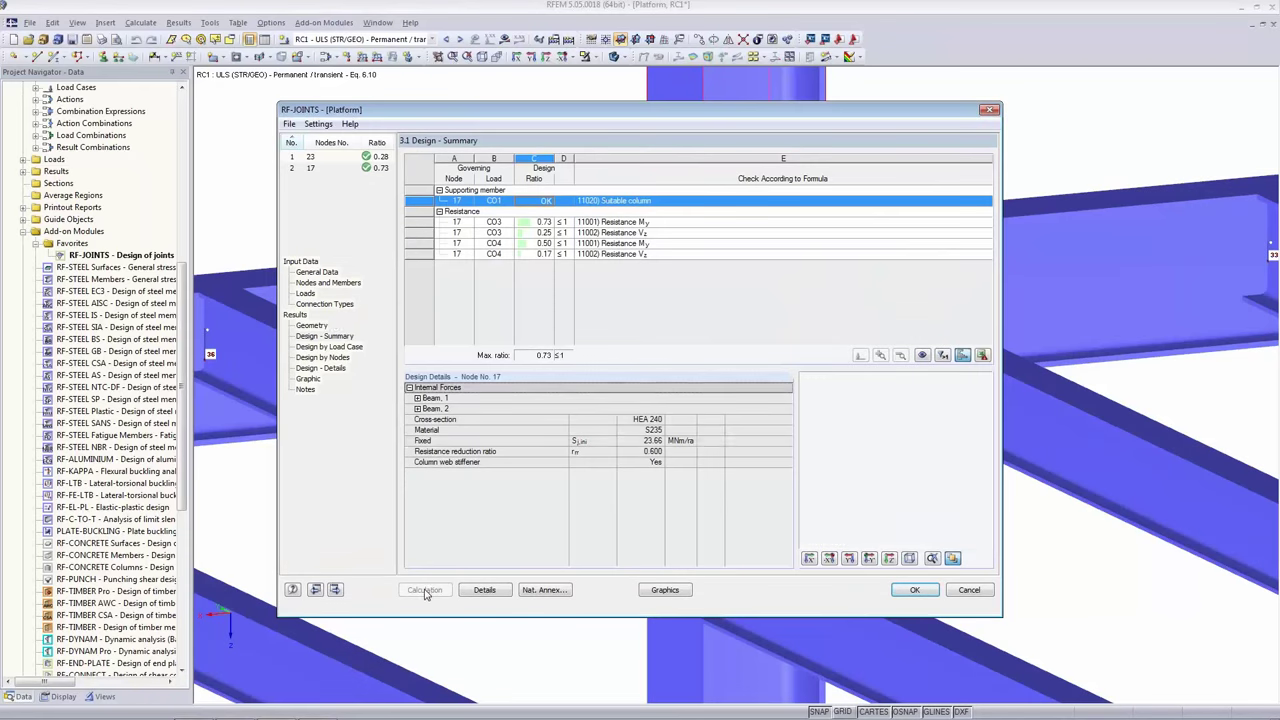
click(311, 326)
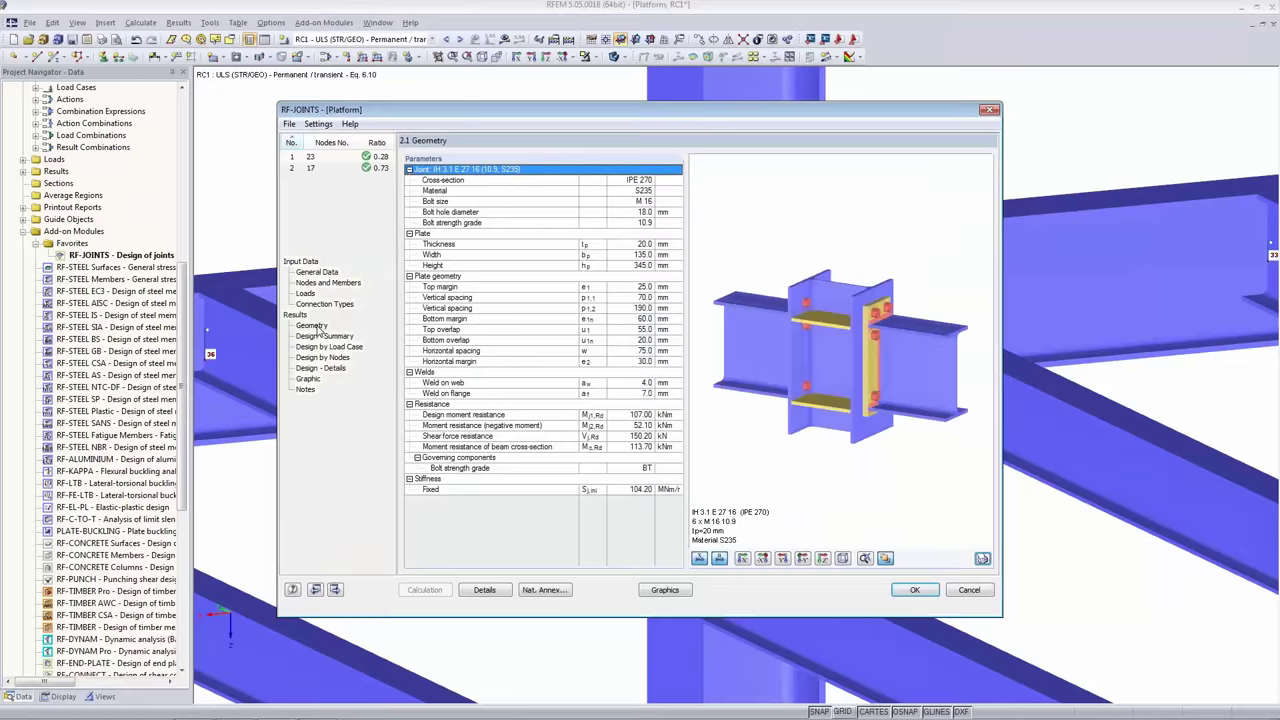
click(320, 336)
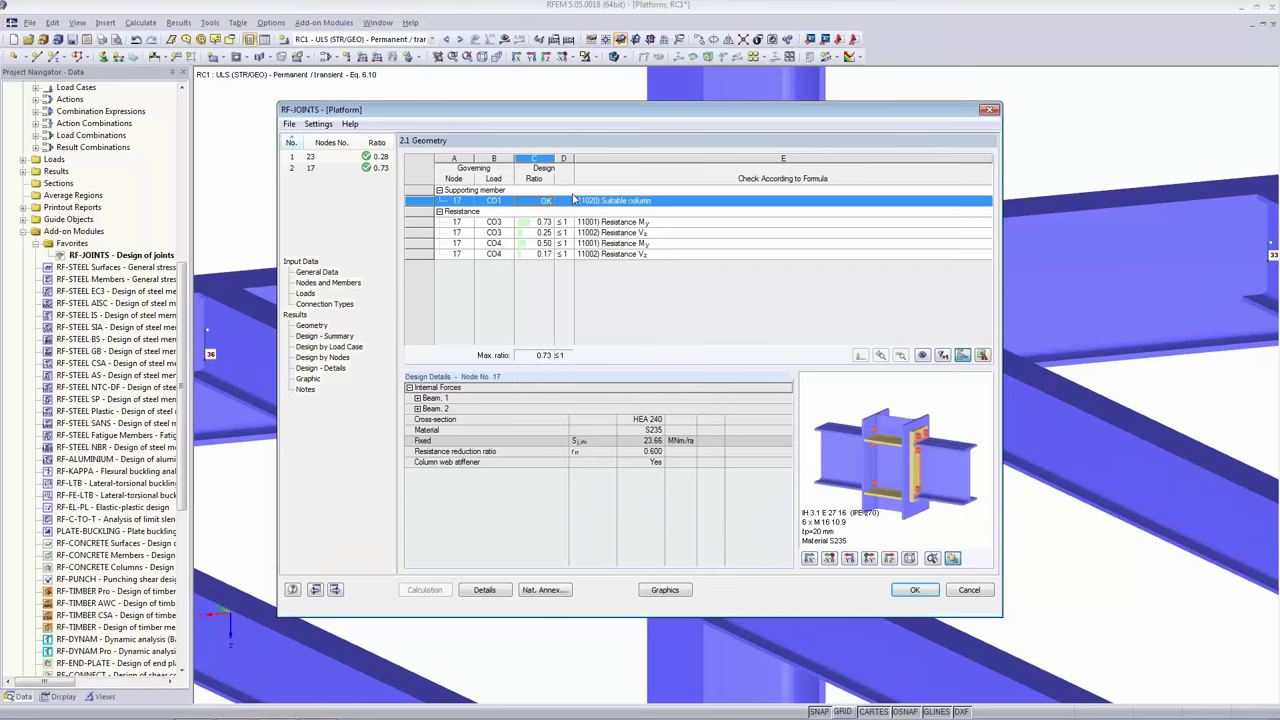
click(529, 222)
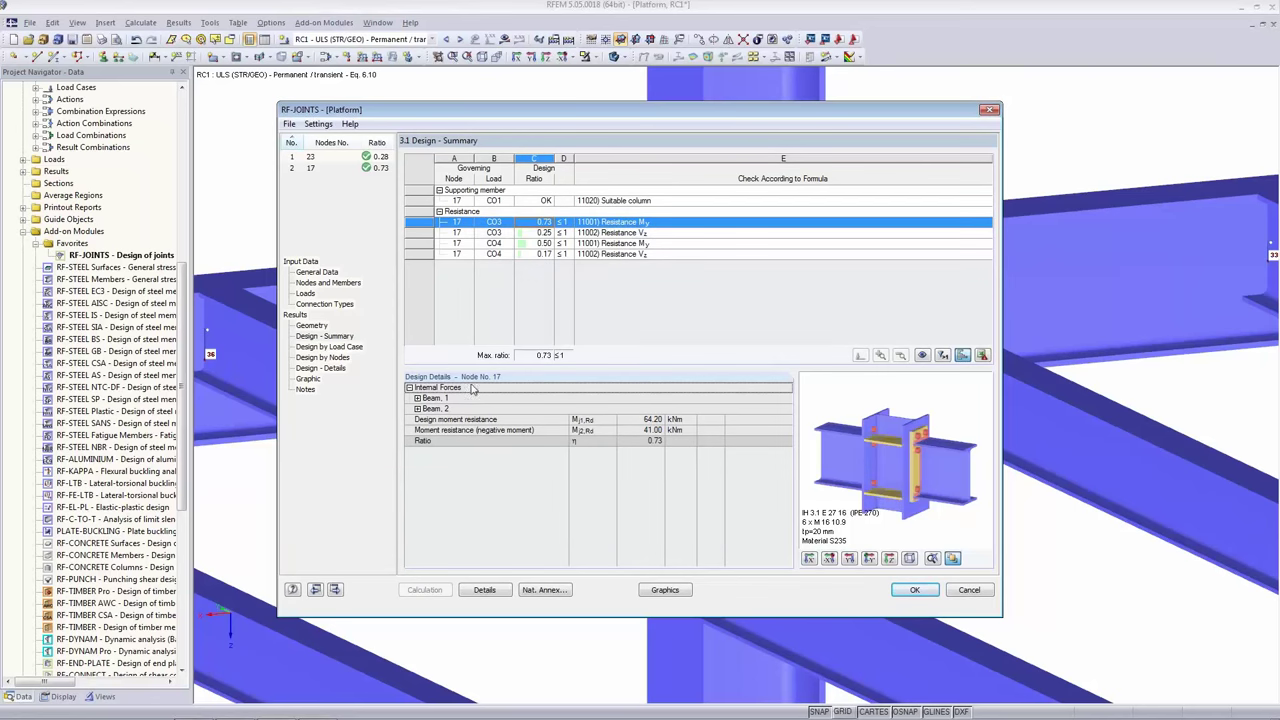
click(329, 347)
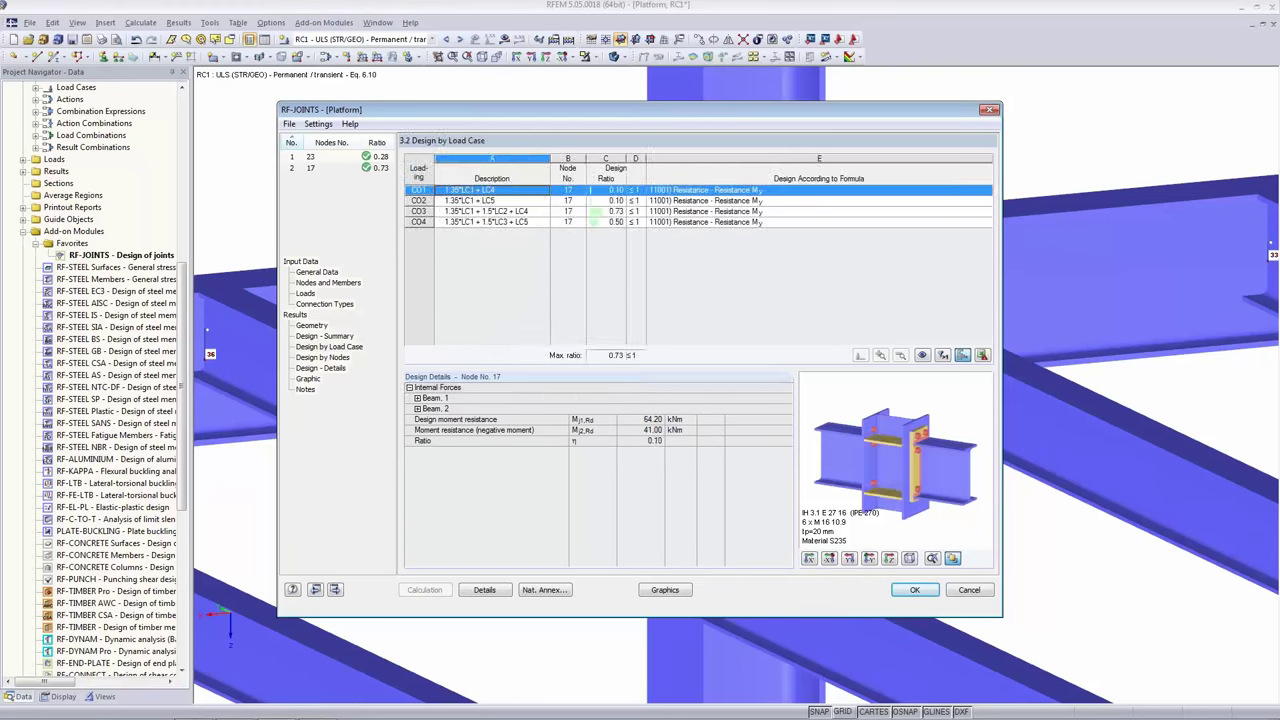
click(309, 379)
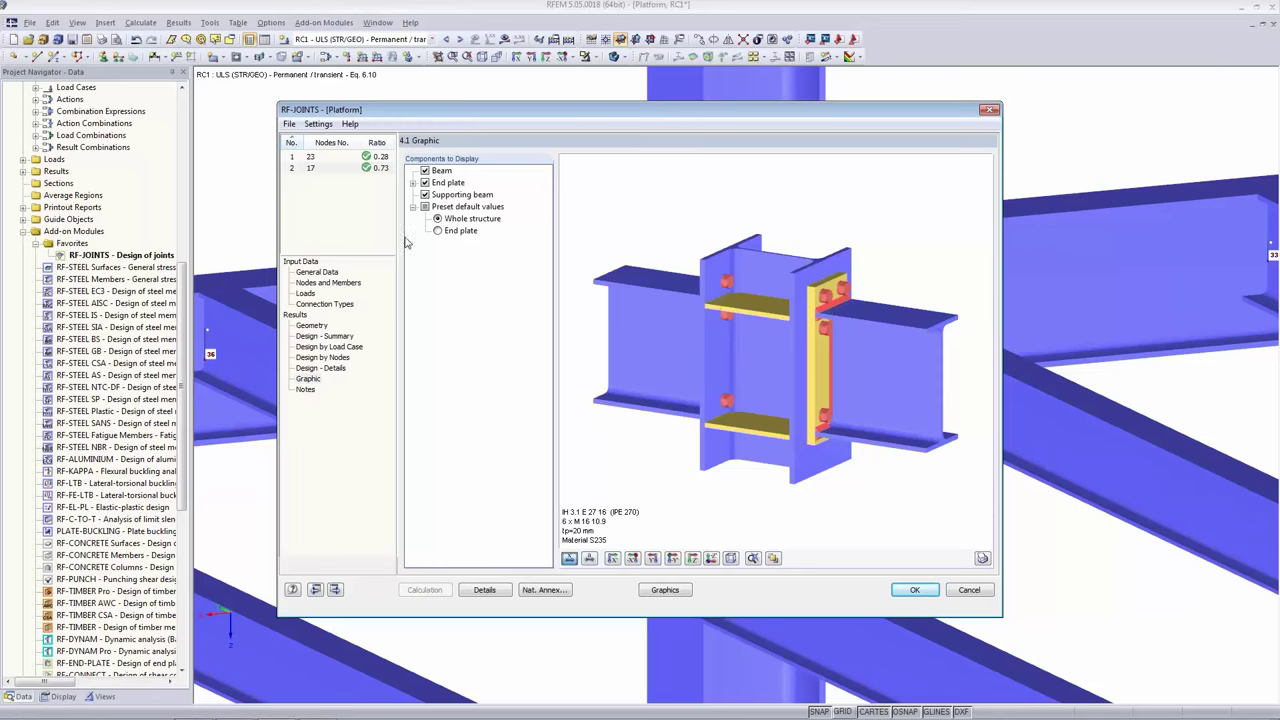
Display only the end plate, dimensioned 135.0 by 345.0 with its bolt spacings.
click(412, 183)
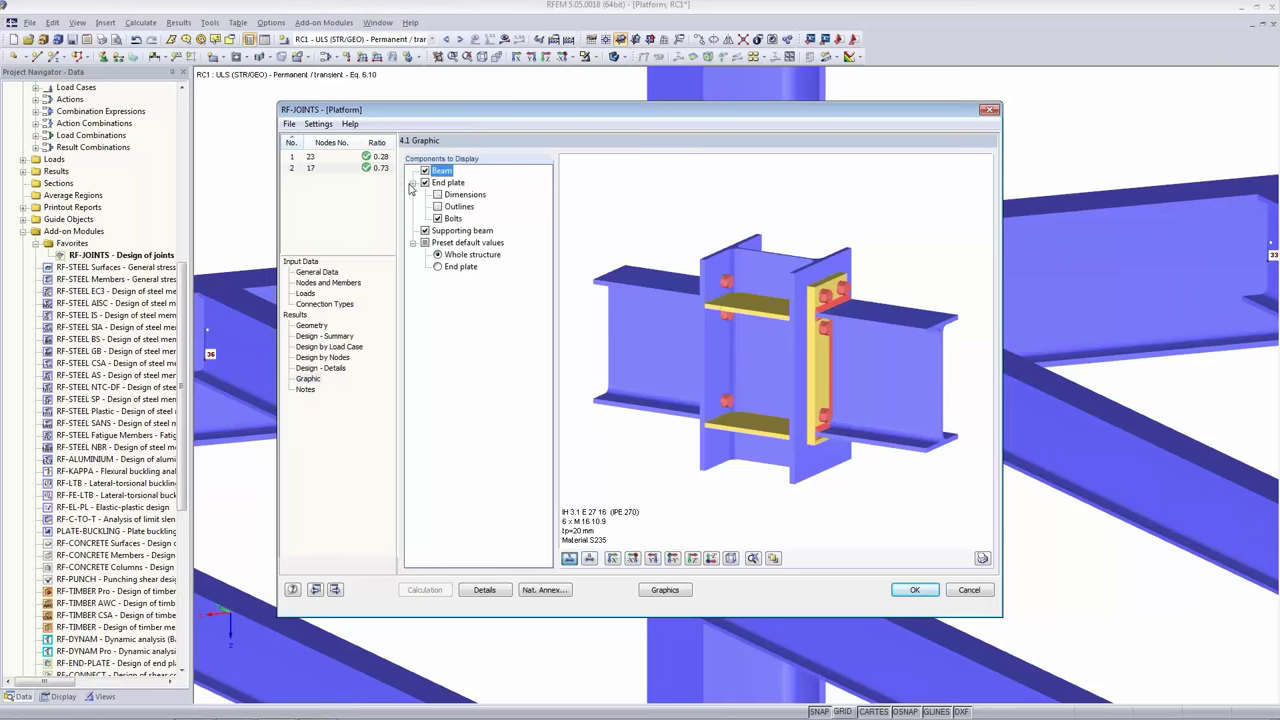
click(437, 195)
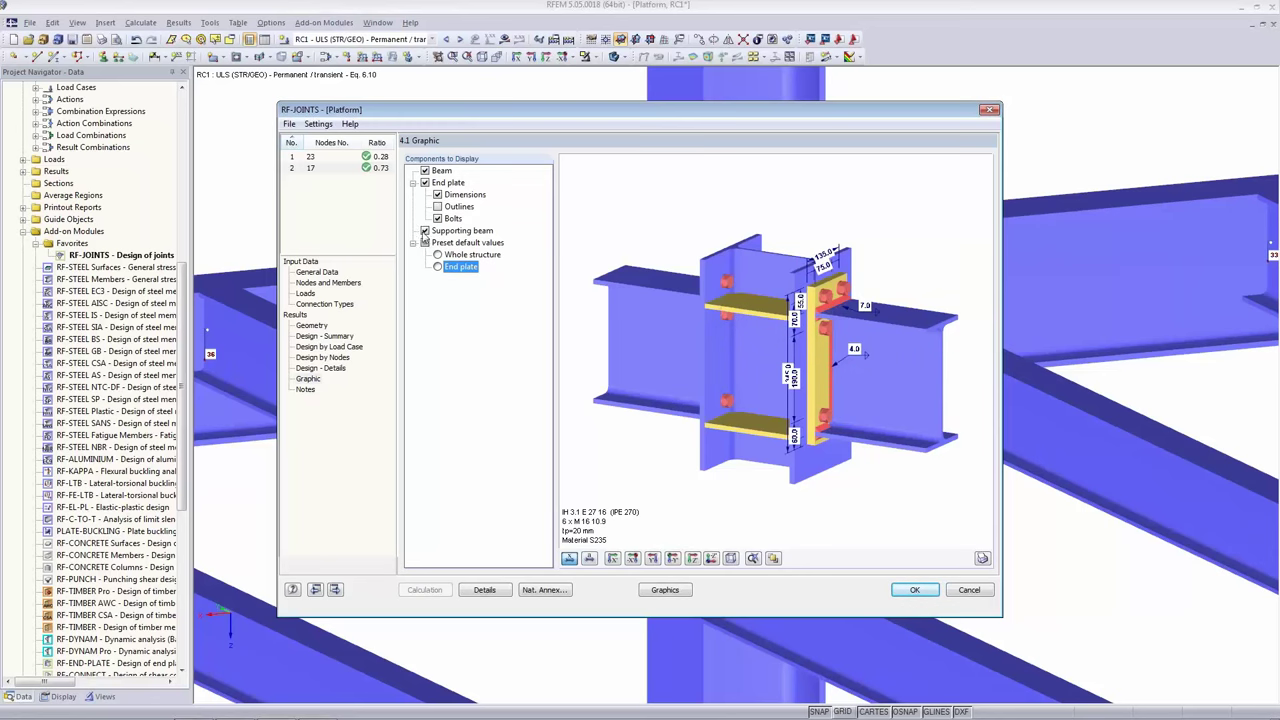
click(425, 171)
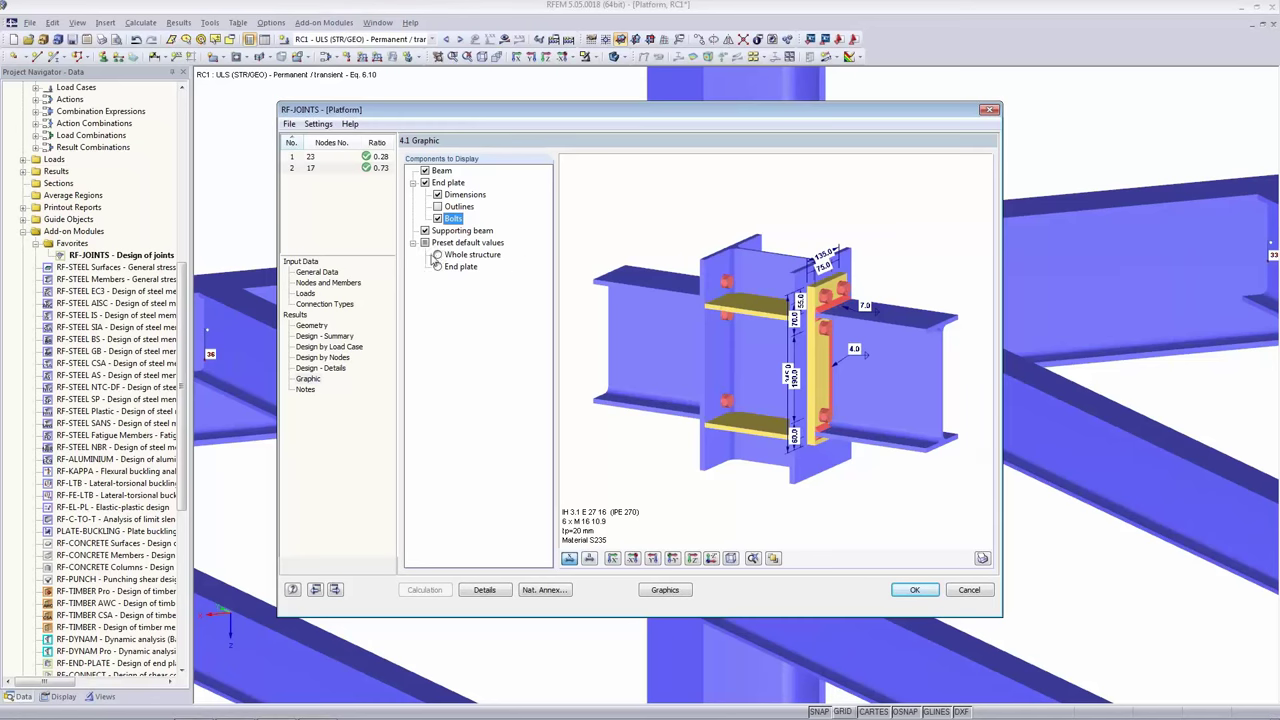
click(437, 255)
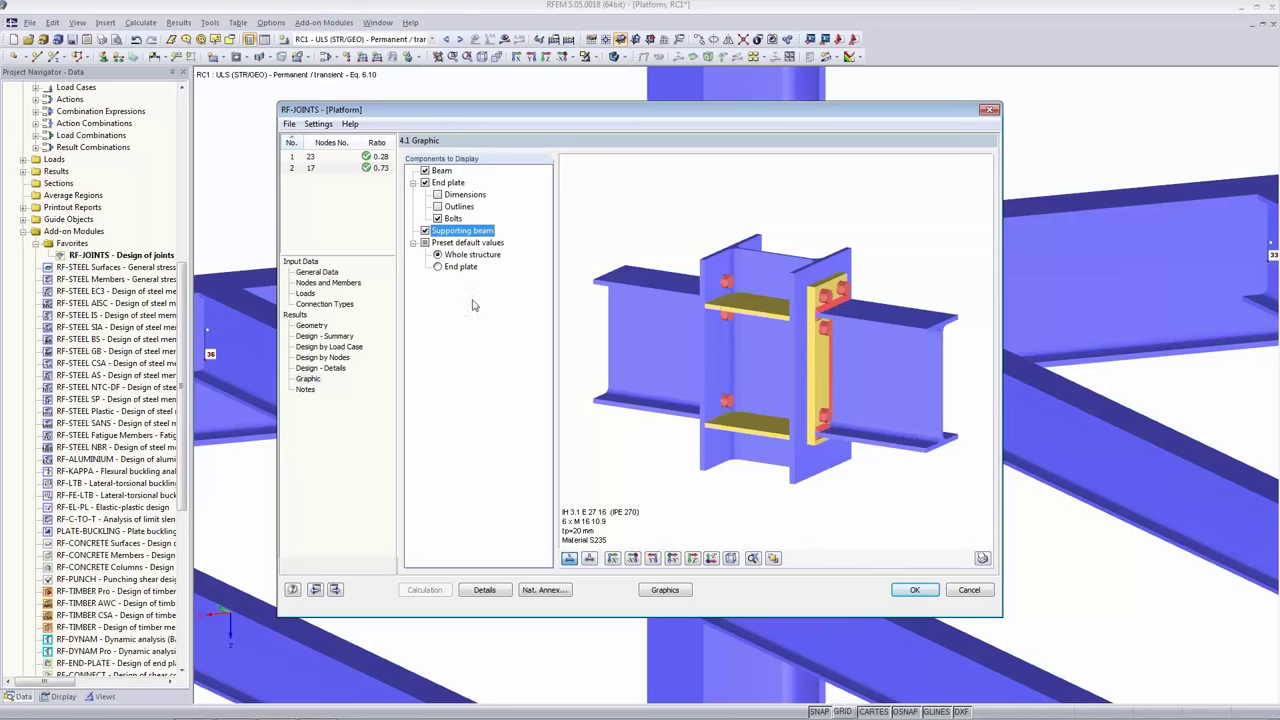
click(437, 267)
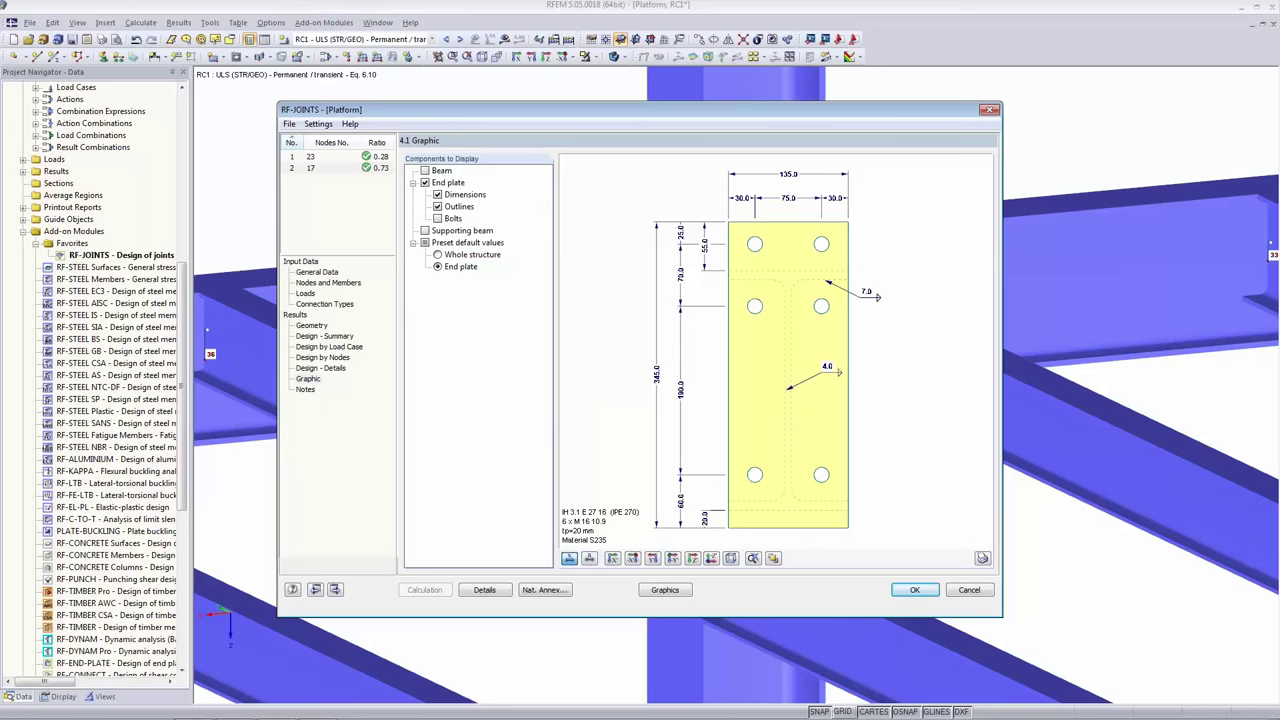
Apply the Whole structure preset to show beams, end plate and bolts in 3-D.
click(308, 378)
click(437, 262)
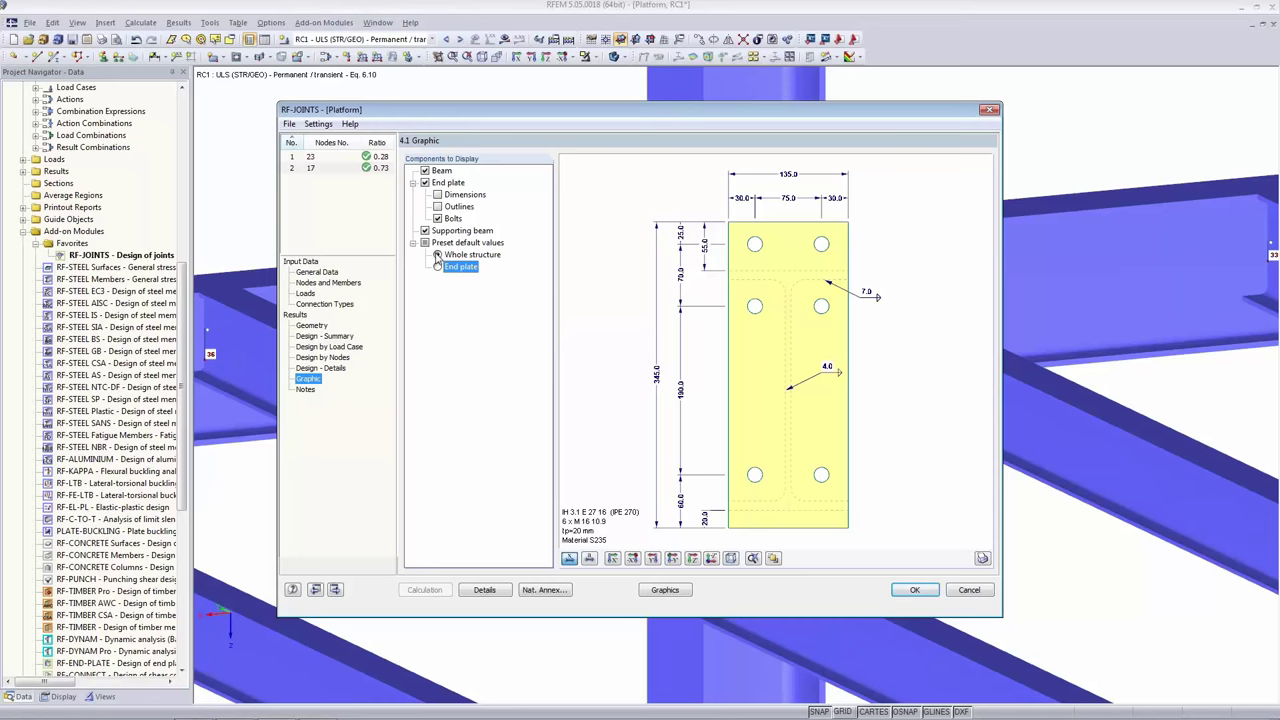
click(437, 255)
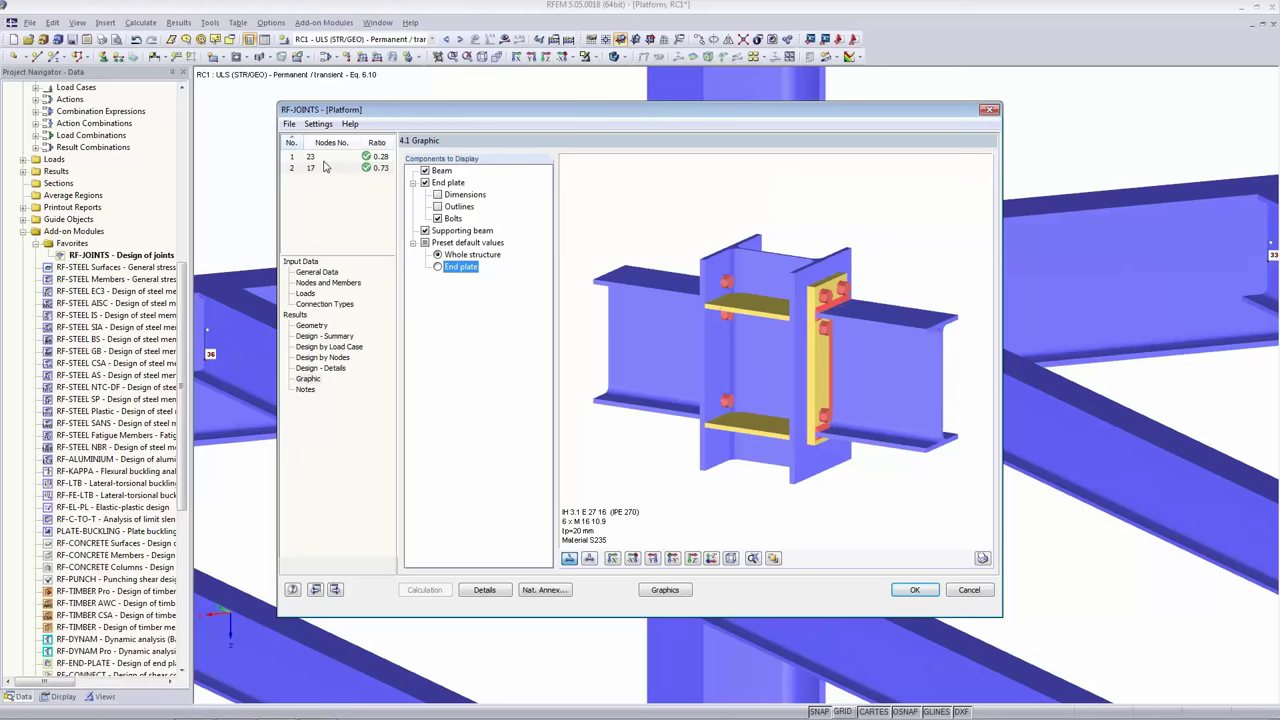
click(290, 124)
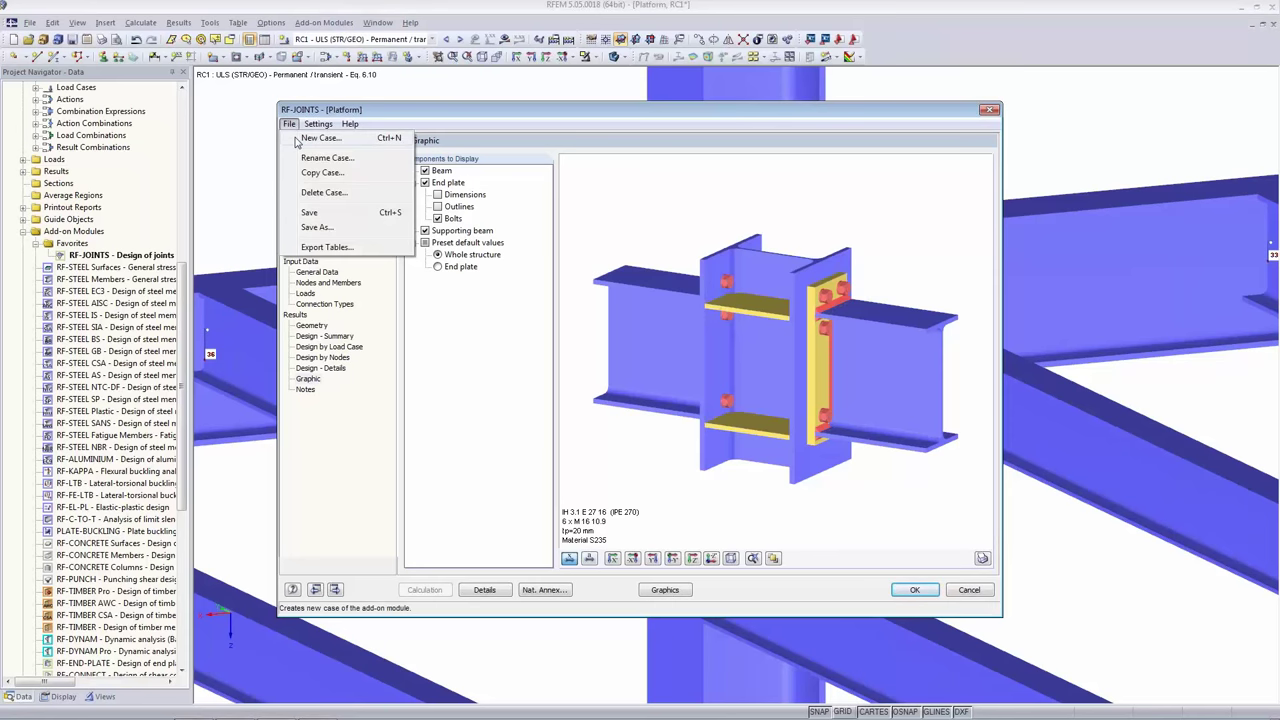
Create RF-JOINTS case 3 with the description 'Pinned: Web cleat'.
click(297, 142)
click(626, 357)
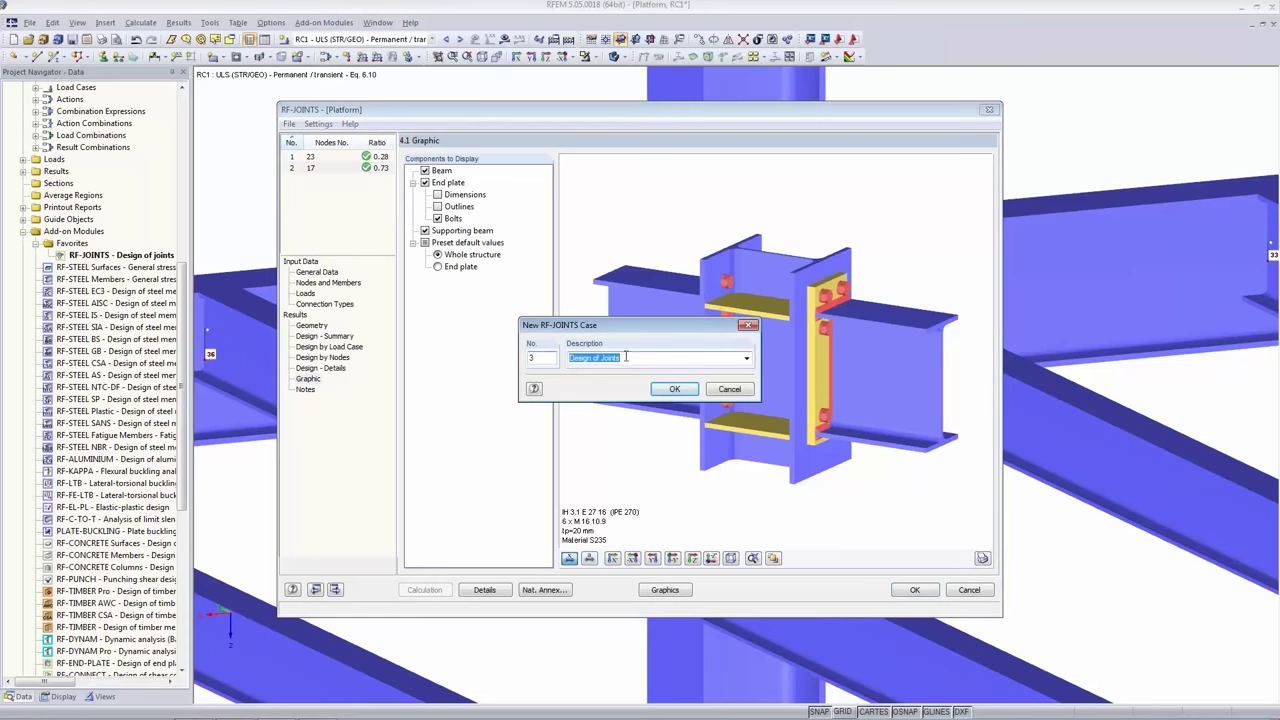
text(Pinned: Web cleat)
click(668, 392)
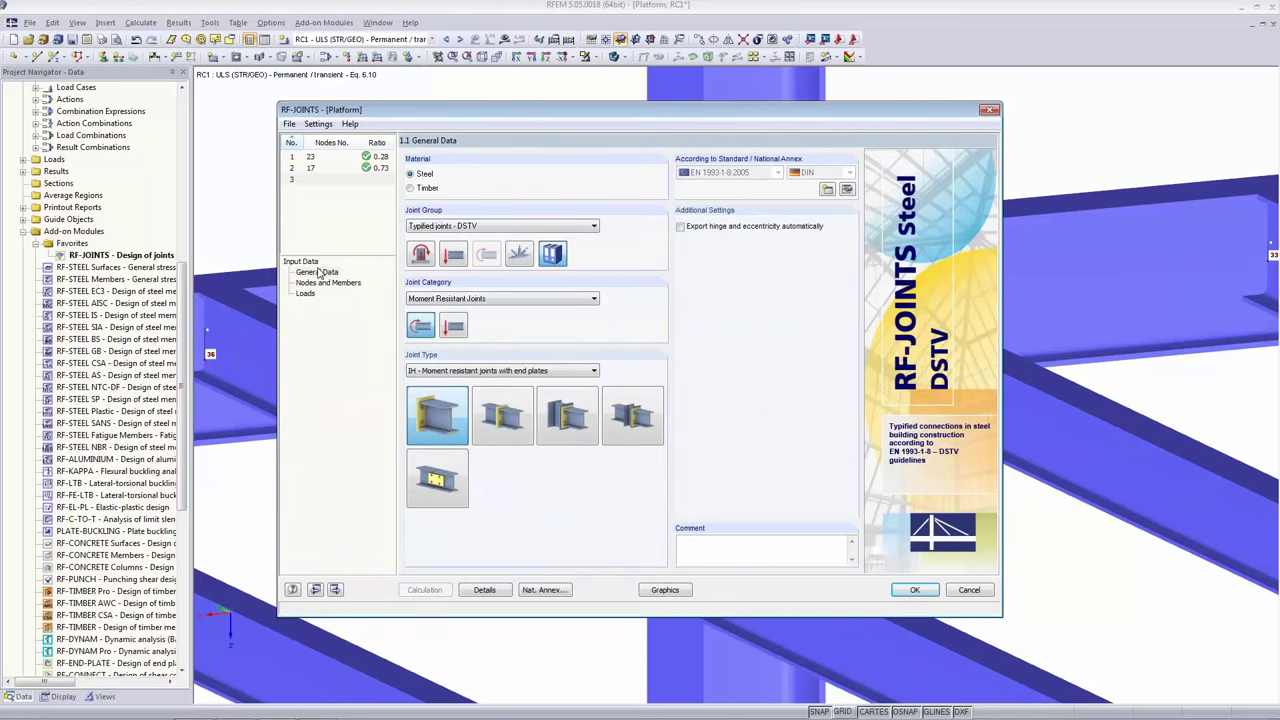
Choose the Pinned Joints group and keep the Beam to Column category for case 3.
click(463, 227)
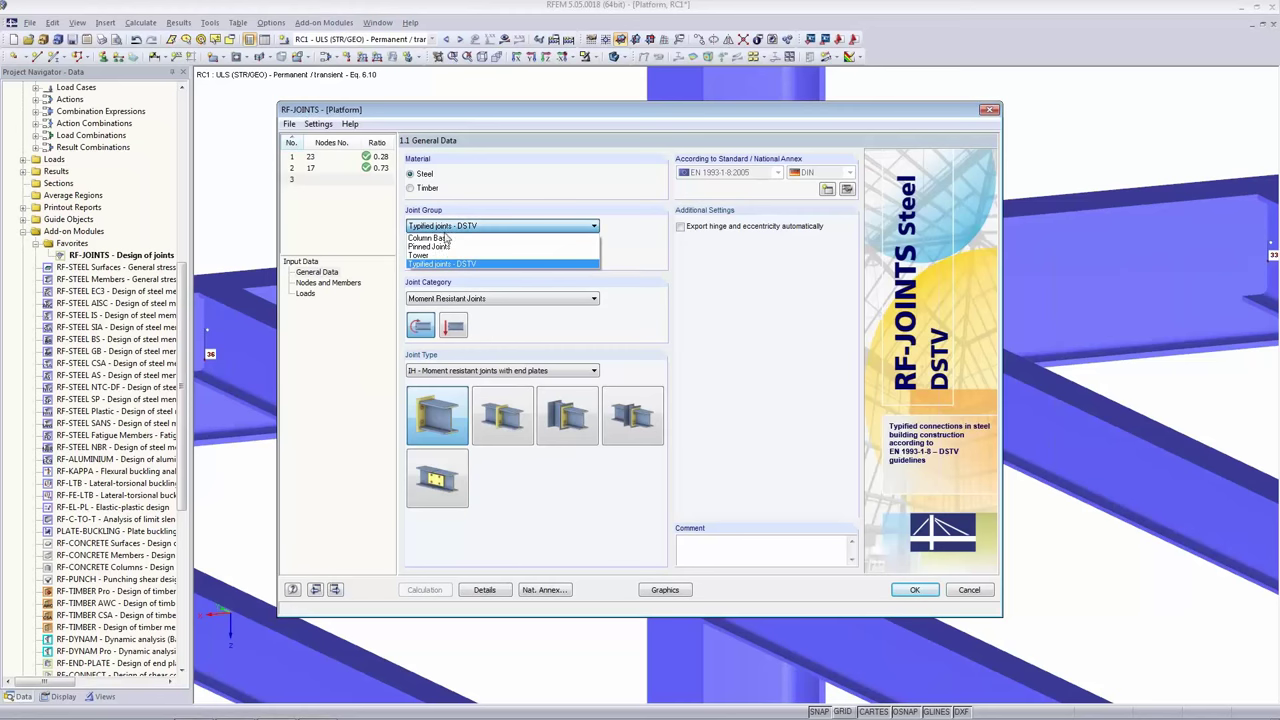
click(454, 247)
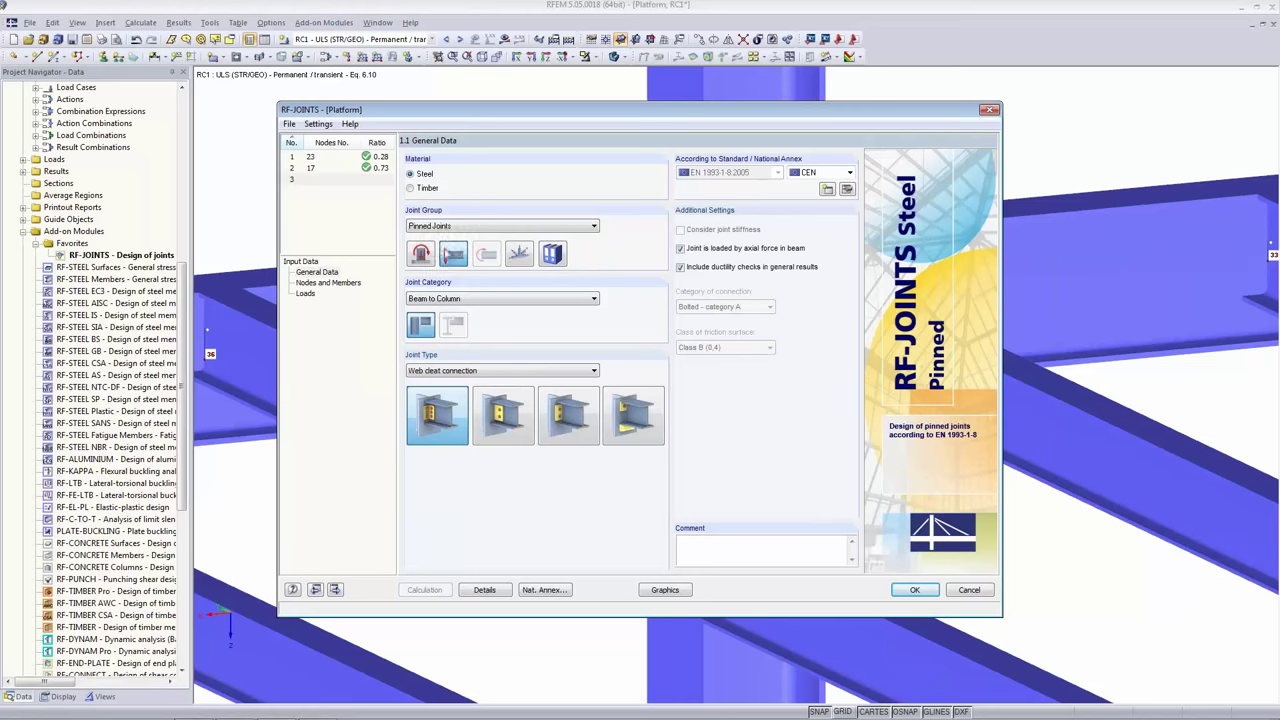
click(430, 299)
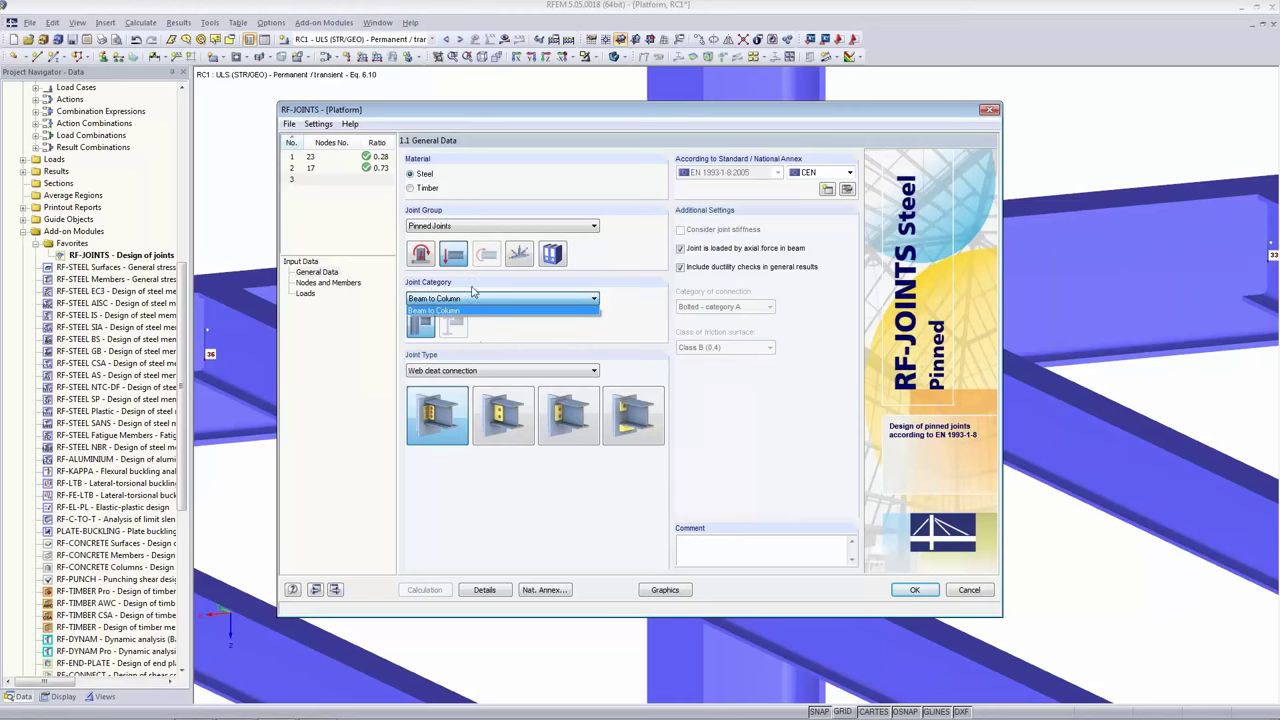
click(480, 310)
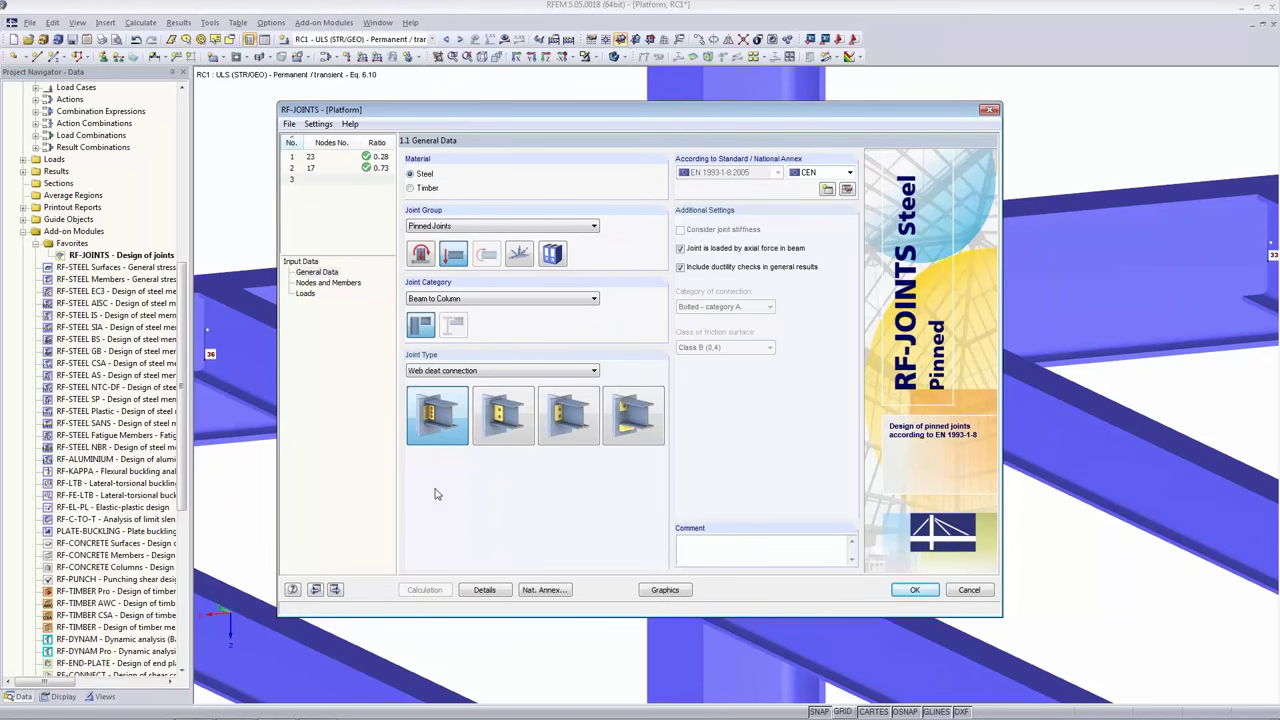
click(426, 372)
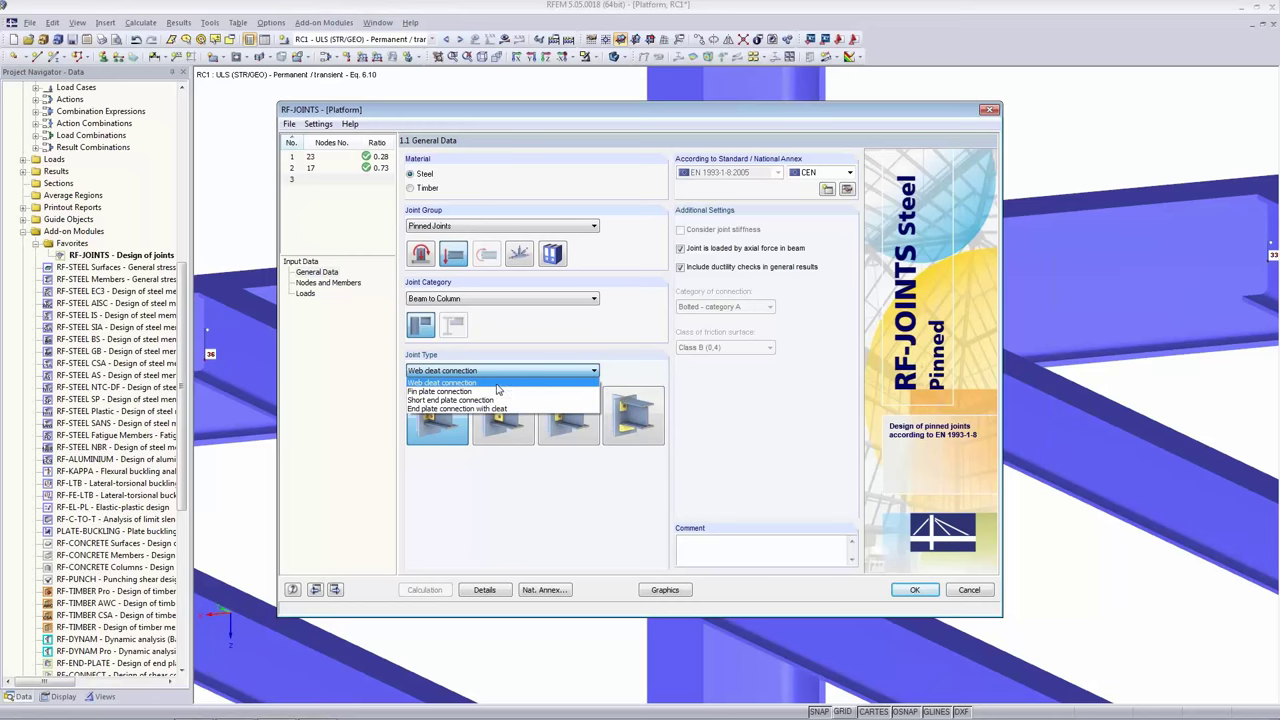
Leave Web cleat connection selected as case 3's joint type.
click(497, 384)
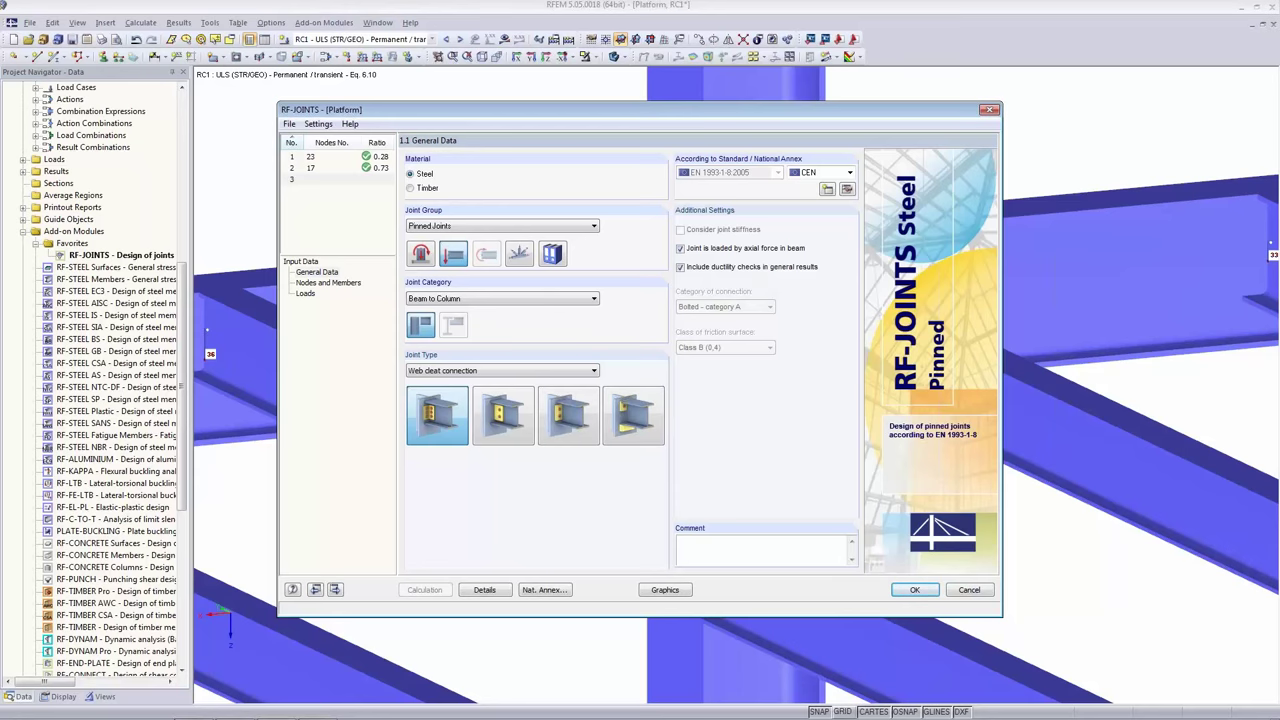
Pick node 17 as case 3's joint location, accepting the default connection geometry.
click(329, 284)
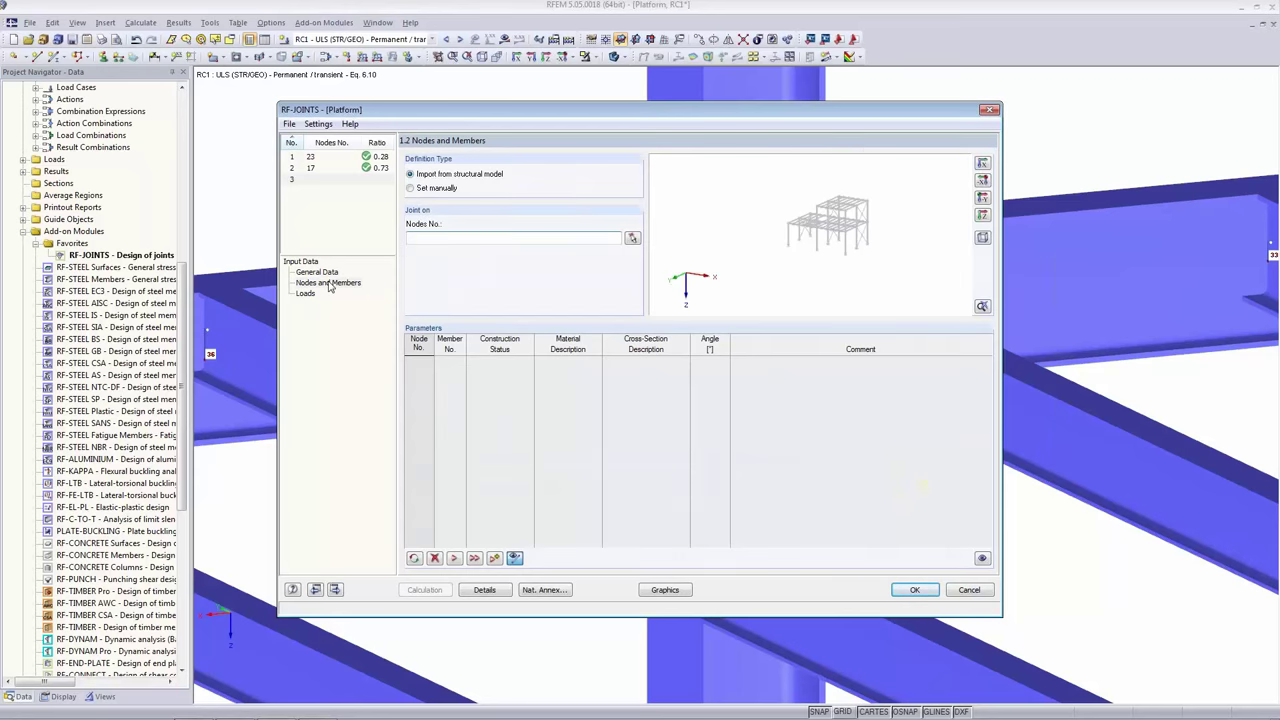
drag(535, 108, 763, 393)
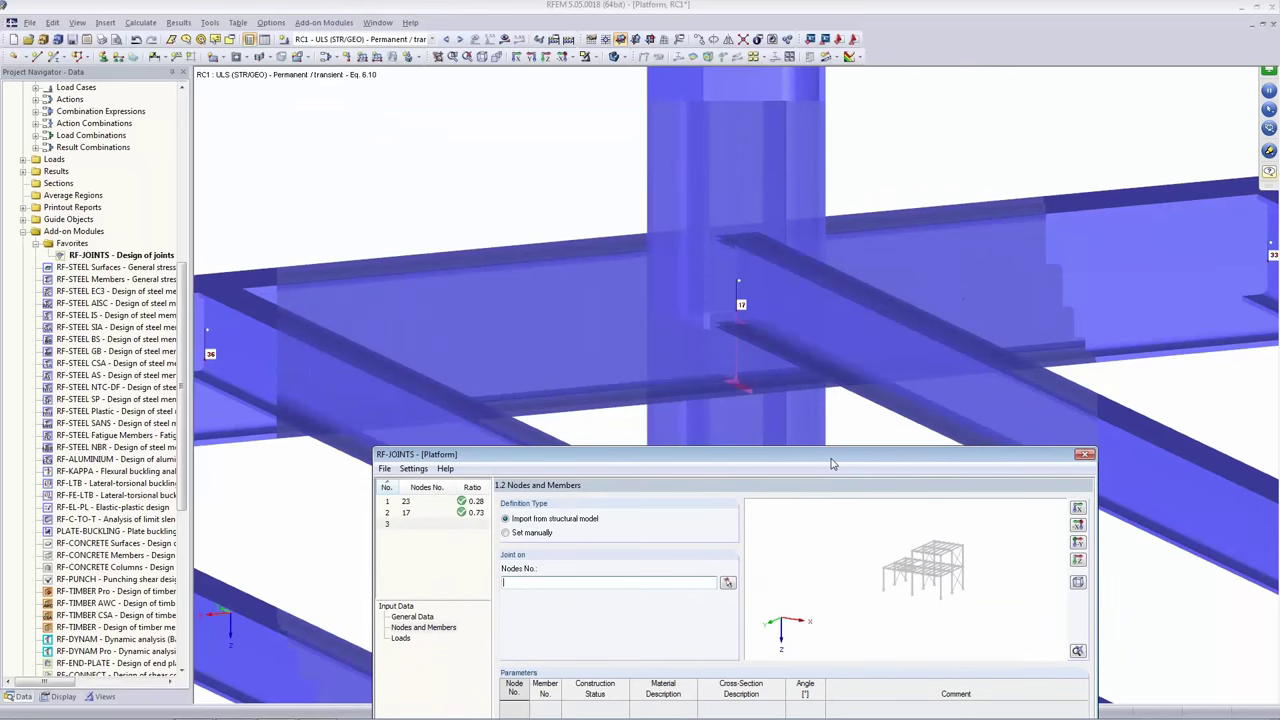
drag(831, 460, 523, 155)
click(421, 279)
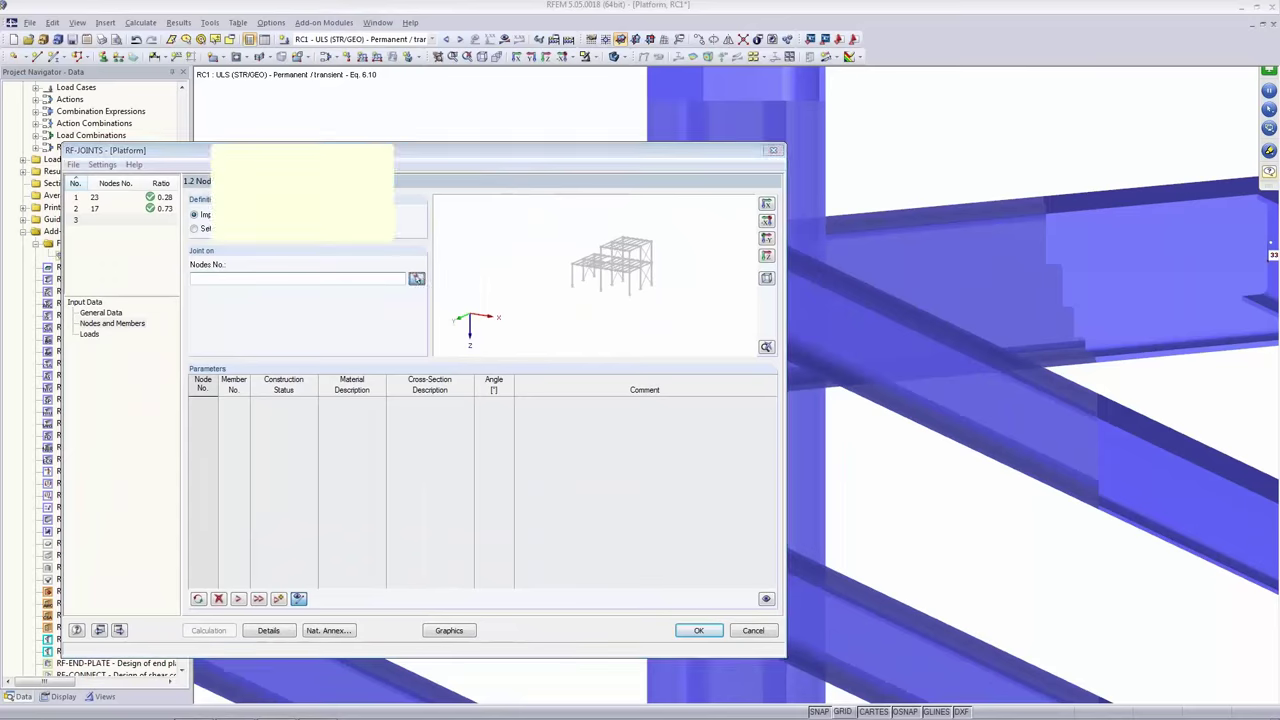
click(740, 305)
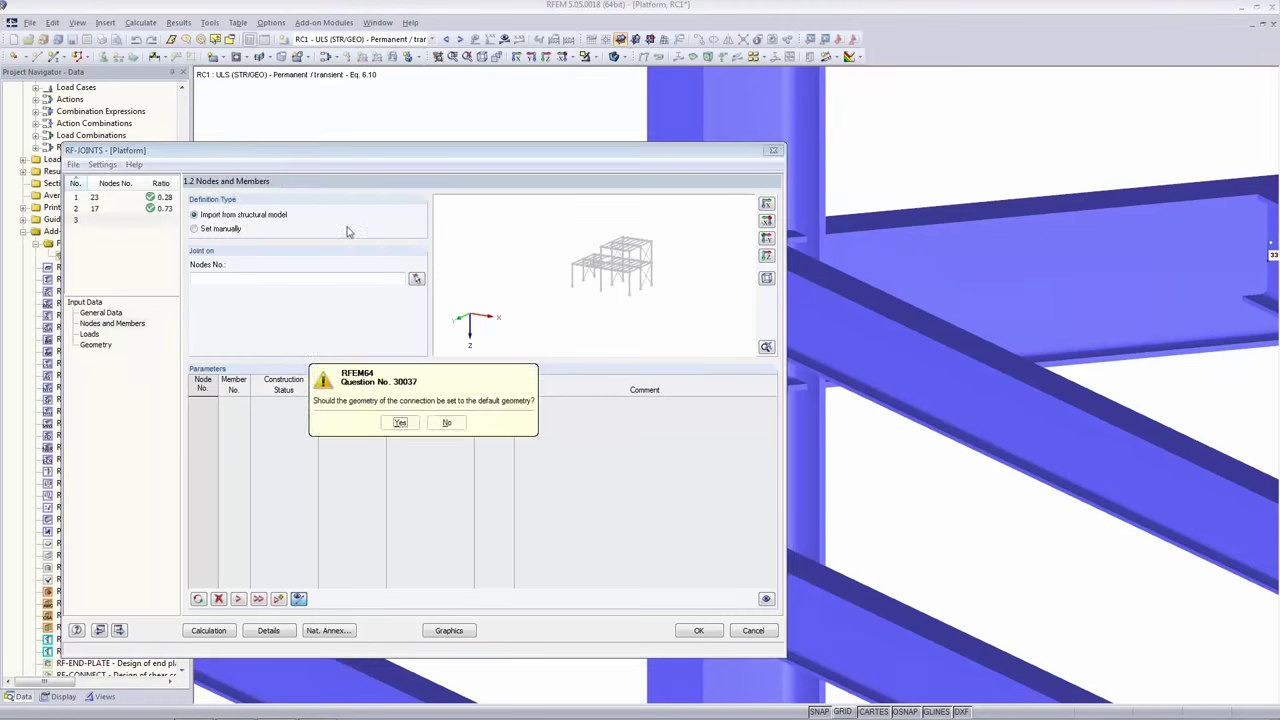
click(400, 422)
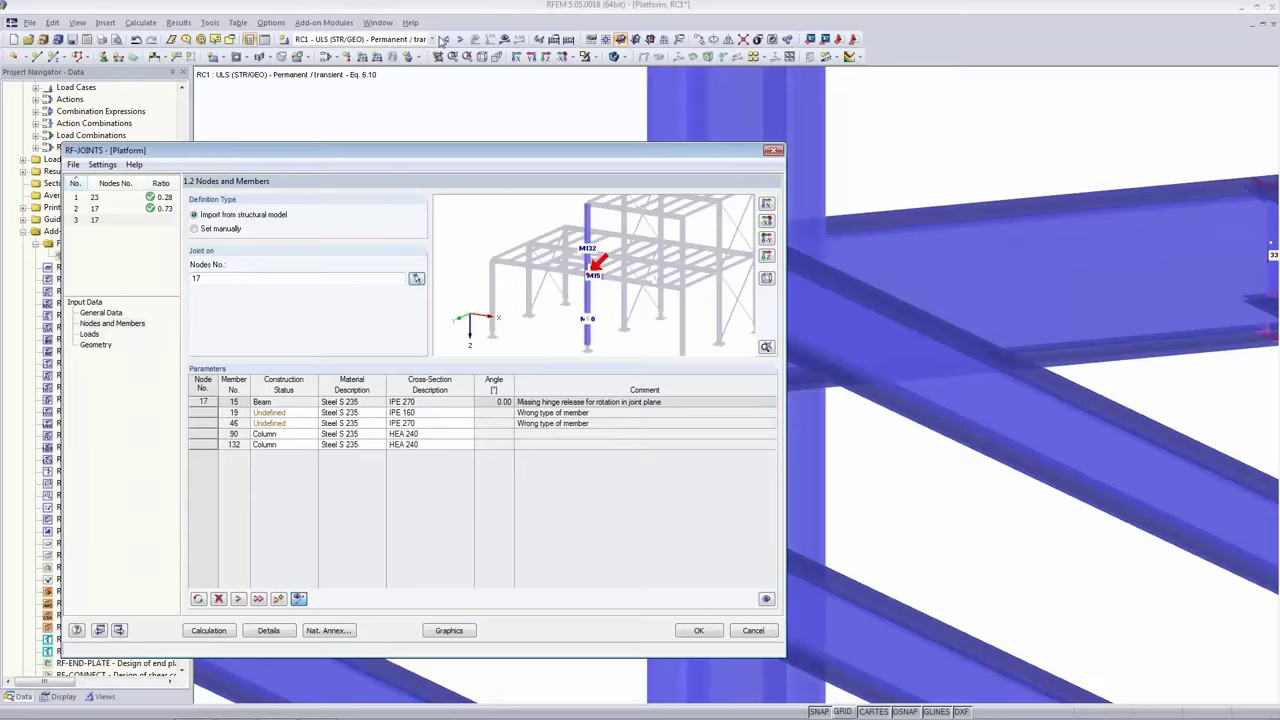
Remove members 15 and 19 from the joint, leaving members 46, 90 and 132.
scroll(590, 285, up, 3)
scroll(572, 282, up, 5)
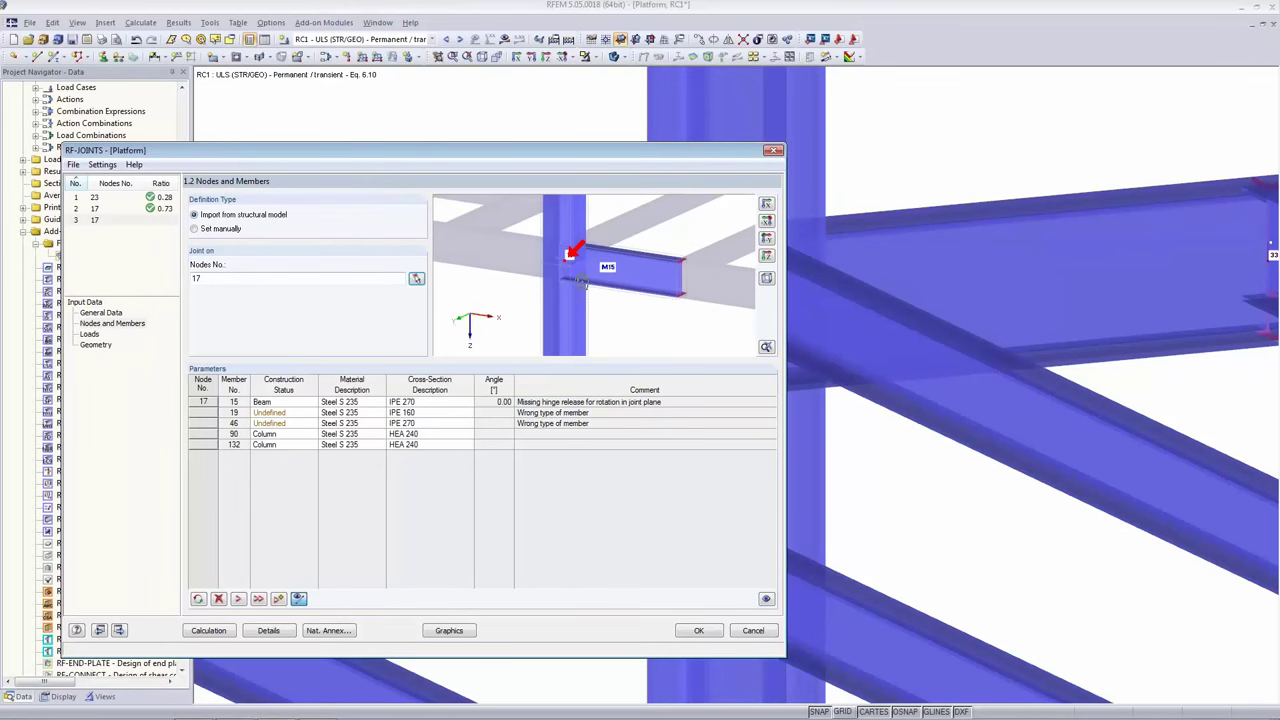
middle_drag(581, 281, 553, 309)
scroll(557, 316, up, 2)
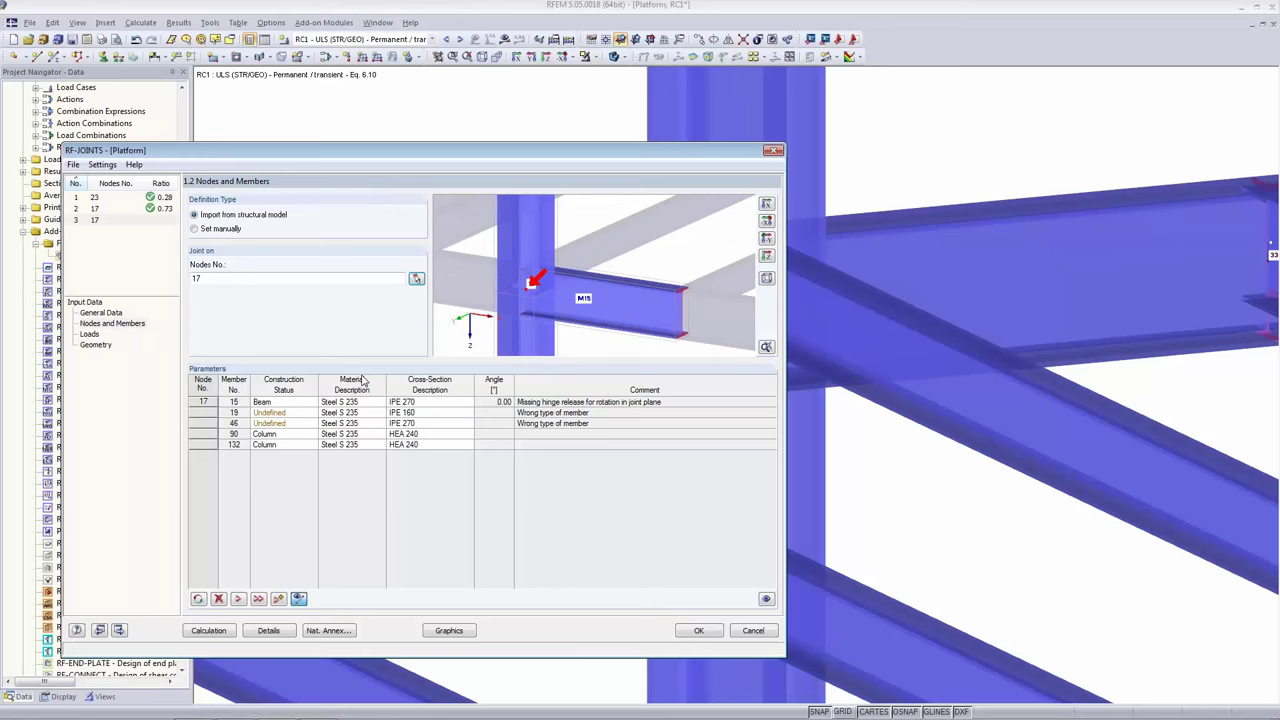
click(296, 404)
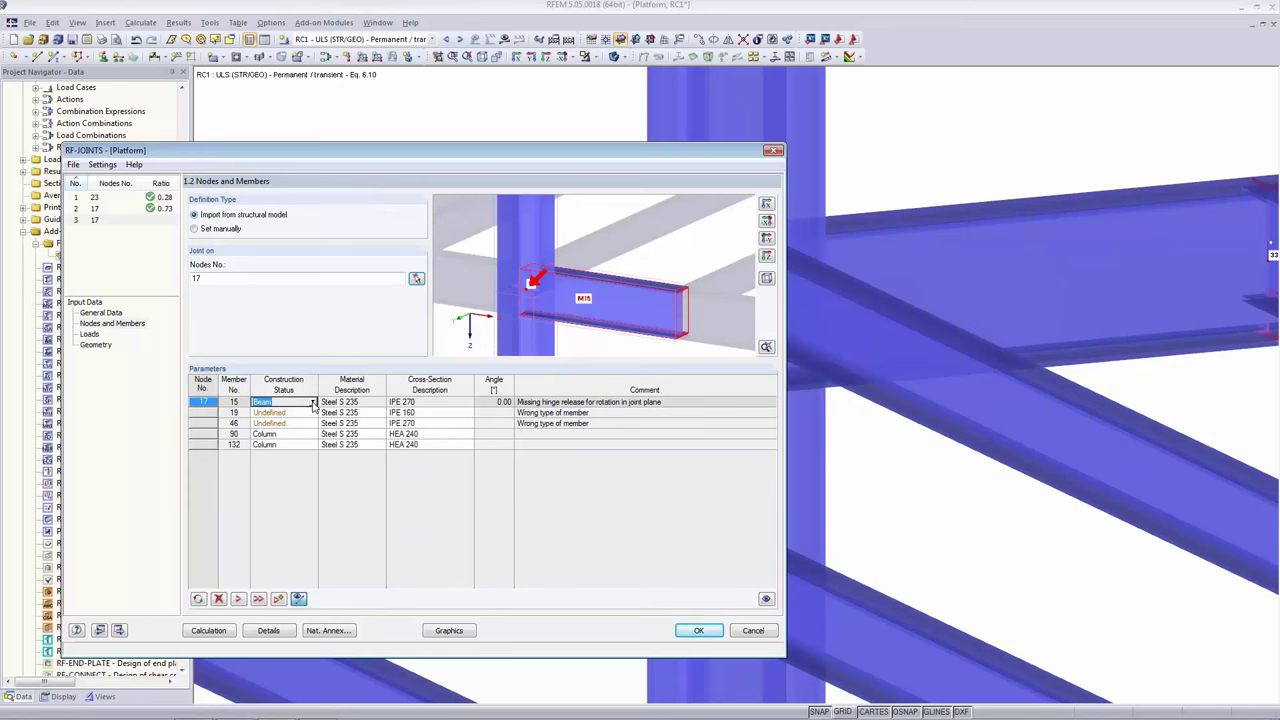
click(313, 402)
click(299, 440)
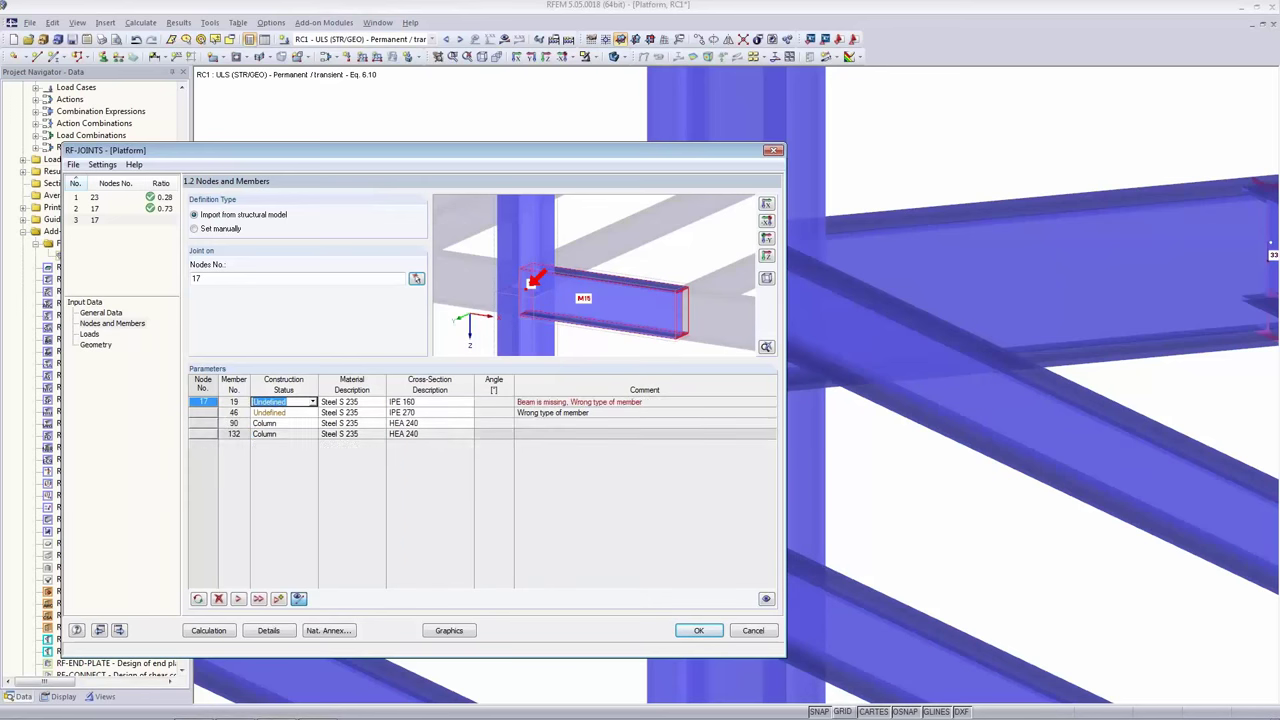
click(313, 403)
click(291, 436)
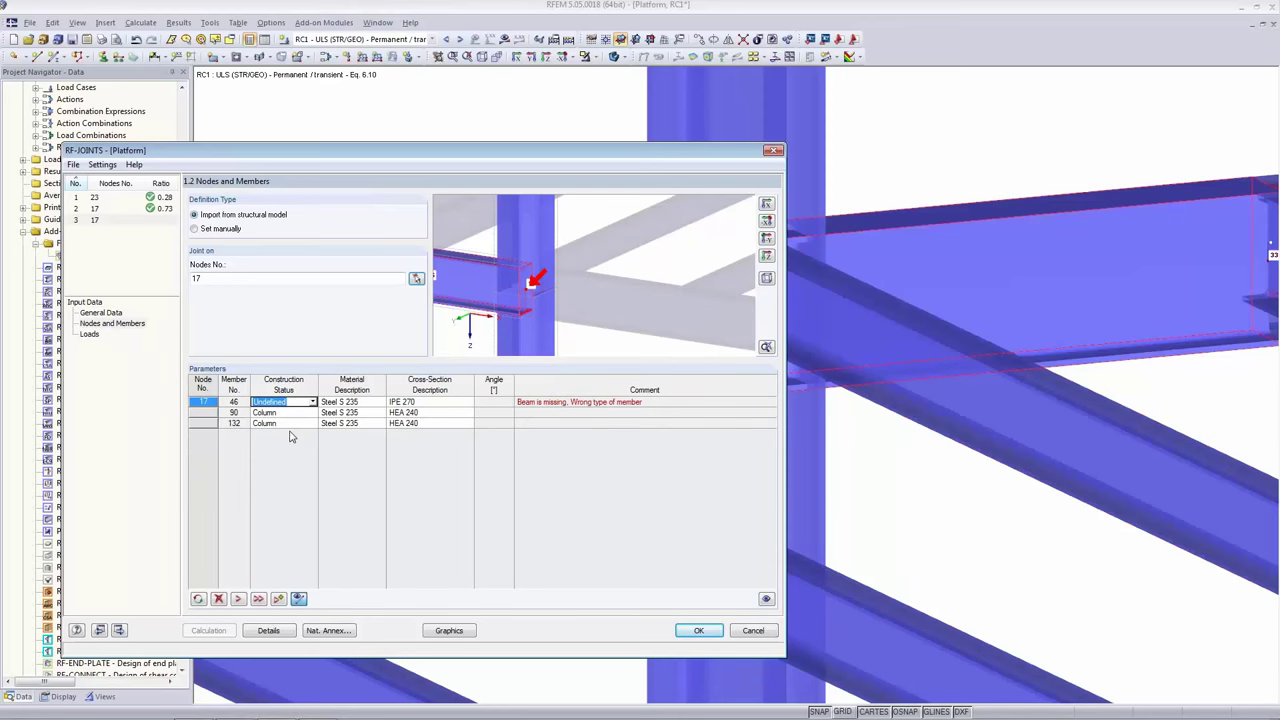
click(114, 314)
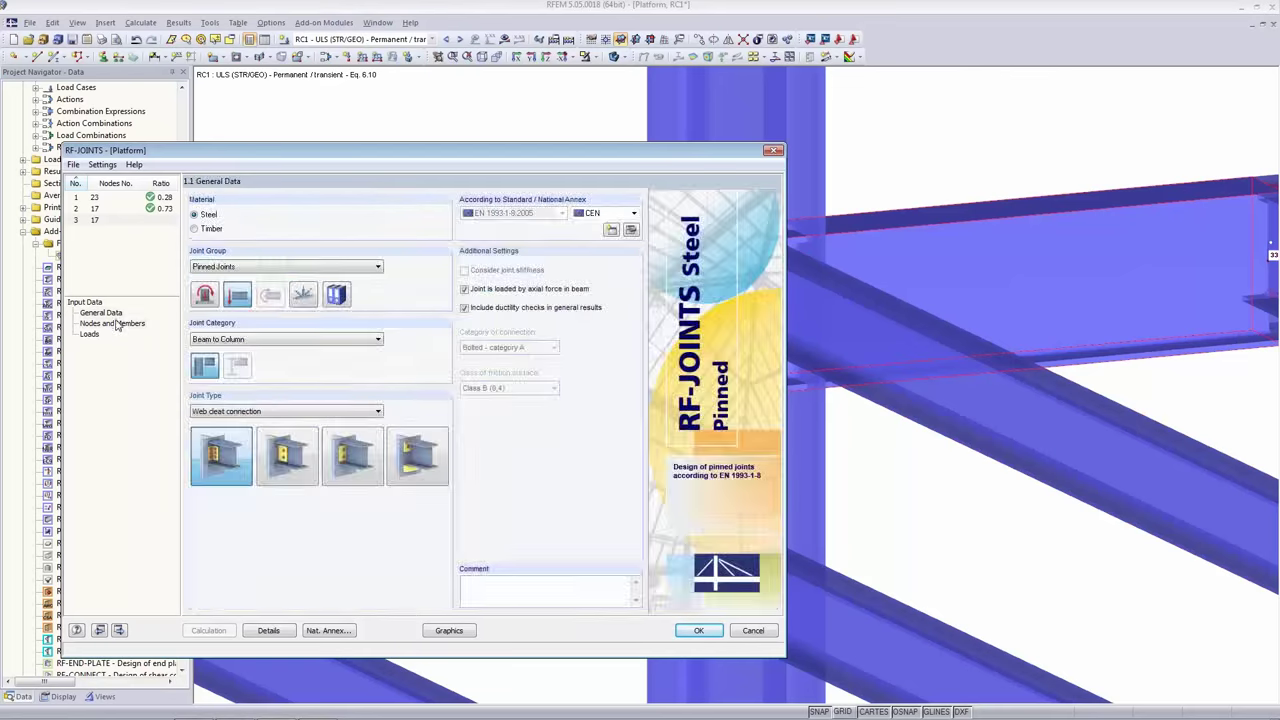
click(114, 324)
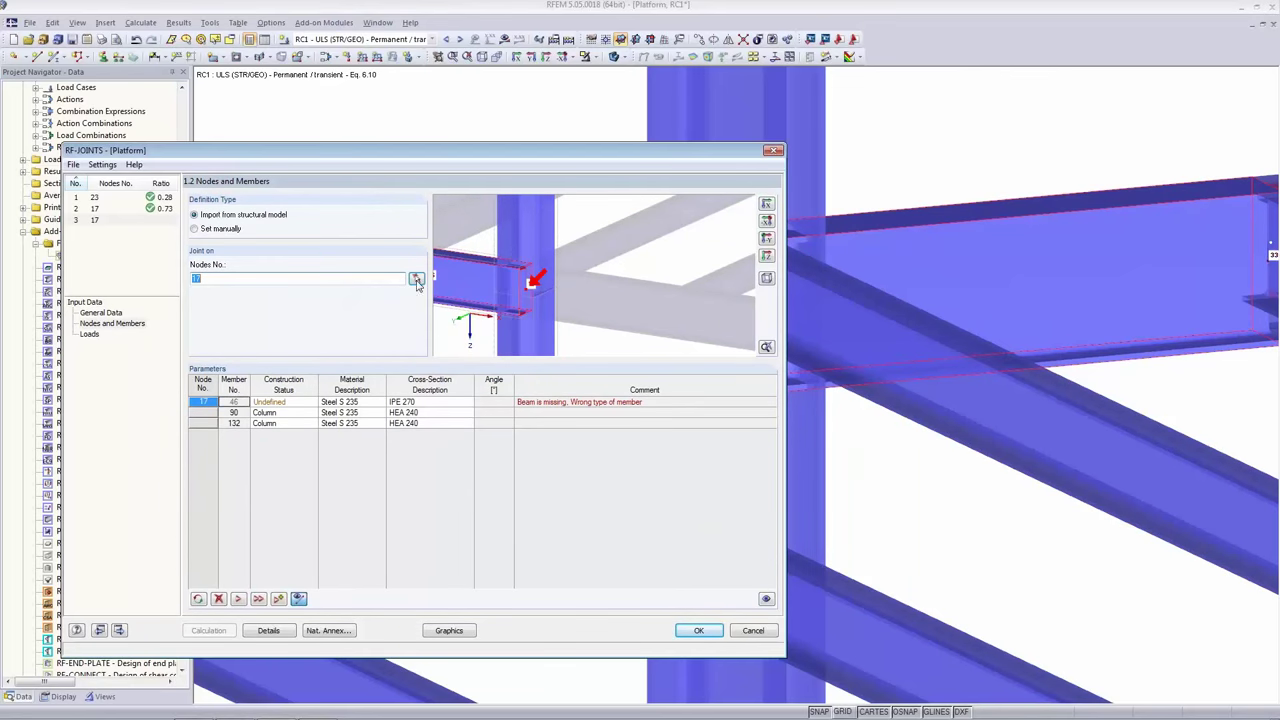
click(306, 280)
click(416, 278)
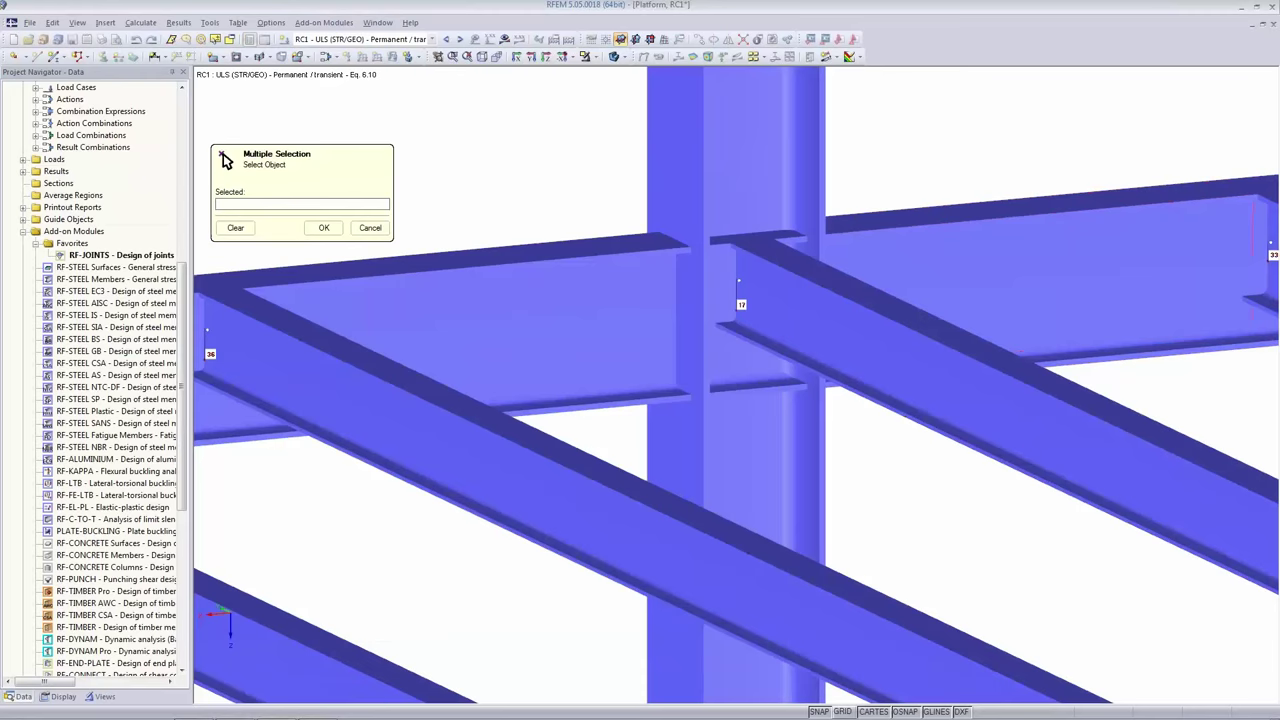
click(742, 310)
click(324, 228)
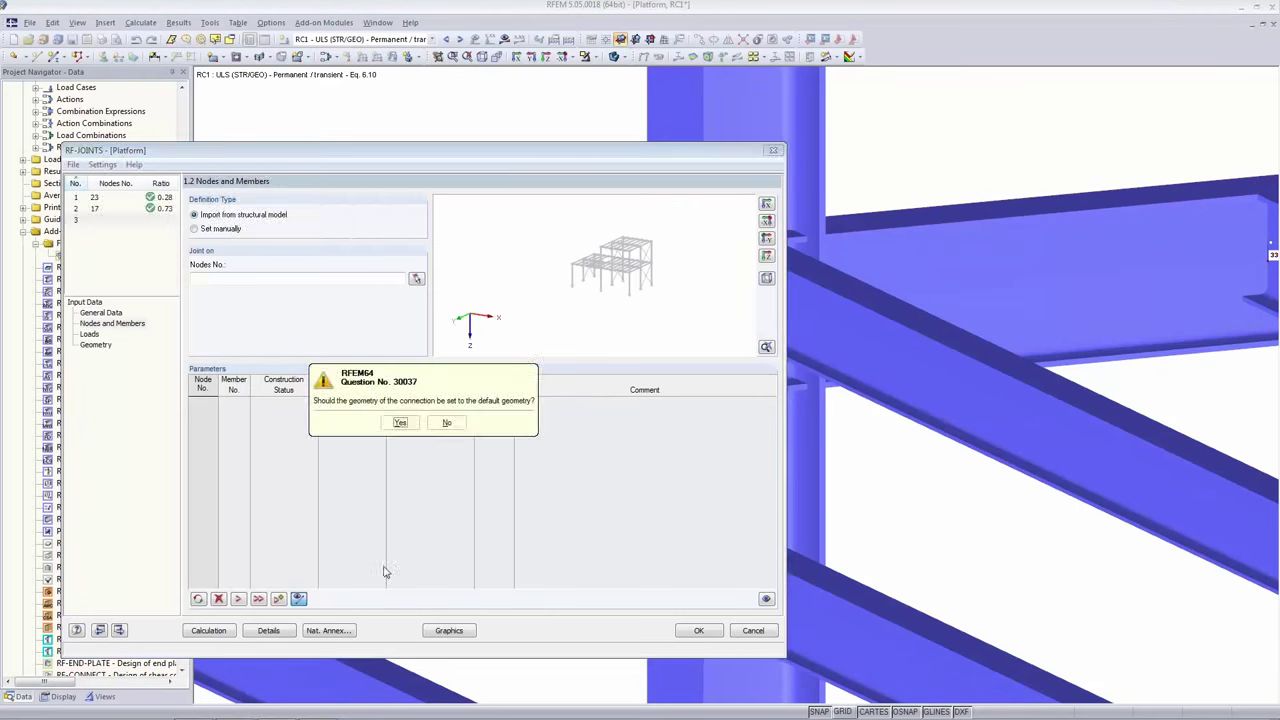
click(400, 422)
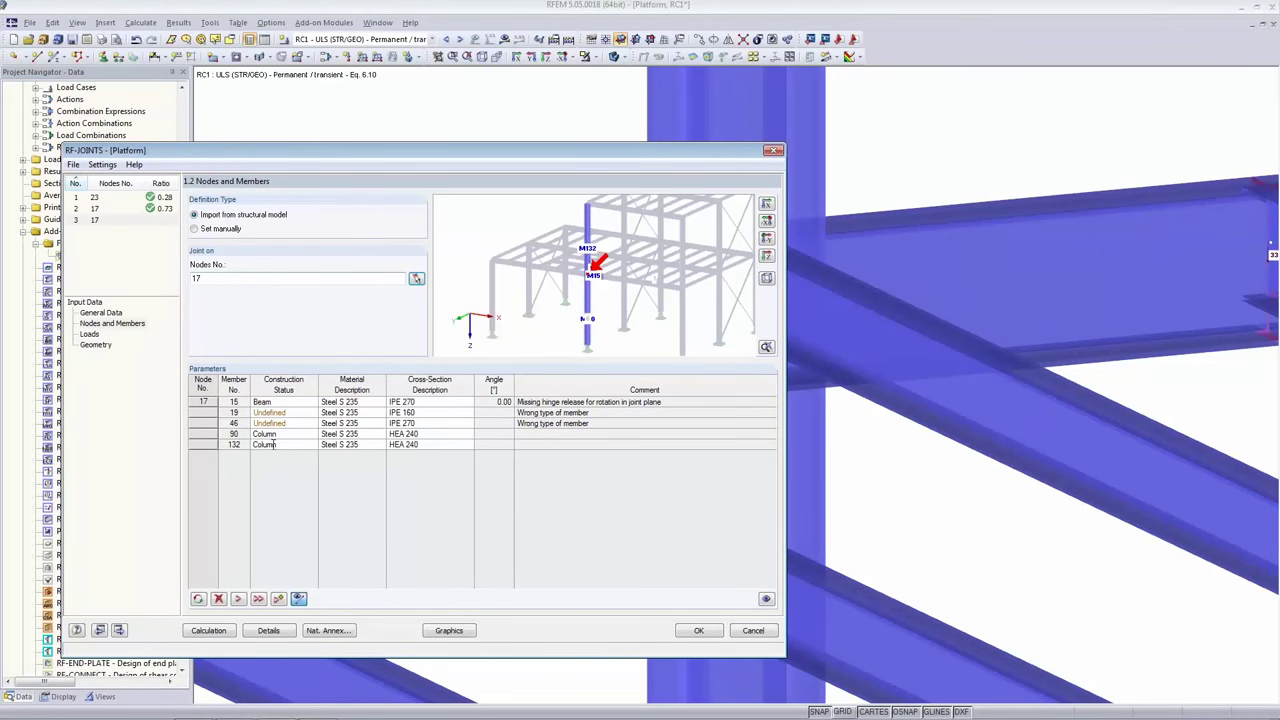
Set member 15 to Inactive and member 19 to Beam, accepting default geometry.
click(285, 403)
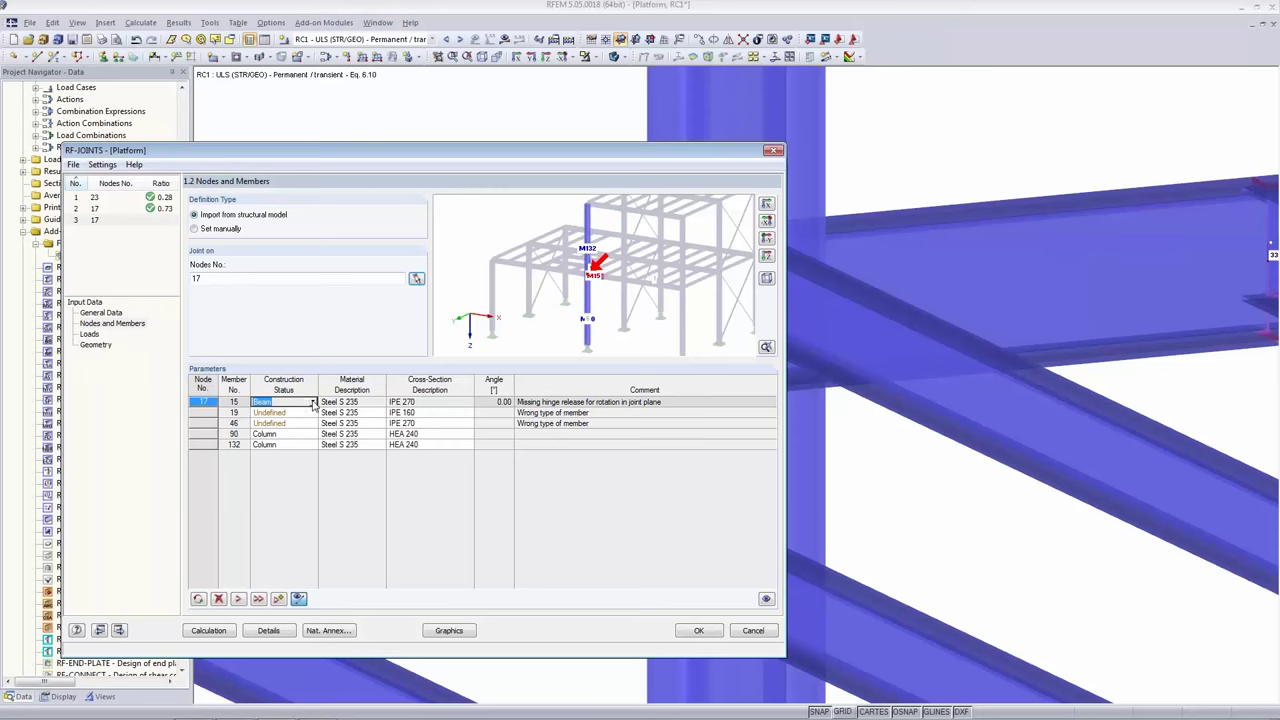
click(313, 402)
click(289, 423)
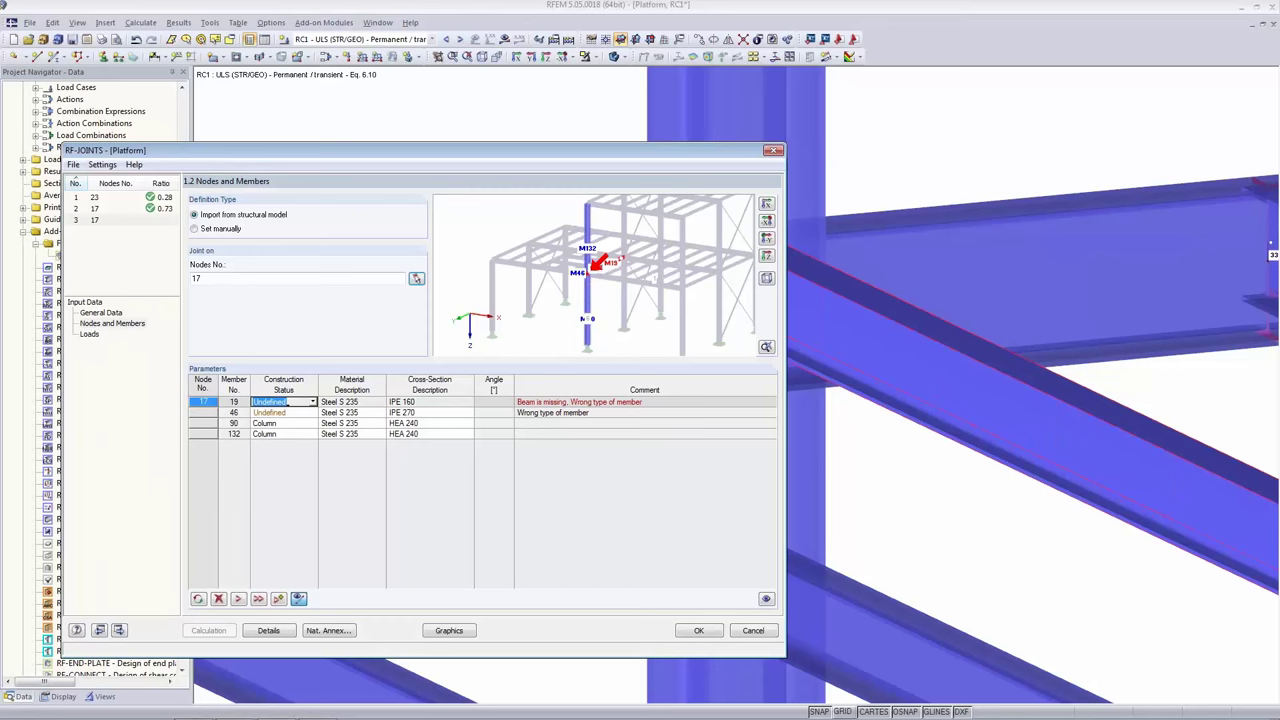
click(312, 401)
click(312, 414)
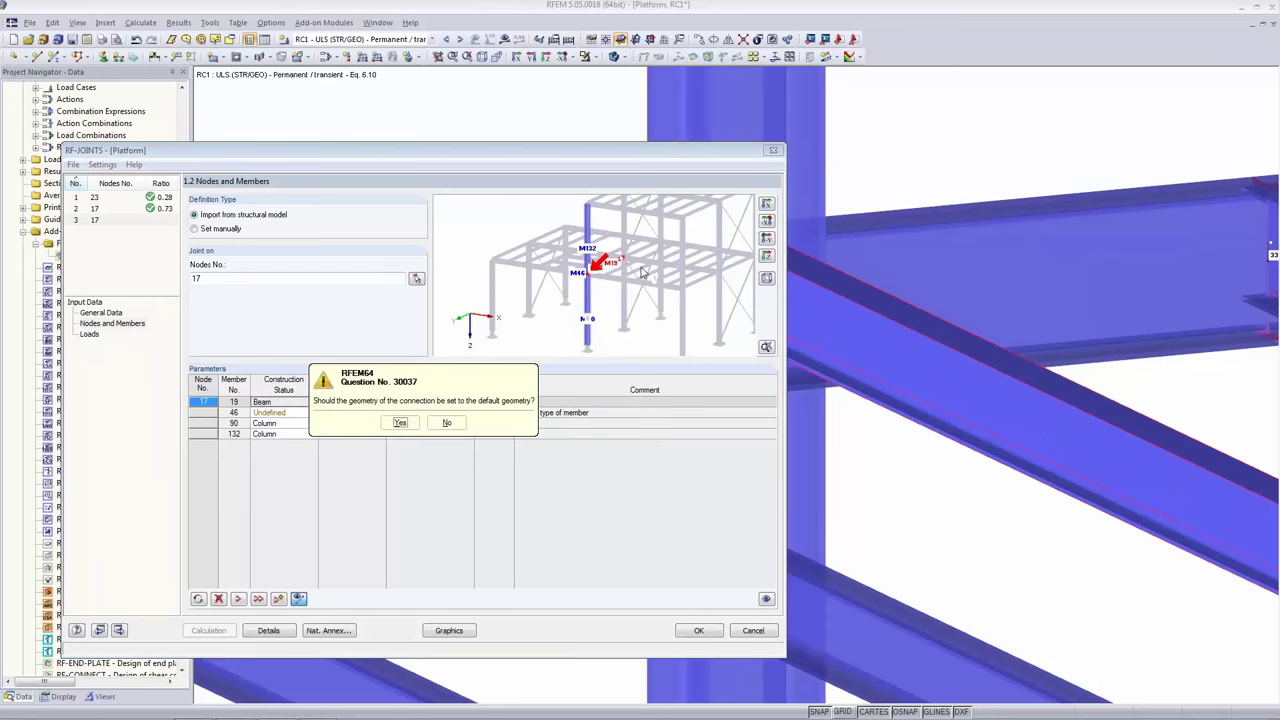
click(392, 425)
Set member 46 to Inactive, leaving columns 90 and 132, and go to Loads.
scroll(579, 283, up, 4)
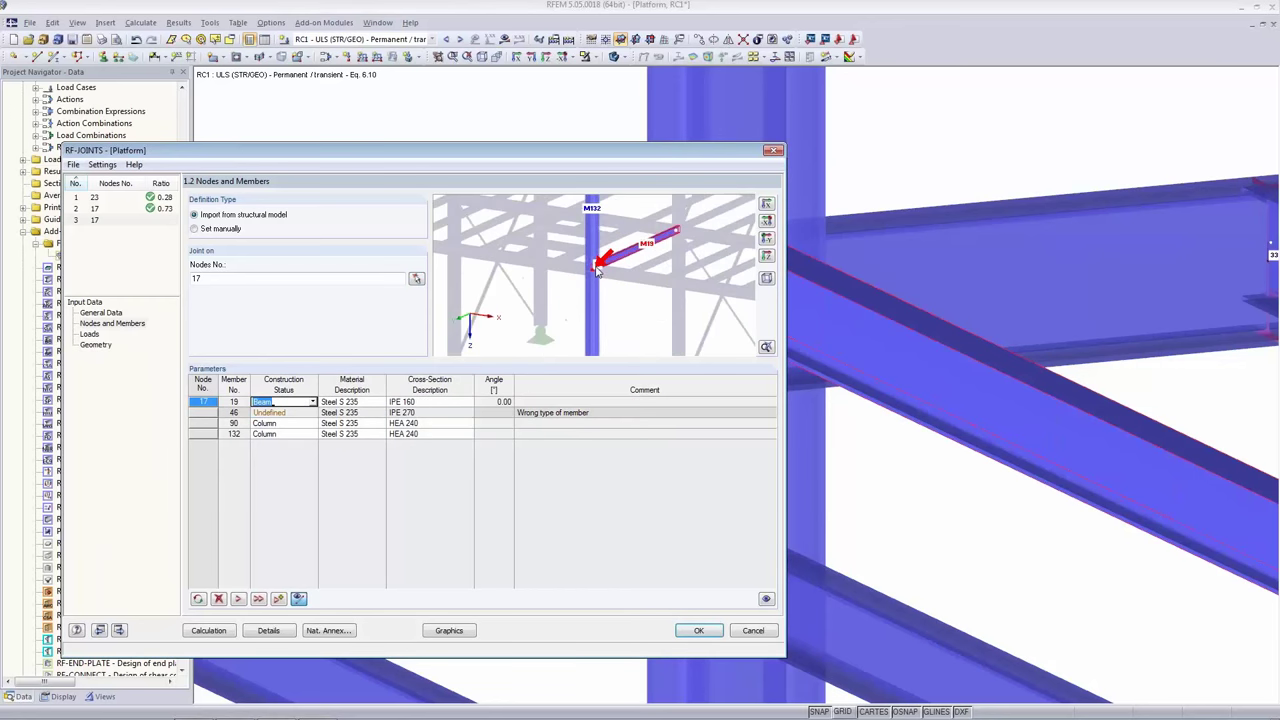
scroll(660, 277, up, 2)
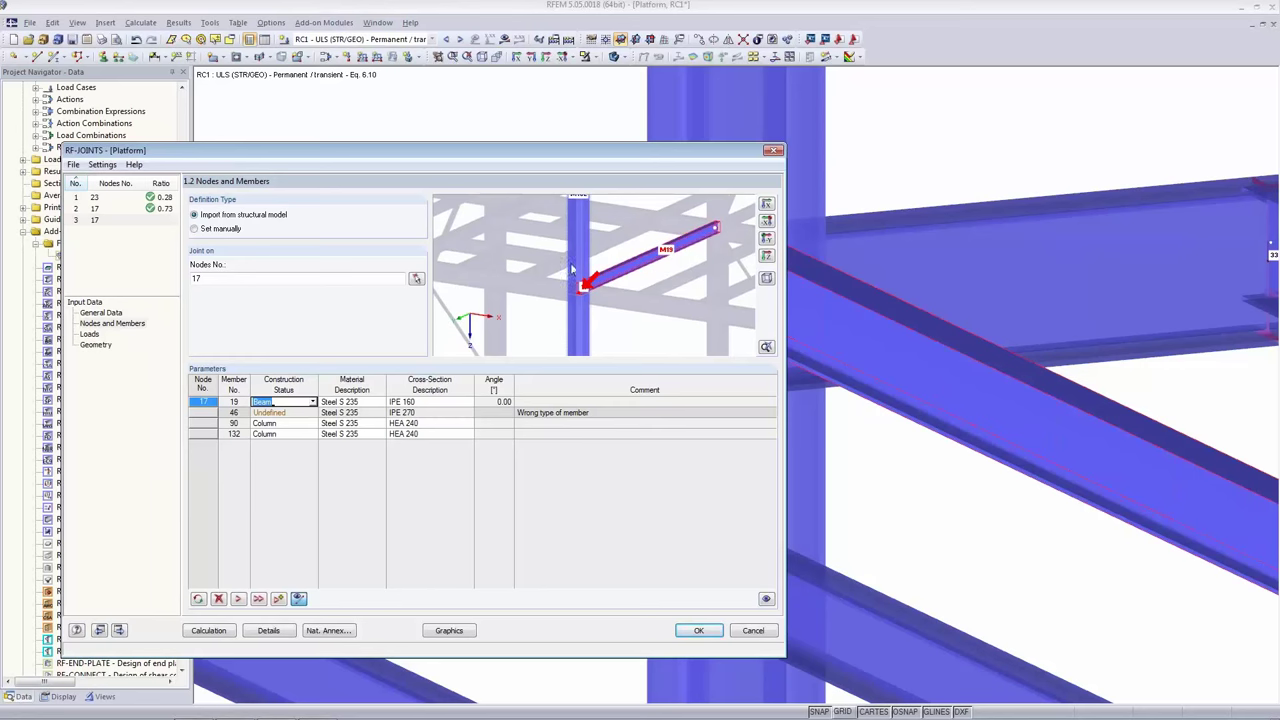
click(657, 247)
scroll(698, 262, up, 2)
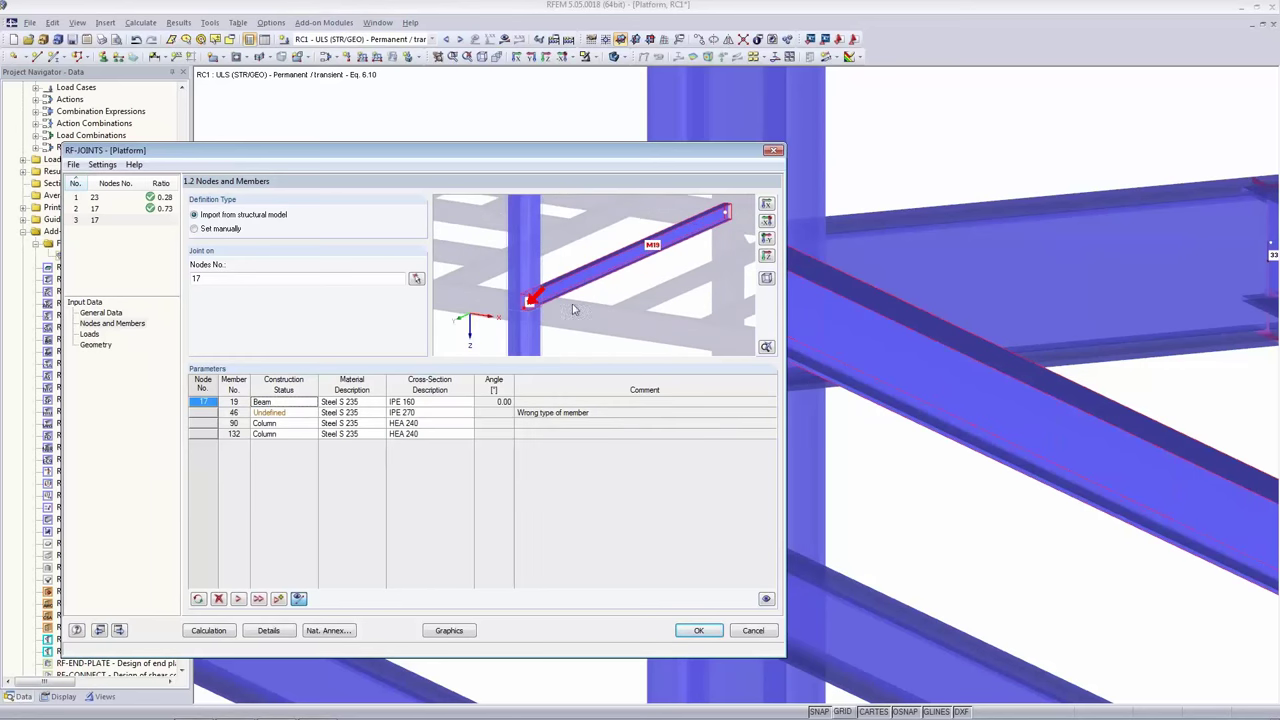
middle_drag(574, 310, 592, 290)
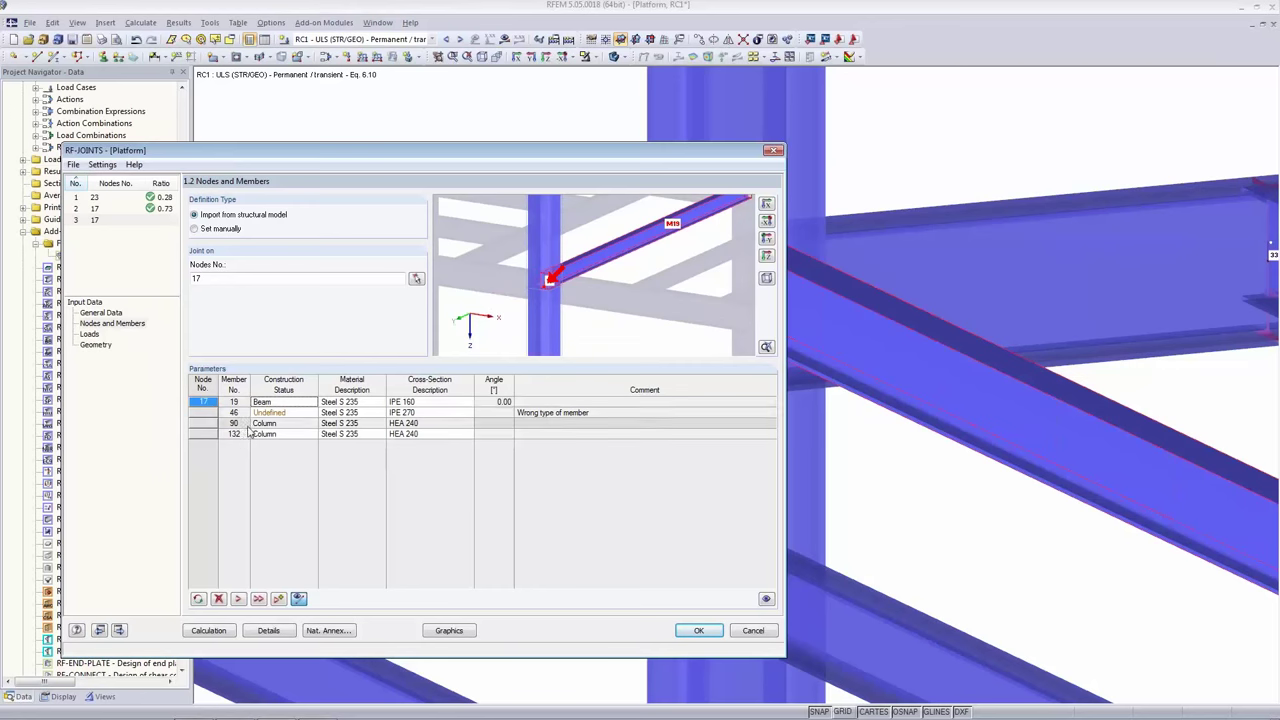
click(313, 413)
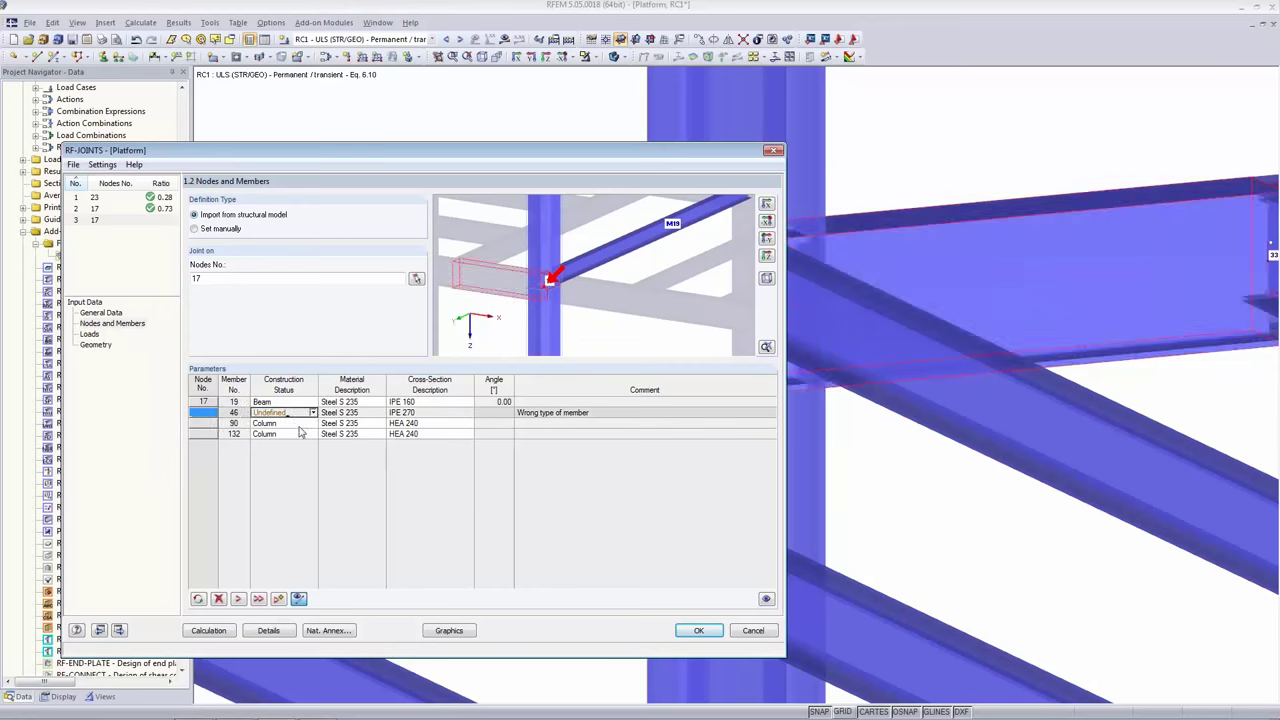
click(291, 442)
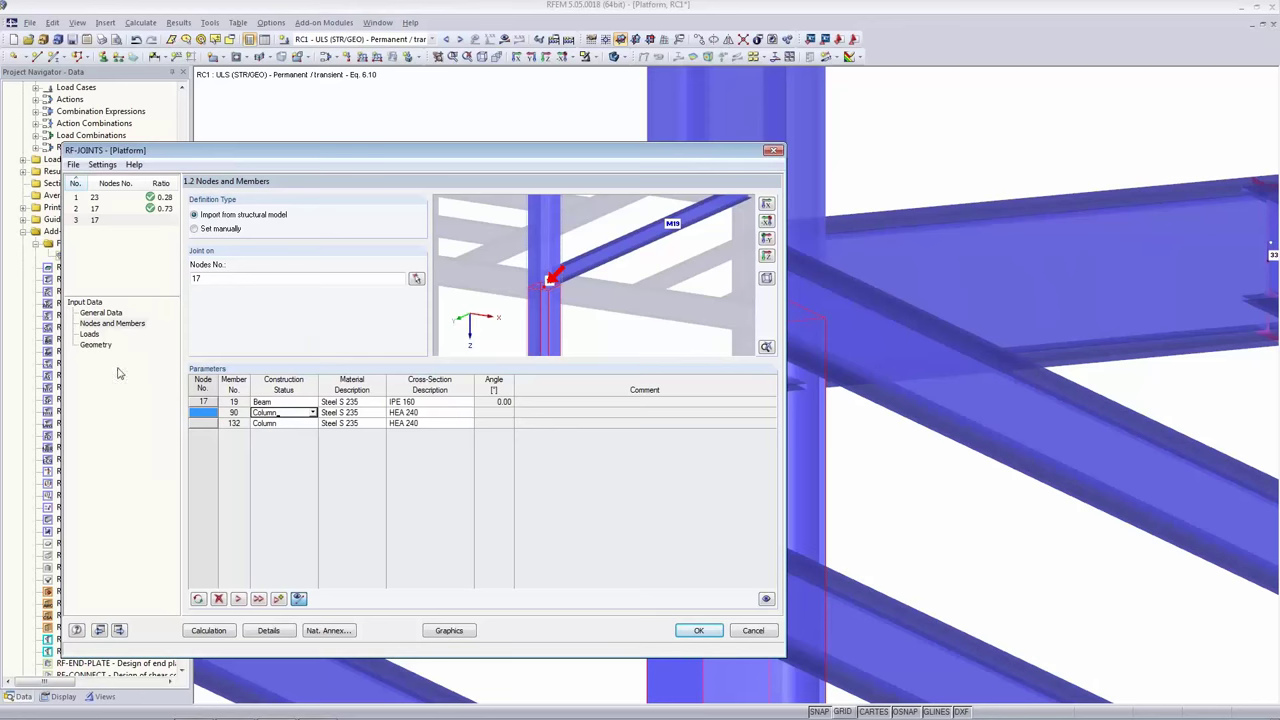
click(90, 334)
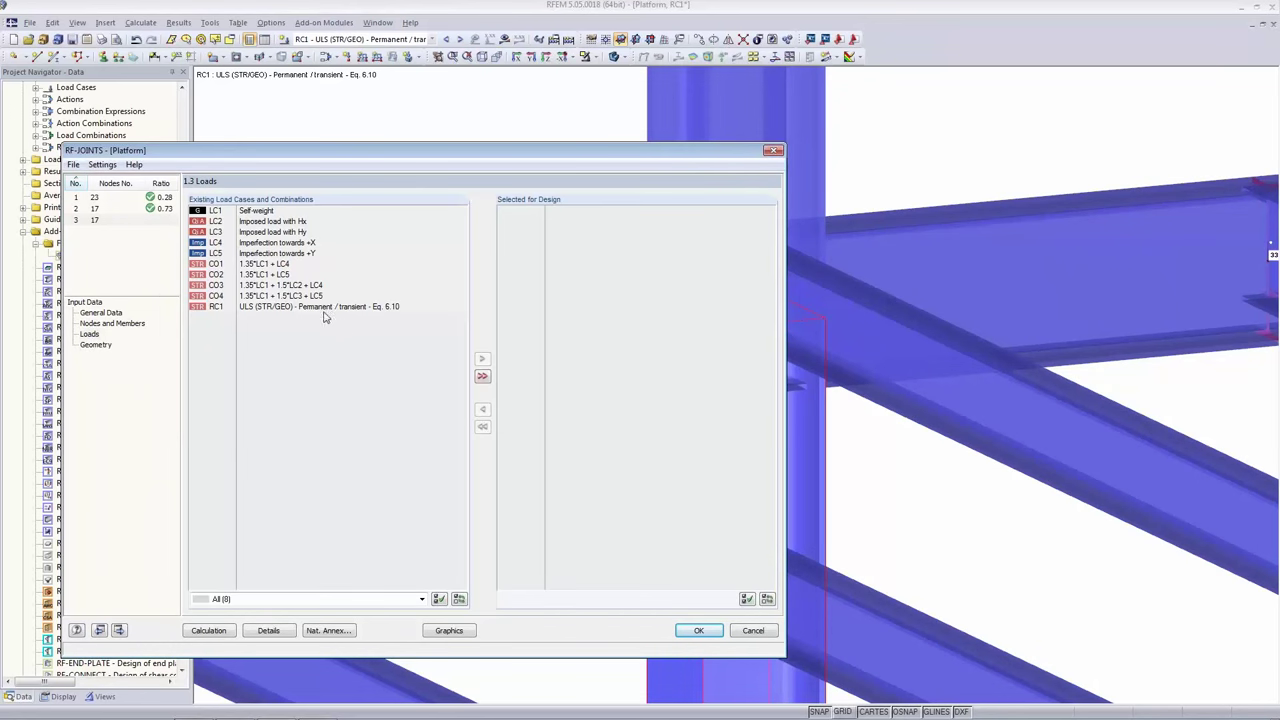
Move RC1 from Existing Load Cases to Selected for Design, then go to the Geometry page.
double_click(323, 310)
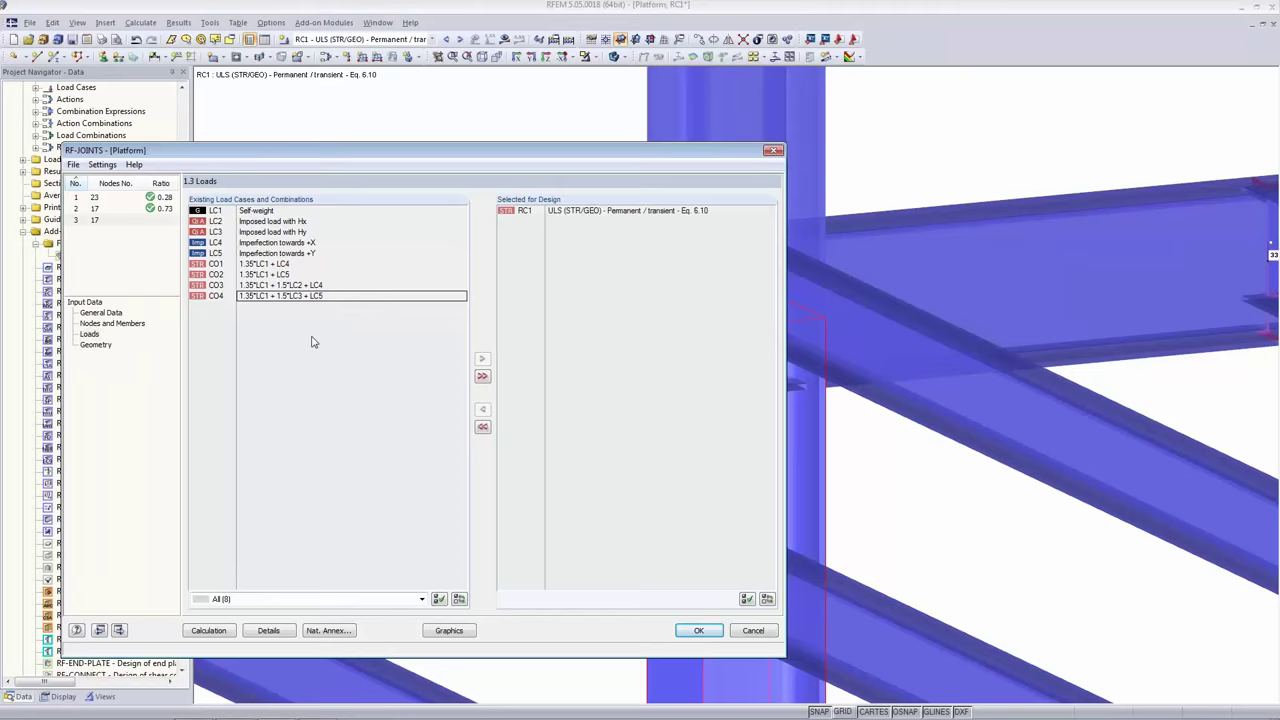
click(95, 346)
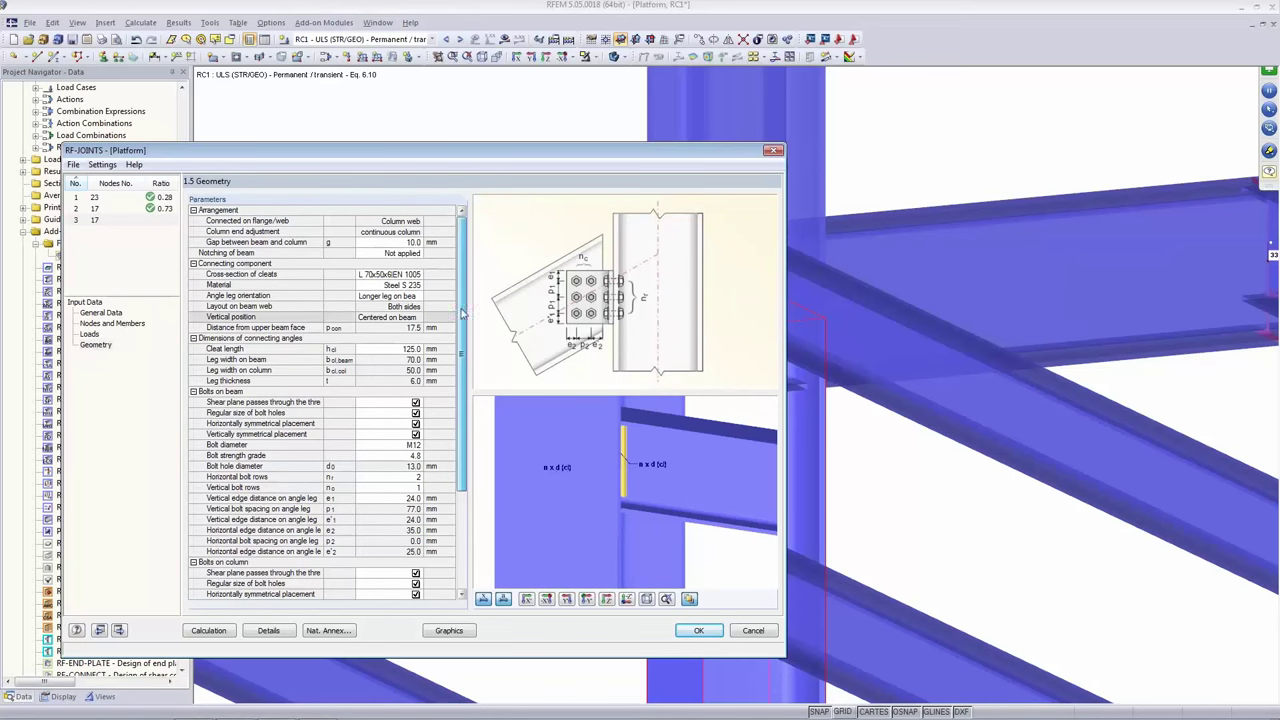
ctrl+middle_drag(694, 505, 686, 530)
scroll(630, 478, up, 3)
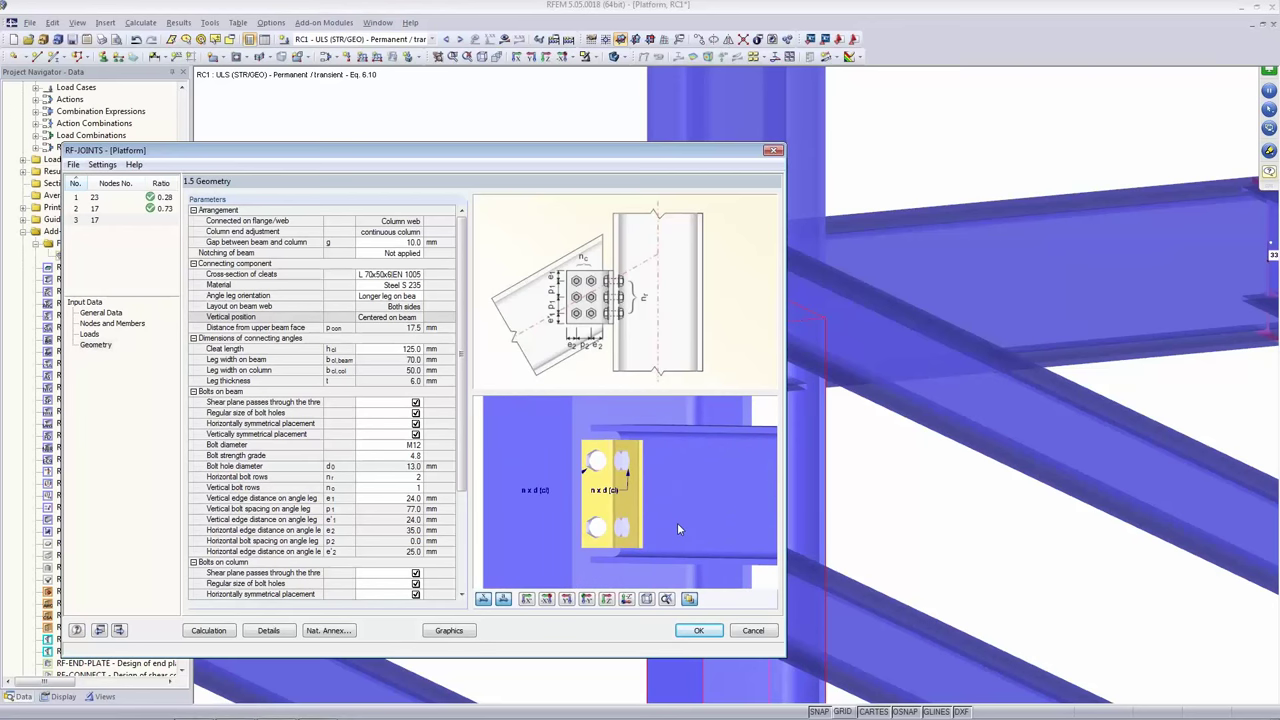
scroll(457, 342, down, 1)
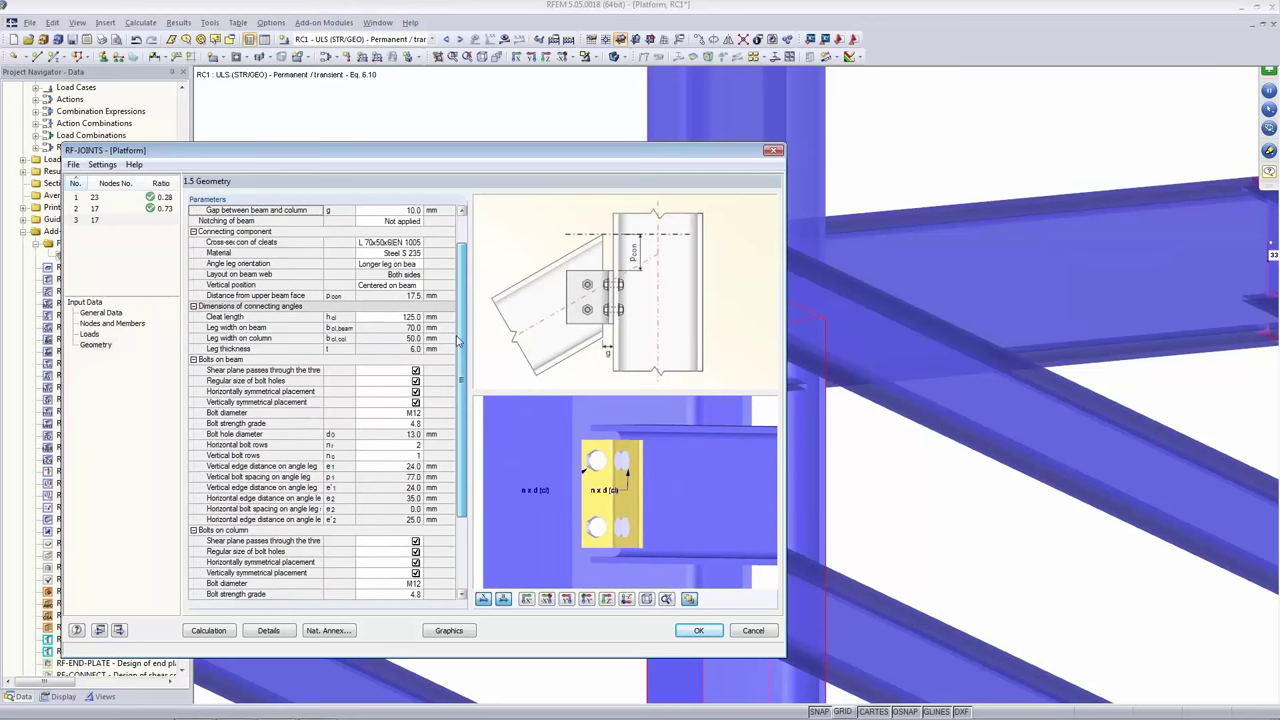
scroll(457, 342, down, 3)
scroll(462, 320, up, 4)
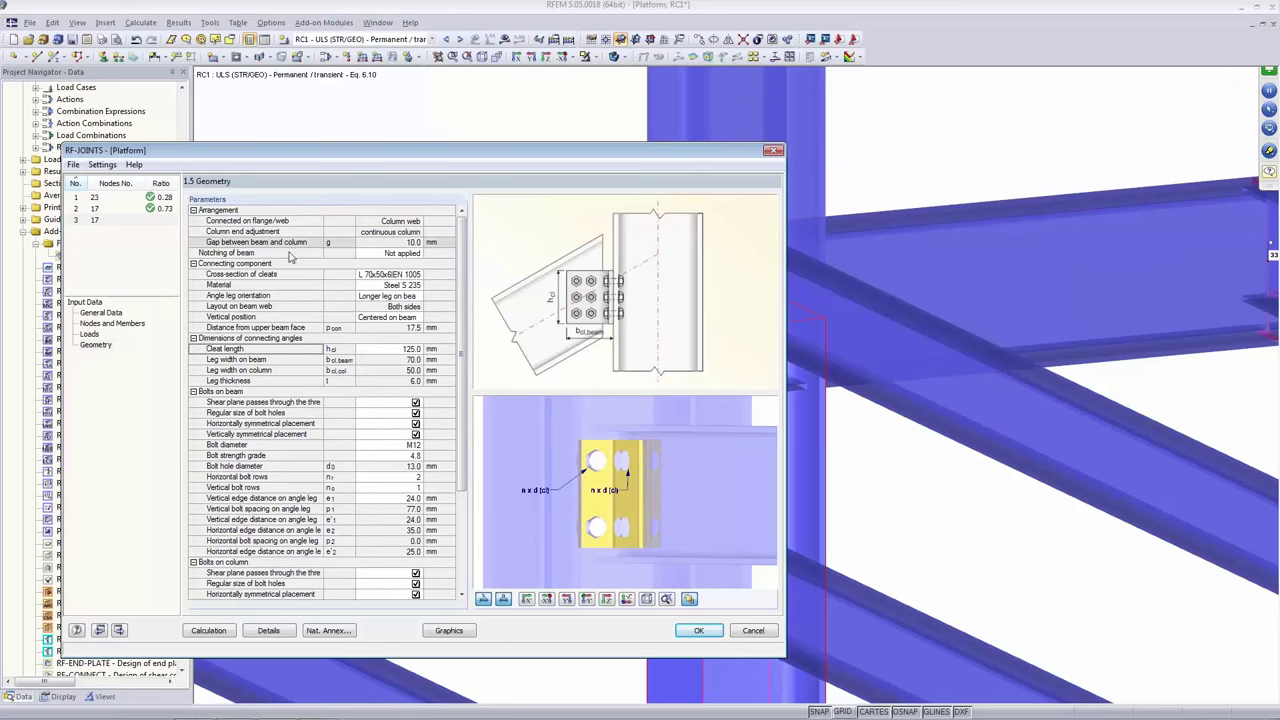
click(368, 253)
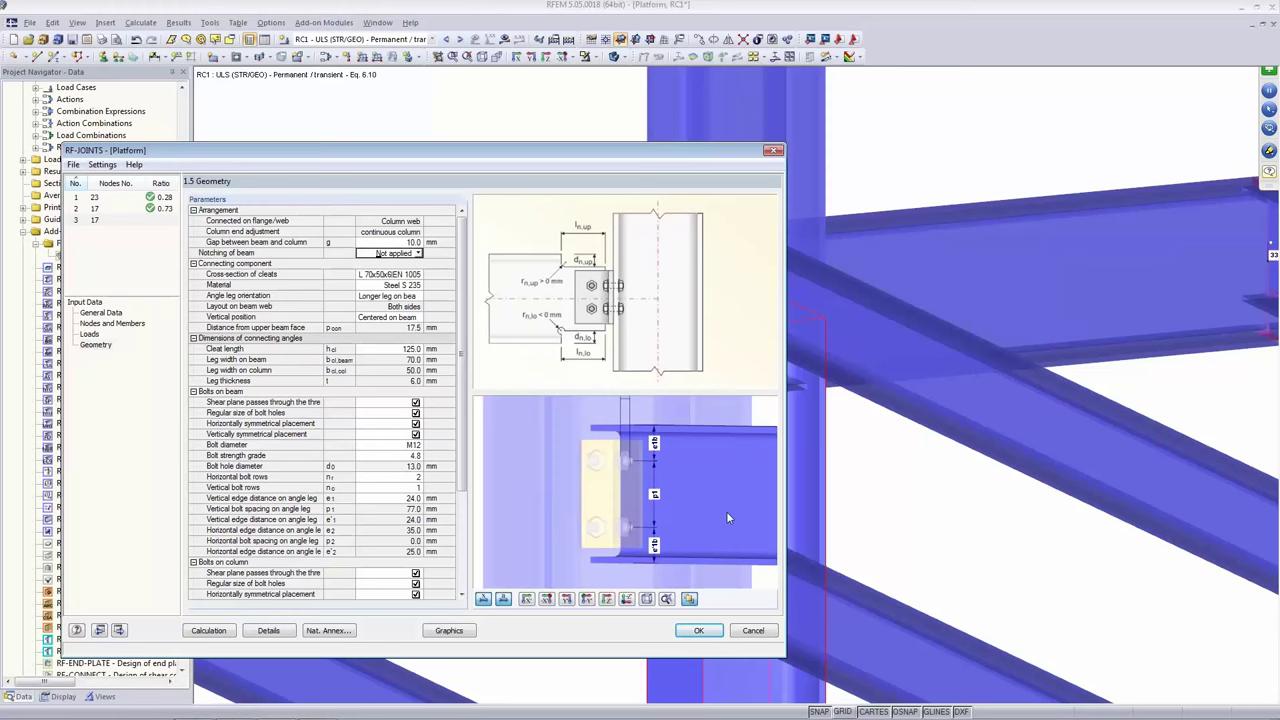
mouse_move(716, 504)
ctrl+middle_down()
mouse_move(698, 508)
mouse_move(711, 509)
mouse_move(687, 419)
ctrl+middle_up()
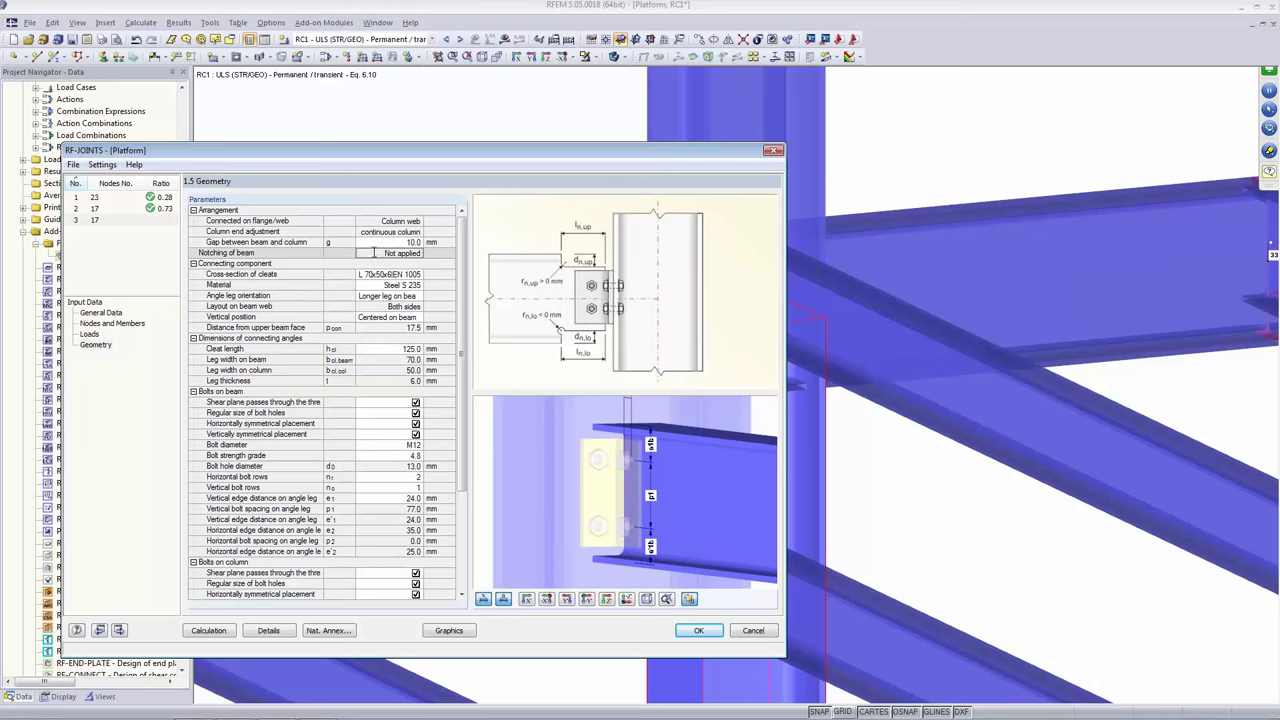
click(374, 253)
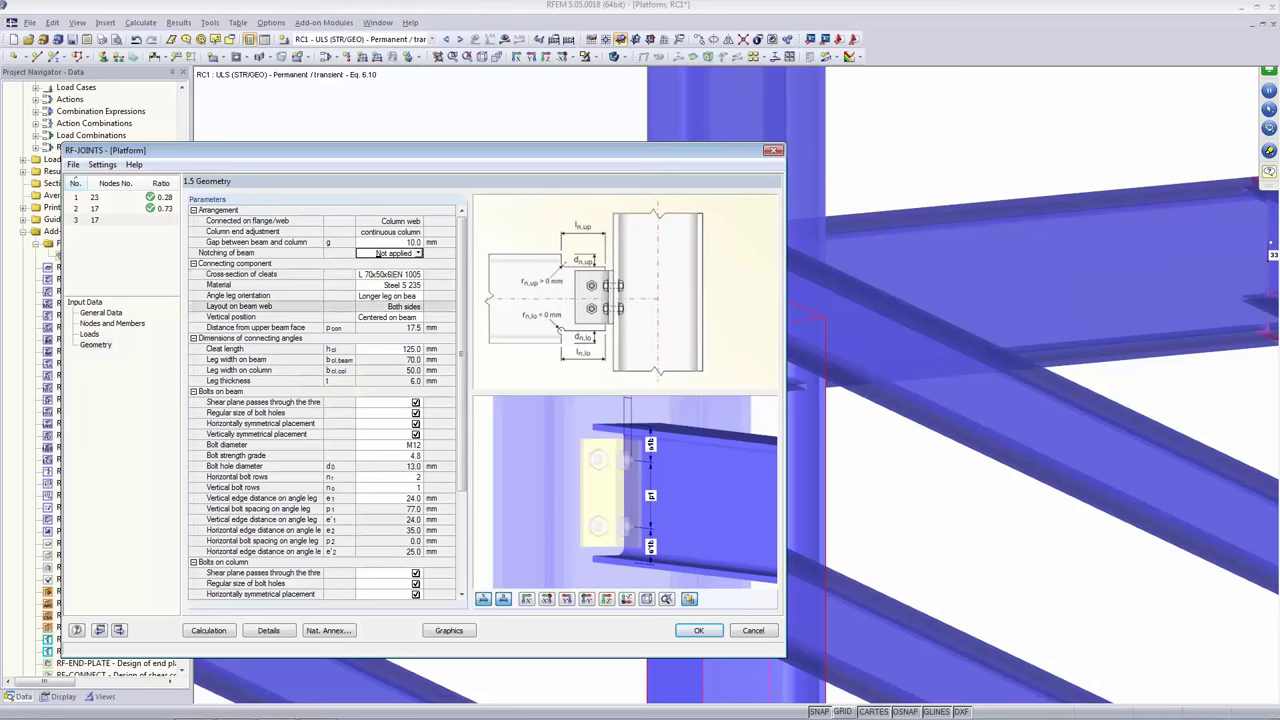
Assign the rolled angle L 100x75x8 (EN 10056-1:1998) as the cleat cross-section.
click(382, 274)
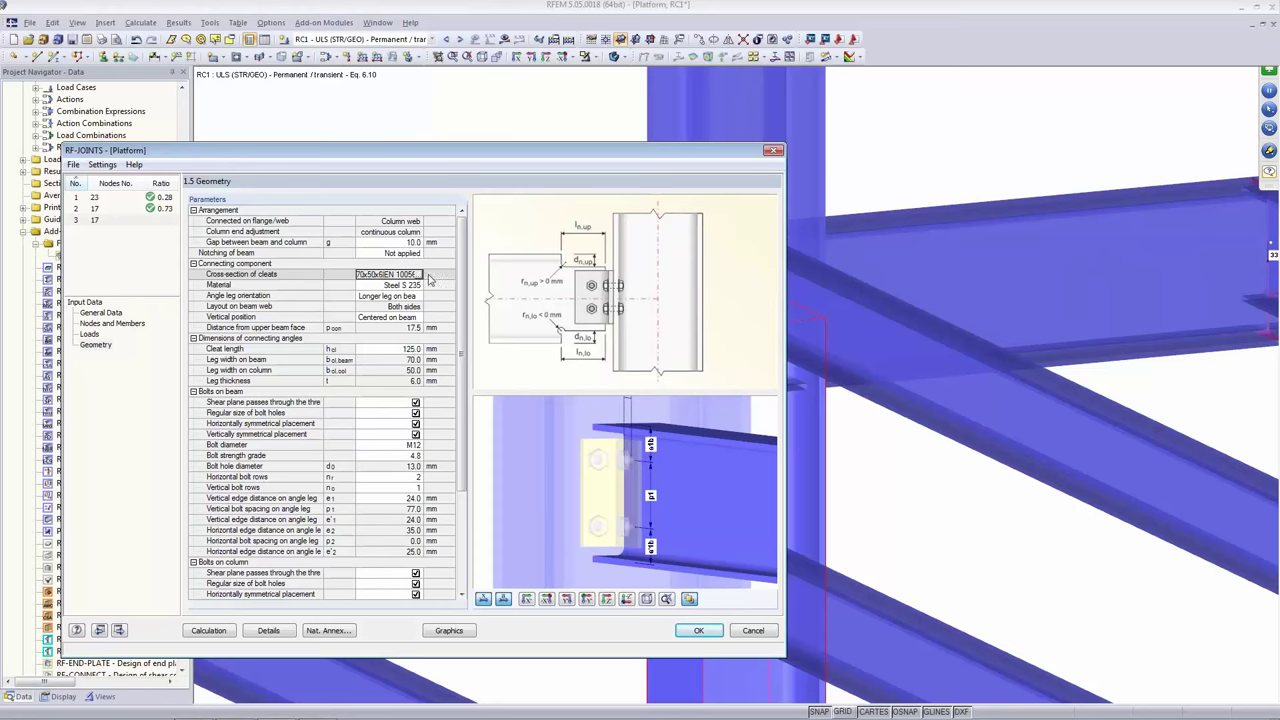
click(420, 275)
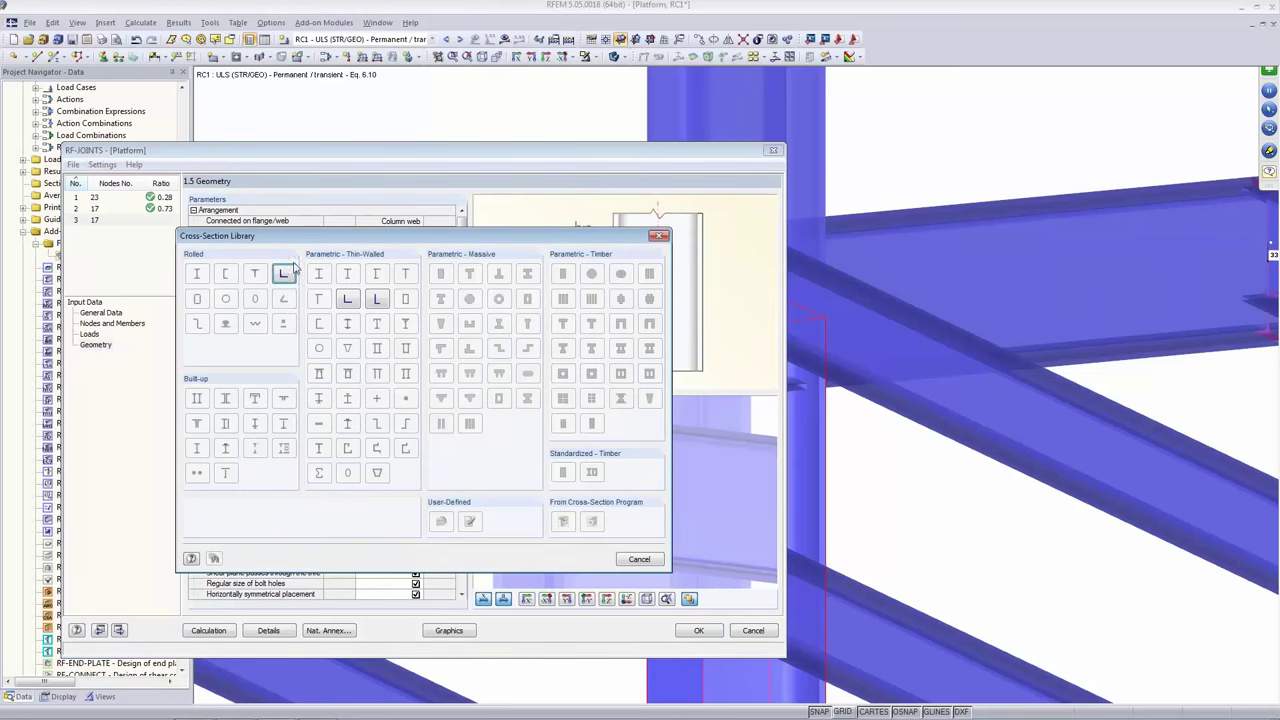
drag(294, 237, 322, 379)
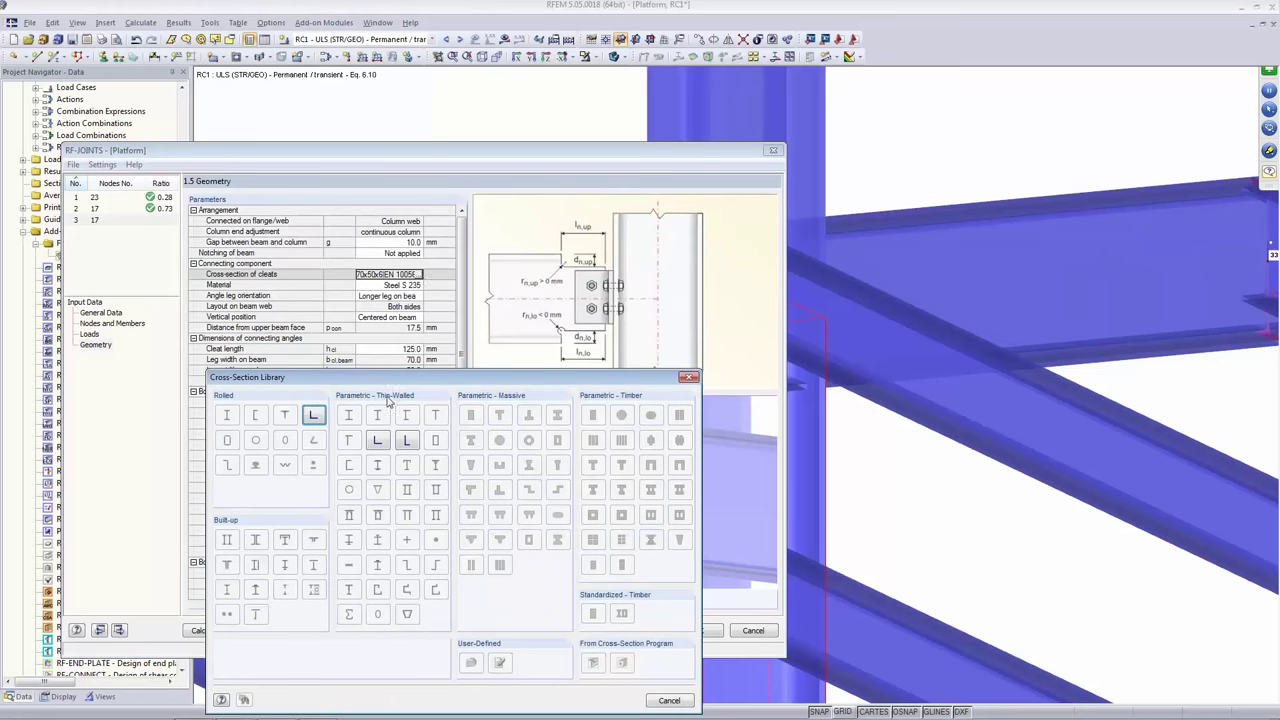
drag(394, 381, 394, 238)
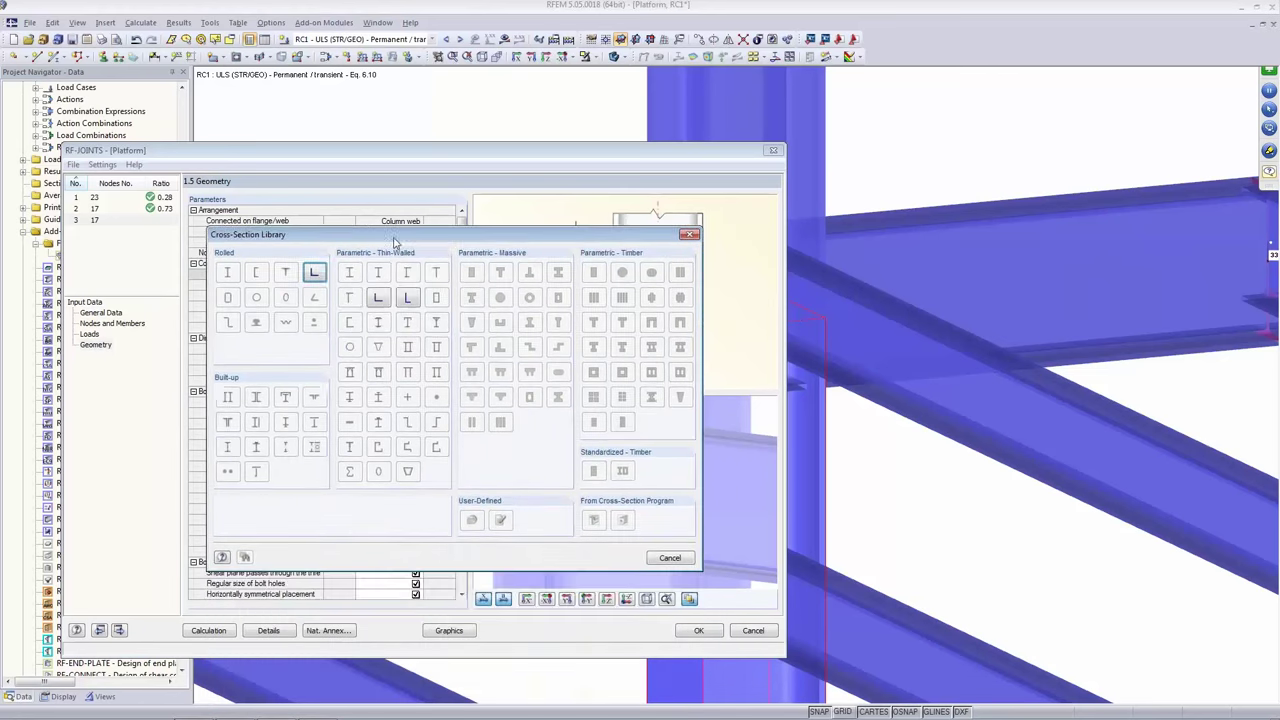
click(315, 274)
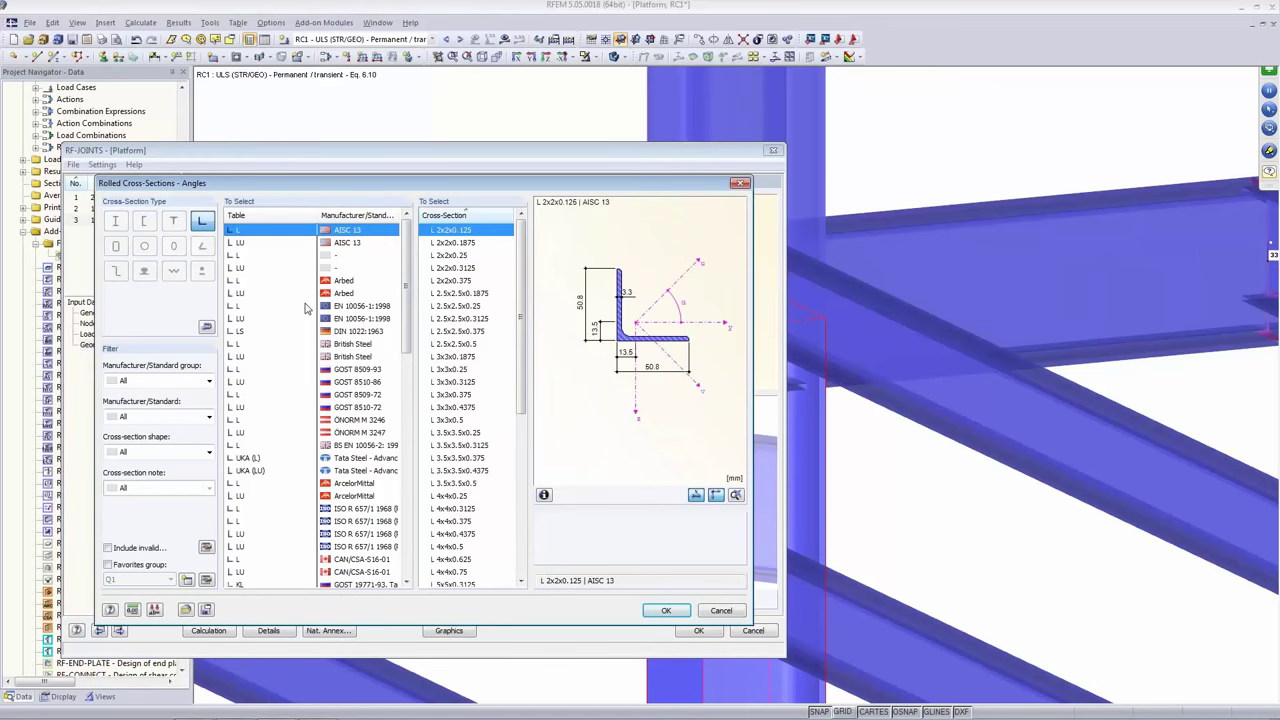
click(238, 321)
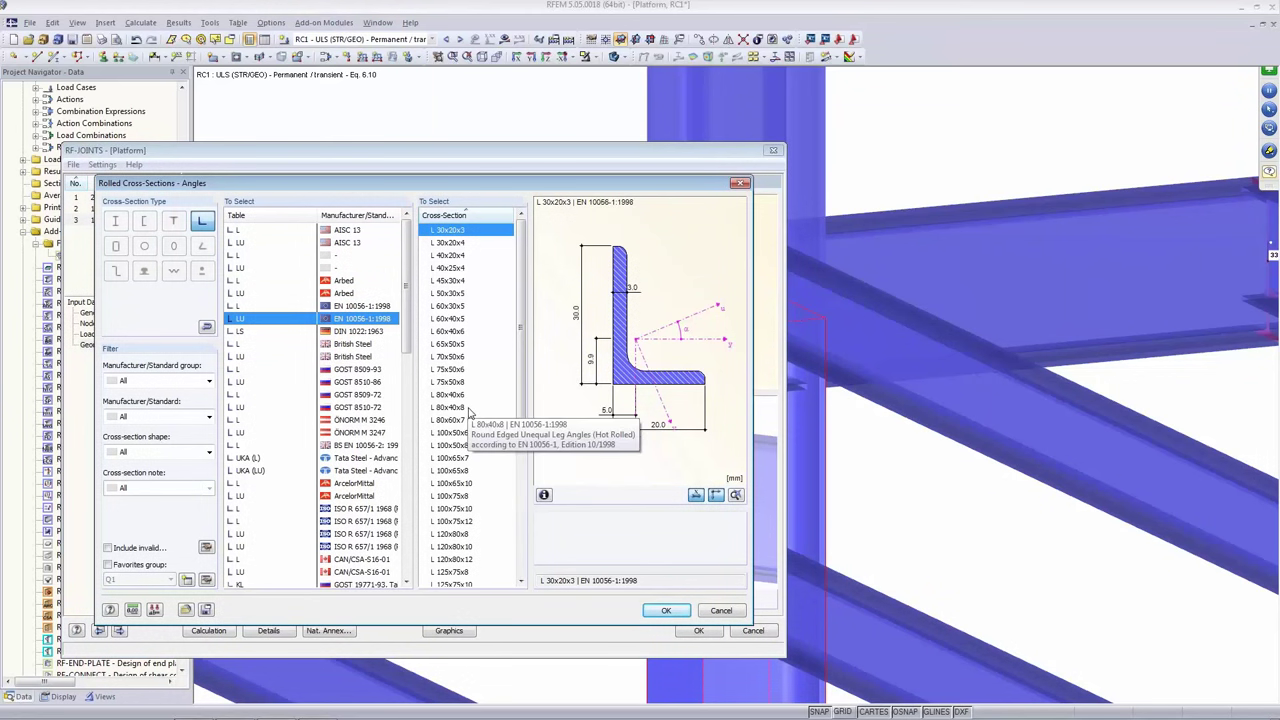
click(455, 498)
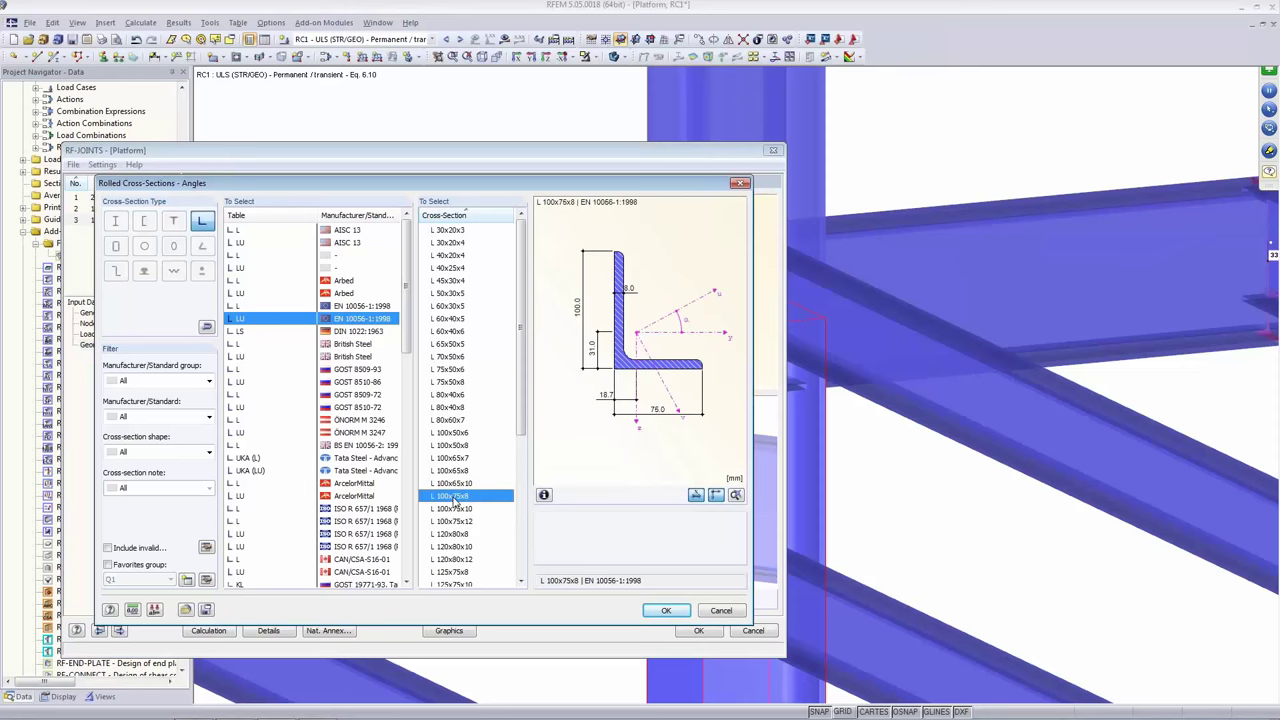
click(665, 611)
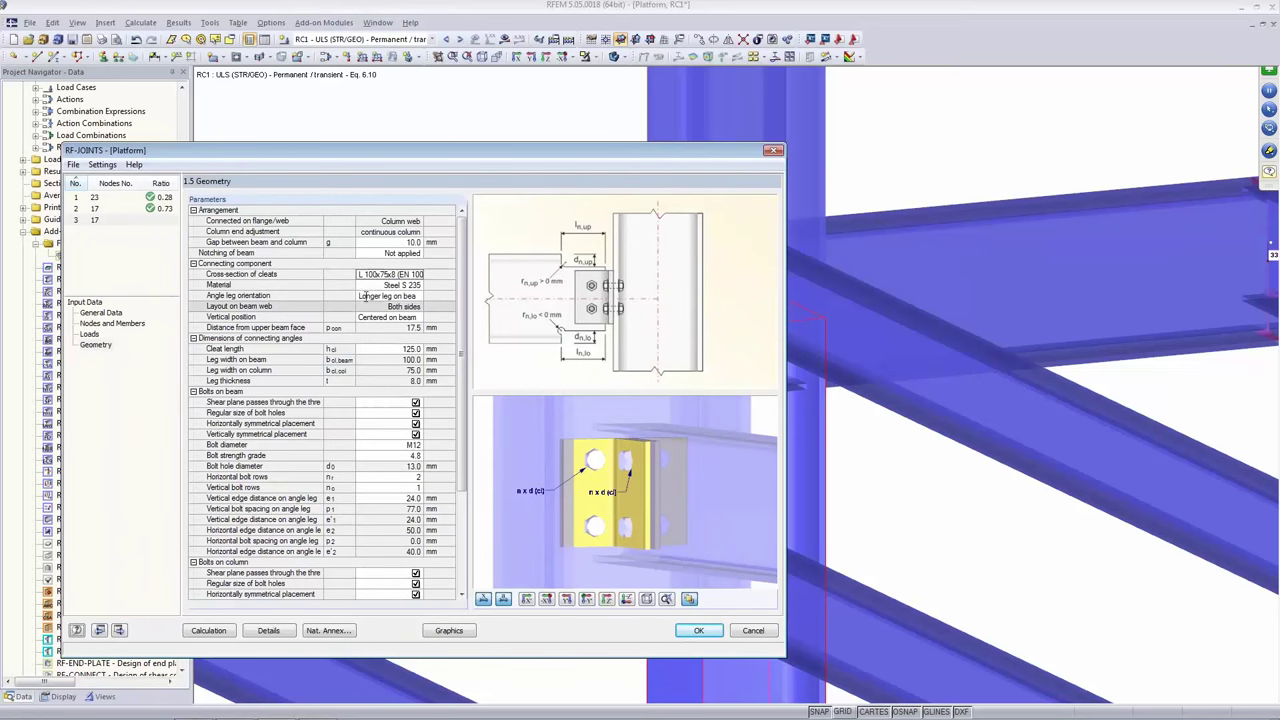
Set Angle leg orientation to 'Longer leg on beam': 100 mm on beam, 75 mm on column.
drag(655, 511, 617, 513)
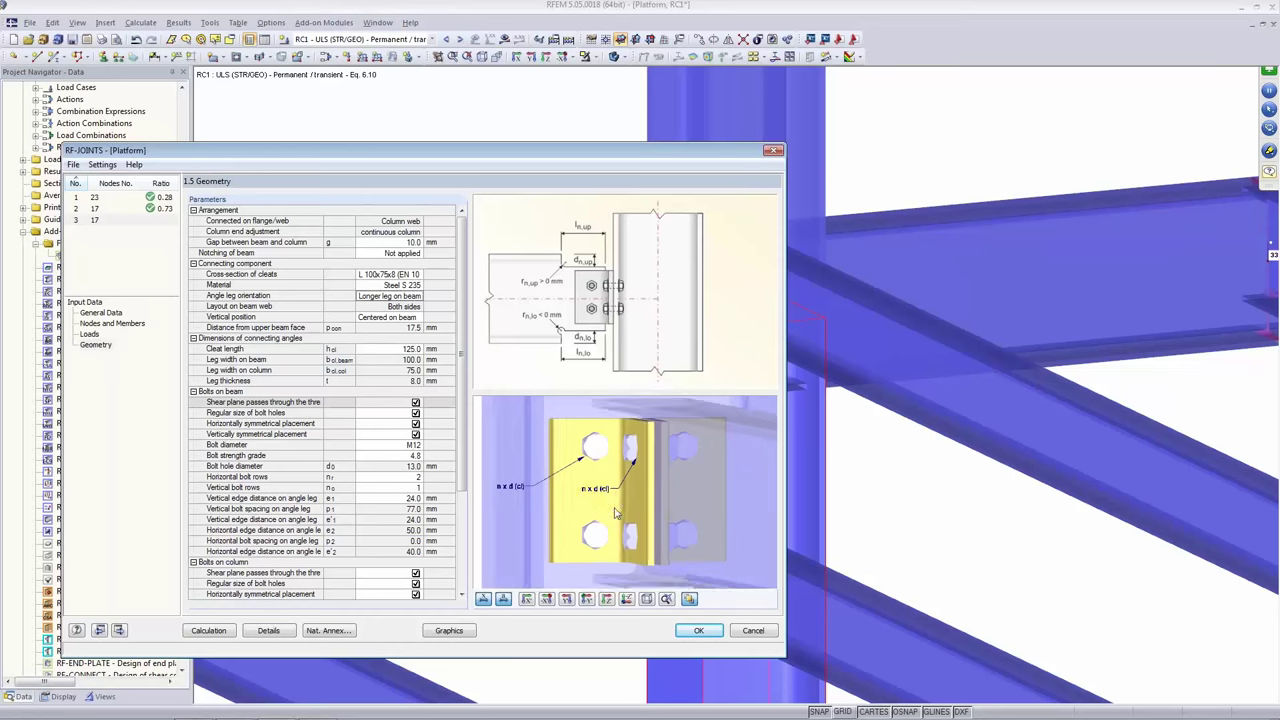
click(400, 296)
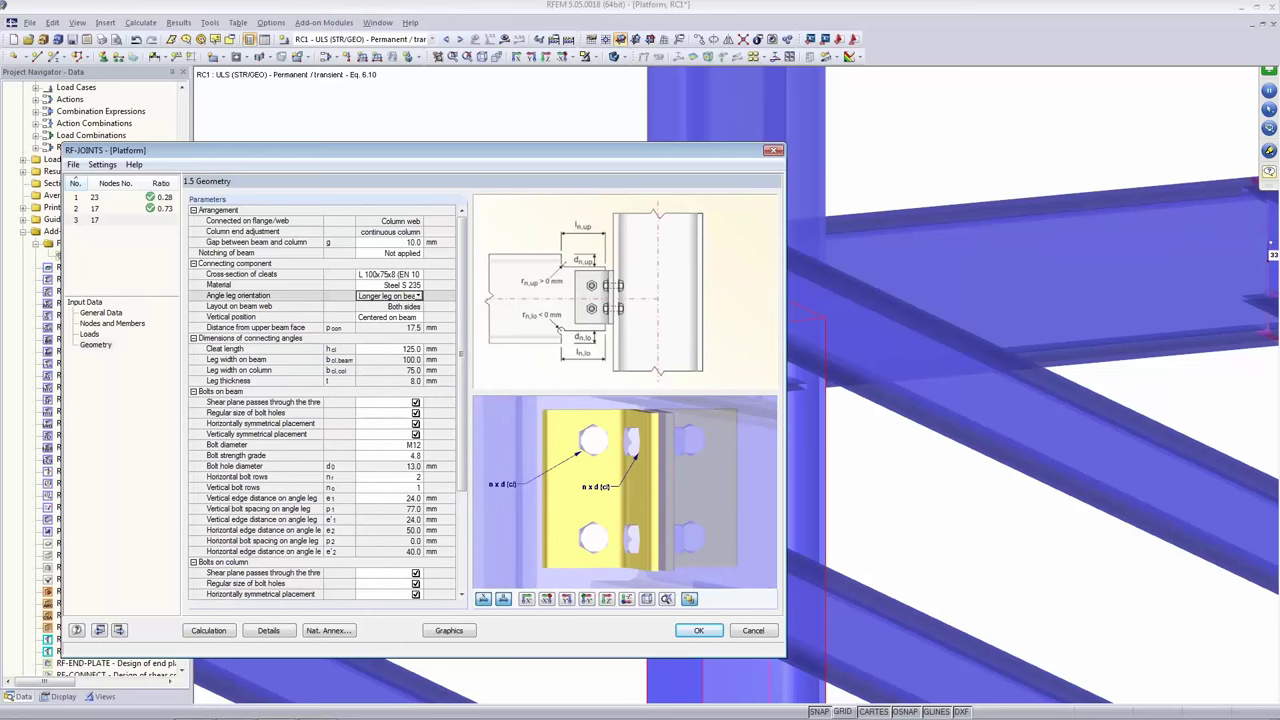
click(410, 298)
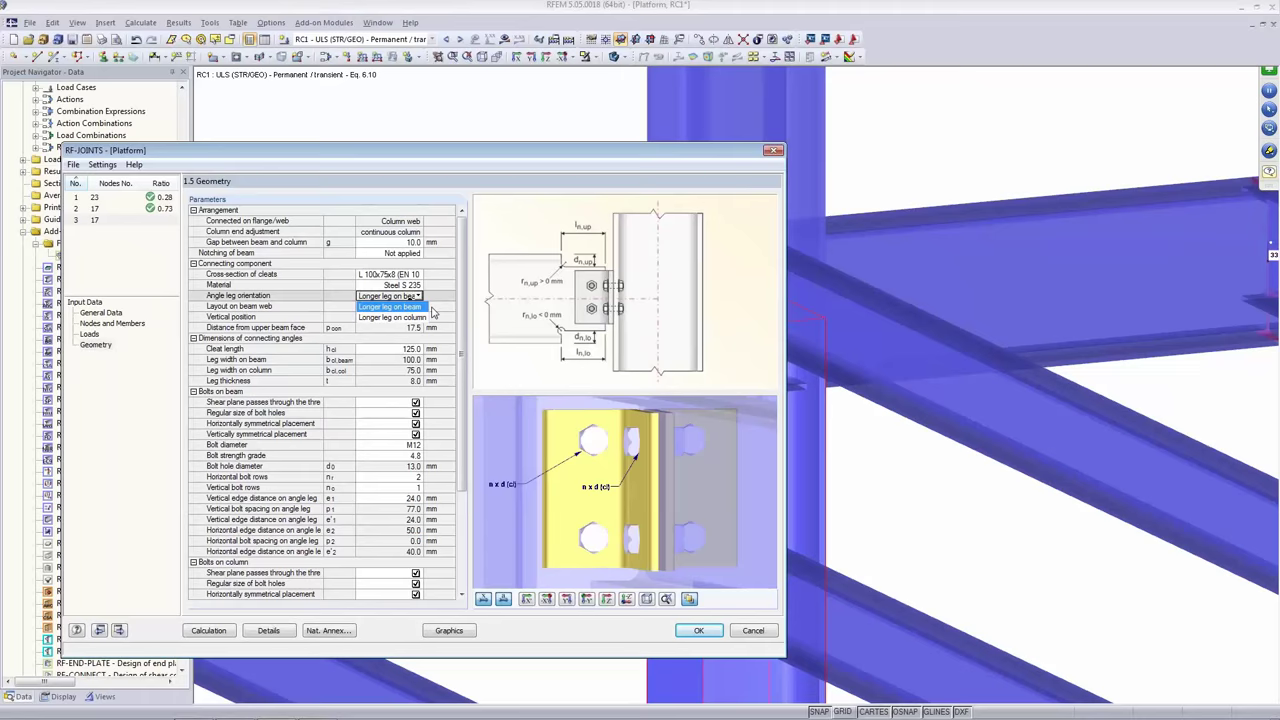
click(390, 317)
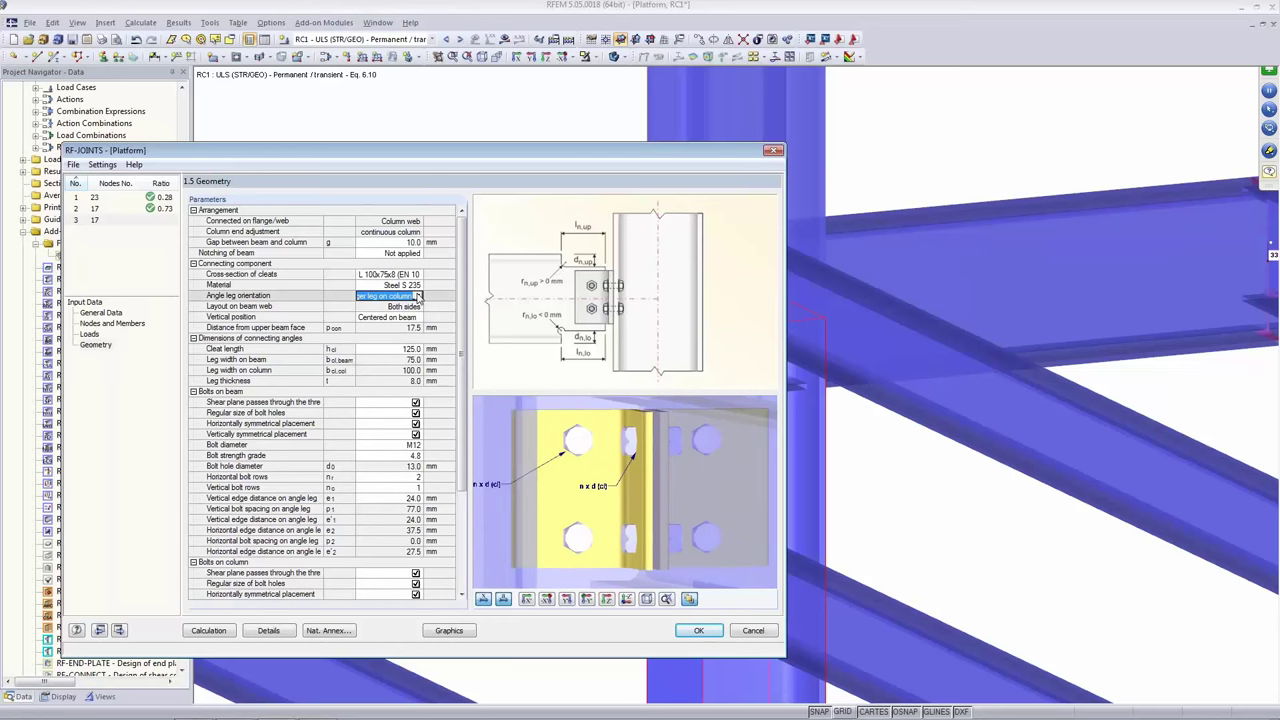
click(419, 297)
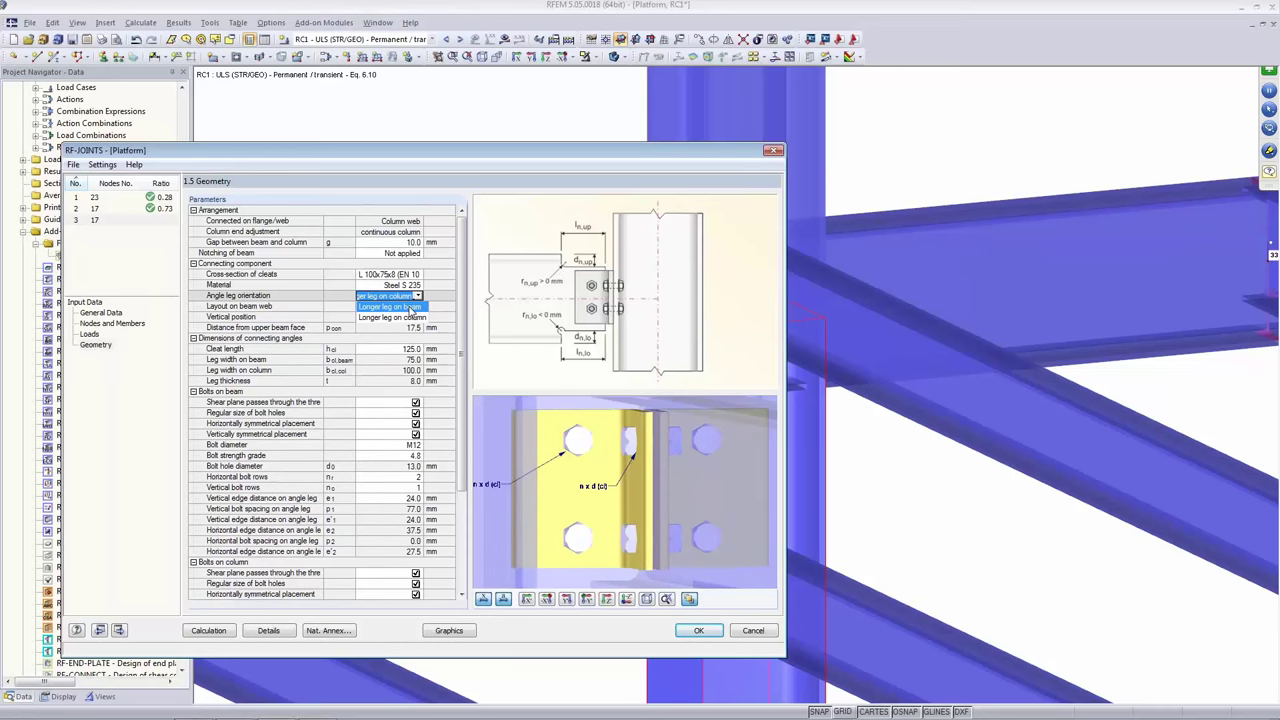
click(413, 307)
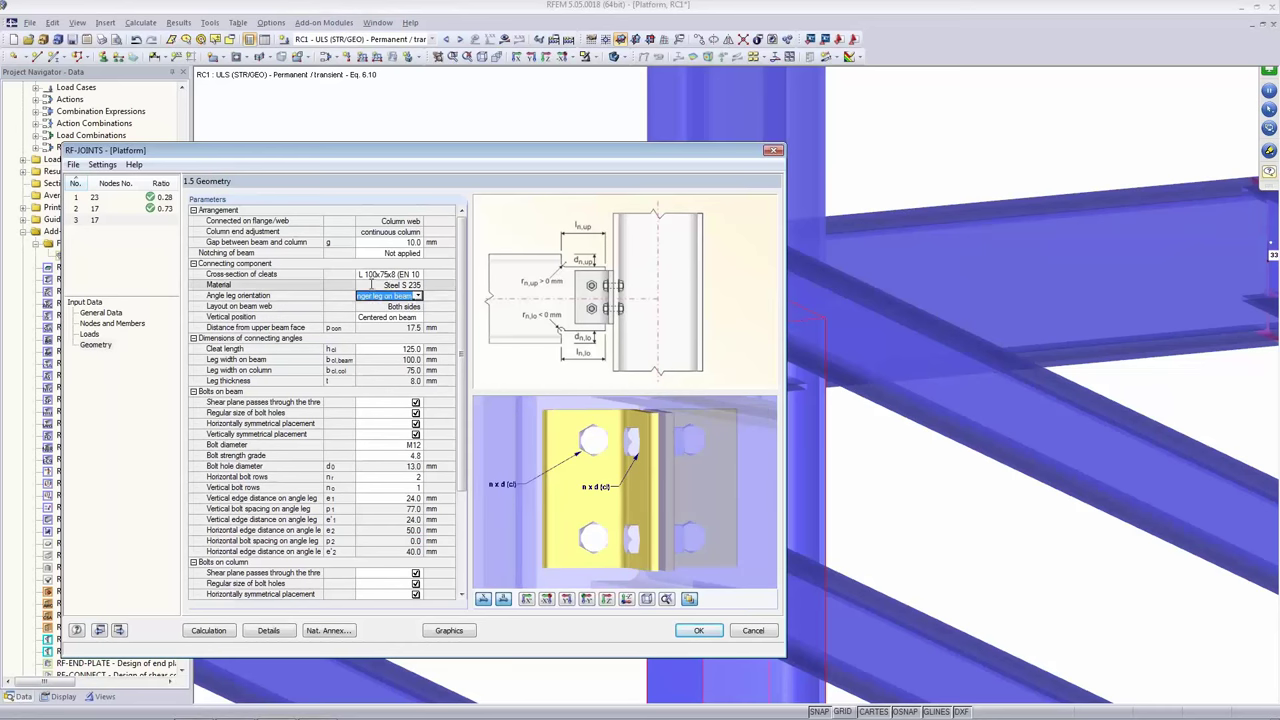
click(372, 285)
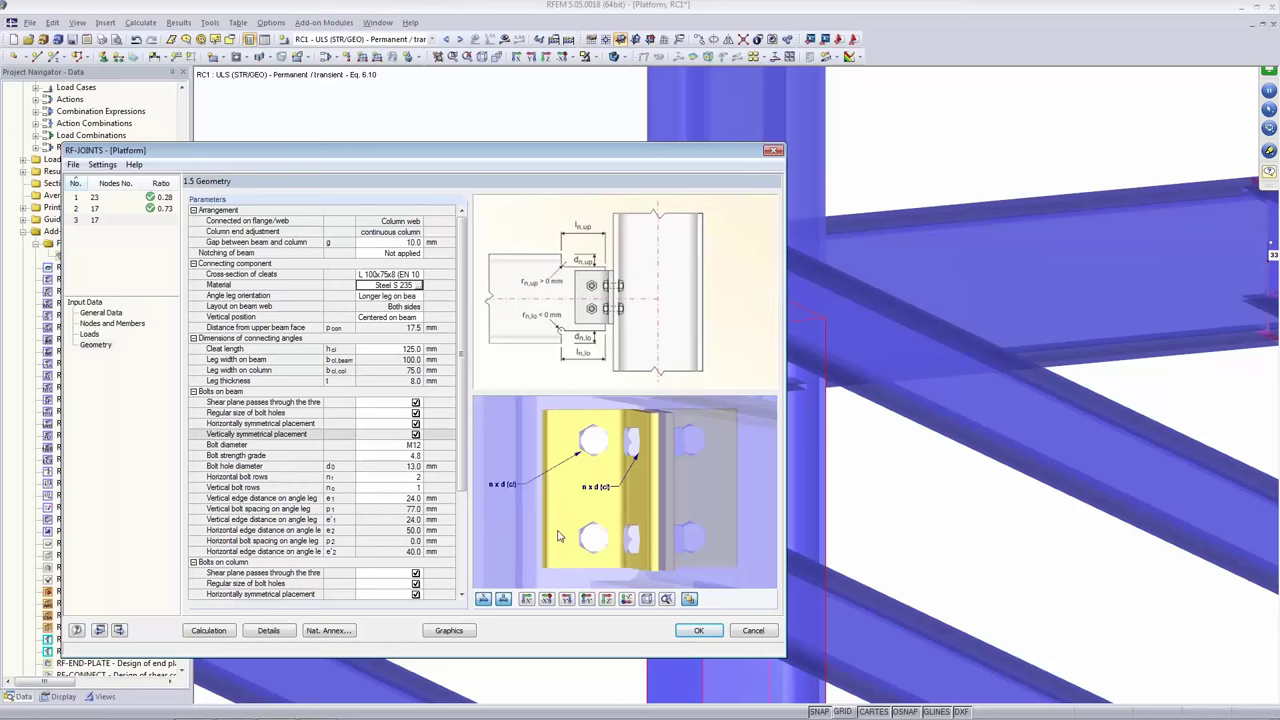
Set the cleat length to 120 mm.
click(386, 348)
text(12)
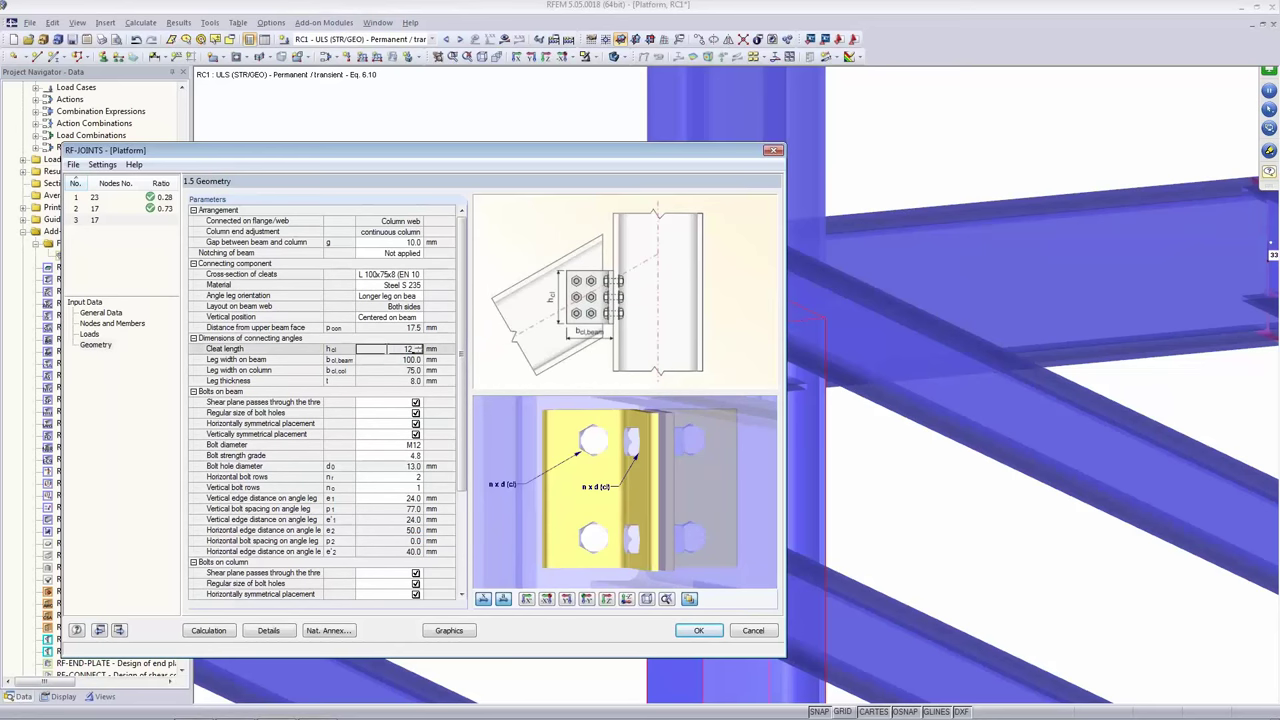
text(0)
key(Return)
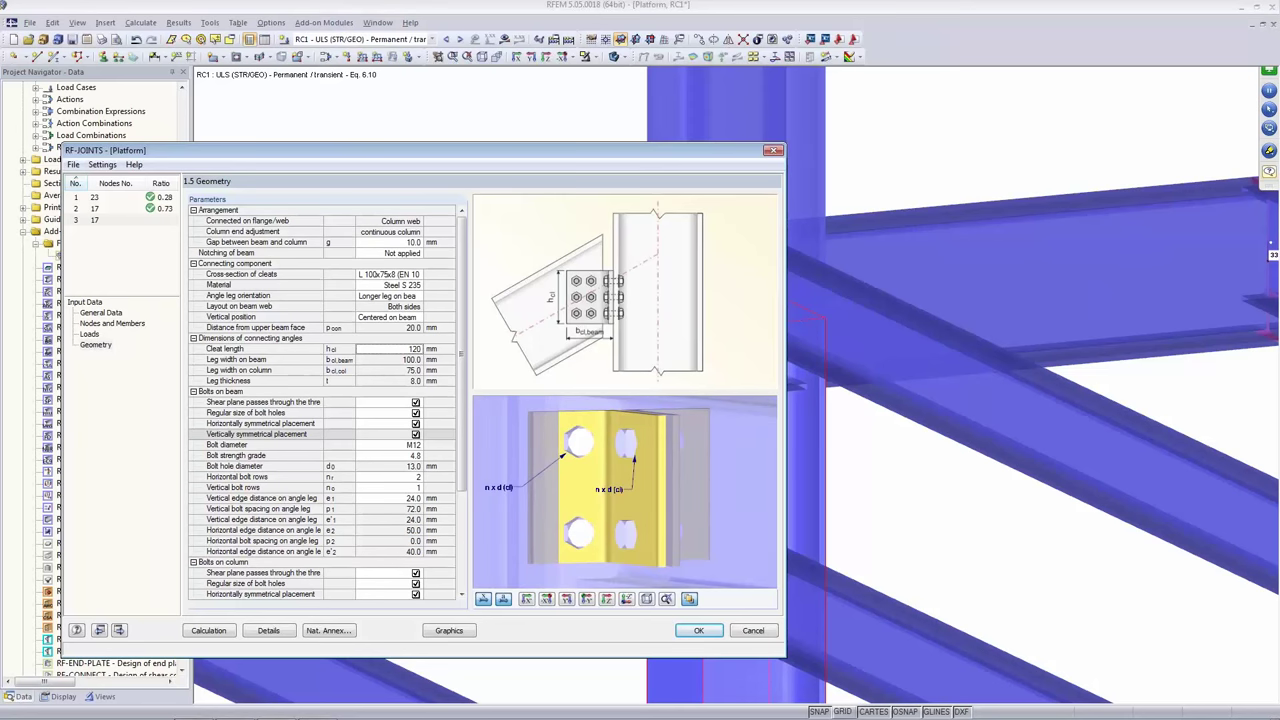
click(402, 381)
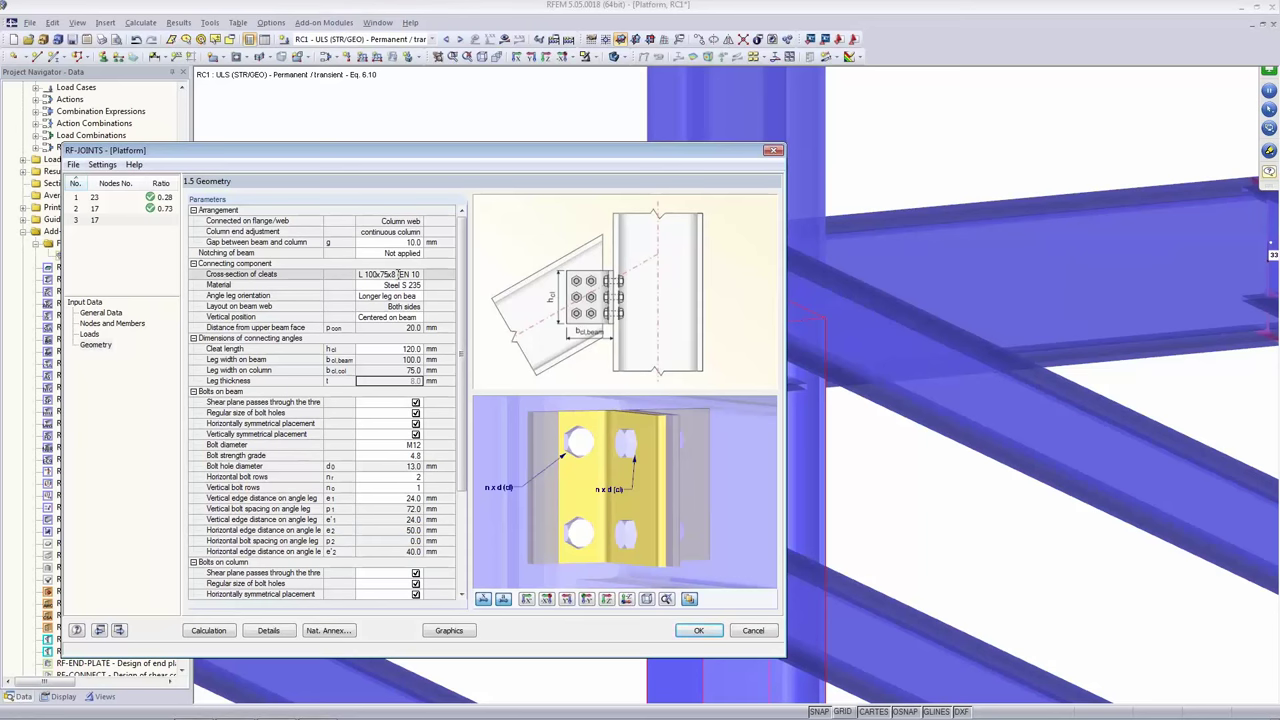
Keep the angles' vertical position as 'Centered on beam web'.
click(420, 317)
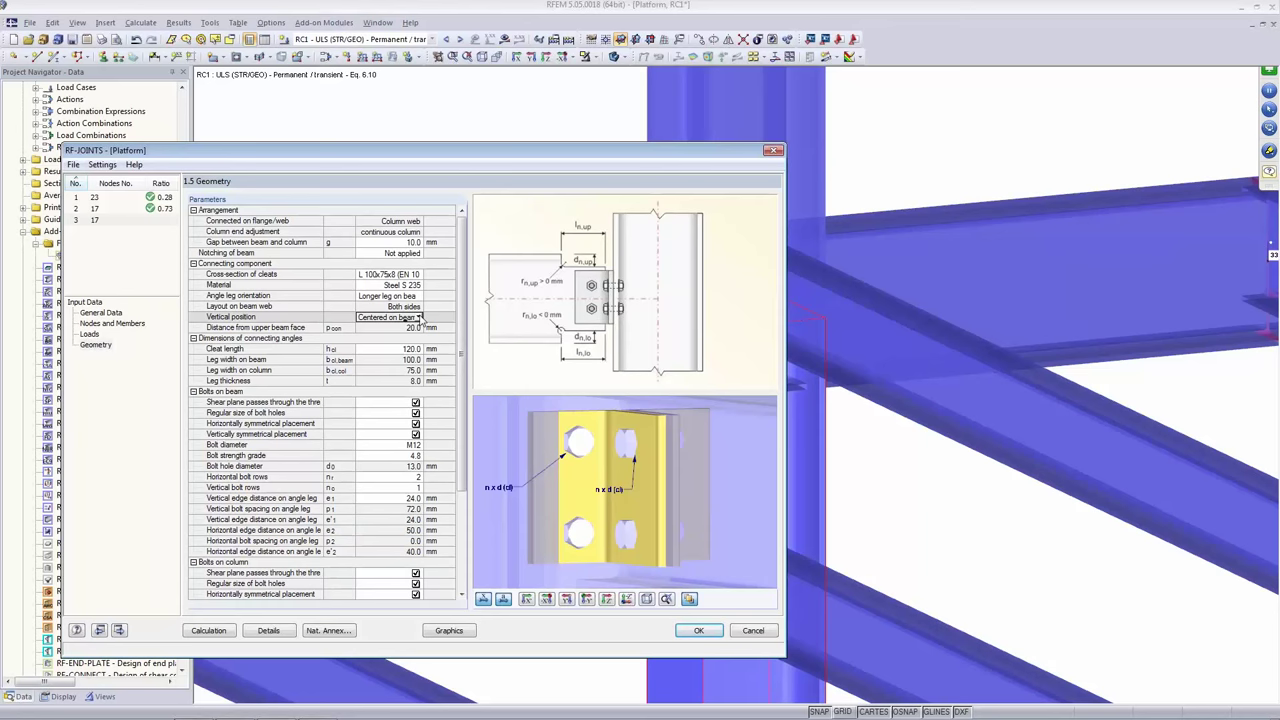
click(420, 317)
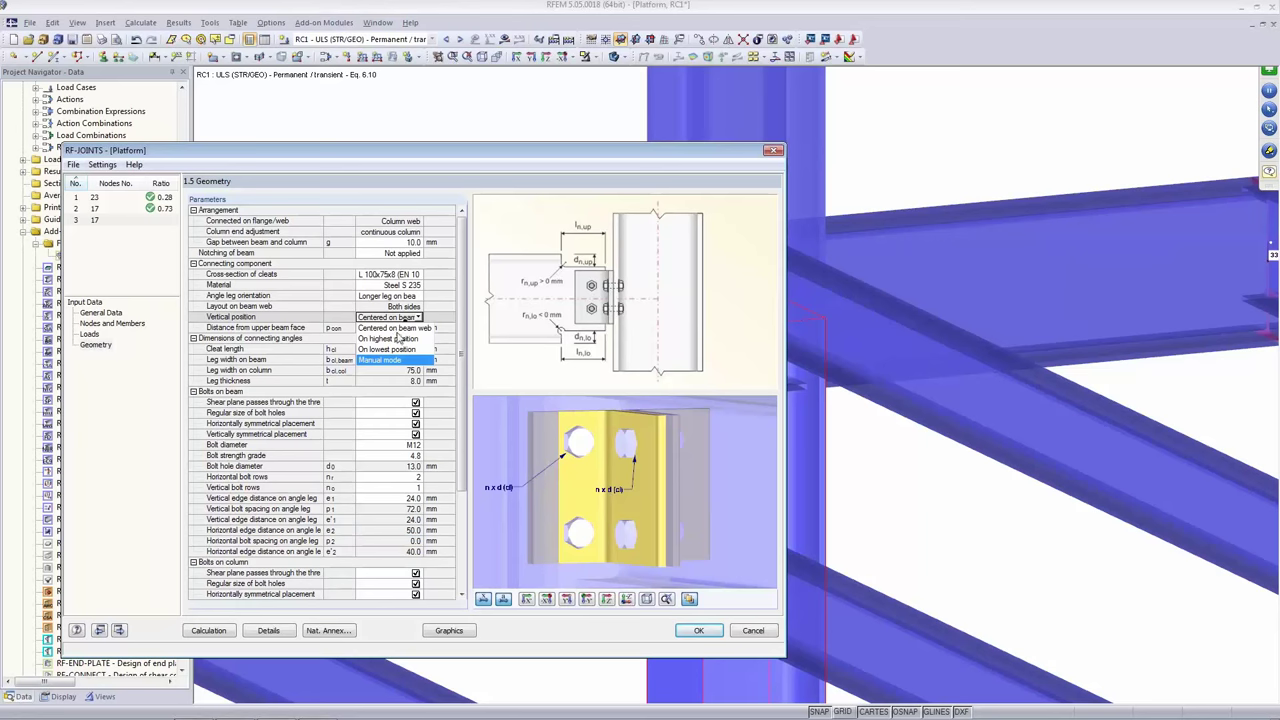
click(401, 330)
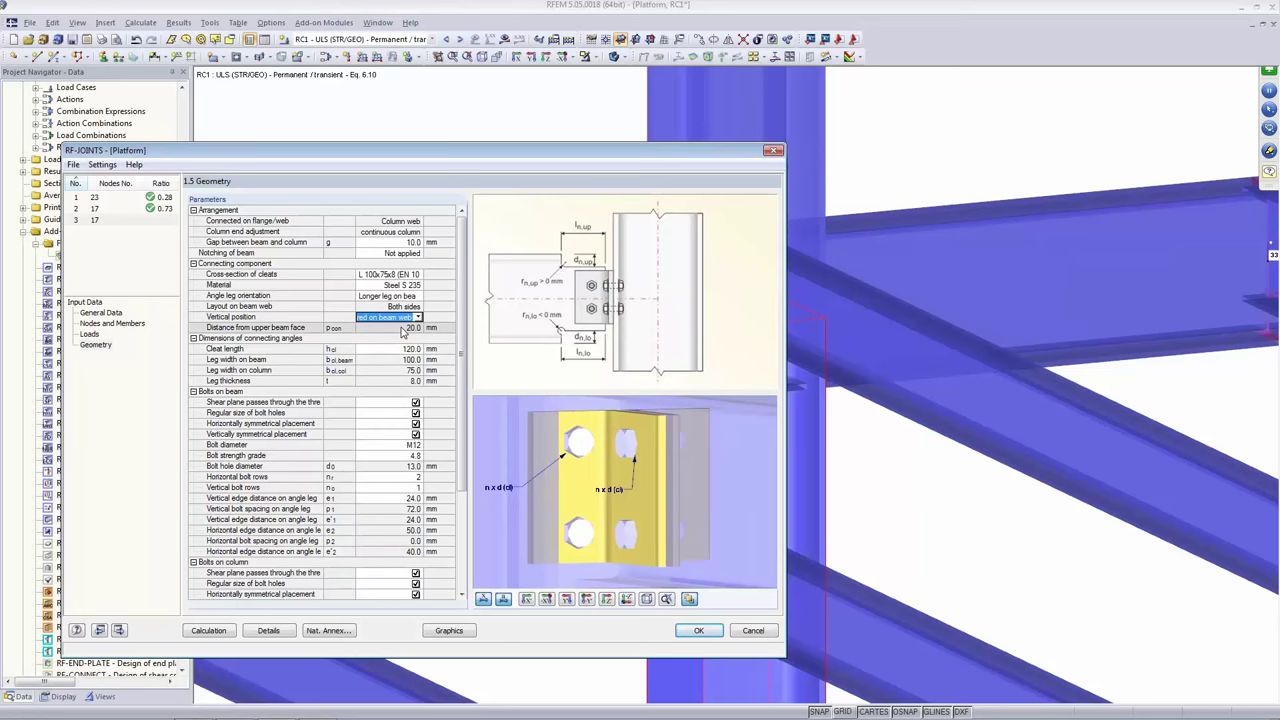
scroll(465, 348, down, 1)
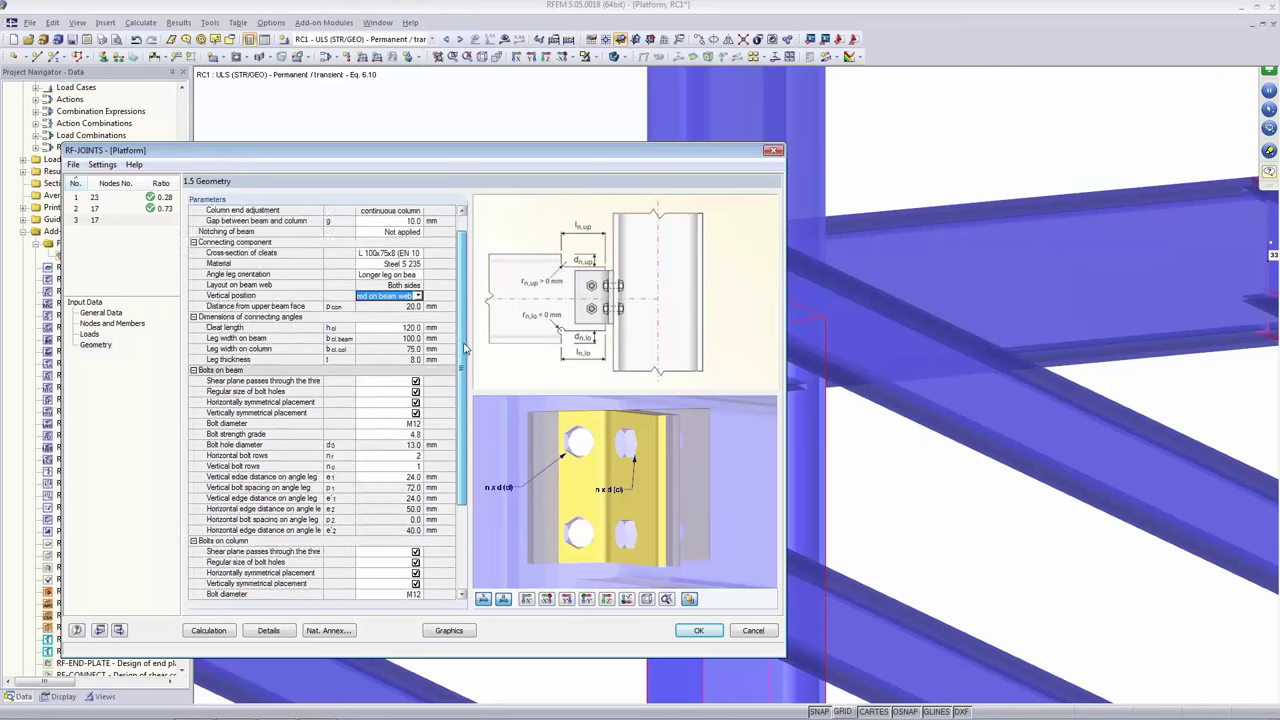
drag(465, 348, 470, 433)
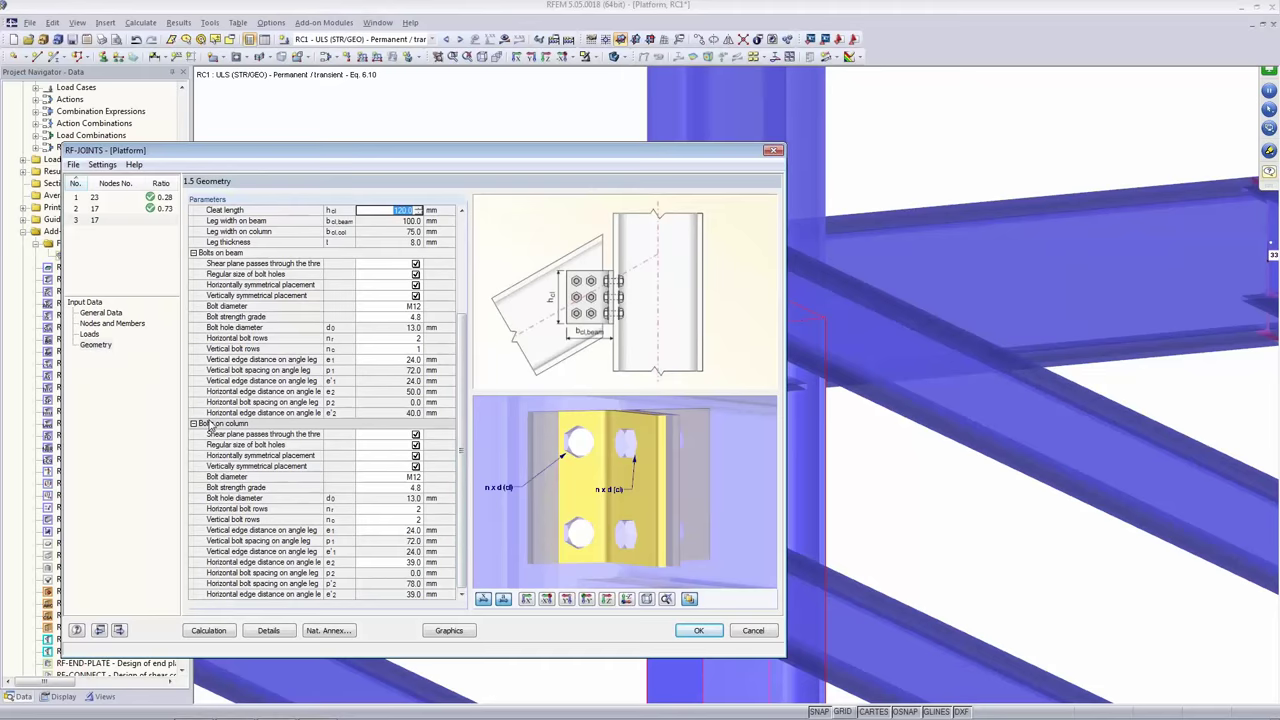
Untick shear plane through thread for the beam bolts, leaving regular hole size on.
click(208, 255)
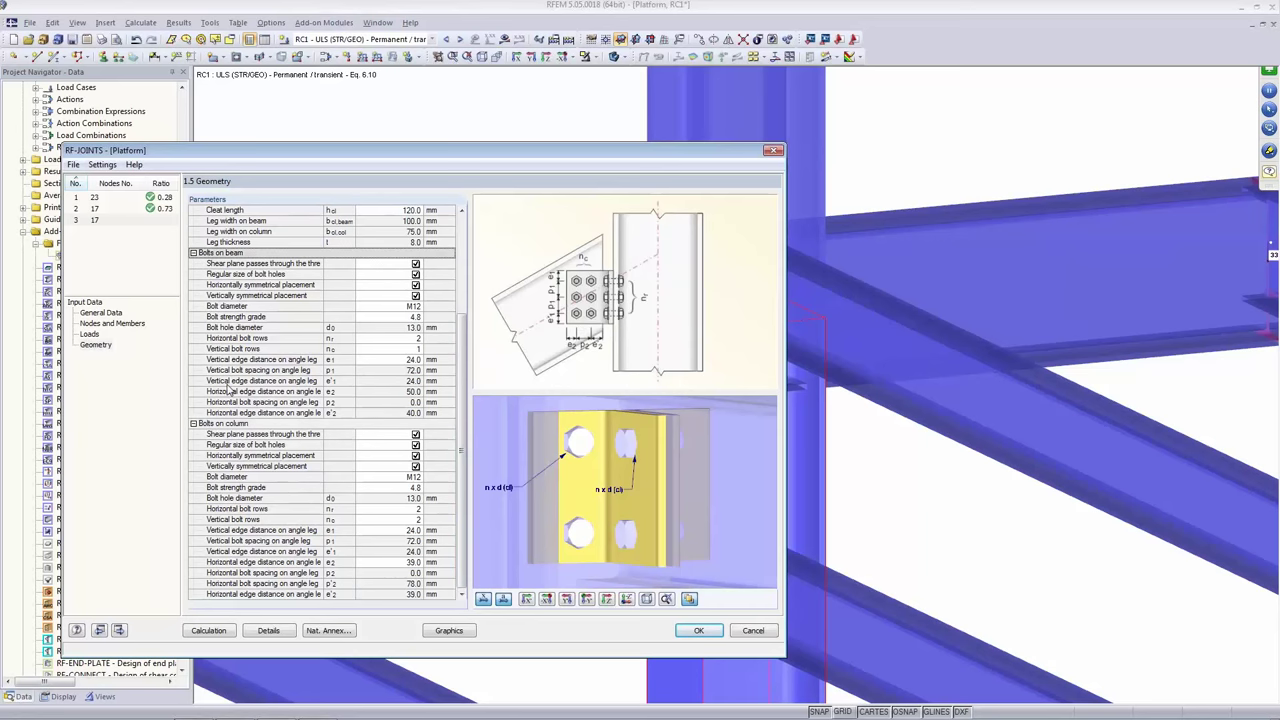
click(408, 266)
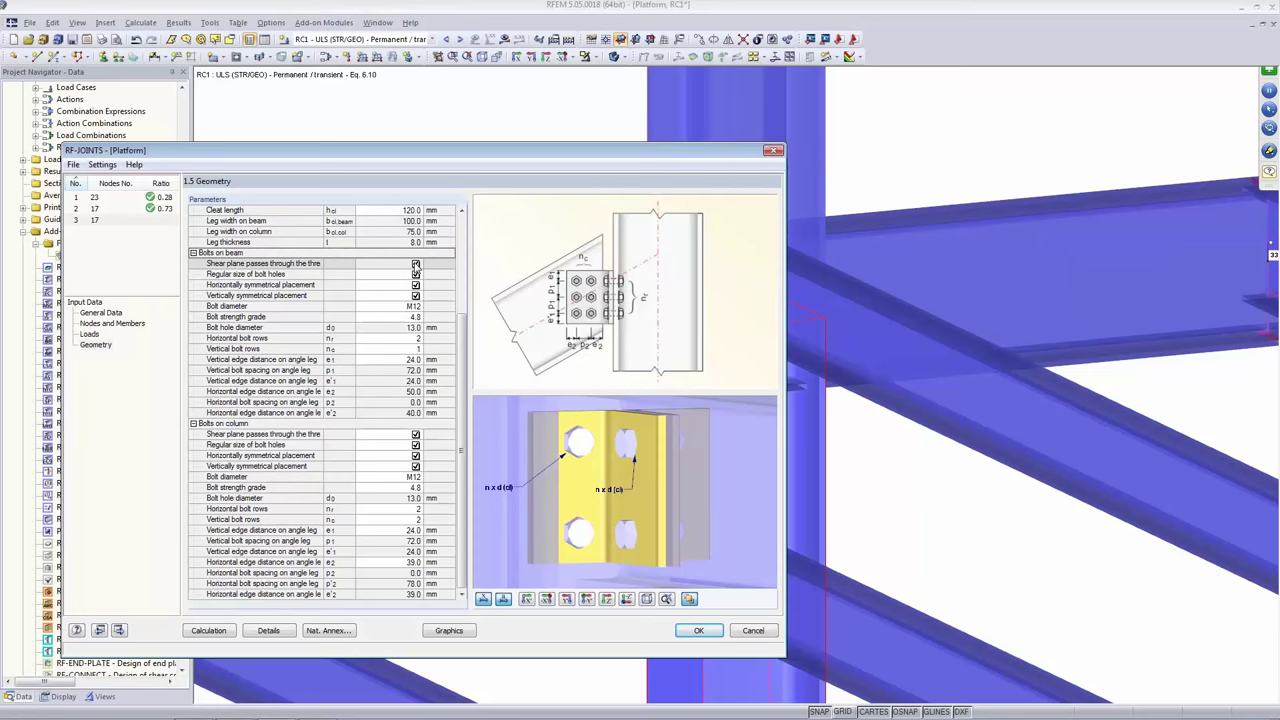
click(416, 265)
click(416, 265)
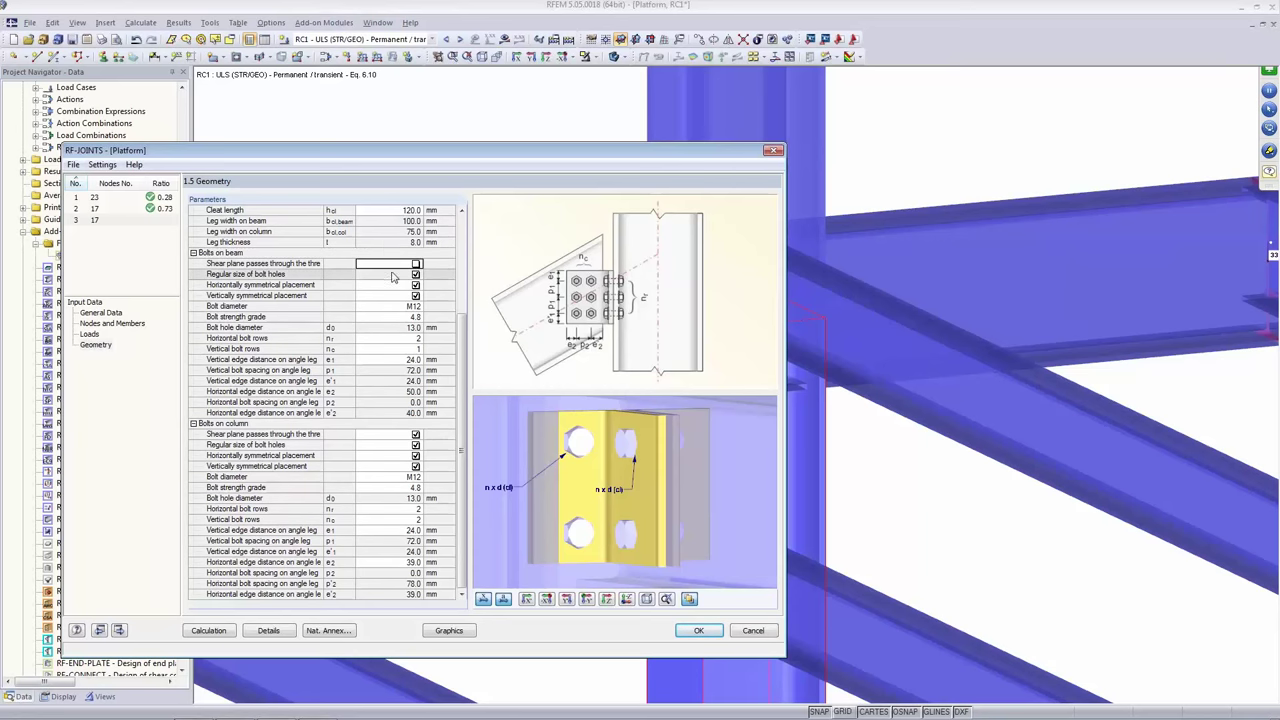
click(393, 276)
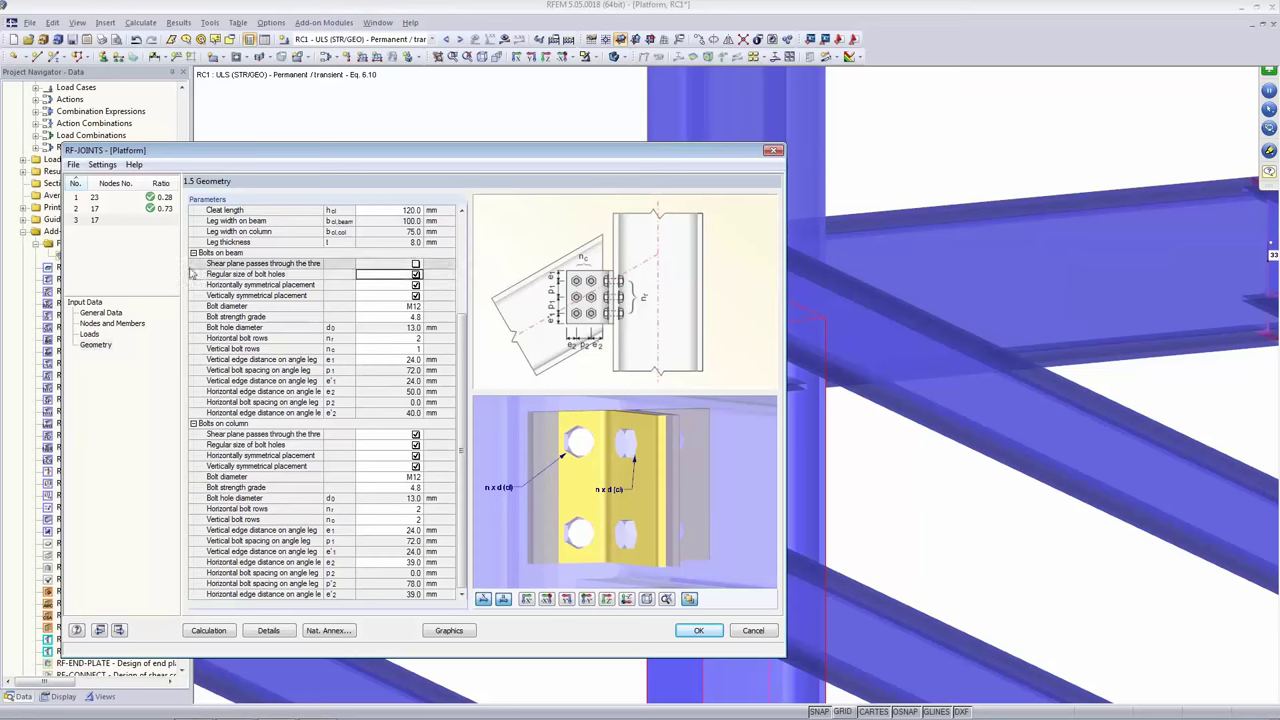
click(416, 275)
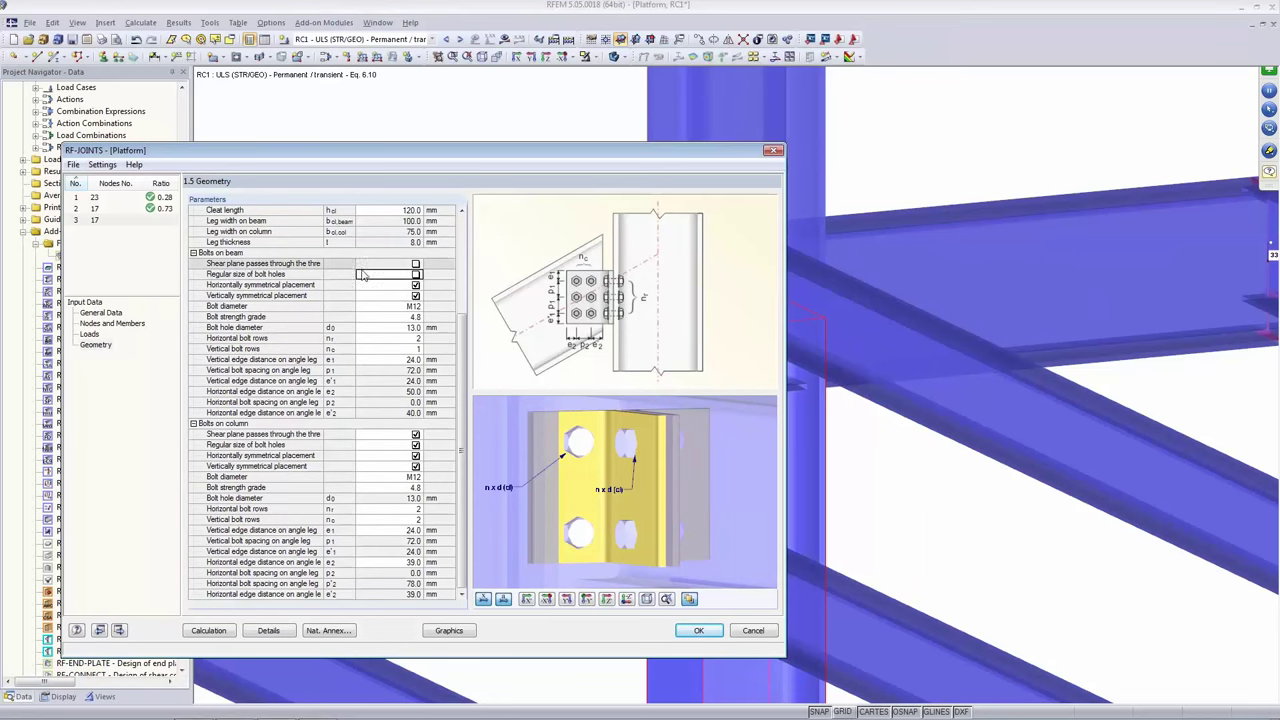
click(398, 327)
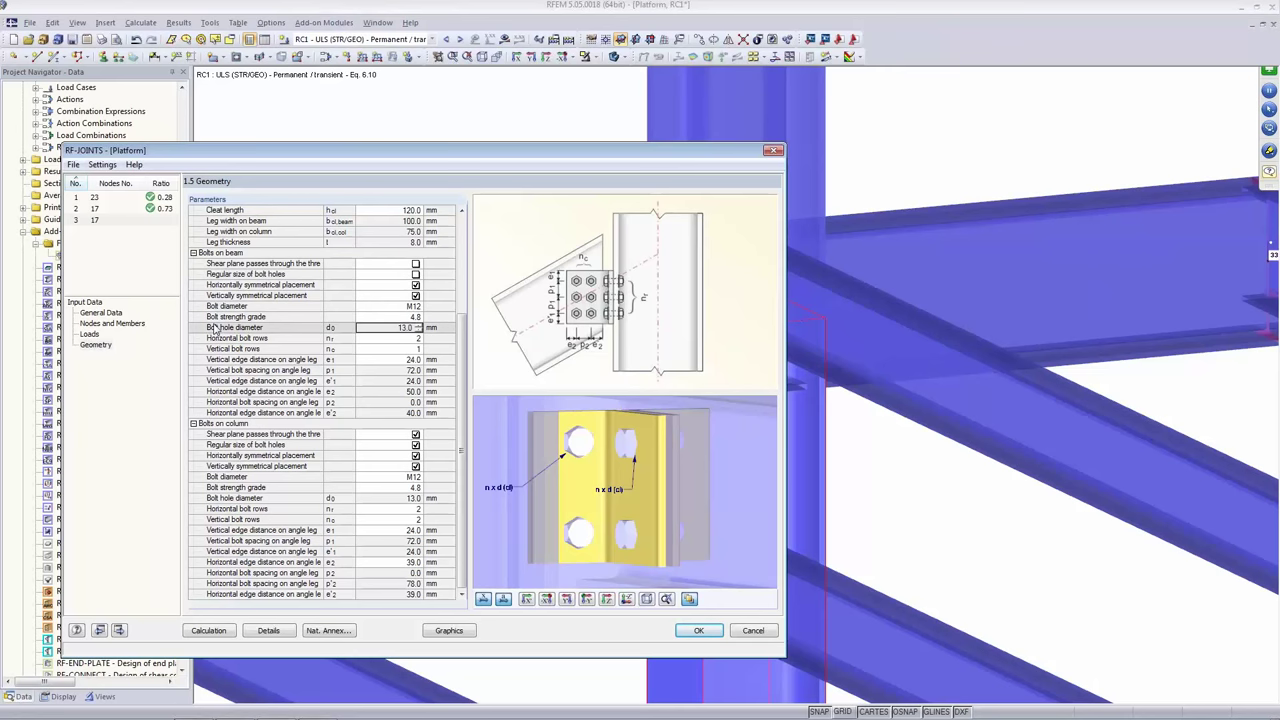
click(416, 275)
Turn off horizontally symmetrical bolt placement on the beam.
click(398, 306)
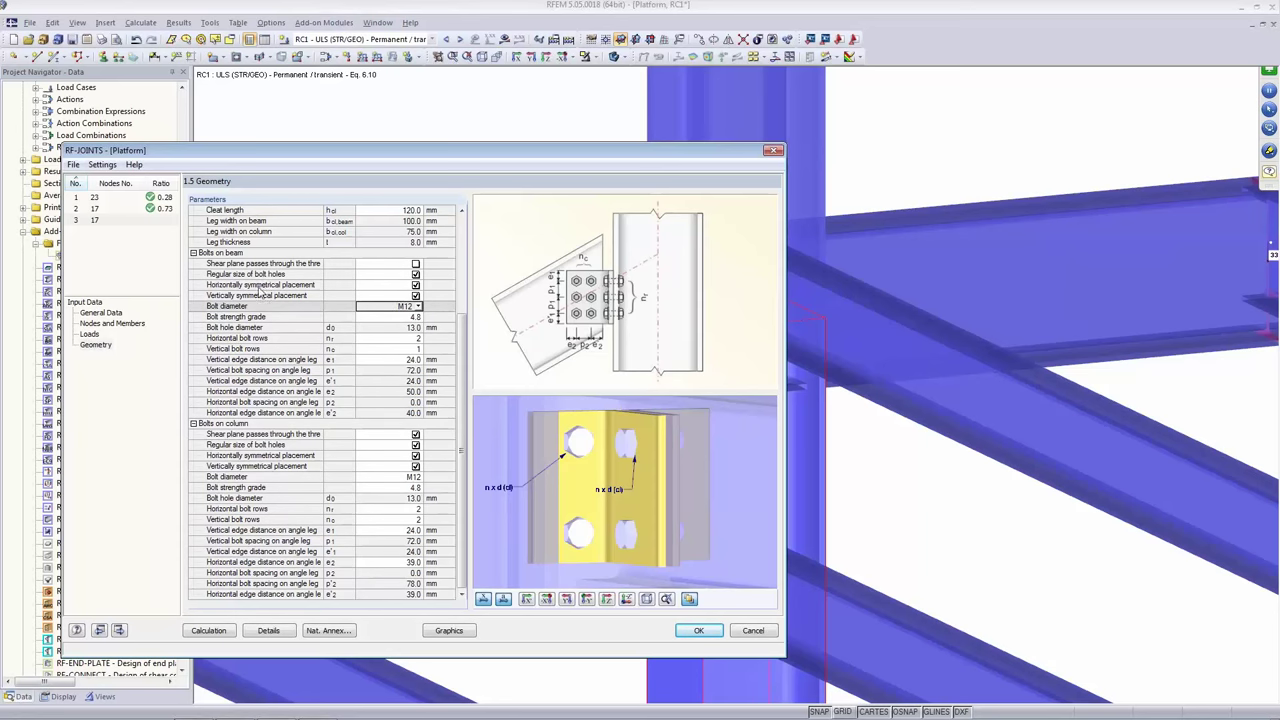
click(261, 287)
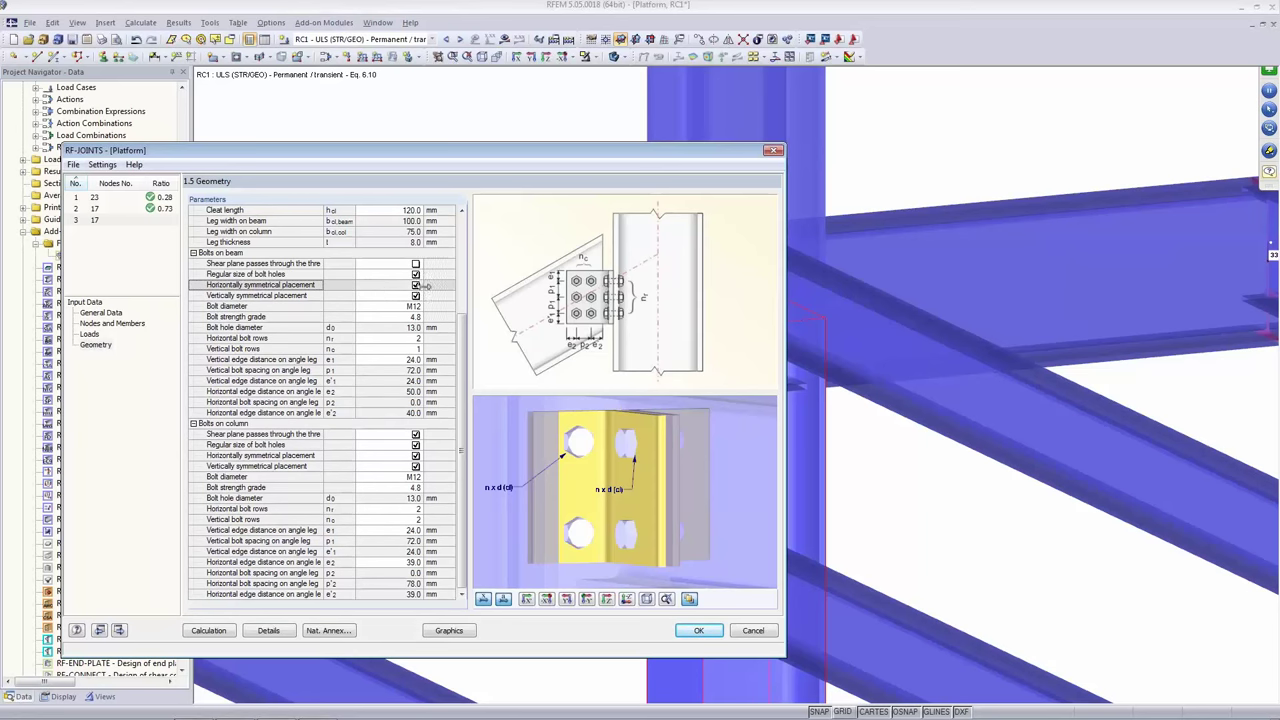
click(416, 285)
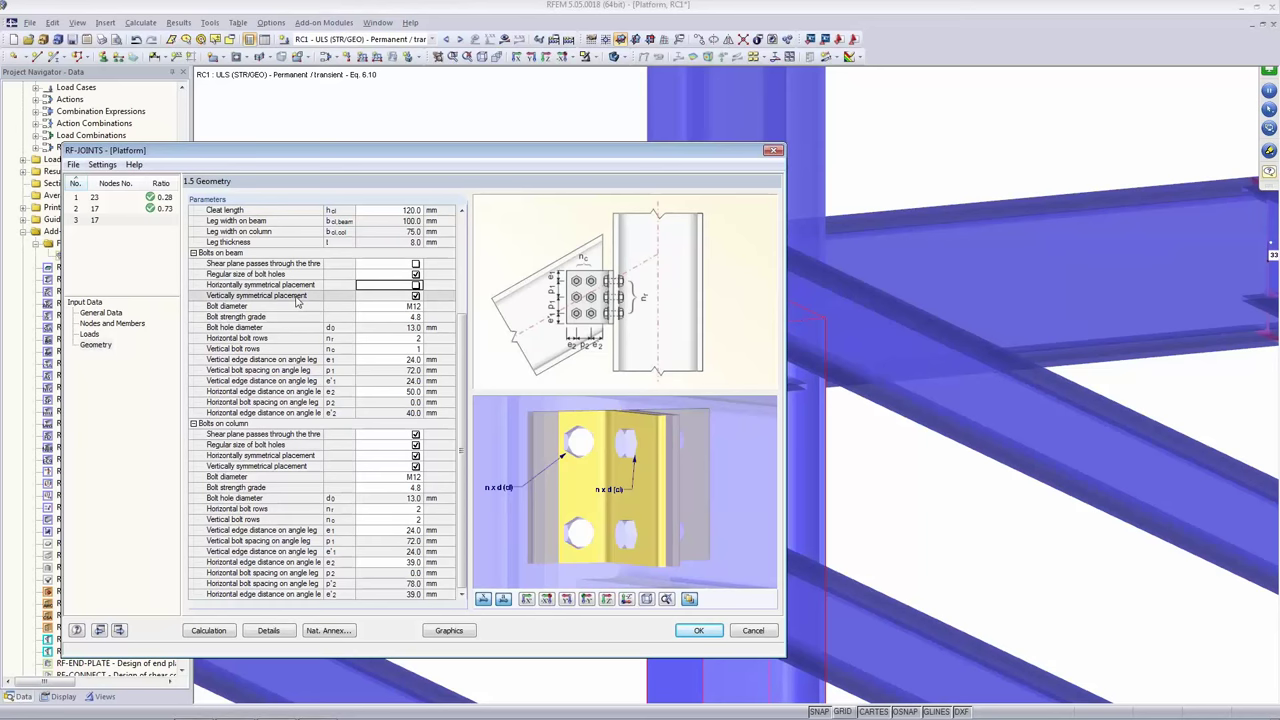
click(255, 298)
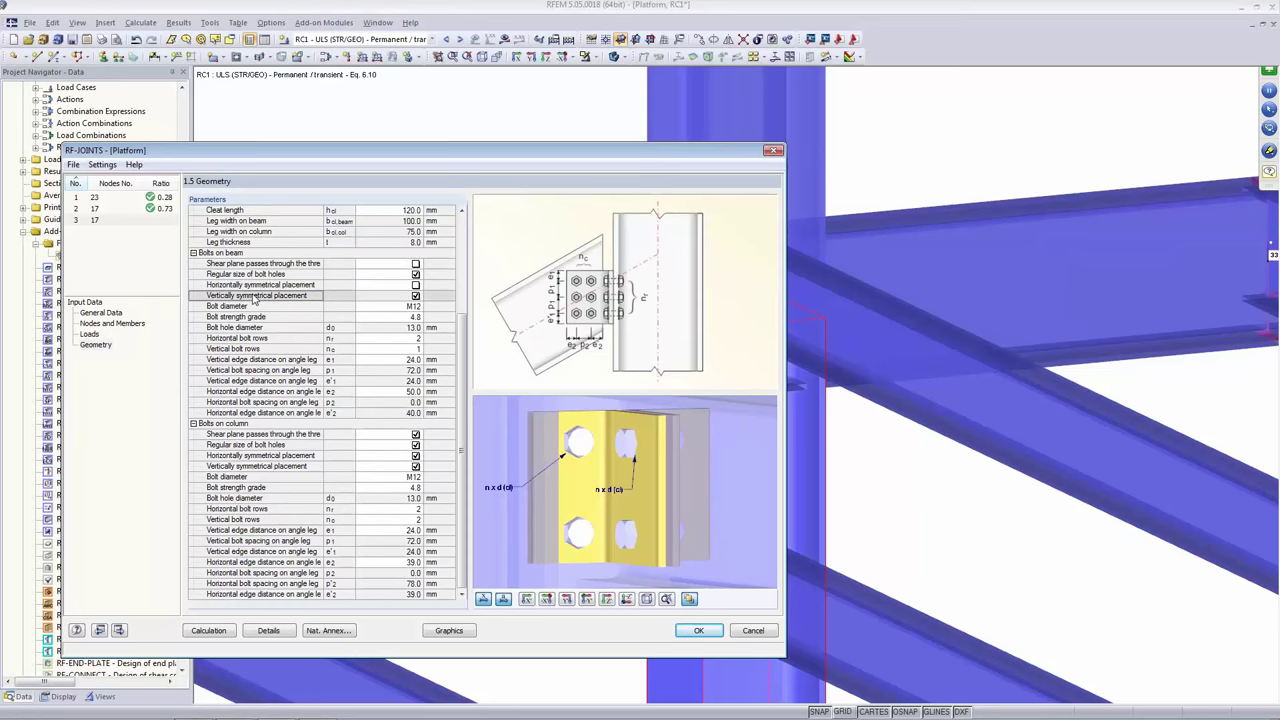
Set the beam bolts to M16 diameter with strength grade 4.6.
click(390, 306)
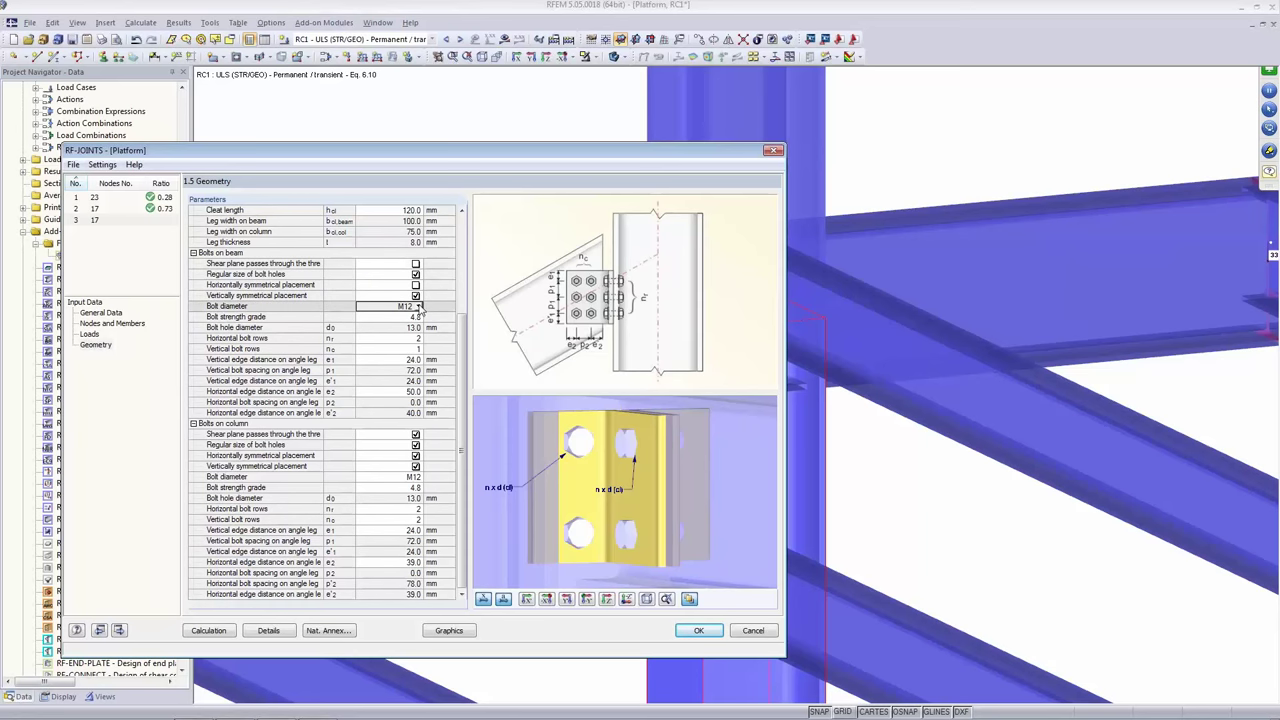
click(419, 306)
click(400, 338)
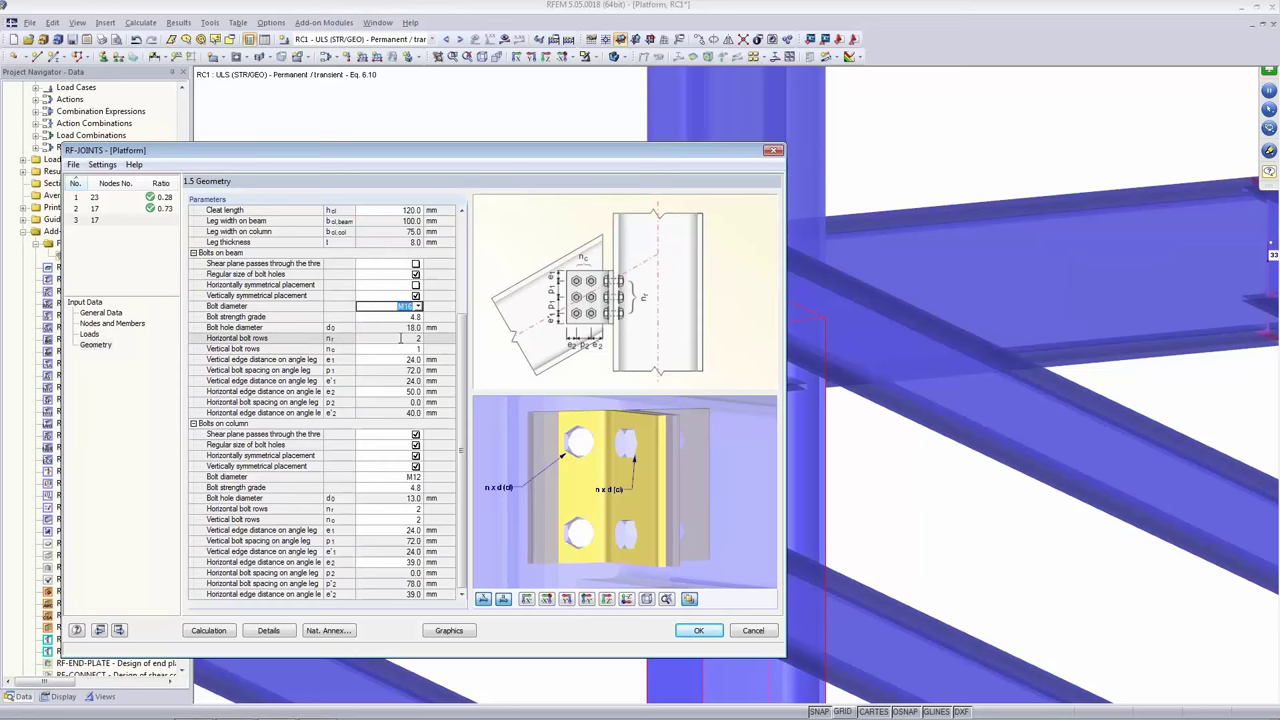
key(Return)
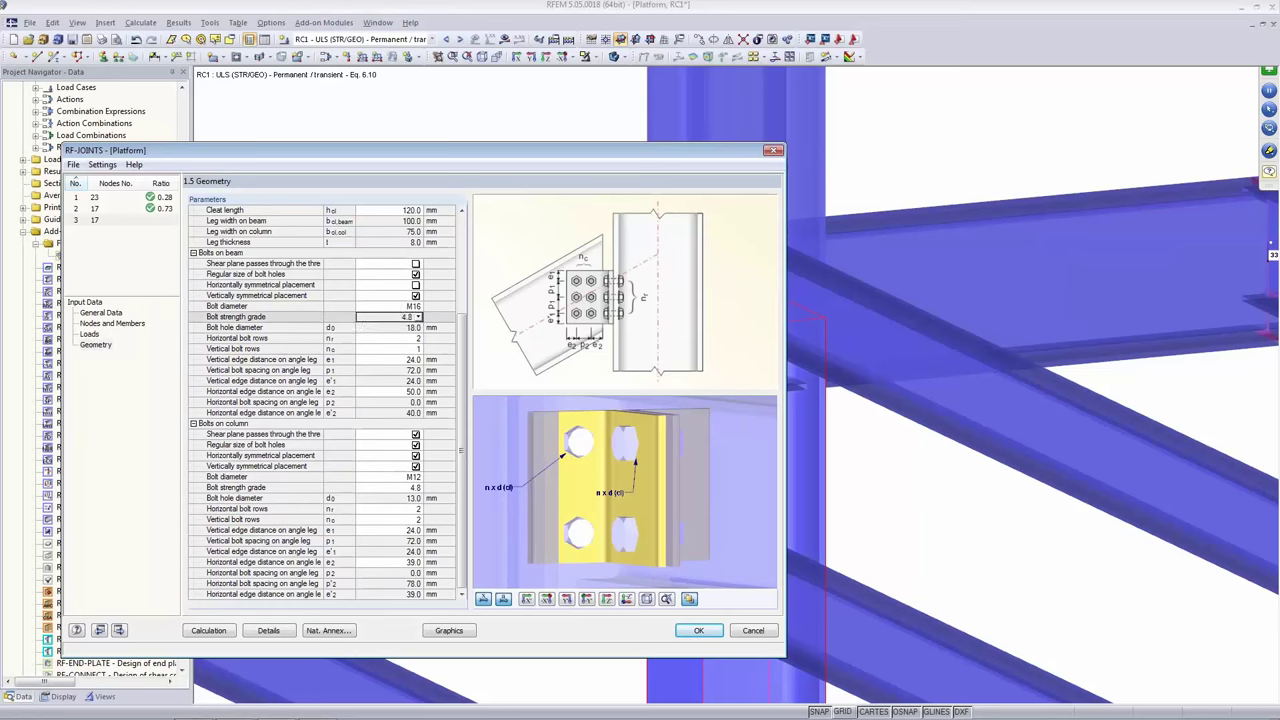
click(419, 317)
click(404, 333)
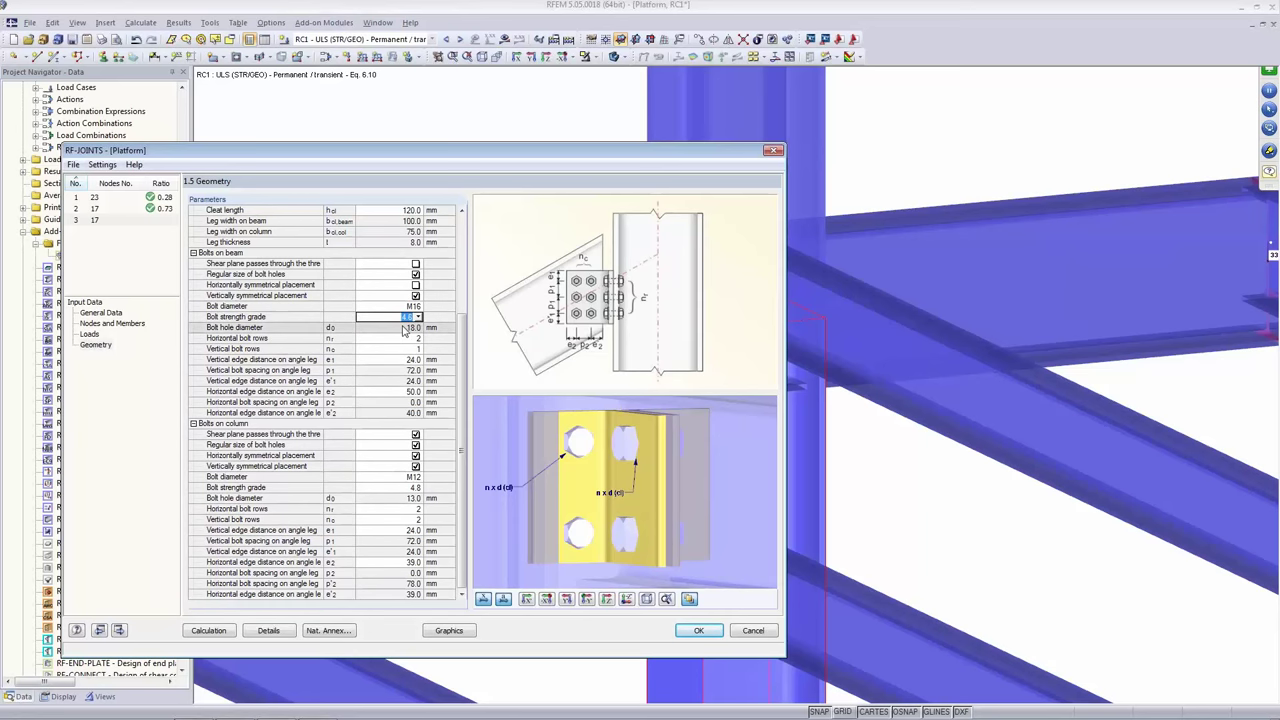
click(371, 316)
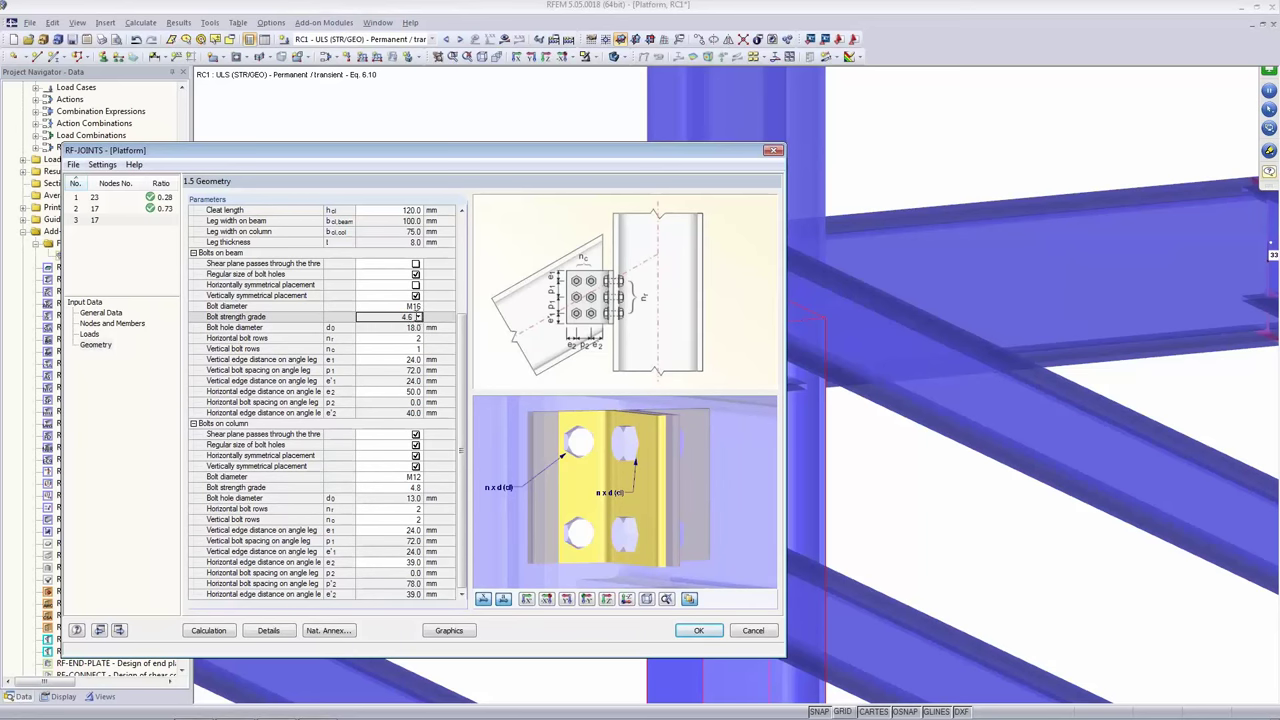
key(Return)
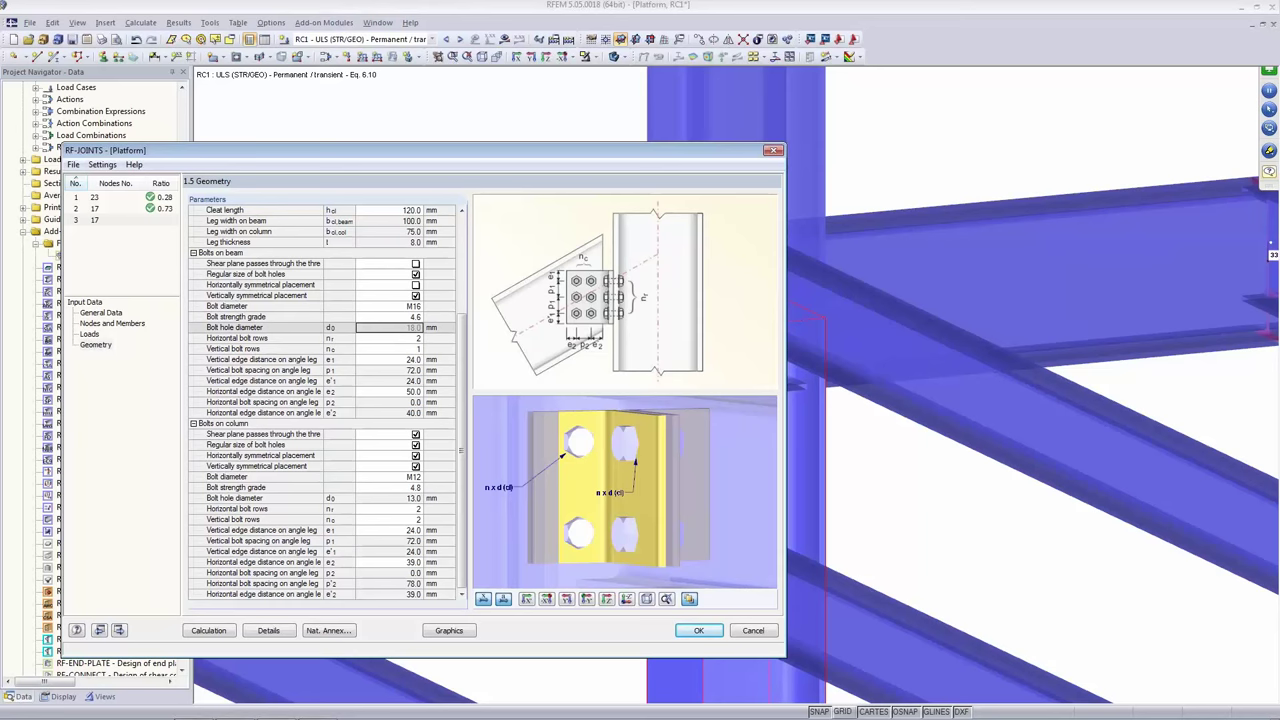
click(380, 337)
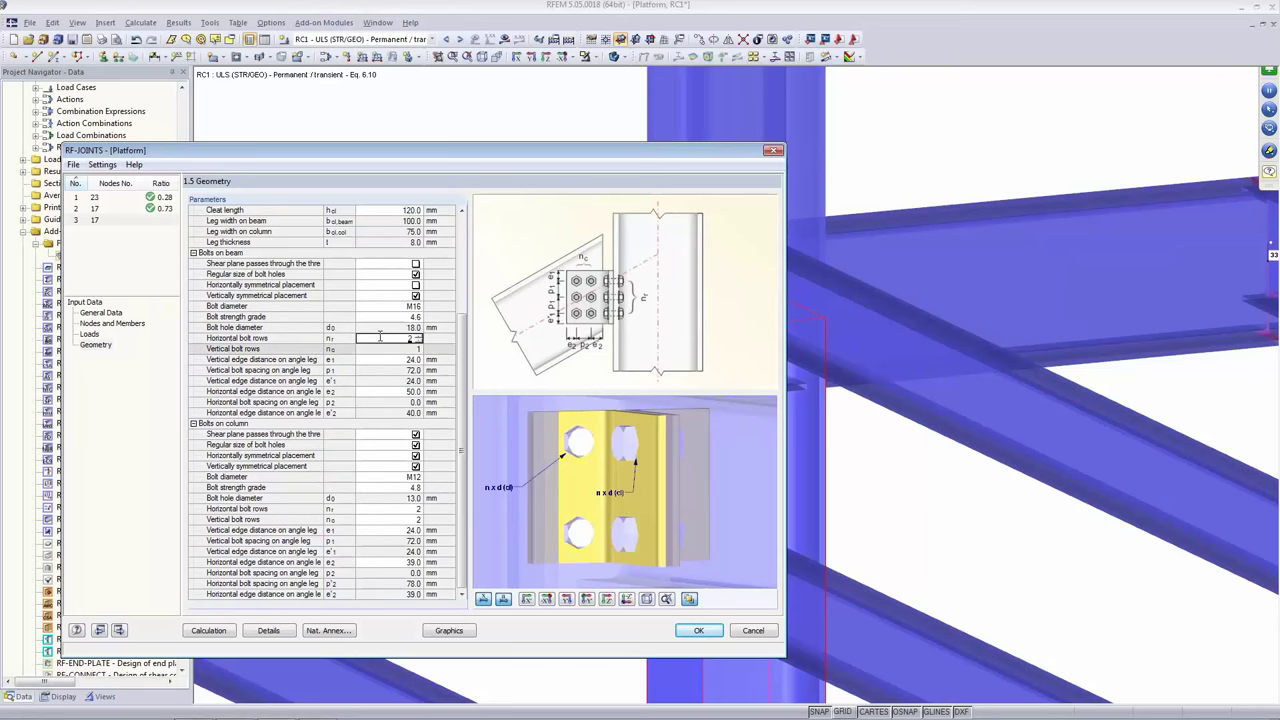
click(380, 348)
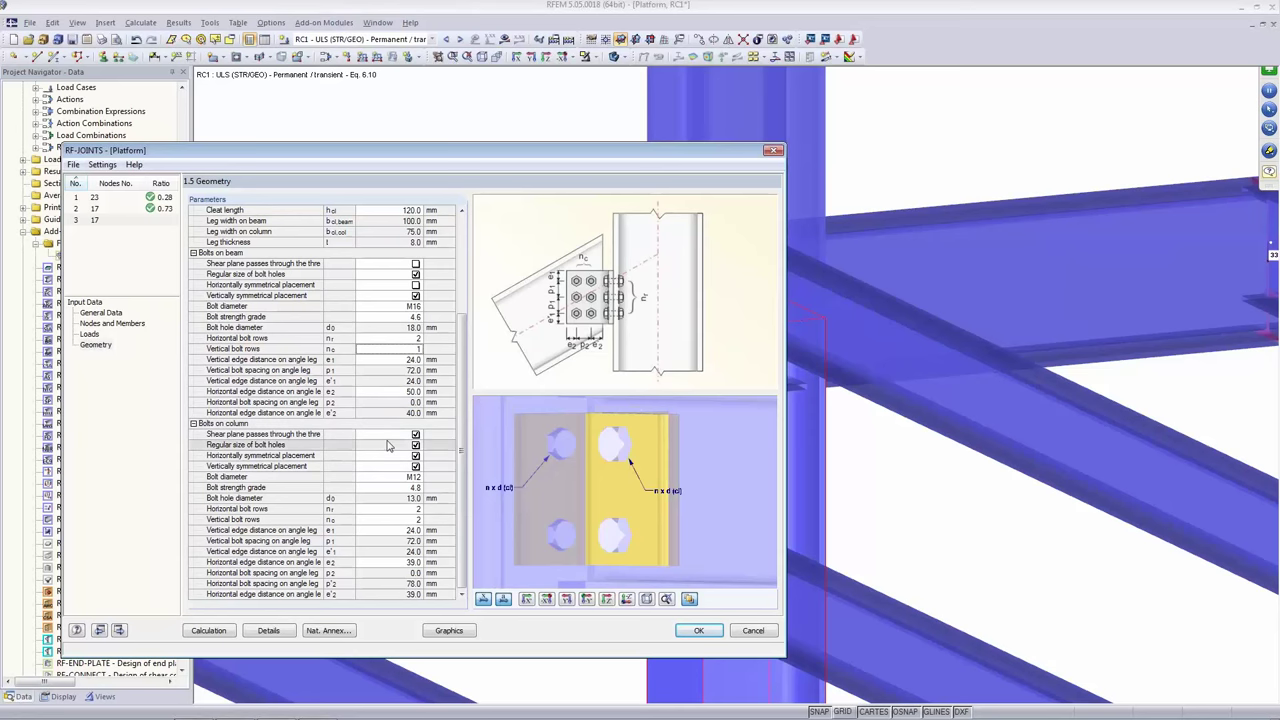
Set the beam-side bolt edge distances to e1 = 30 mm and e2 = 40 mm.
click(378, 359)
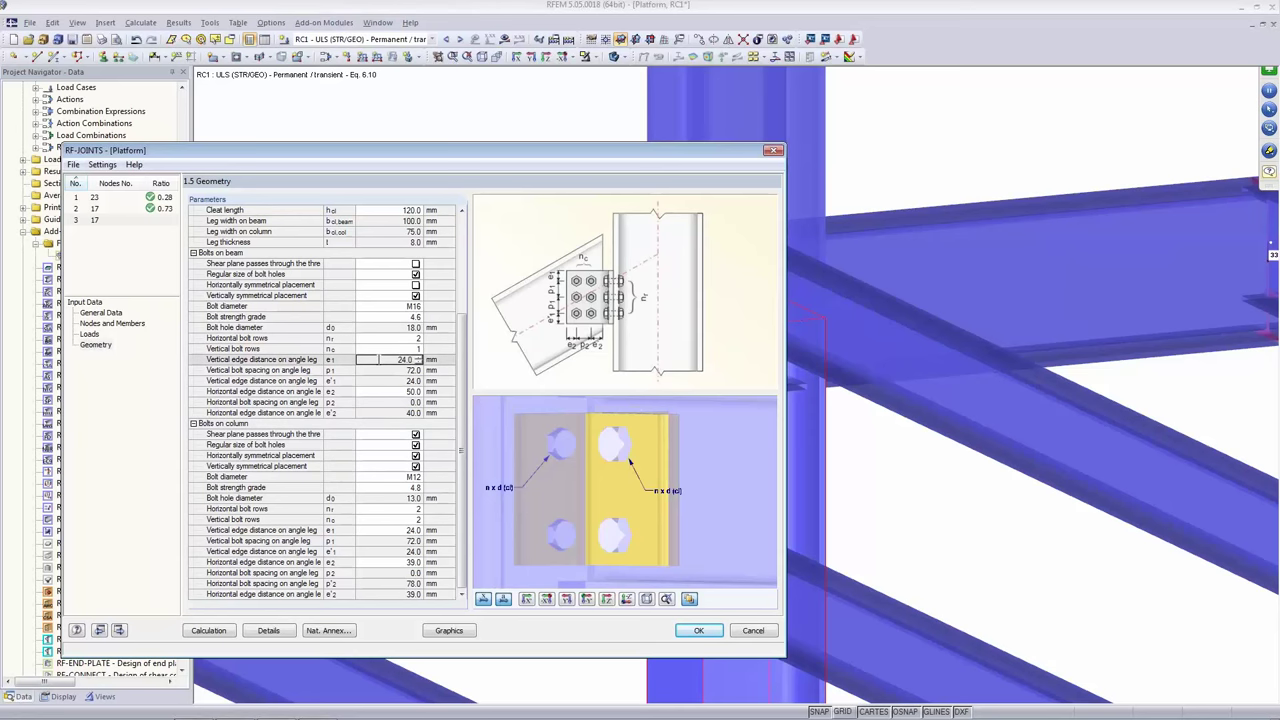
double_click(405, 359)
text(30)
key(Return)
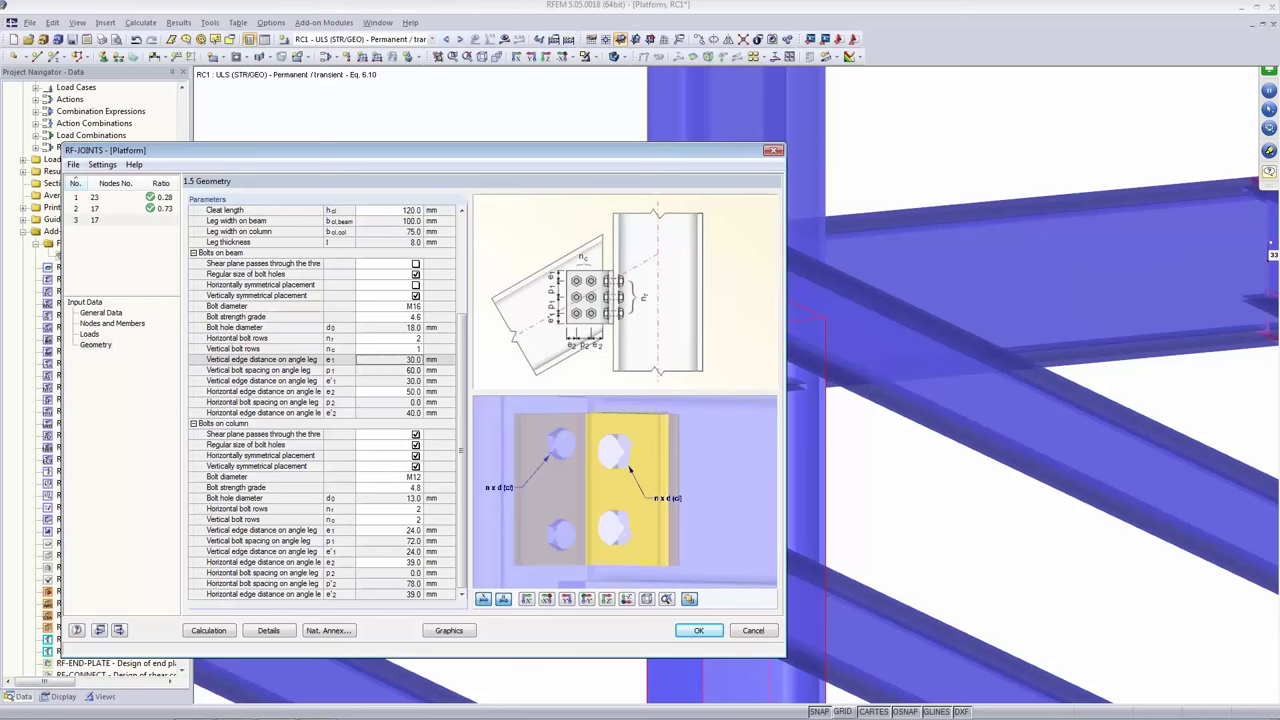
click(378, 382)
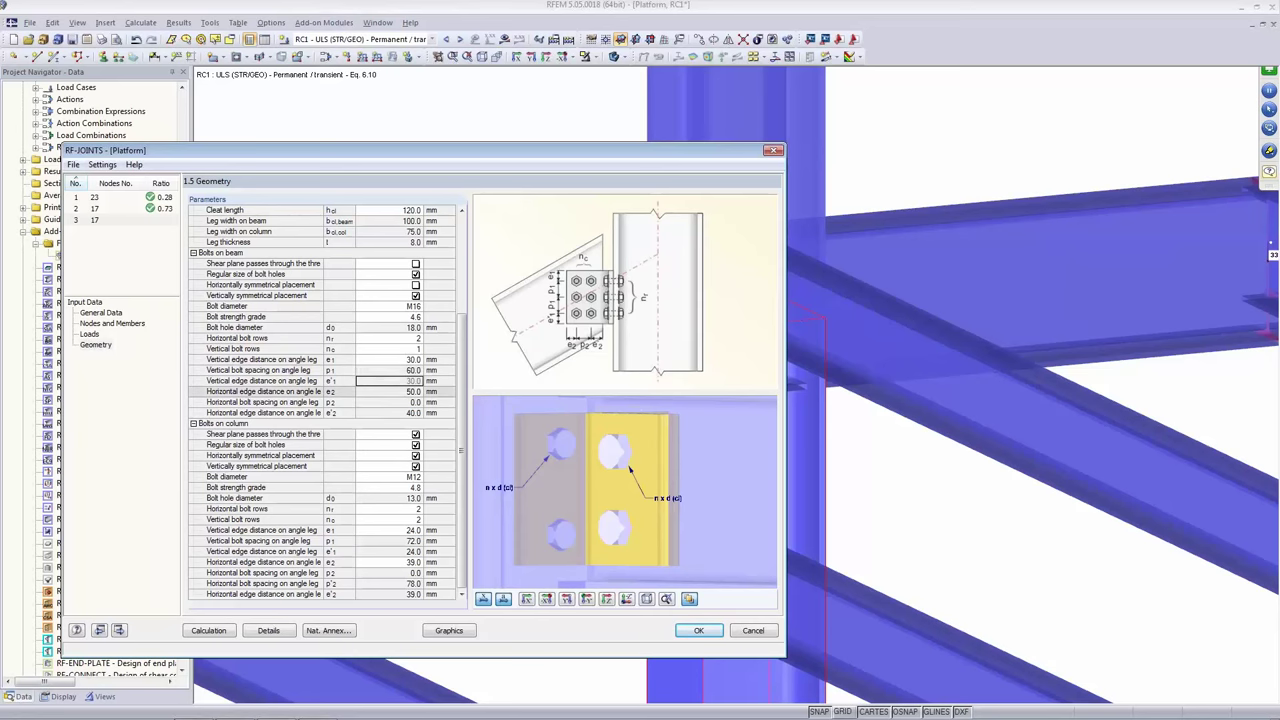
click(395, 391)
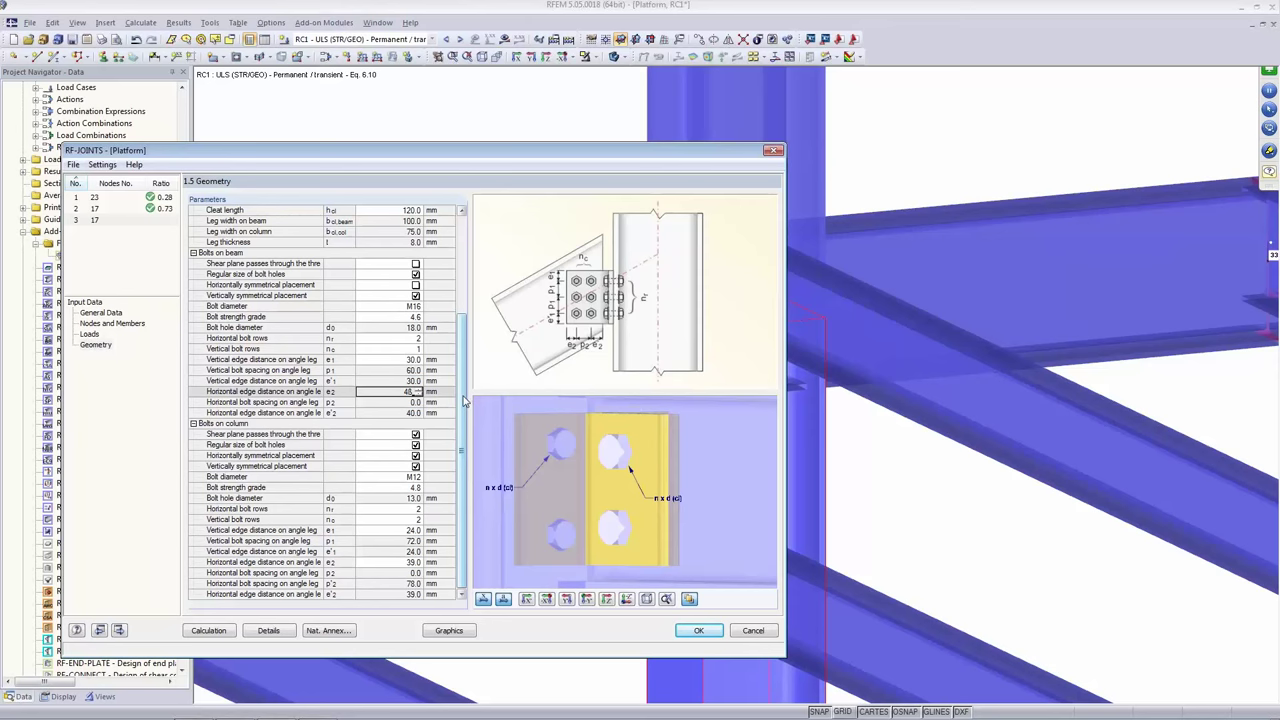
key(Return)
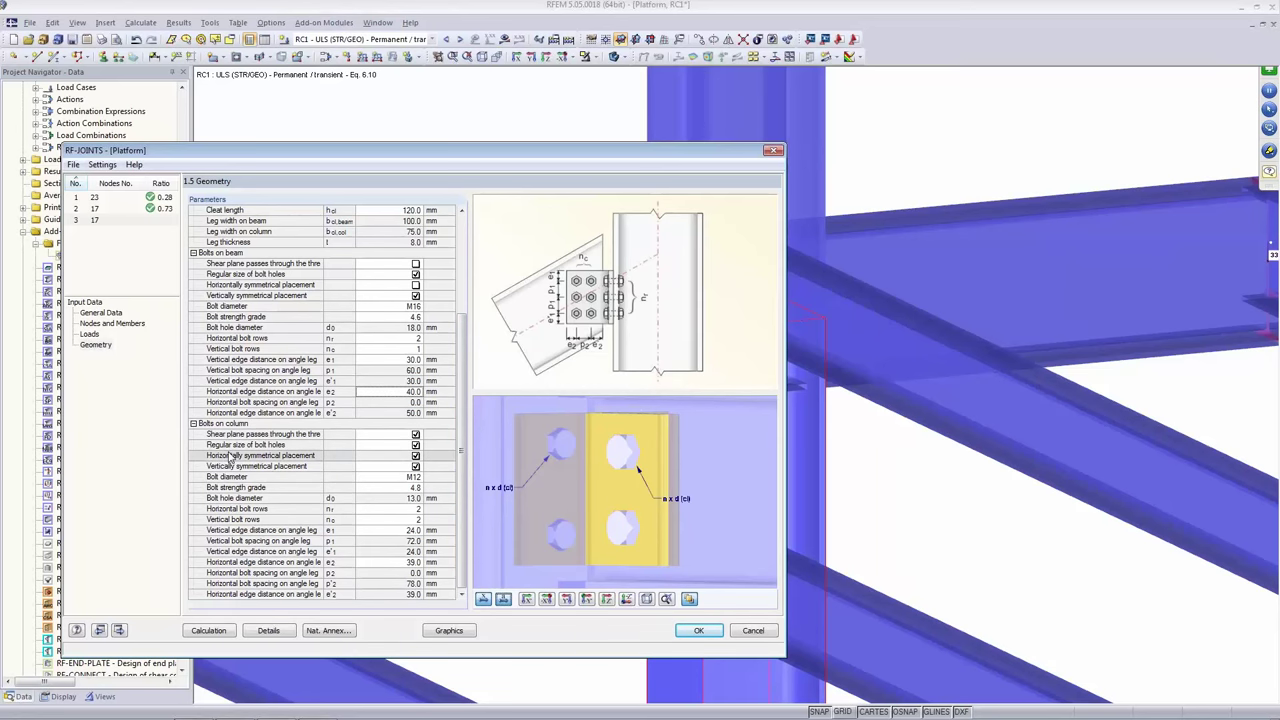
click(400, 440)
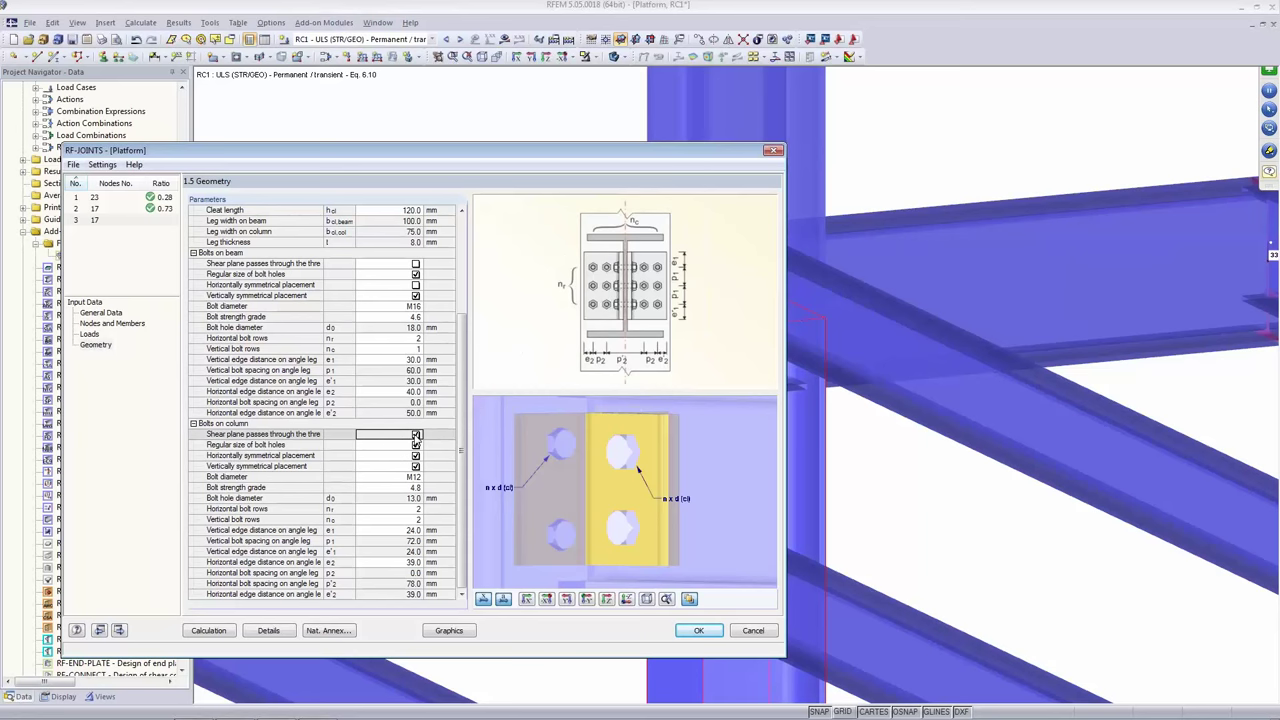
Untick Shear plane passes through thread for the column bolts.
click(416, 435)
click(400, 446)
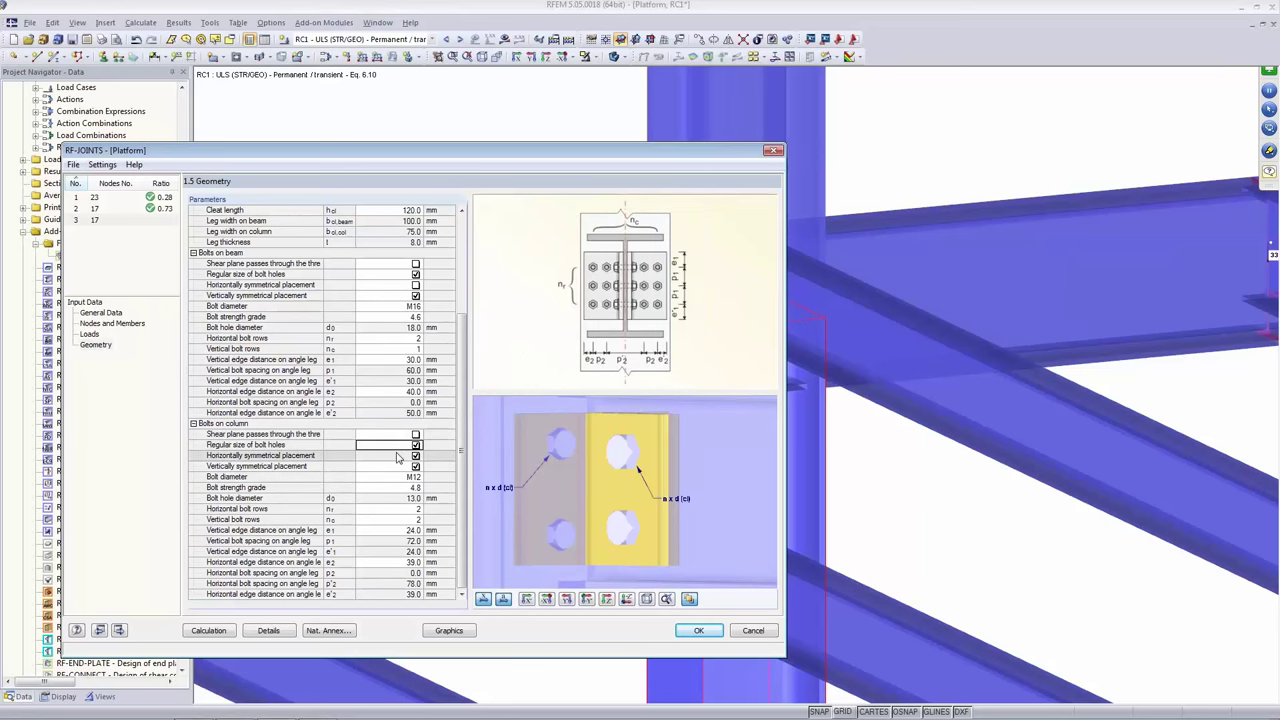
click(377, 458)
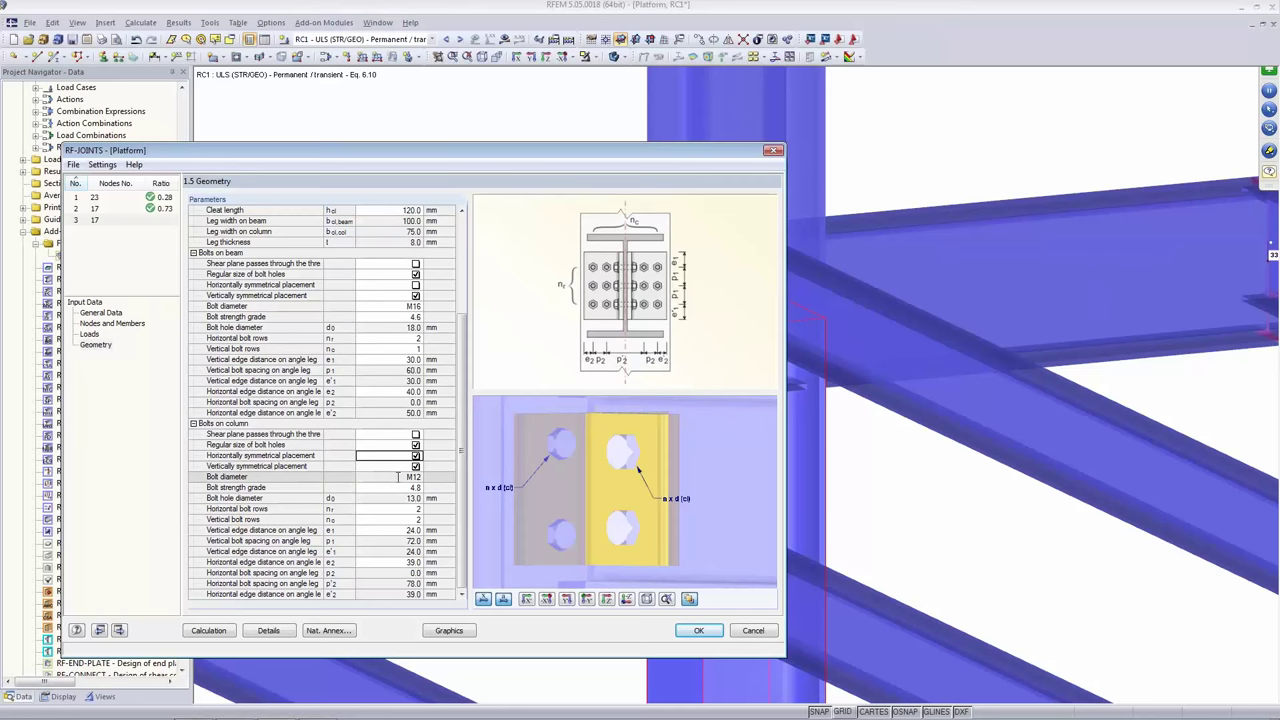
Set the column bolts to M16 grade 4.6, keeping 2 horizontal rows, and rotate the preview.
click(398, 477)
click(419, 477)
click(405, 509)
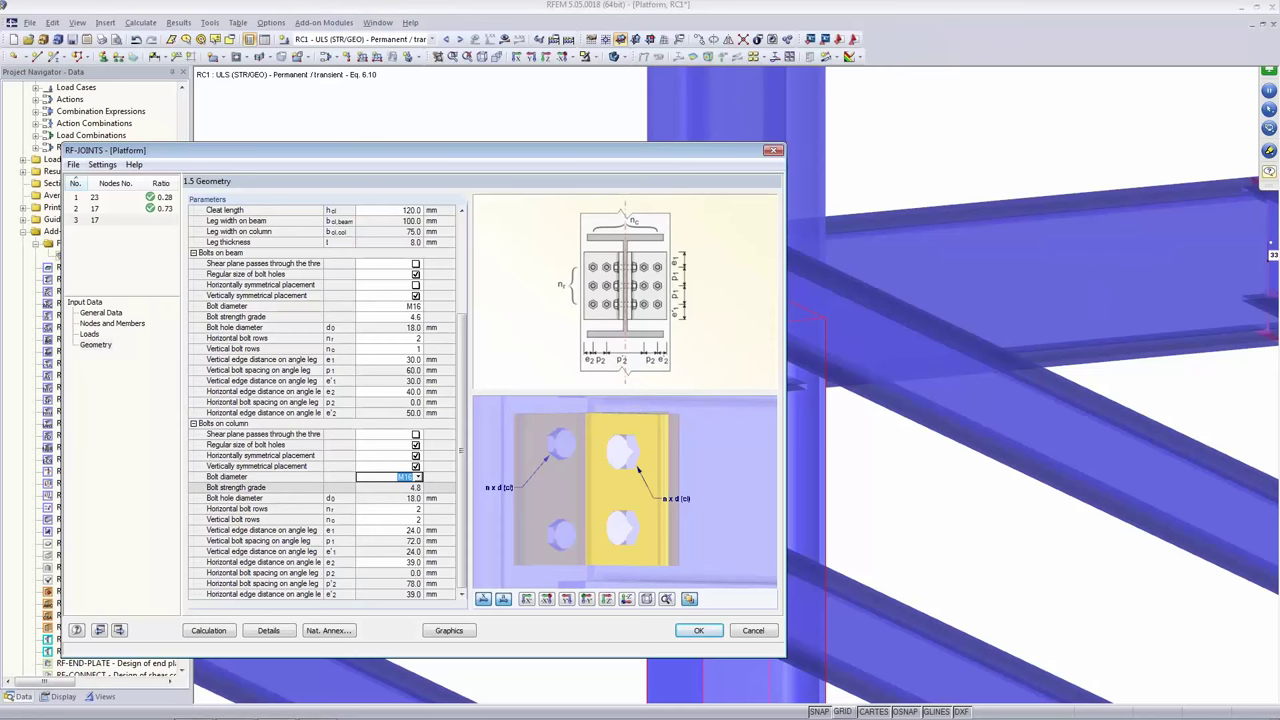
click(390, 487)
click(419, 487)
click(395, 503)
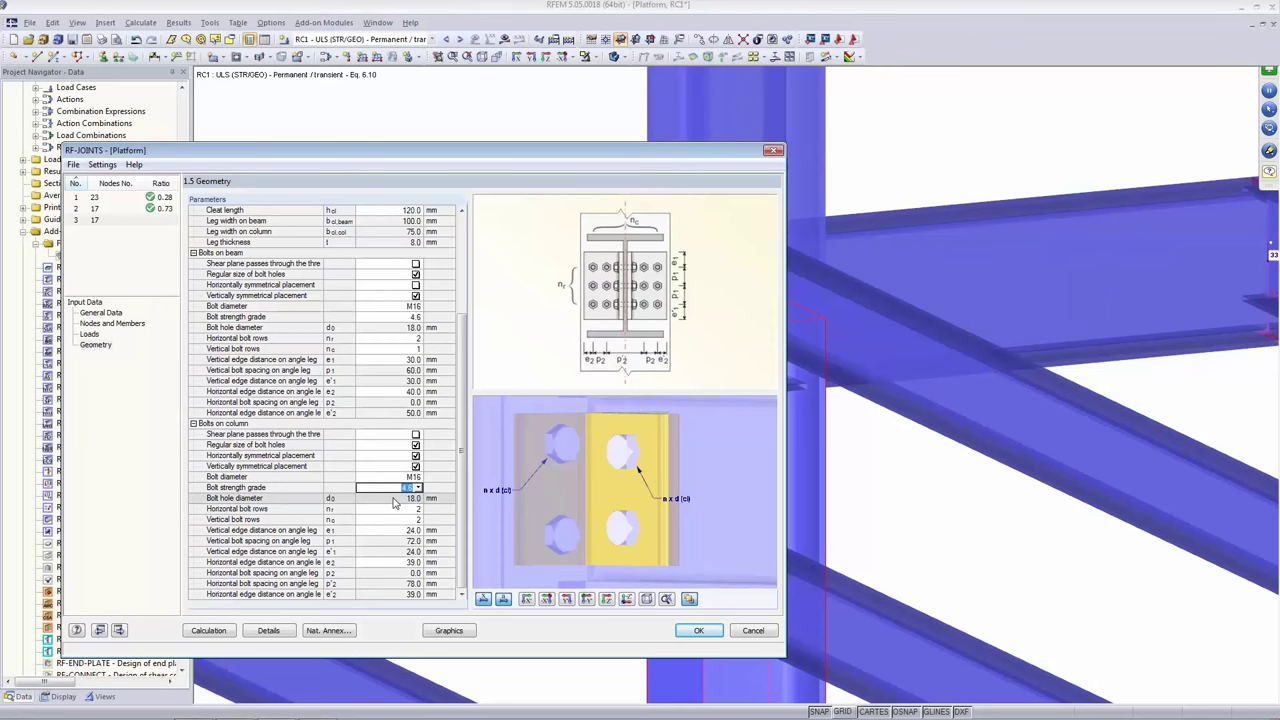
click(384, 510)
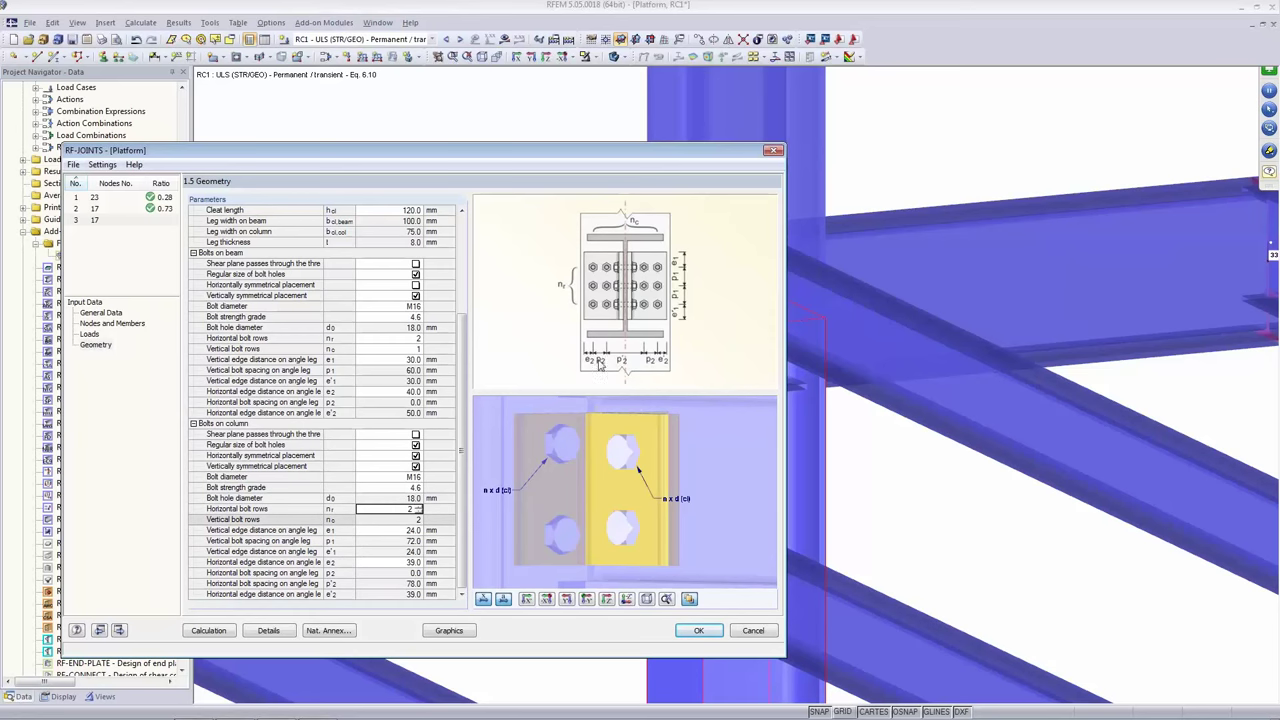
click(703, 497)
drag(703, 497, 638, 492)
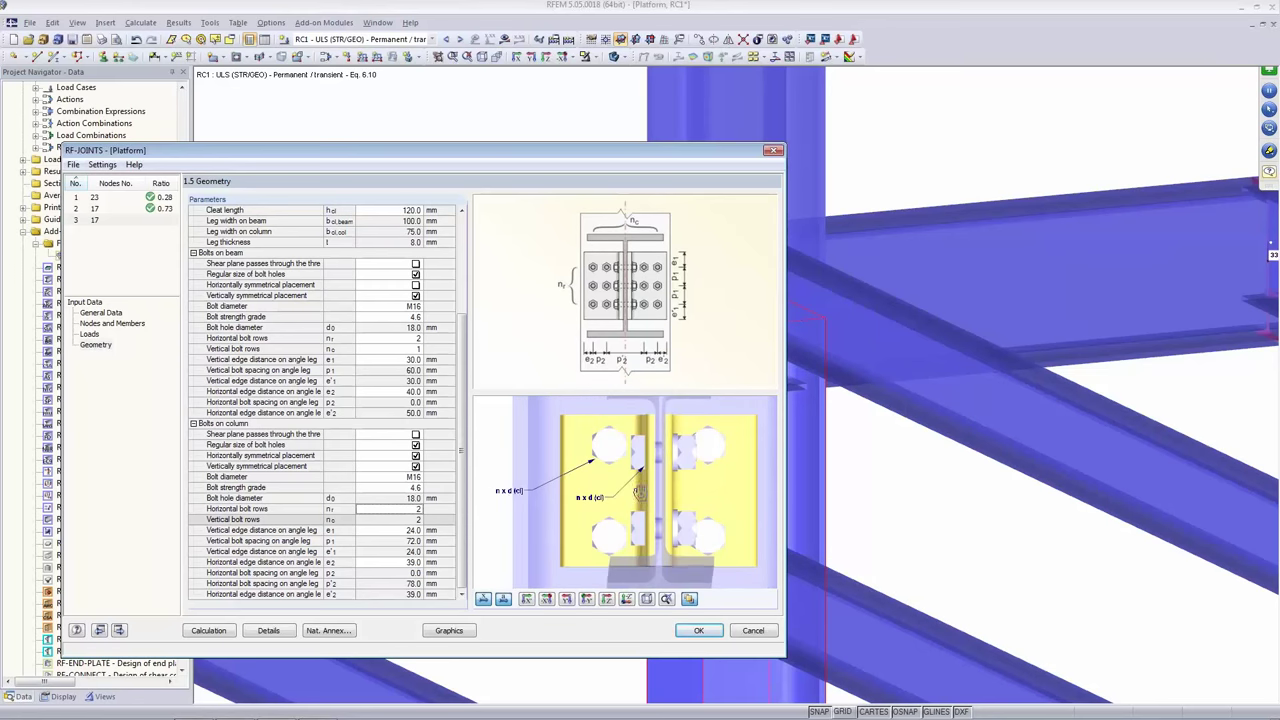
mouse_move(713, 503)
mouse_down()
mouse_move(703, 488)
mouse_move(715, 503)
mouse_up()
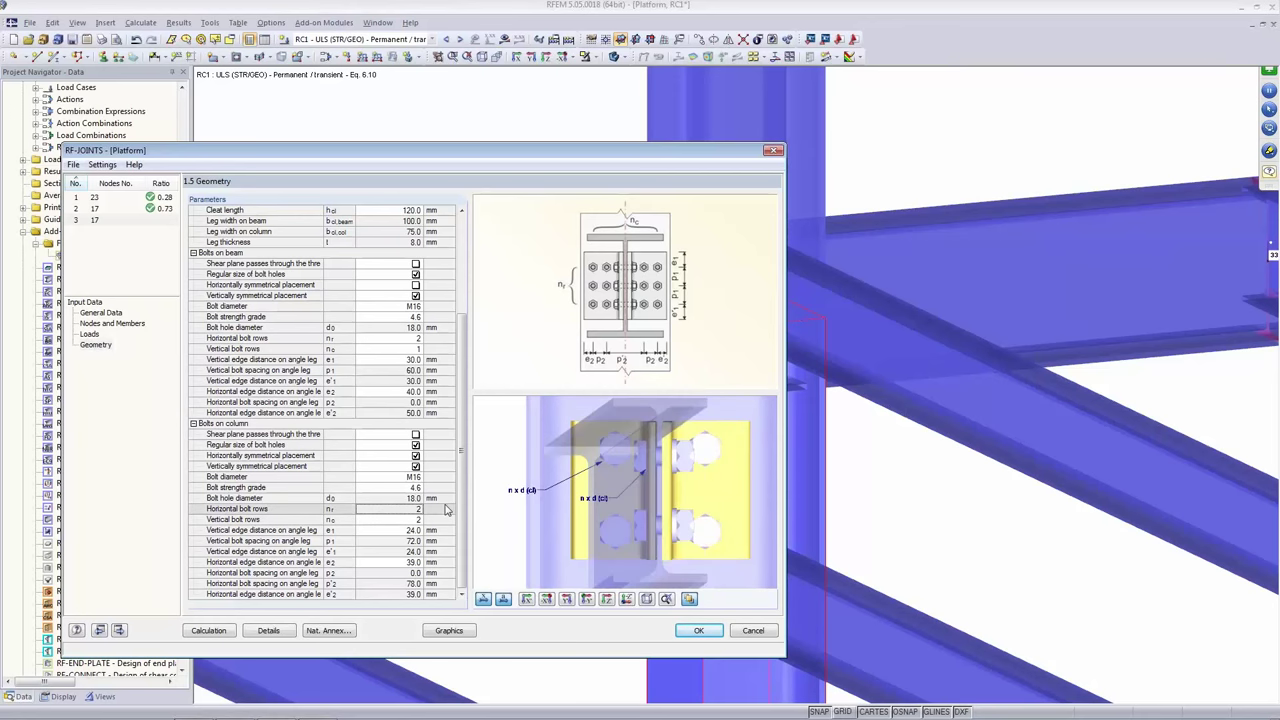
Set the column-side bolt edge distances to e1 = 30 mm and e2 = 35 mm.
click(376, 531)
text(30)
key(Return)
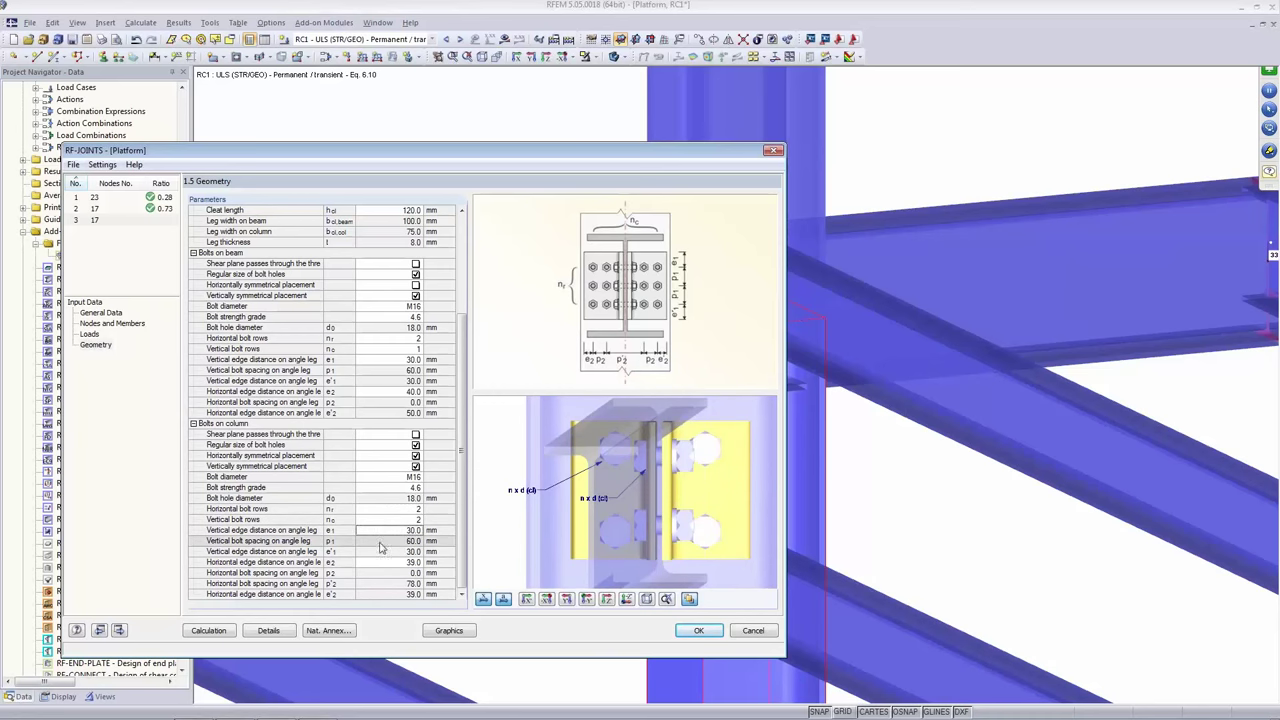
click(382, 552)
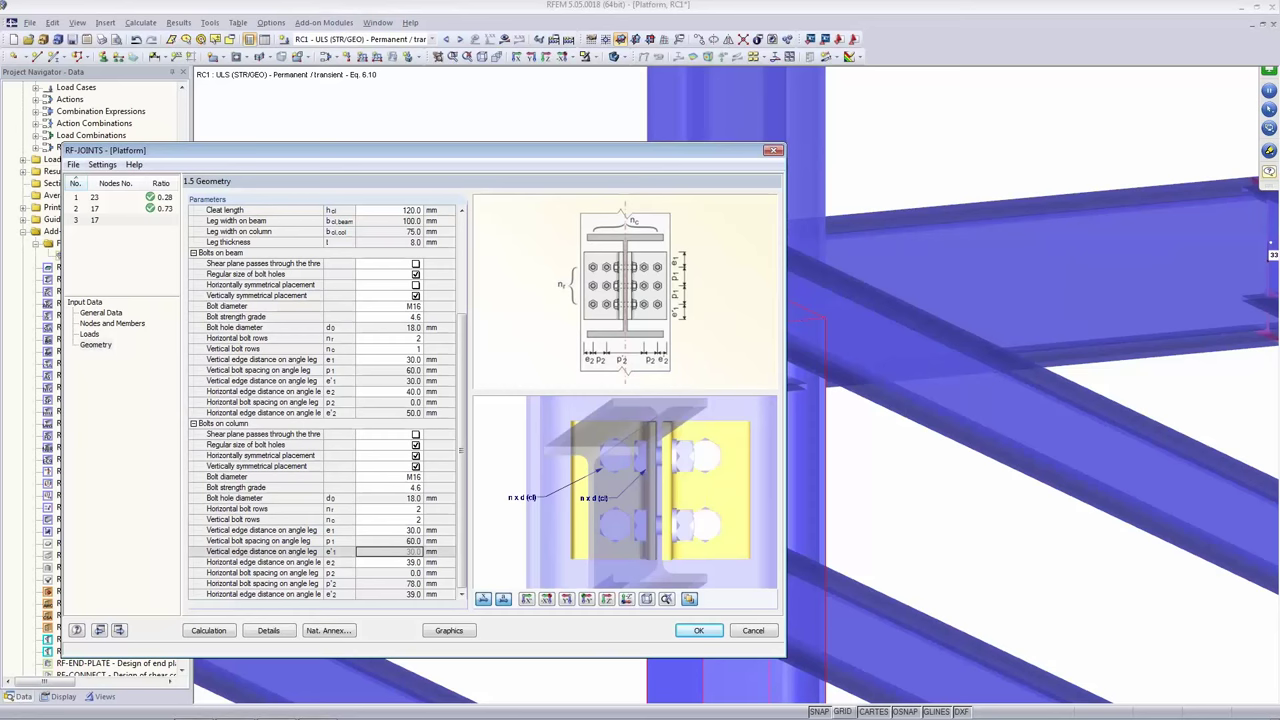
click(382, 562)
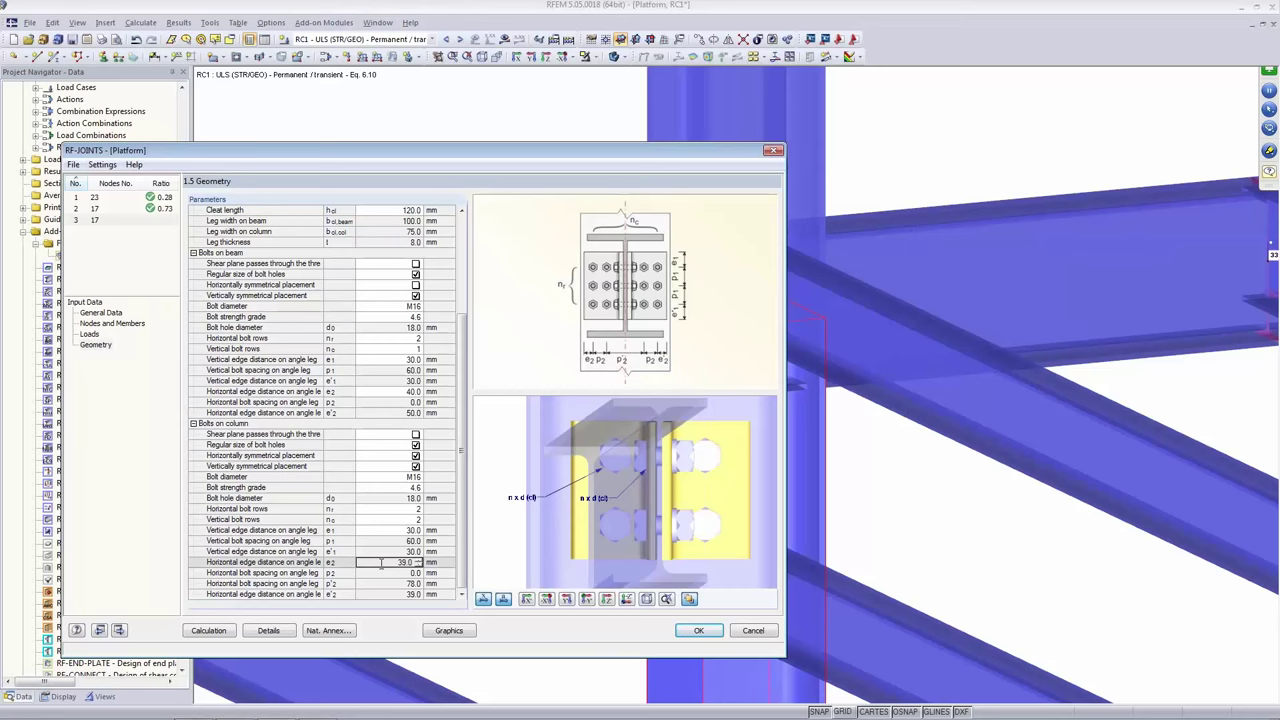
double_click(381, 563)
text(35)
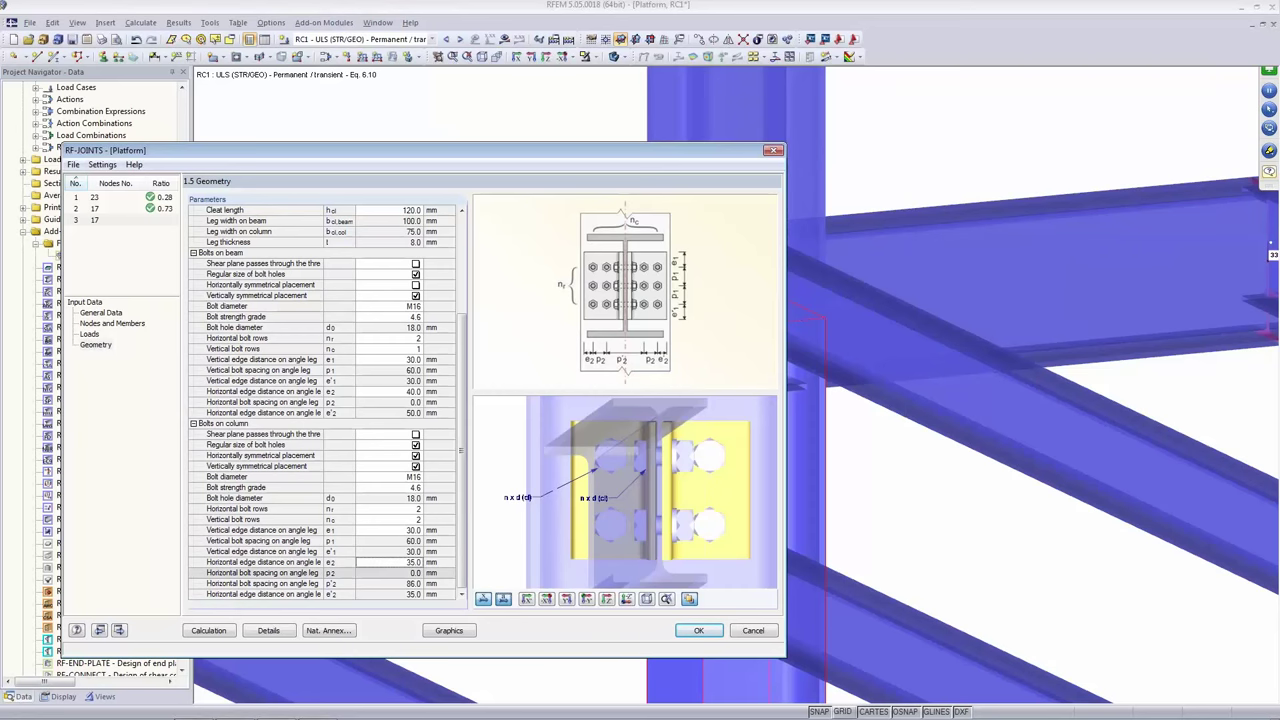
key(Return)
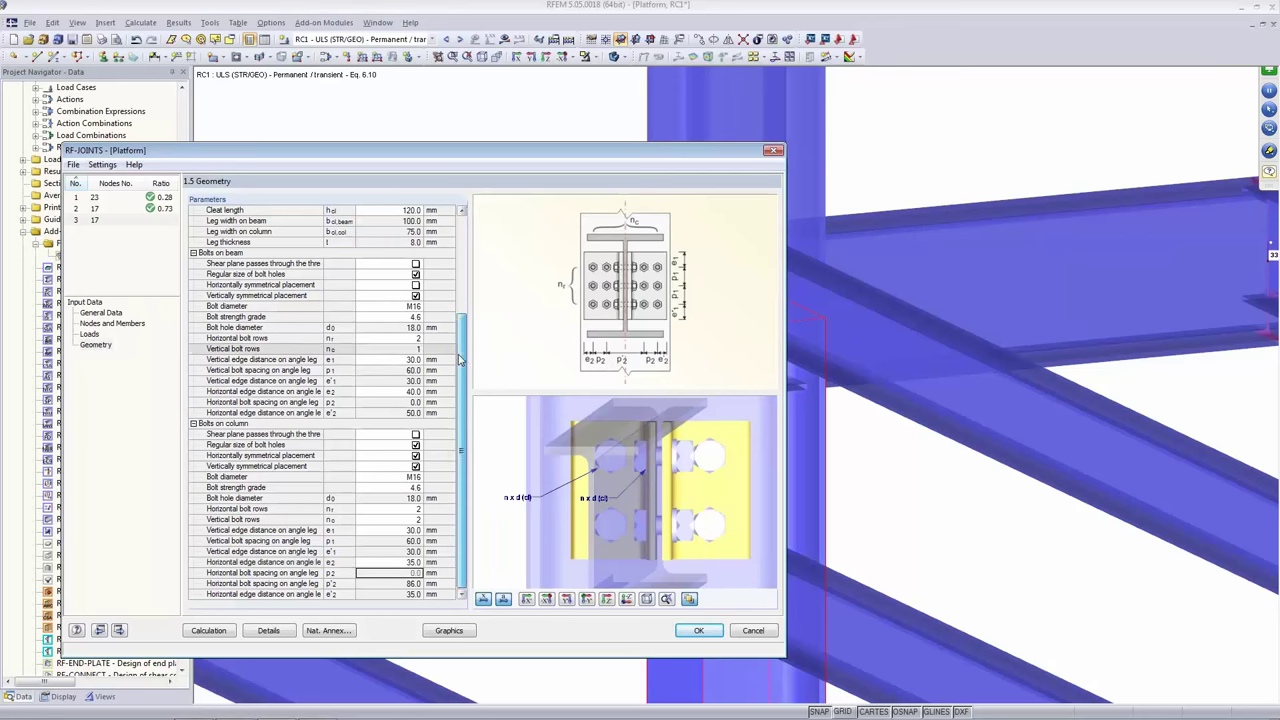
drag(460, 360, 463, 255)
Run the calculation, select check 3230 in Design - Summary, then show PowerPoint slide 8.
click(209, 630)
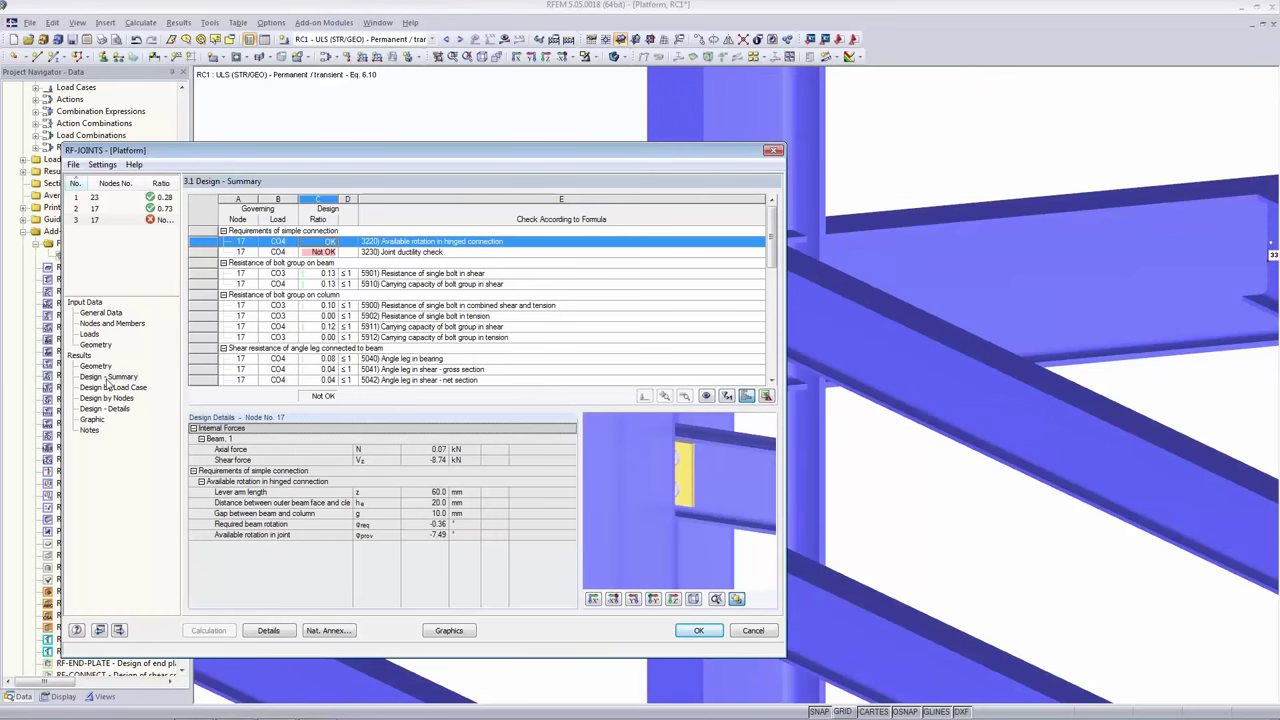
click(107, 378)
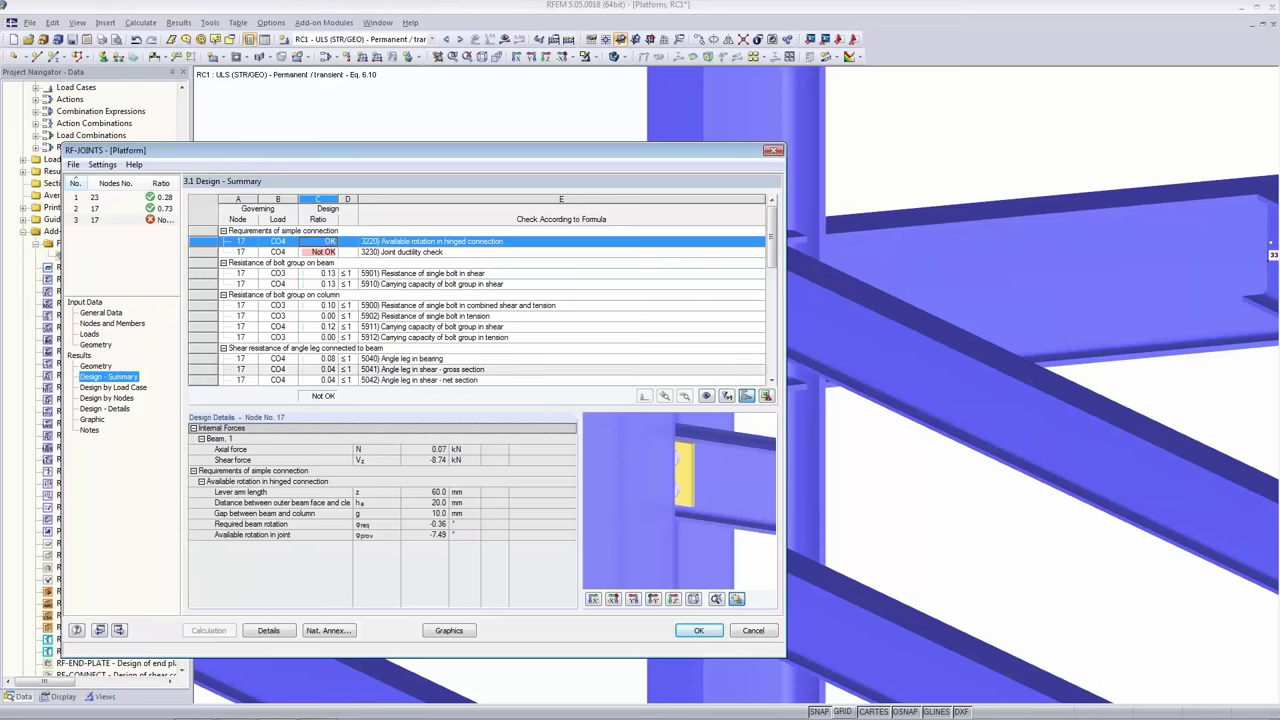
click(312, 254)
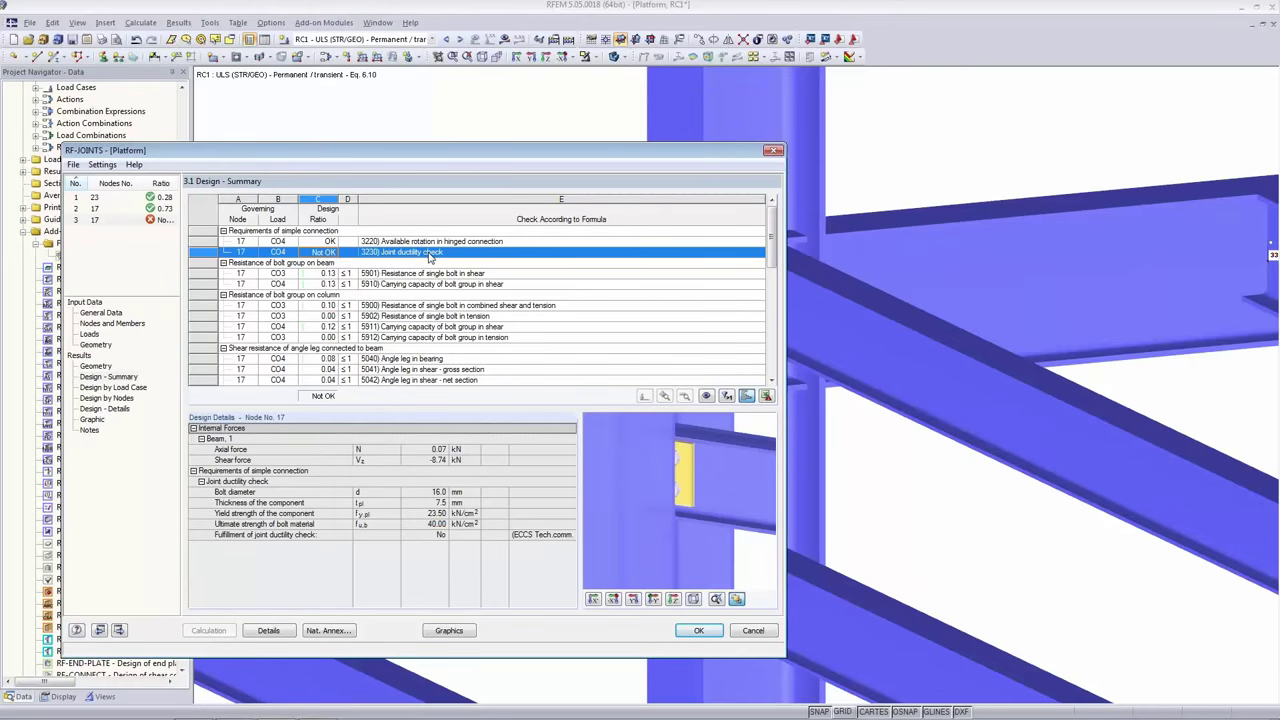
key(alt+Tab)
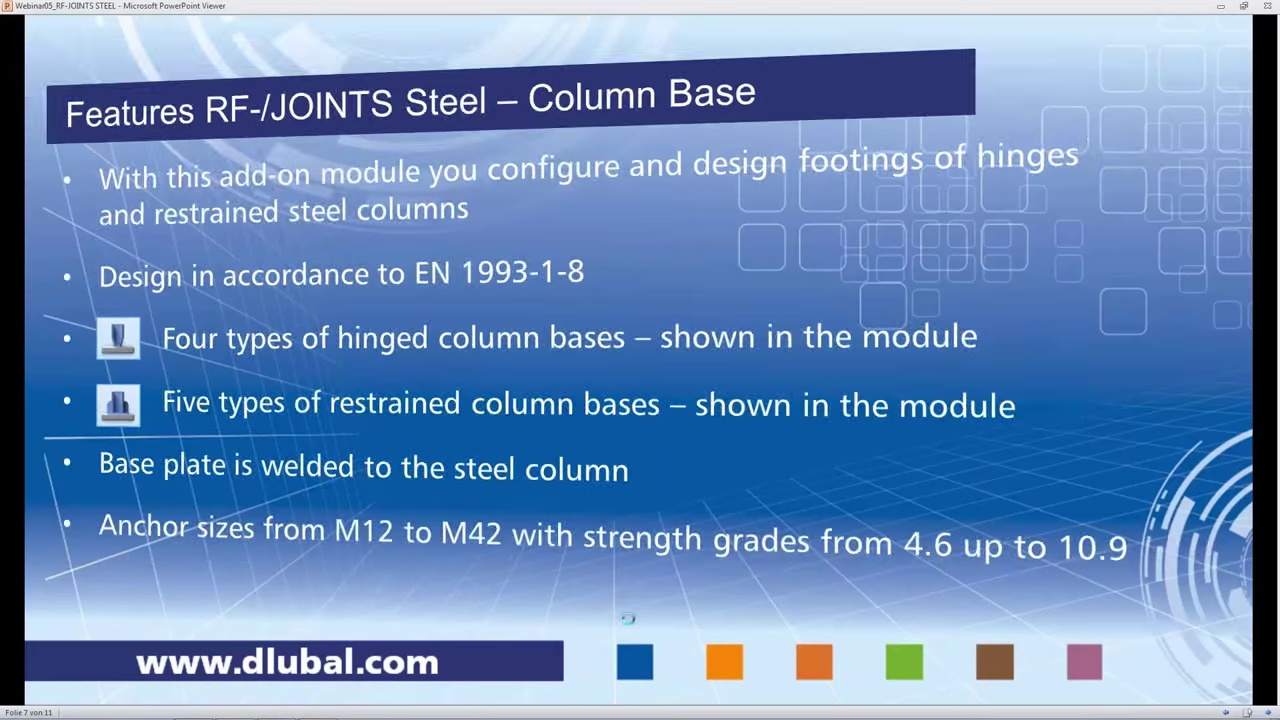
click(627, 619)
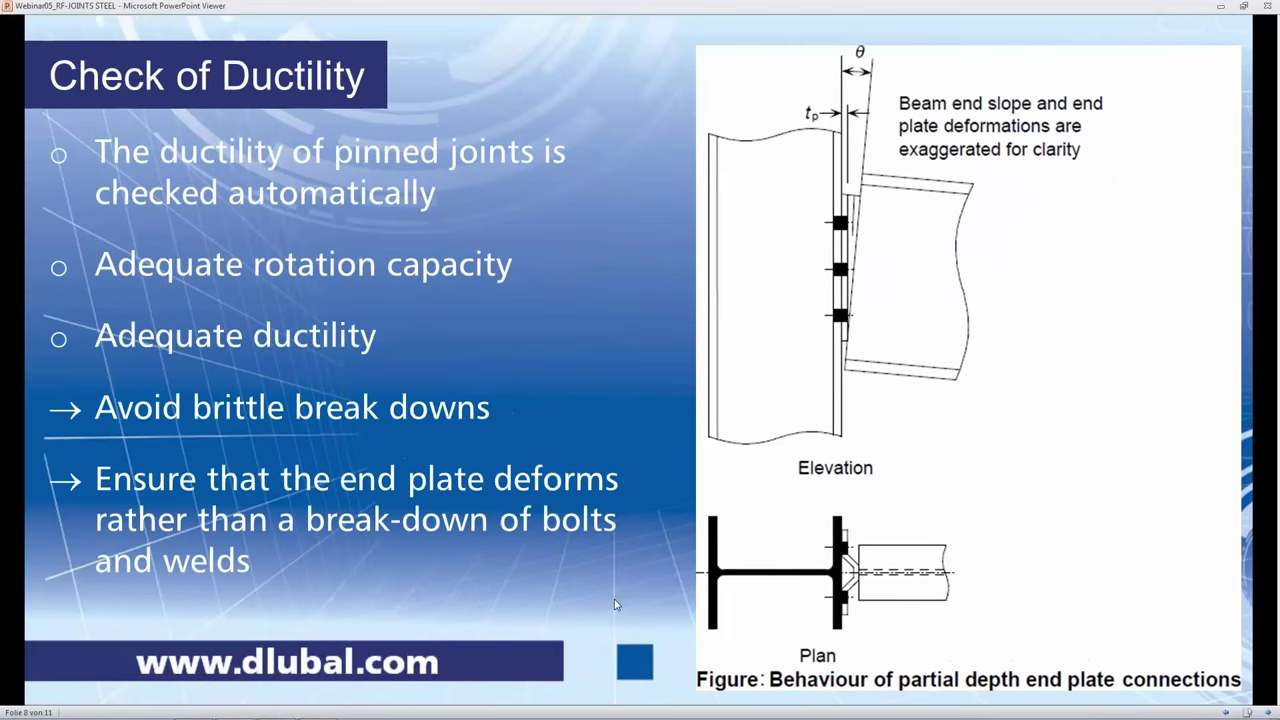
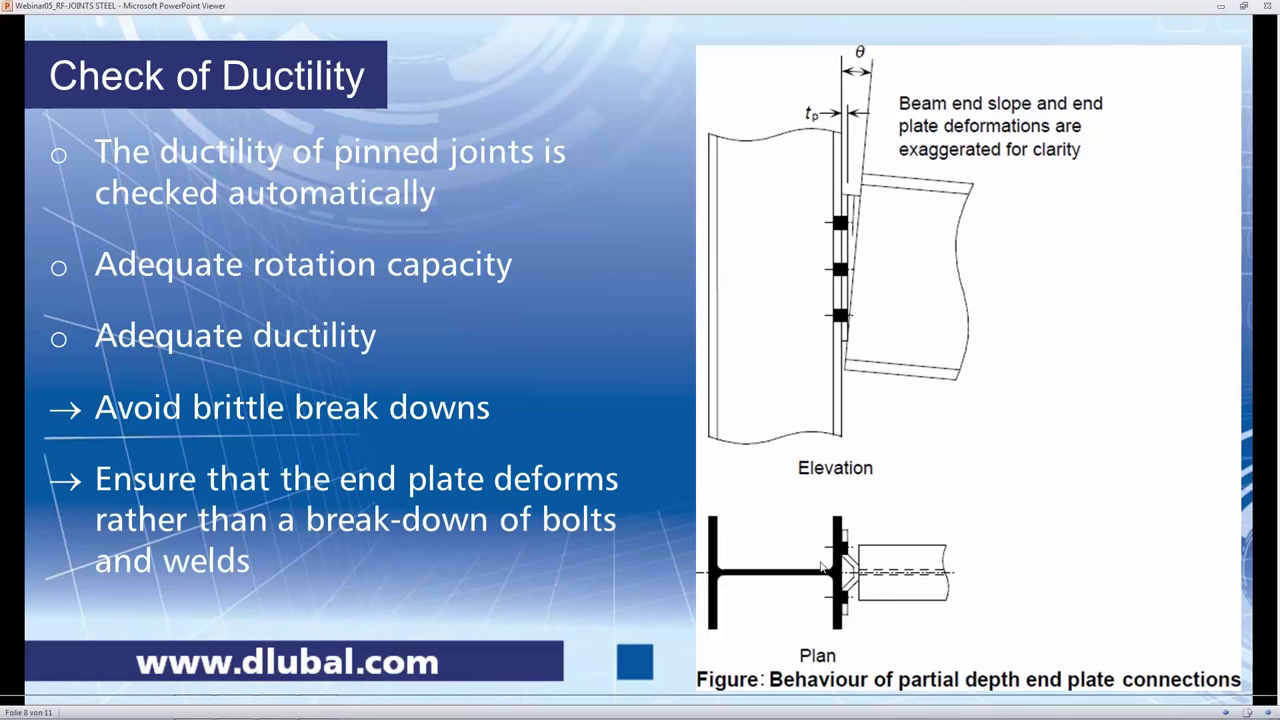
Switch from the PowerPoint Viewer ductility slide back to the RF-JOINTS design summary in RFEM.
key(alt+Tab)
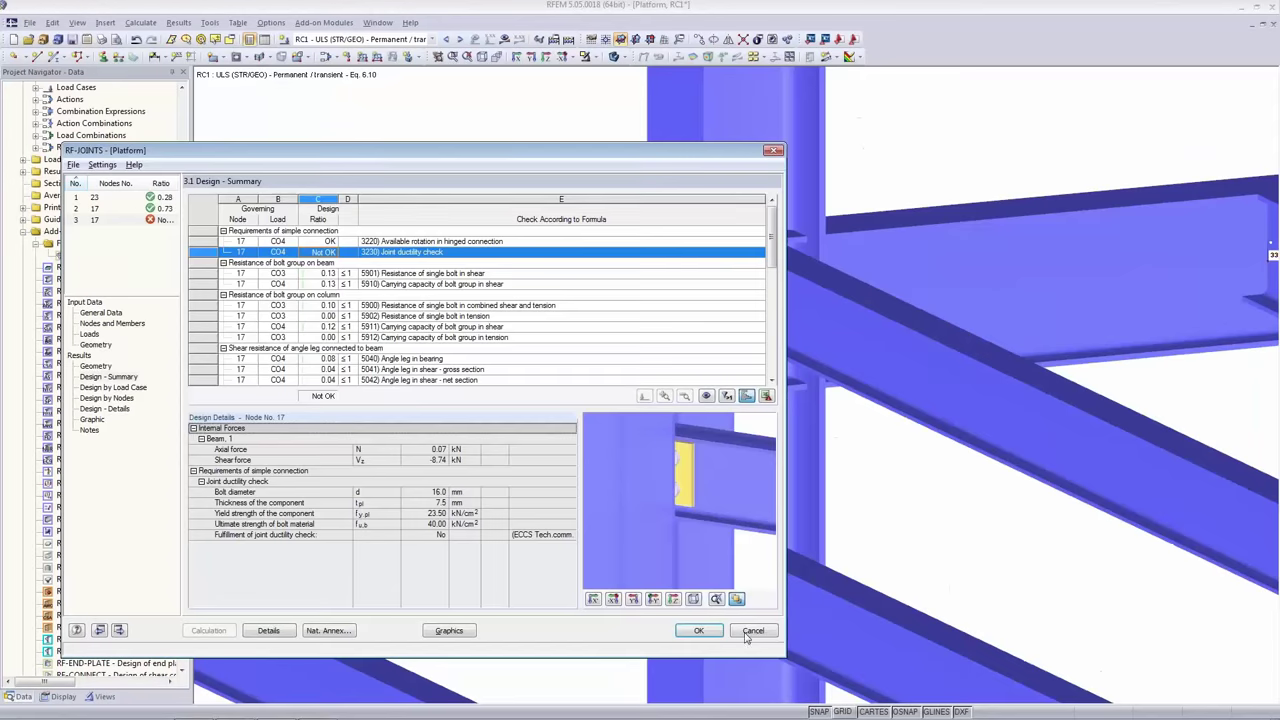
In 1.5 Geometry, set the column bolt strength grade to 10.9, accepting deletion of results.
click(96, 345)
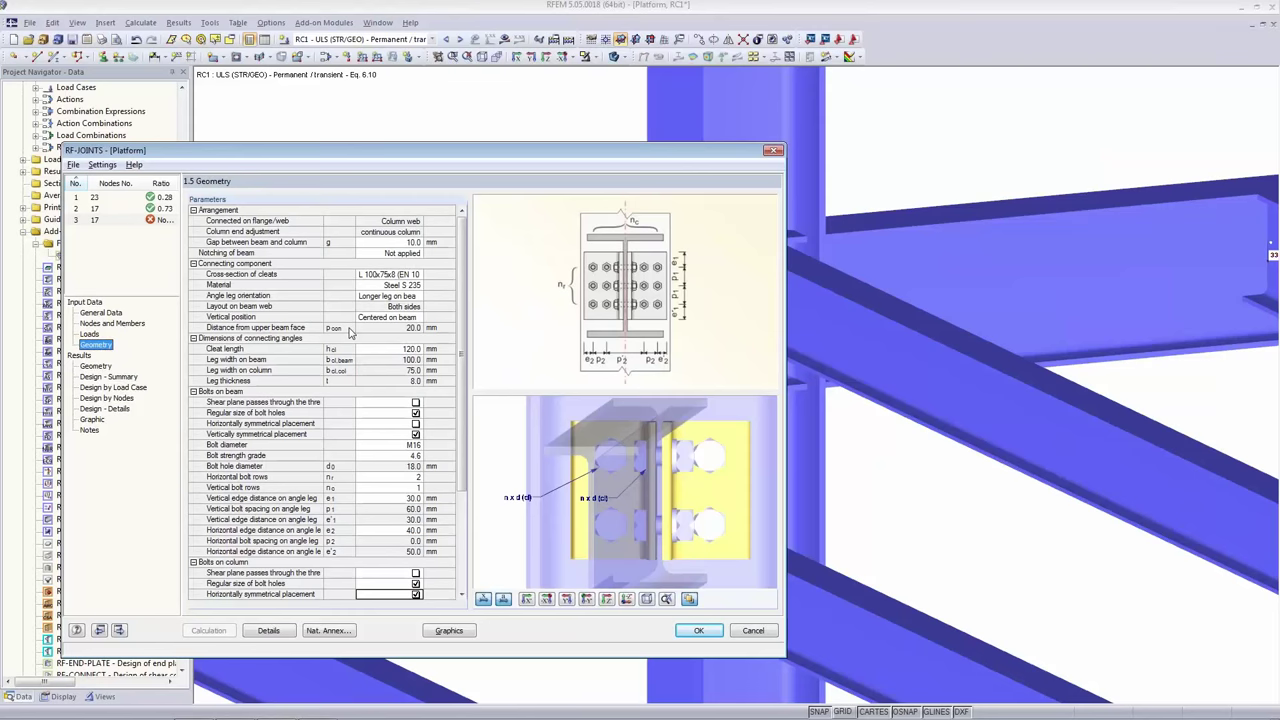
drag(463, 396, 467, 510)
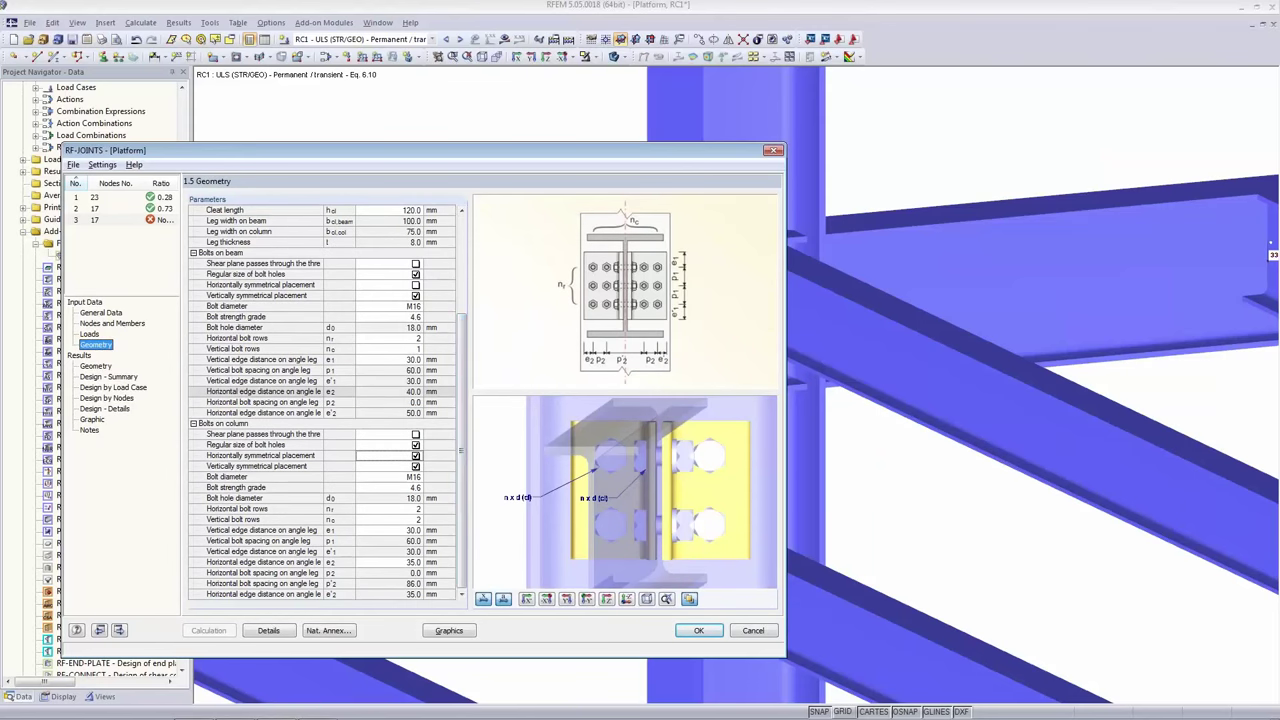
click(388, 487)
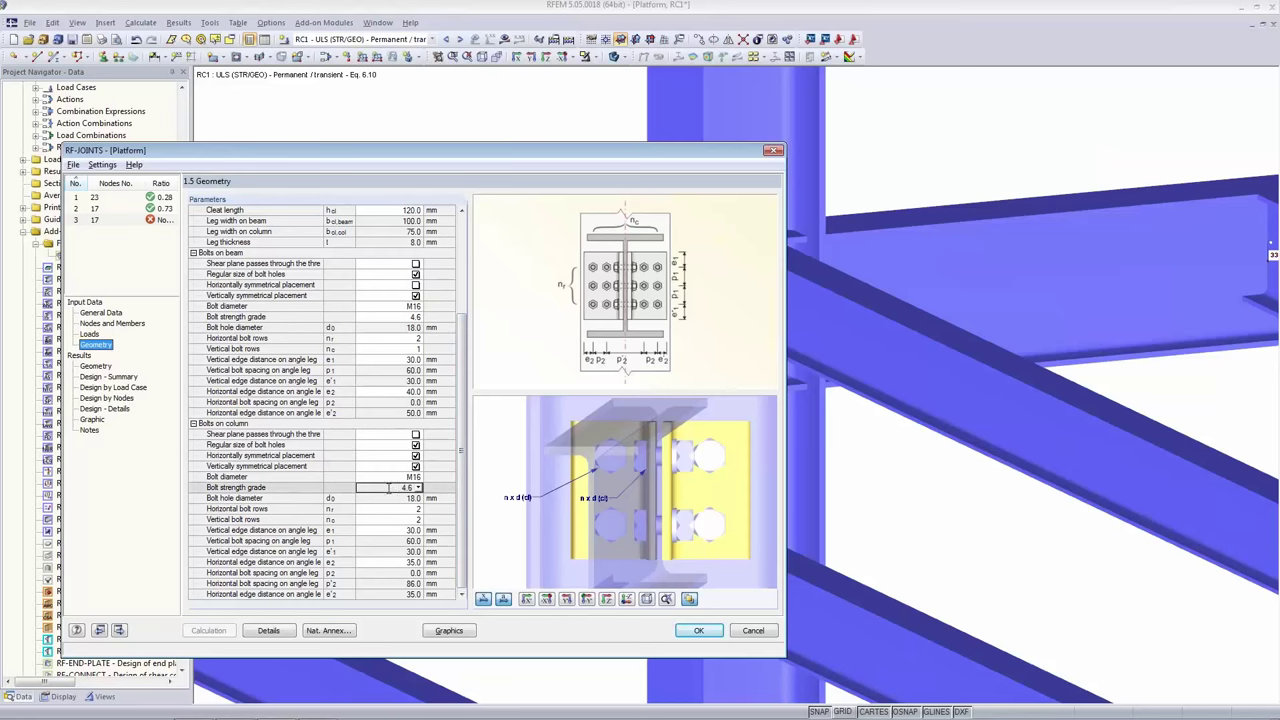
click(418, 488)
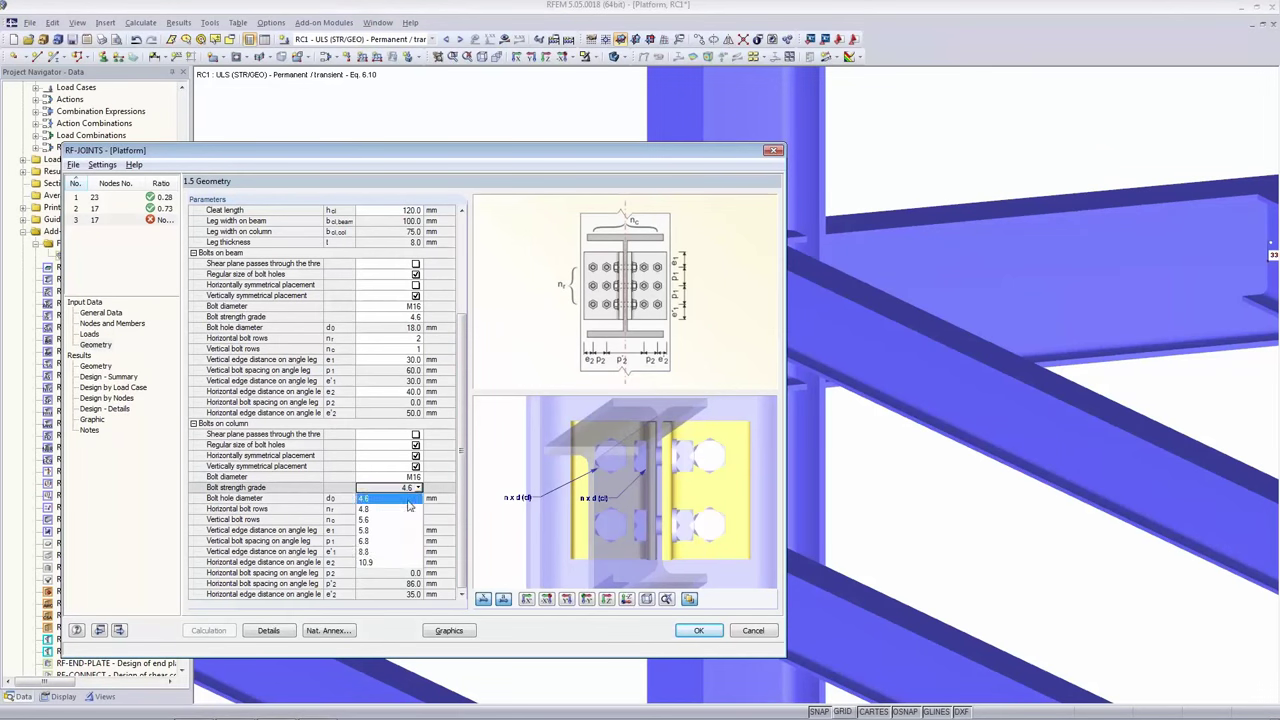
click(390, 562)
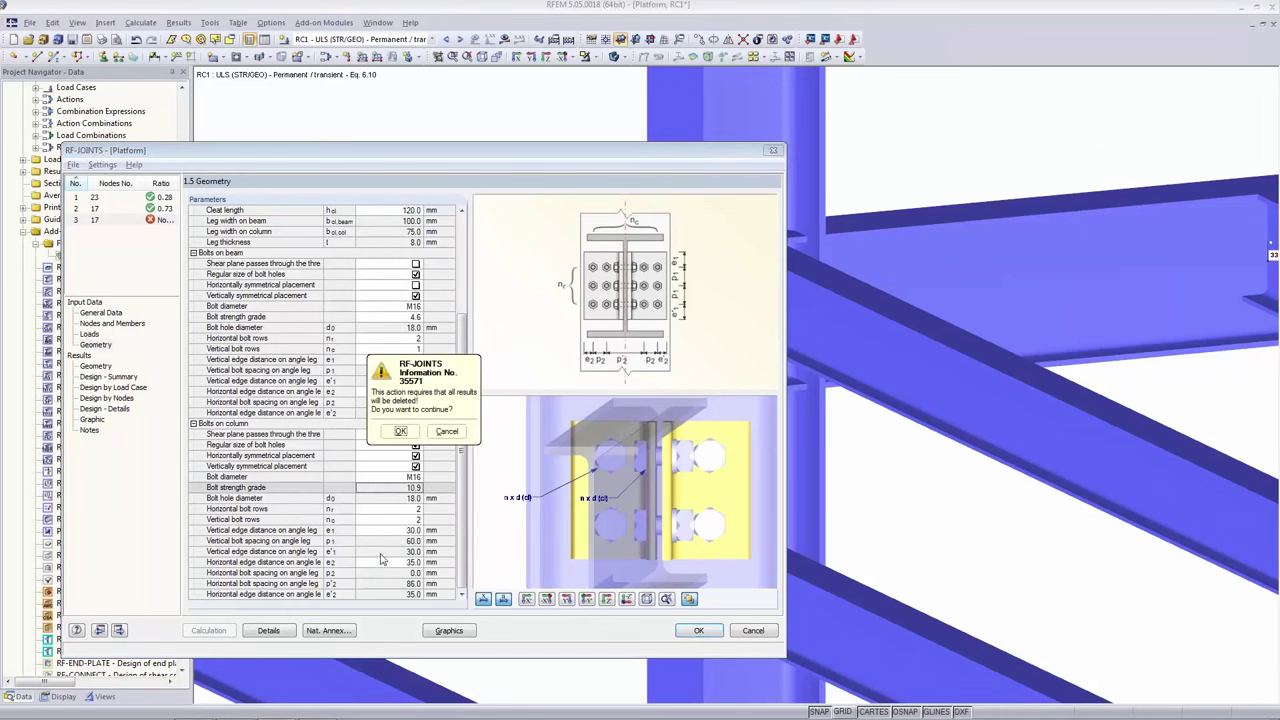
click(399, 433)
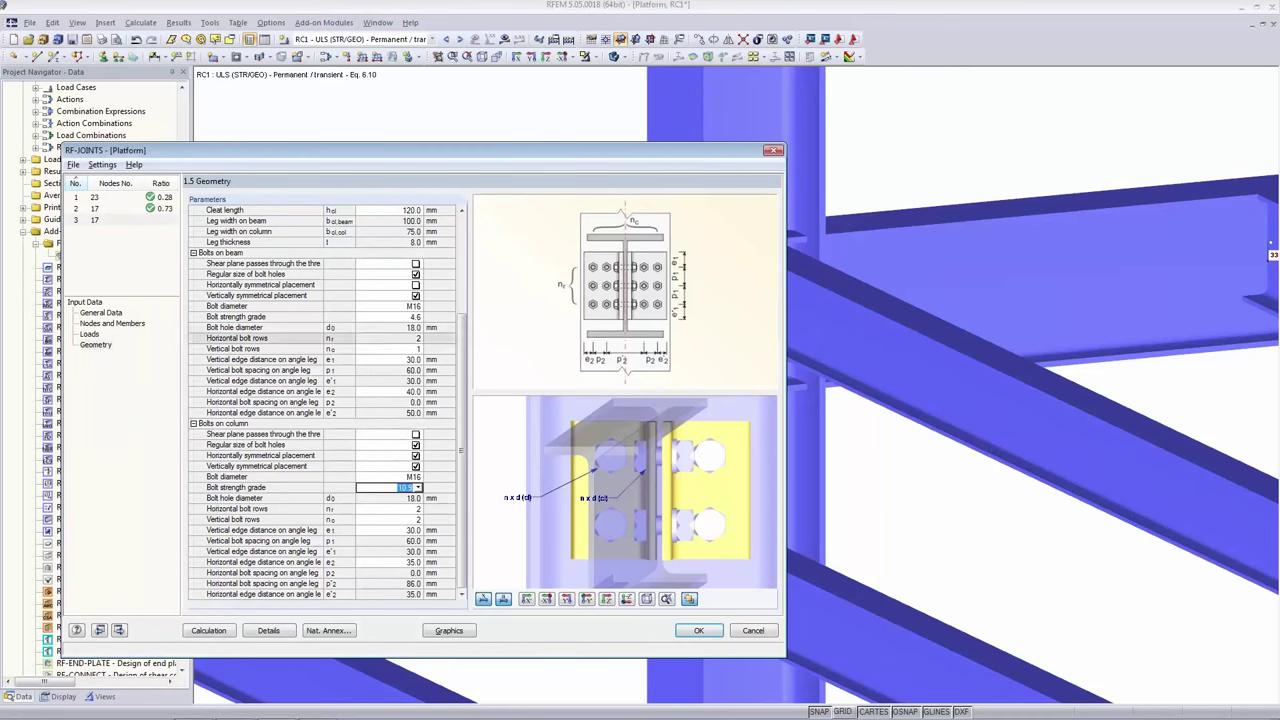
click(385, 489)
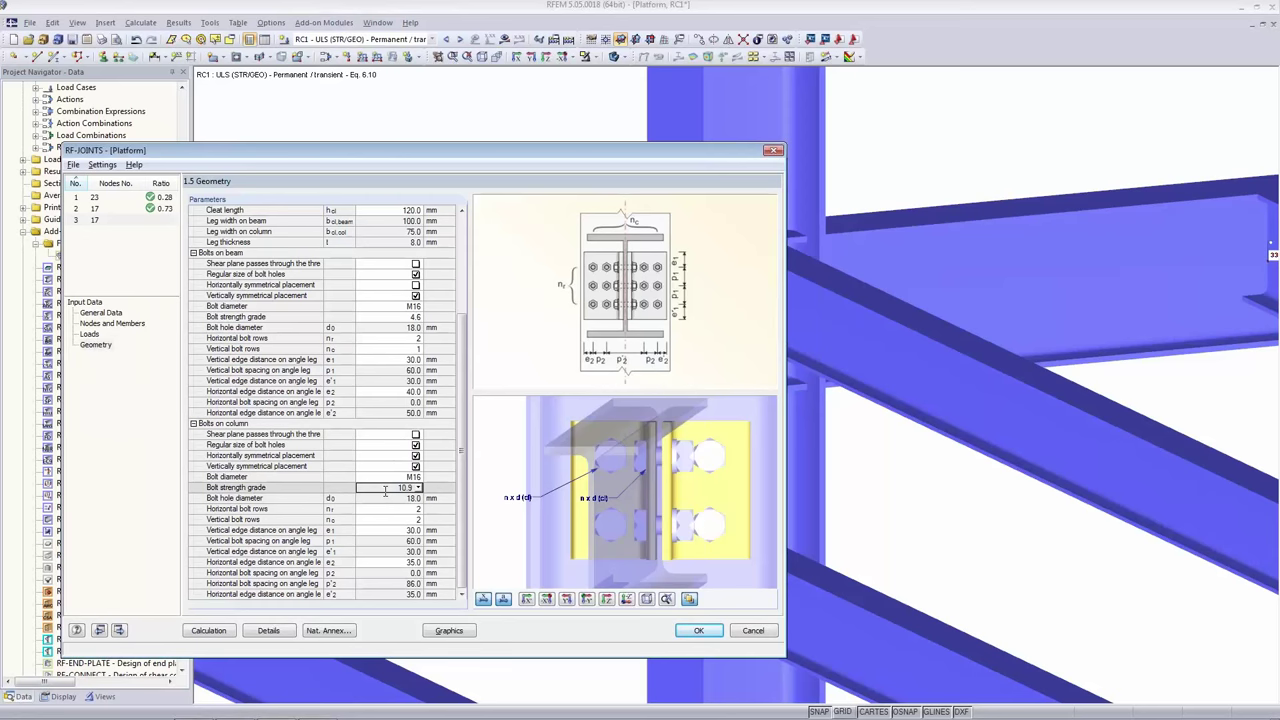
Set the beam bolt strength grade to 10.9 as well.
click(416, 317)
click(418, 317)
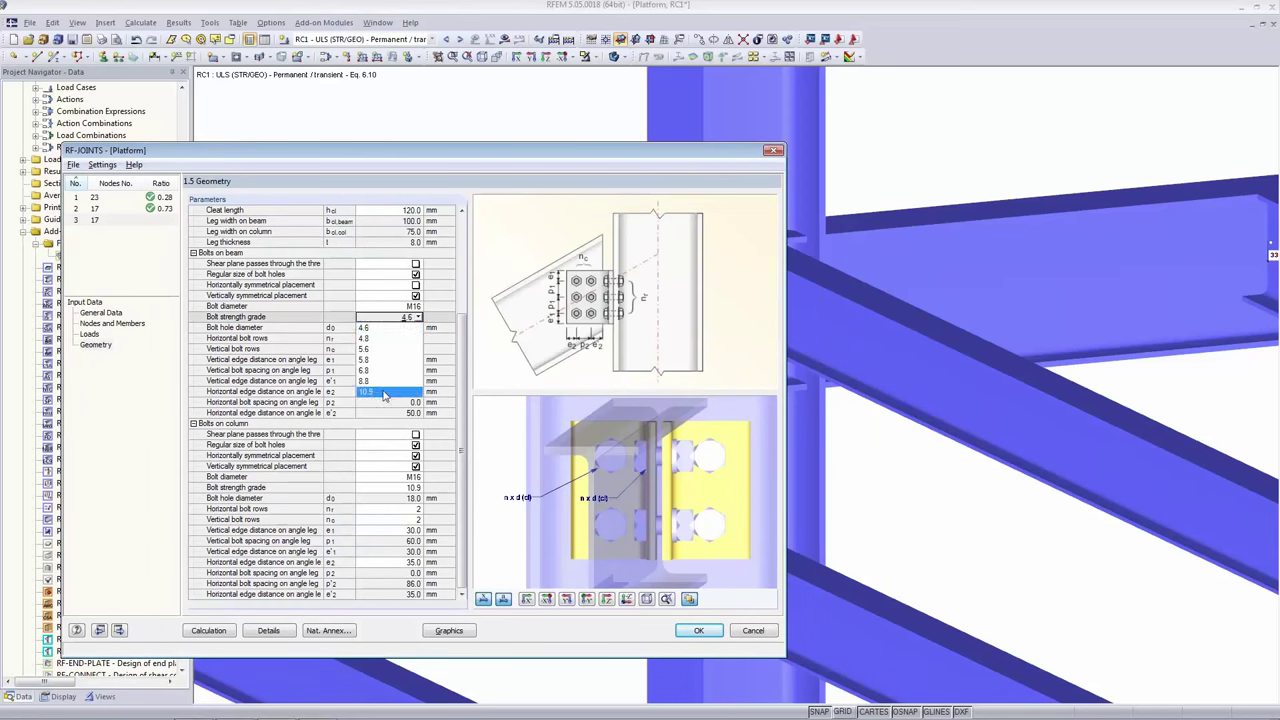
click(390, 397)
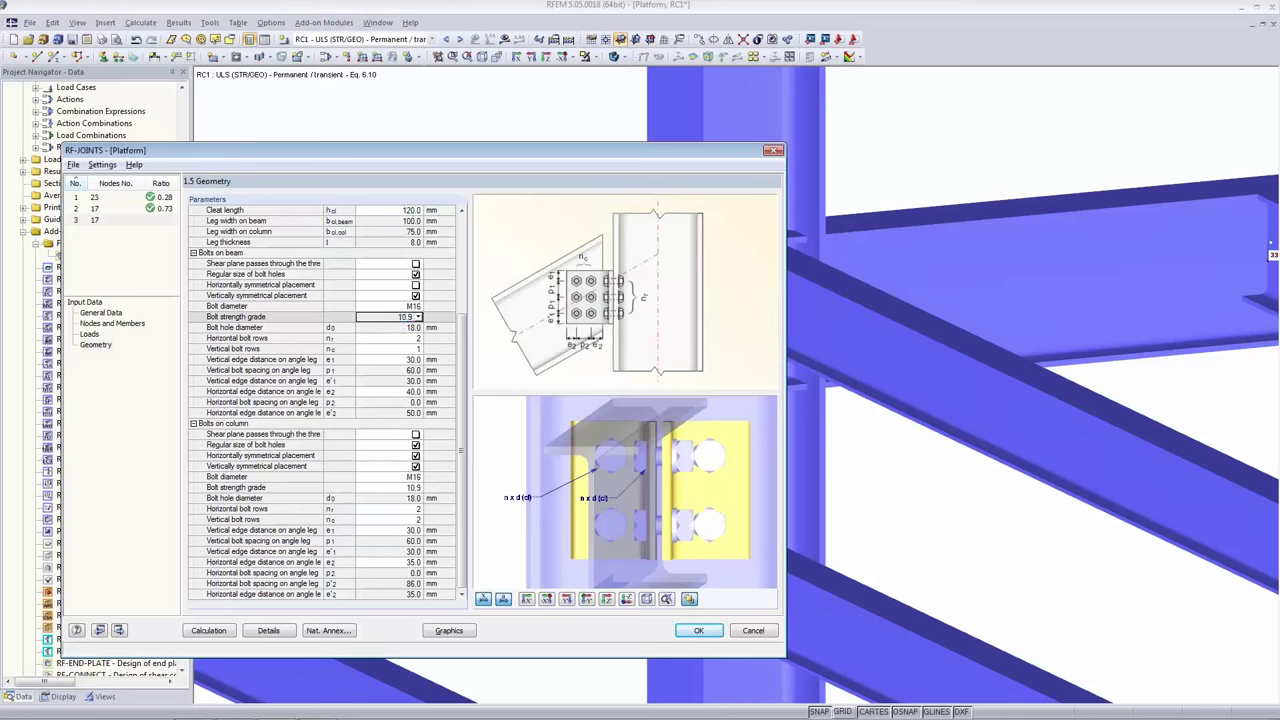
click(352, 322)
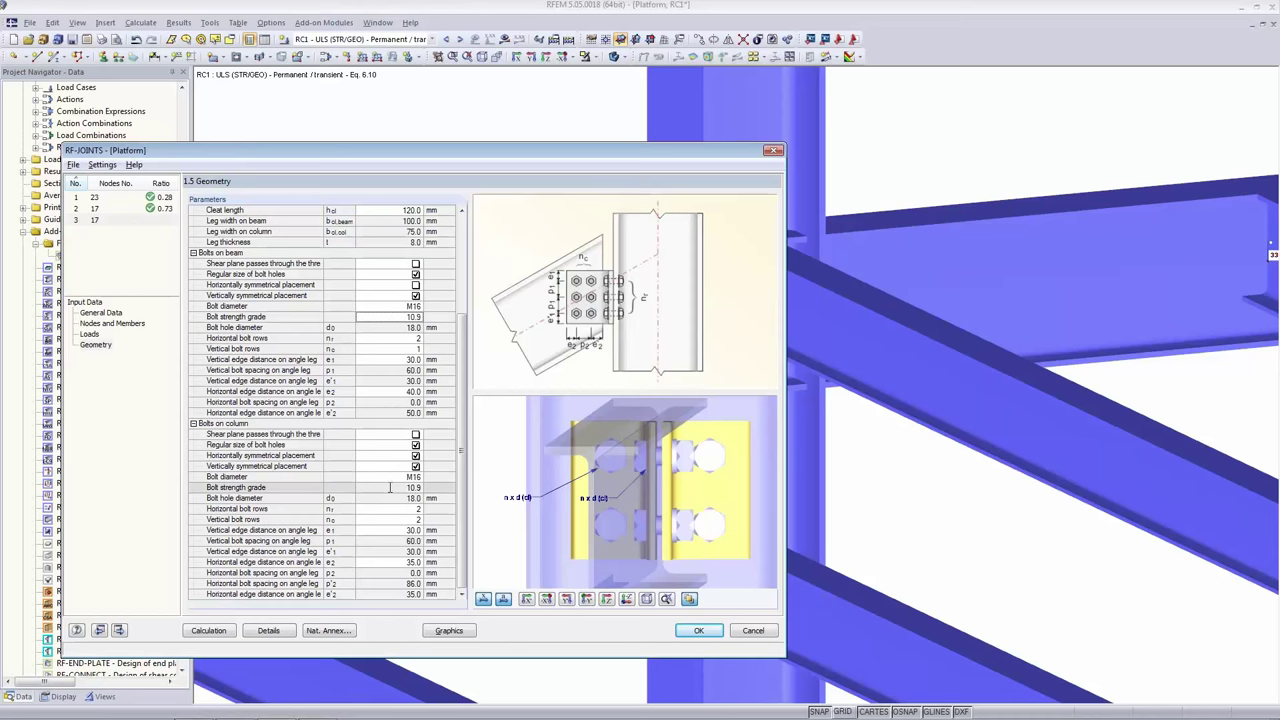
Recalculate the joint and review General Data, Geometry, Notes and the 0.19 maximum-ratio summary.
click(211, 632)
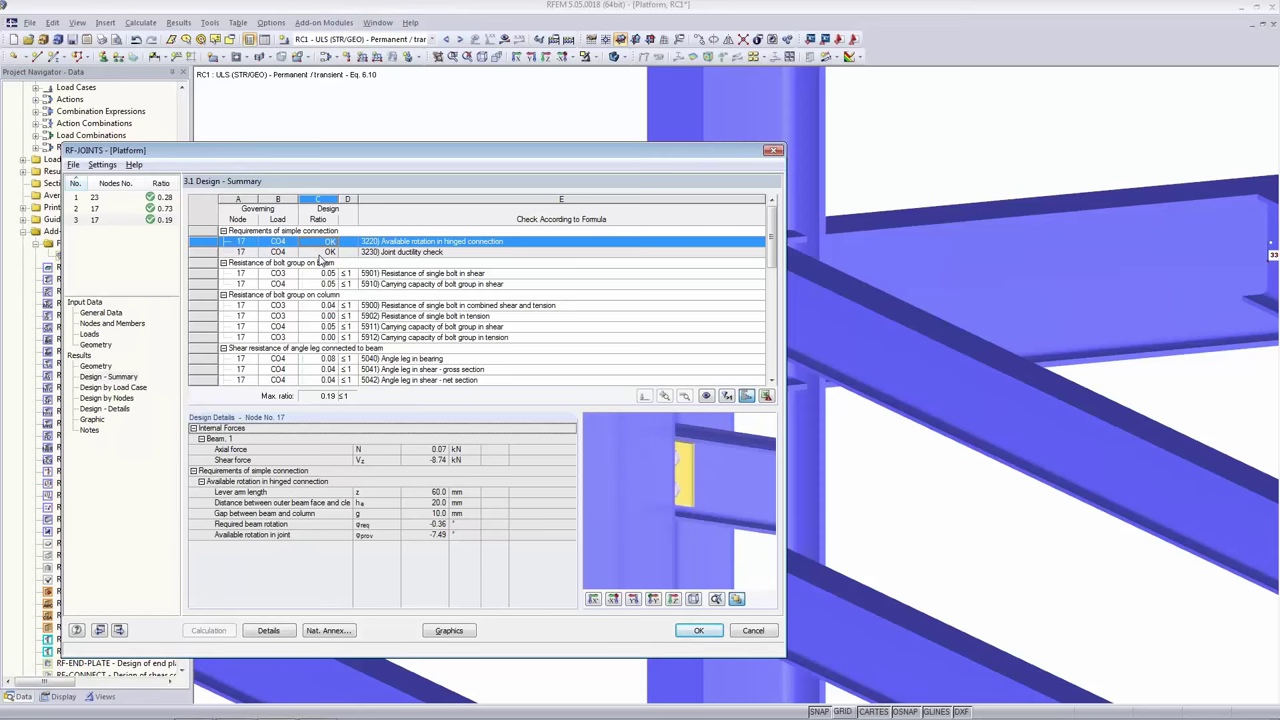
click(100, 313)
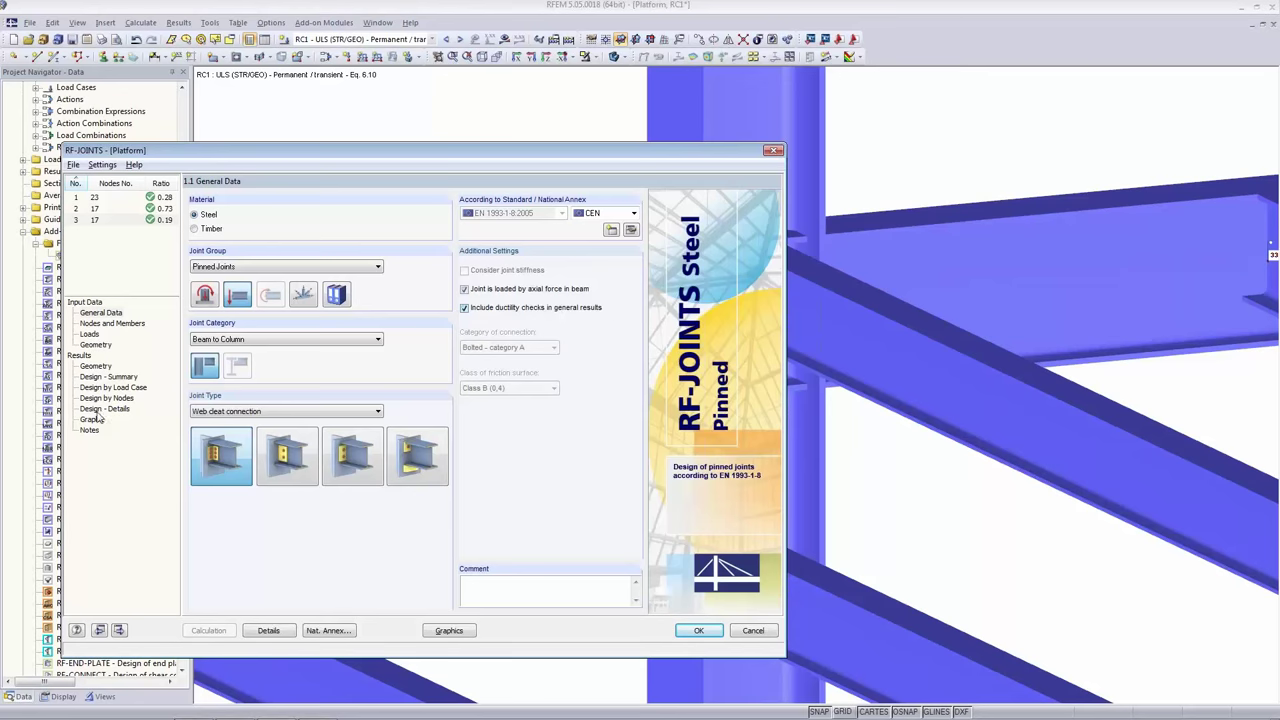
click(97, 366)
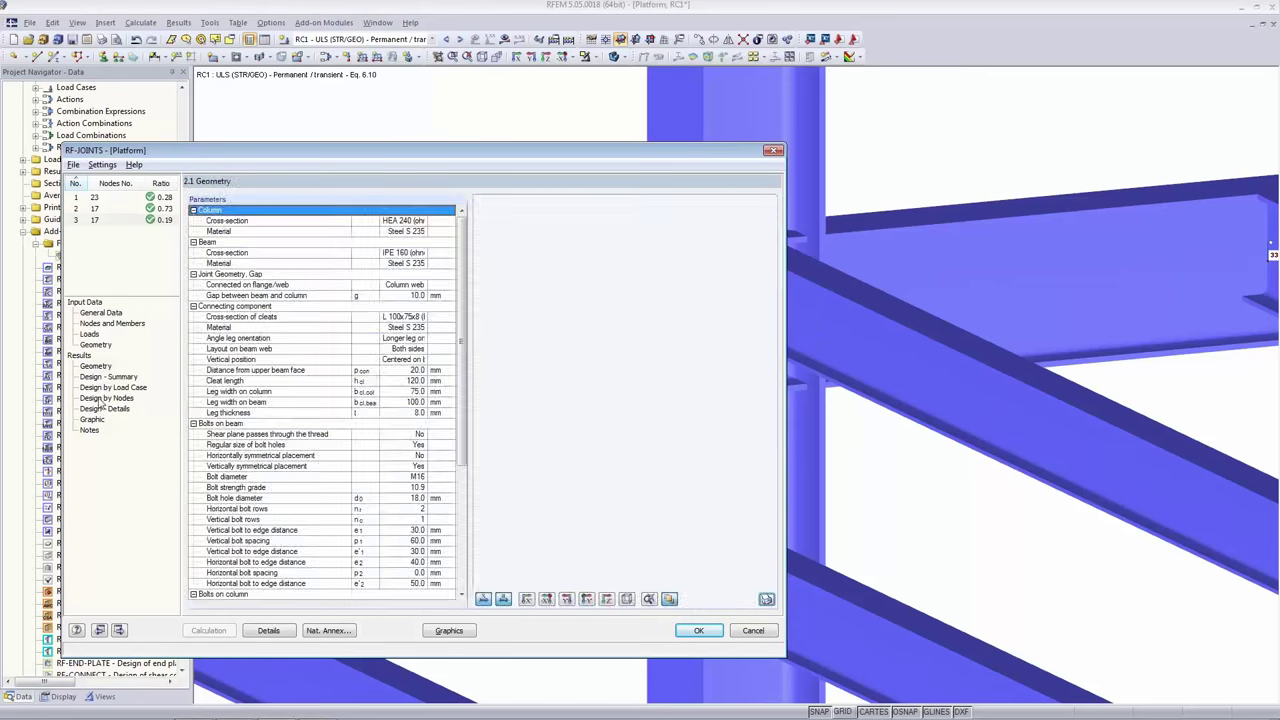
click(91, 431)
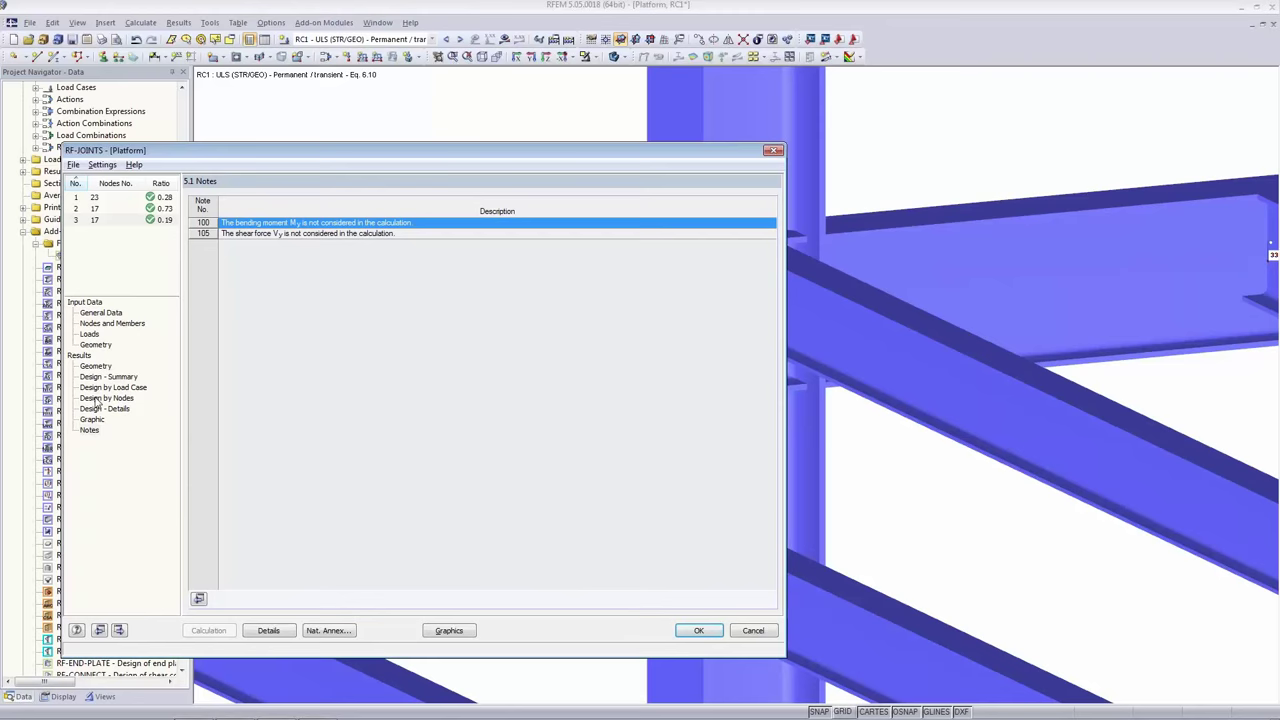
click(103, 378)
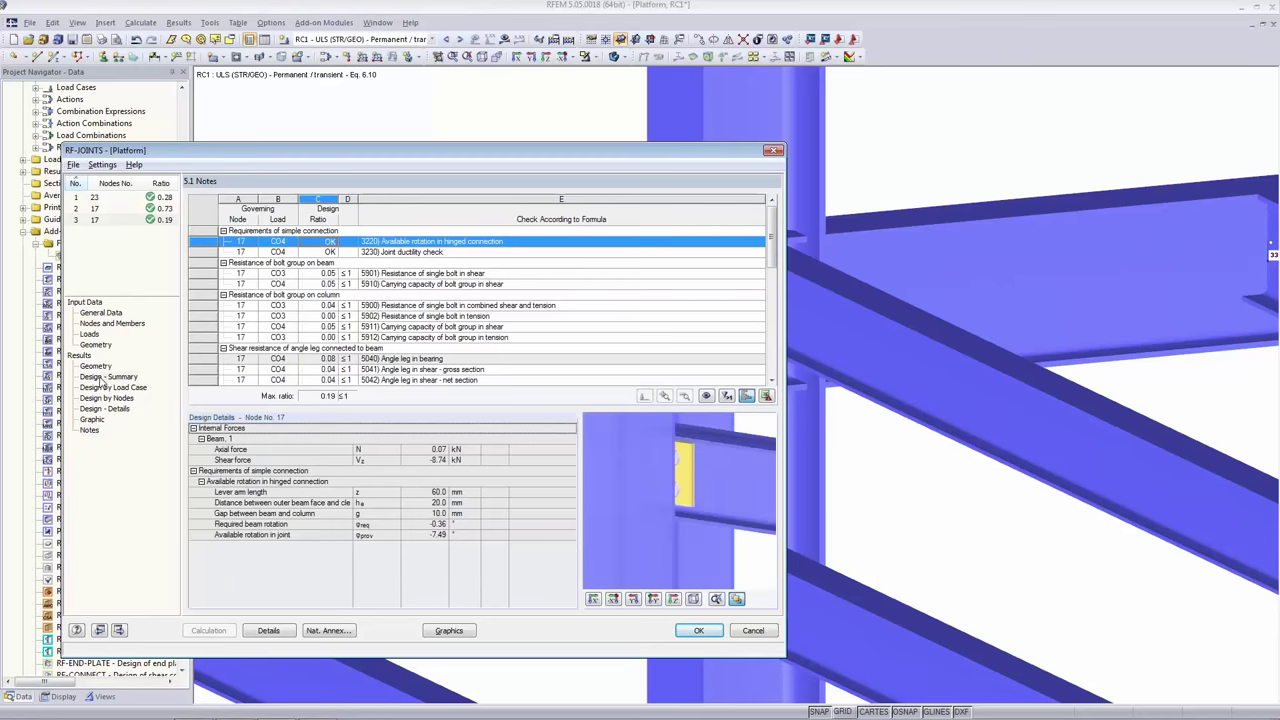
click(92, 420)
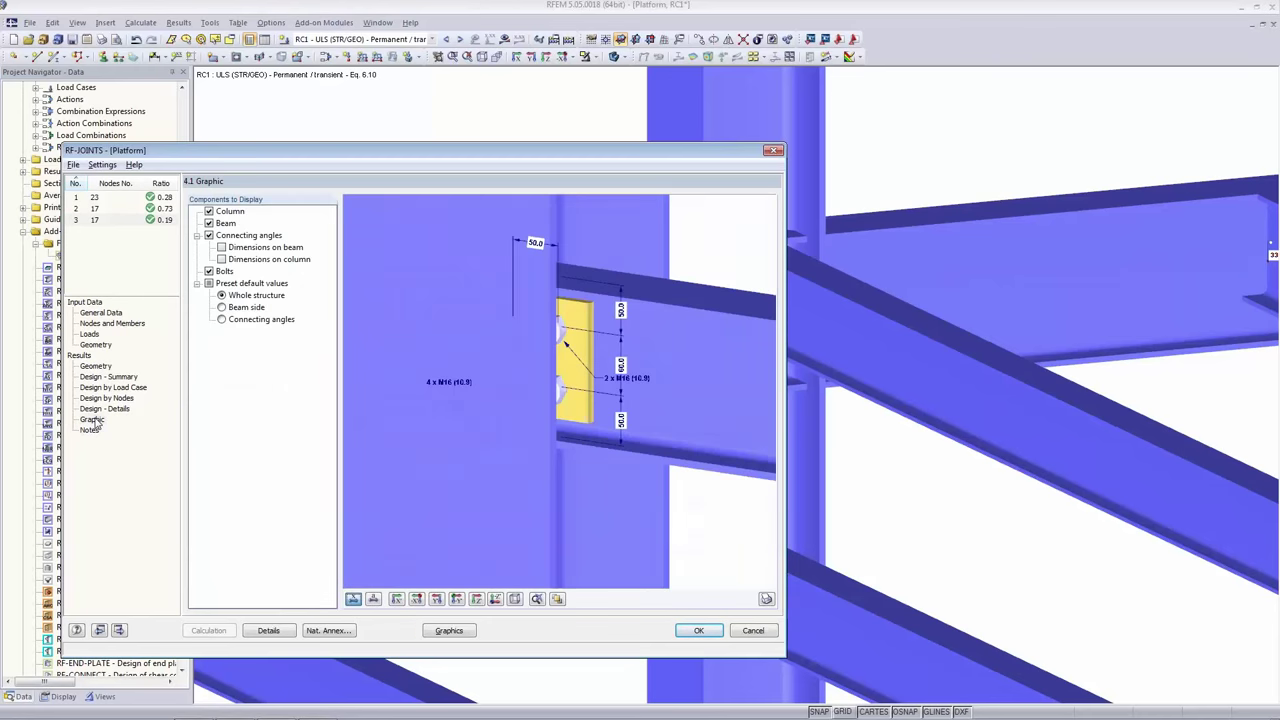
Show the connecting angles flat along +X with the beam section, hiding beam dimensions.
ctrl+middle_drag(641, 409, 530, 382)
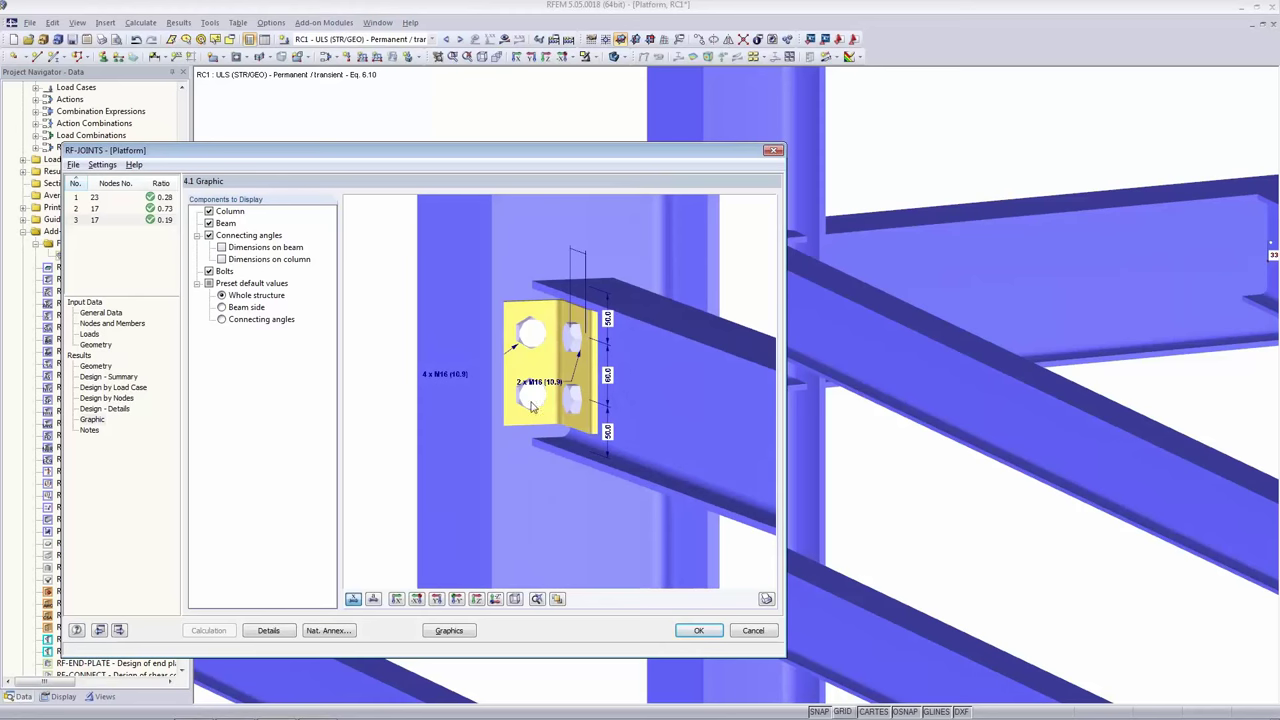
click(397, 599)
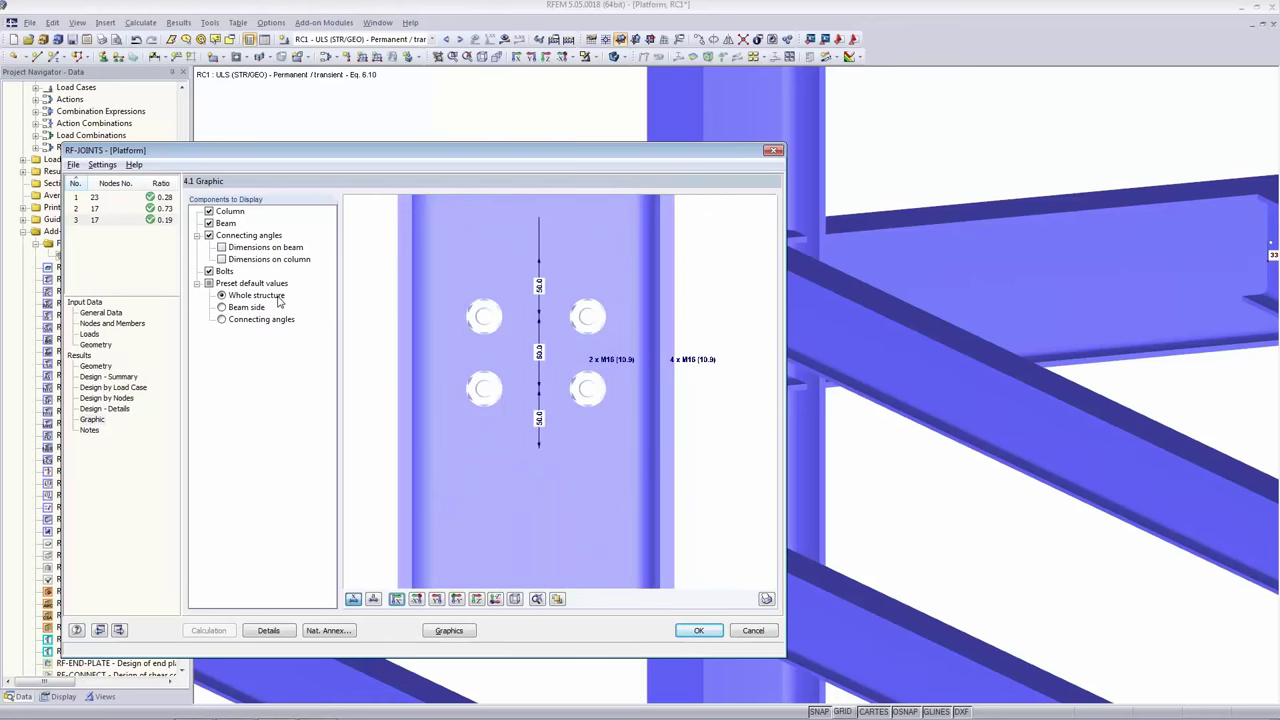
click(222, 308)
click(222, 308)
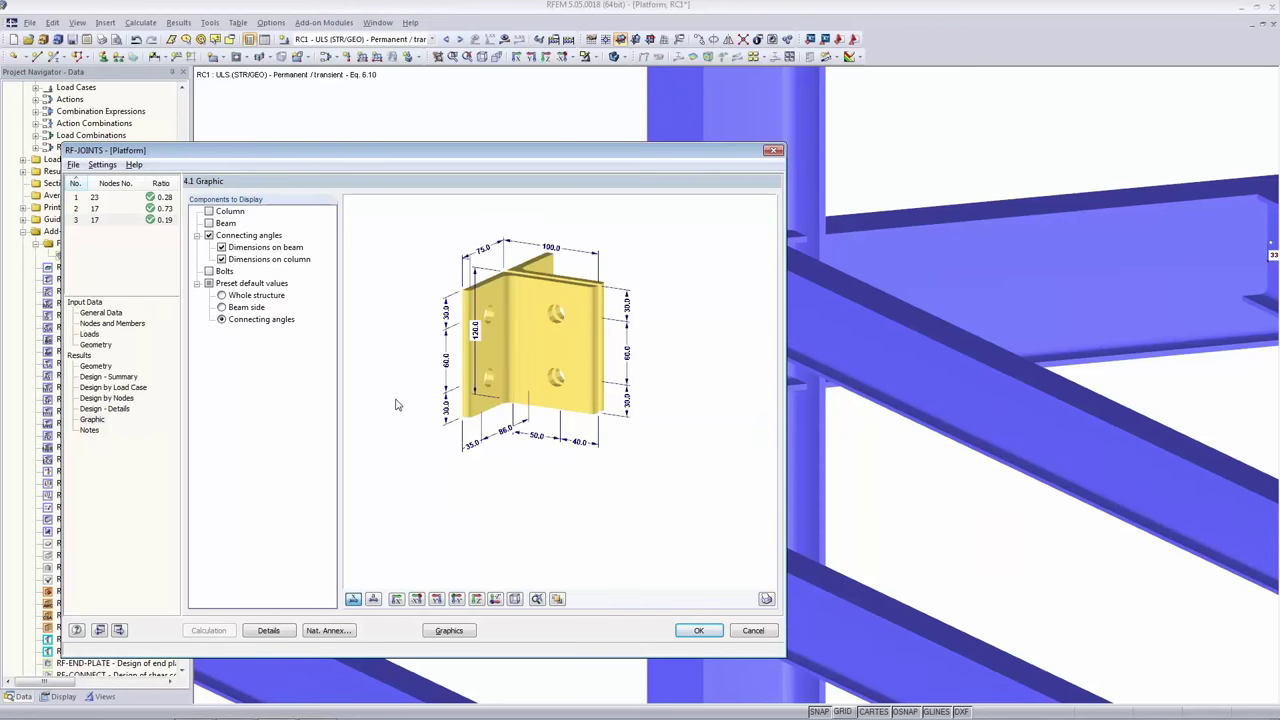
click(397, 599)
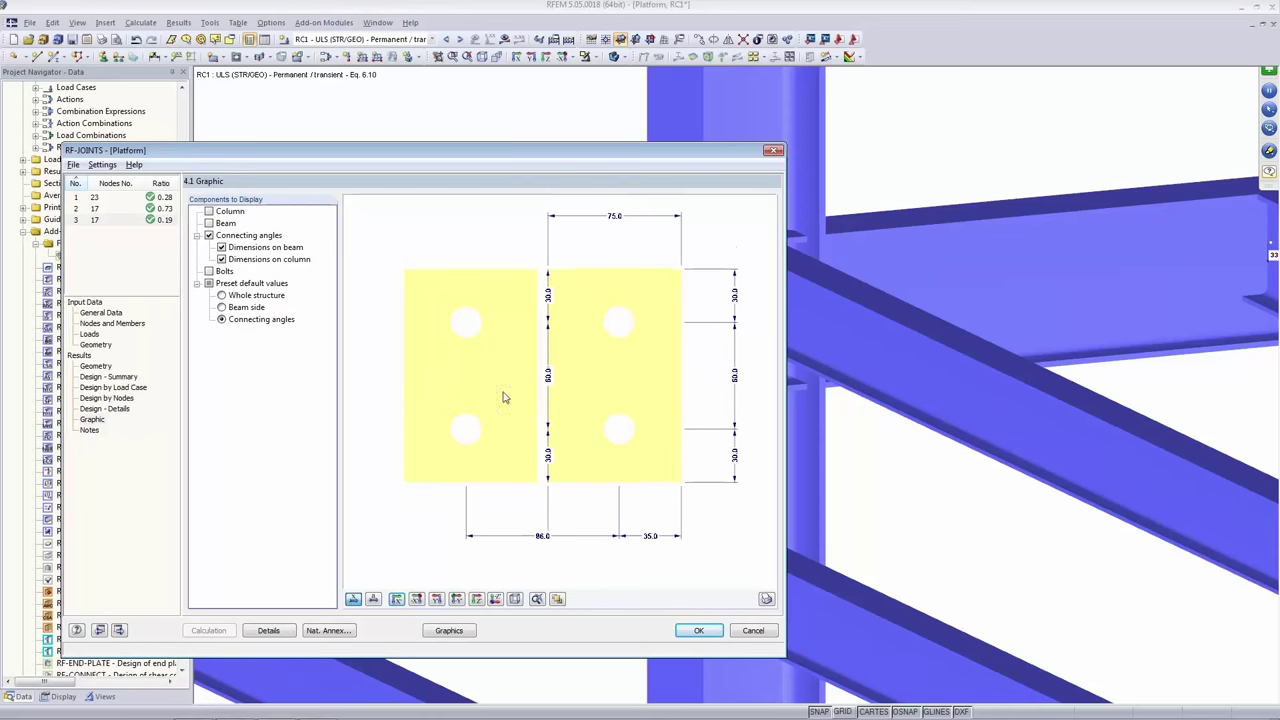
click(209, 224)
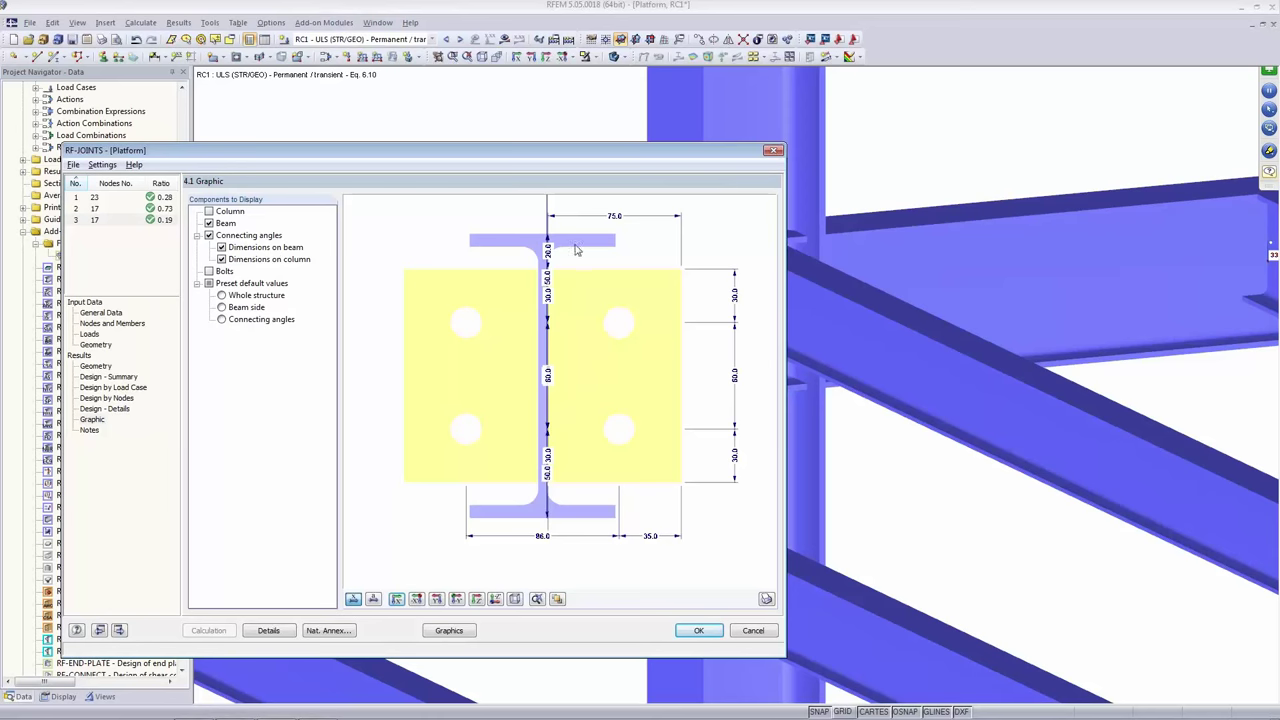
click(222, 248)
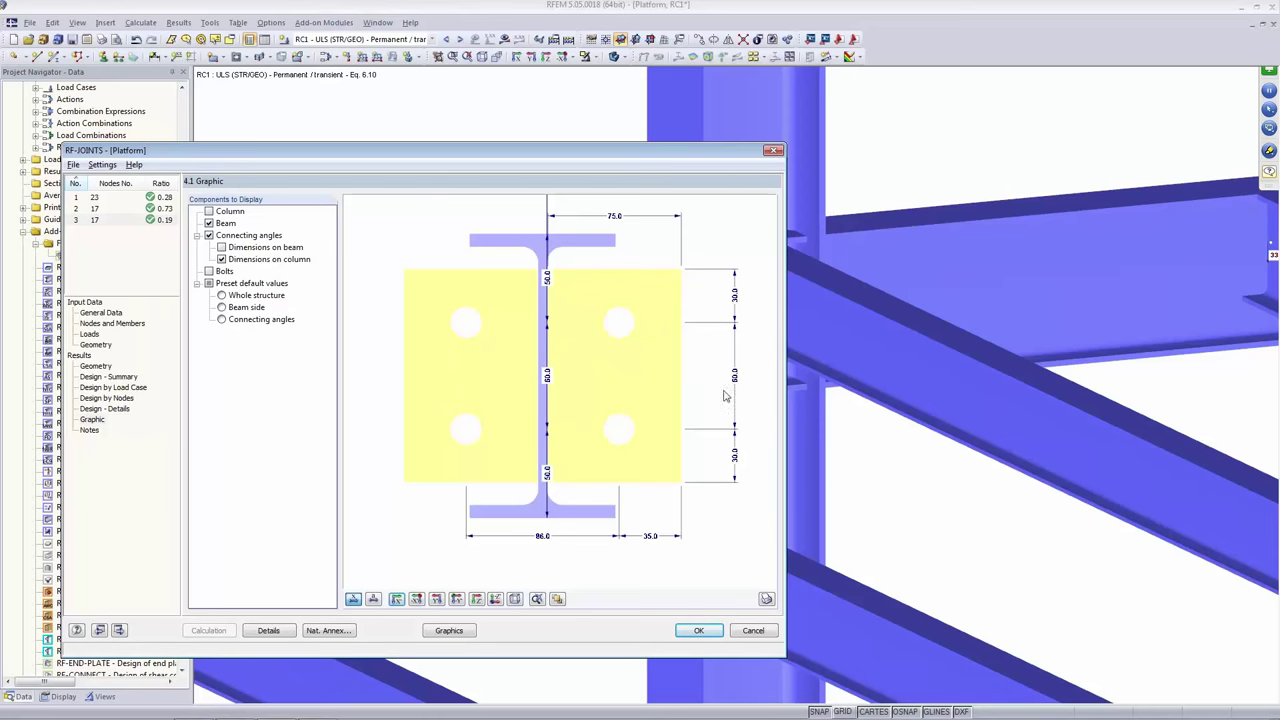
click(766, 600)
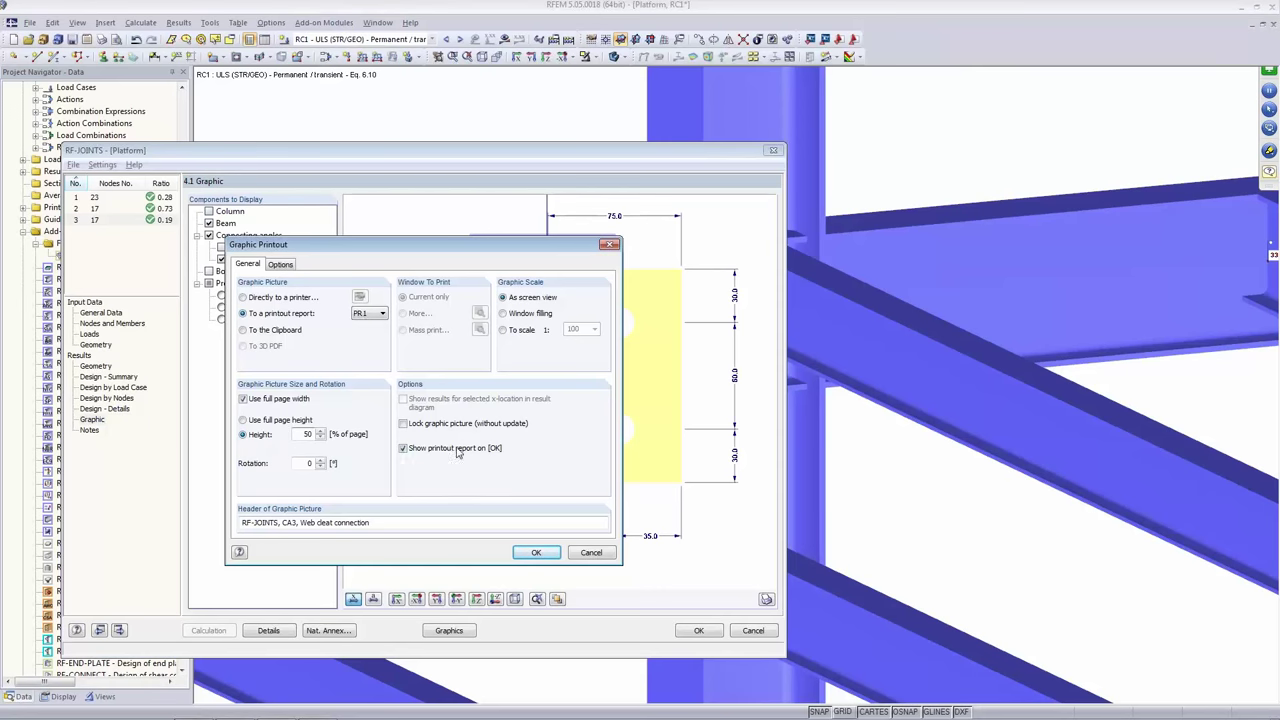
Add the graphic to printout report PR1 as 'RF-JOINTS, CA3, Web cleat connection'.
click(298, 460)
drag(529, 246, 288, 232)
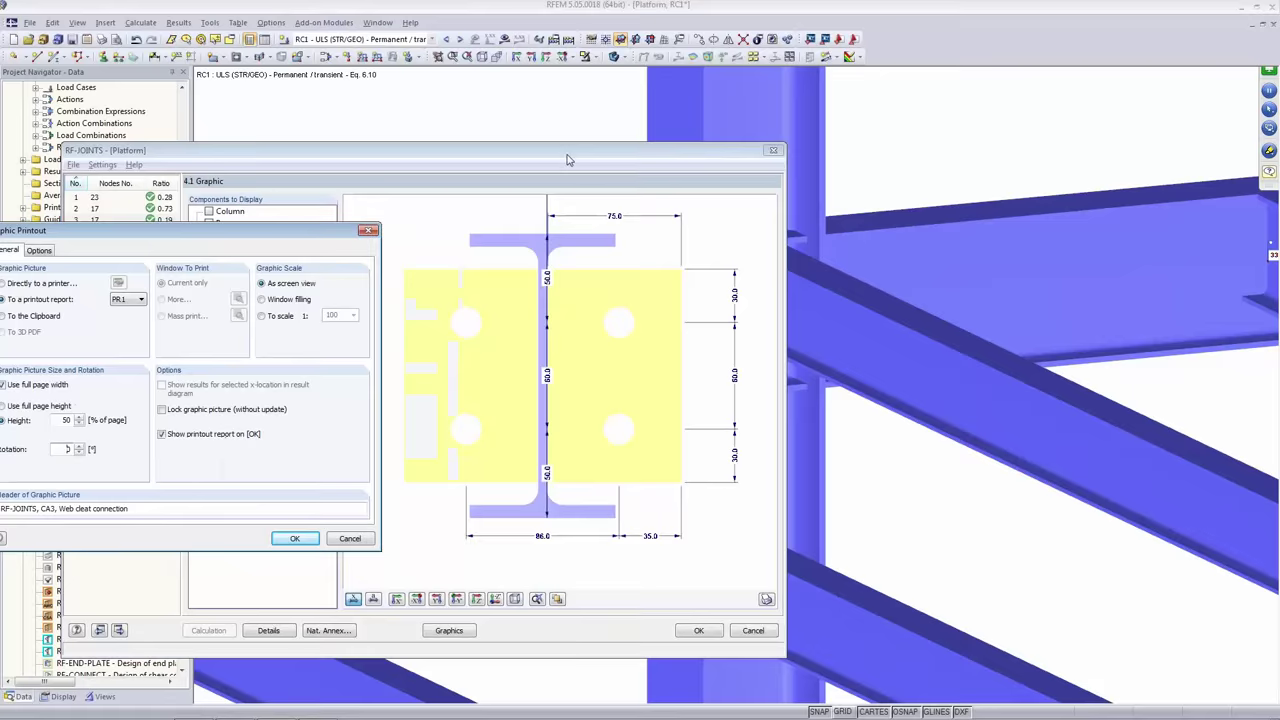
drag(208, 230, 504, 167)
click(590, 476)
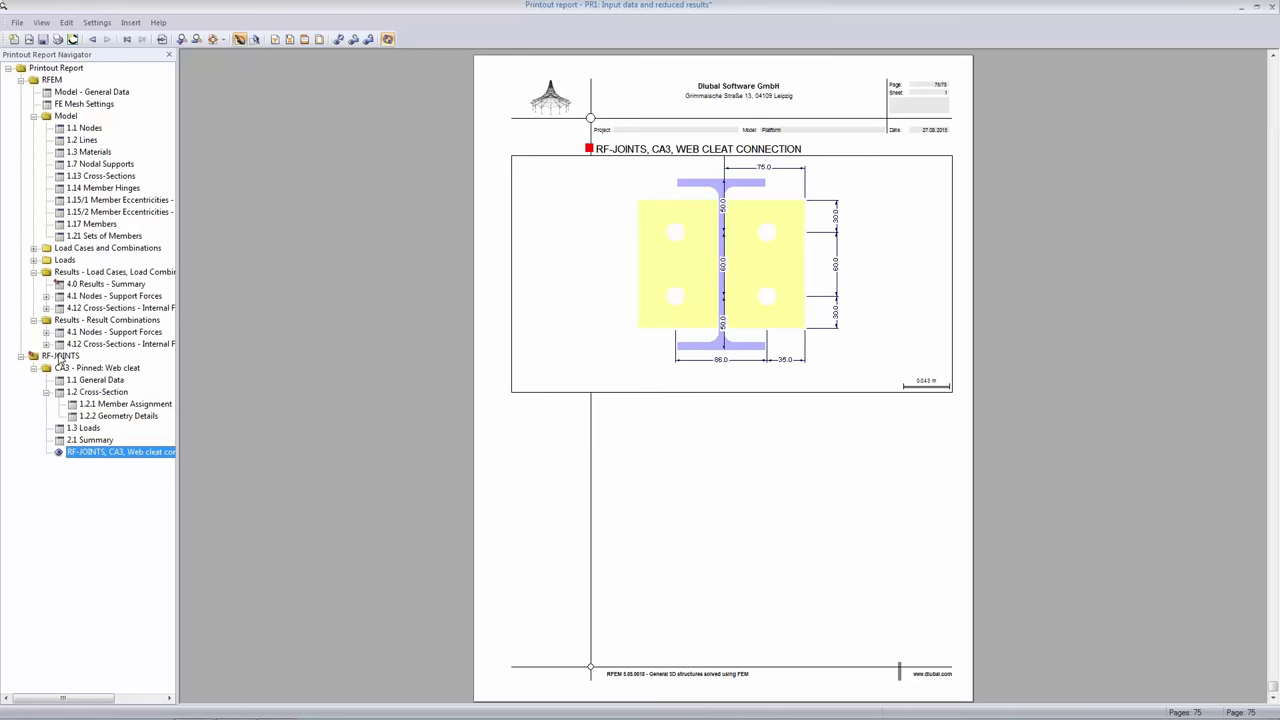
Include the RF-JOINTS CA3 Pinned: Web cleat case with its 2.1 Summary output in the report selection.
click(273, 39)
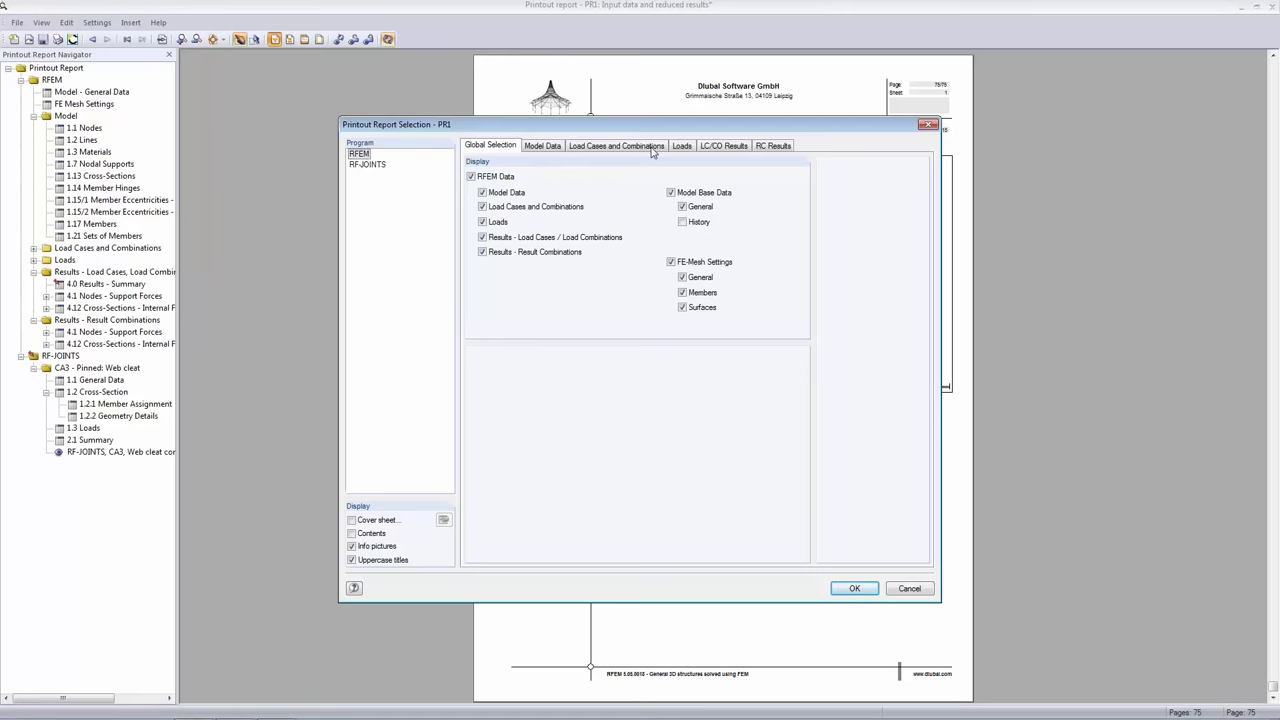
click(366, 164)
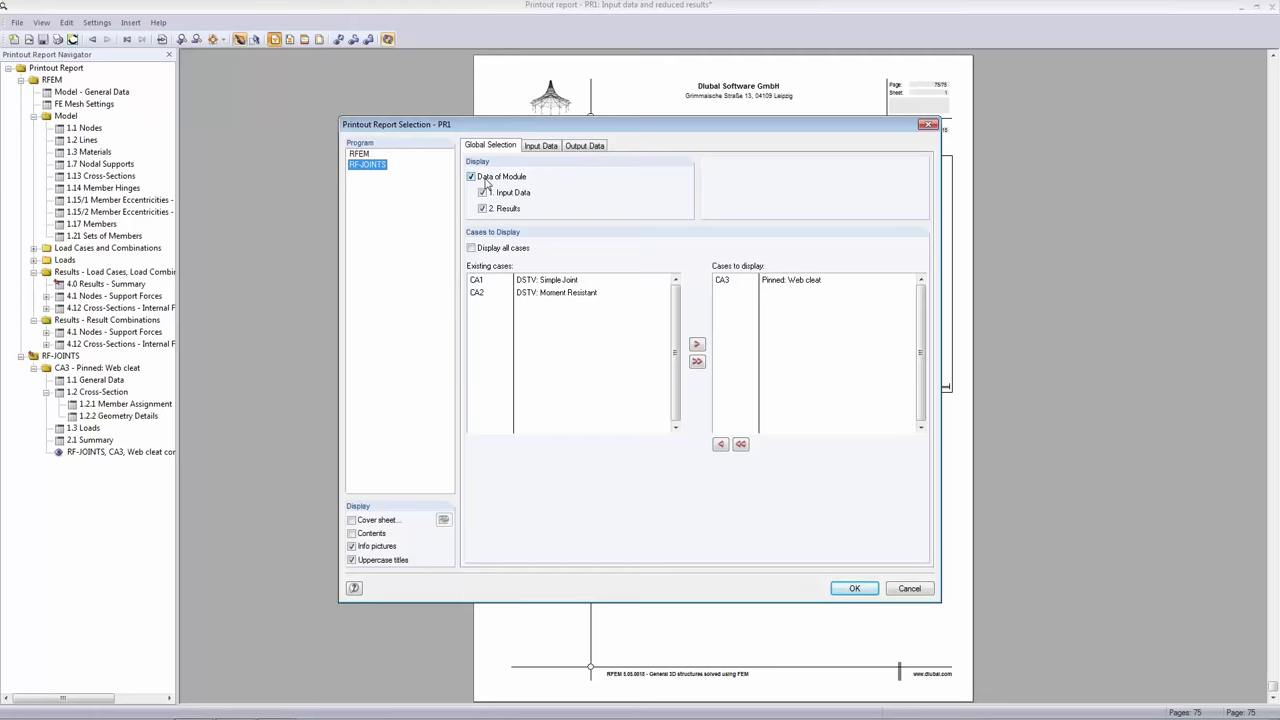
click(484, 192)
click(730, 284)
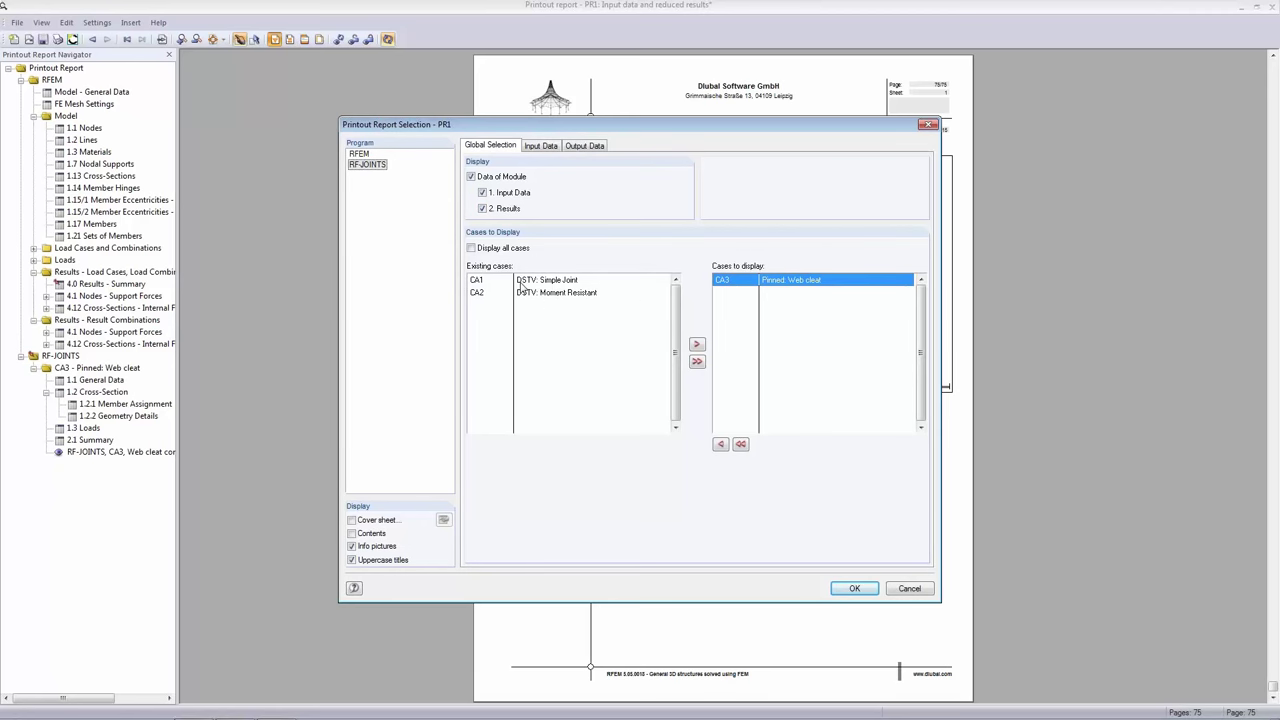
click(538, 148)
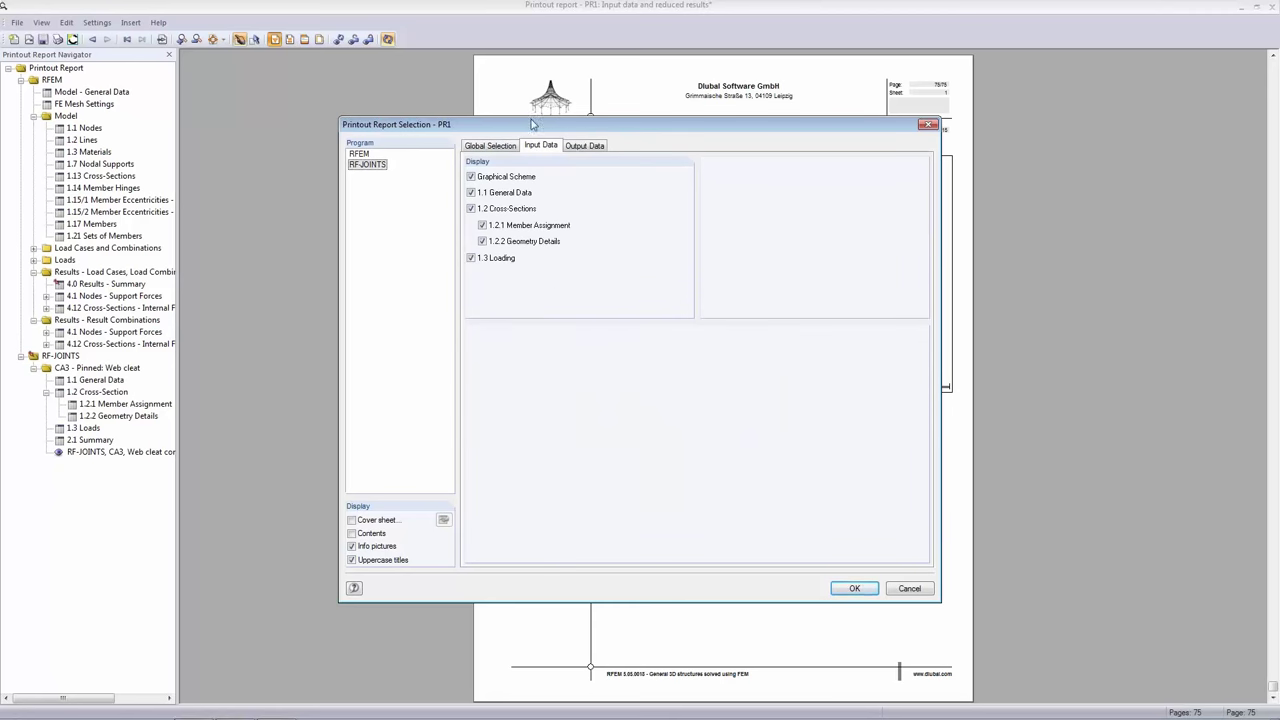
click(584, 148)
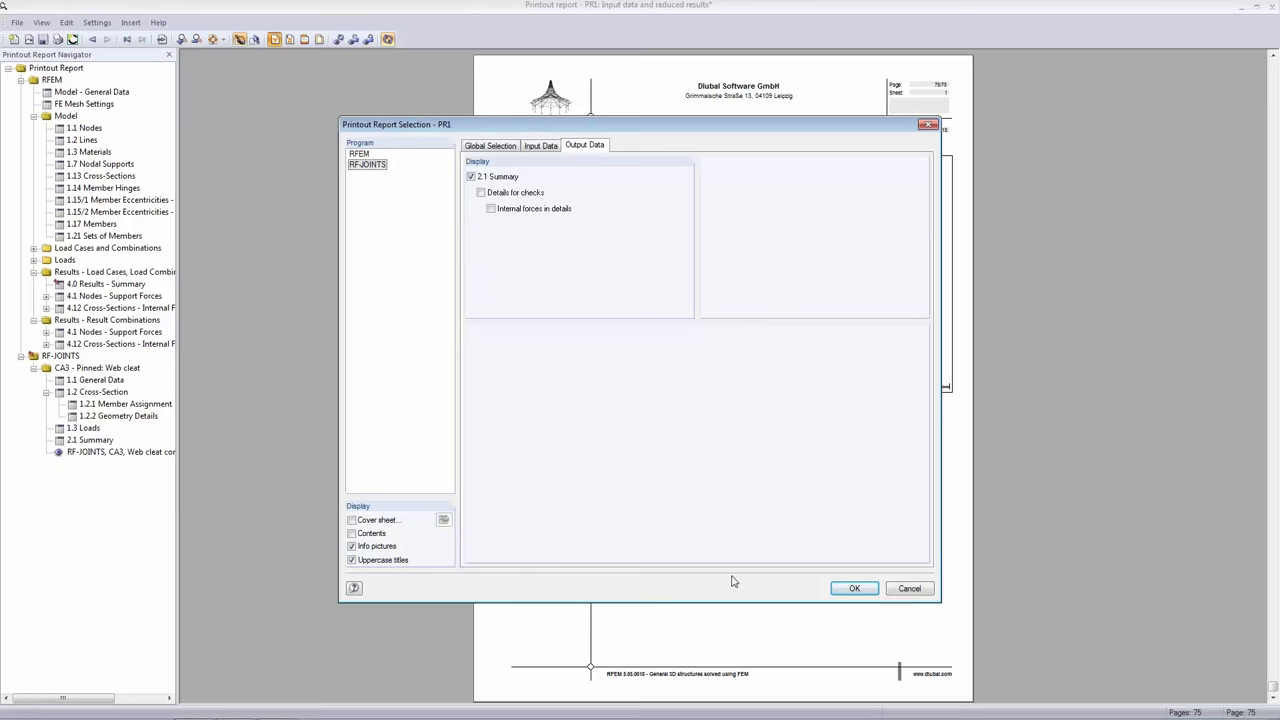
click(858, 589)
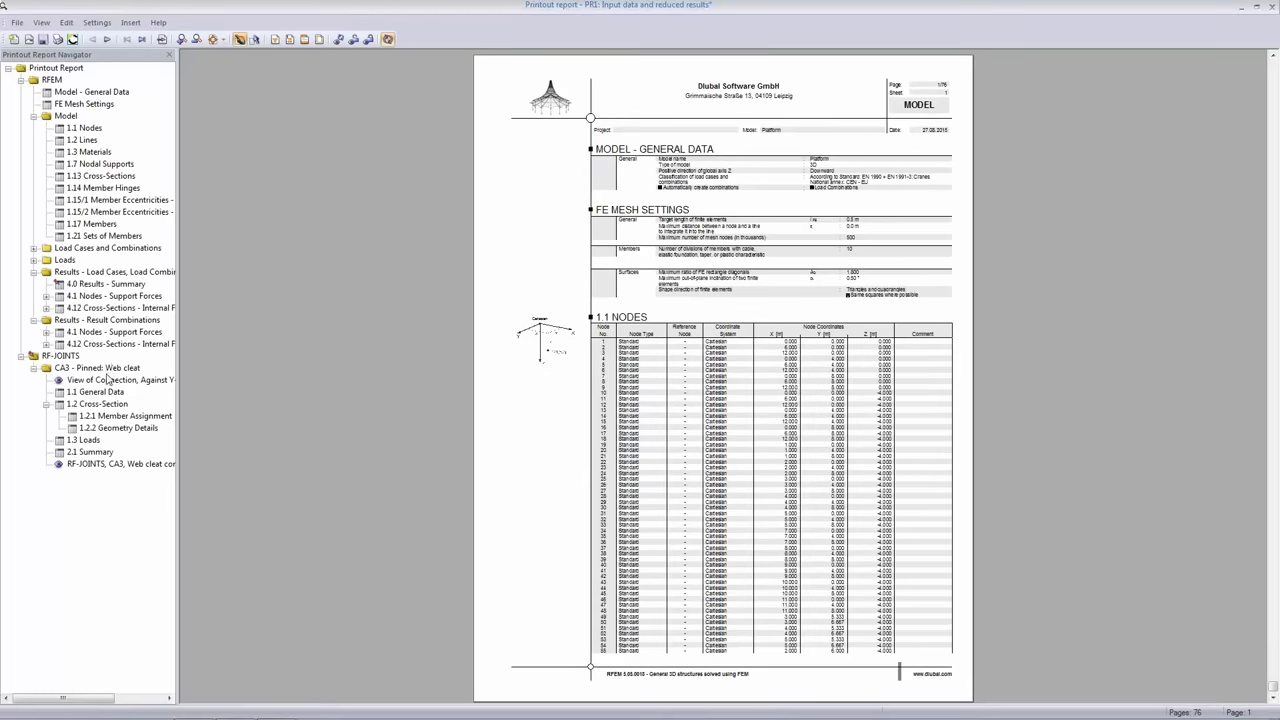
Remove the View of Connection chapter from the printout report.
click(106, 380)
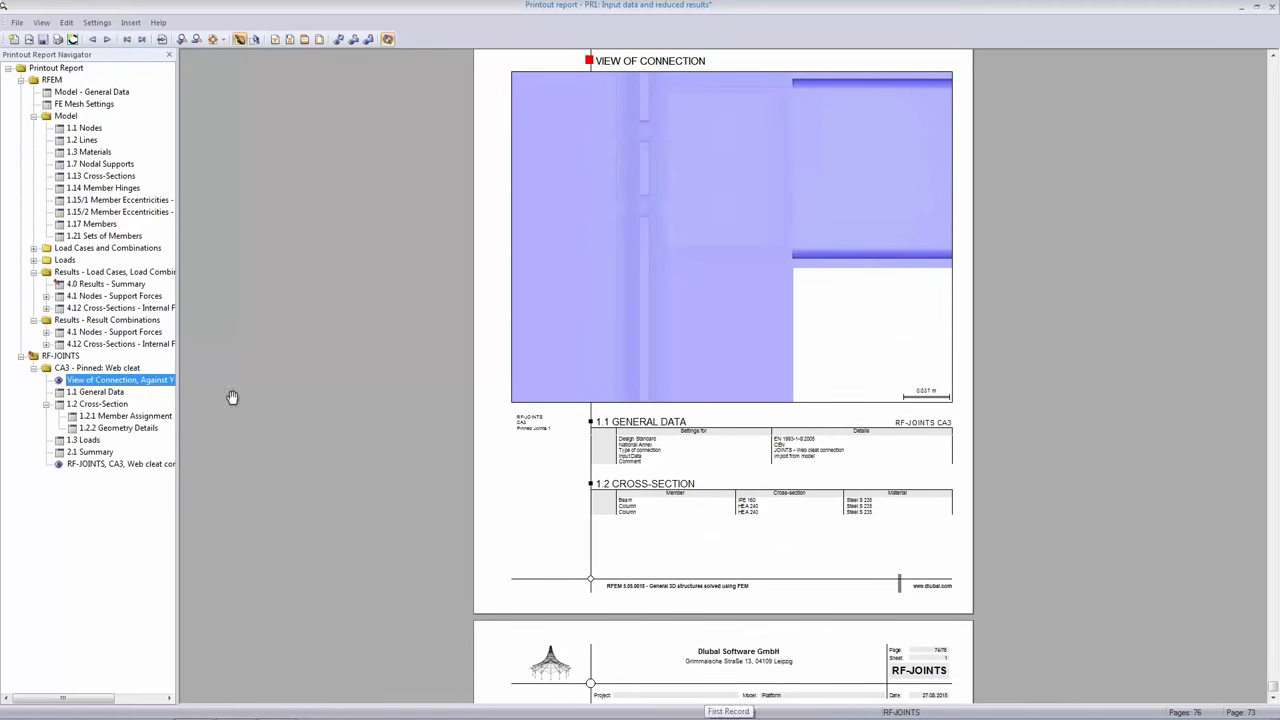
right_click(116, 382)
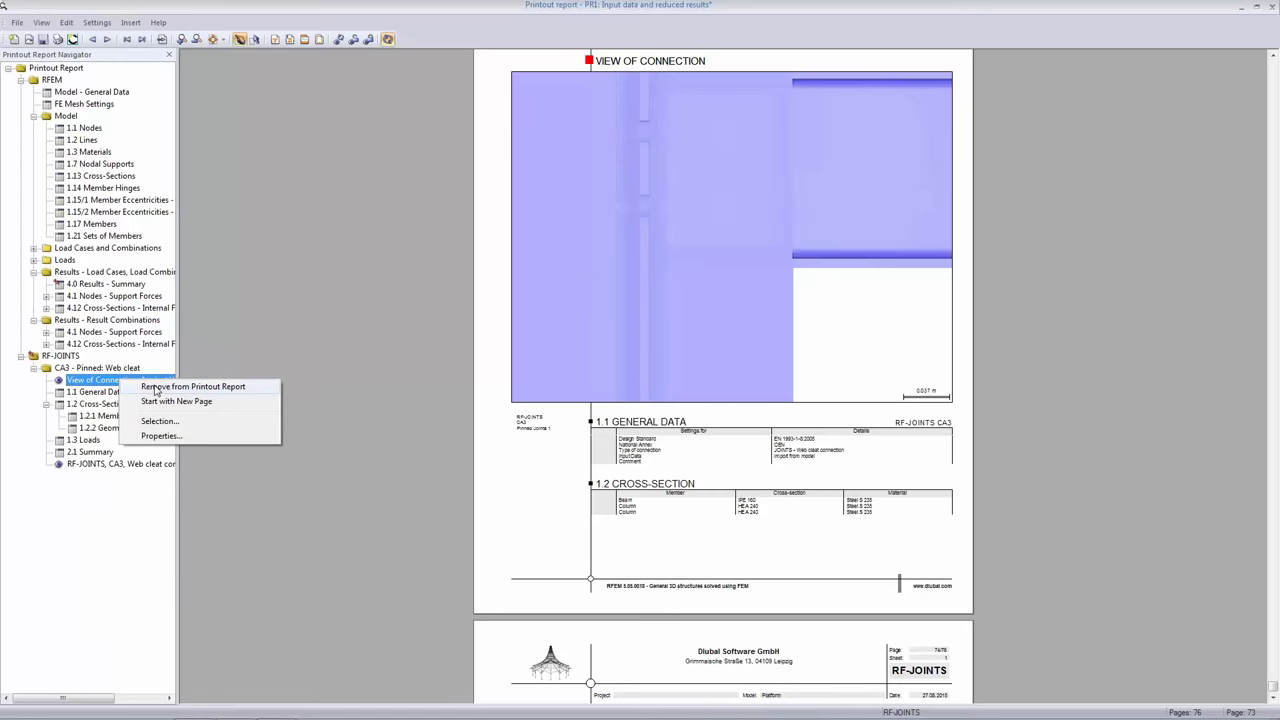
click(156, 388)
click(604, 388)
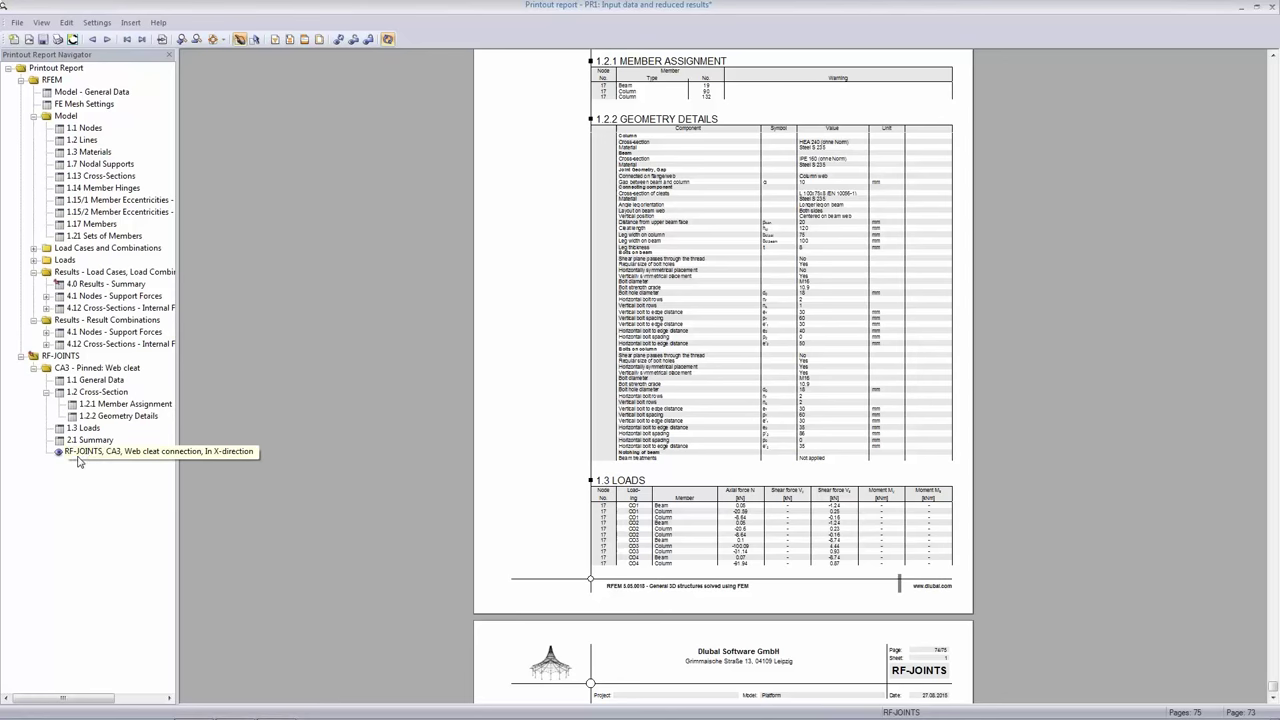
Move the web cleat connection graphic above 1.1 General Data and check the chapter start.
click(82, 454)
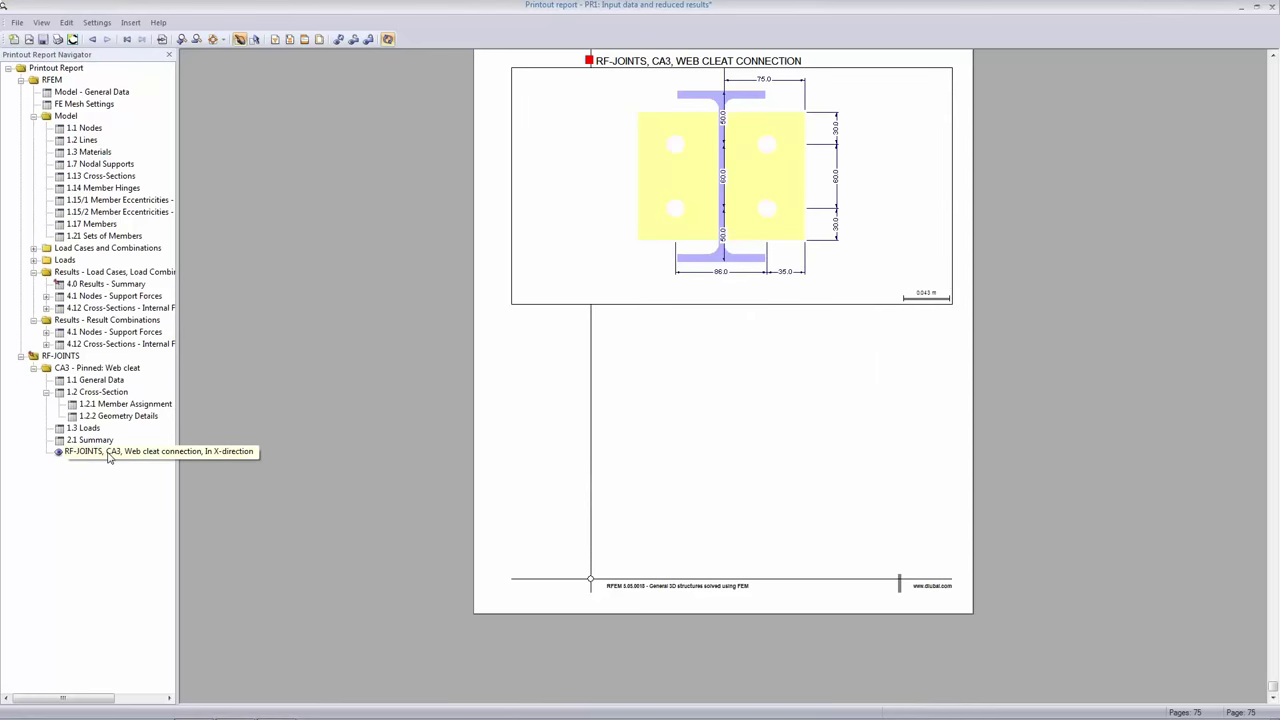
drag(109, 457, 106, 376)
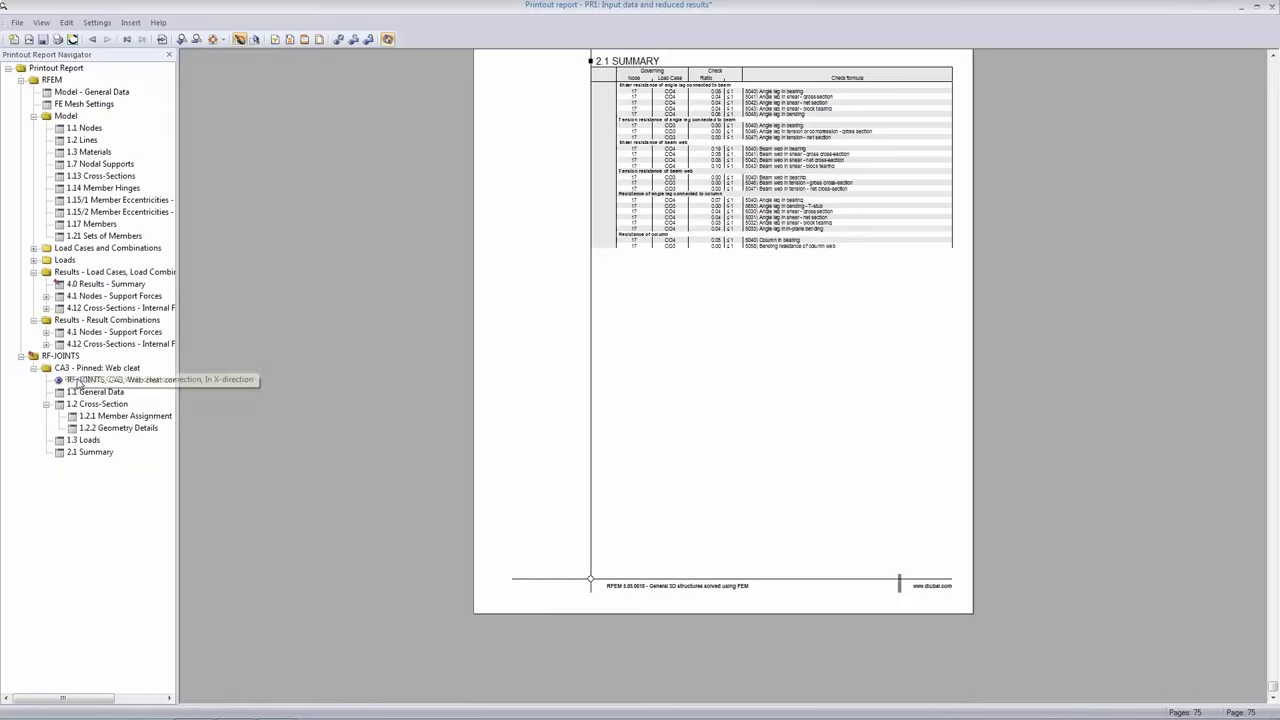
click(70, 358)
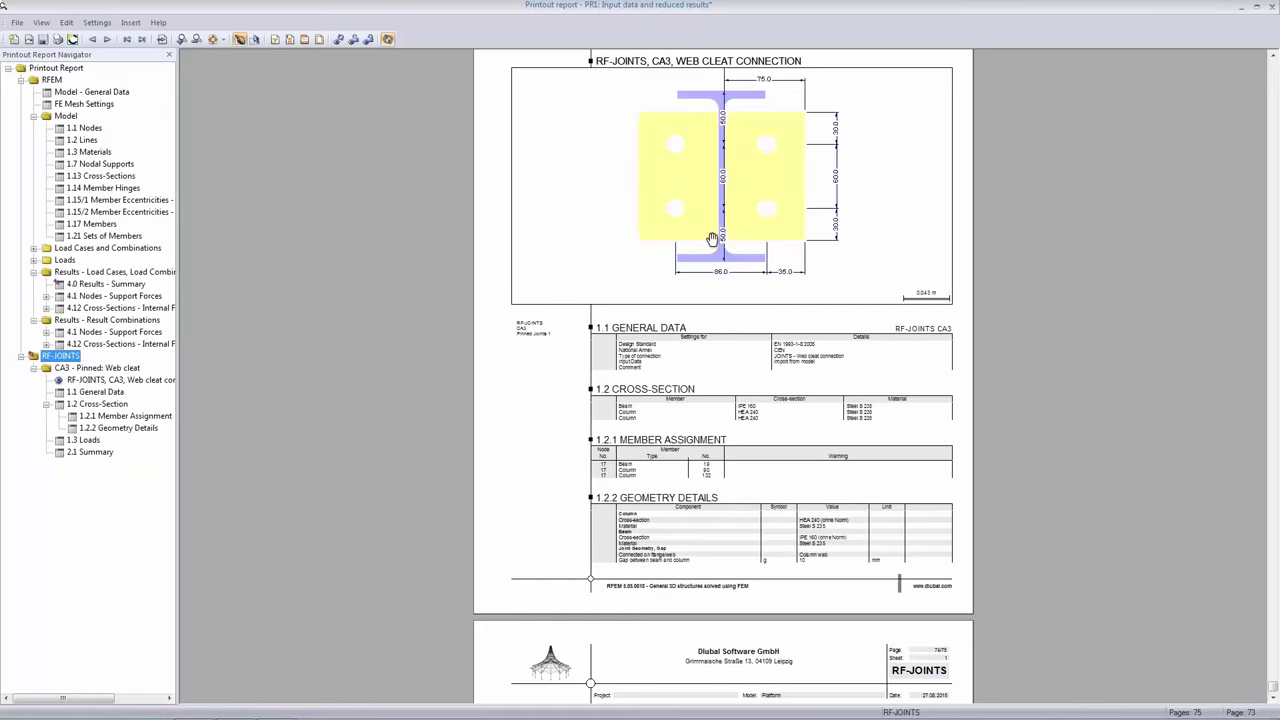
scroll(580, 262, up, 4)
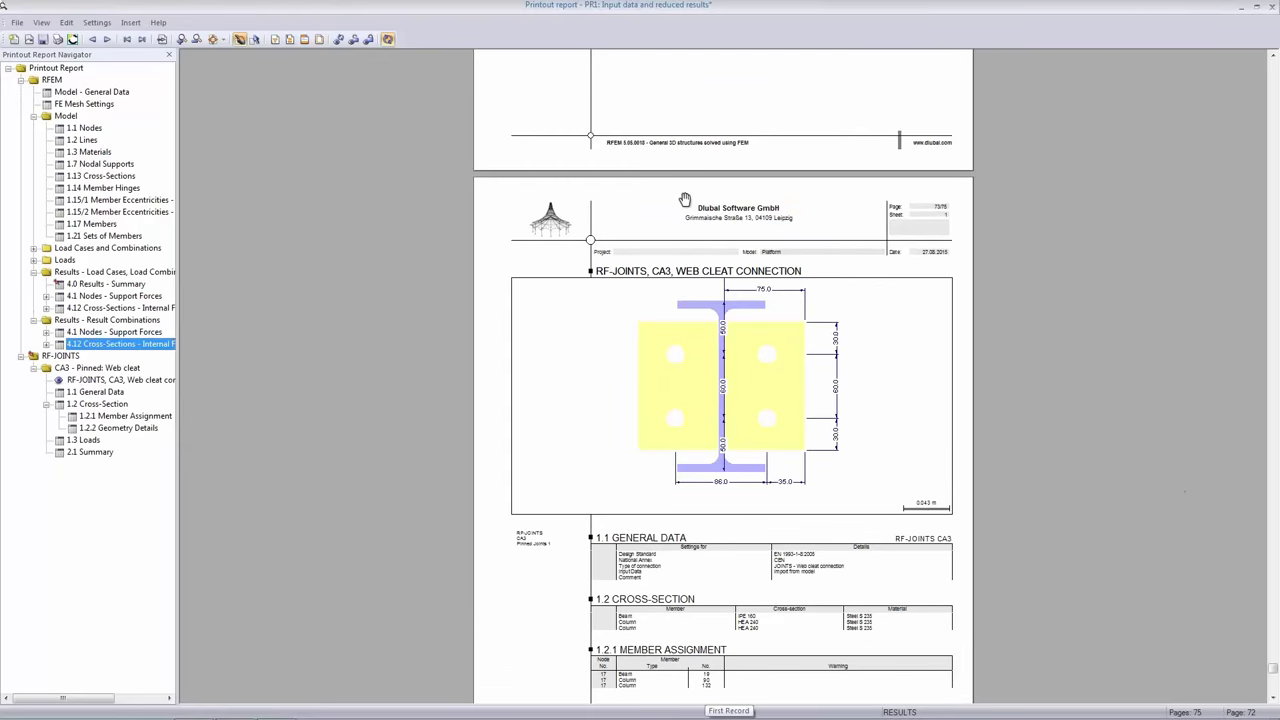
scroll(887, 467, down, 3)
scroll(887, 467, down, 20)
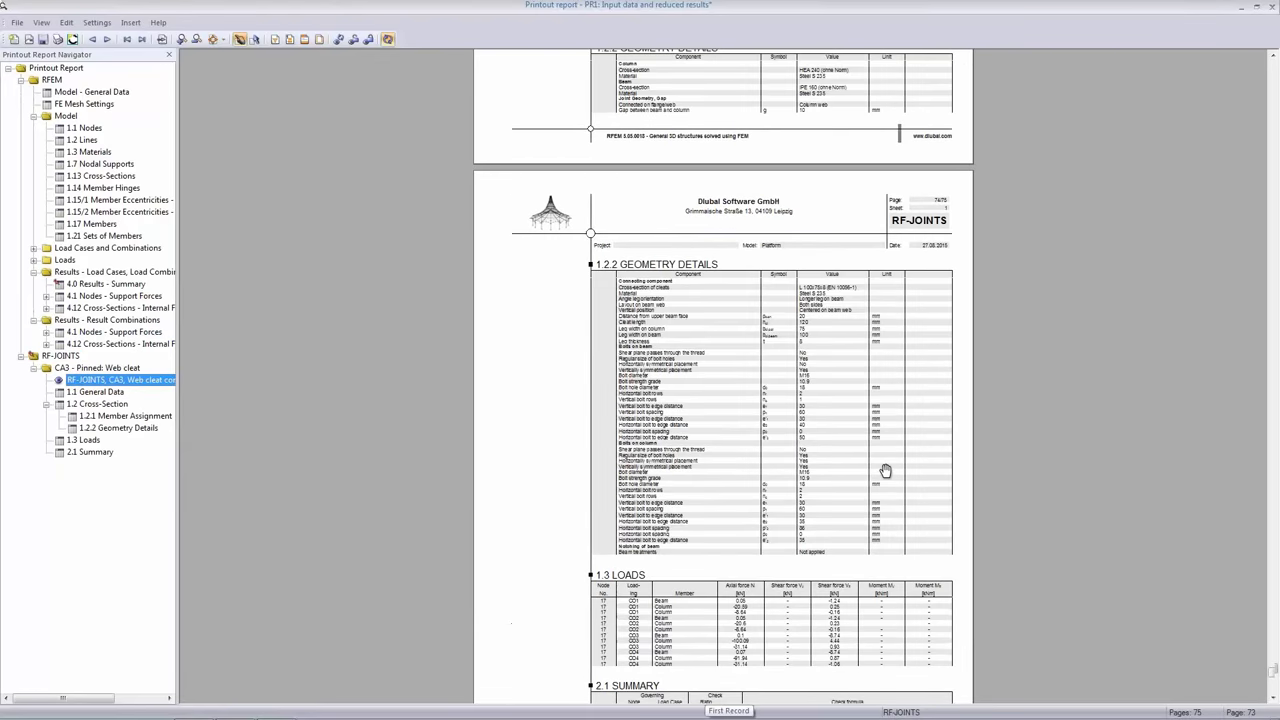
scroll(844, 512, down, 7)
scroll(848, 515, up, 17)
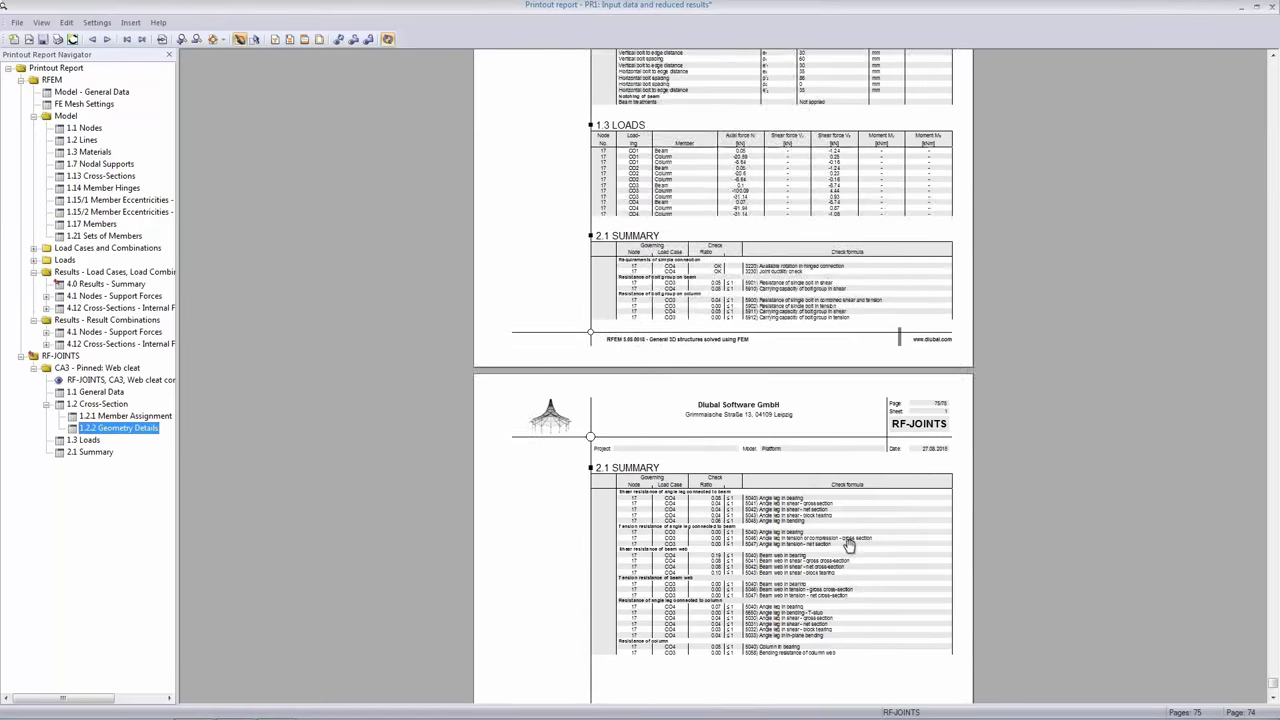
scroll(851, 518, up, 1)
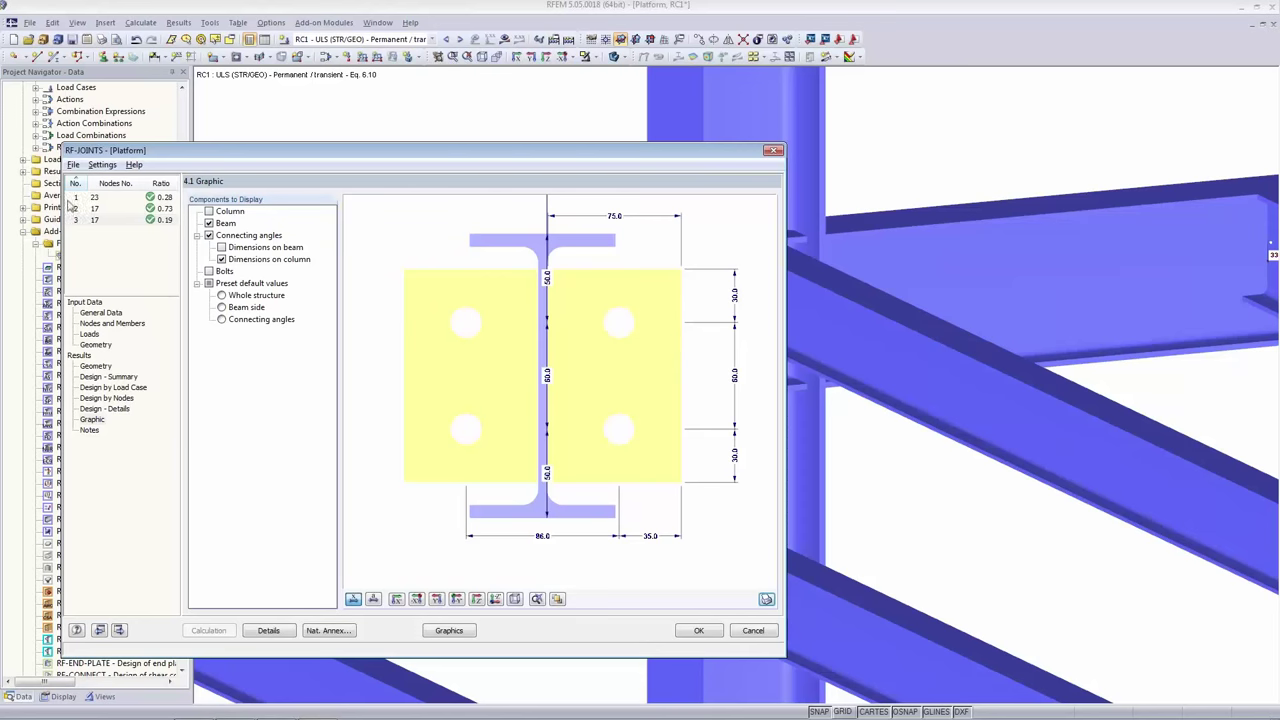
Close RF-JOINTS and display the RF-JOINTS CA3 Pinned: Web cleat results in the model.
click(688, 636)
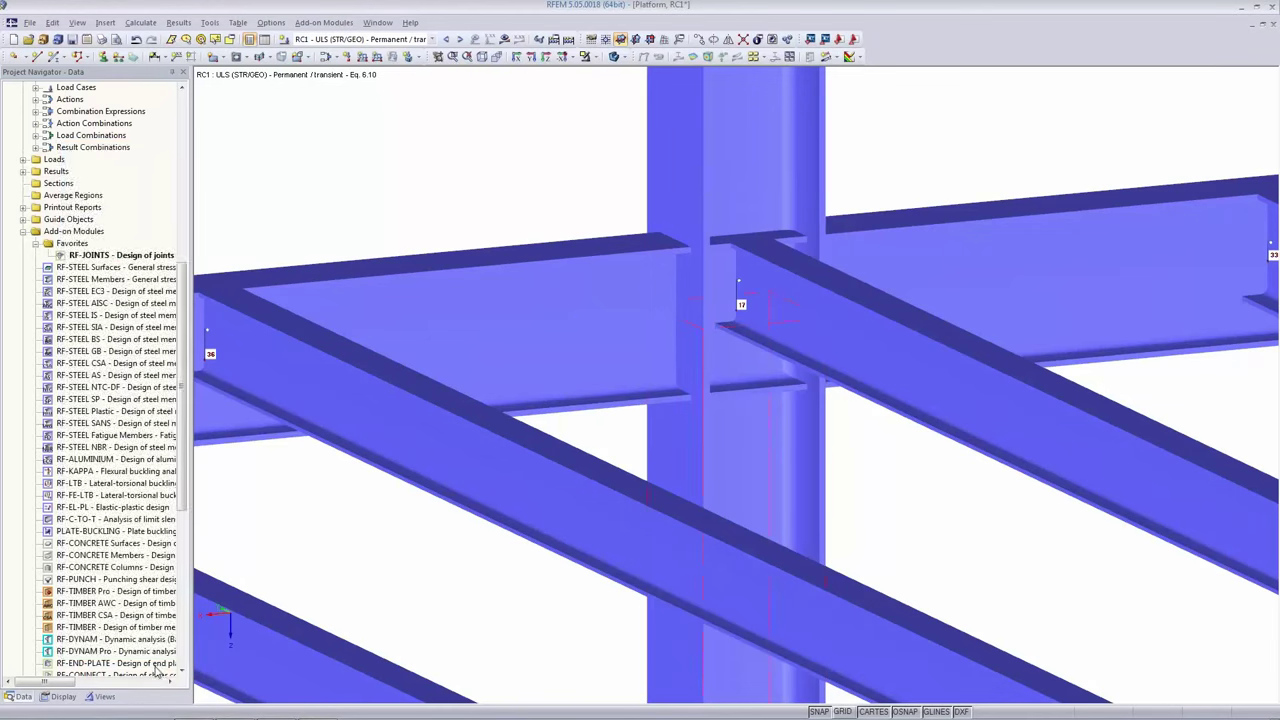
click(101, 697)
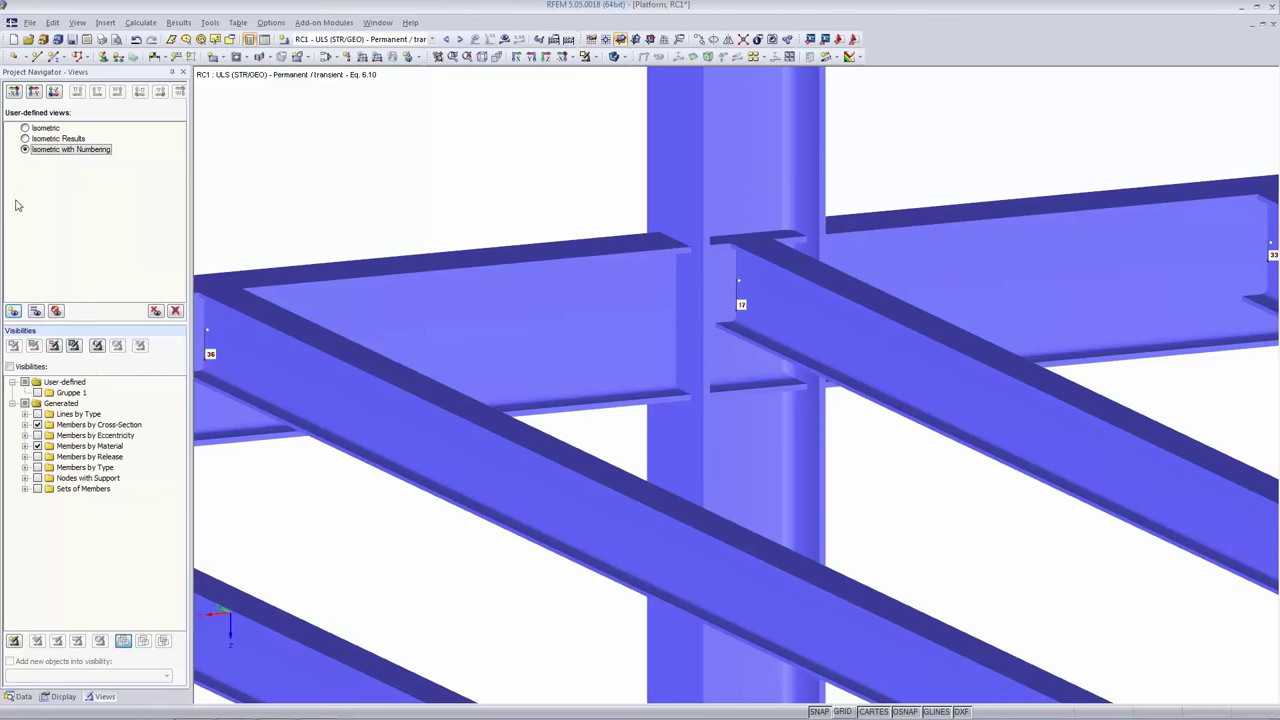
click(300, 38)
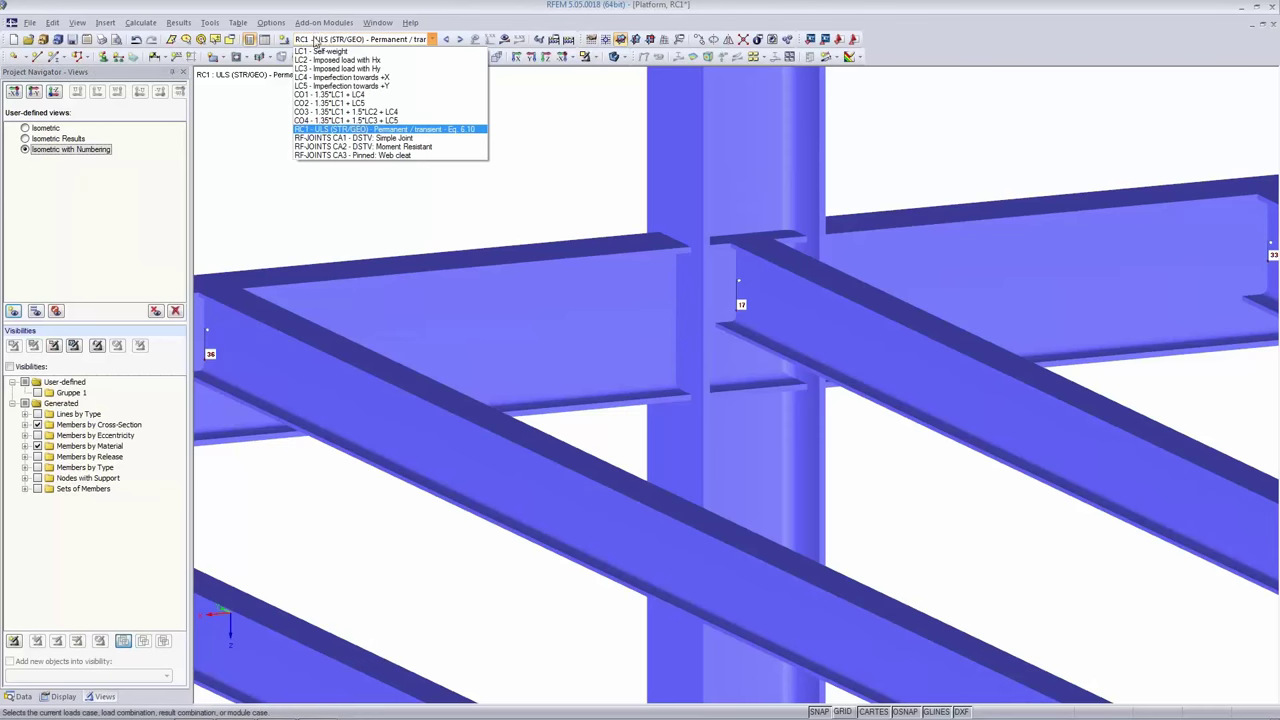
click(332, 156)
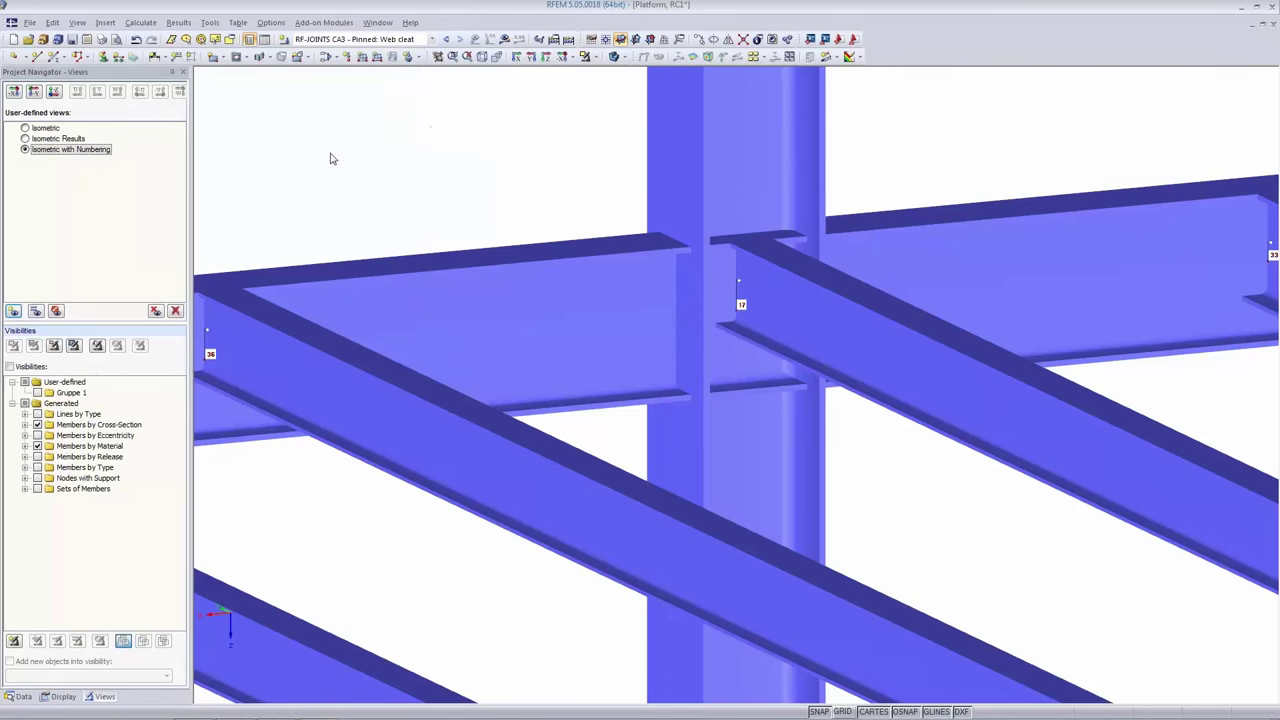
click(505, 39)
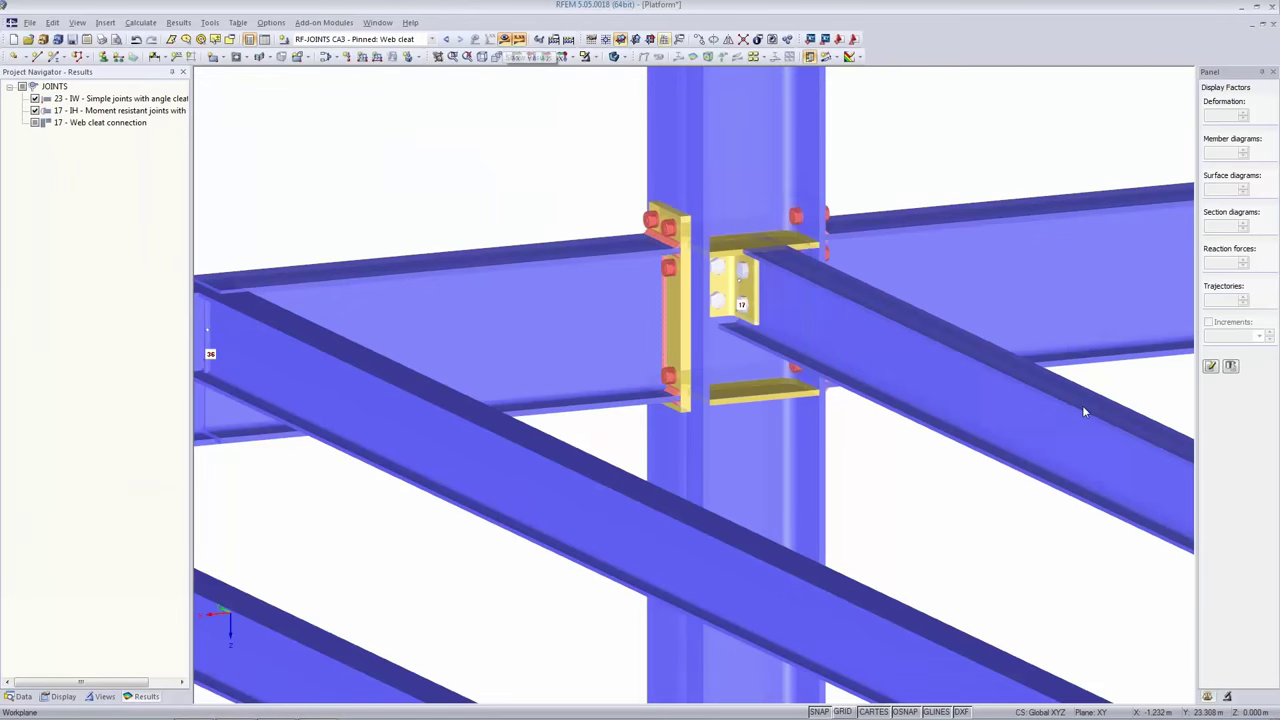
Zoom in on the web cleat joint and toggle the 17 - IH end plate joints on and off.
scroll(780, 295, up, 2)
middle_drag(786, 293, 772, 336)
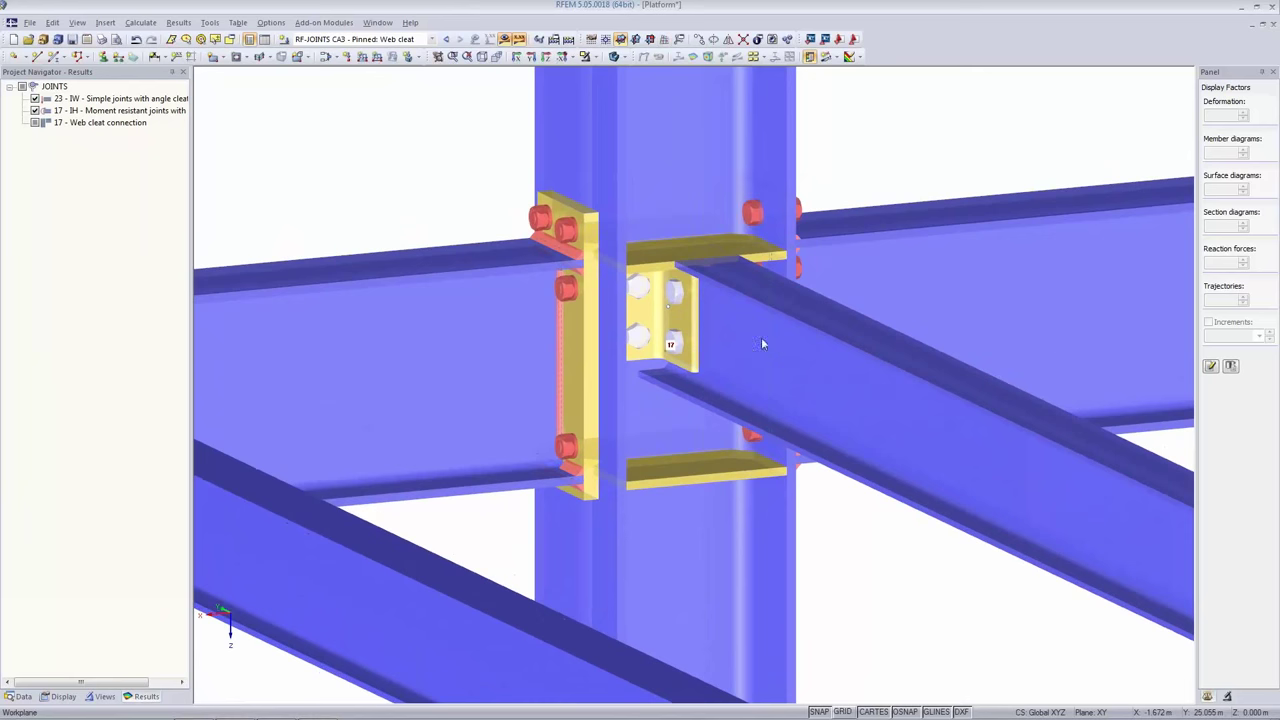
click(35, 110)
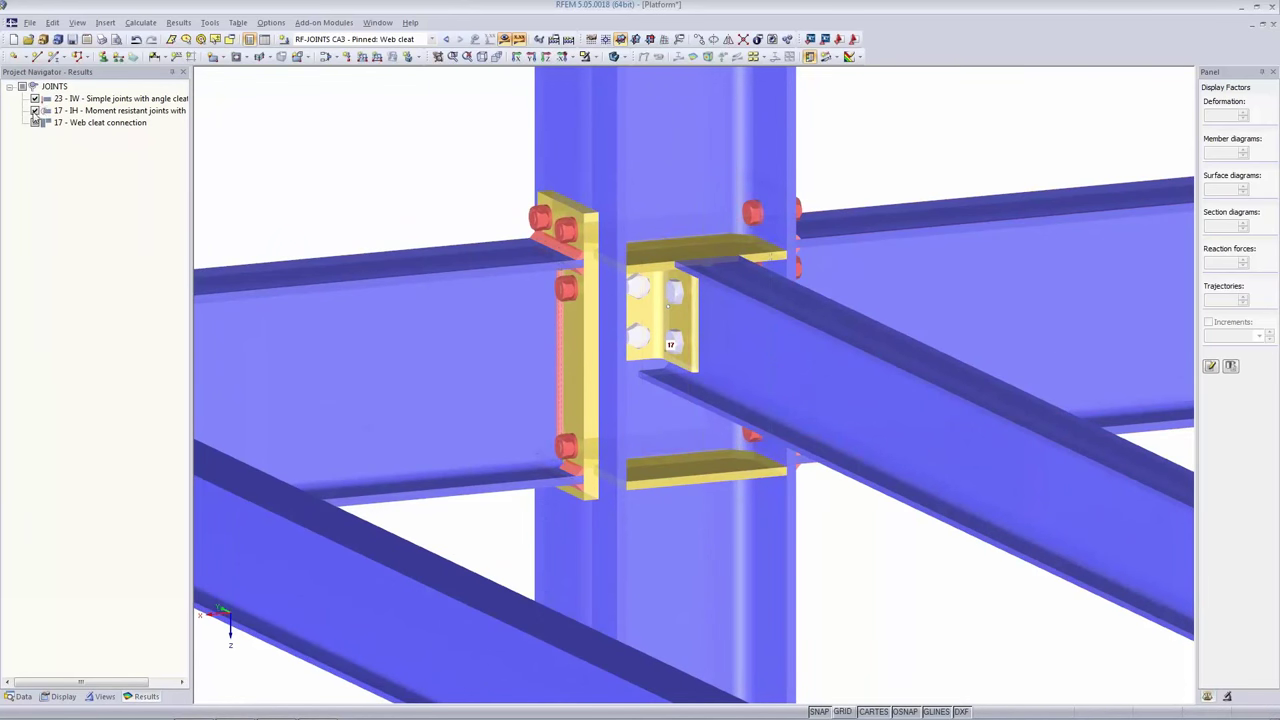
click(35, 110)
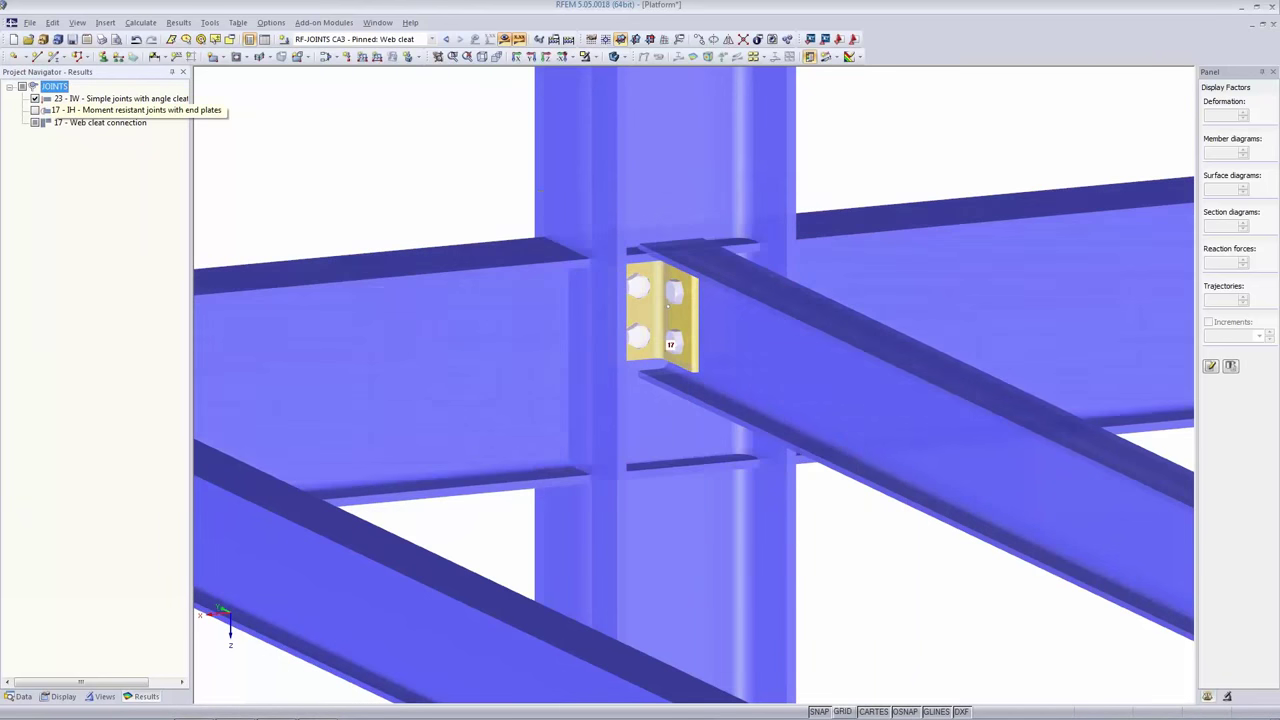
click(35, 110)
click(35, 110)
click(35, 110)
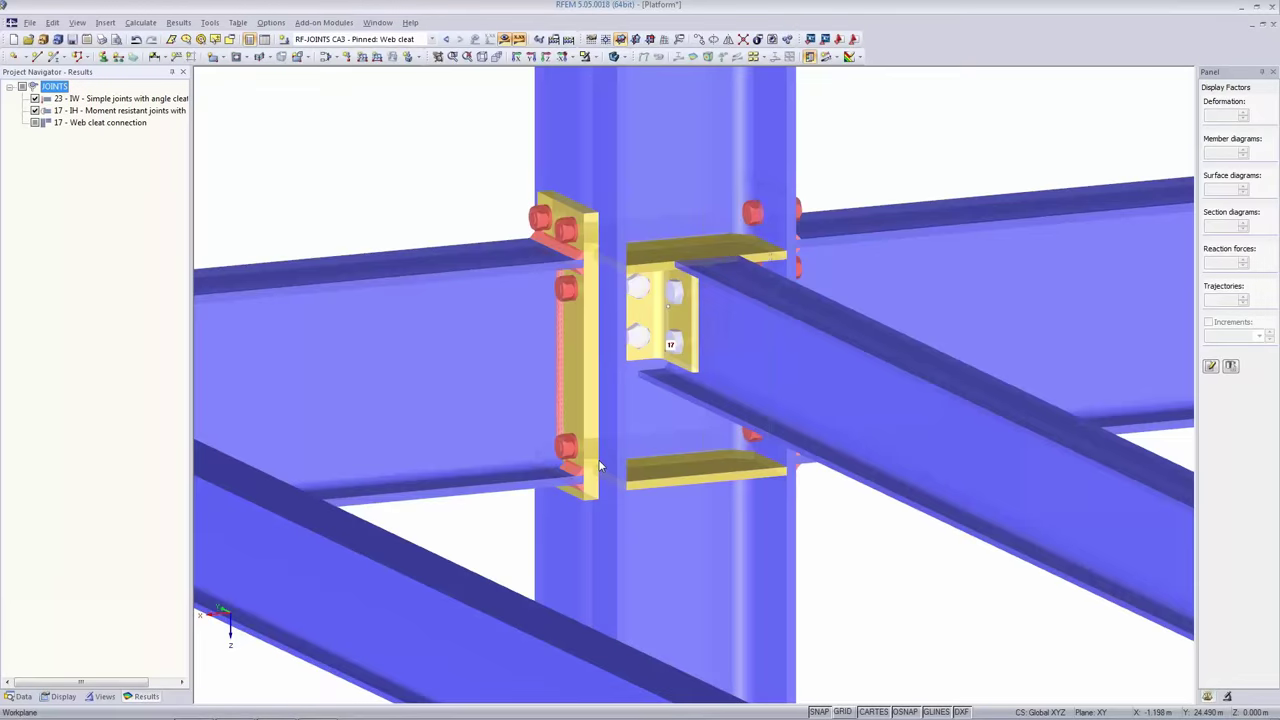
Orbit the model around joint 17, then return to the Data navigator.
scroll(600, 466, down, 8)
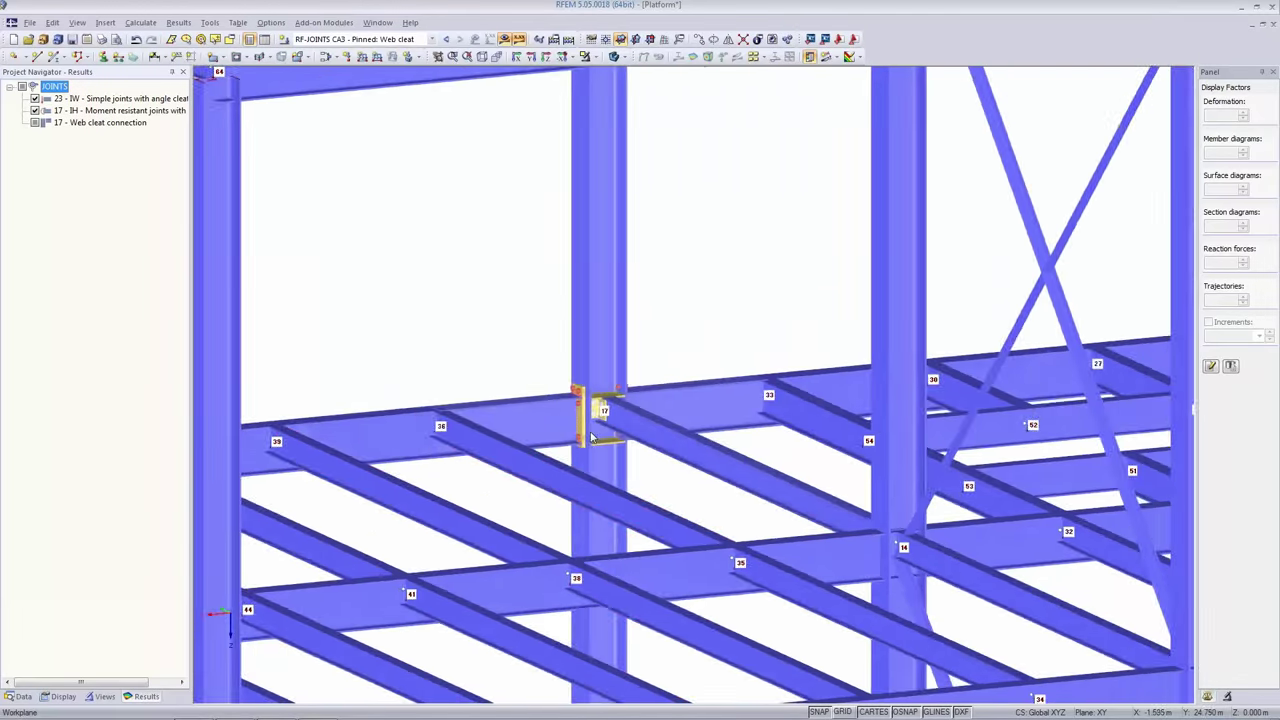
ctrl+middle_drag(586, 491, 520, 482)
scroll(340, 470, up, 6)
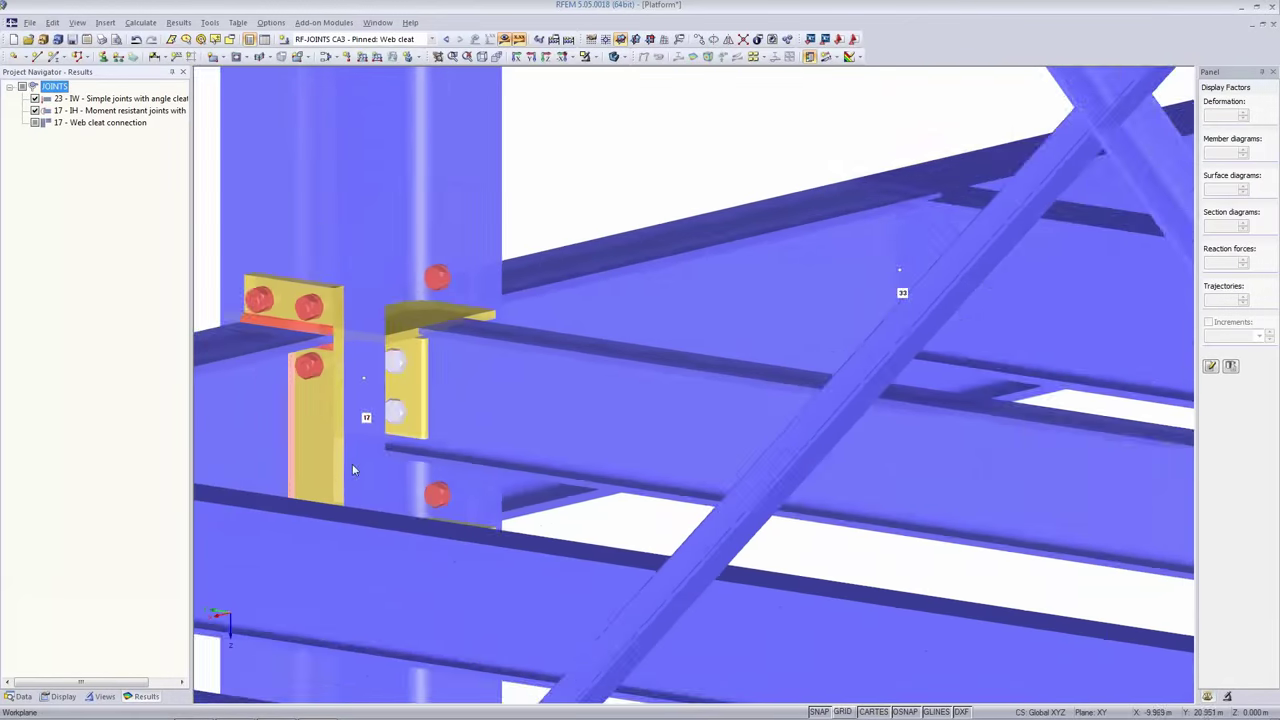
ctrl+middle_drag(352, 463, 557, 450)
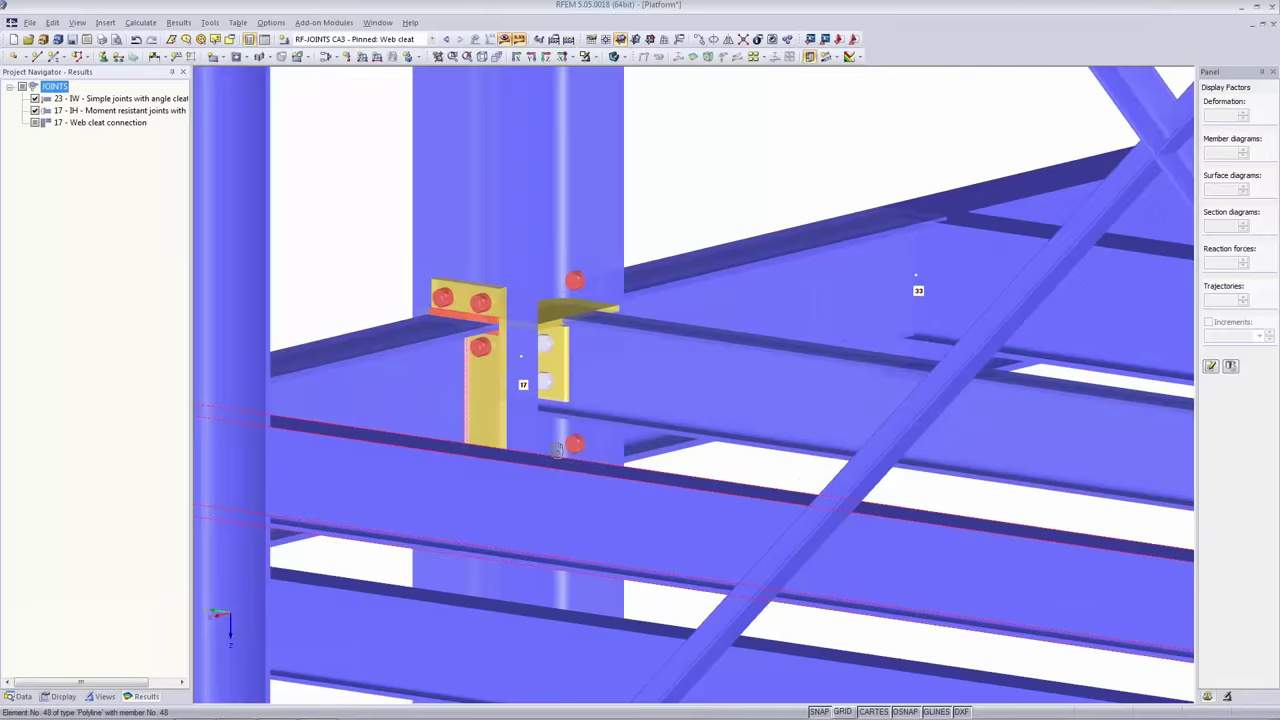
scroll(530, 420, down, 2)
scroll(510, 400, down, 2)
scroll(506, 400, up, 5)
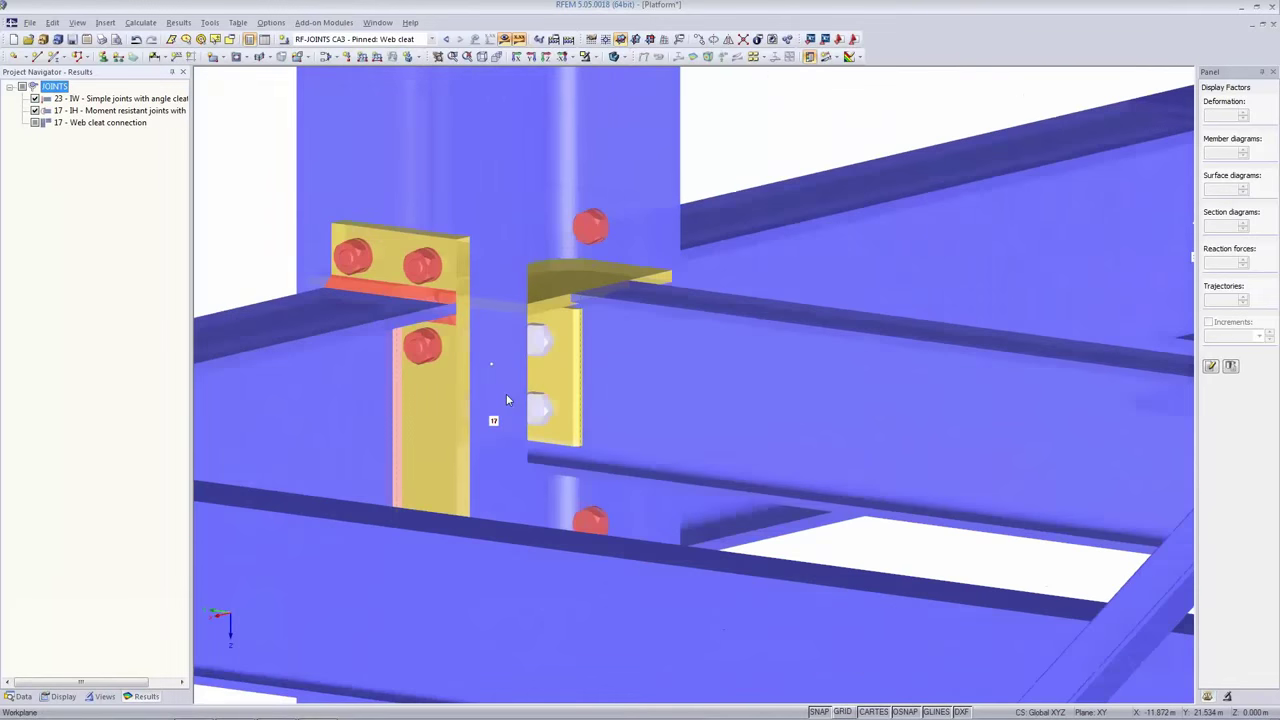
scroll(506, 400, up, 3)
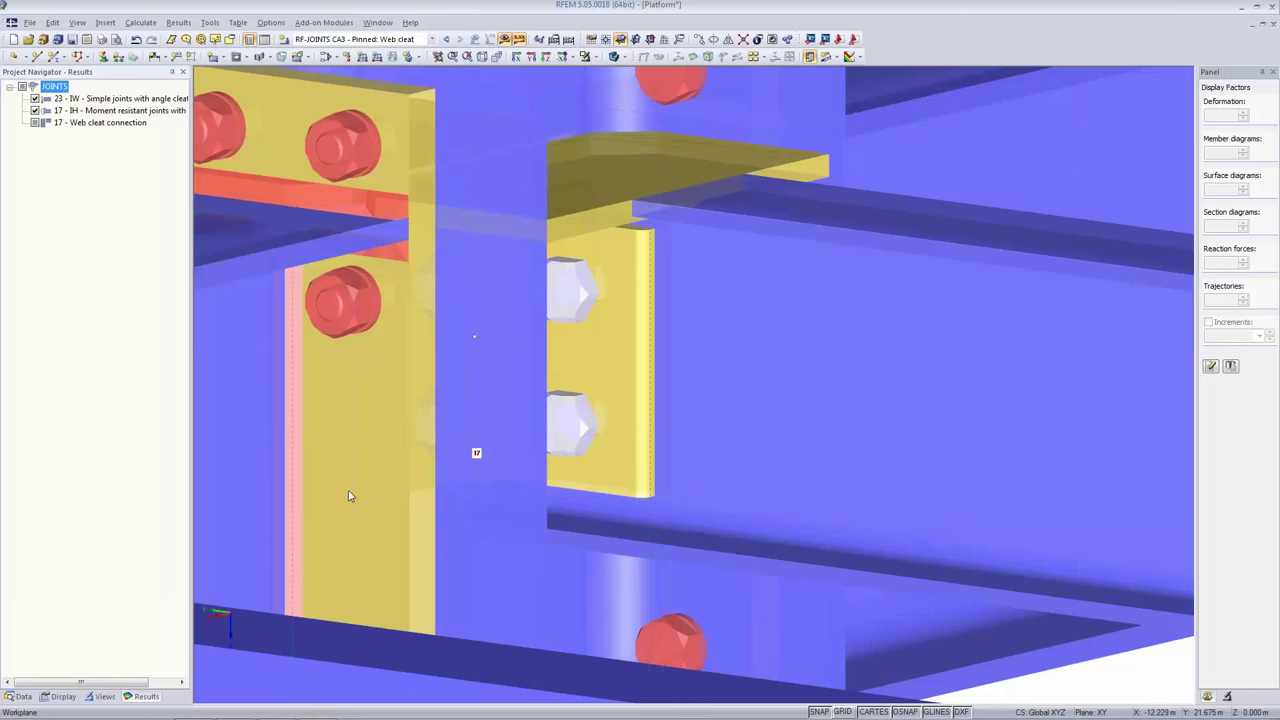
click(16, 696)
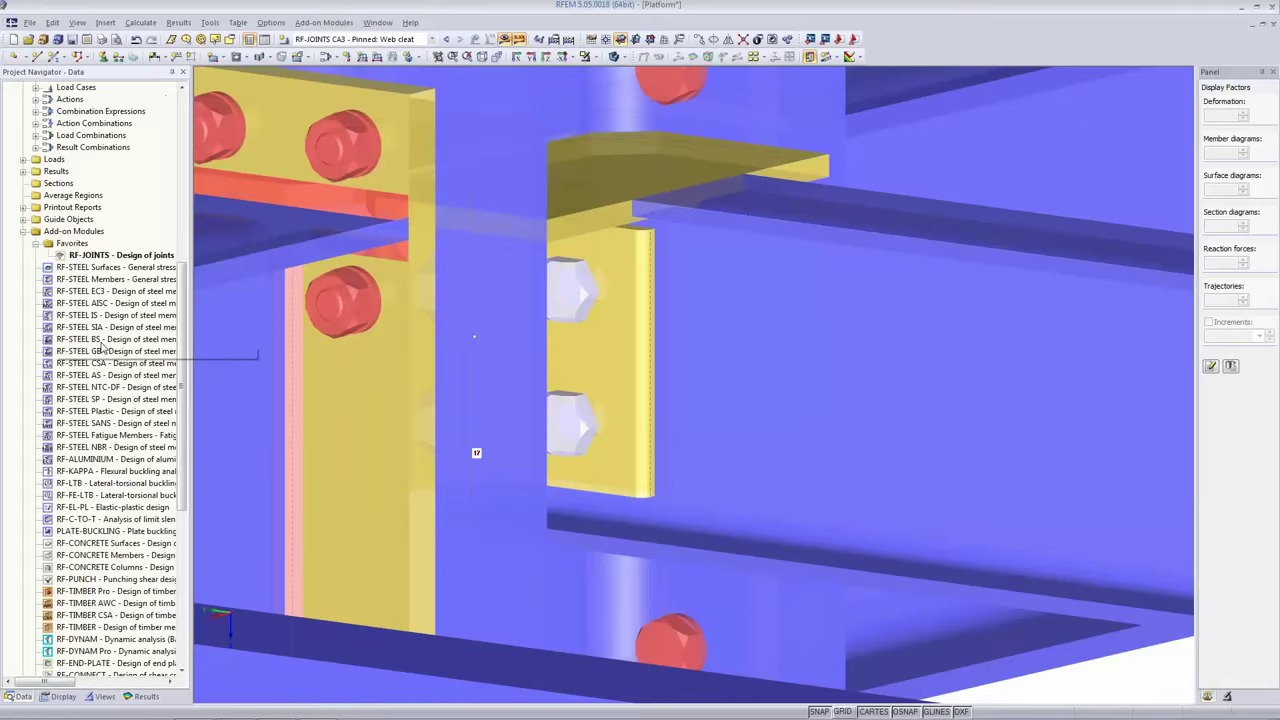
In RF-JOINTS geometry for the third joint case at node 17, notch the beam's upper flange.
double_click(110, 257)
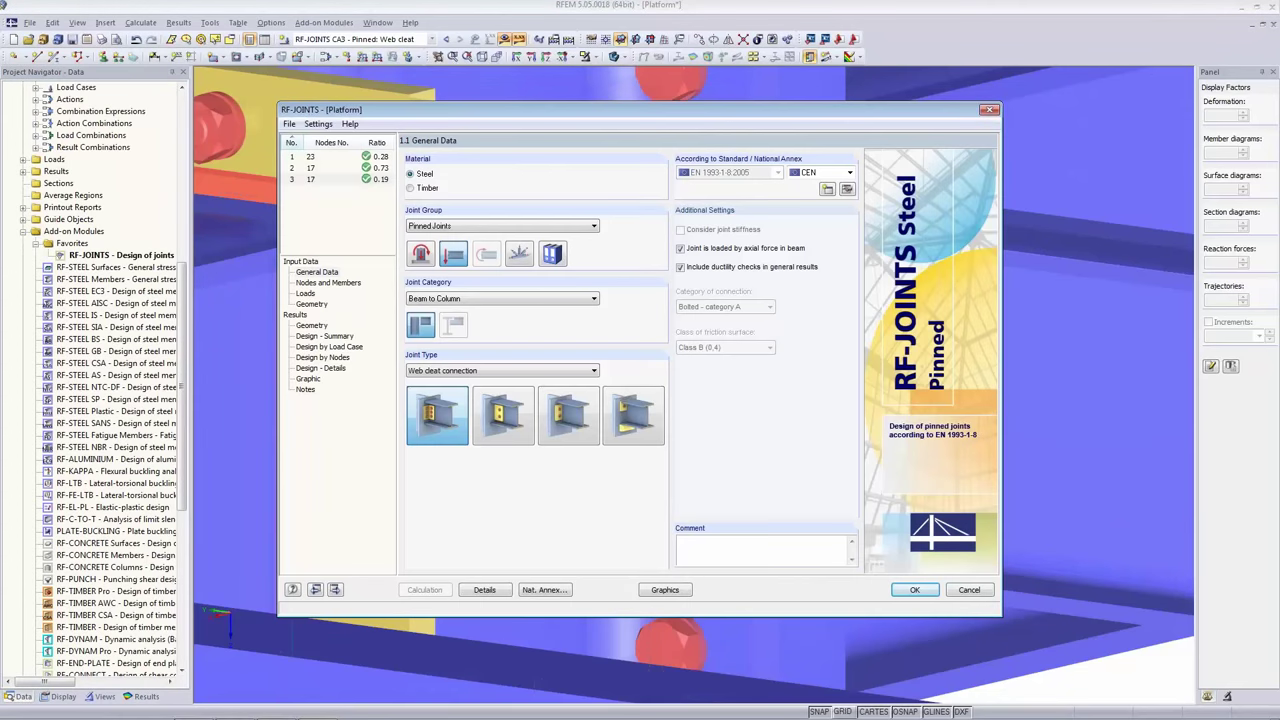
click(305, 180)
click(314, 305)
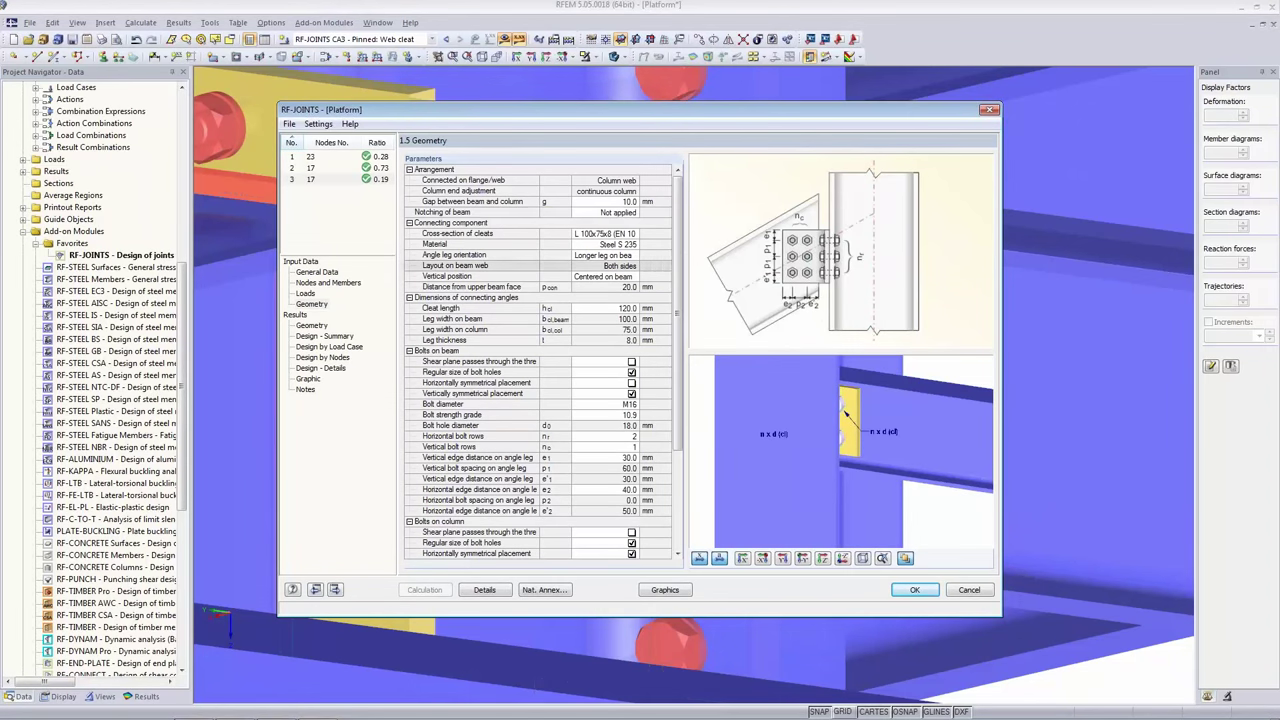
click(610, 212)
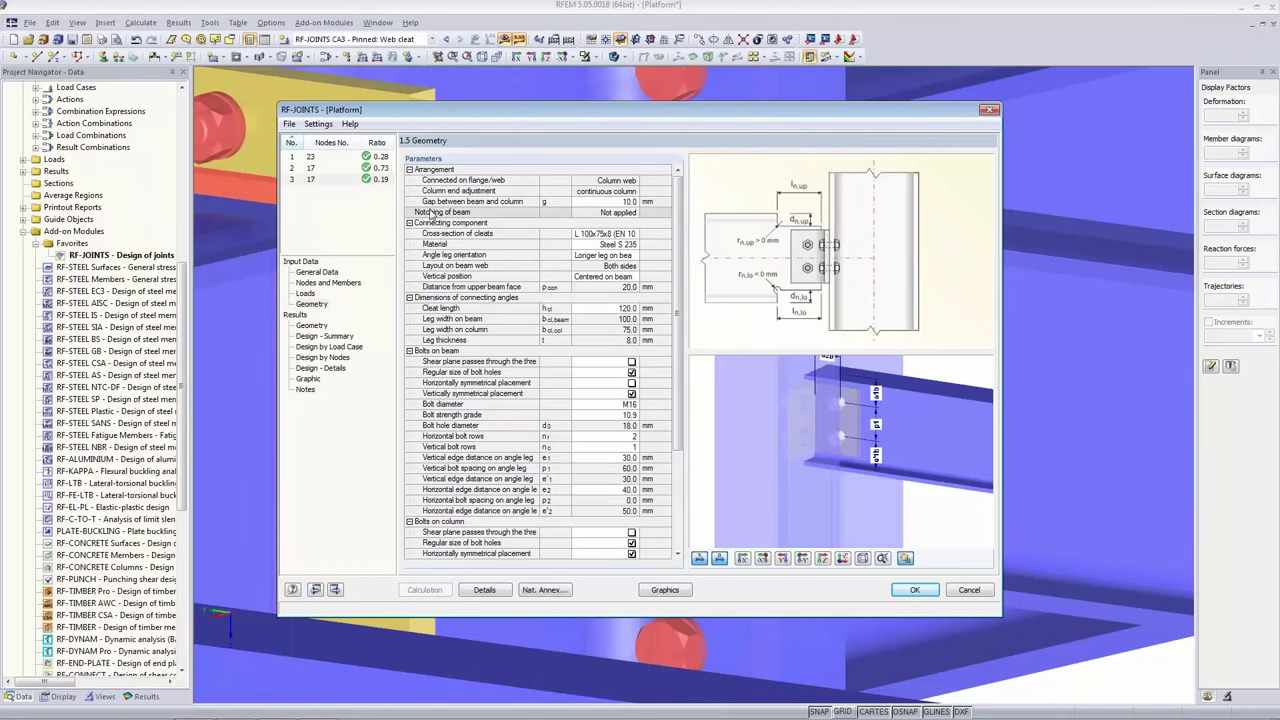
click(634, 213)
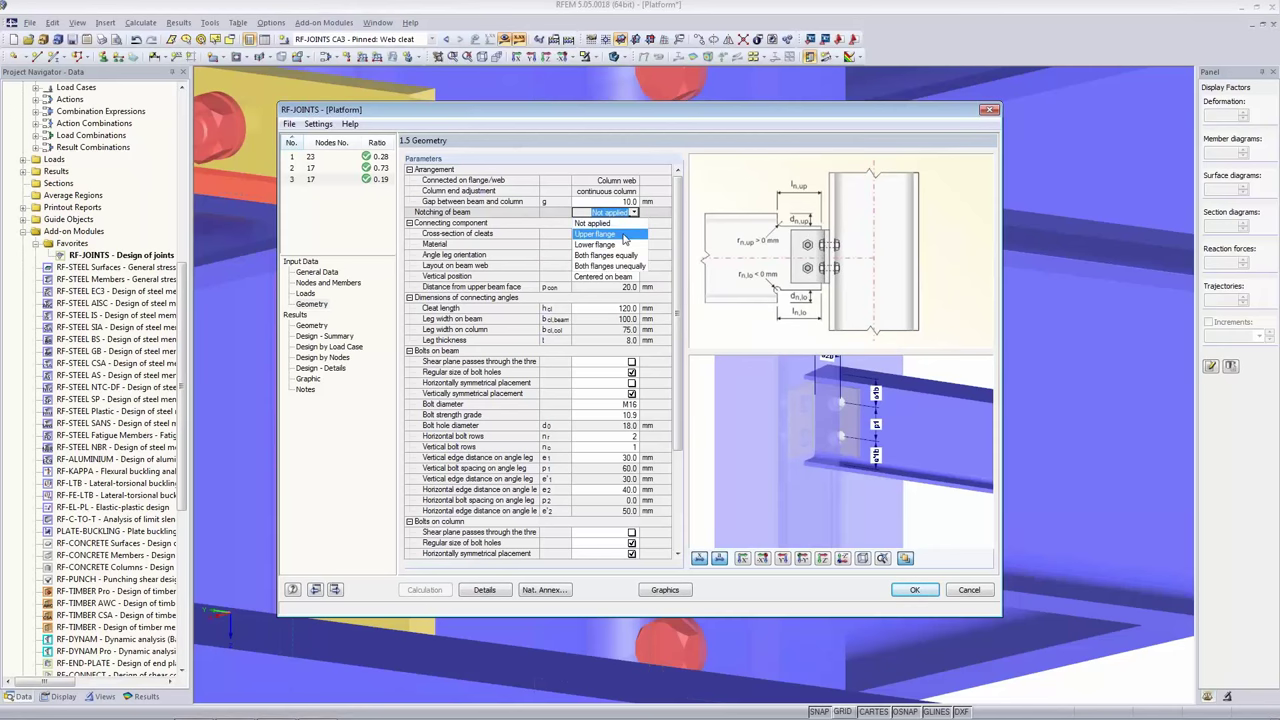
click(624, 235)
click(621, 397)
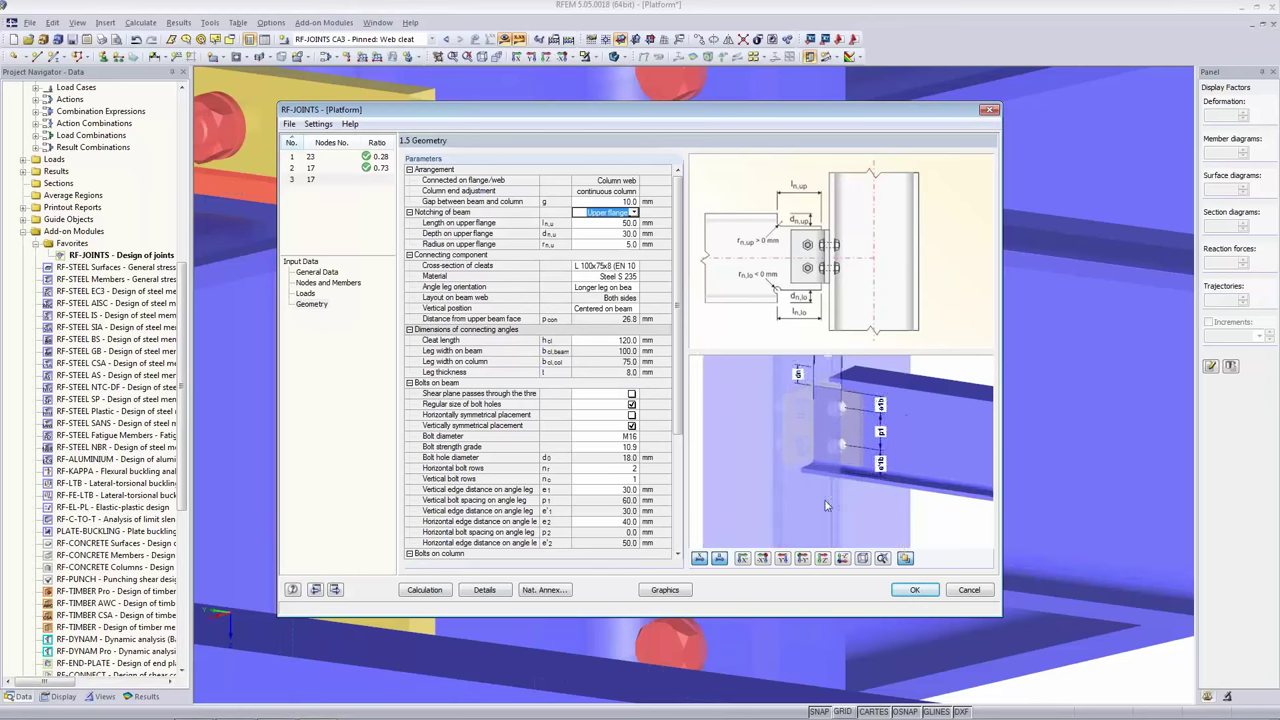
middle_drag(826, 505, 842, 552)
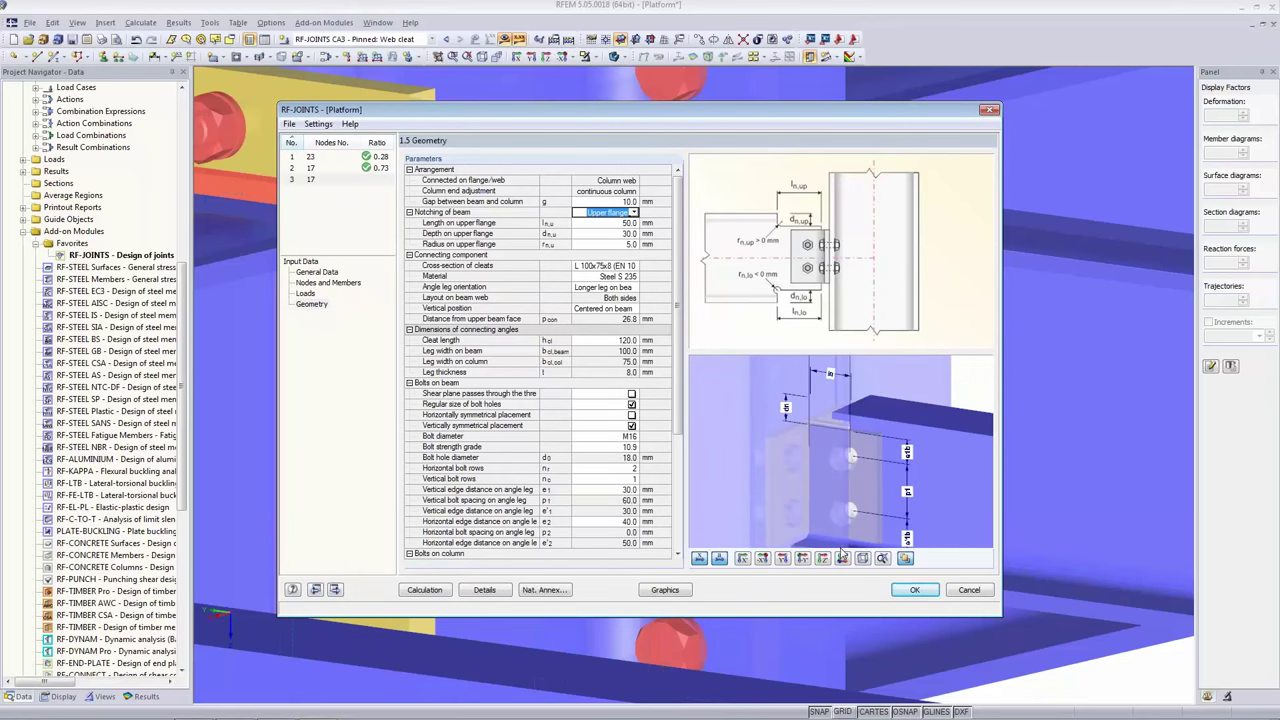
click(781, 563)
click(782, 559)
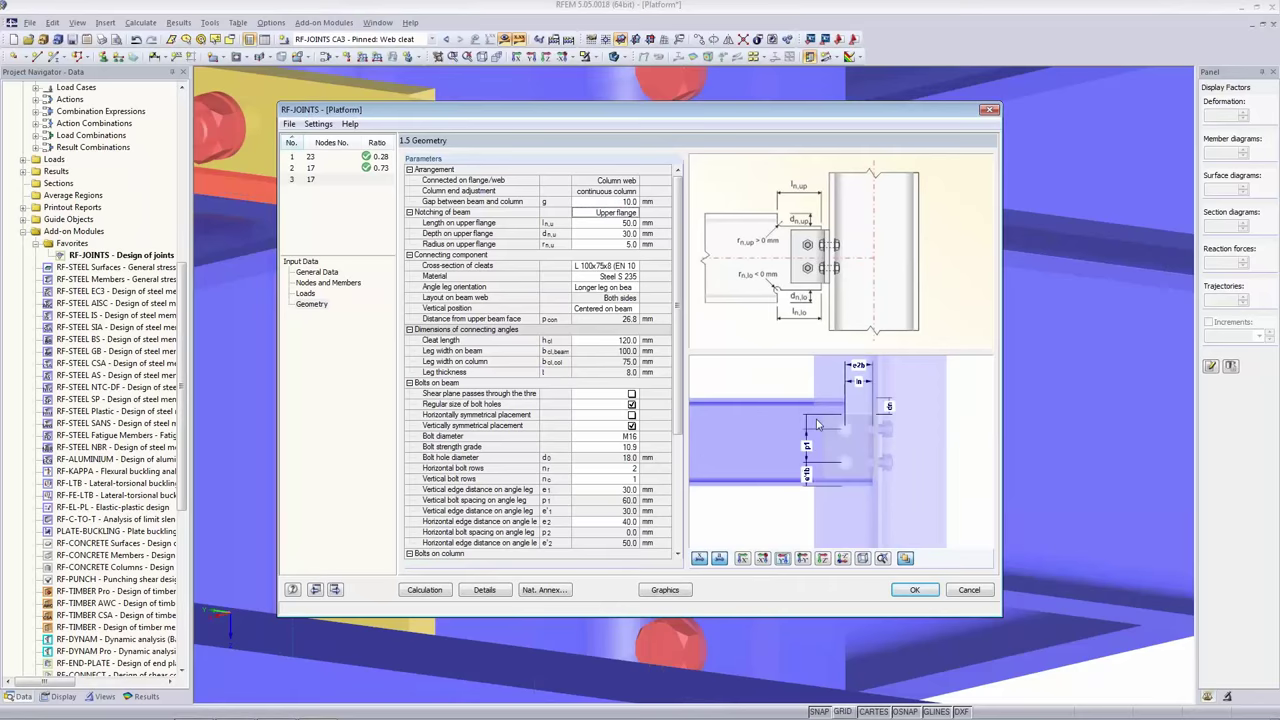
click(803, 561)
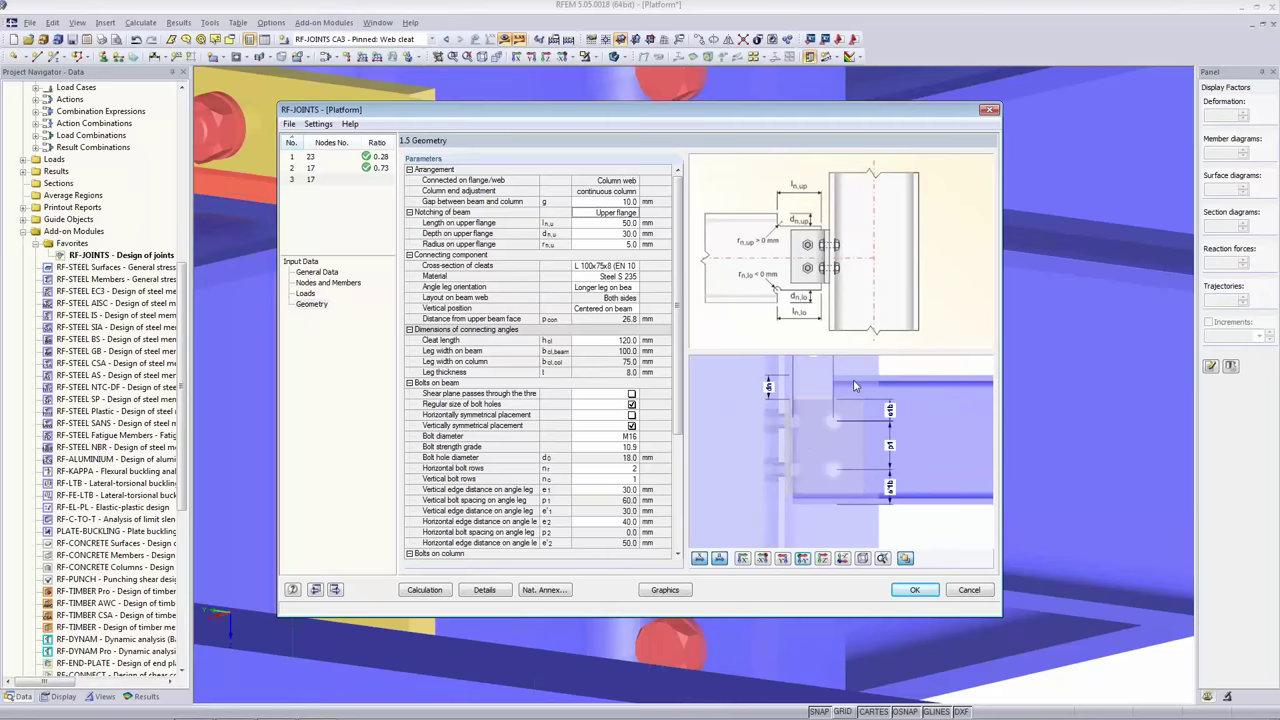
scroll(876, 400, up, 3)
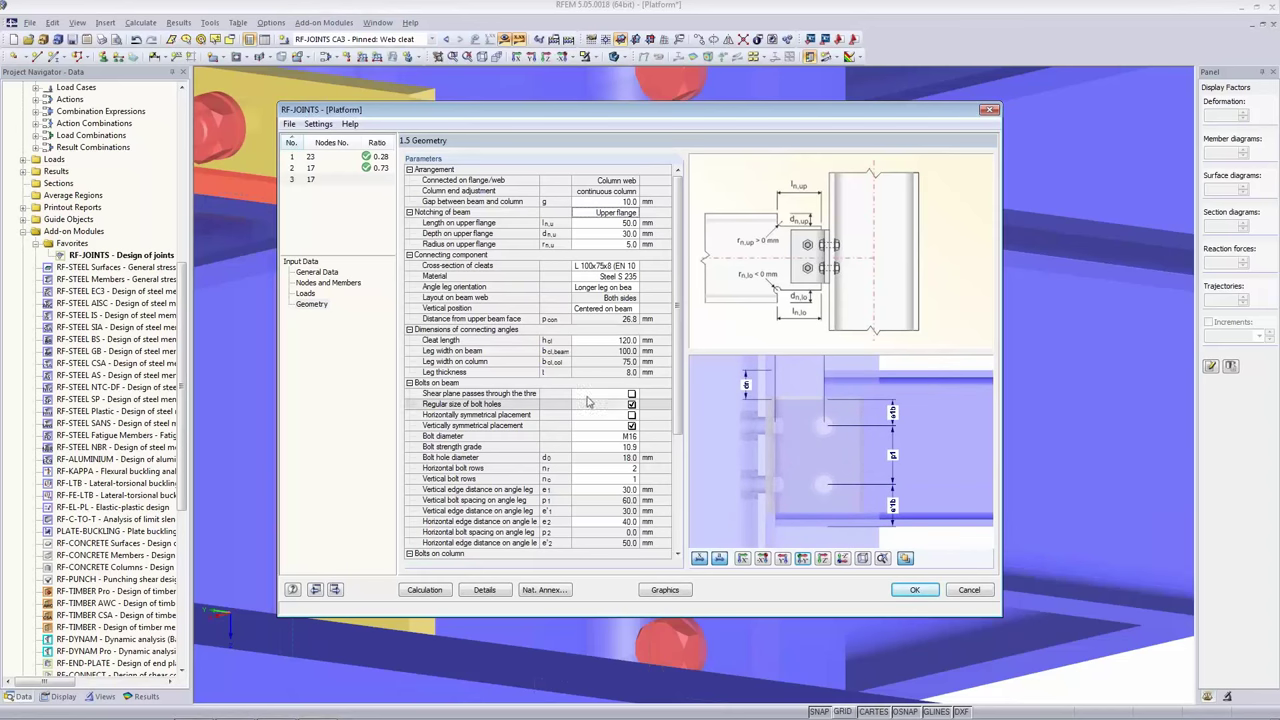
Set cleat length 110, upper-flange notch length 120 and radius 10, then recalculate.
click(589, 341)
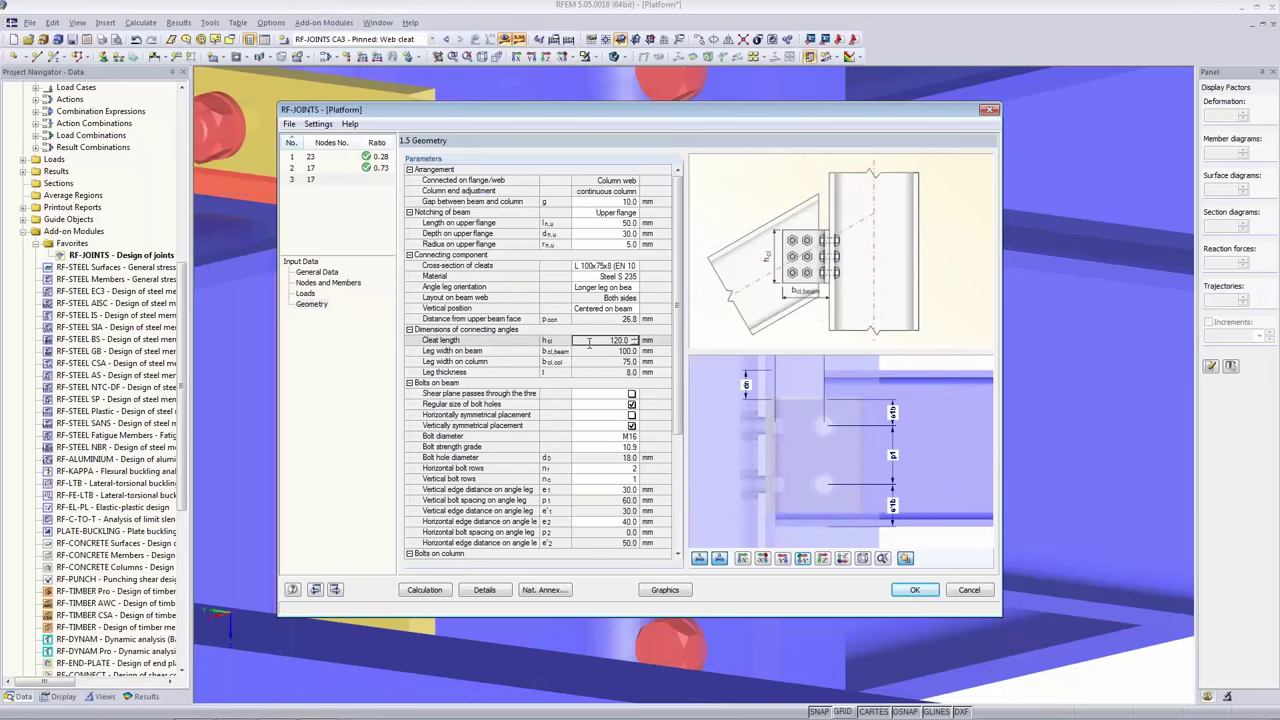
double_click(589, 341)
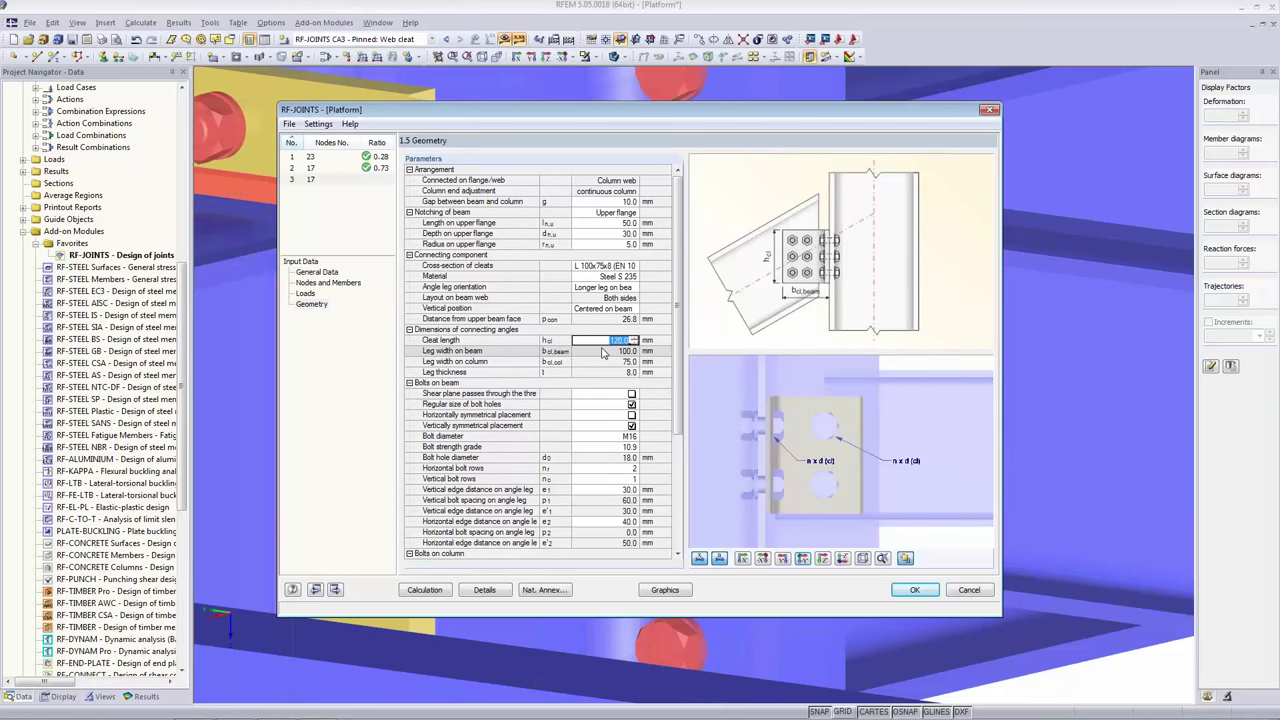
text(110)
click(601, 222)
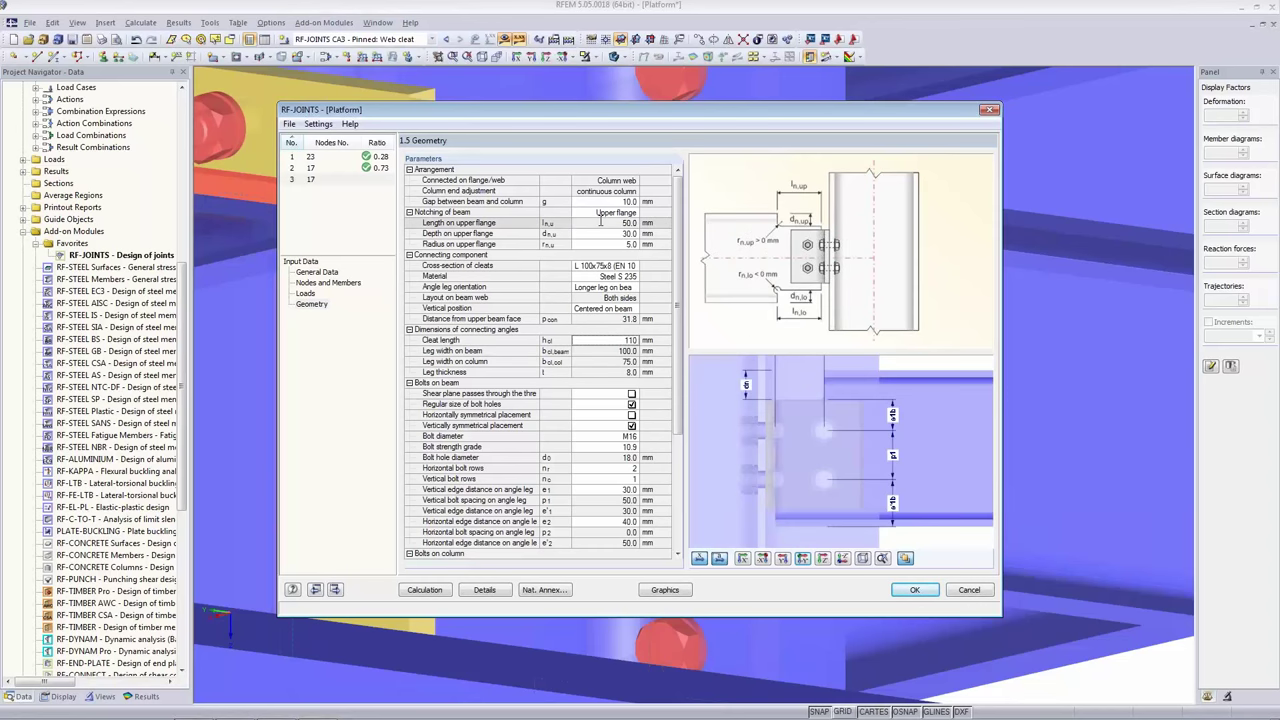
click(601, 222)
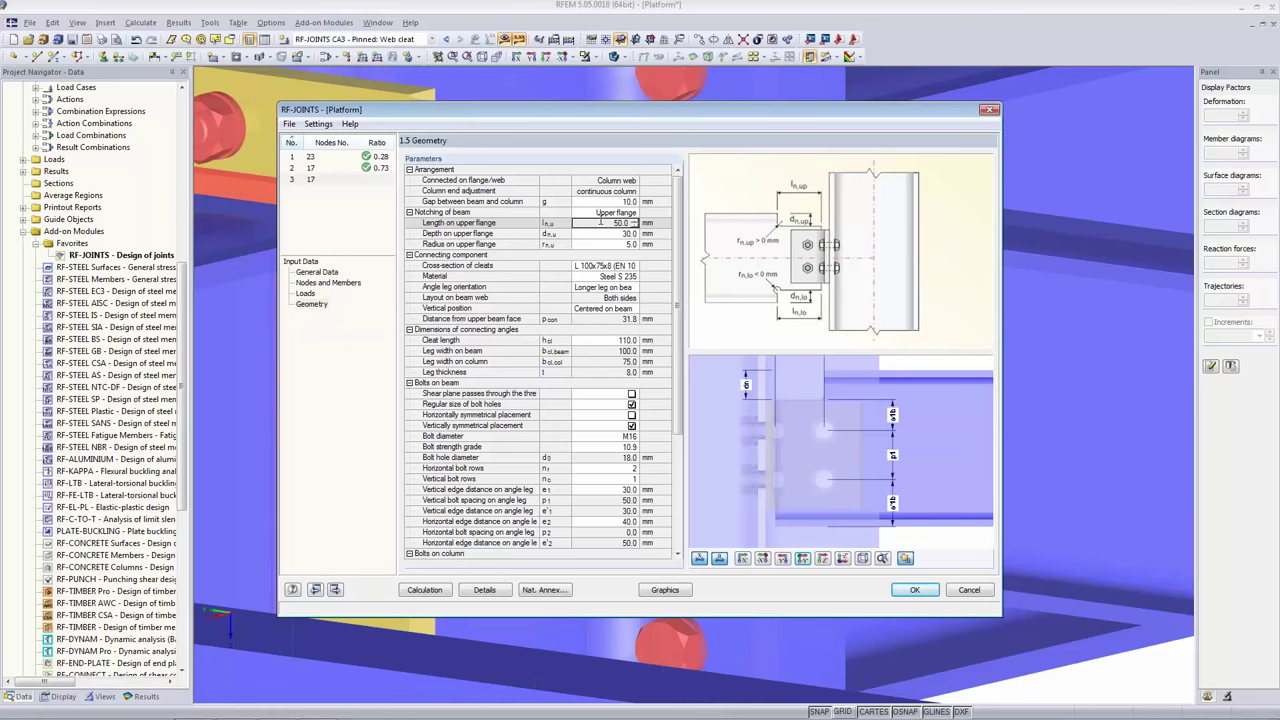
click(596, 233)
click(593, 244)
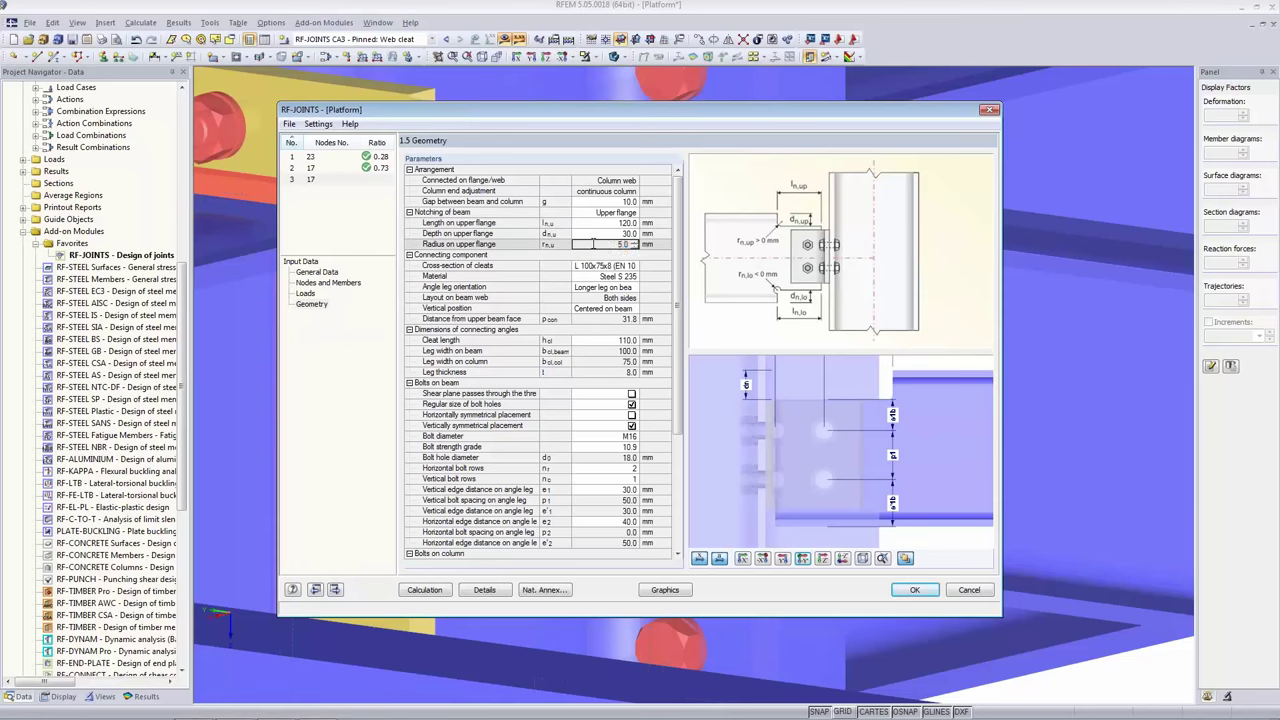
text(10)
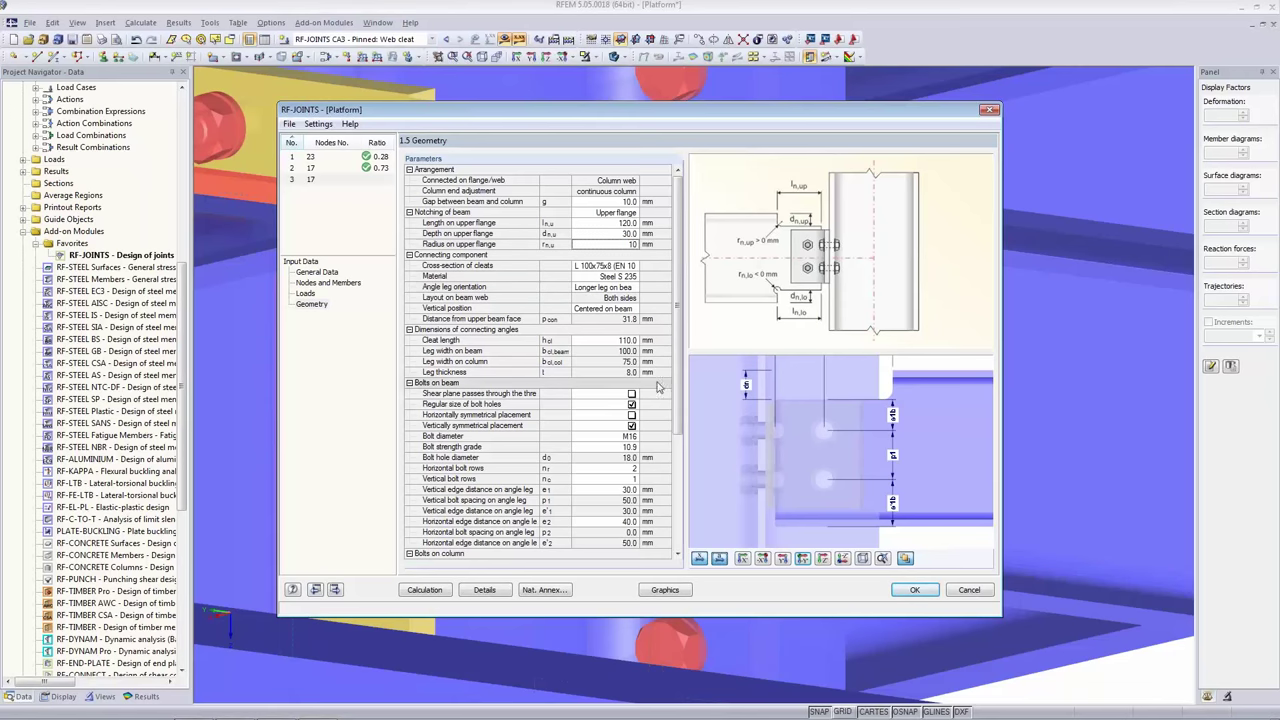
click(412, 591)
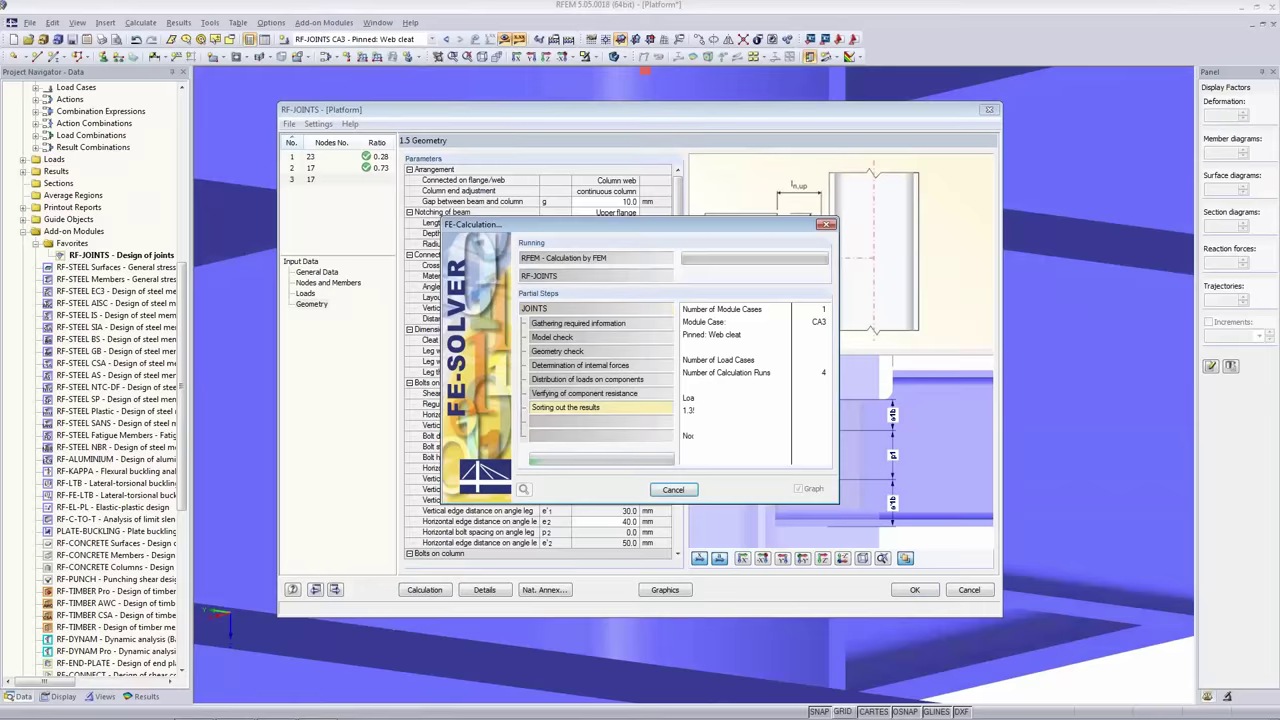
Close RF-JOINTS and render the designed node 17 web cleat in the model for inspection.
click(305, 337)
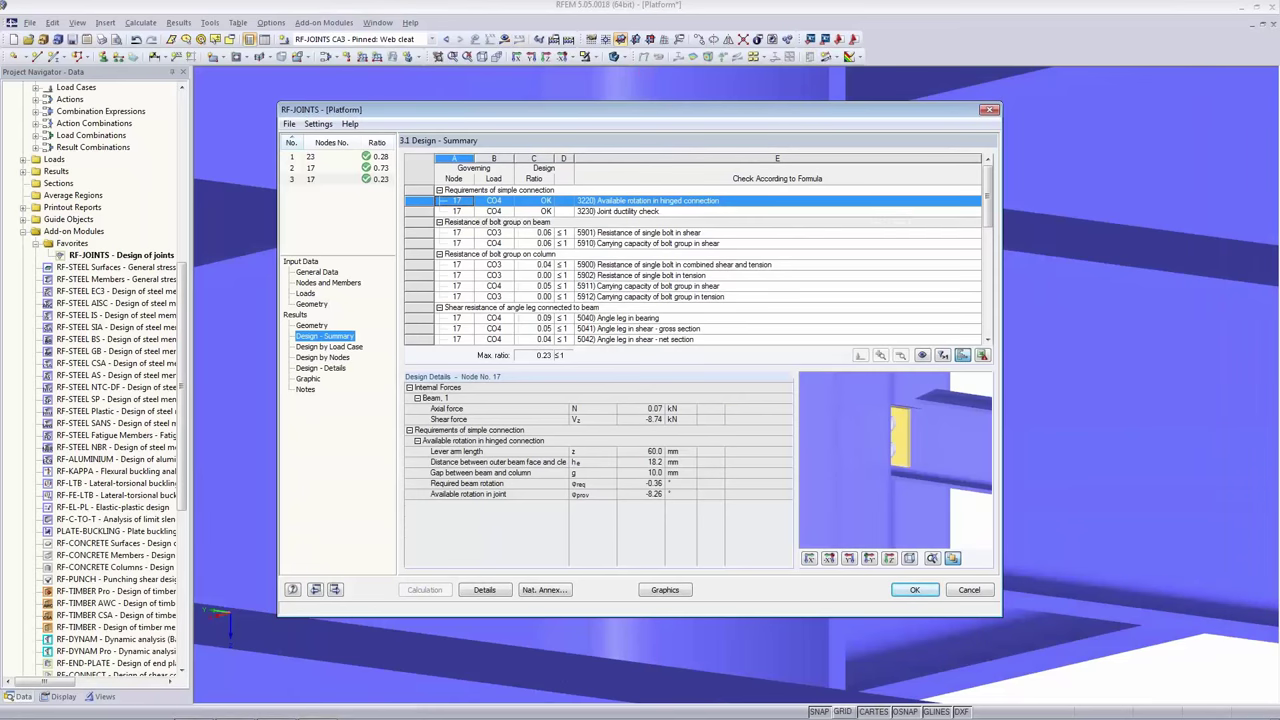
click(914, 590)
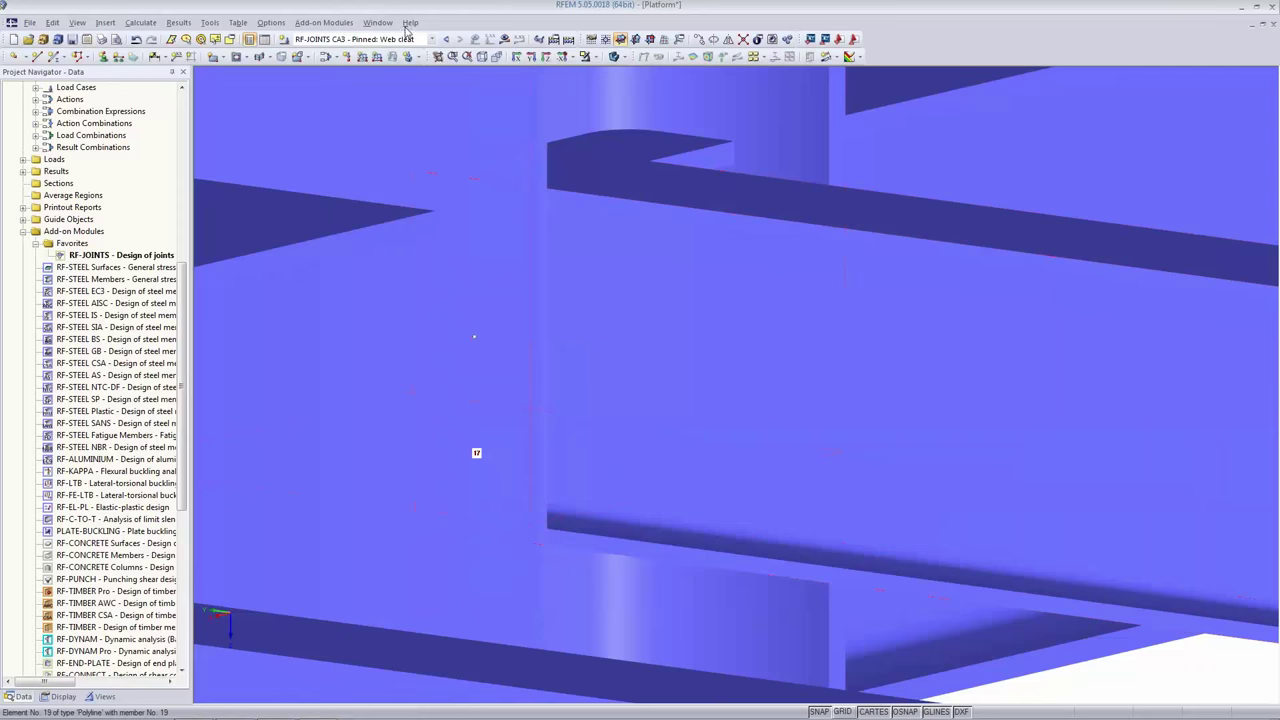
click(504, 39)
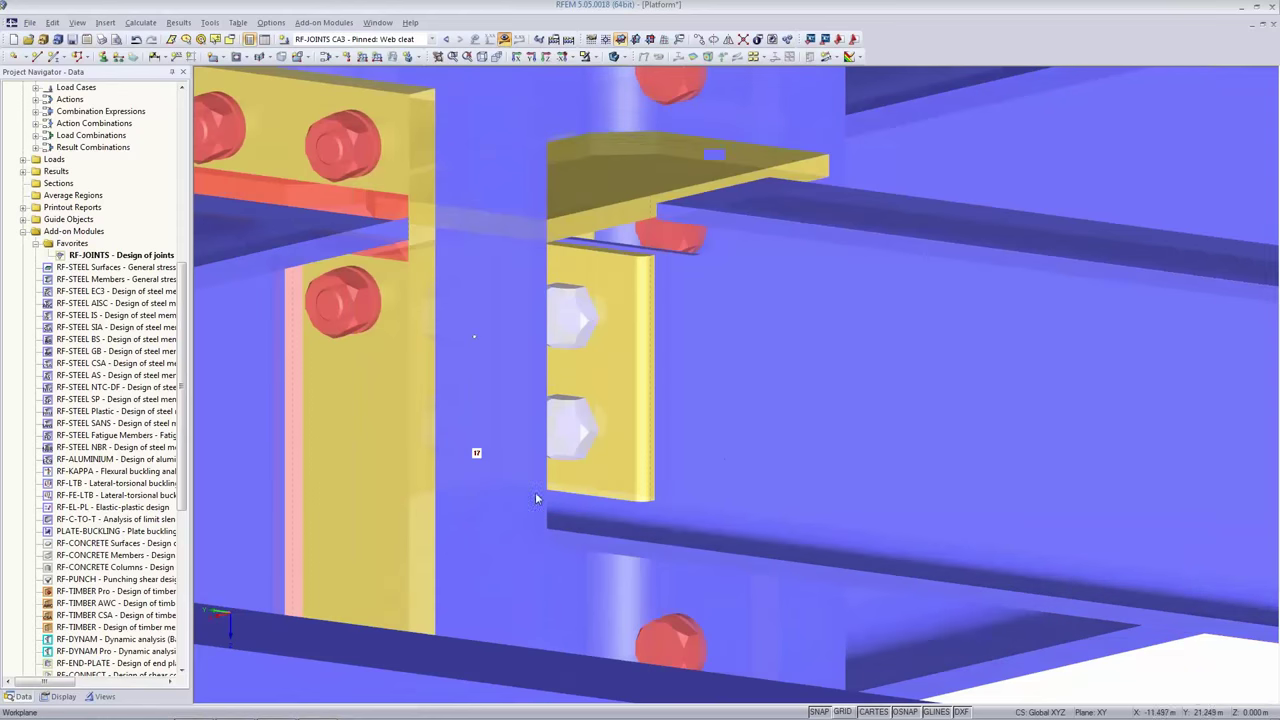
scroll(711, 412, down, 5)
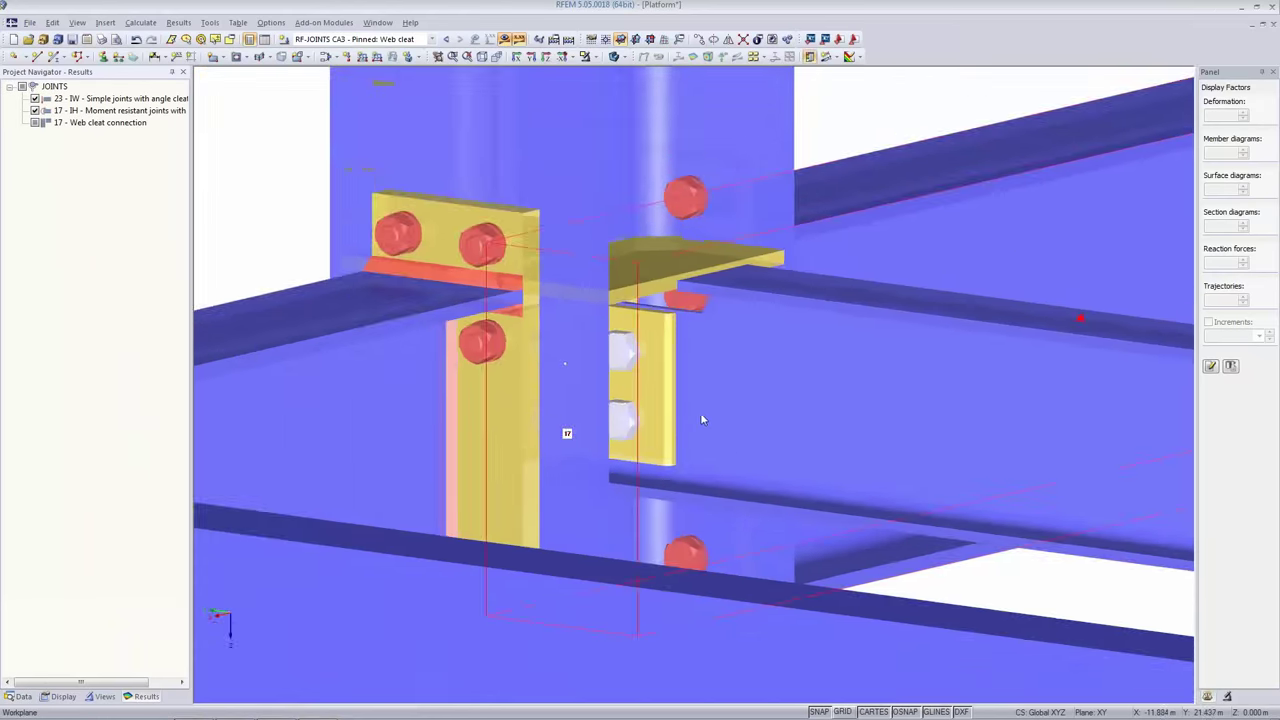
ctrl+middle_drag(684, 432, 723, 432)
scroll(620, 442, up, 8)
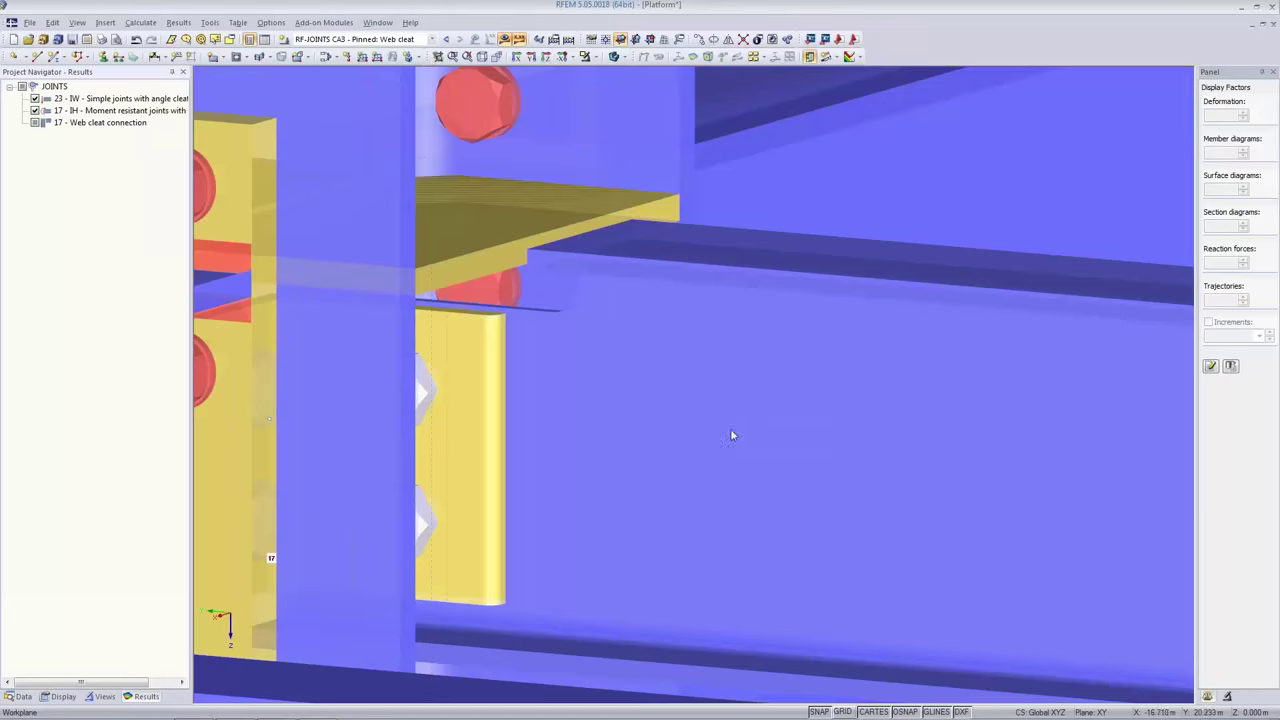
scroll(706, 442, down, 1)
scroll(706, 442, down, 2)
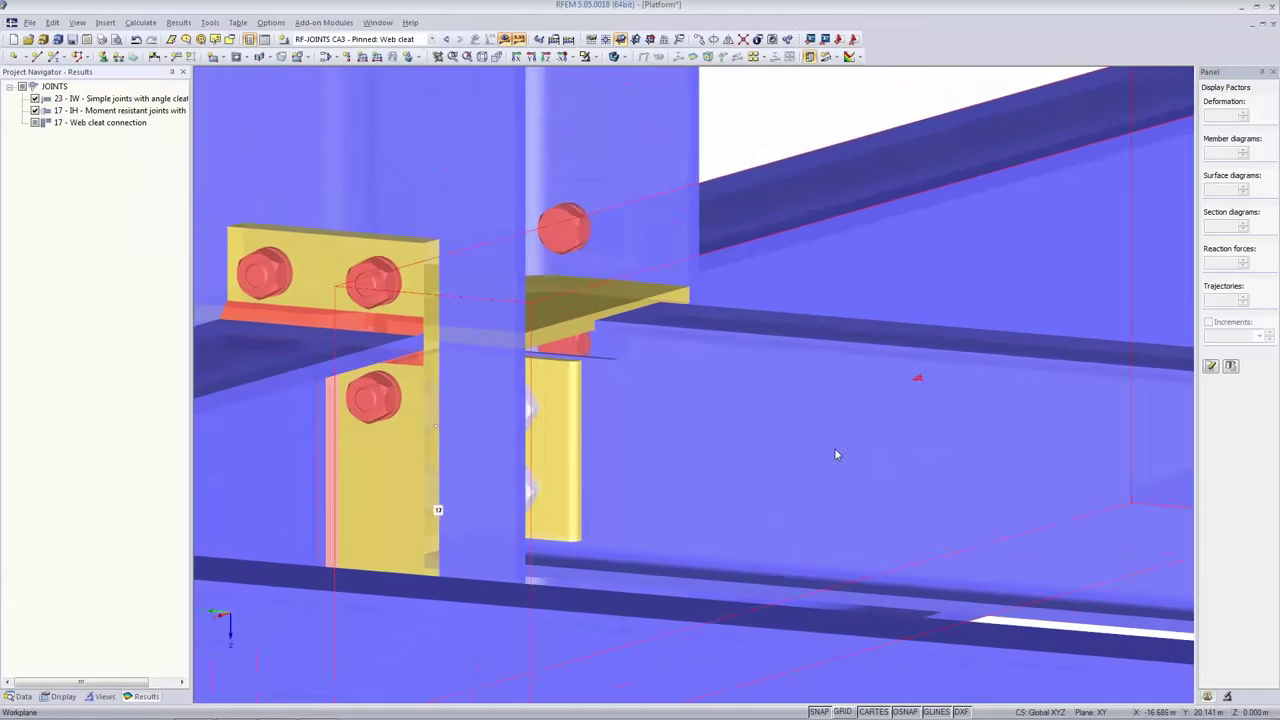
scroll(826, 452, up, 1)
scroll(827, 453, down, 1)
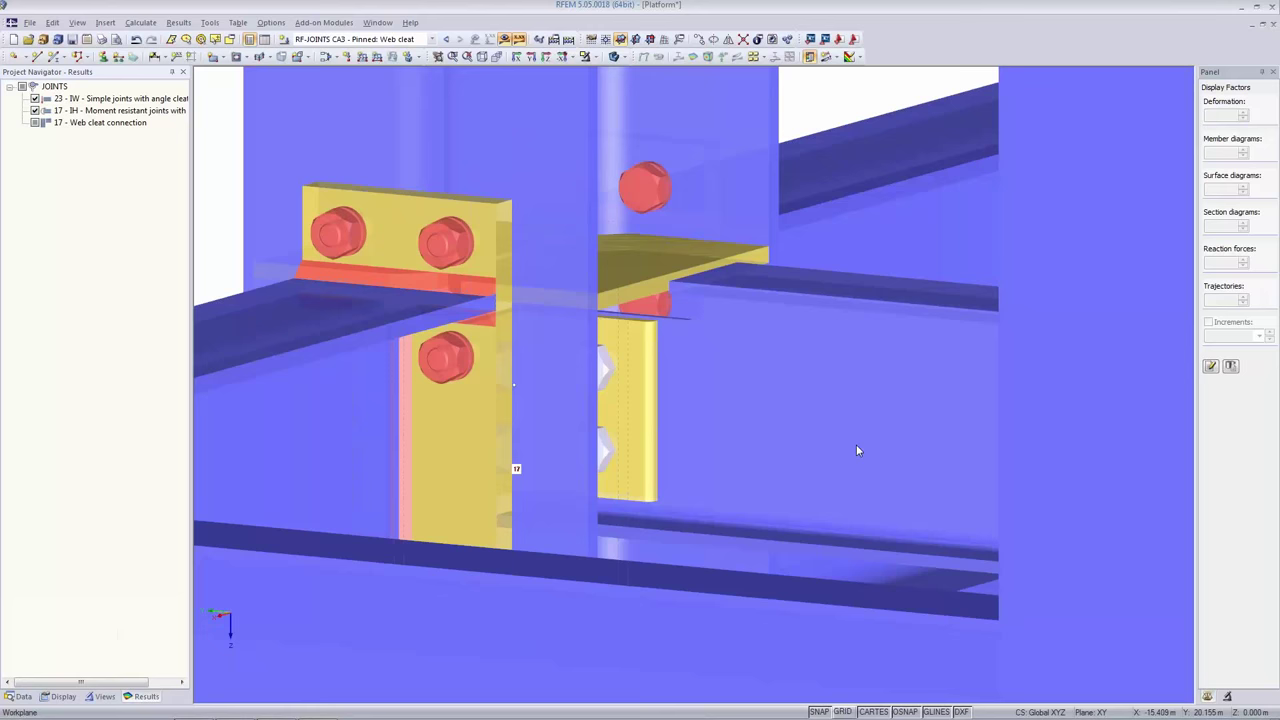
scroll(856, 444, down, 3)
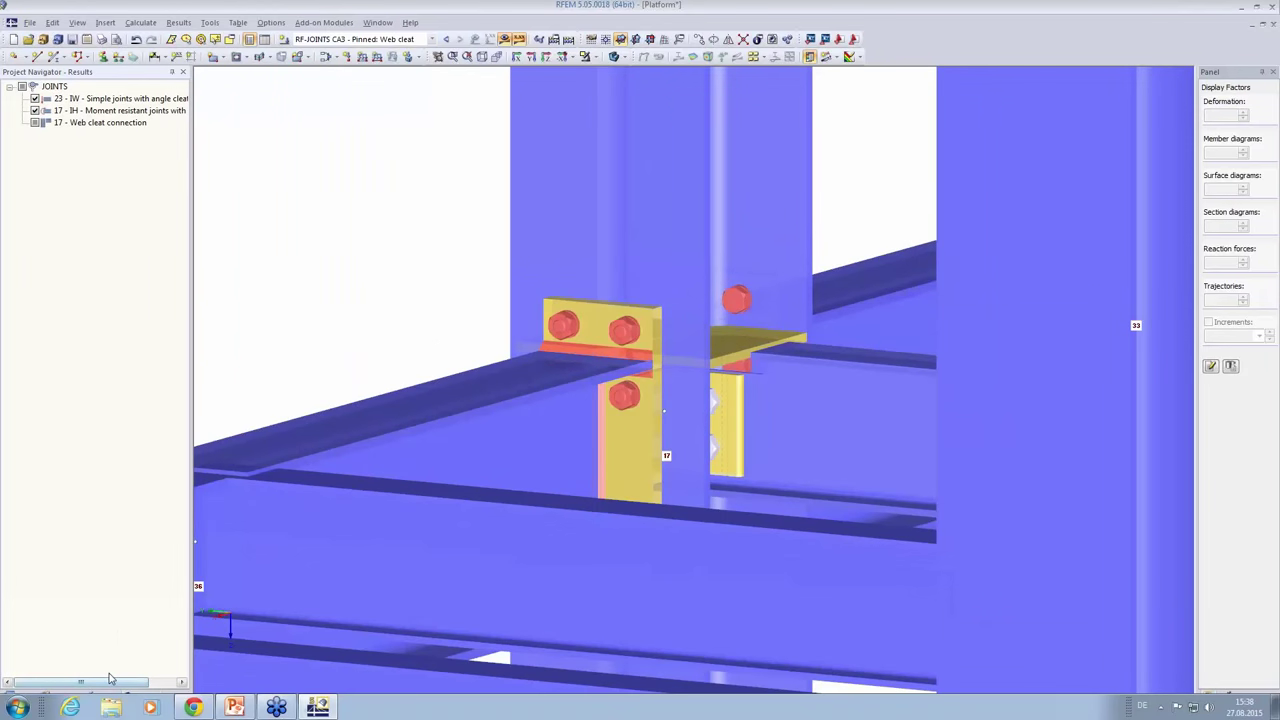
Restore the Isometric saved view of the whole frame and return to the project data navigator.
click(104, 697)
click(48, 128)
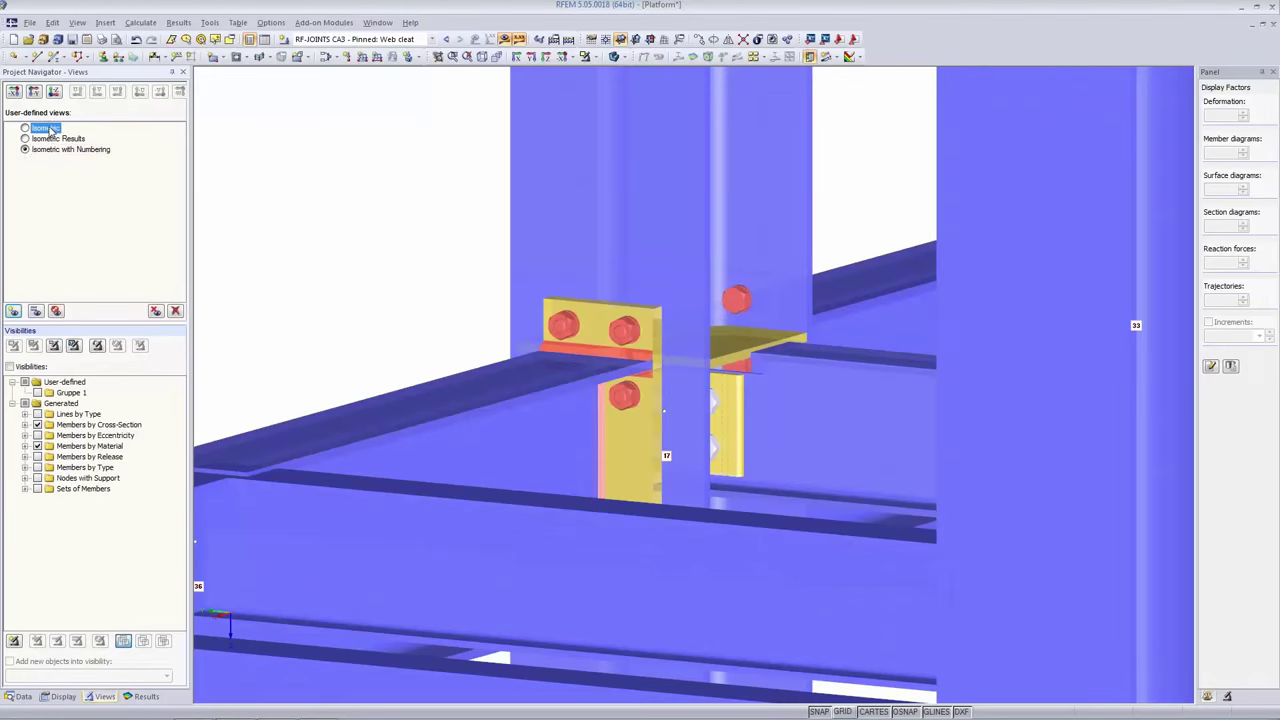
click(25, 149)
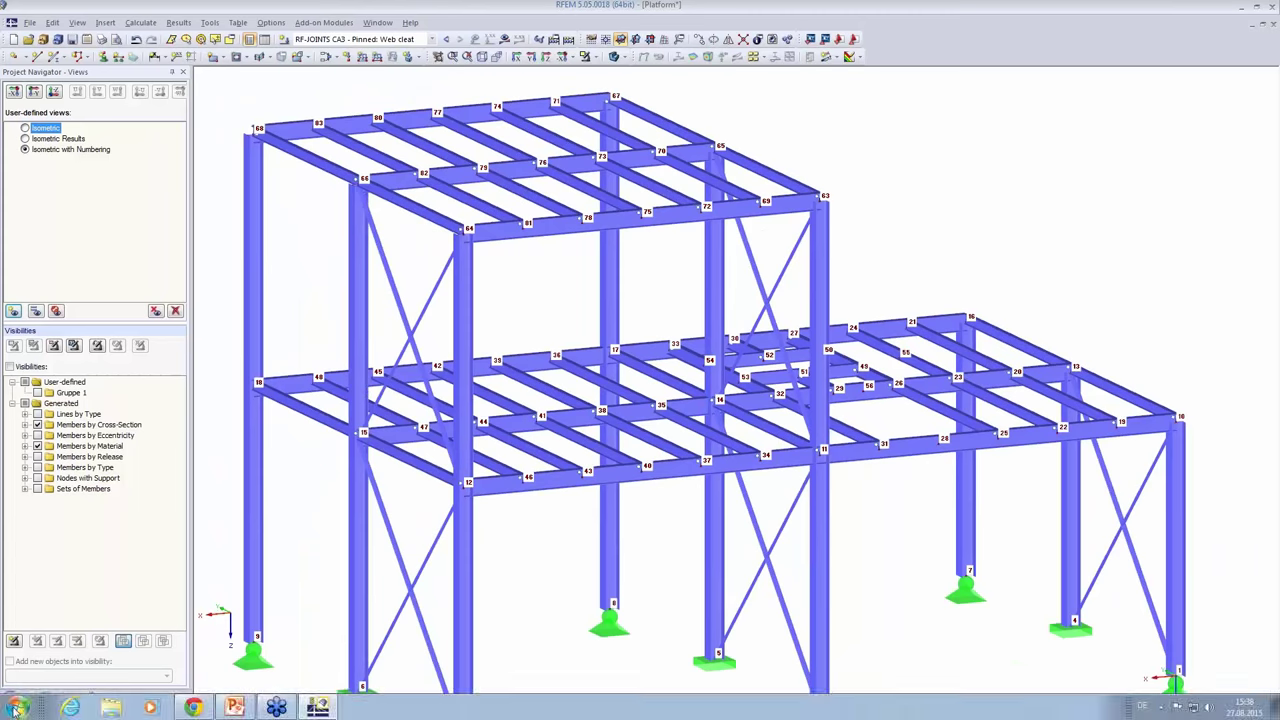
click(21, 697)
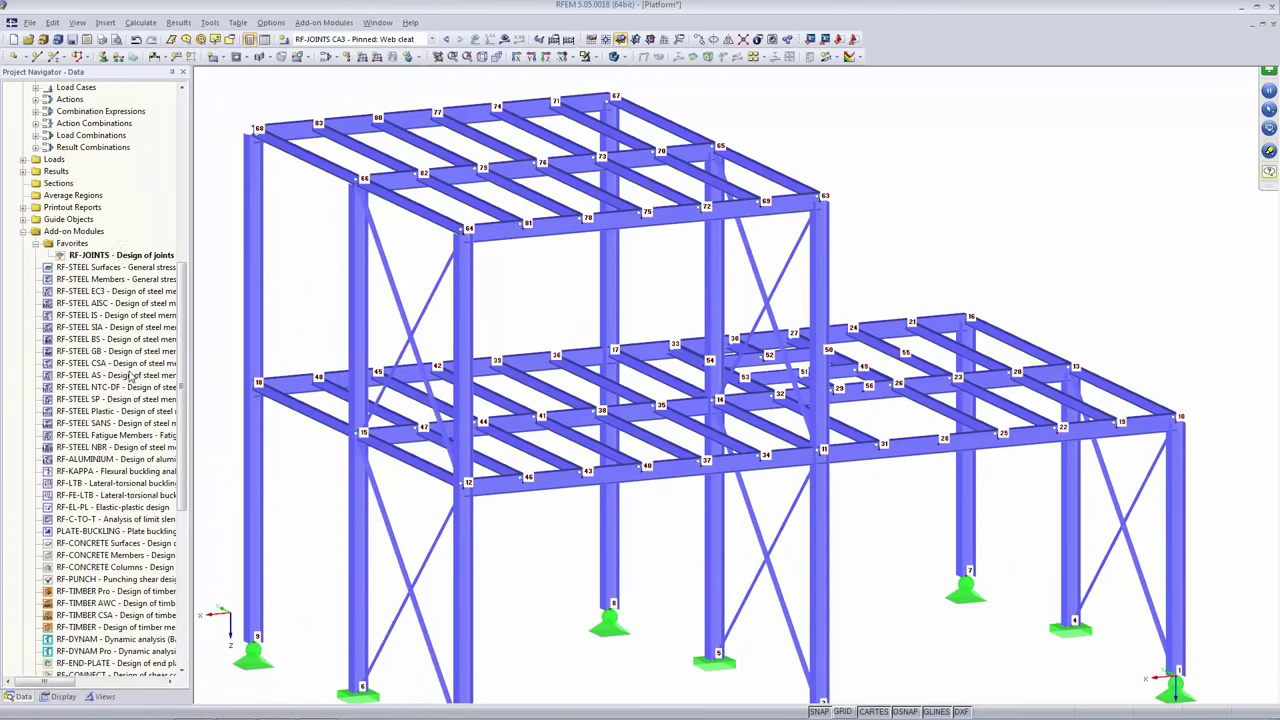
Open RF-JOINTS and create design case 4 with the description 'Pinned: Fin Plate'.
double_click(114, 257)
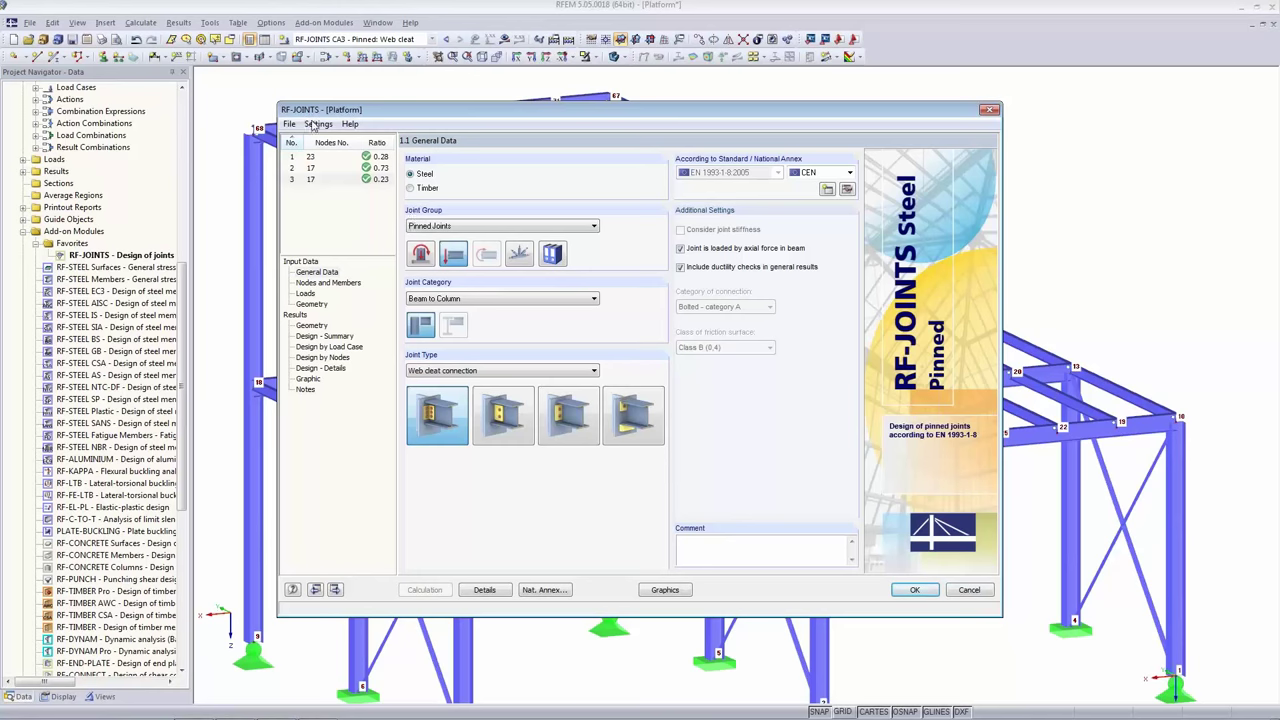
click(290, 124)
click(320, 138)
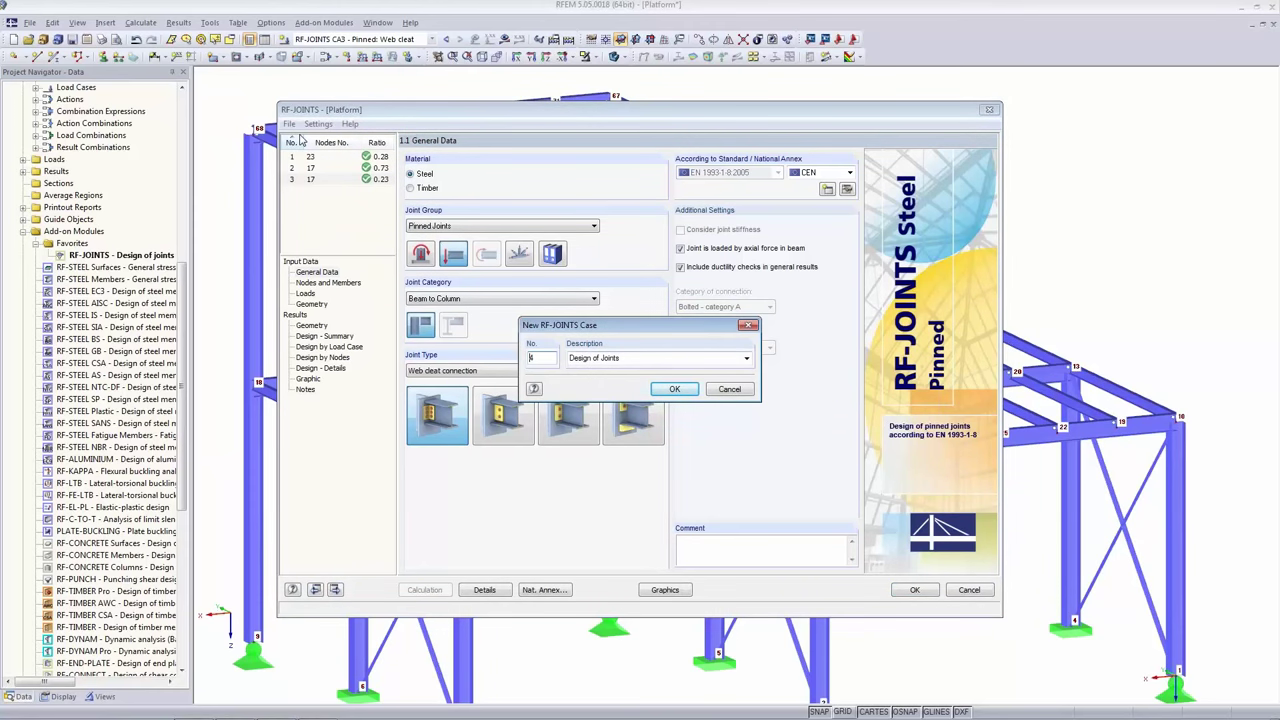
click(674, 359)
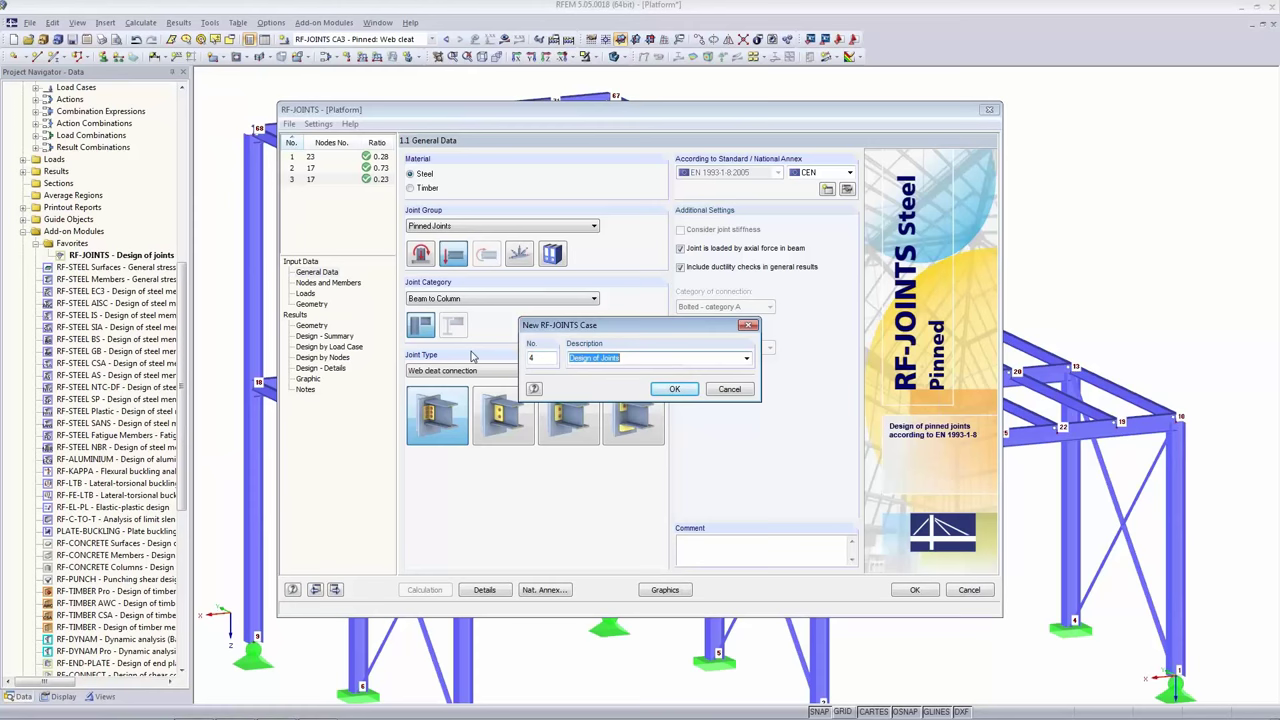
text(Pinned)
text(: Fin Plate)
click(675, 389)
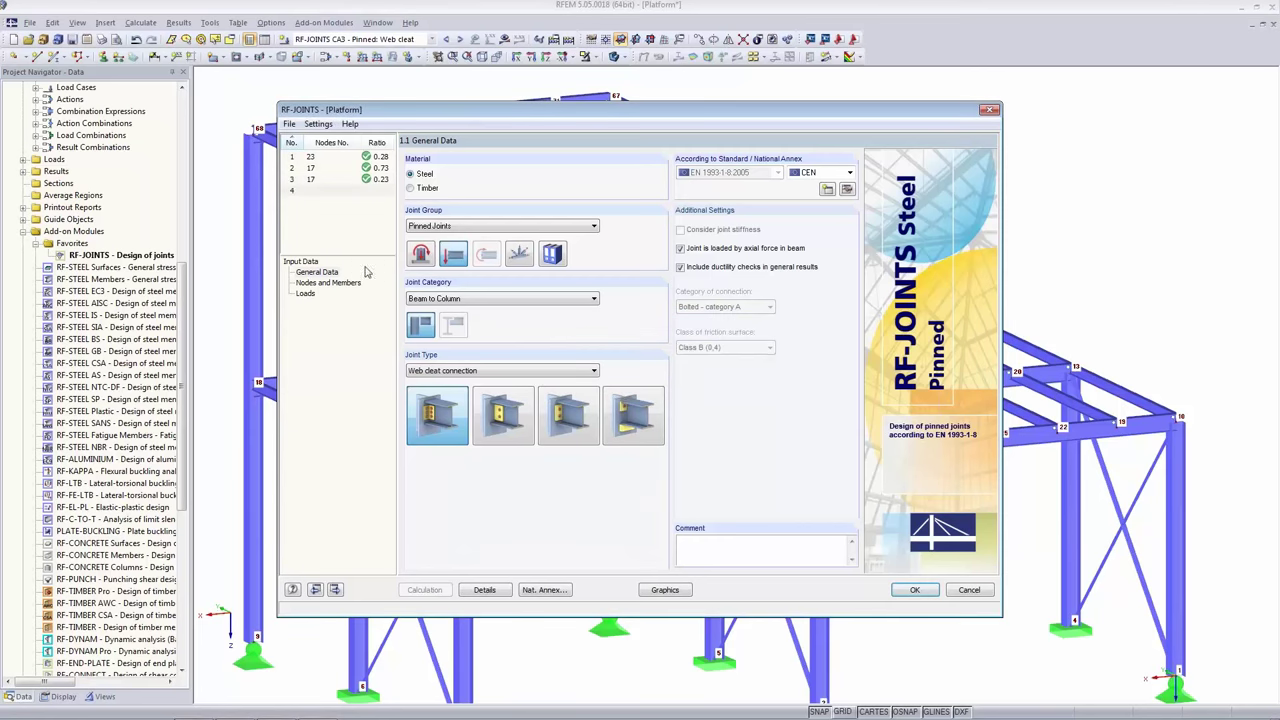
click(325, 272)
Keep Beam to Column, choose Fin plate connection, and turn off ductility checks in general results.
click(430, 299)
click(437, 318)
click(479, 375)
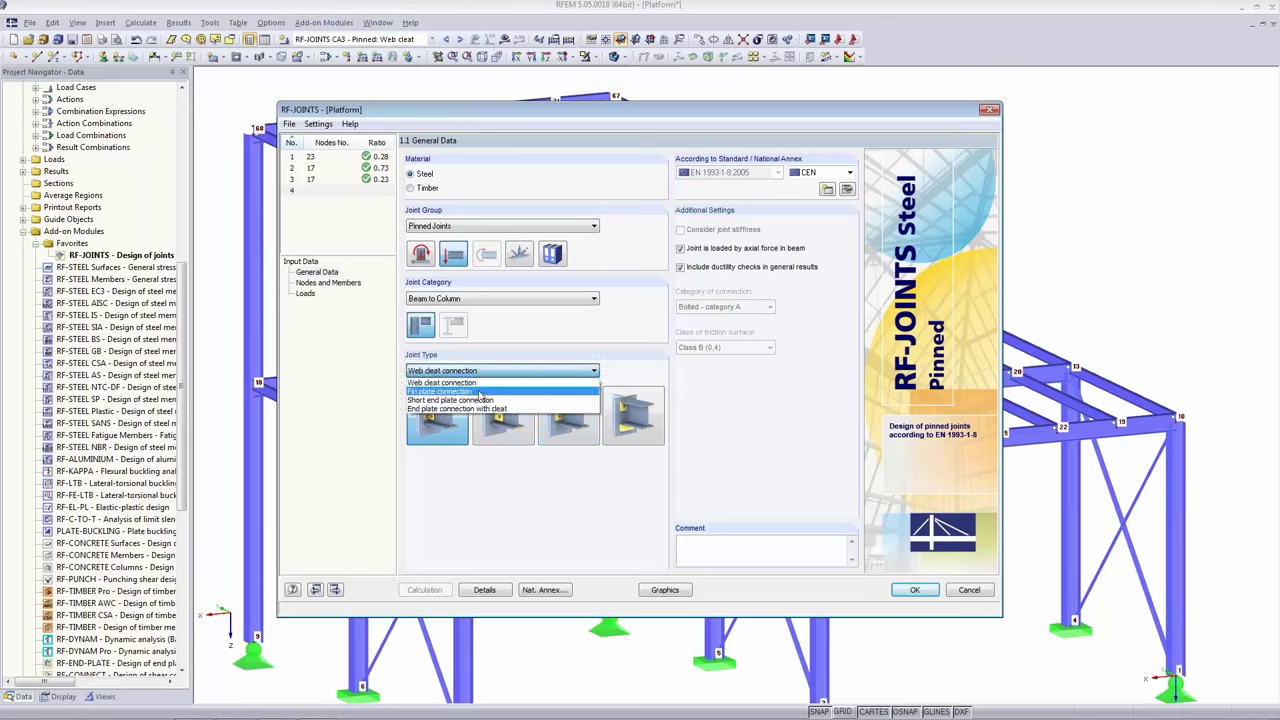
click(480, 392)
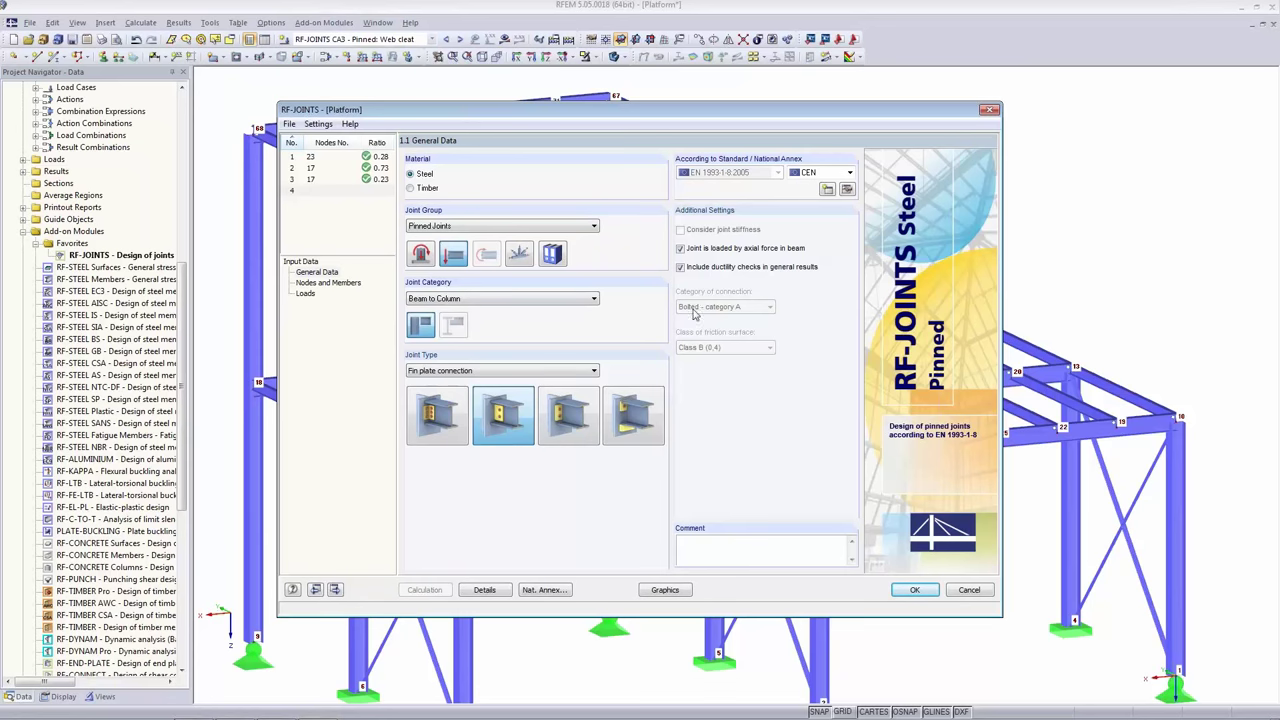
click(680, 268)
Define joint 4 at node 69 by picking the node graphically in the platform model.
click(309, 285)
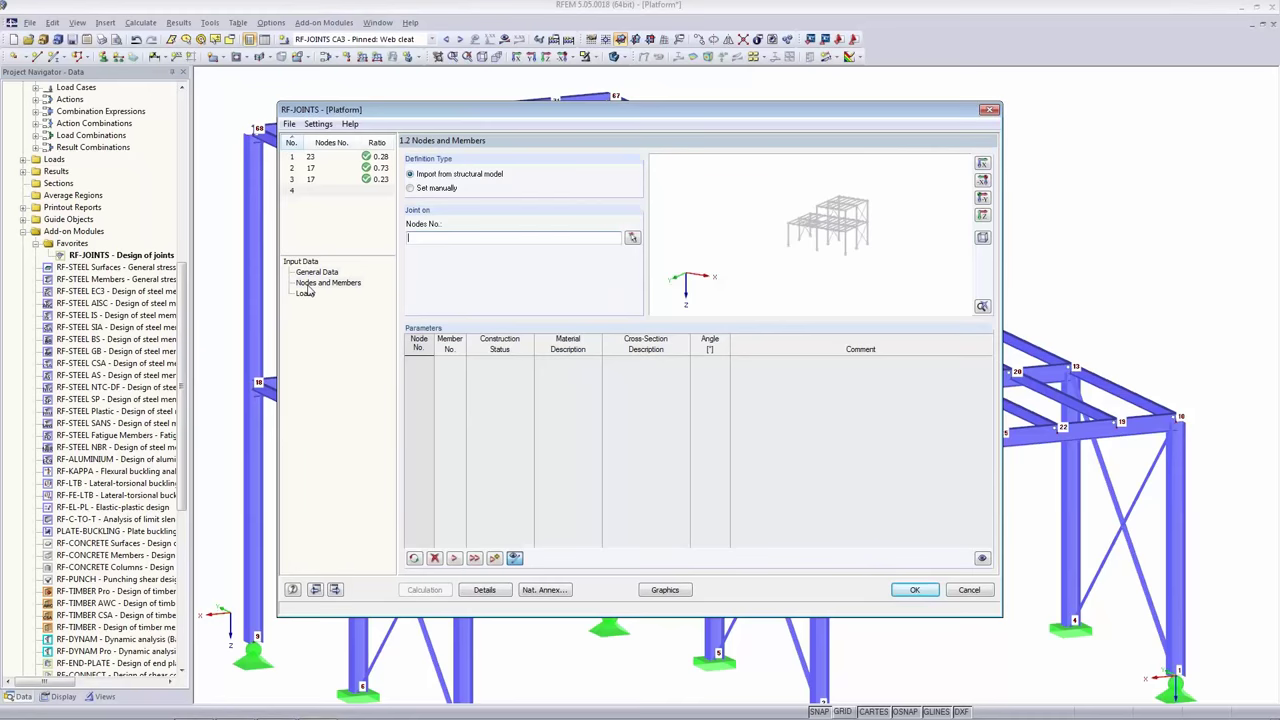
click(632, 237)
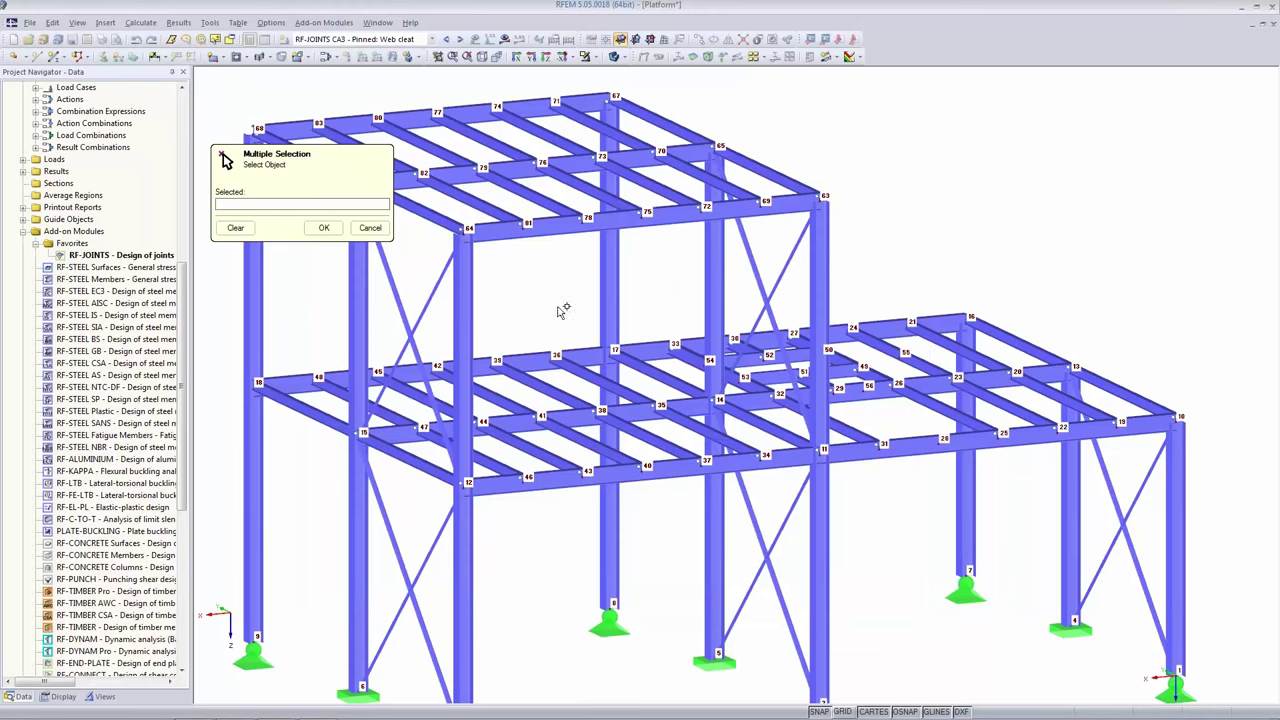
drag(318, 182, 128, 252)
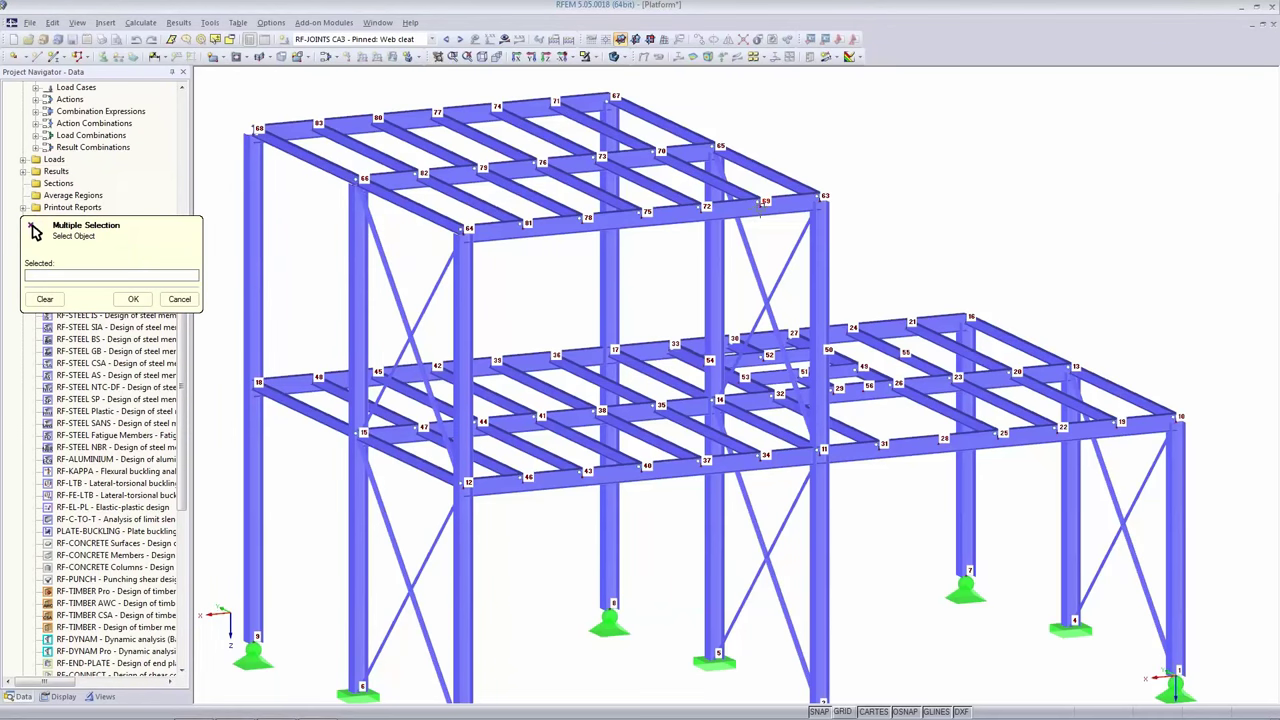
click(763, 203)
click(133, 299)
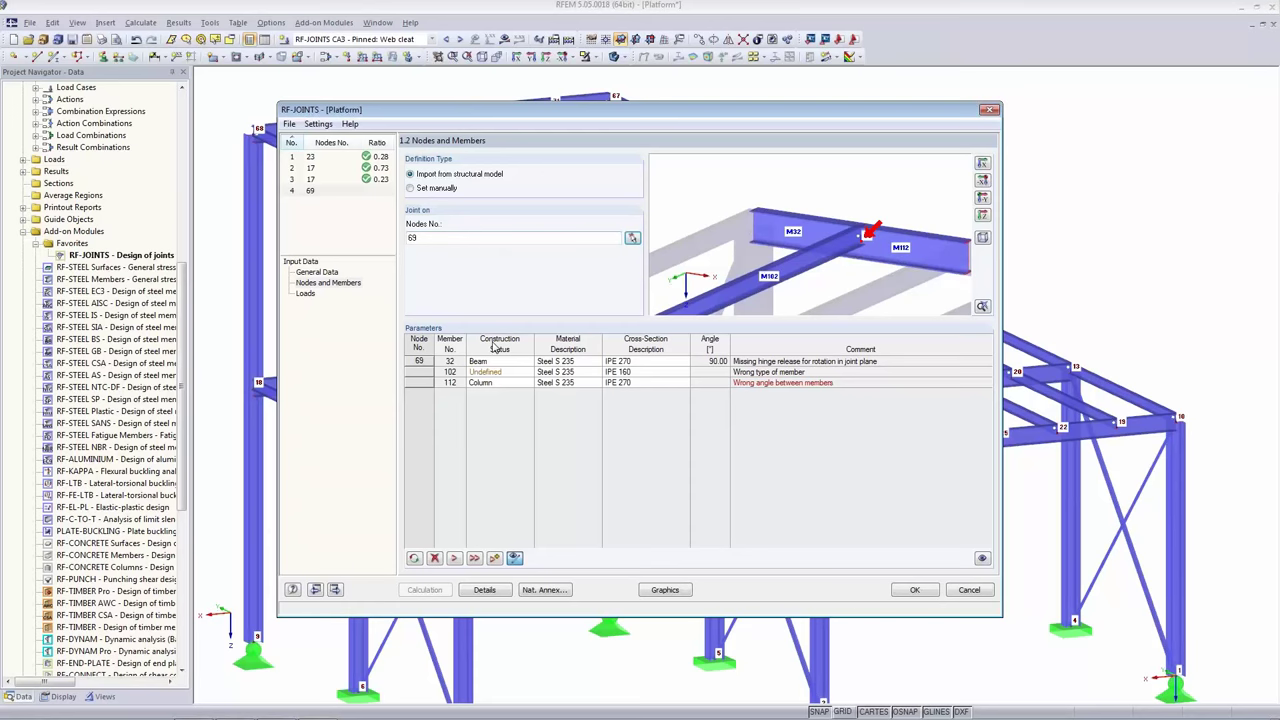
Set member 102 as the beam and members 32 and 112 as inactive.
click(448, 372)
click(520, 372)
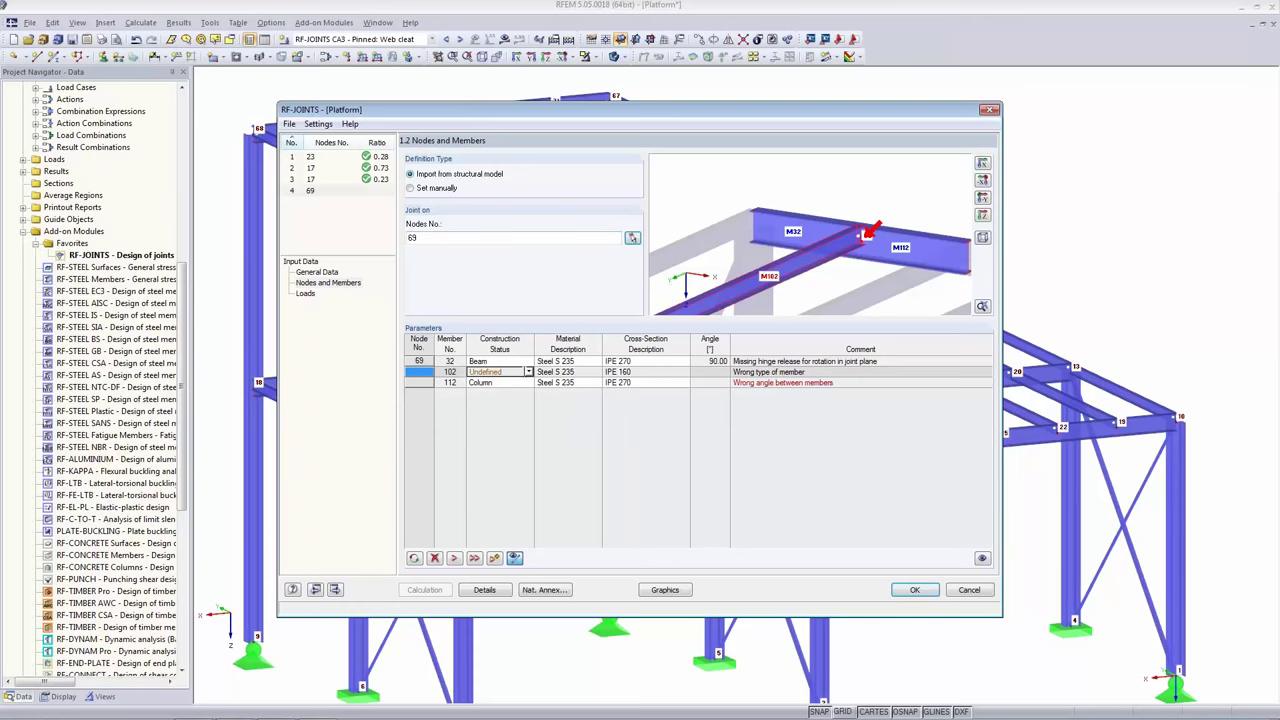
click(528, 372)
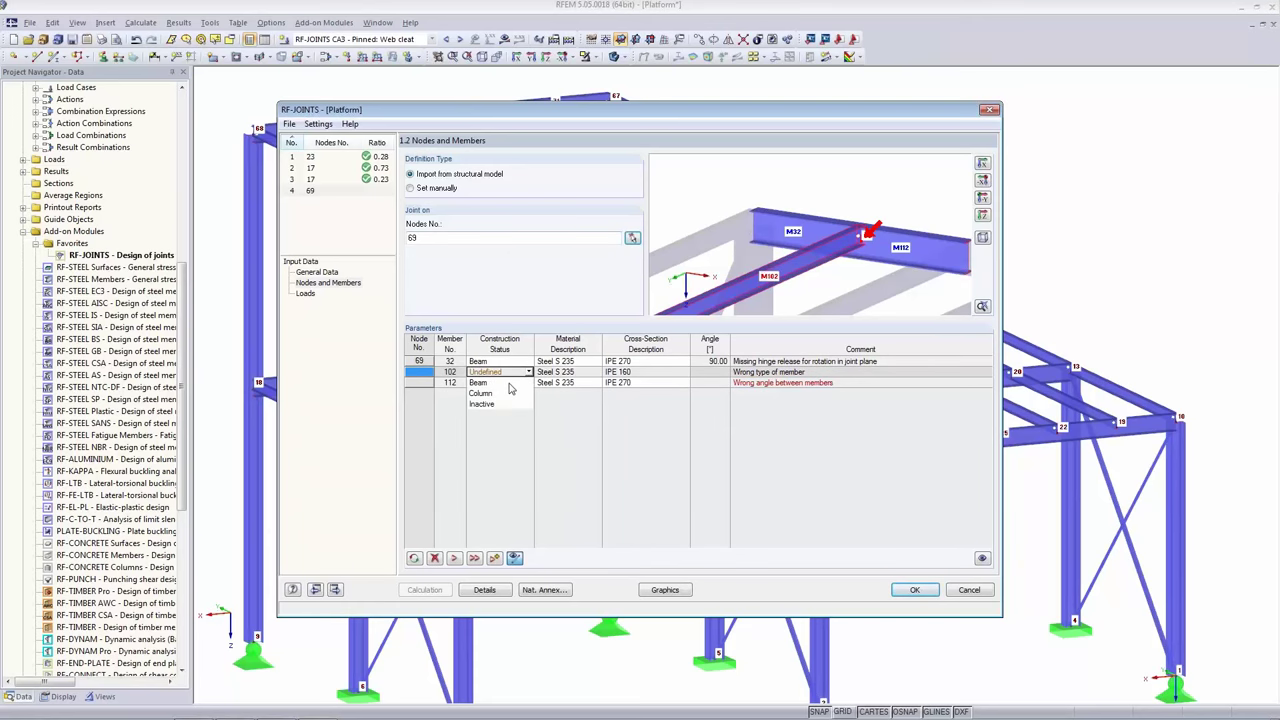
click(505, 382)
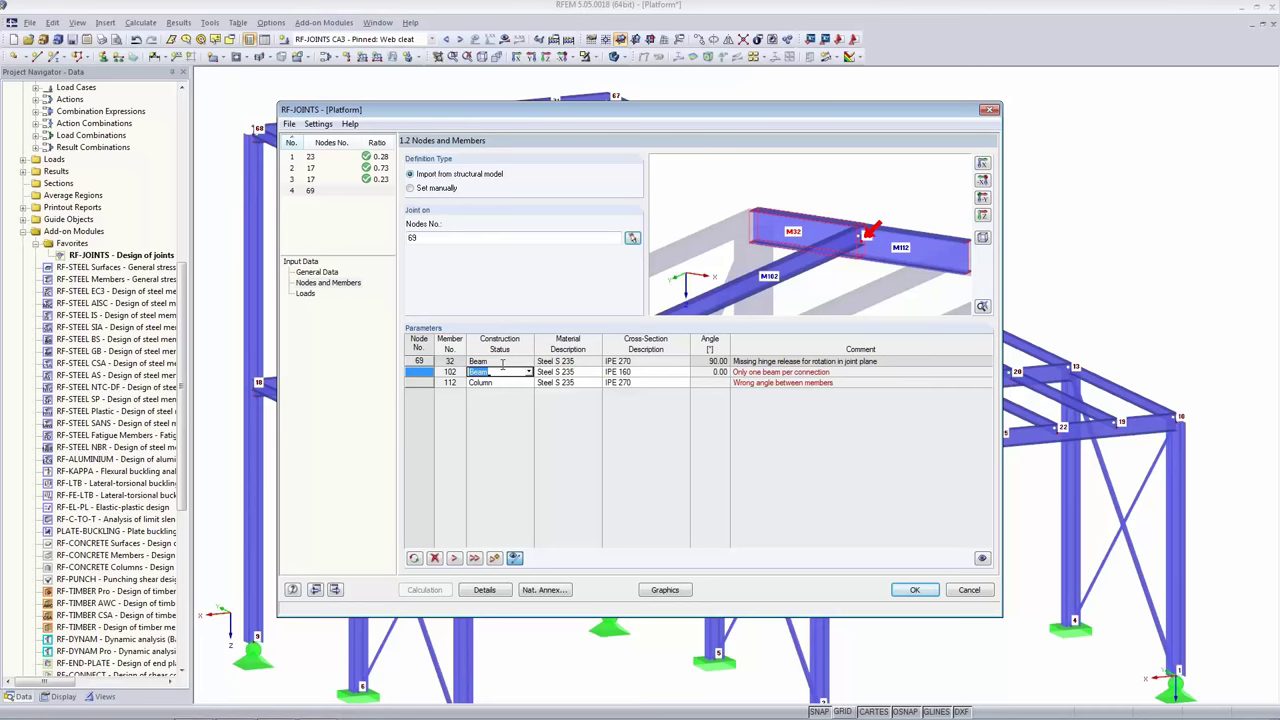
click(500, 362)
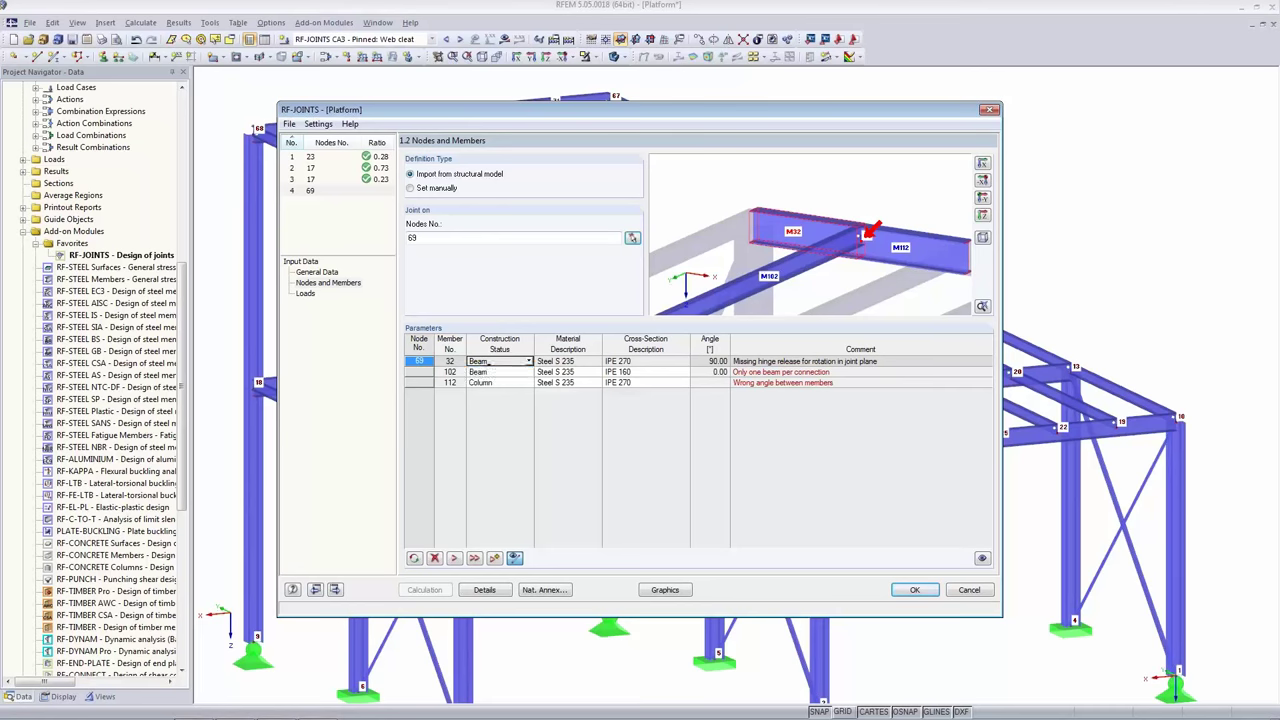
click(528, 361)
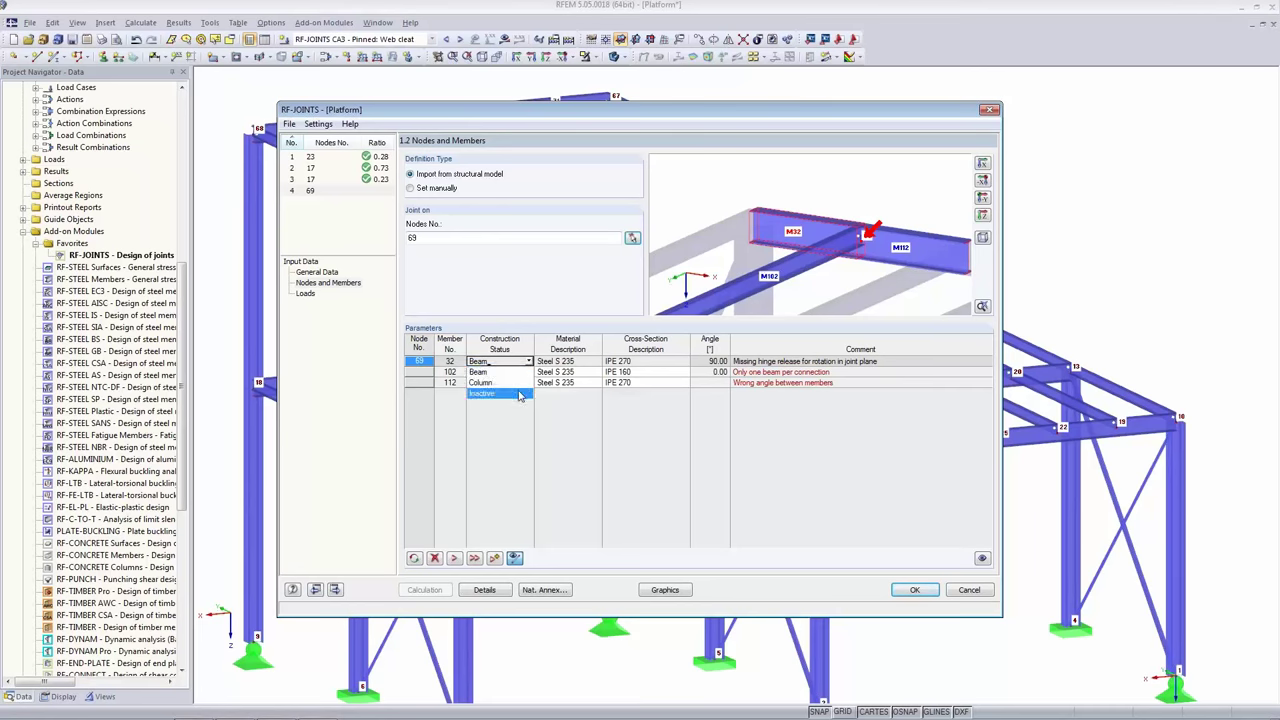
click(520, 394)
click(529, 372)
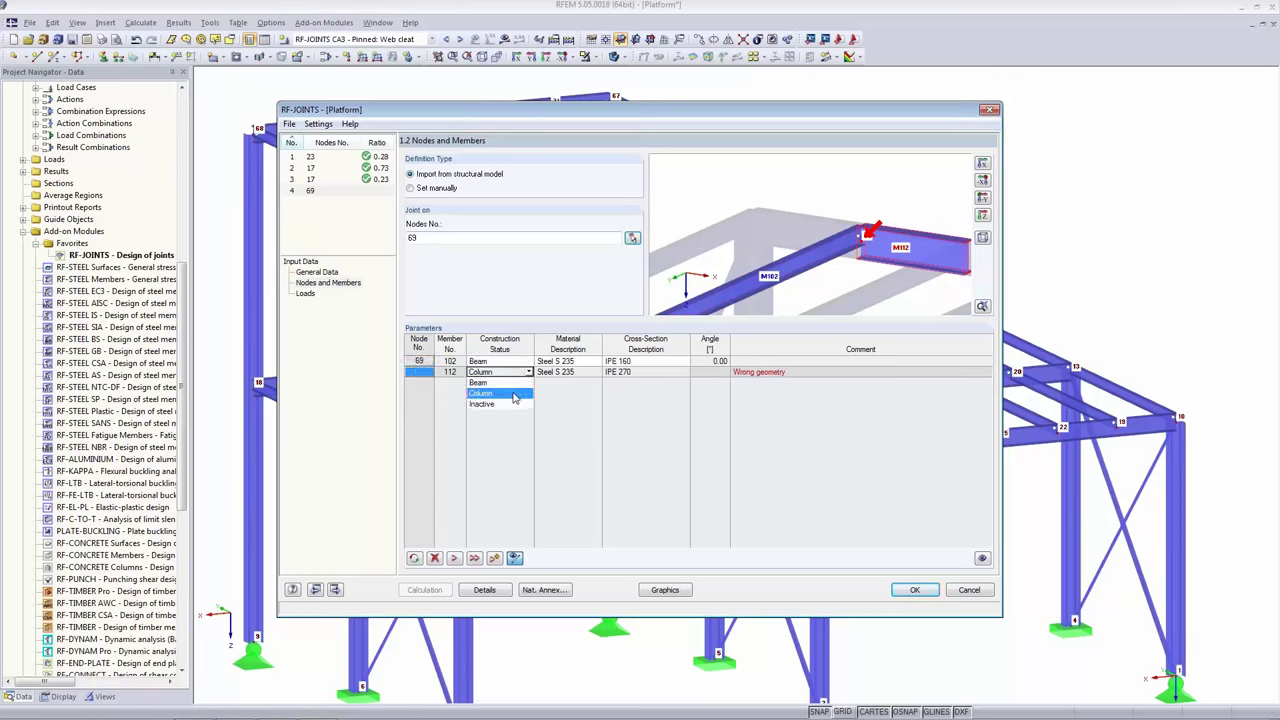
click(515, 405)
key(Return)
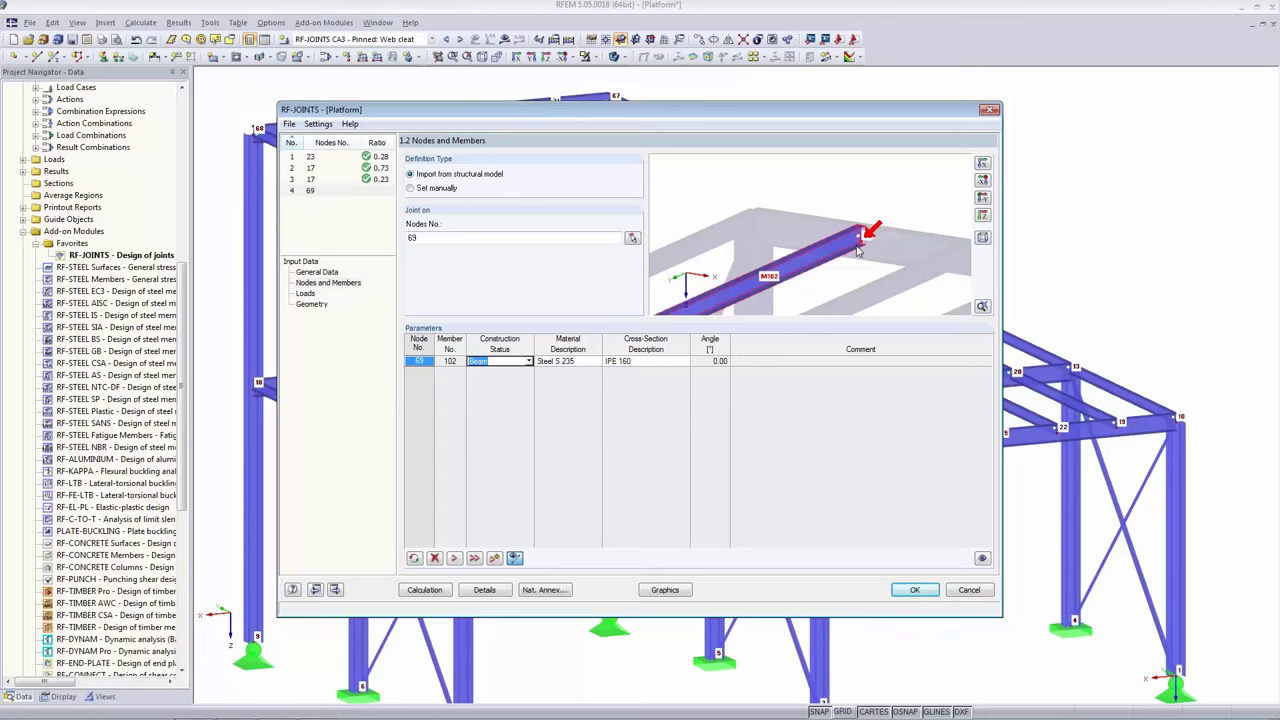
Select result combination RC1 for designing joint 4.
scroll(857, 251, up, 5)
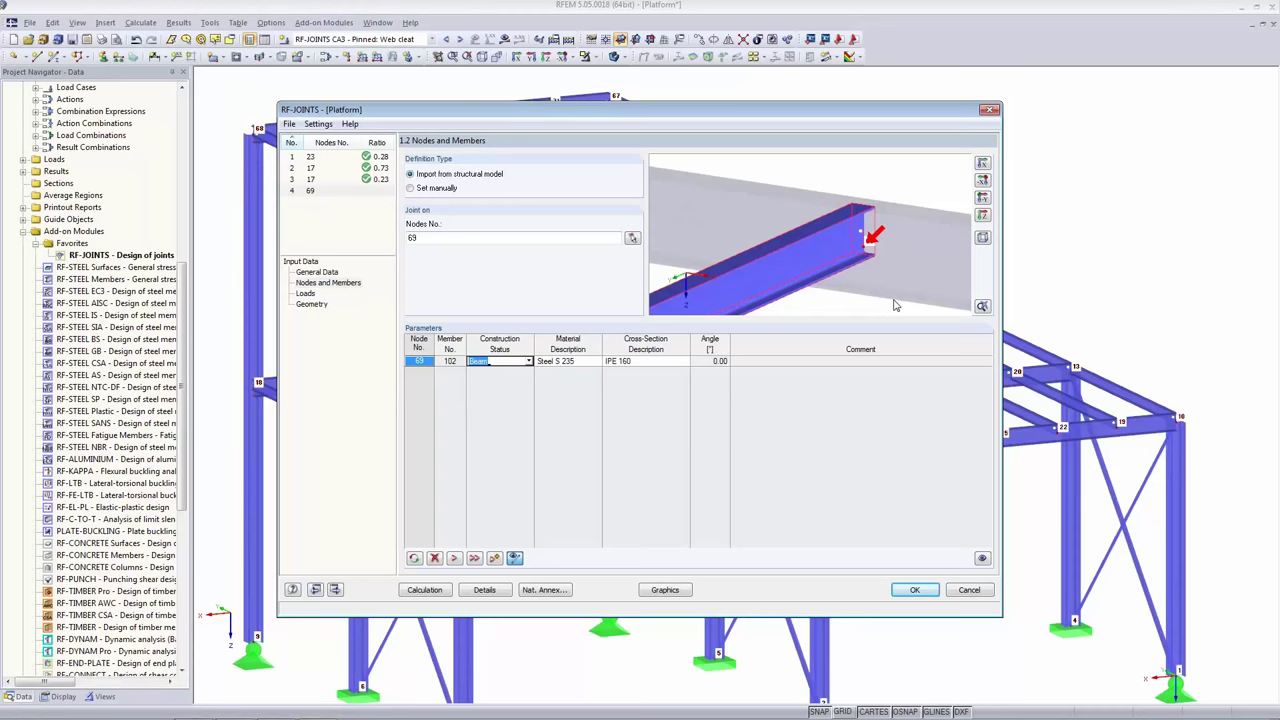
click(300, 293)
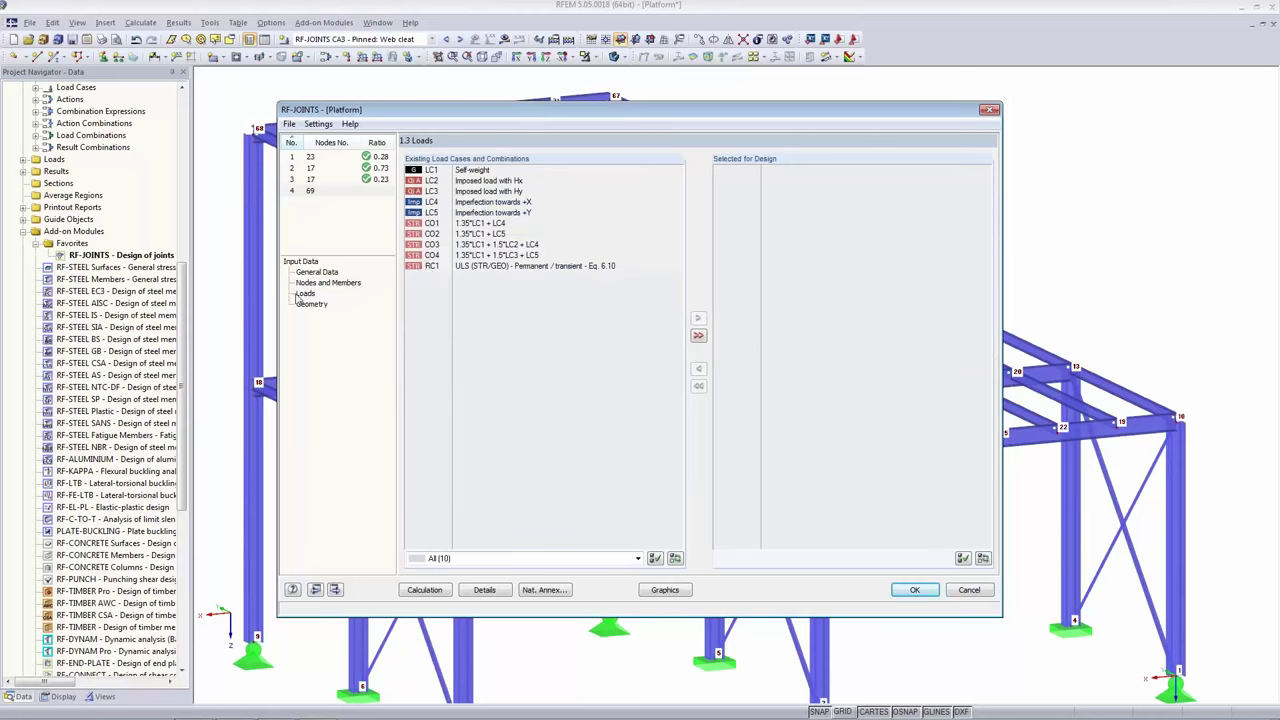
double_click(428, 268)
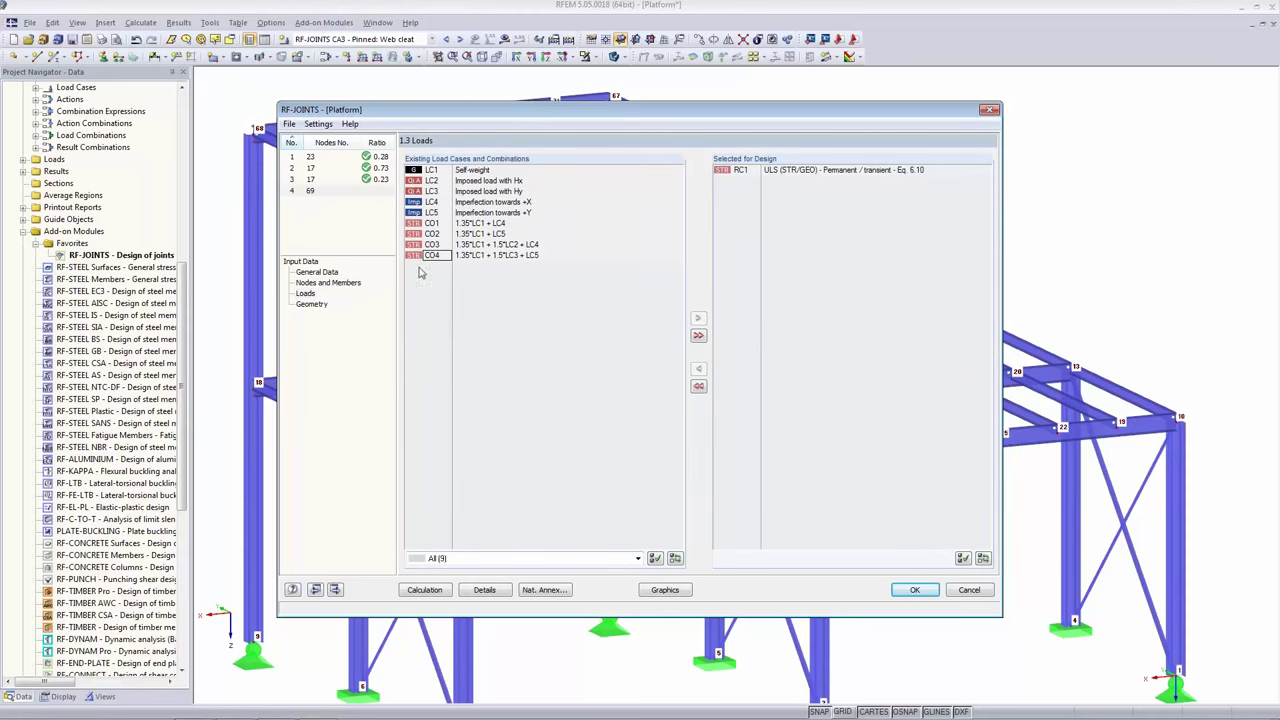
Set the anchor plate to thickness 7.5, height 100 and width 70 mm.
click(312, 304)
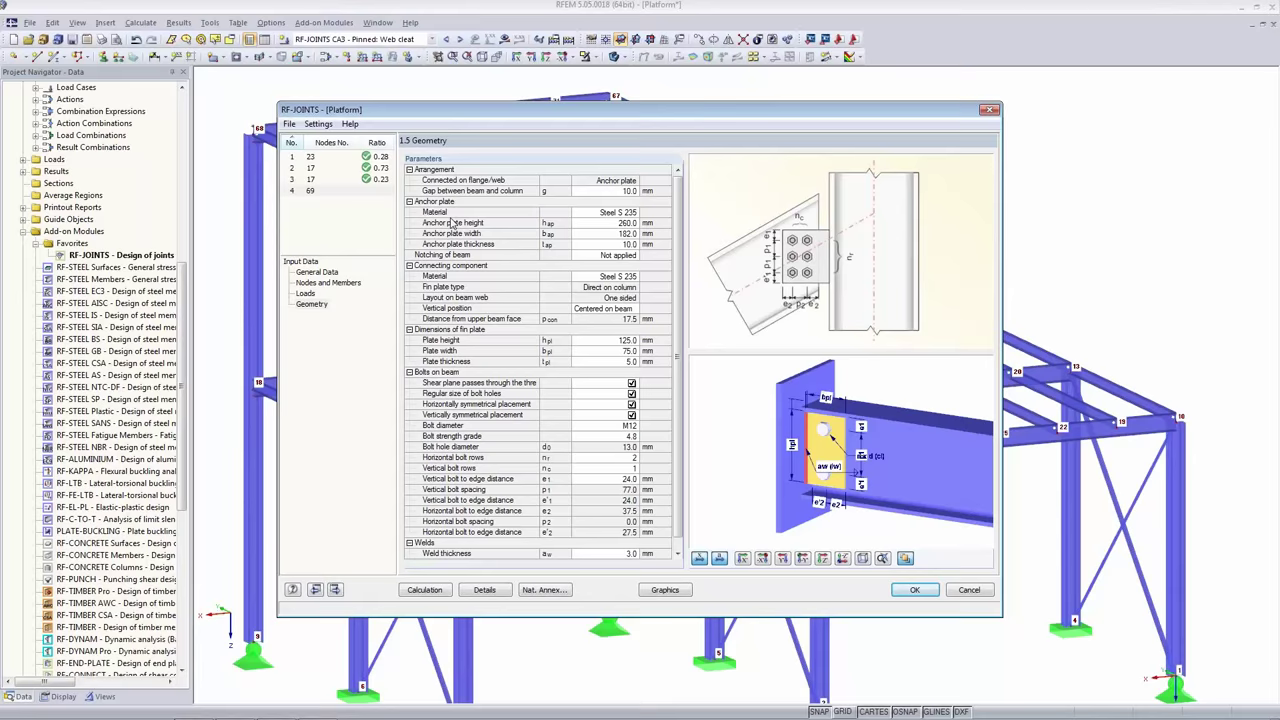
click(608, 244)
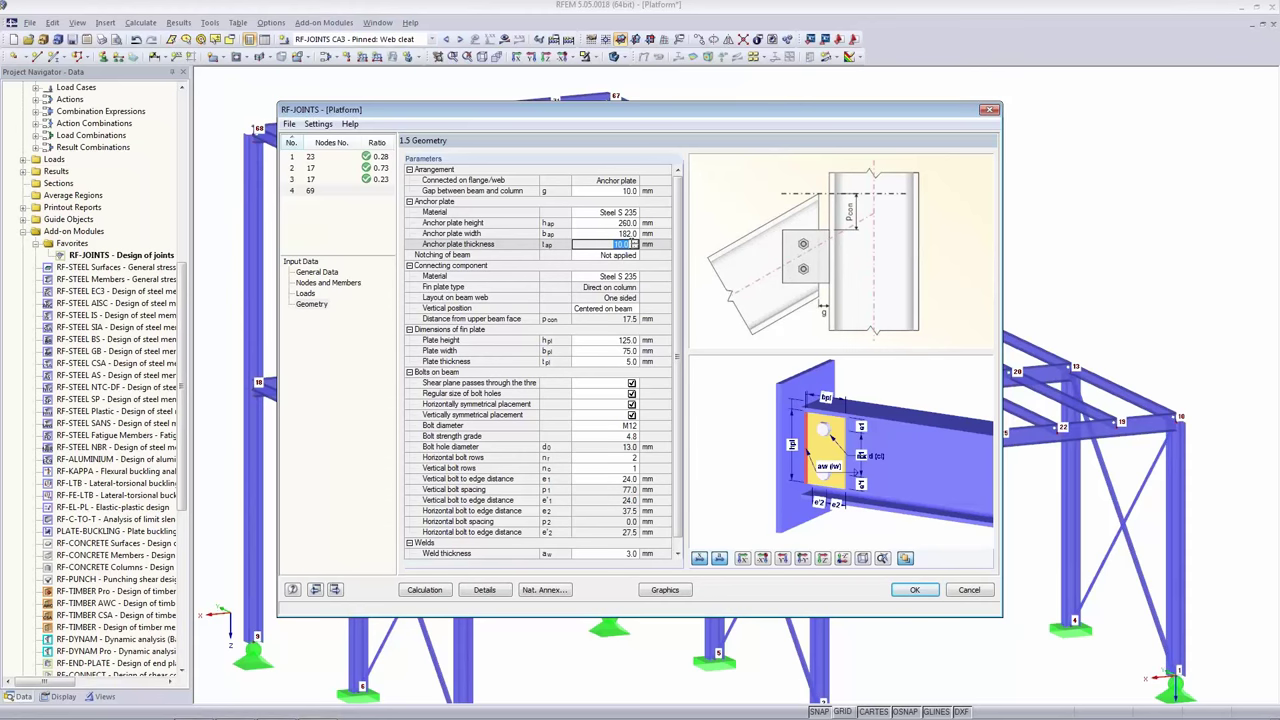
text(7.5)
key(Return)
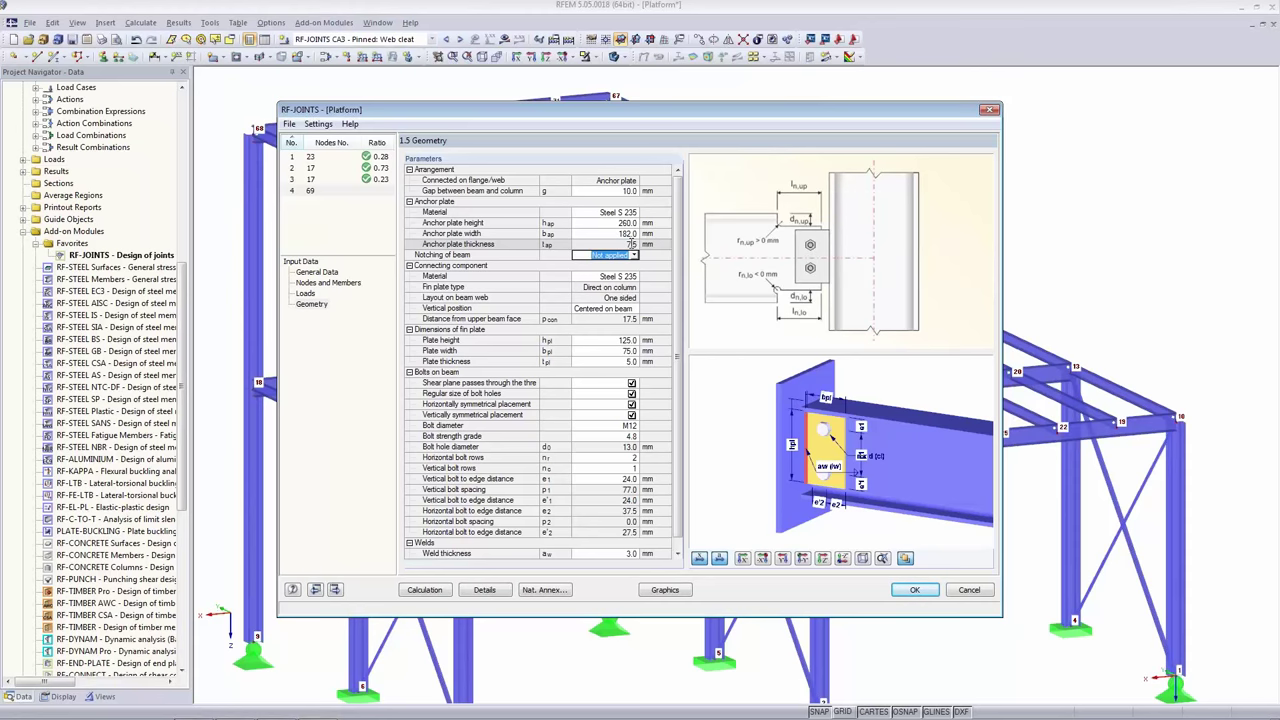
click(605, 222)
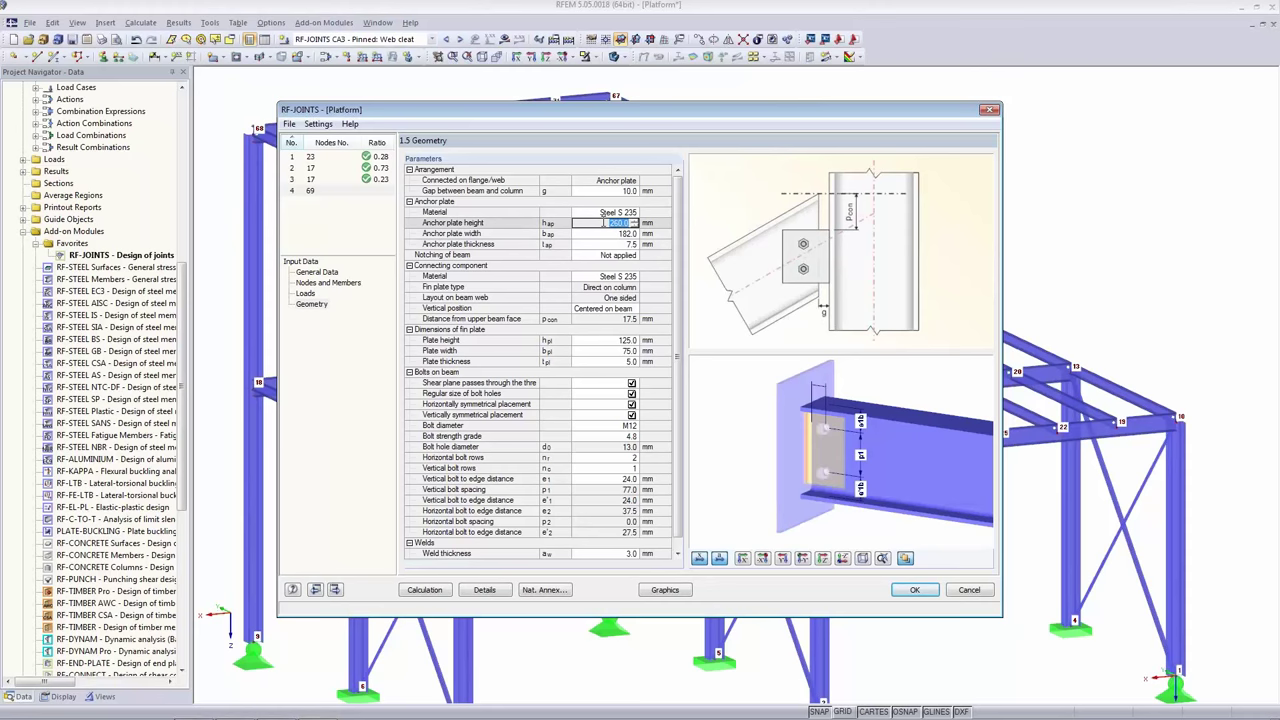
text(100)
key(Return)
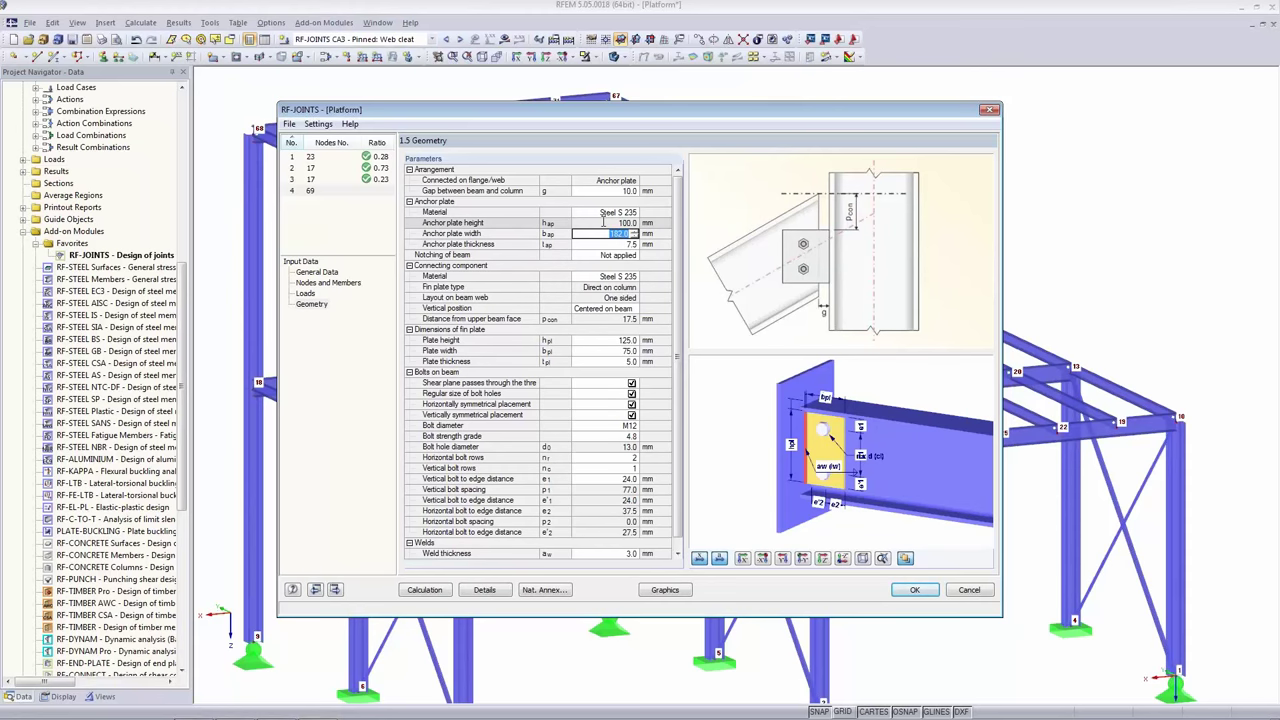
text(70)
key(Return)
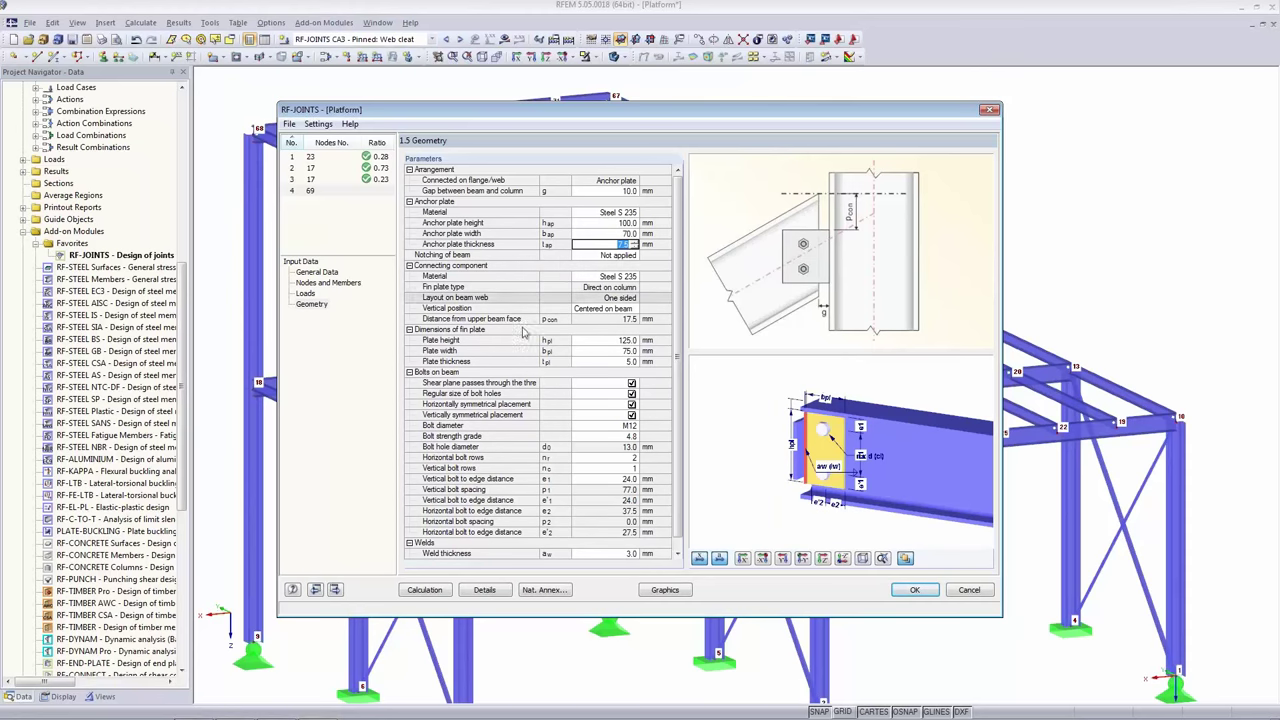
Enter fin plate height 100, width 70 and thickness 8 mm.
click(601, 341)
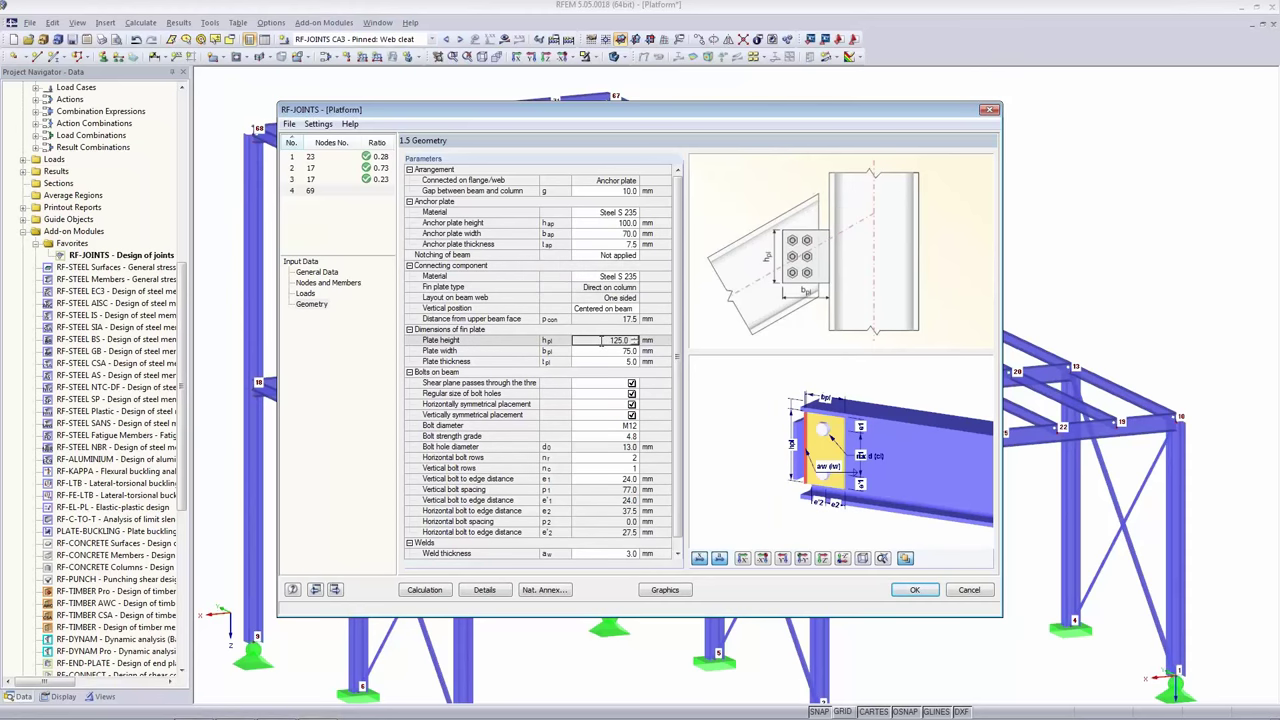
text(100)
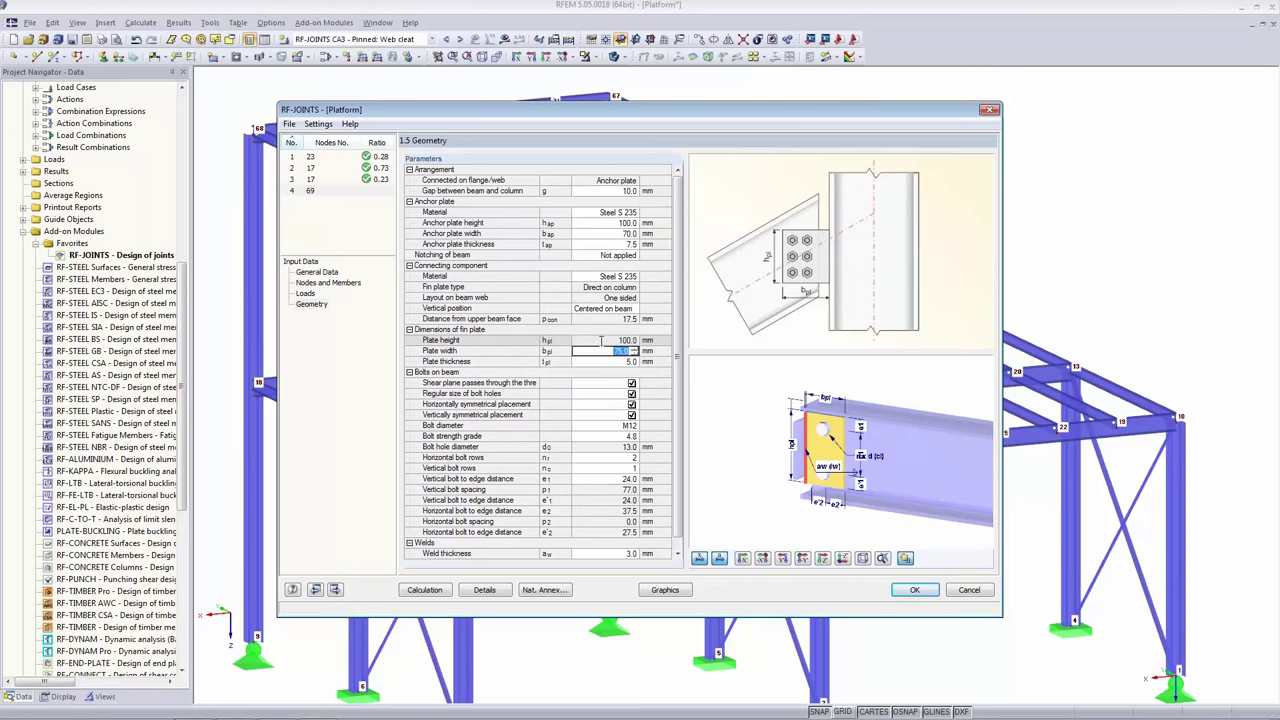
key(Tab)
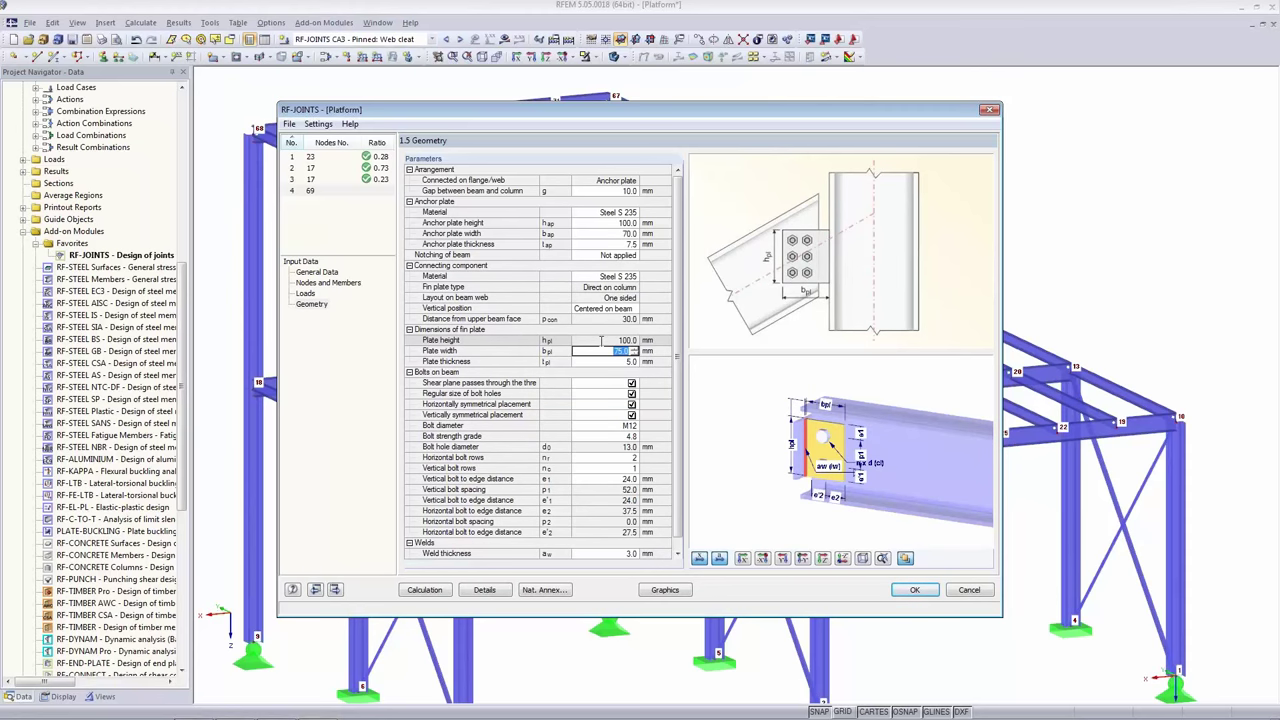
text(70)
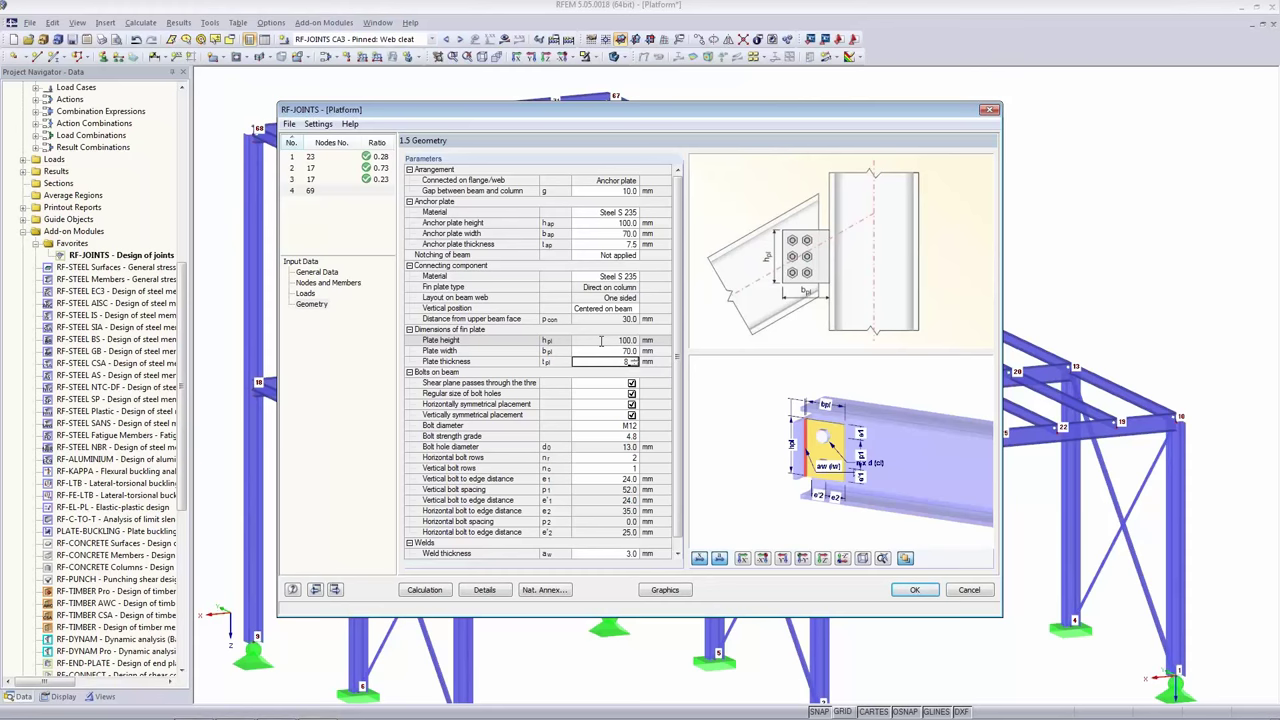
key(Tab)
text(8)
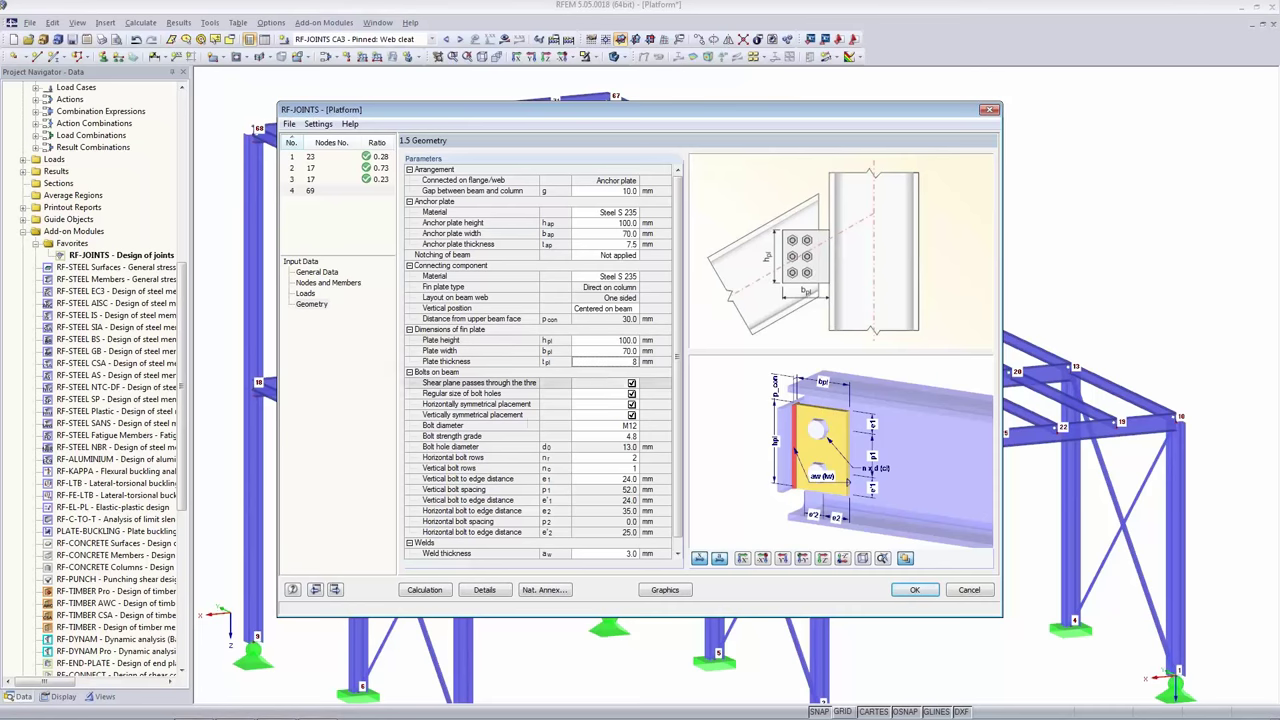
Confirm fin plate thickness 8, choose grade 5.6 bolts, 25 mm vertical edge distance and 4 mm weld.
click(617, 426)
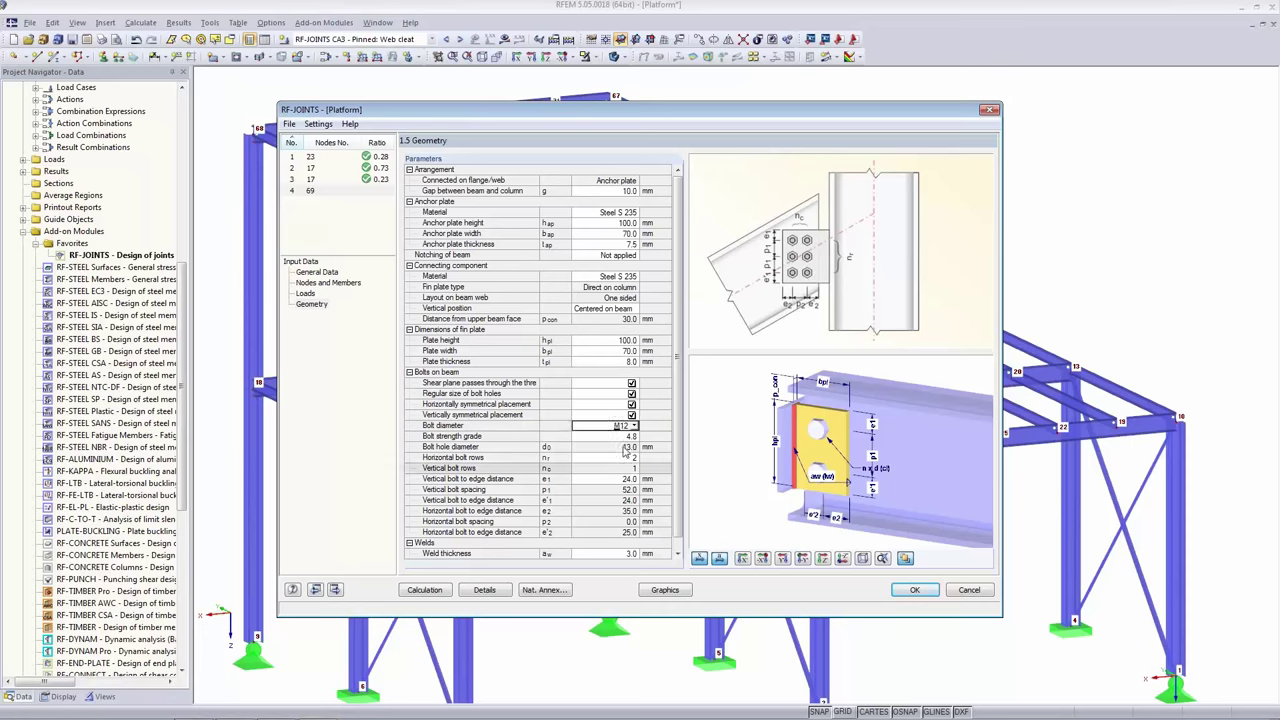
click(620, 436)
click(633, 436)
click(615, 466)
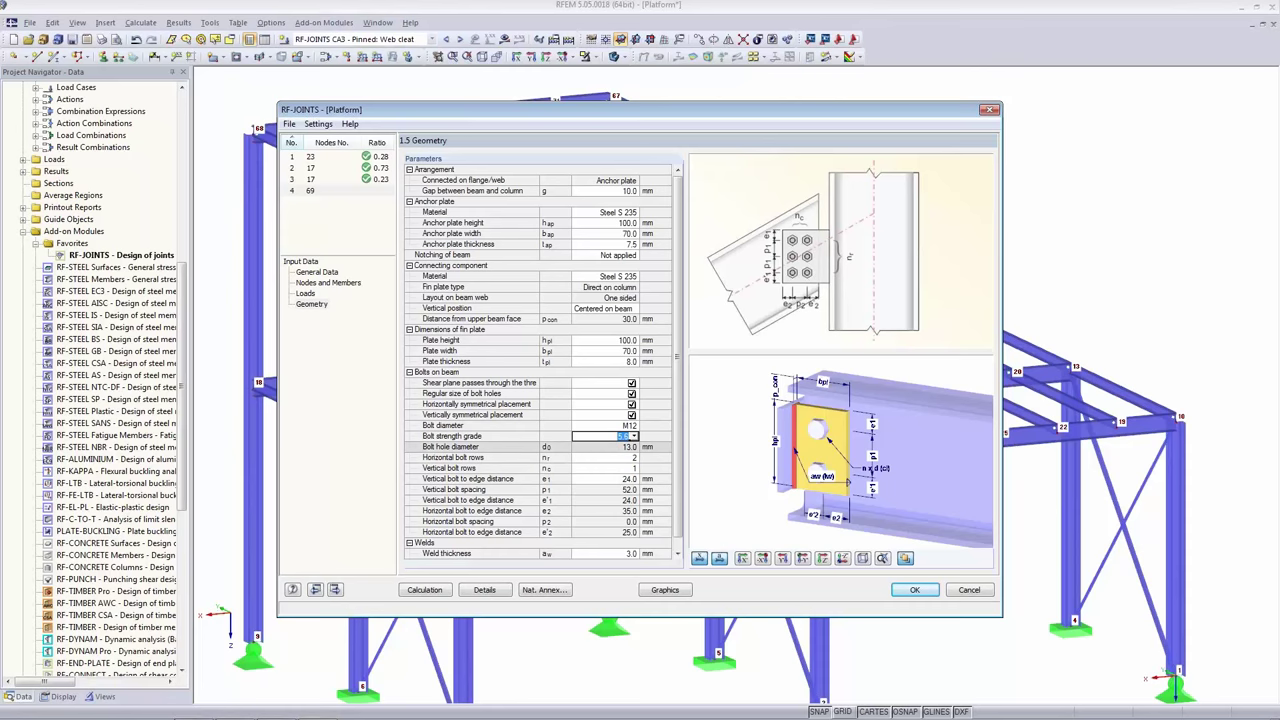
click(589, 479)
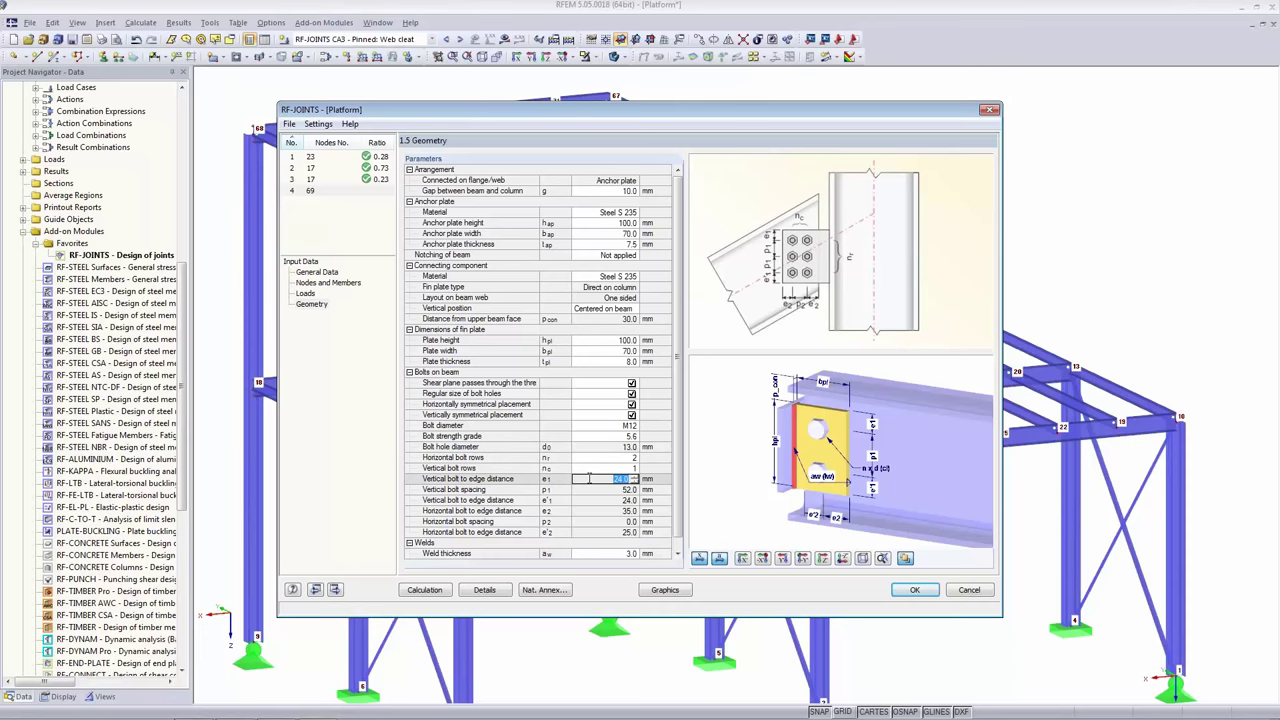
text(25)
key(Return)
scroll(604, 540, down, 1)
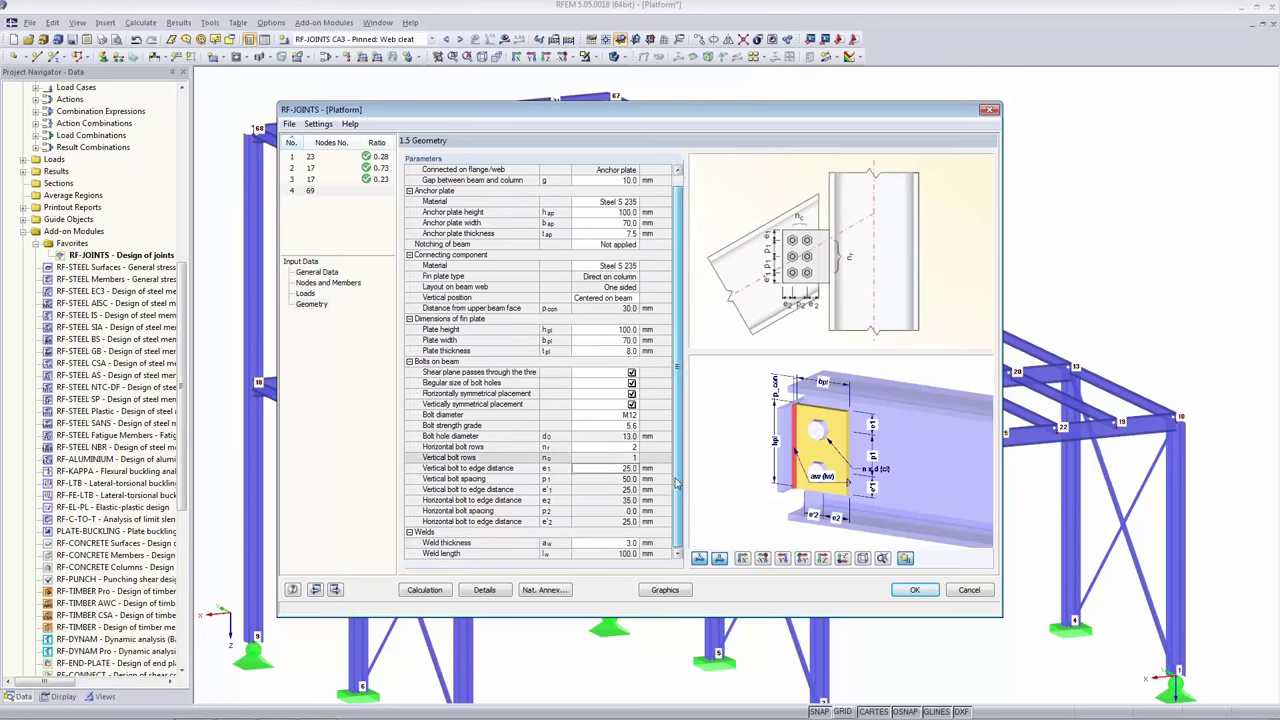
click(604, 542)
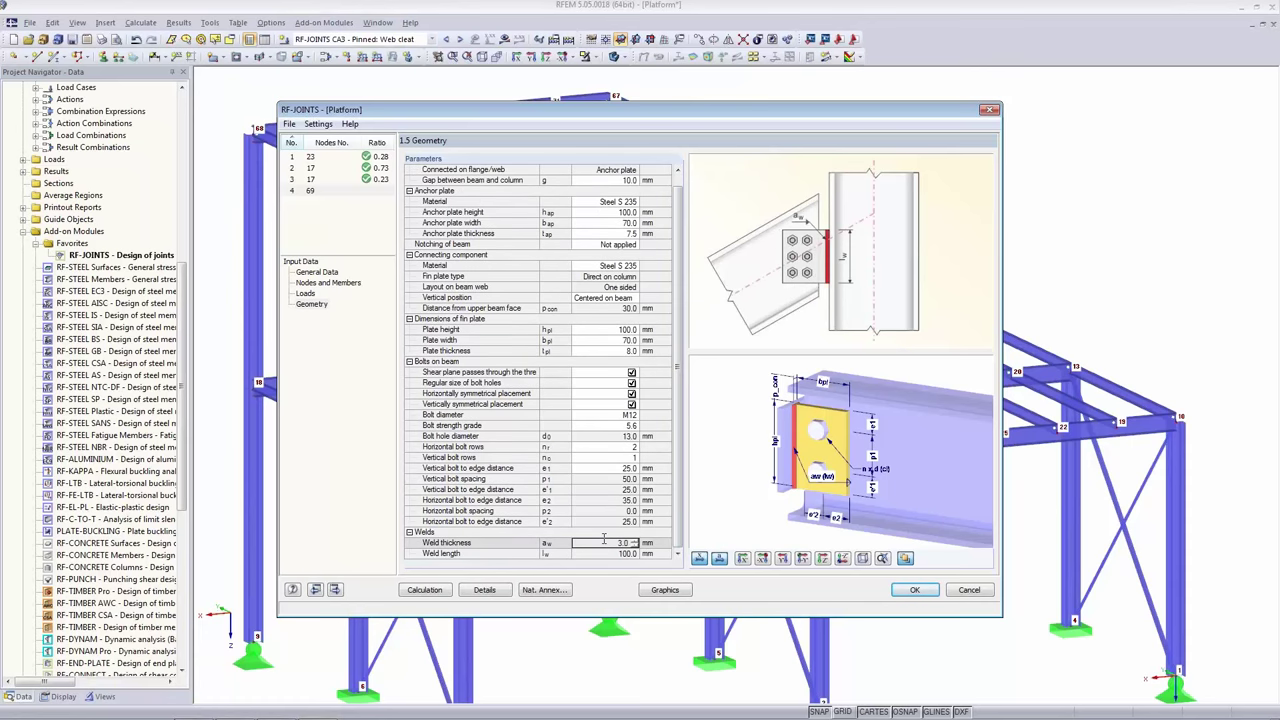
text(4)
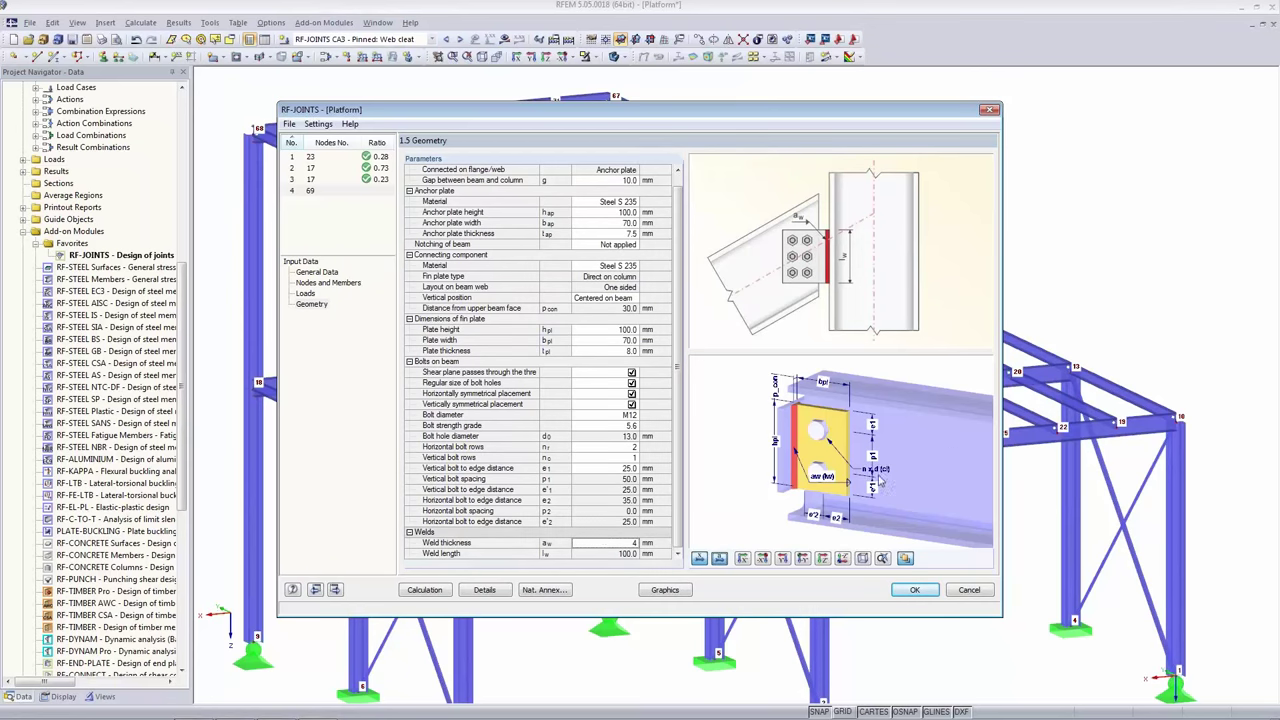
drag(923, 460, 905, 460)
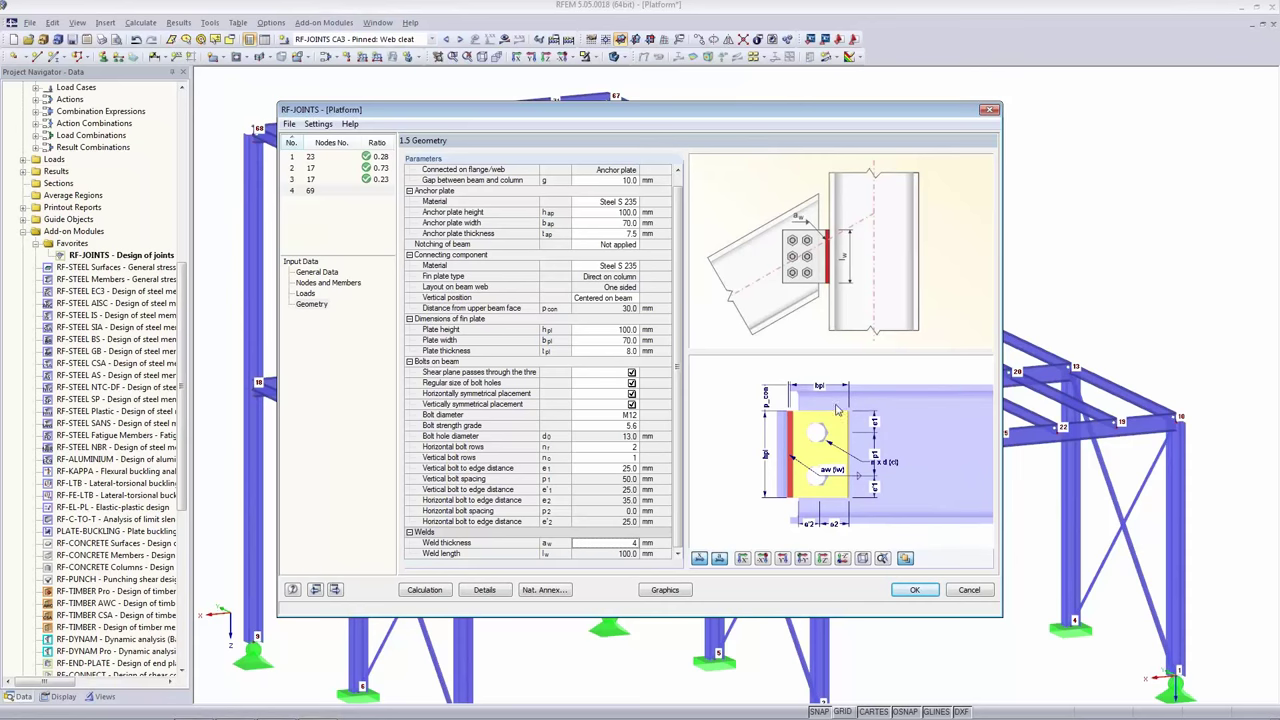
click(609, 244)
Toggle beam notching to Not applied and back to Upper flange.
click(633, 244)
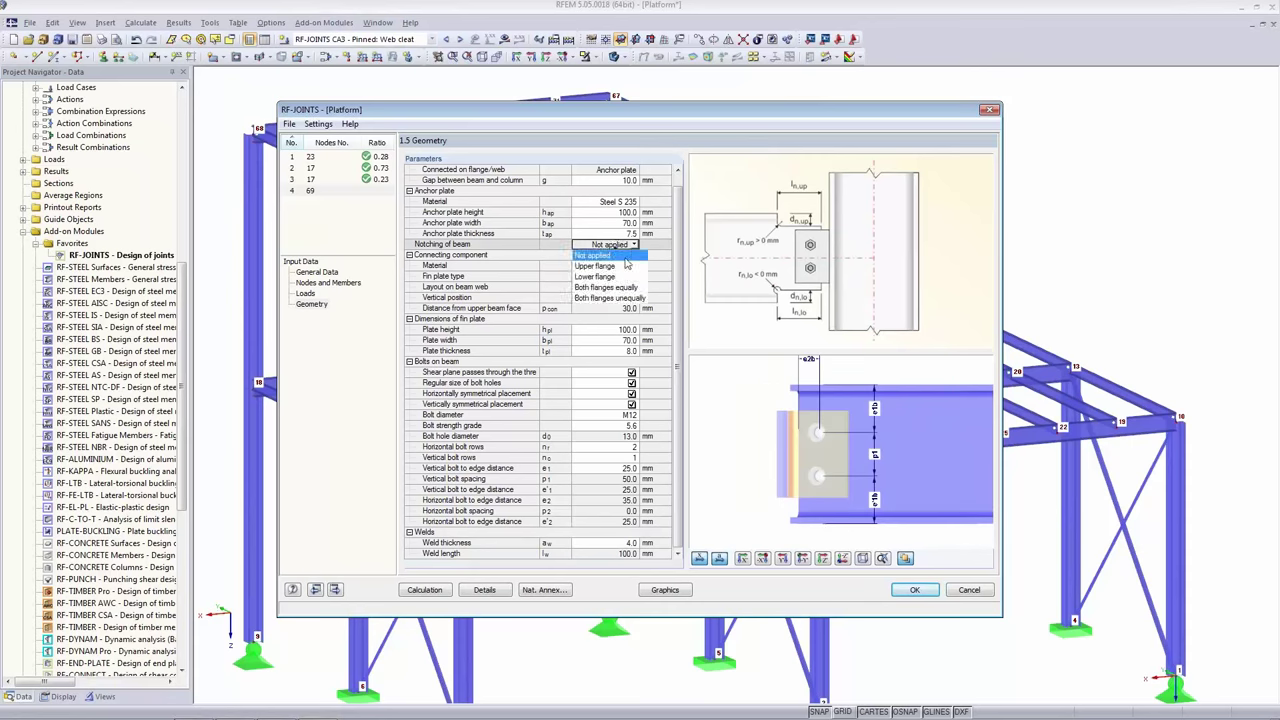
click(620, 258)
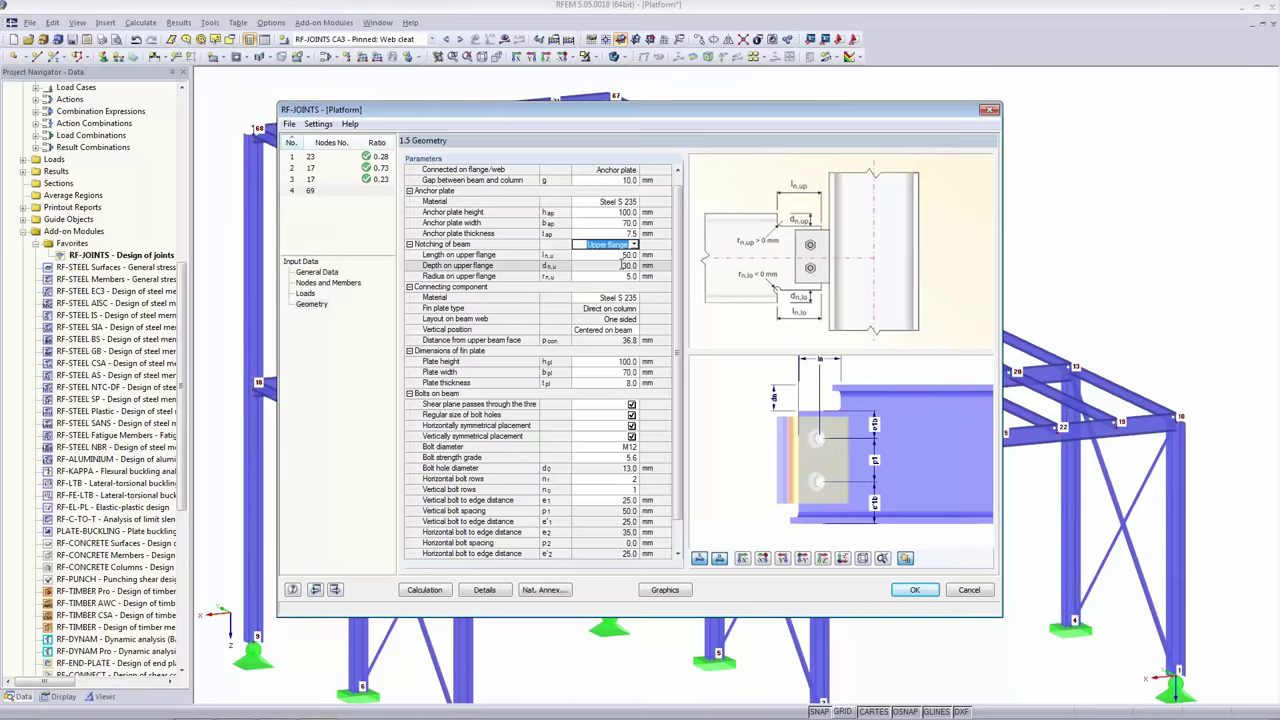
scroll(848, 450, up, 1)
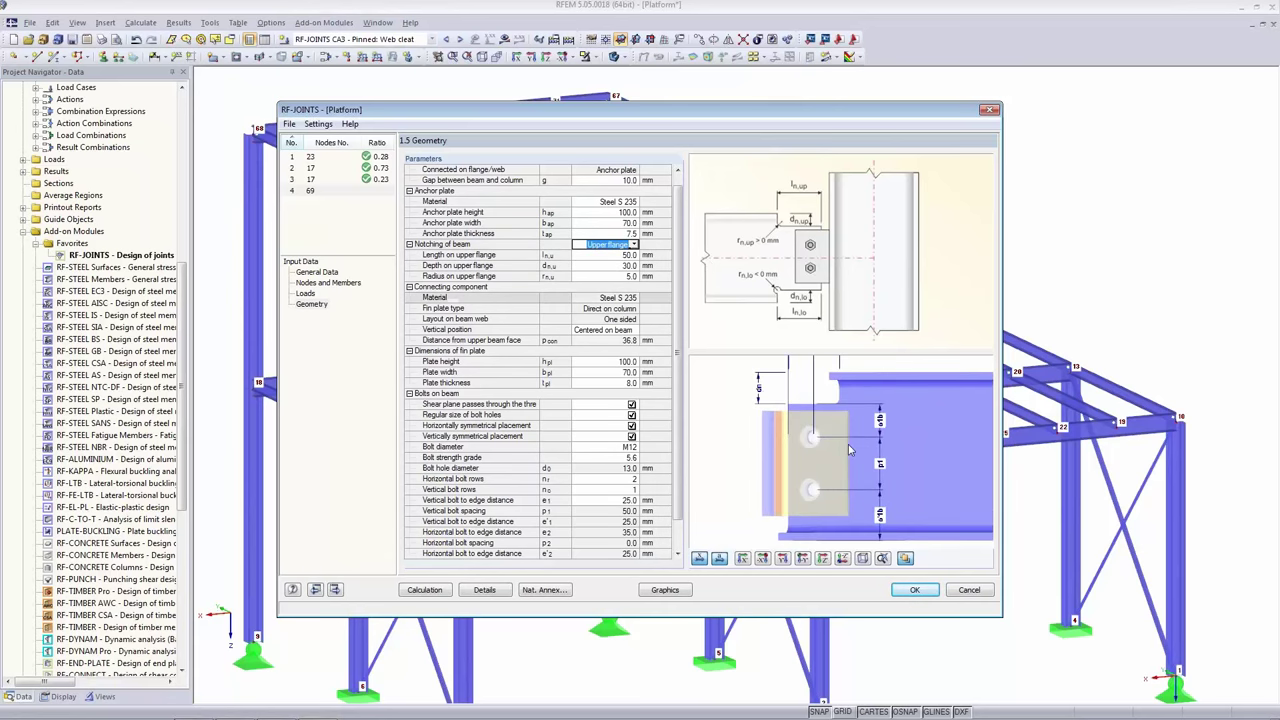
scroll(848, 450, up, 1)
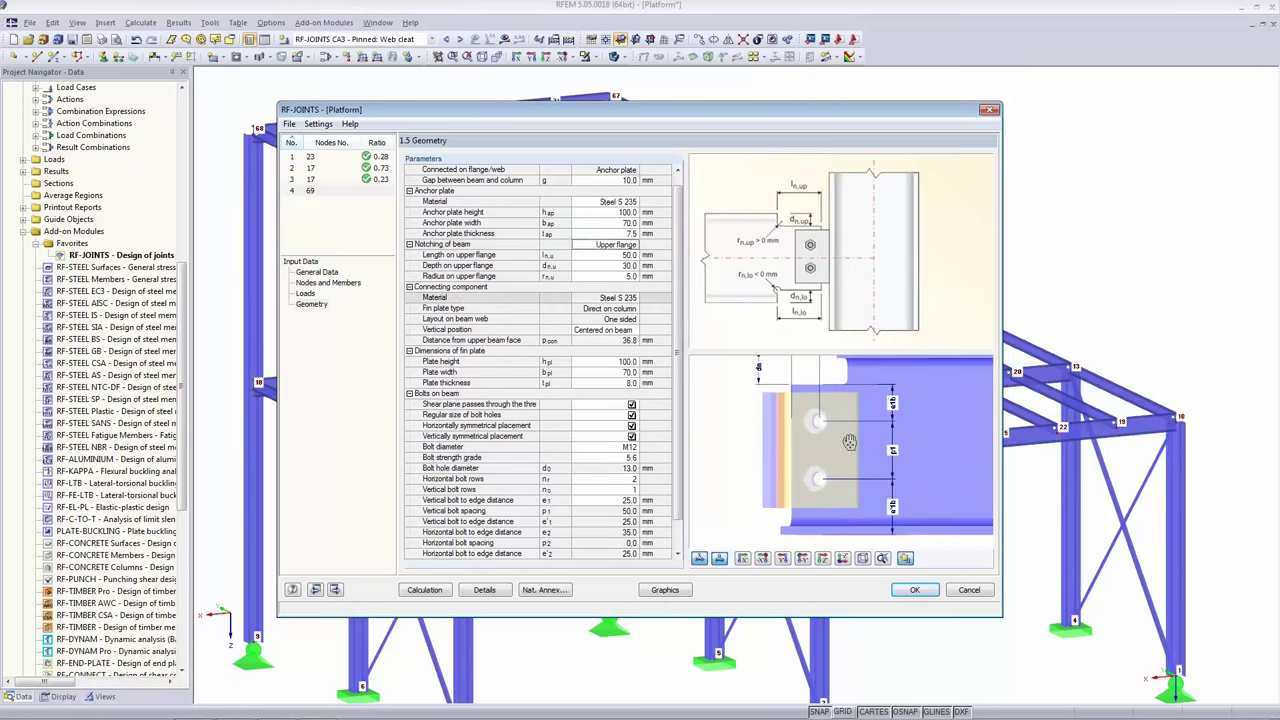
click(632, 244)
click(605, 255)
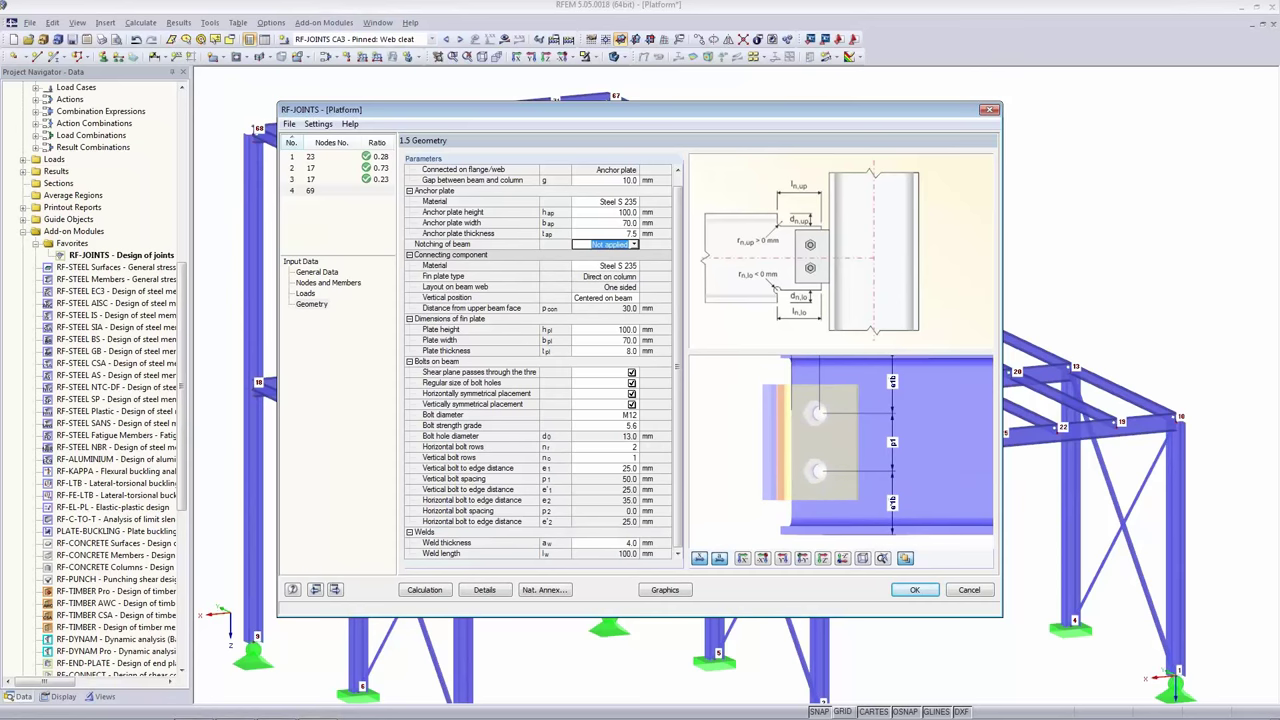
click(633, 245)
click(623, 266)
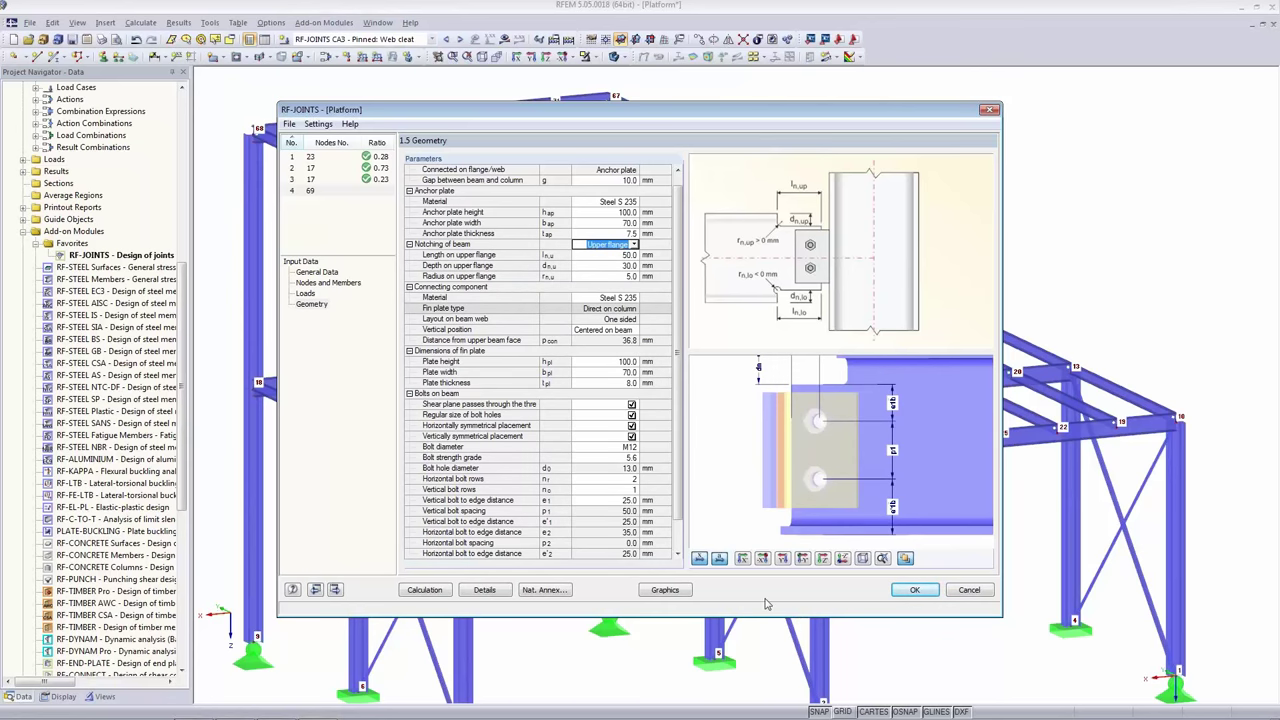
Place the fin plate On highest position and run the design calculation.
click(610, 329)
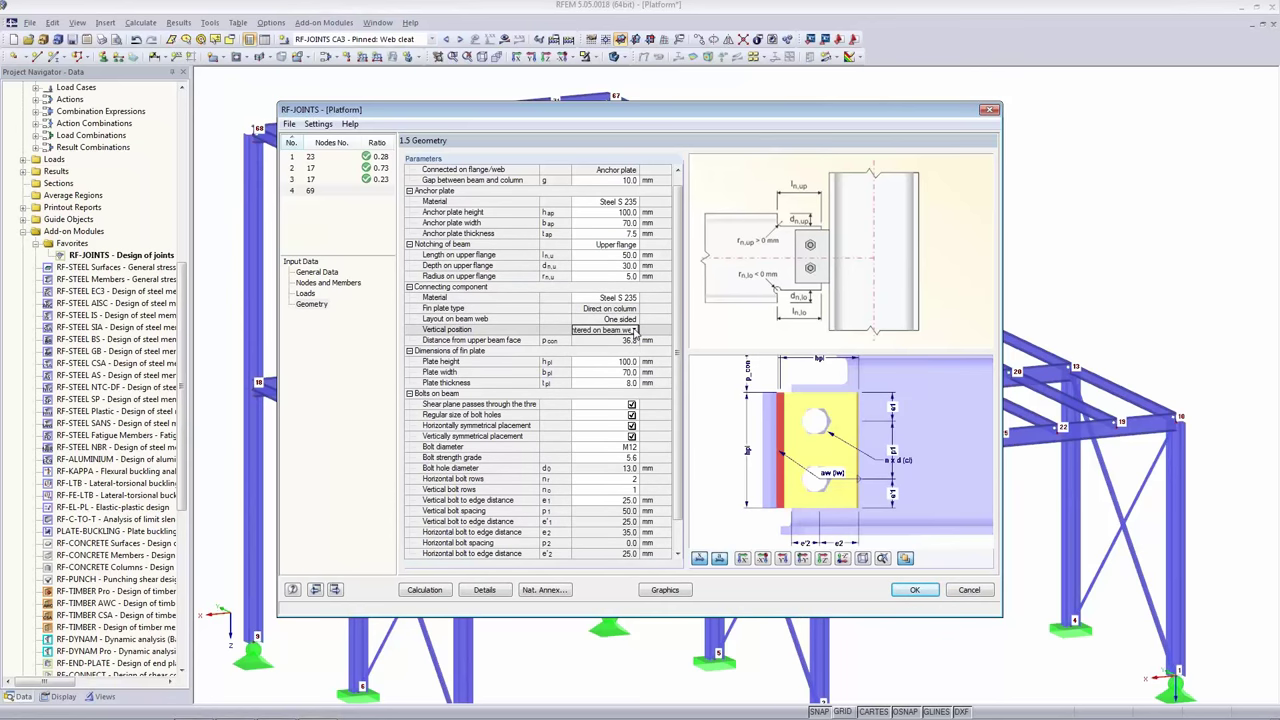
click(633, 329)
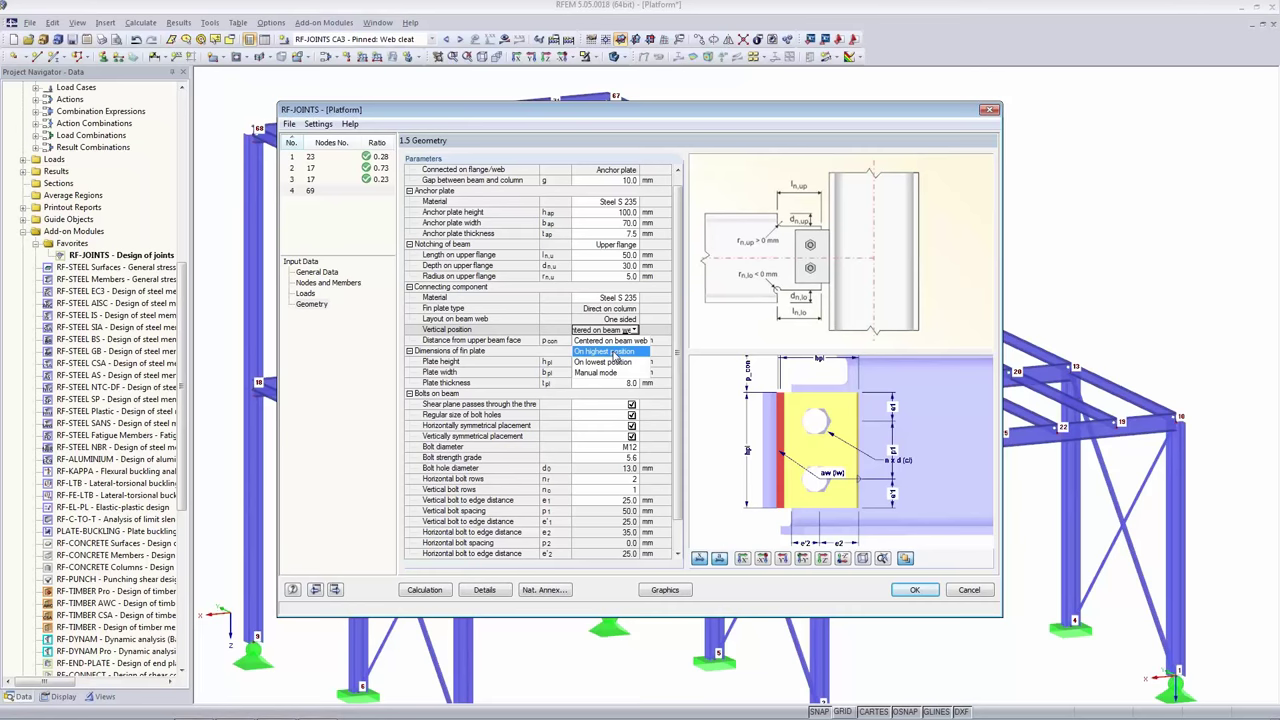
click(612, 352)
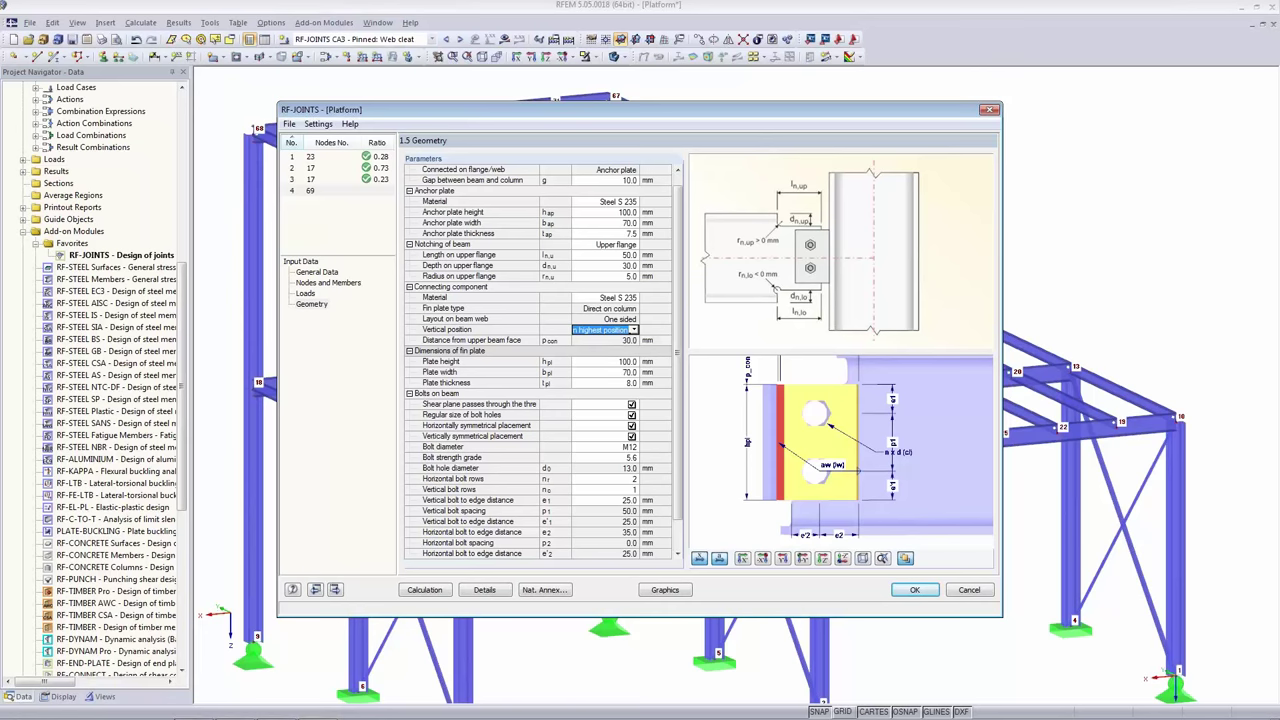
click(612, 255)
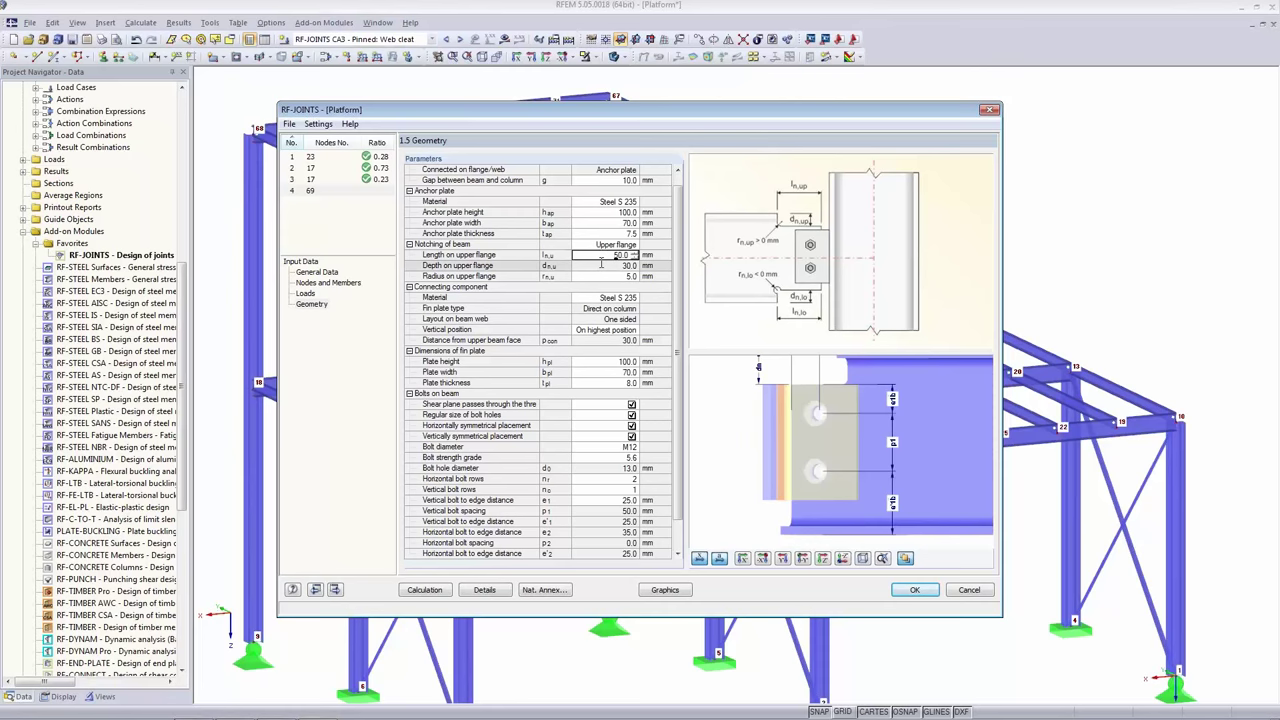
click(424, 589)
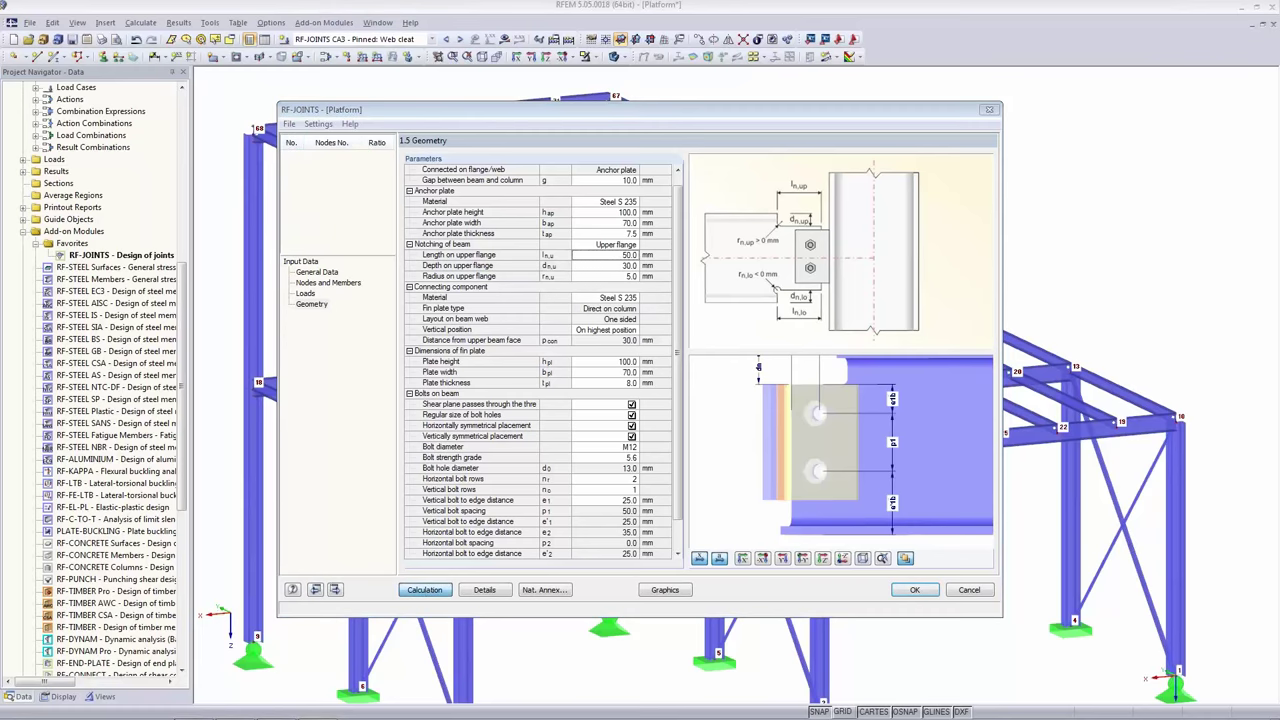
Step through the hinge, weld, bolt, shear, block tearing, bending and buckling check details, then reposition the window.
click(530, 211)
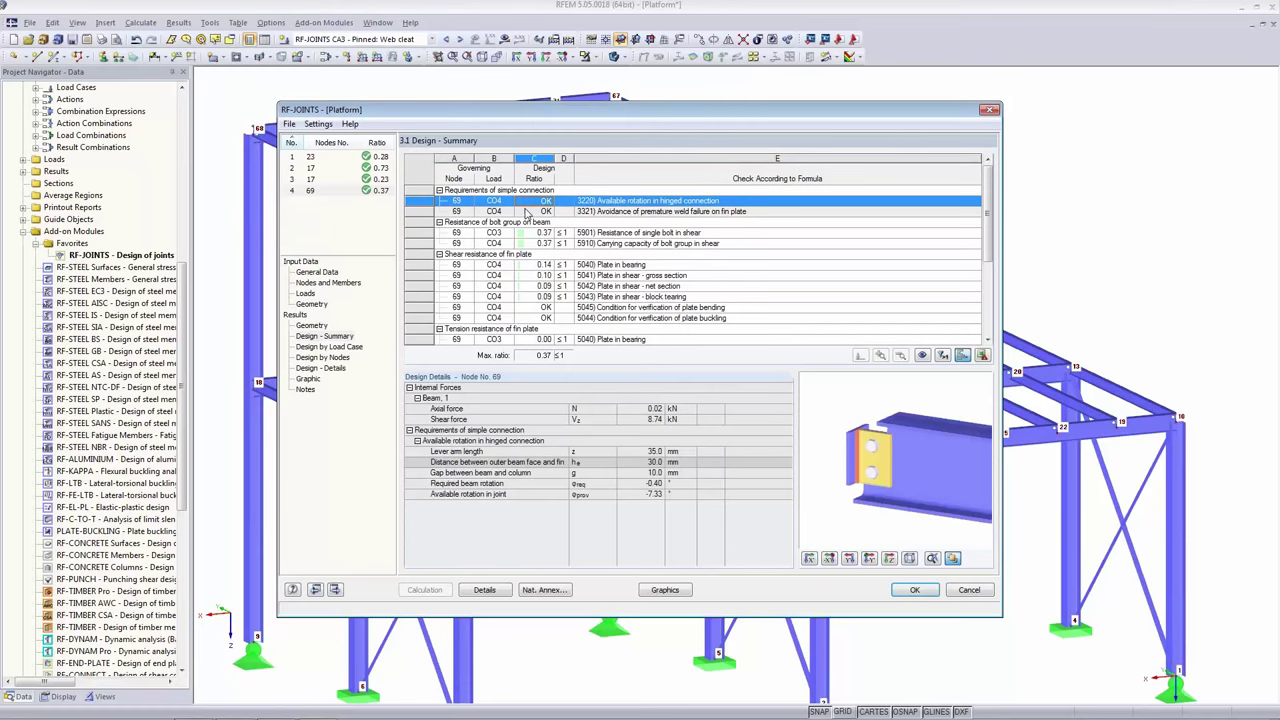
click(530, 232)
click(530, 243)
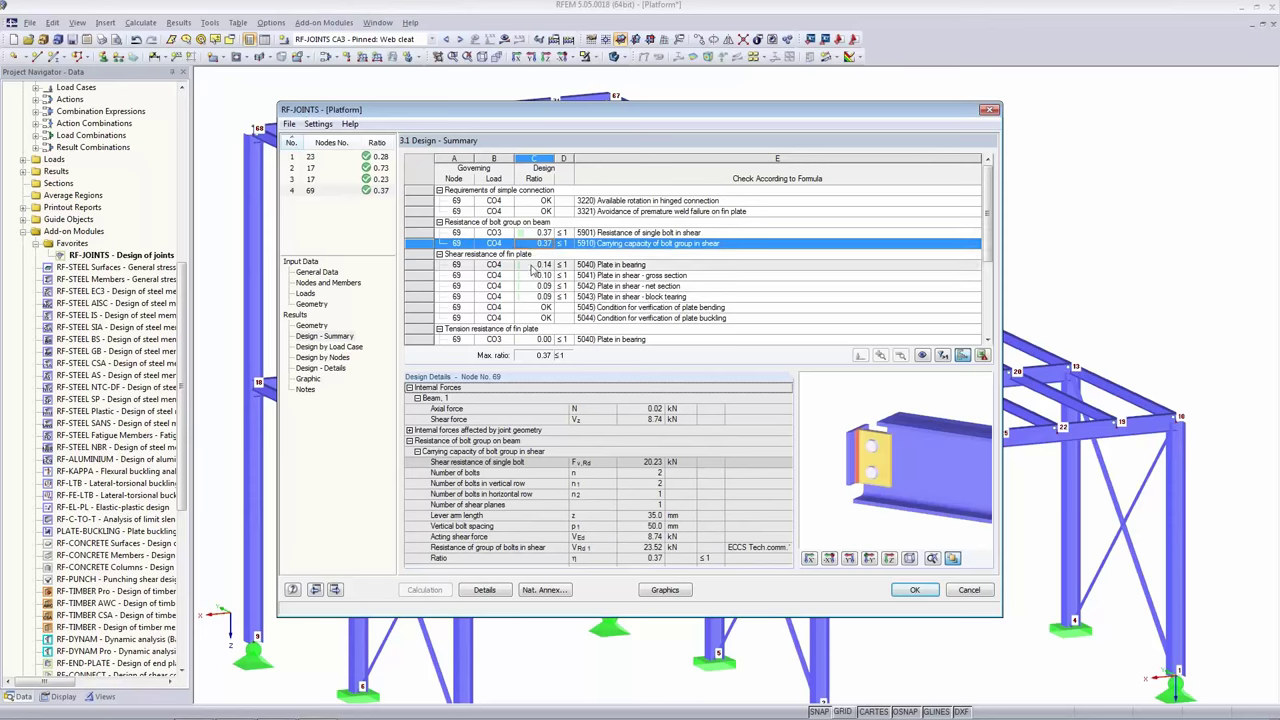
click(530, 264)
click(530, 275)
click(530, 286)
click(530, 296)
click(530, 307)
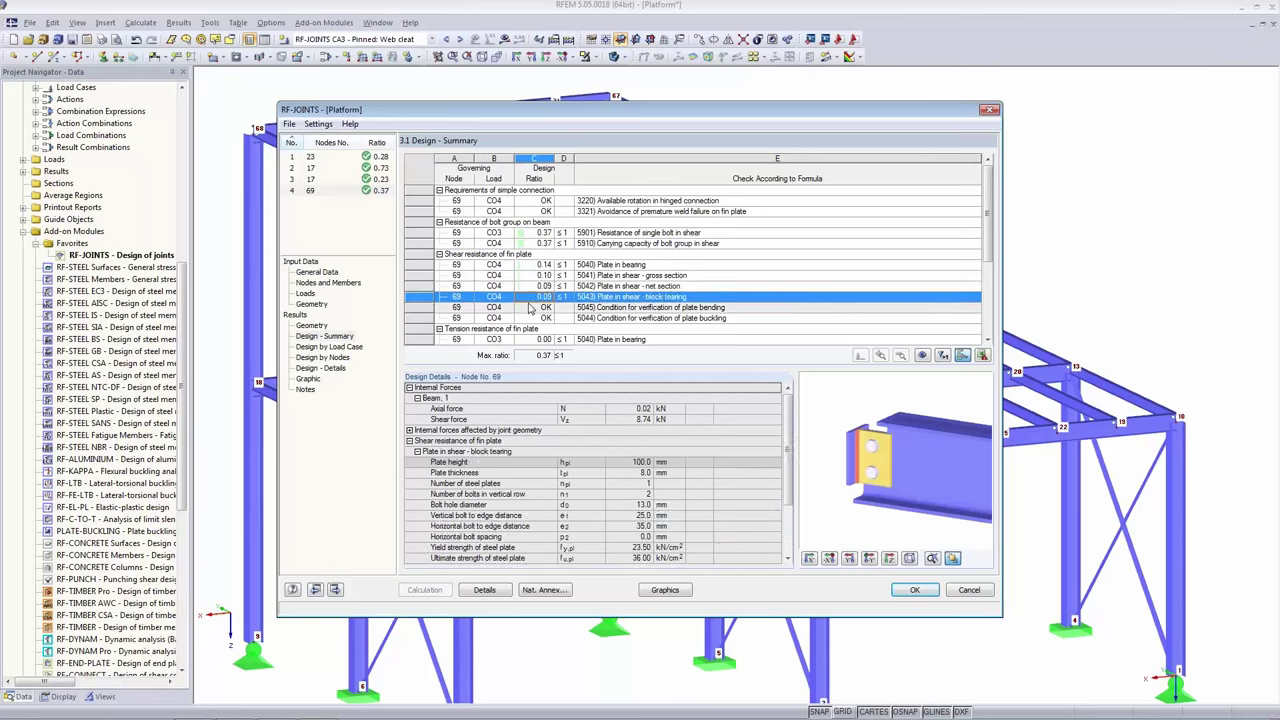
click(530, 318)
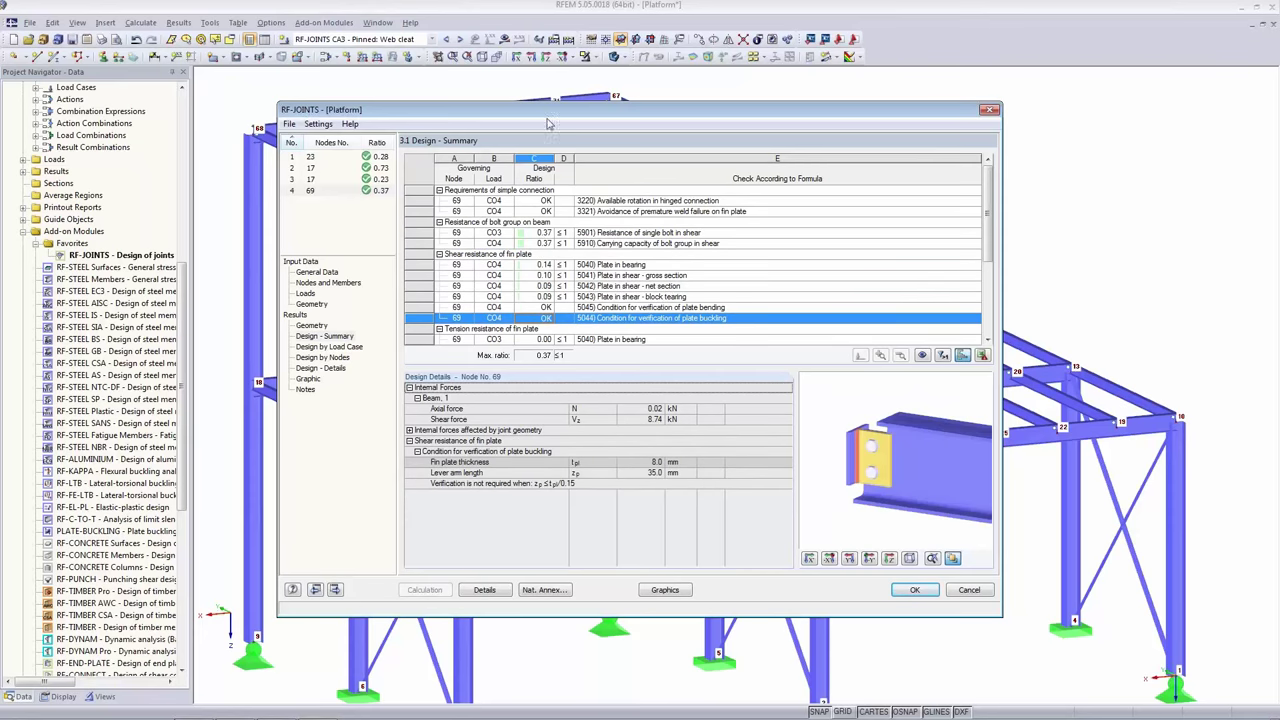
drag(556, 115, 561, 113)
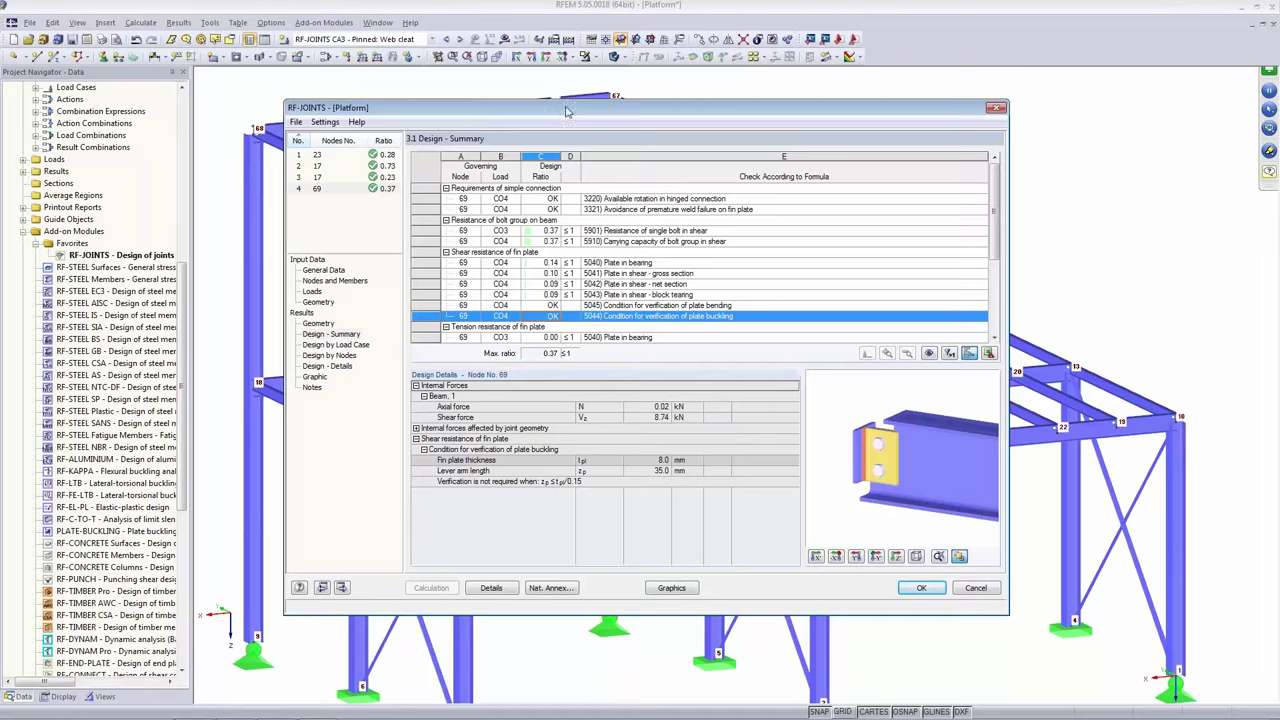
drag(649, 115, 598, 150)
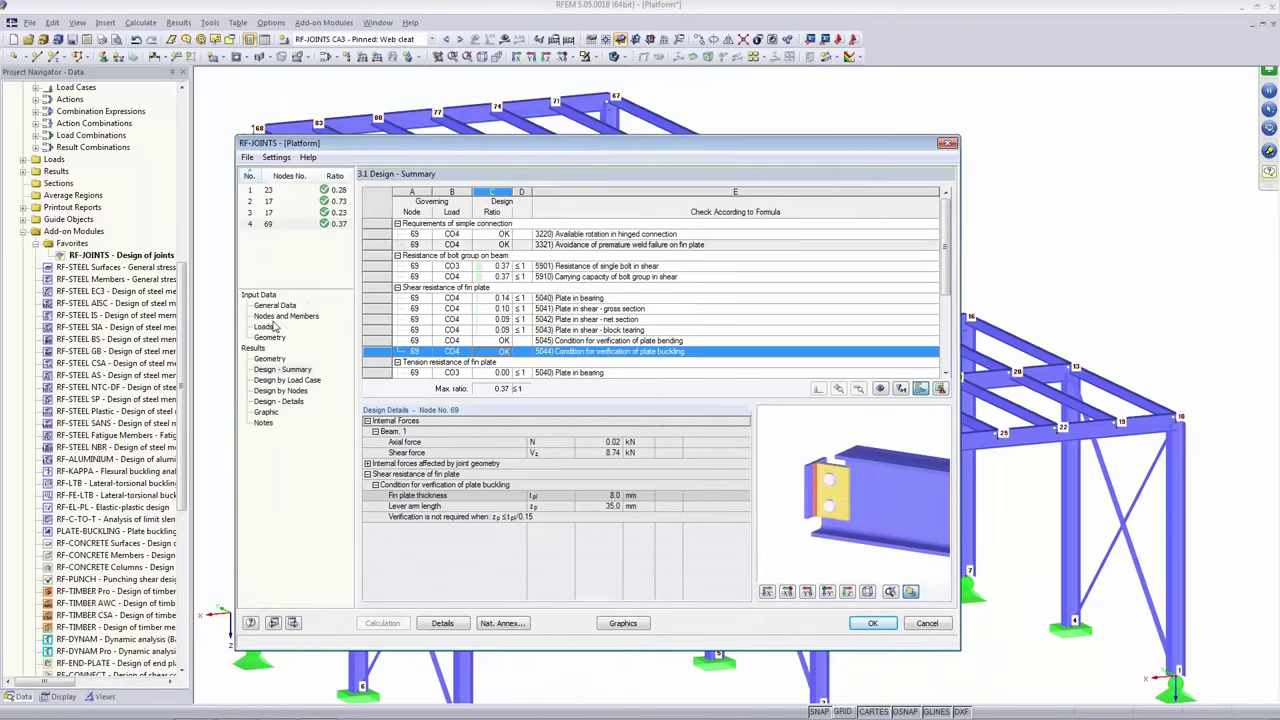
Create design case 5 titled 'Column Base: Moment Resistant' and list the joint groups.
click(276, 306)
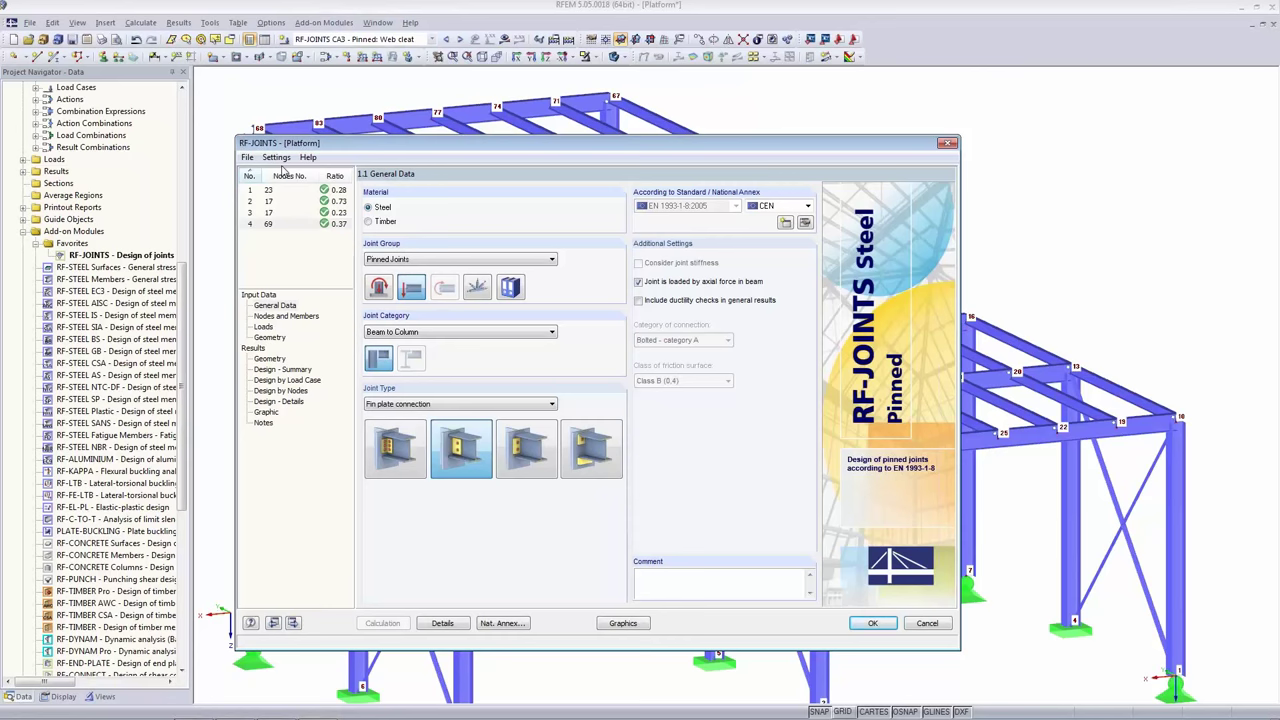
click(247, 157)
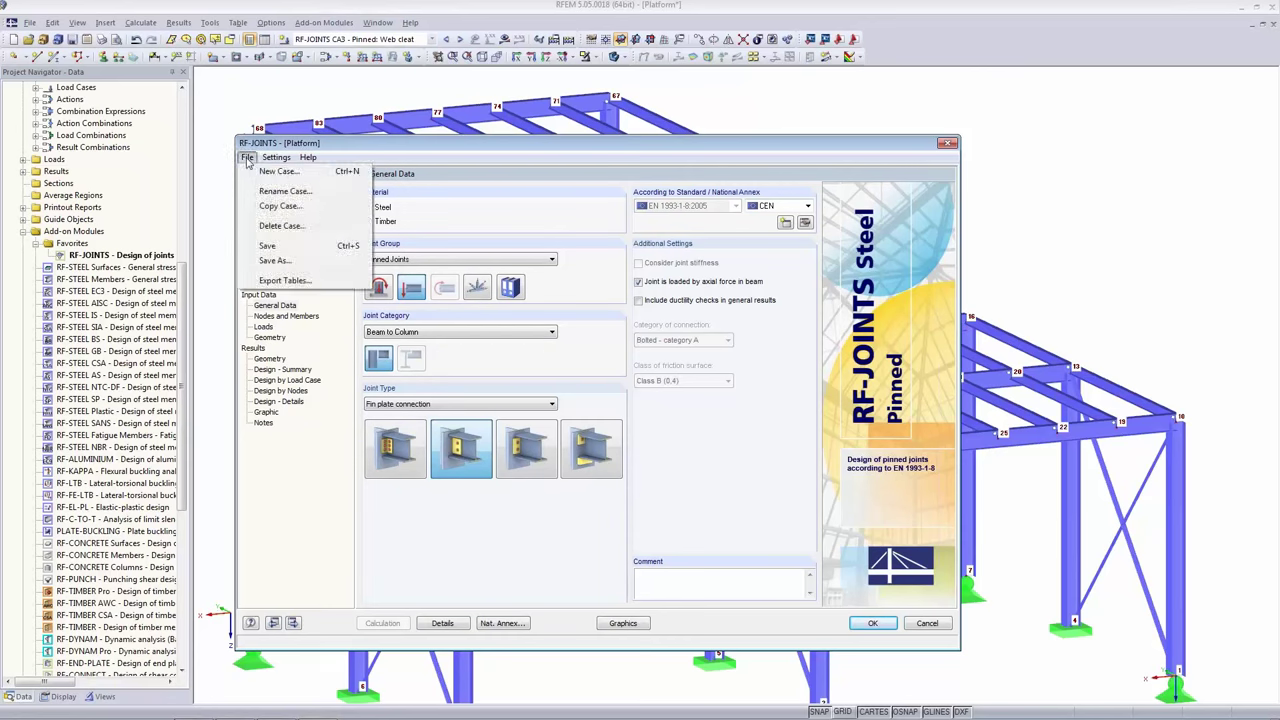
click(251, 172)
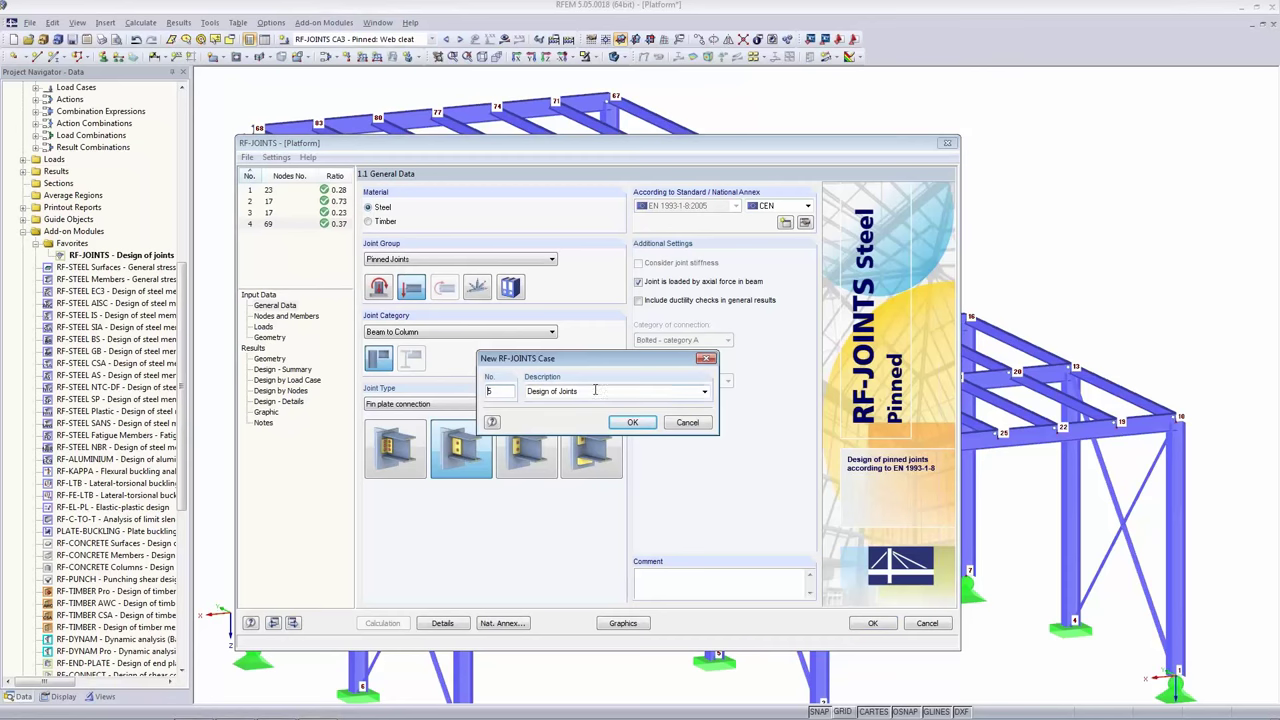
drag(595, 391, 463, 359)
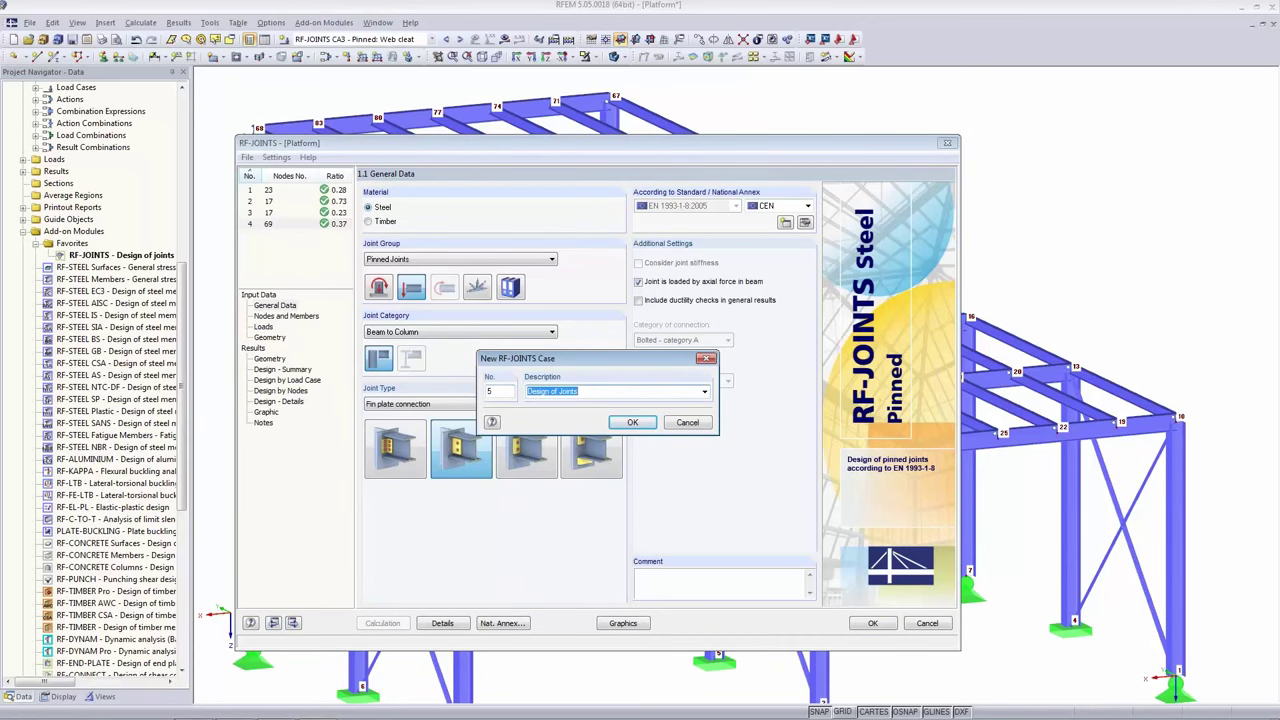
text(Column Base: Moment Resistant)
click(632, 422)
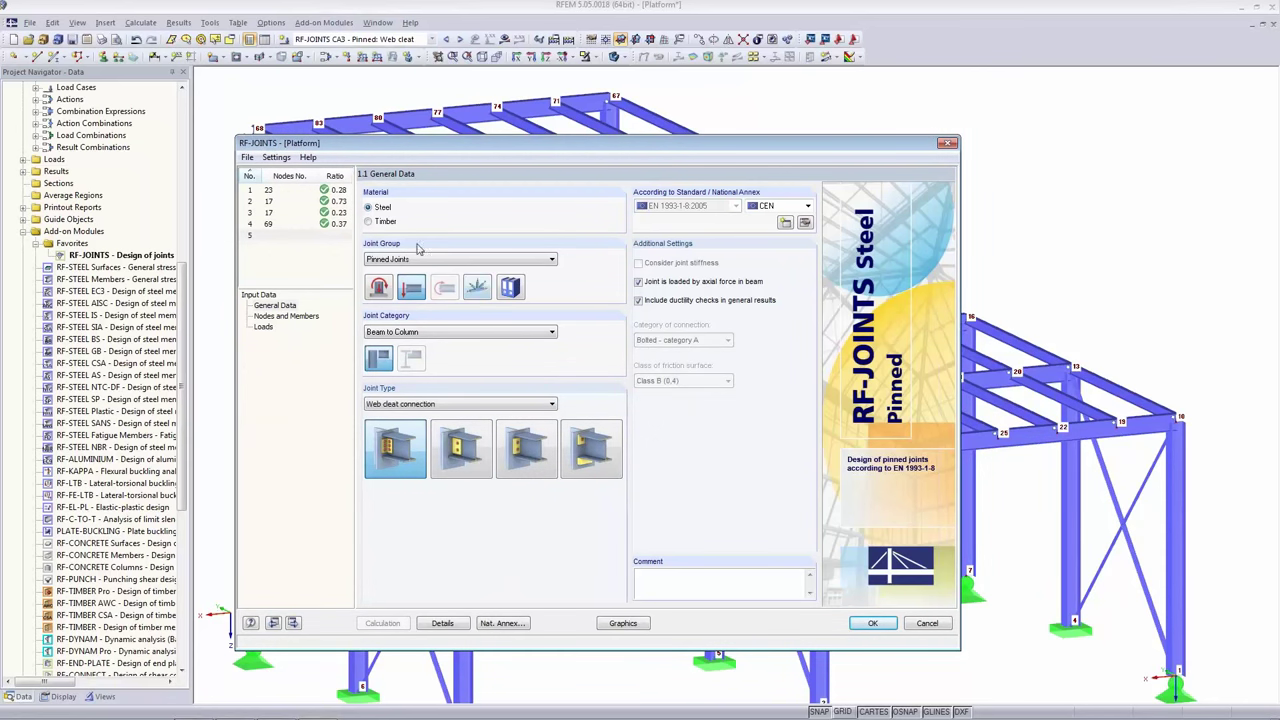
click(418, 259)
Set the joint group to Column Base and the category to Restrained Column Footing.
click(400, 271)
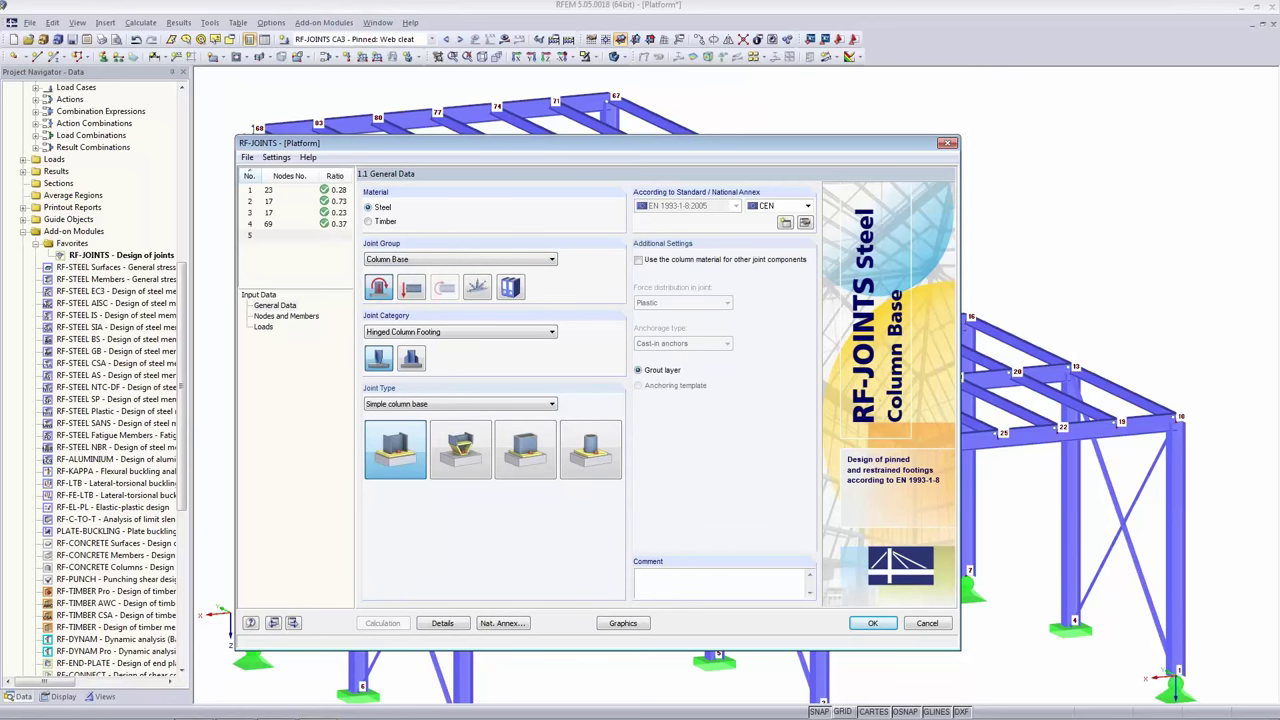
click(440, 333)
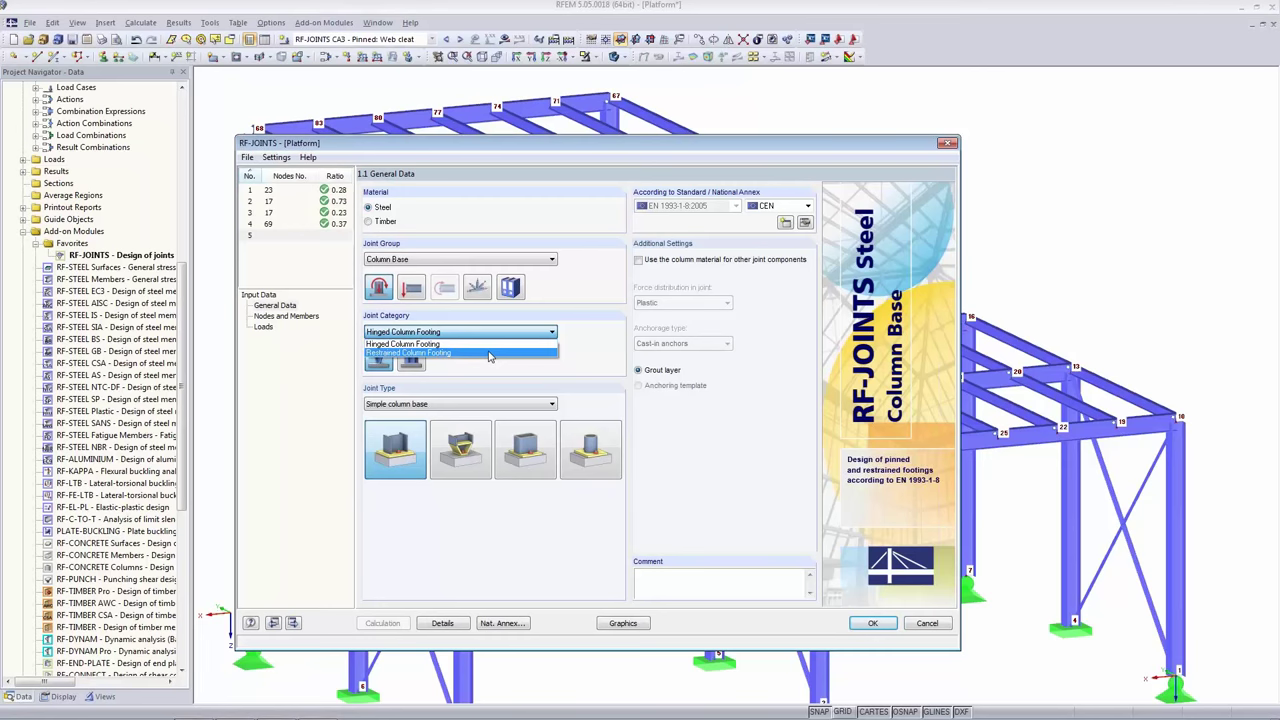
click(489, 354)
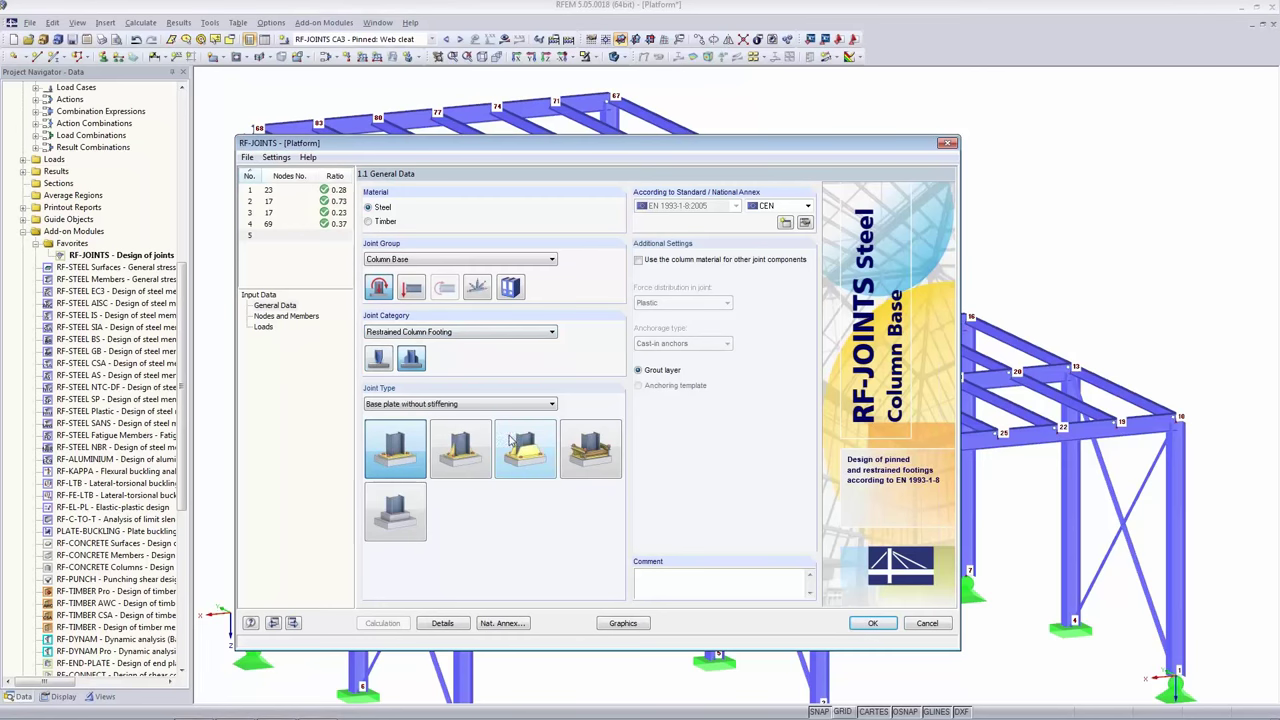
click(407, 332)
Preview the stiffened, channel and bucket joint types, then keep Base plate without stiffening.
click(404, 404)
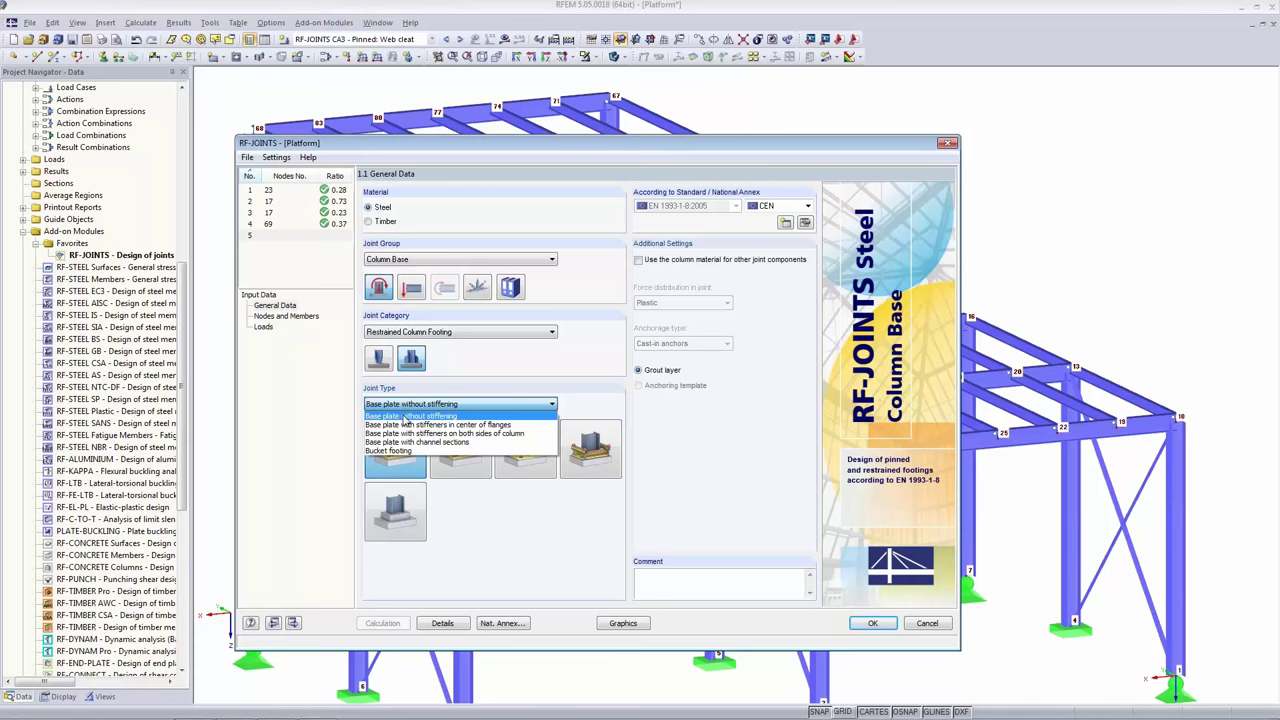
click(404, 417)
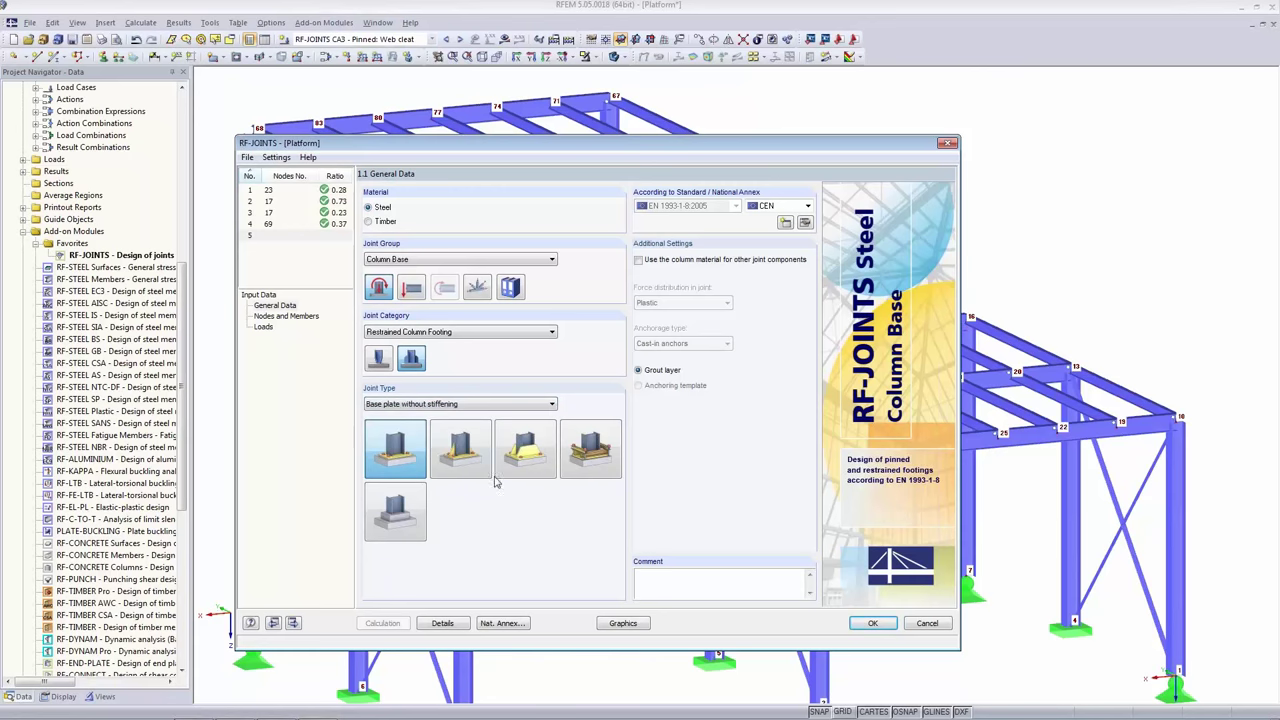
click(470, 465)
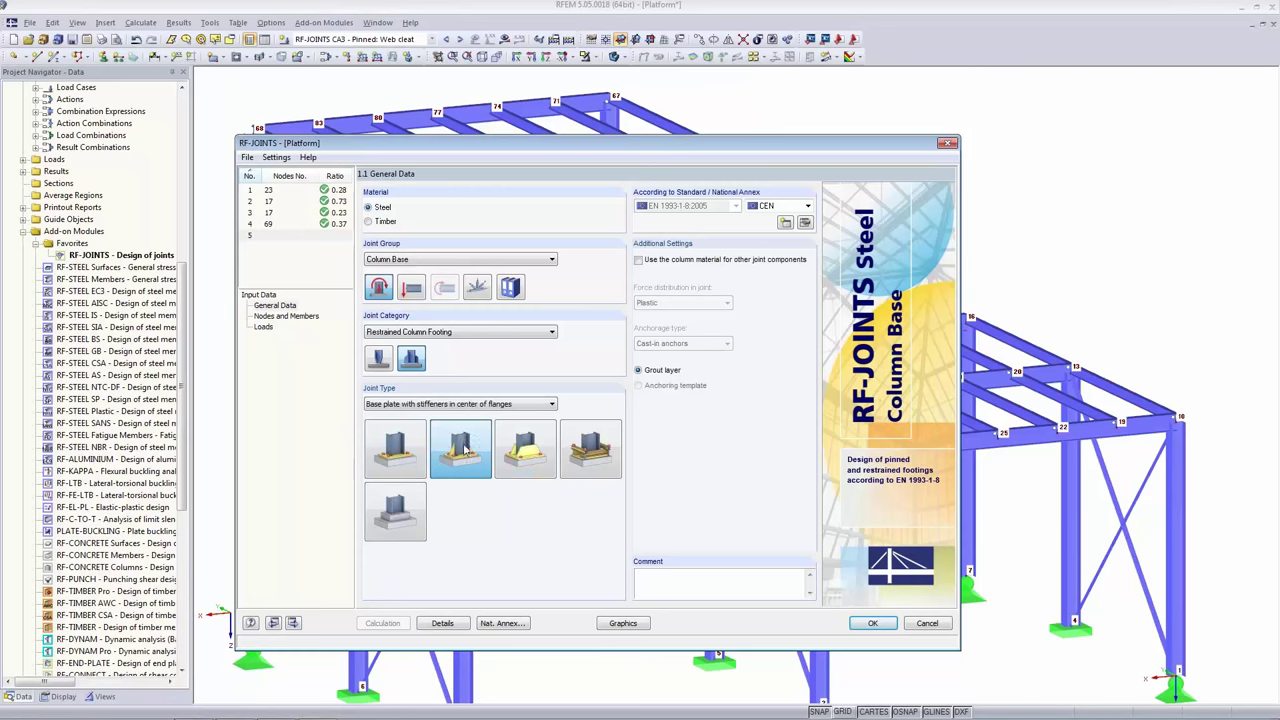
click(530, 462)
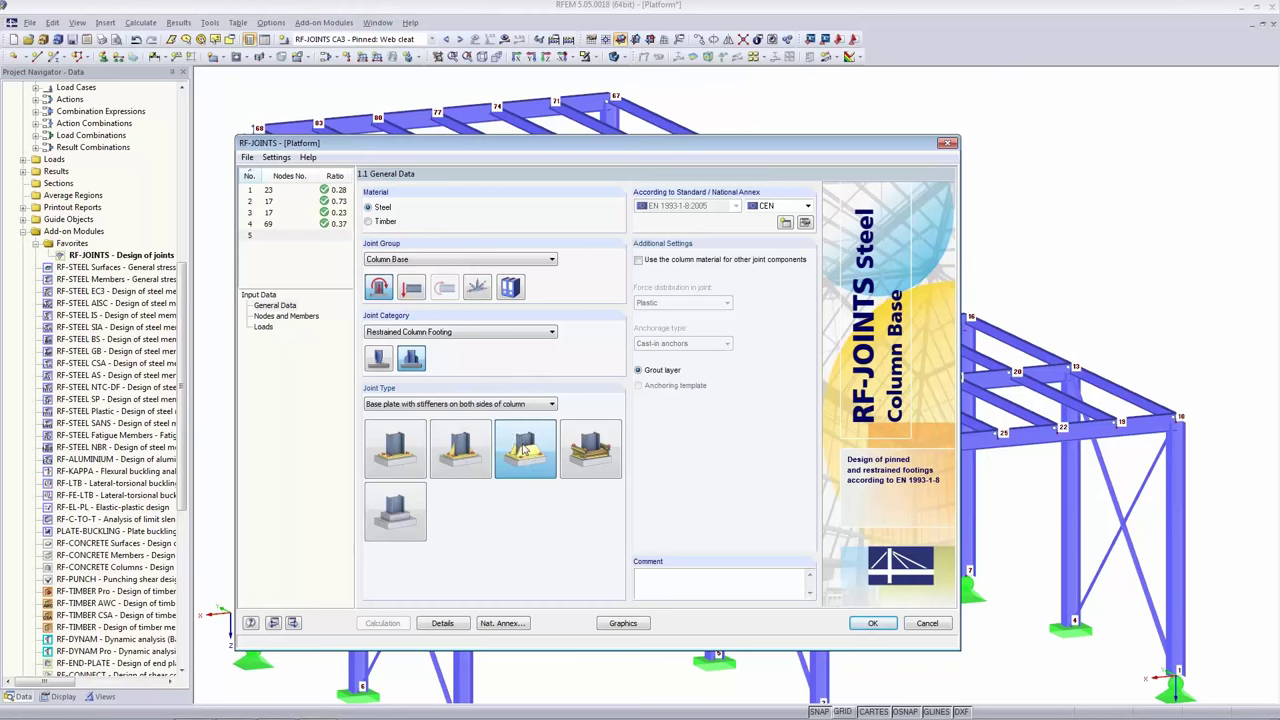
click(590, 464)
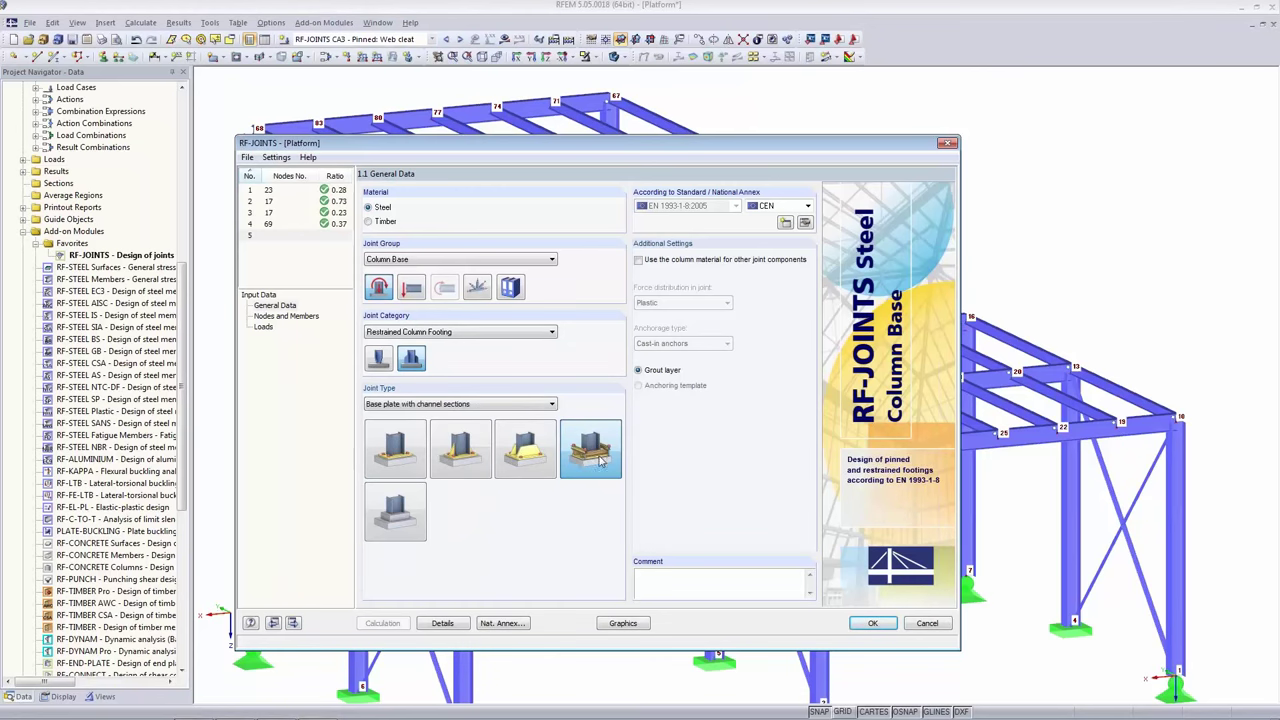
click(401, 531)
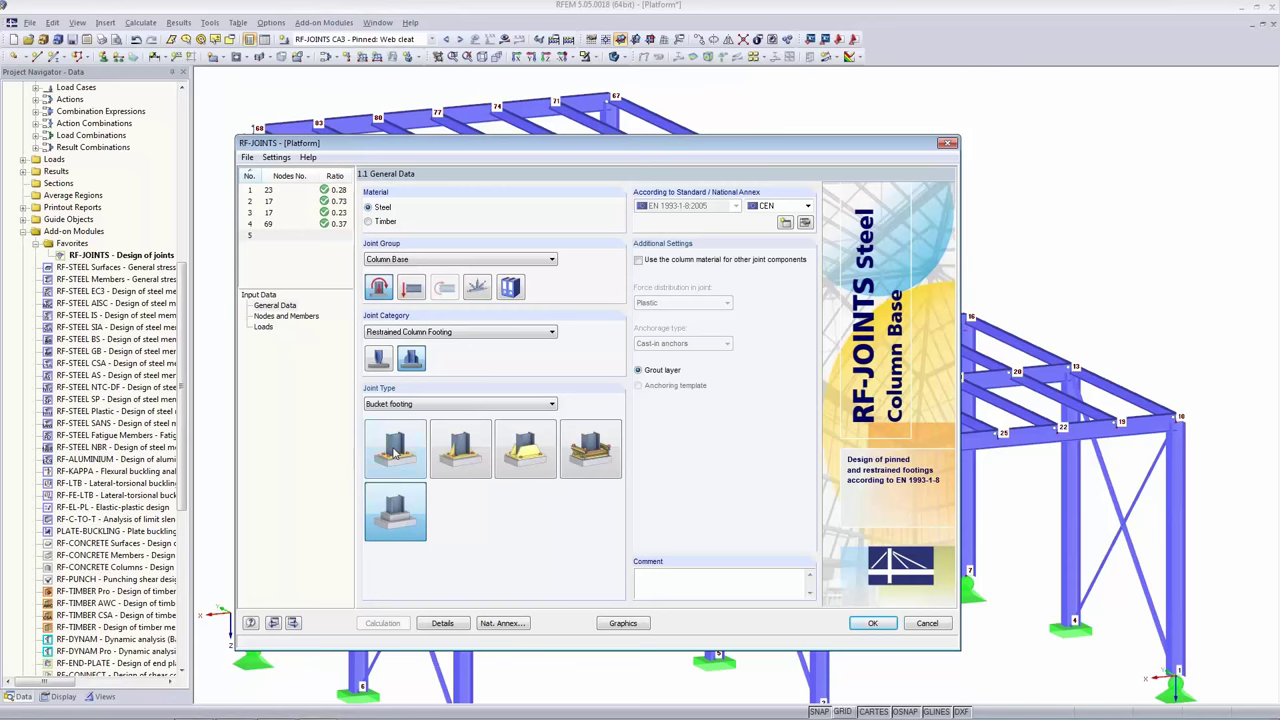
click(395, 452)
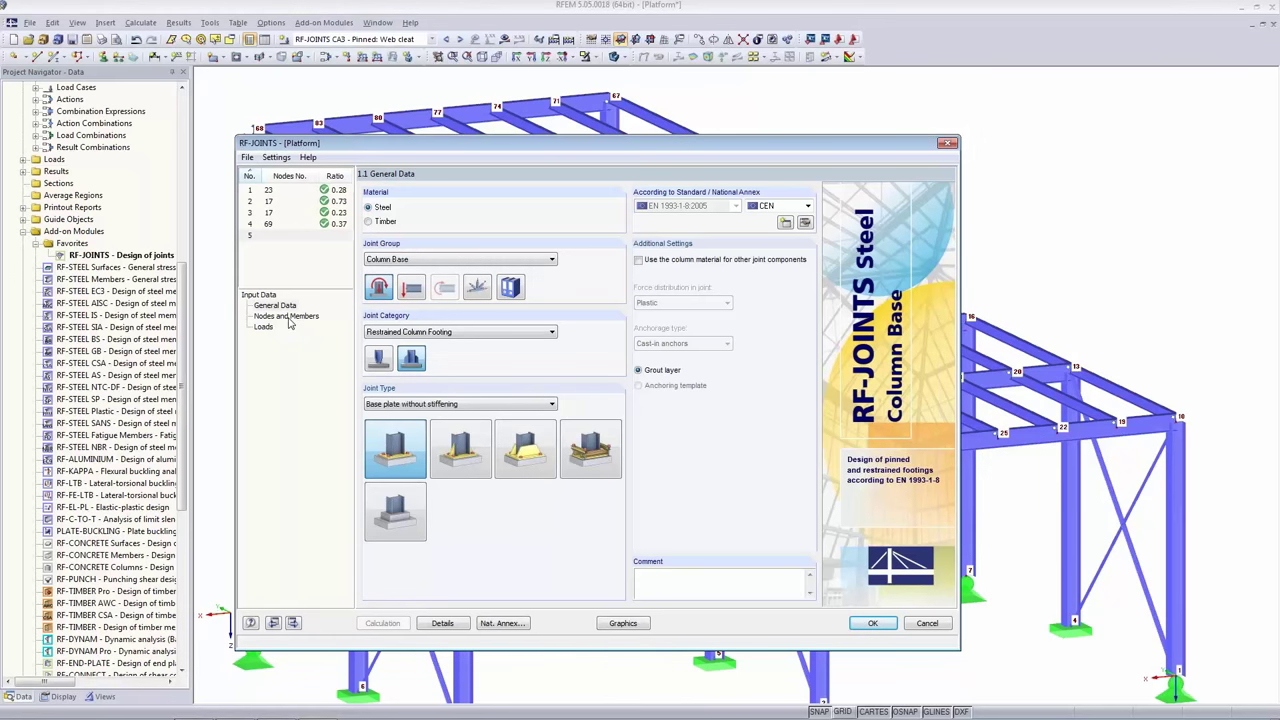
Assign node 4 as the joint location by picking it in the model.
click(287, 317)
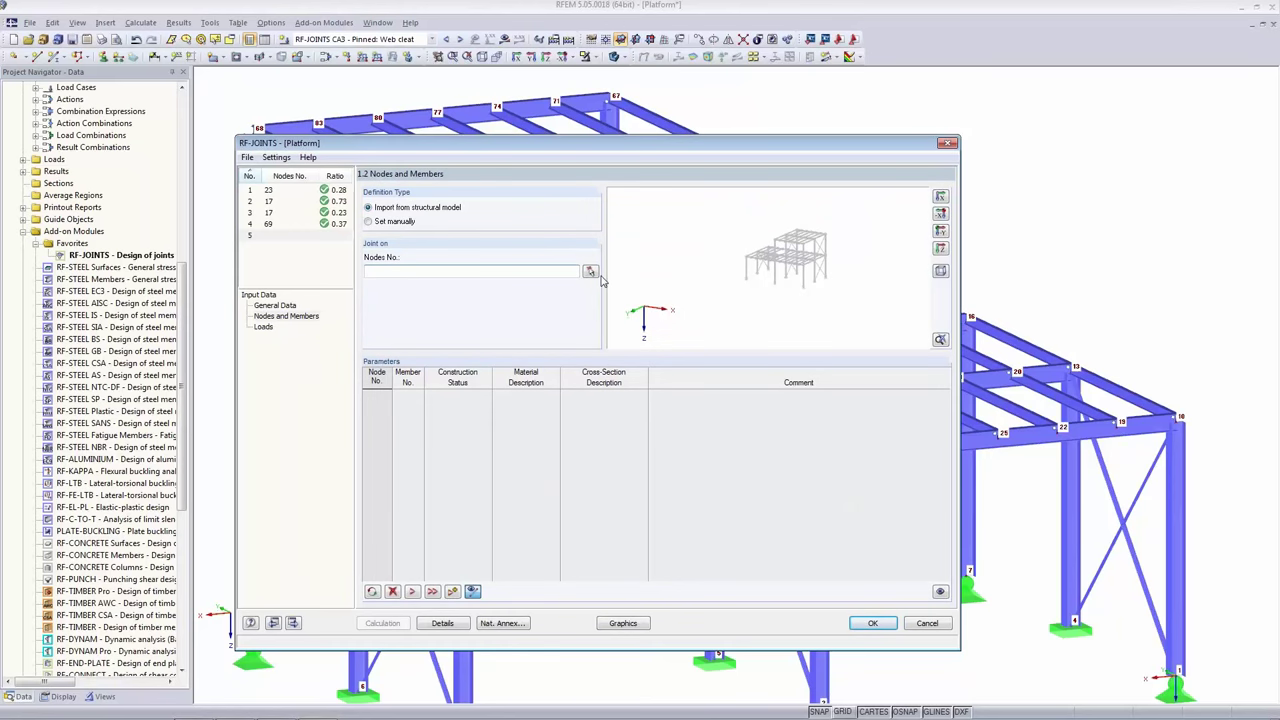
click(591, 274)
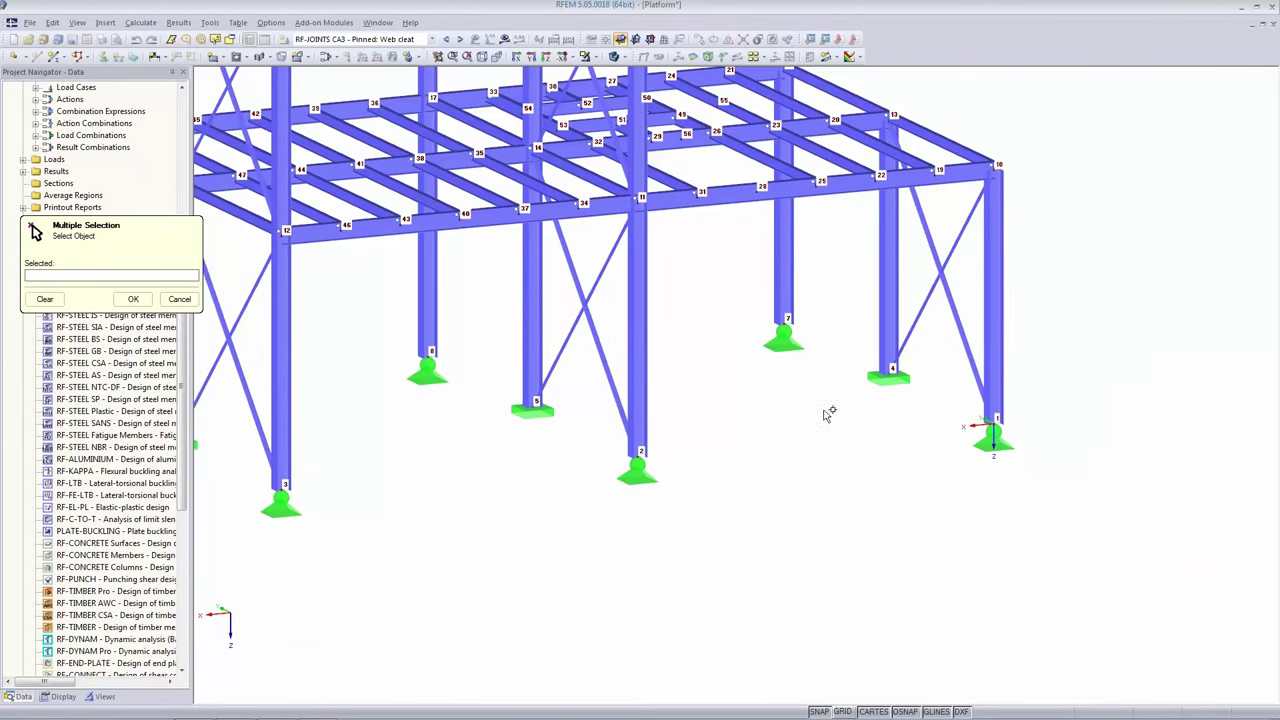
scroll(903, 376, up, 5)
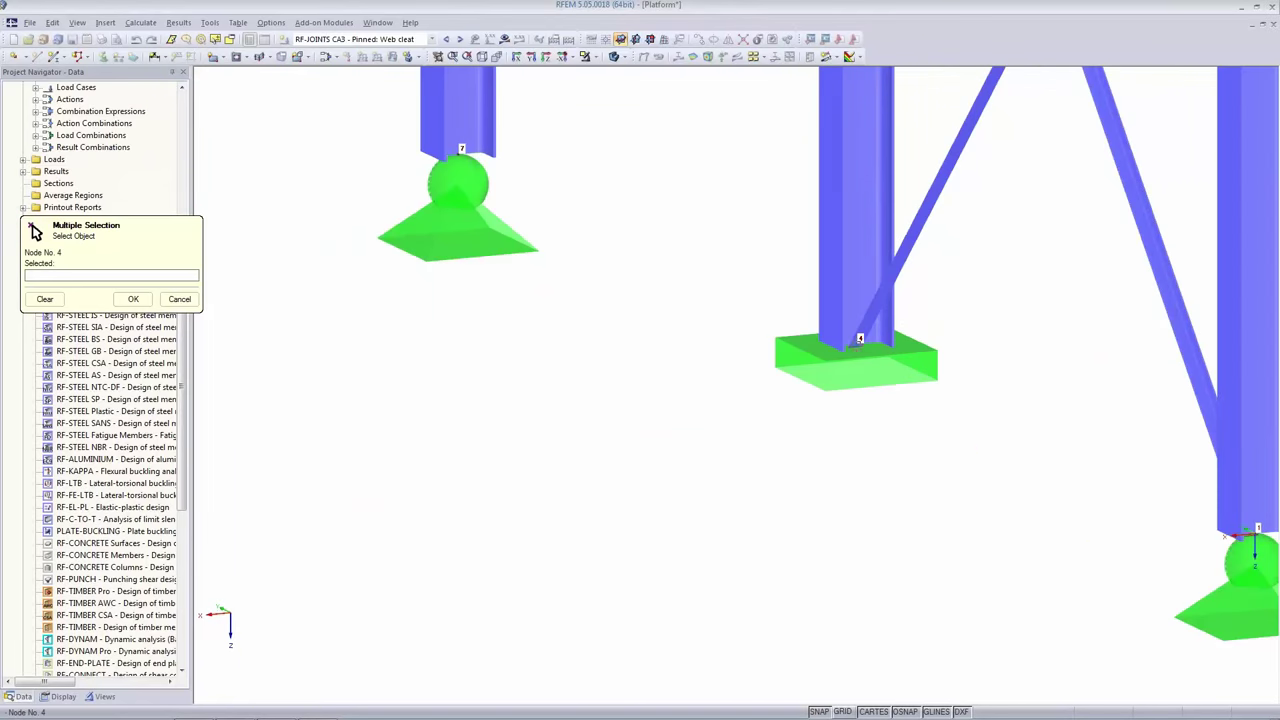
click(125, 300)
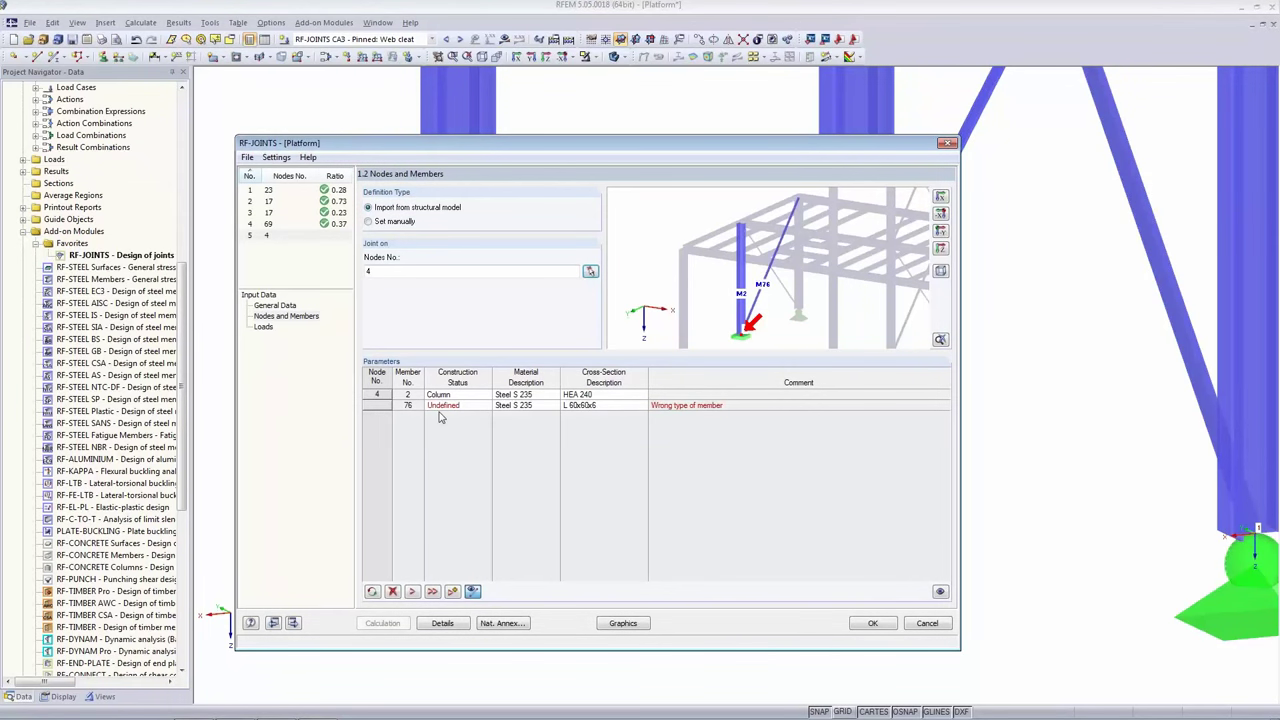
scroll(765, 326, up, 2)
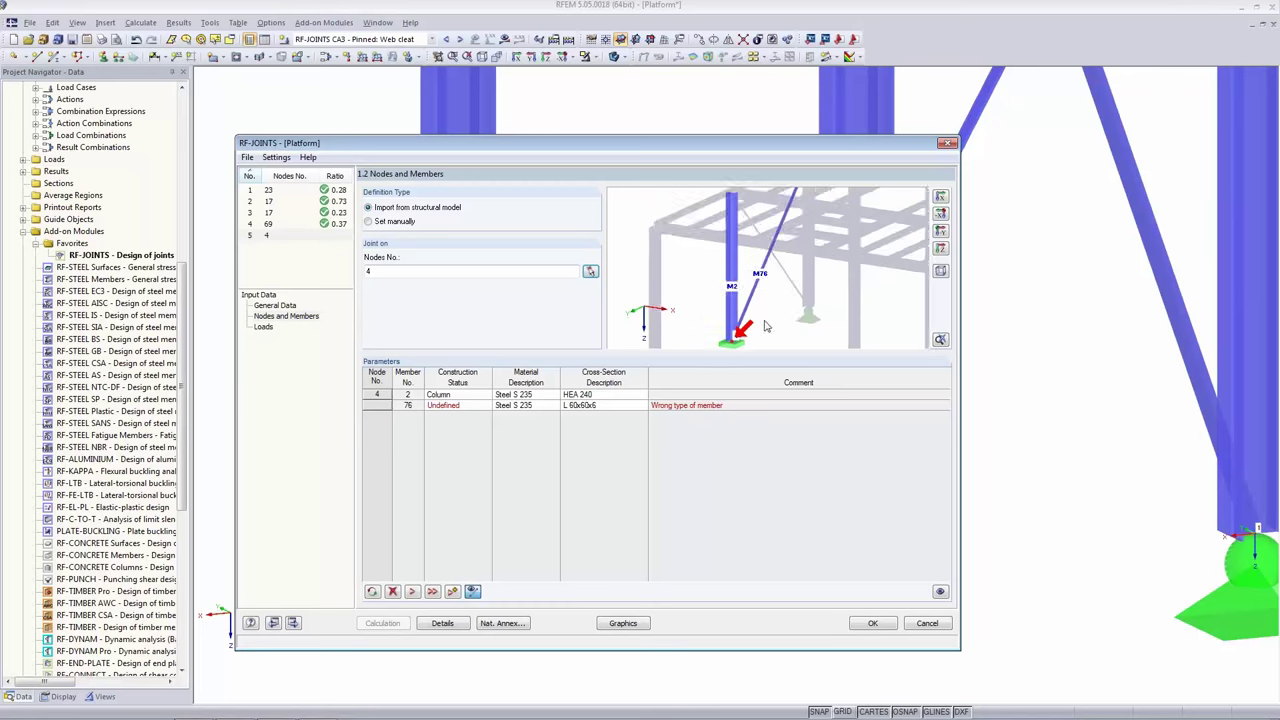
middle_drag(765, 326, 745, 305)
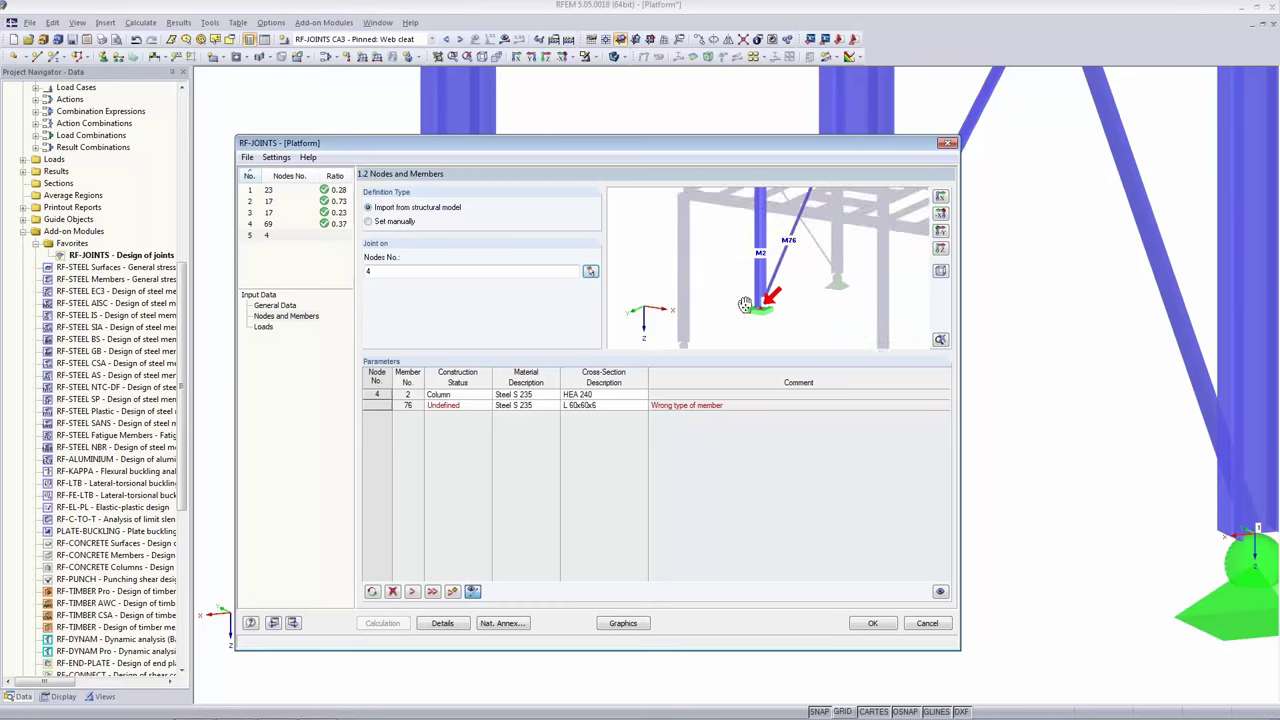
scroll(745, 305, up, 3)
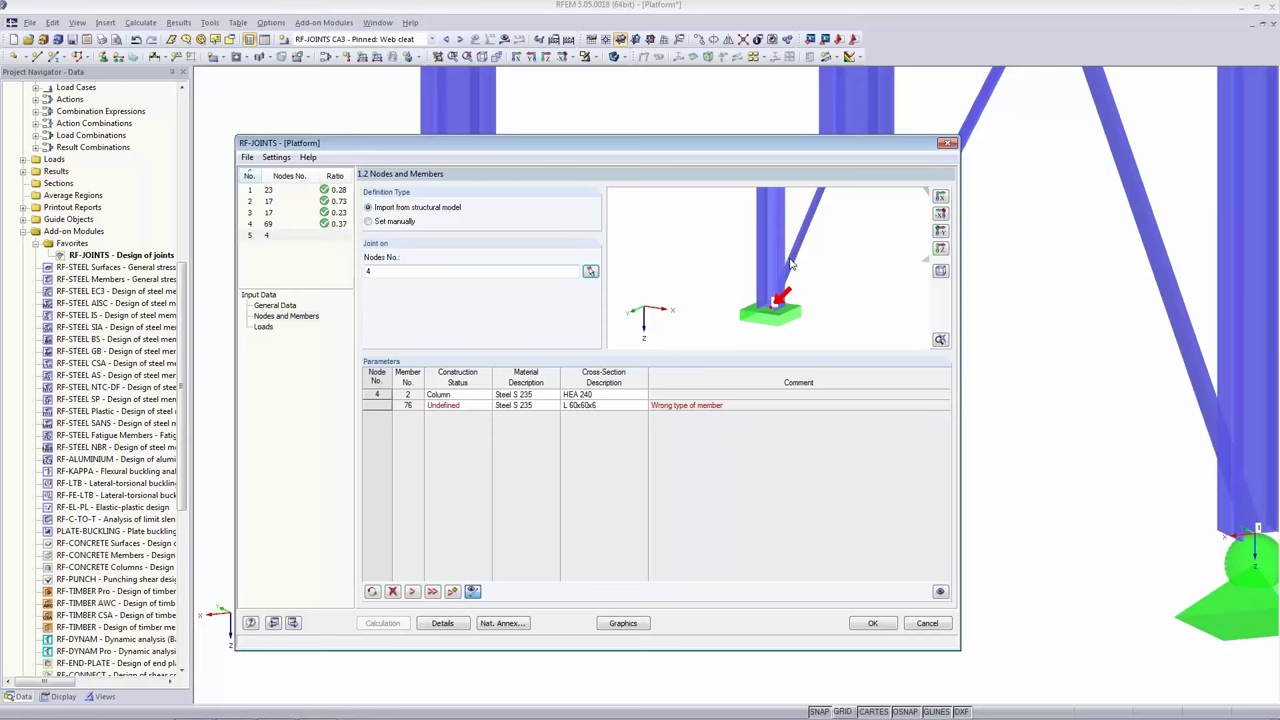
Exclude diagonal member 76 from the joint, leaving column member 2 (HEA 240, S 235).
click(466, 407)
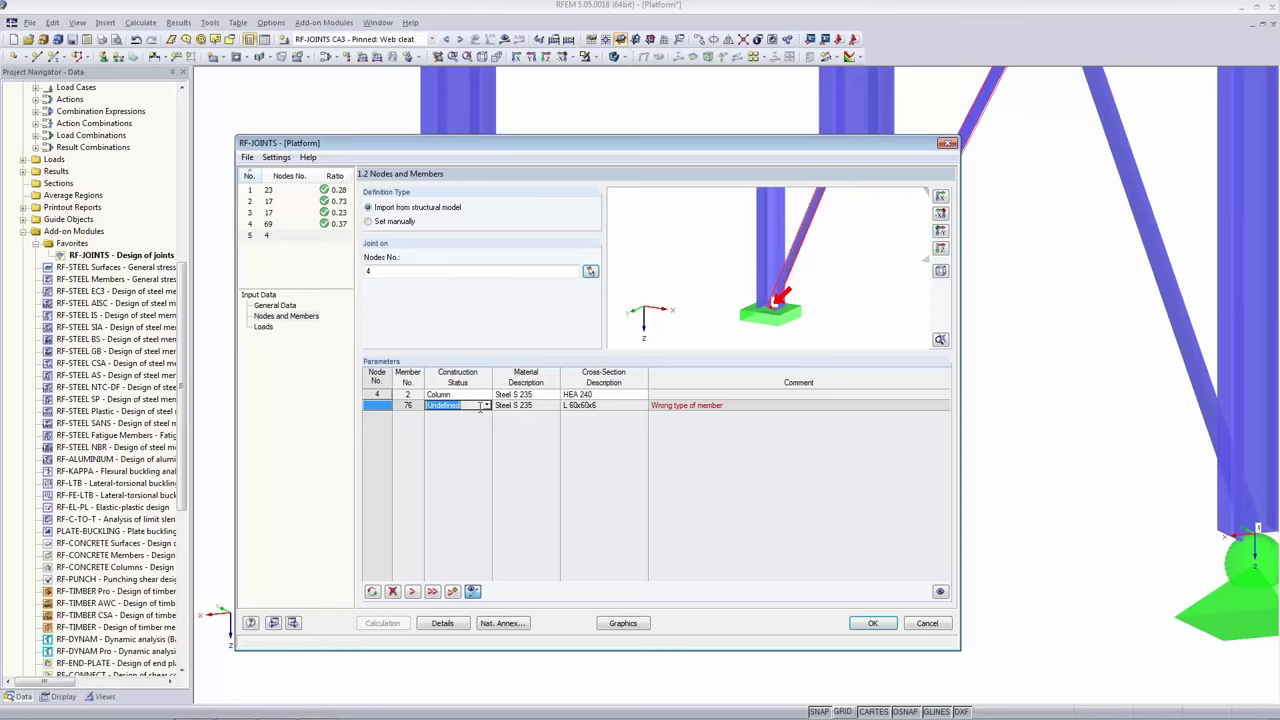
click(485, 405)
click(478, 430)
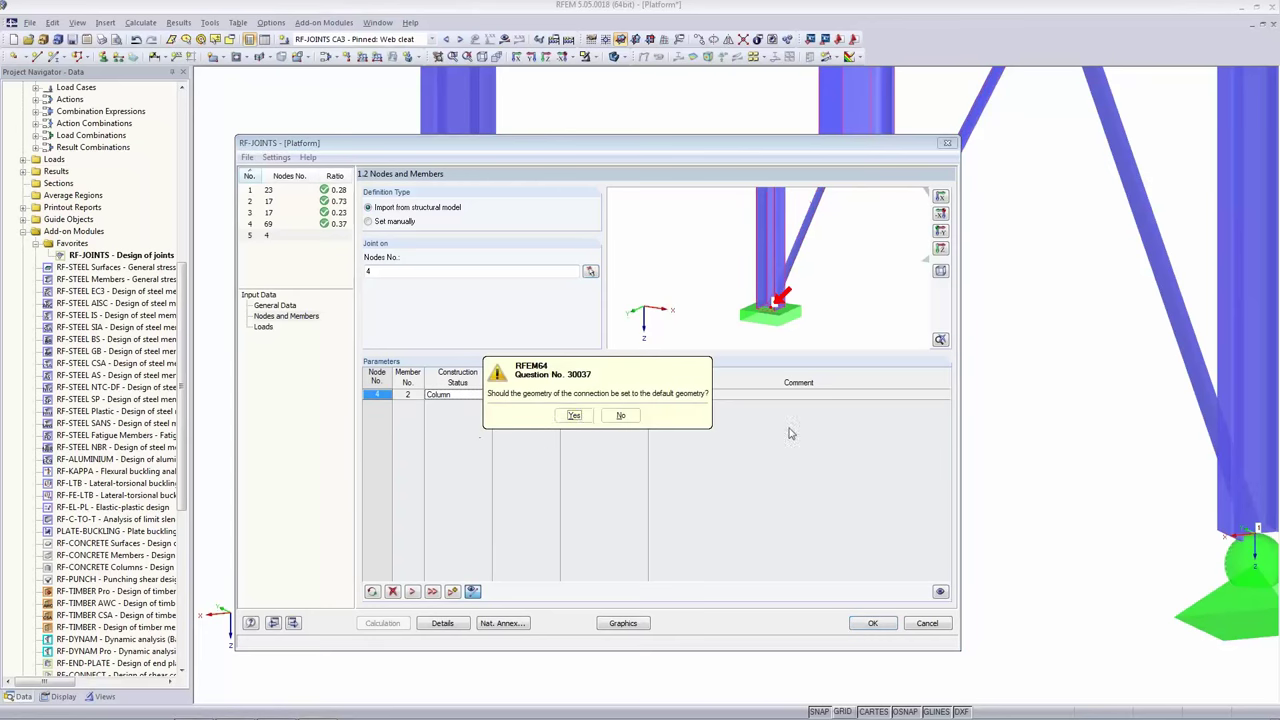
click(583, 420)
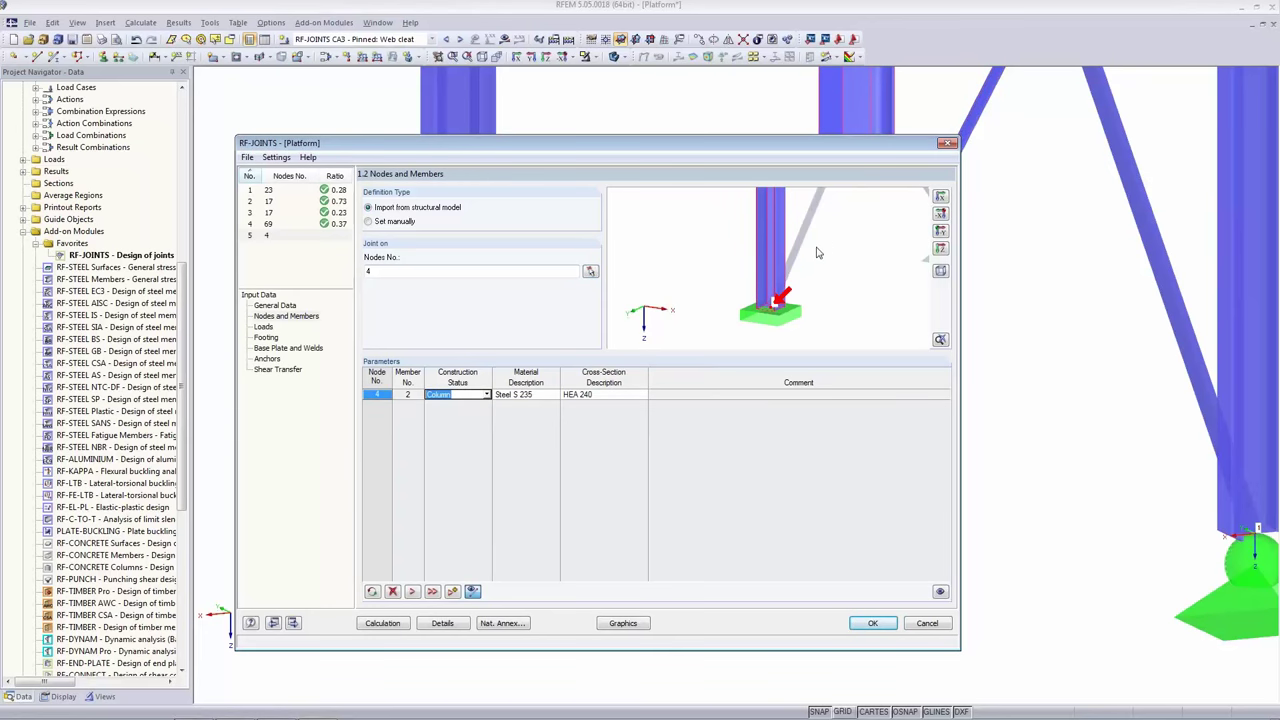
key(Tab)
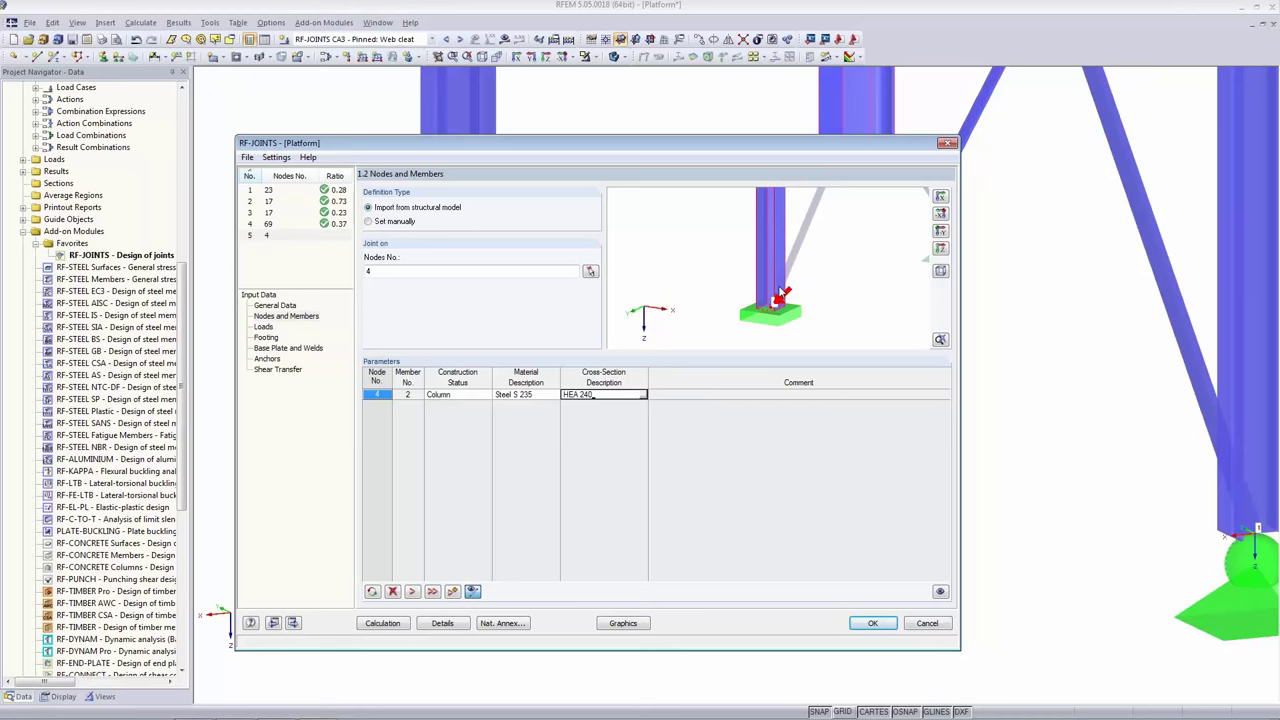
click(265, 327)
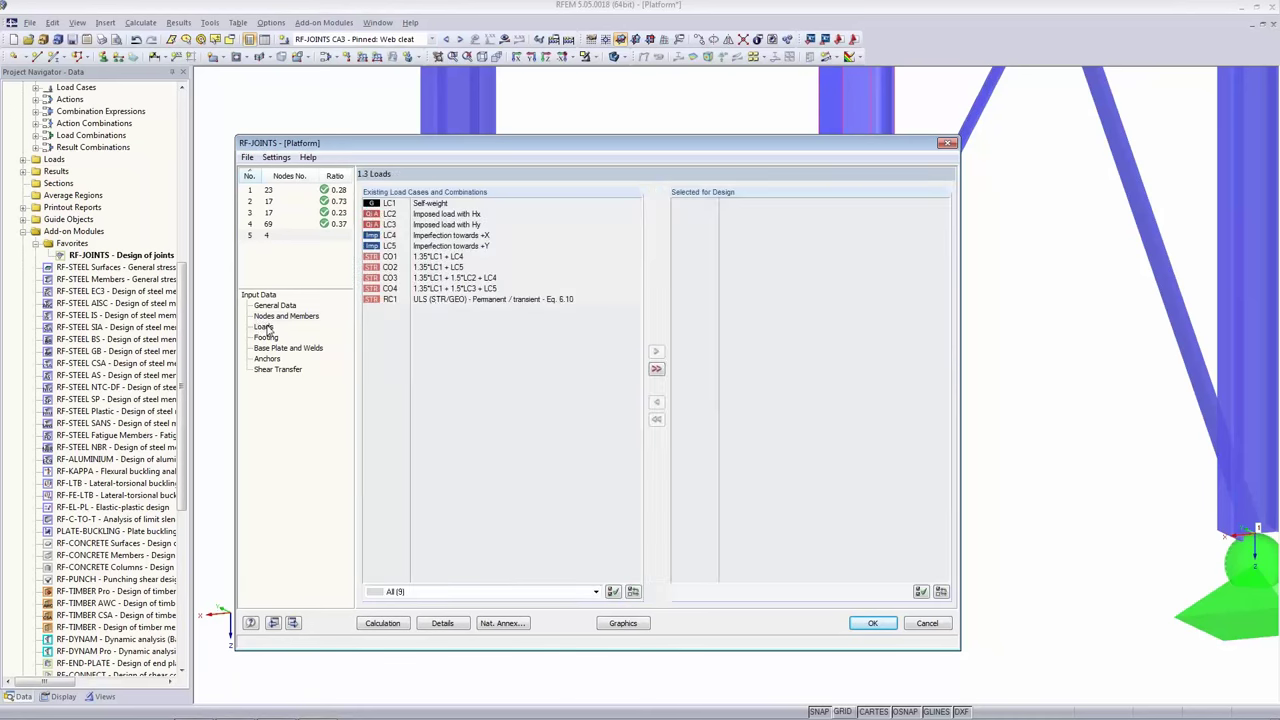
Add combination RC1 (ULS STR/GEO, Eq. 6.10) to the loads selected for design.
double_click(435, 302)
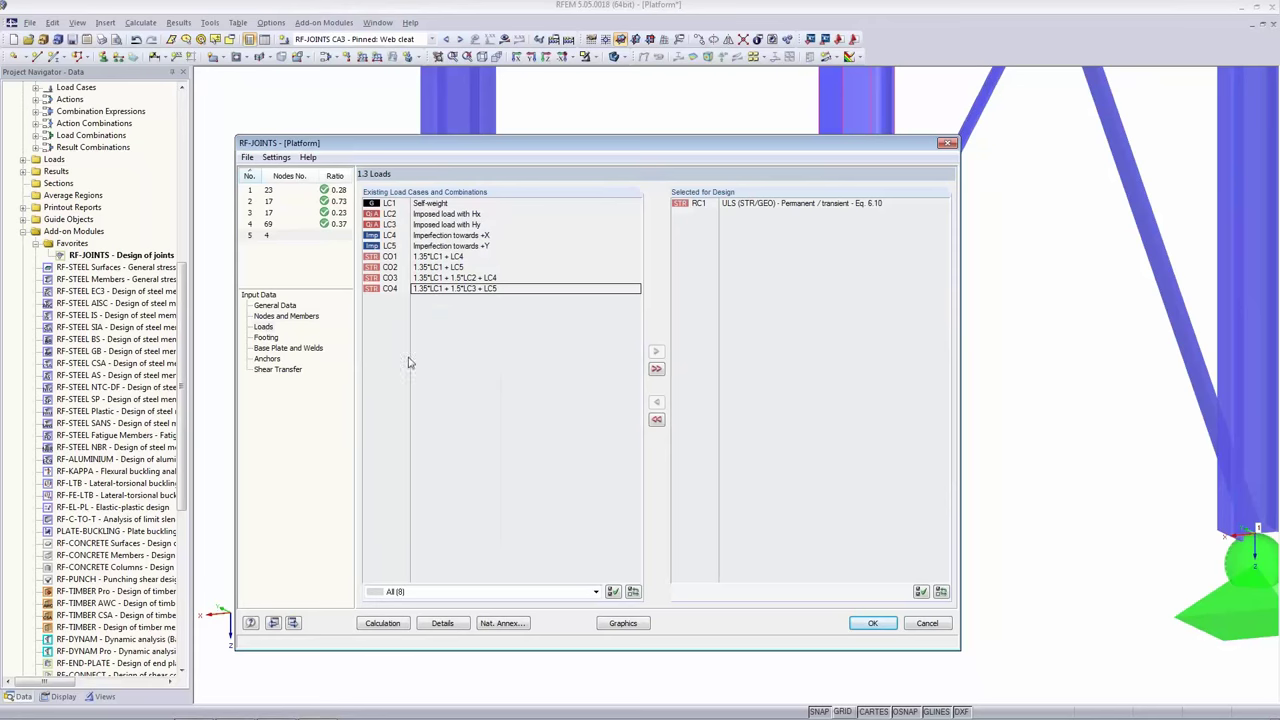
click(266, 338)
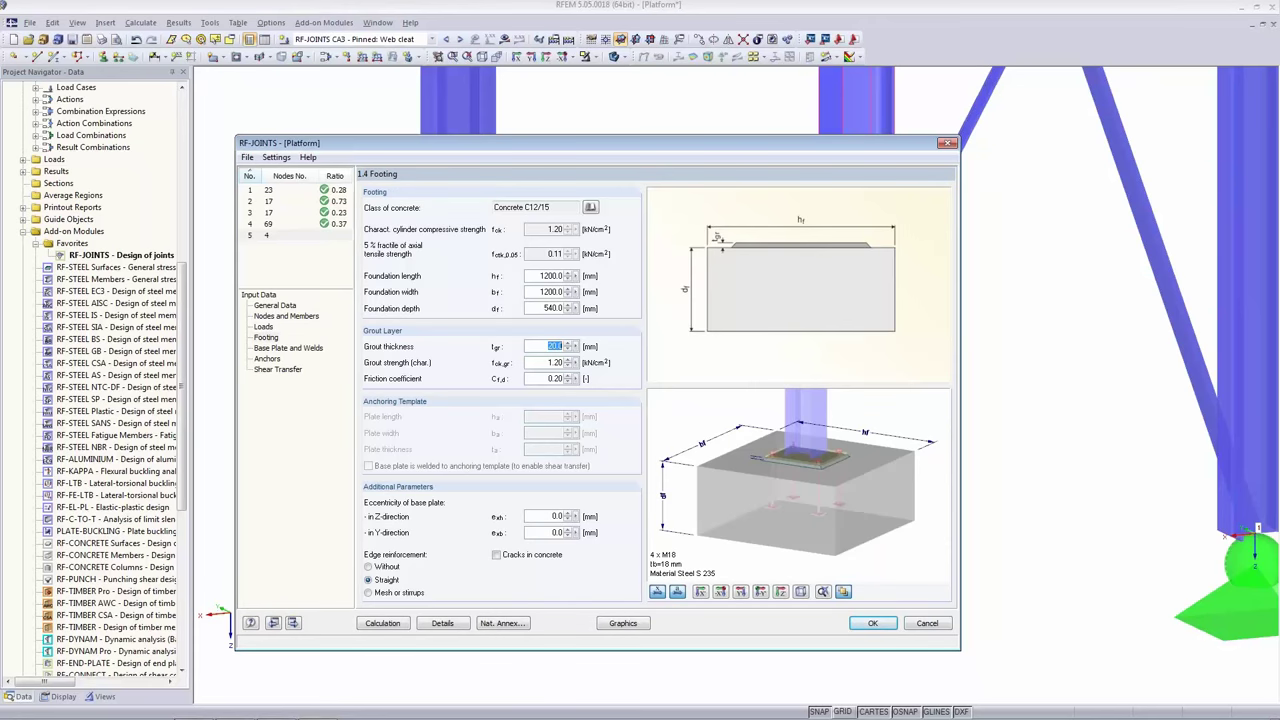
Make the footing Concrete C25/30, 800 mm deep, with 30 mm grout thickness.
click(591, 207)
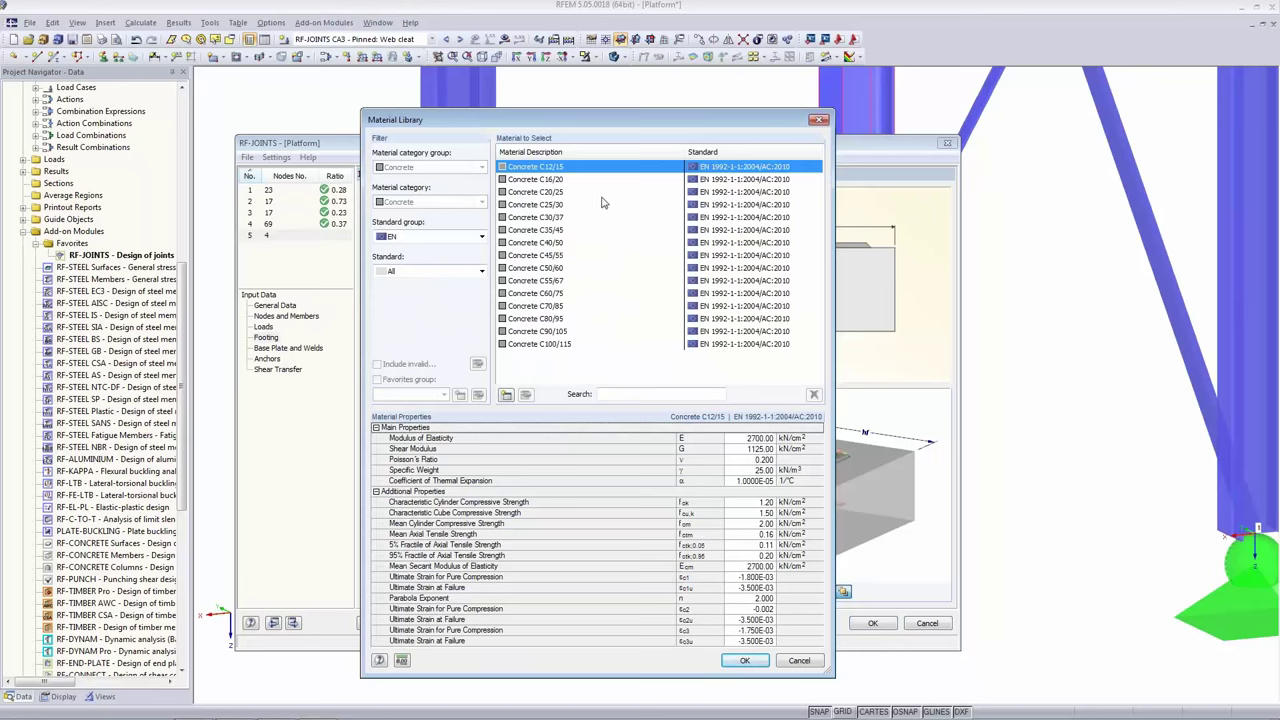
double_click(534, 205)
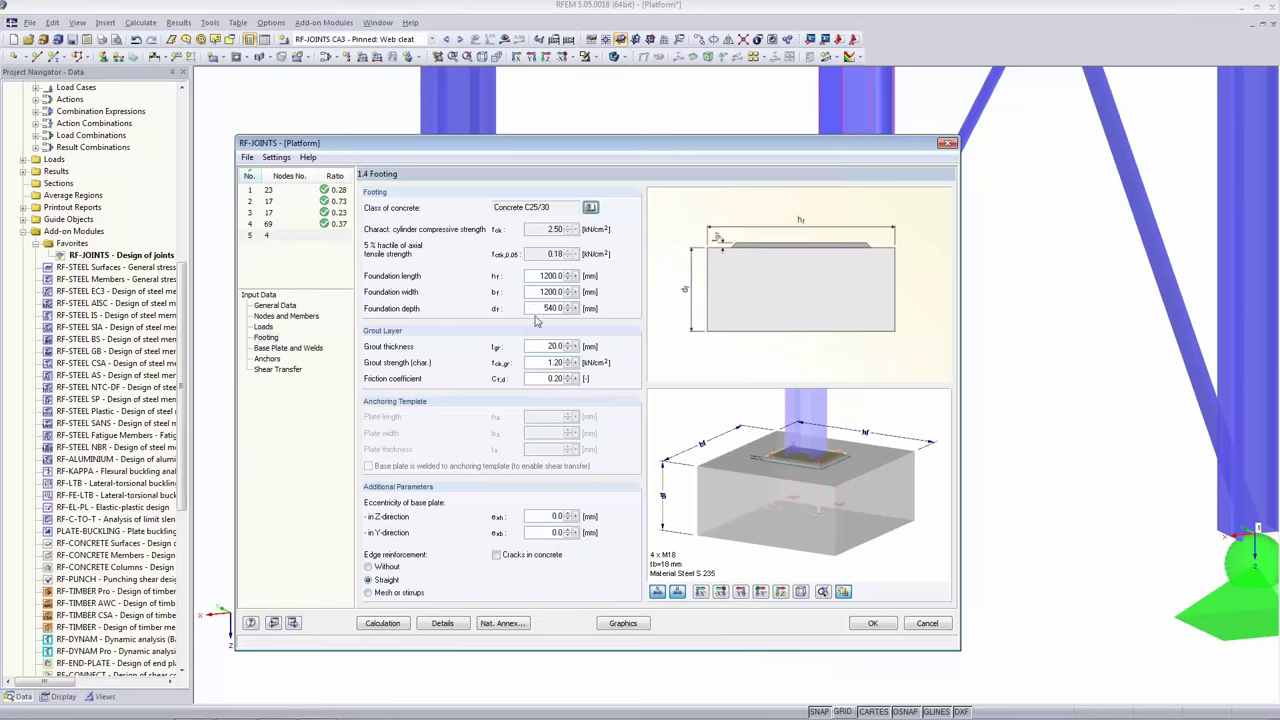
double_click(553, 308)
text(800)
double_click(557, 516)
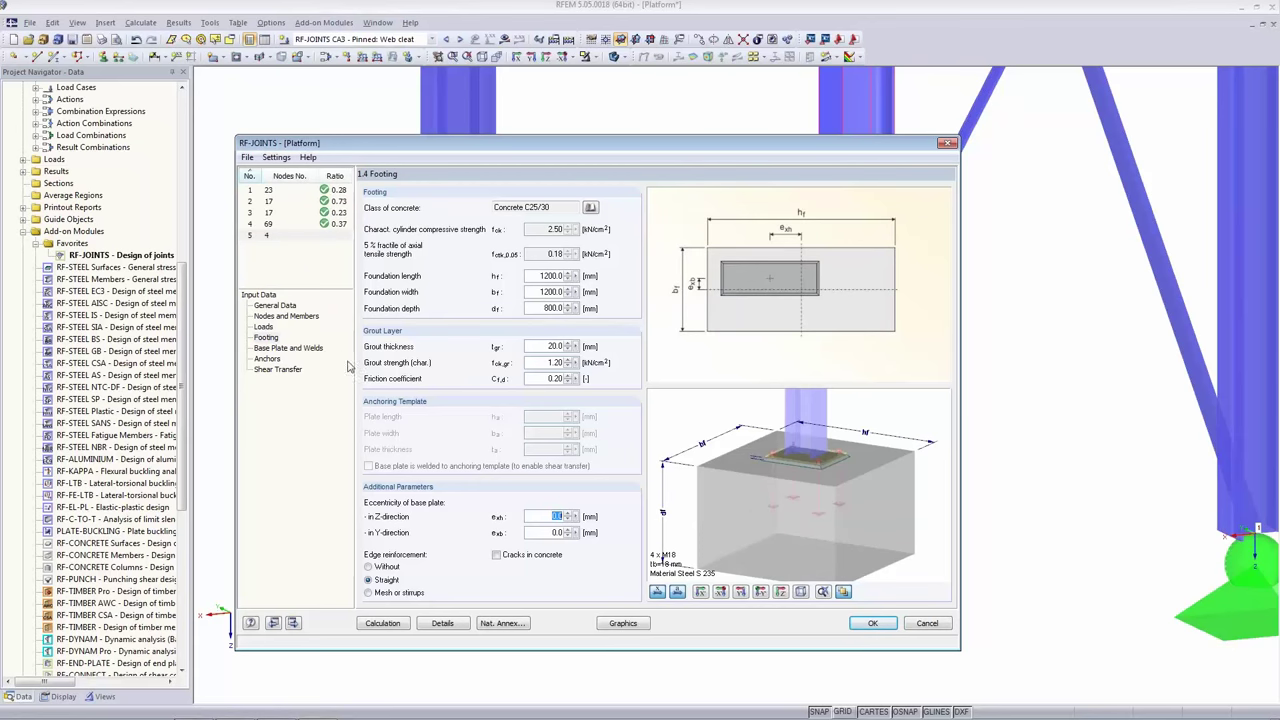
double_click(543, 345)
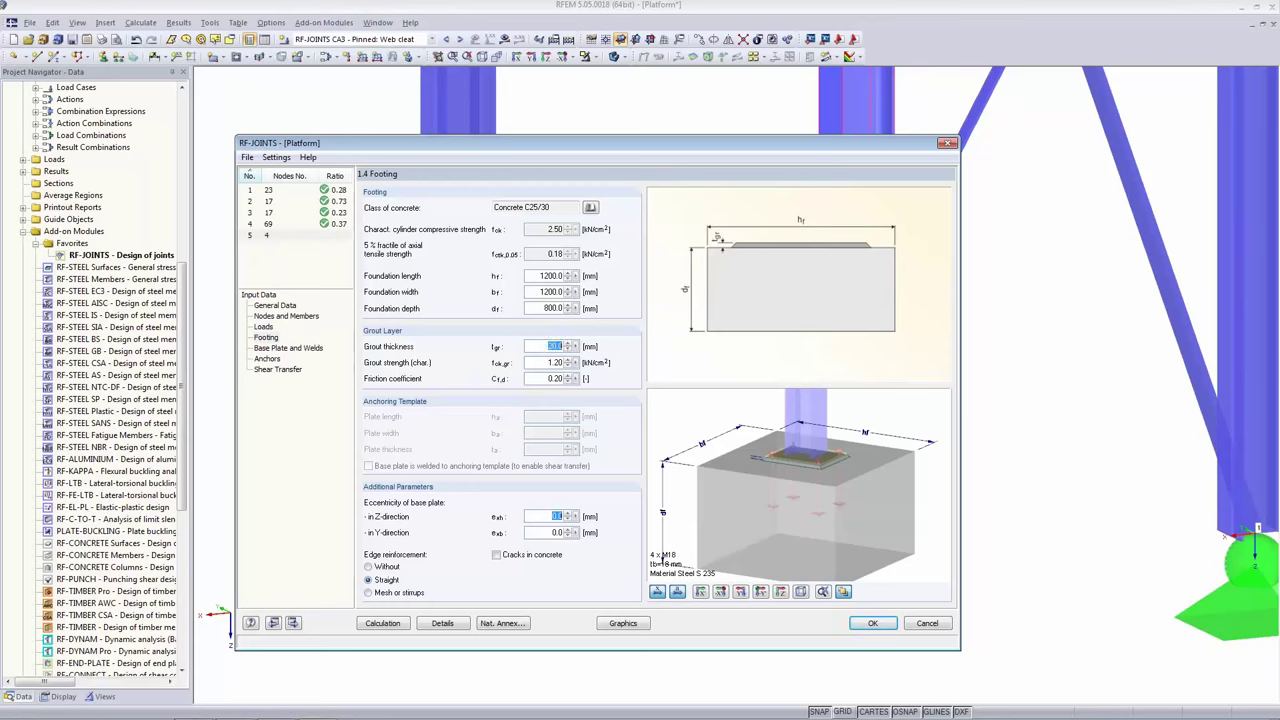
text(30)
key(Tab)
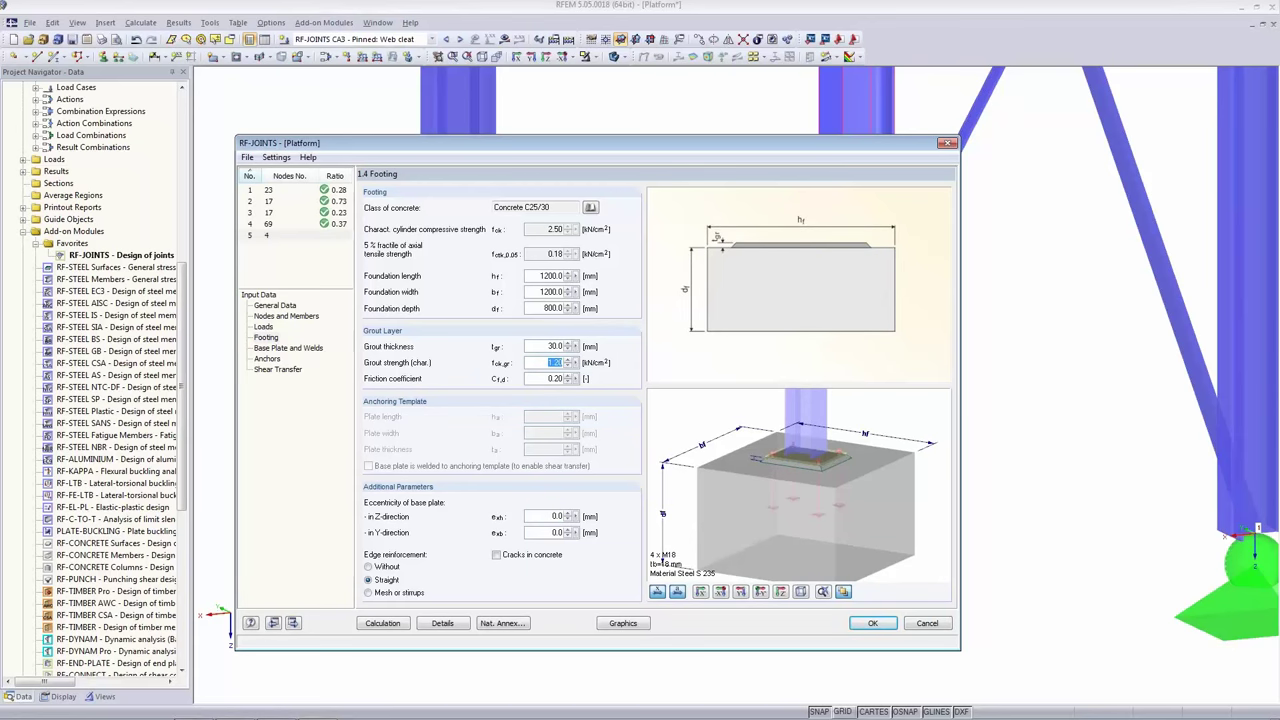
Leave the friction coefficient at 0.20 and assume cracks in the footing concrete.
click(535, 379)
drag(544, 379, 566, 380)
click(541, 379)
click(496, 557)
click(496, 556)
click(283, 348)
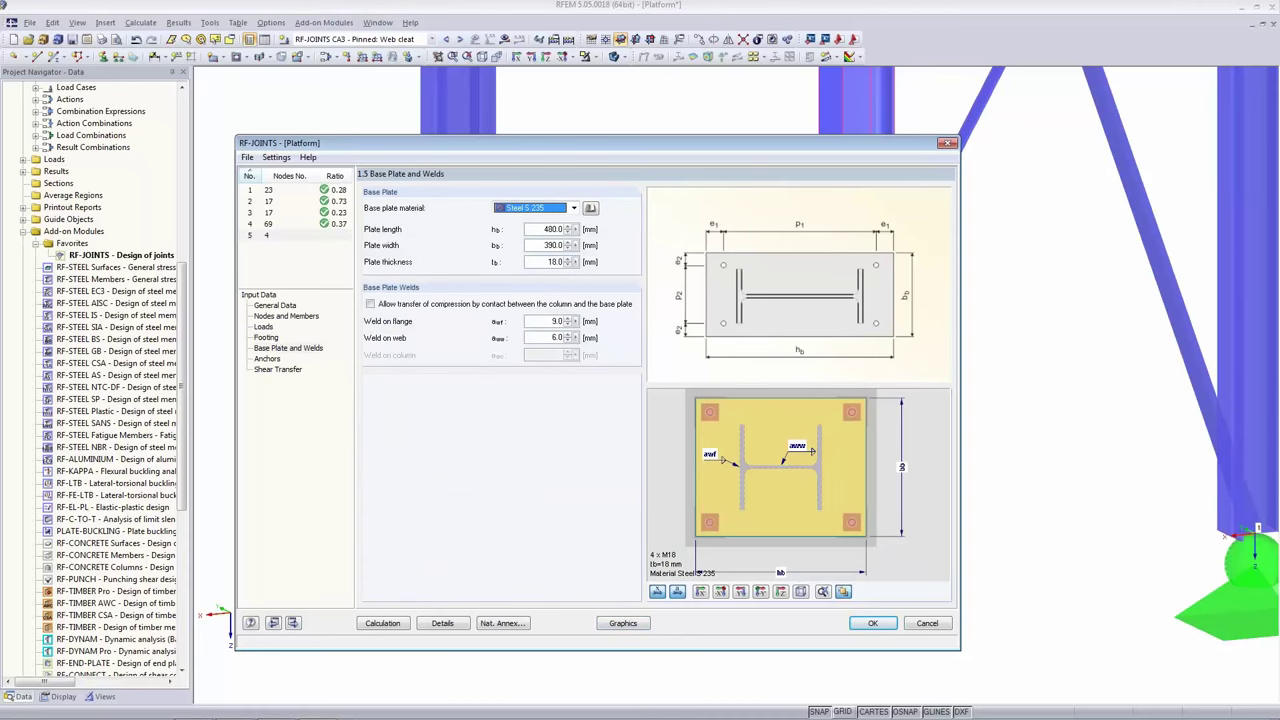
Set base plate width 300 mm, thickness 20 mm, flange weld 6 mm and web weld 4 mm.
click(538, 228)
key(shift+End)
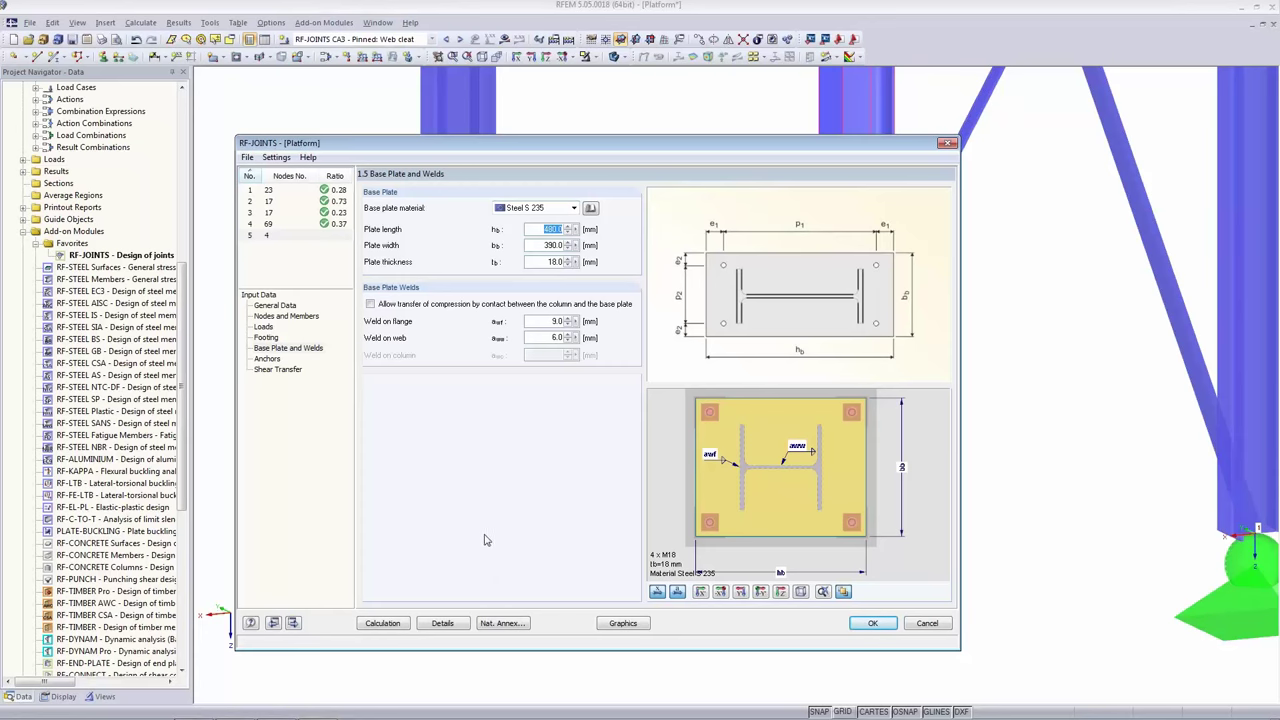
click(540, 245)
key(Tab)
text(20)
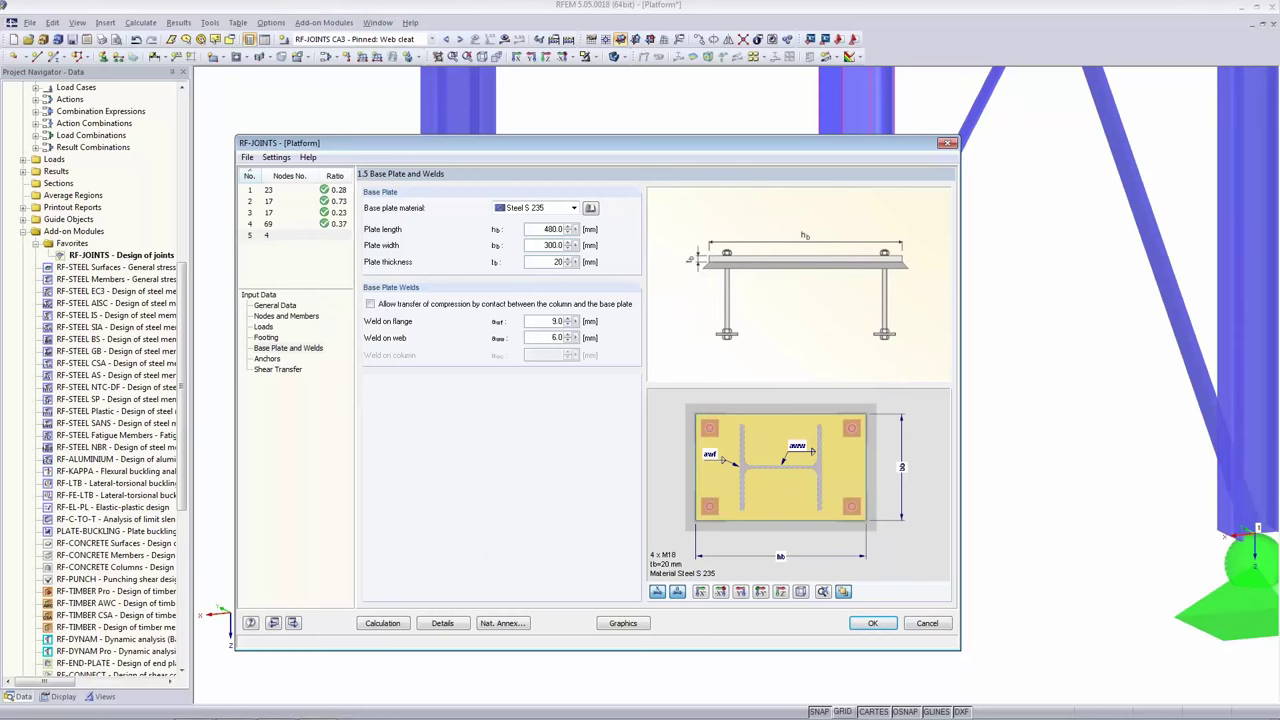
key(Tab)
text(6)
key(Tab)
text(4.0)
Use M20 anchors with an anchor length of 400 mm.
click(264, 360)
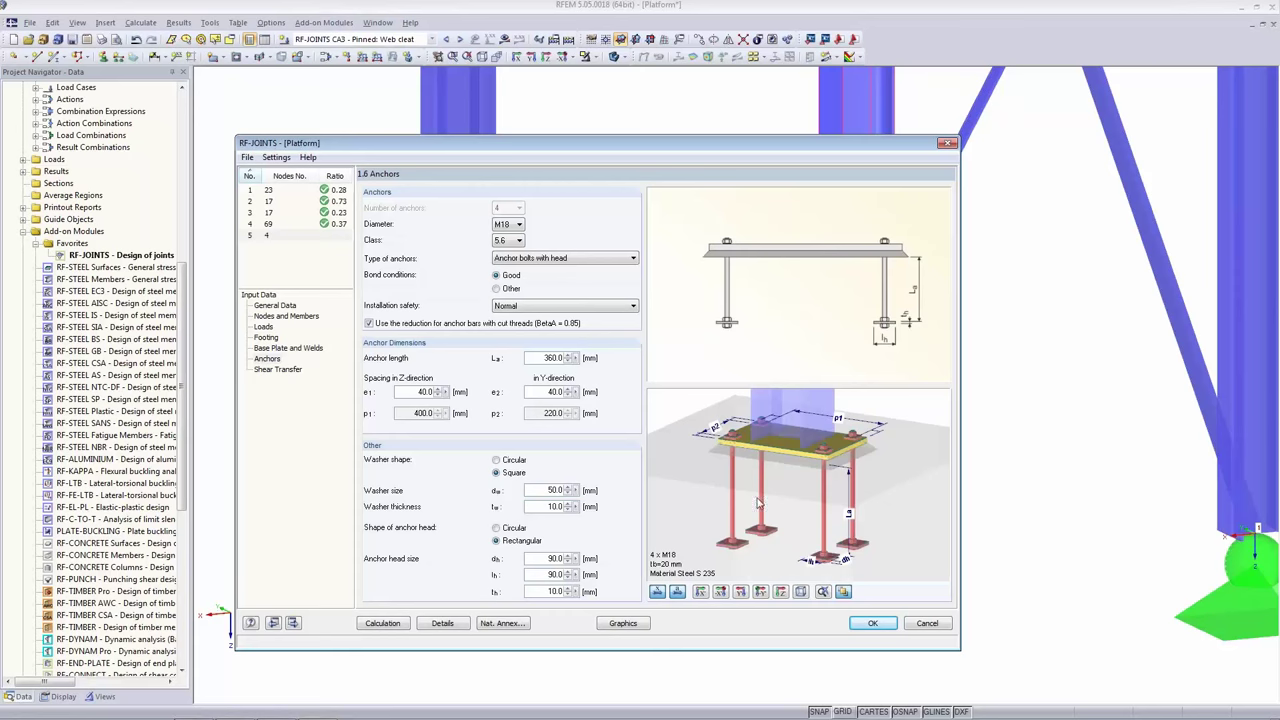
click(519, 225)
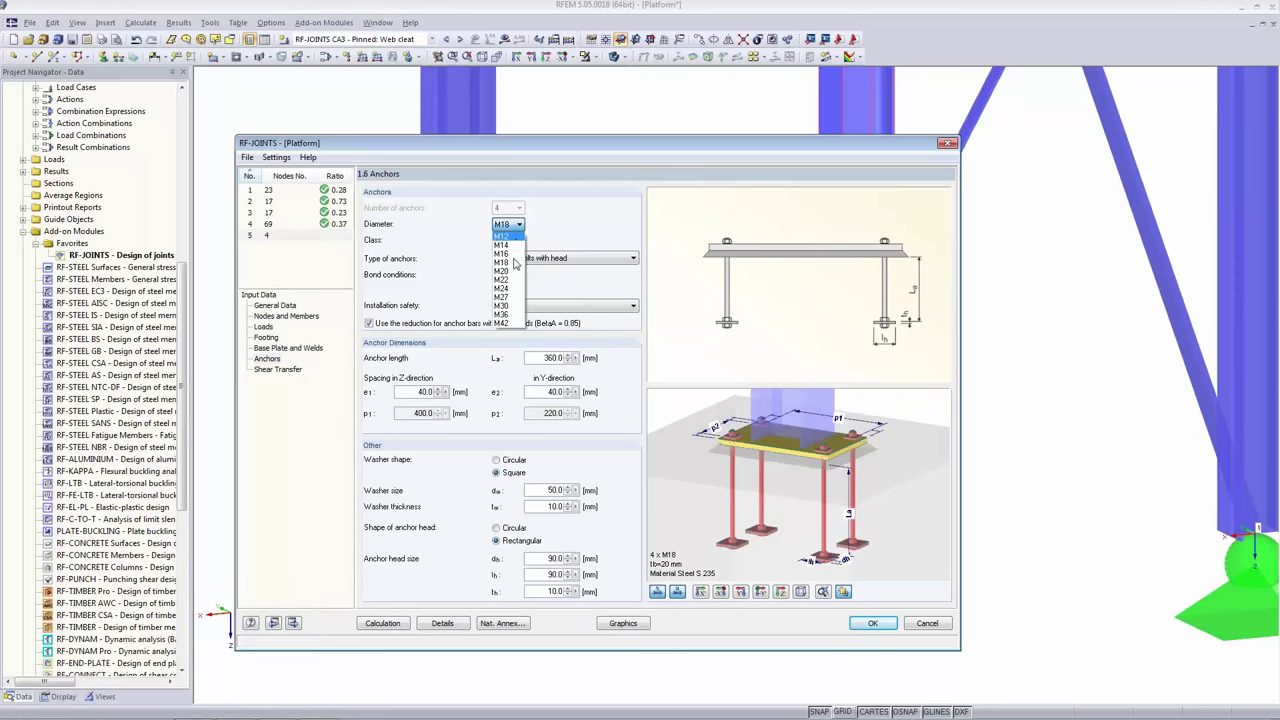
click(513, 271)
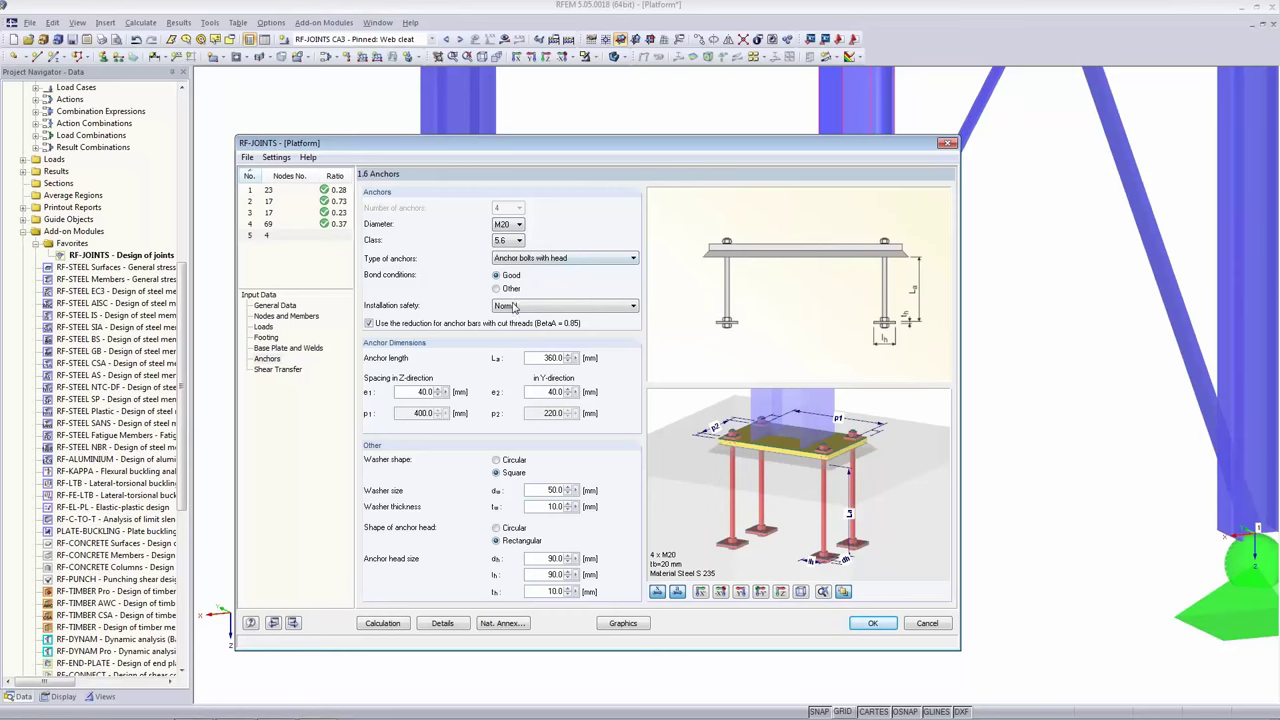
double_click(550, 358)
text(400.0)
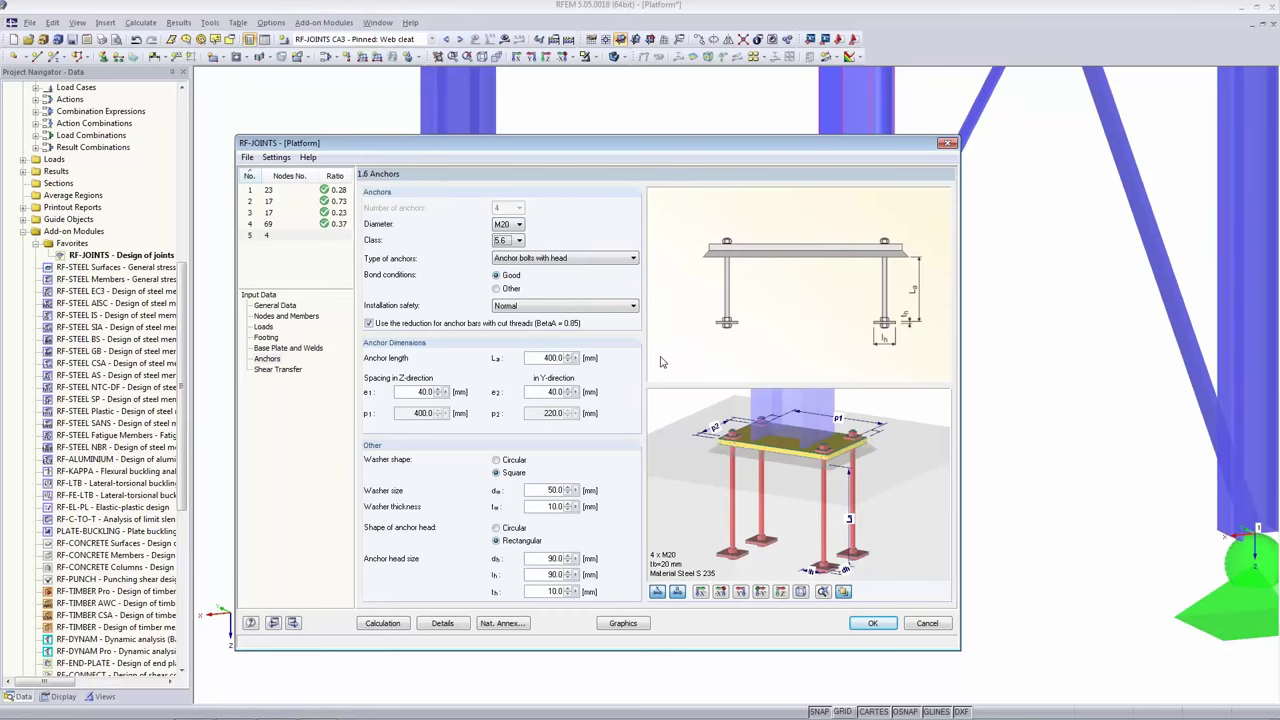
Set anchor spacings e1 50, p1 380, e2 50, p2 200 mm and an 80 mm washer size.
double_click(422, 391)
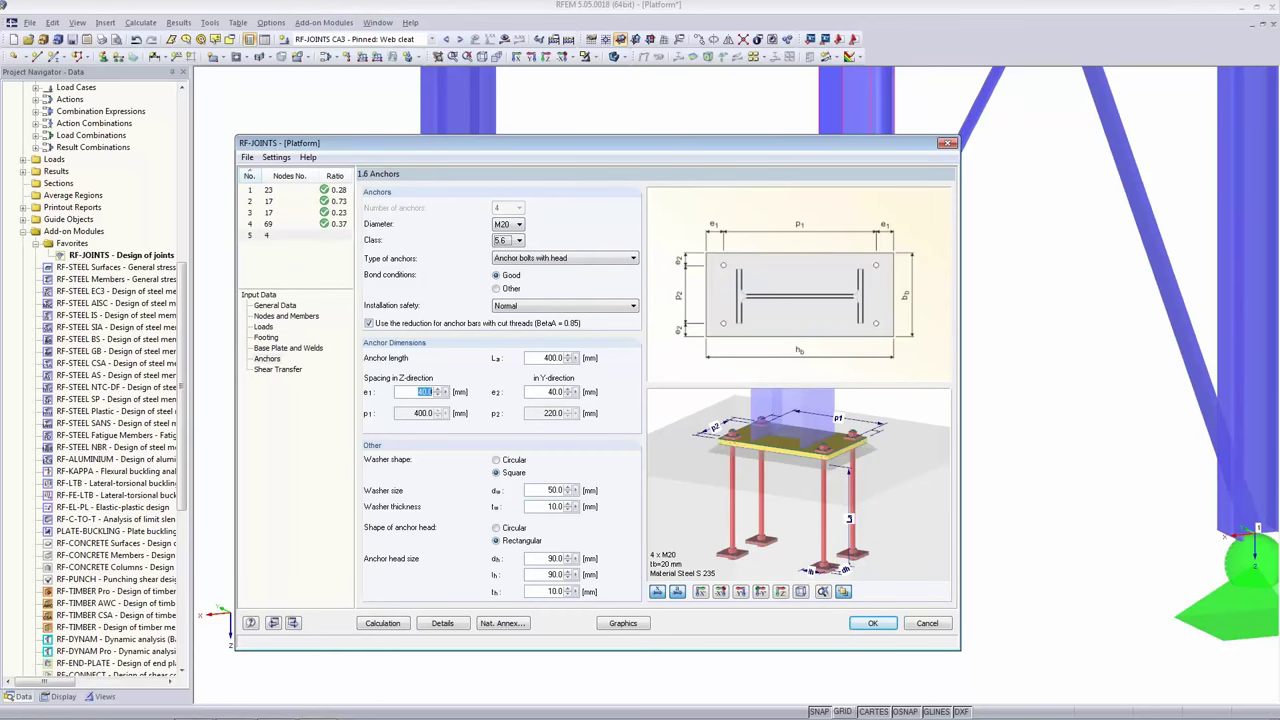
text(50.0)
key(Tab)
key(Tab)
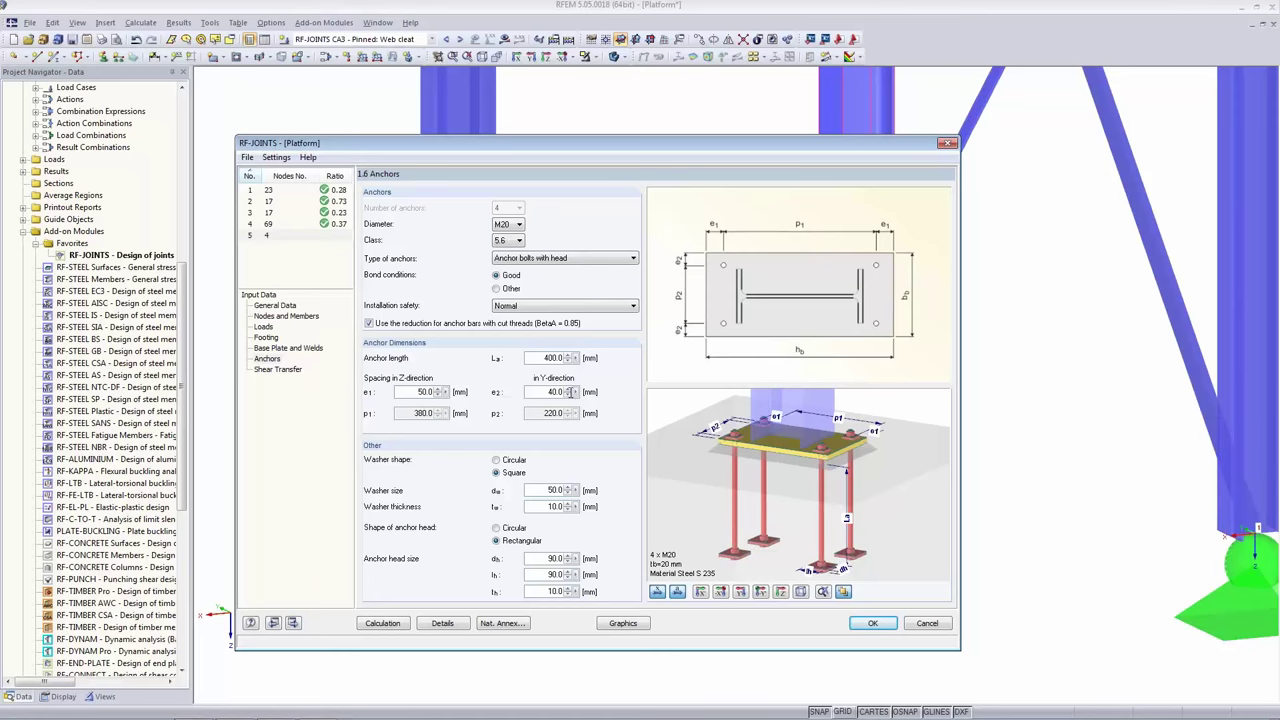
text(50)
key(Tab)
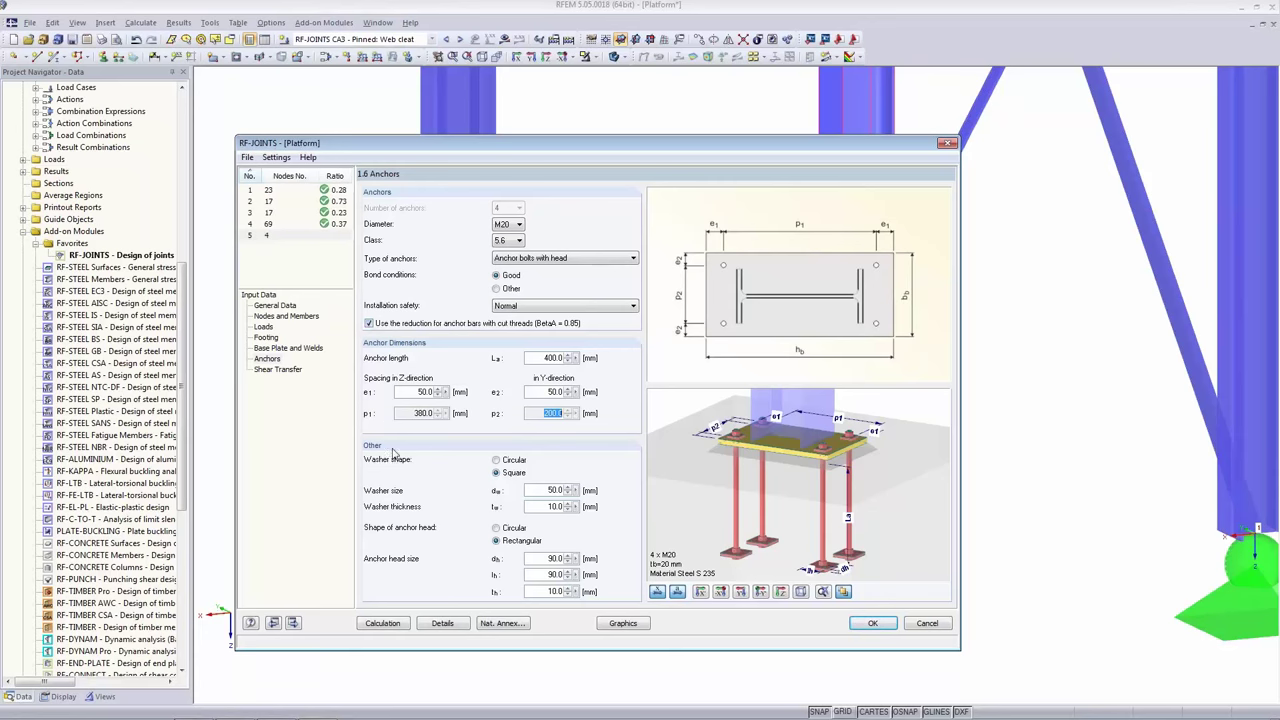
click(556, 490)
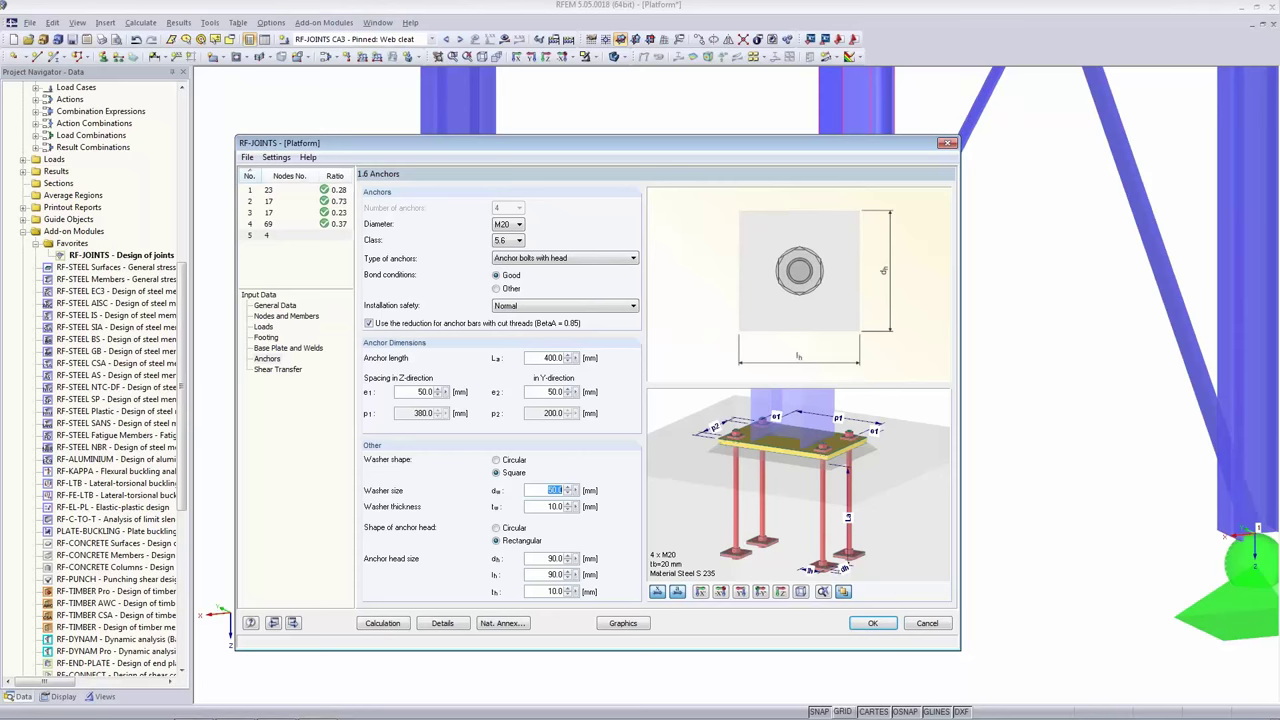
key(Tab)
click(275, 370)
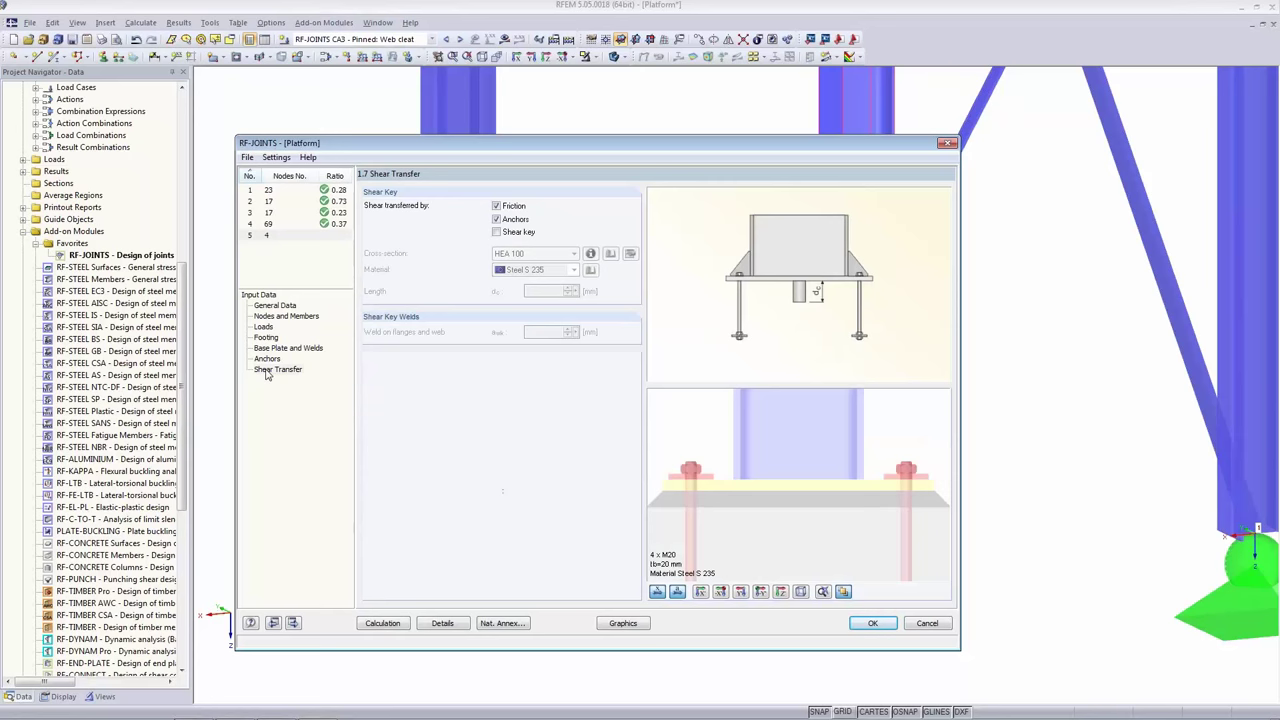
Replace friction shear transfer with an HEA 140 shear key, 130 mm long.
click(497, 207)
click(266, 338)
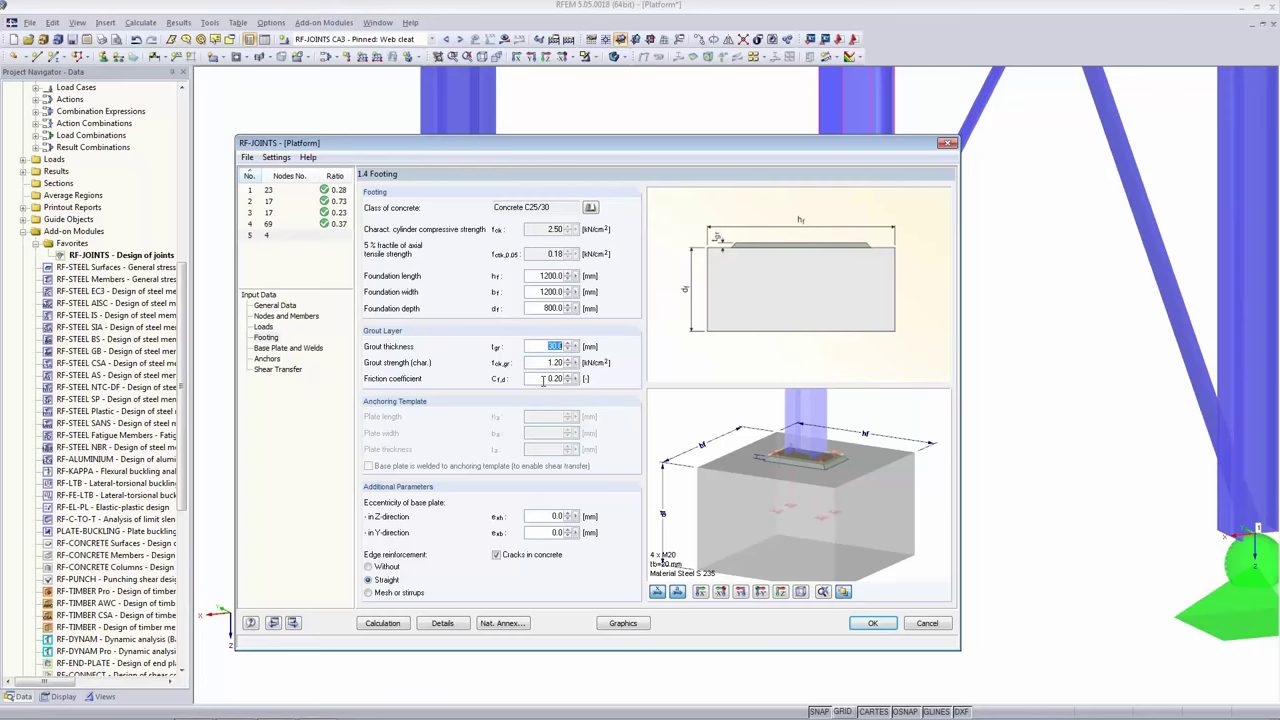
click(277, 369)
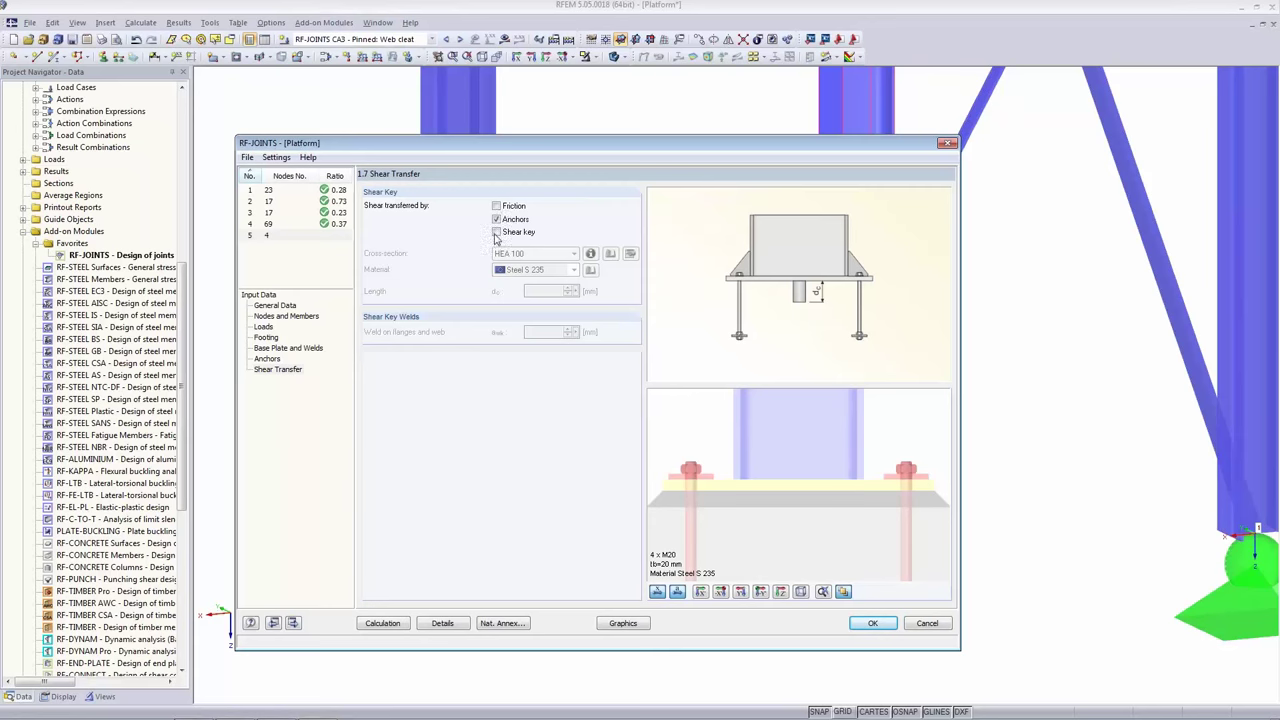
click(496, 232)
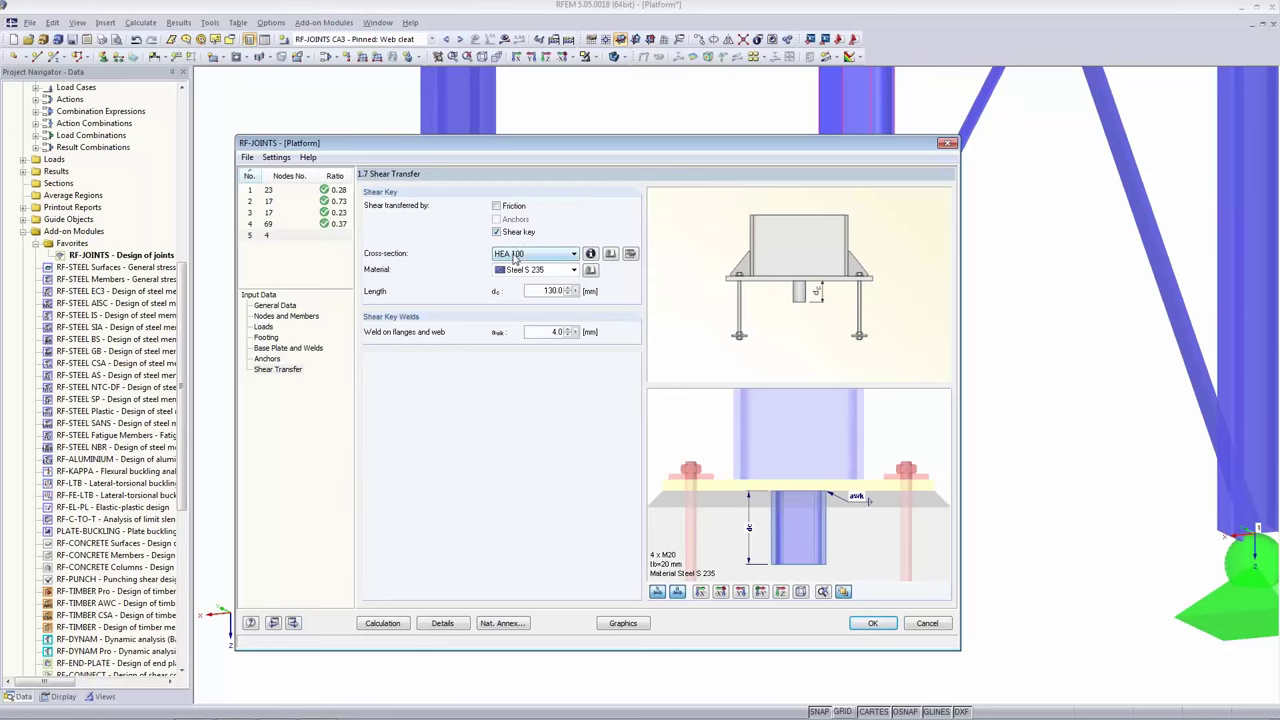
click(630, 255)
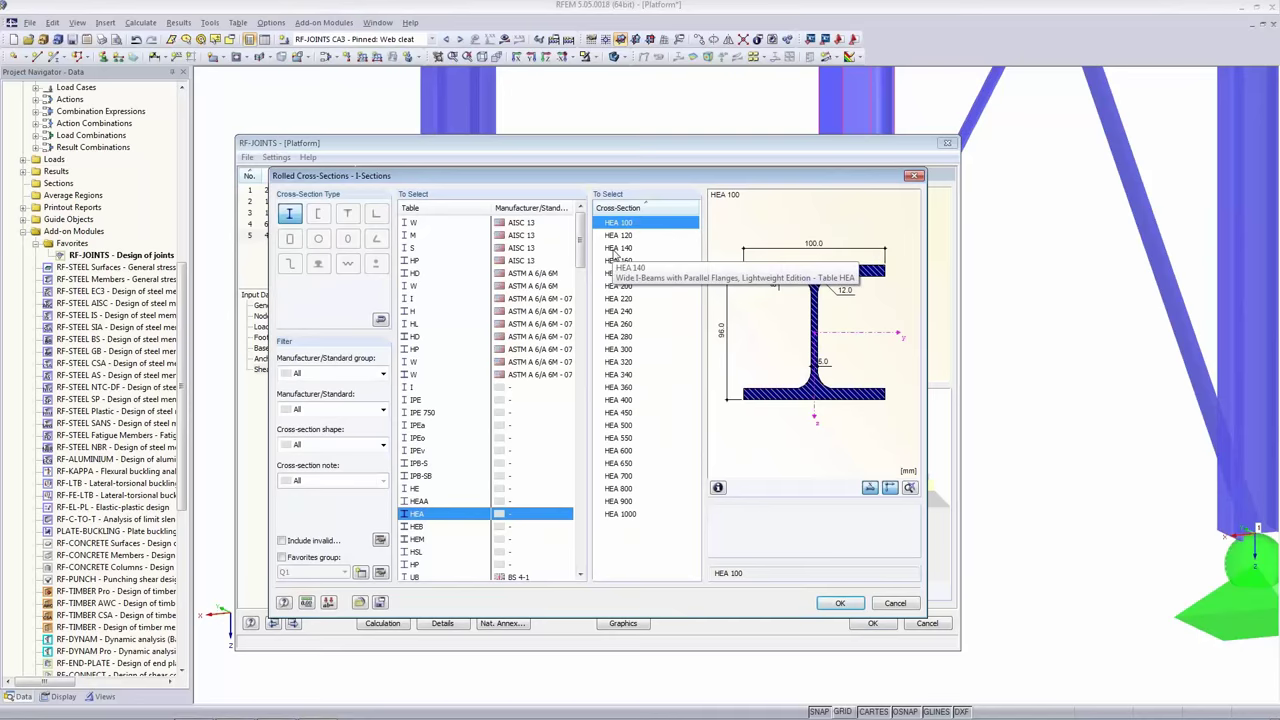
click(616, 249)
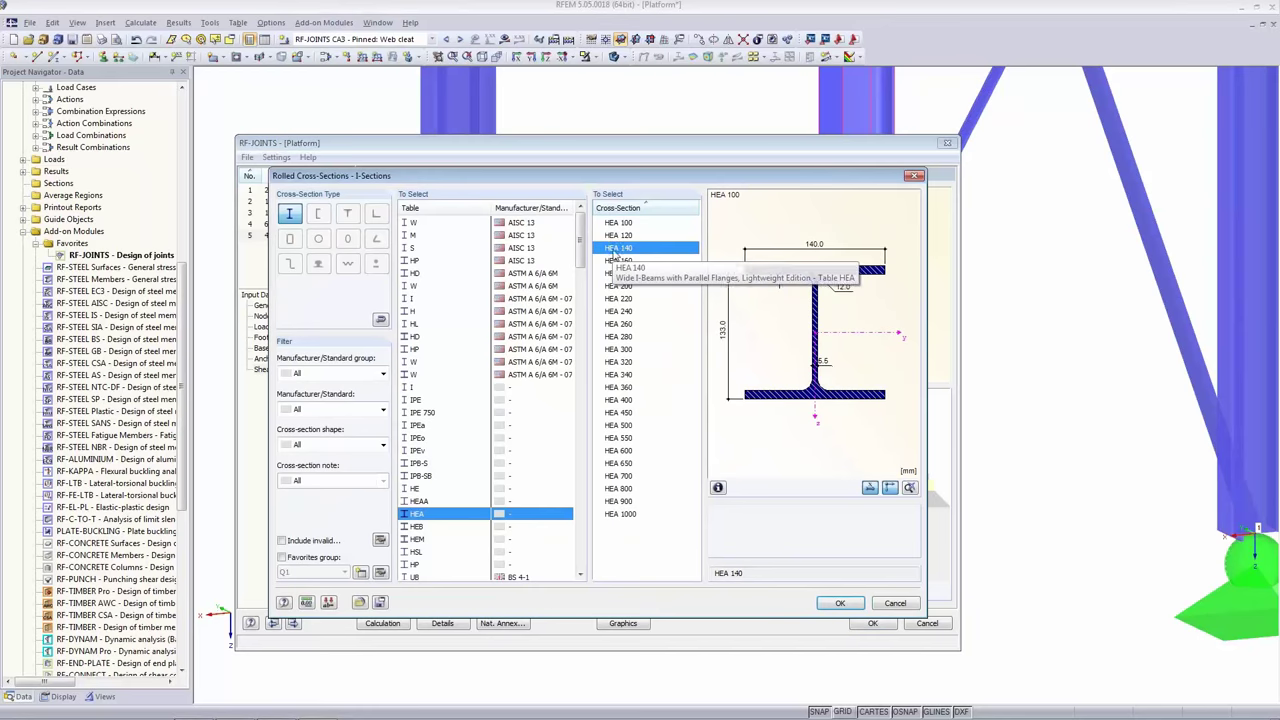
click(829, 607)
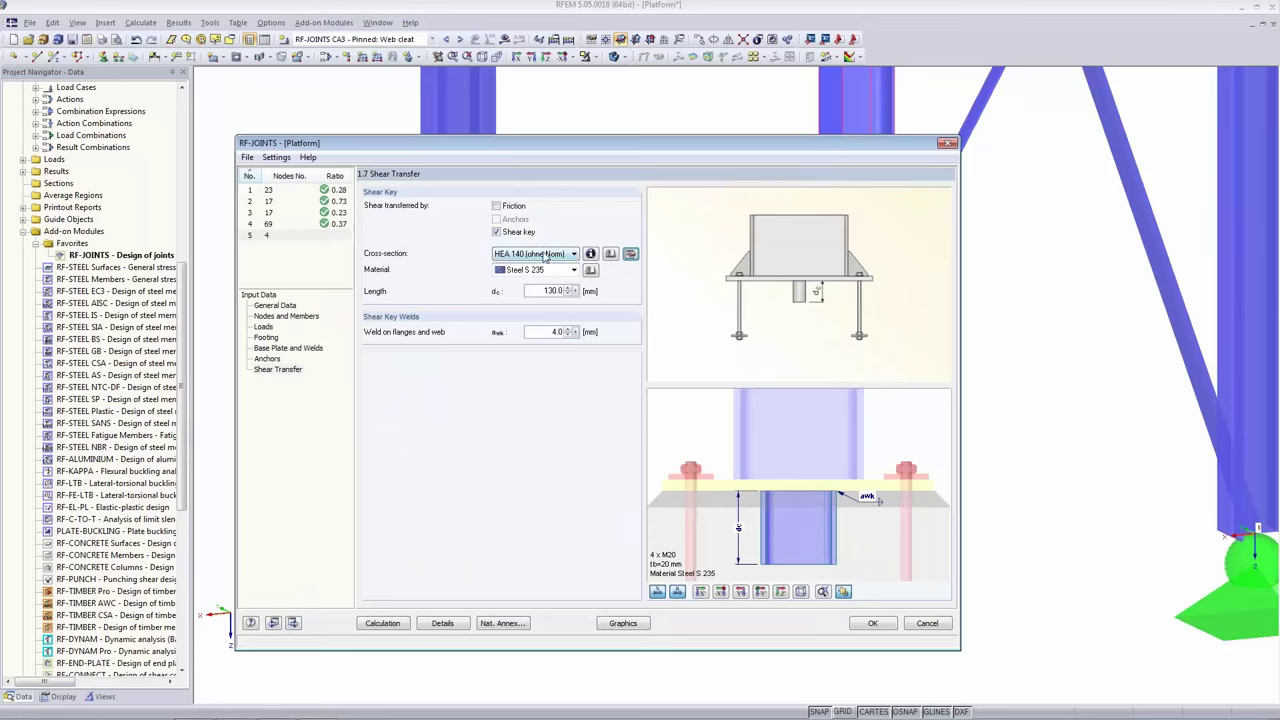
click(545, 290)
click(548, 331)
Calculate the joint and review the concrete cone, concrete under plate and footing bending checks (max ratio 0.34).
click(386, 623)
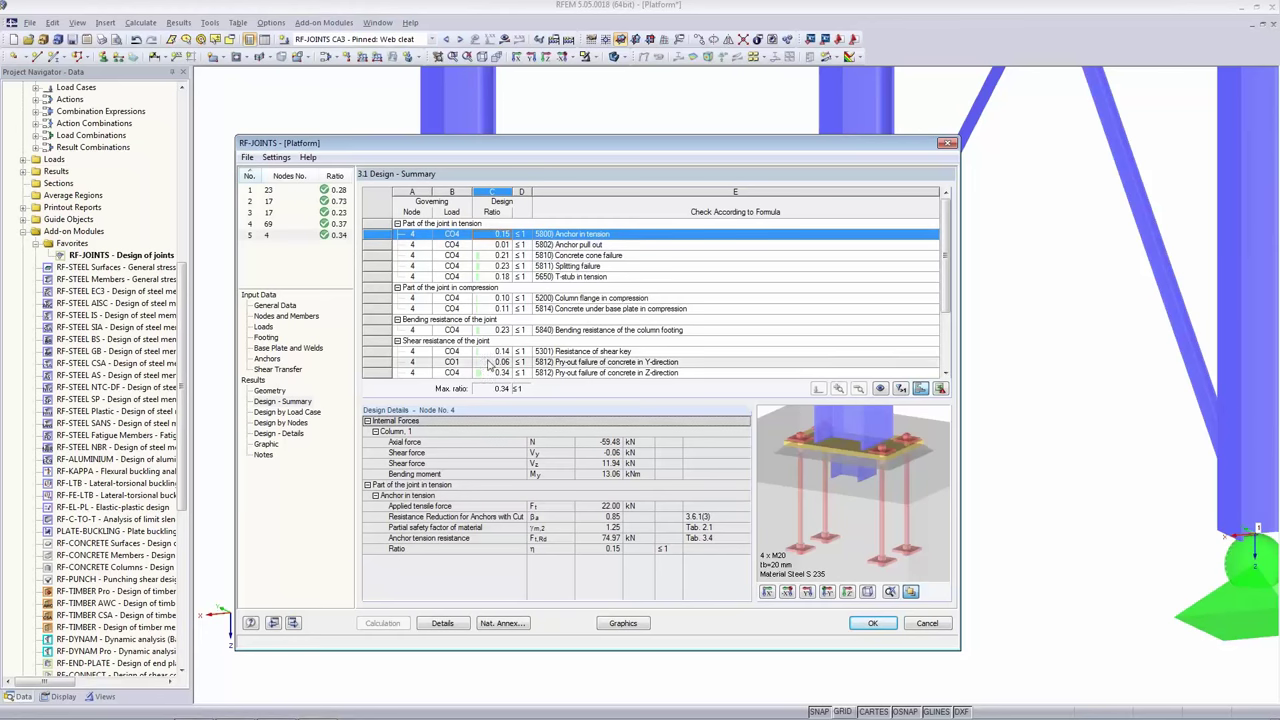
click(490, 256)
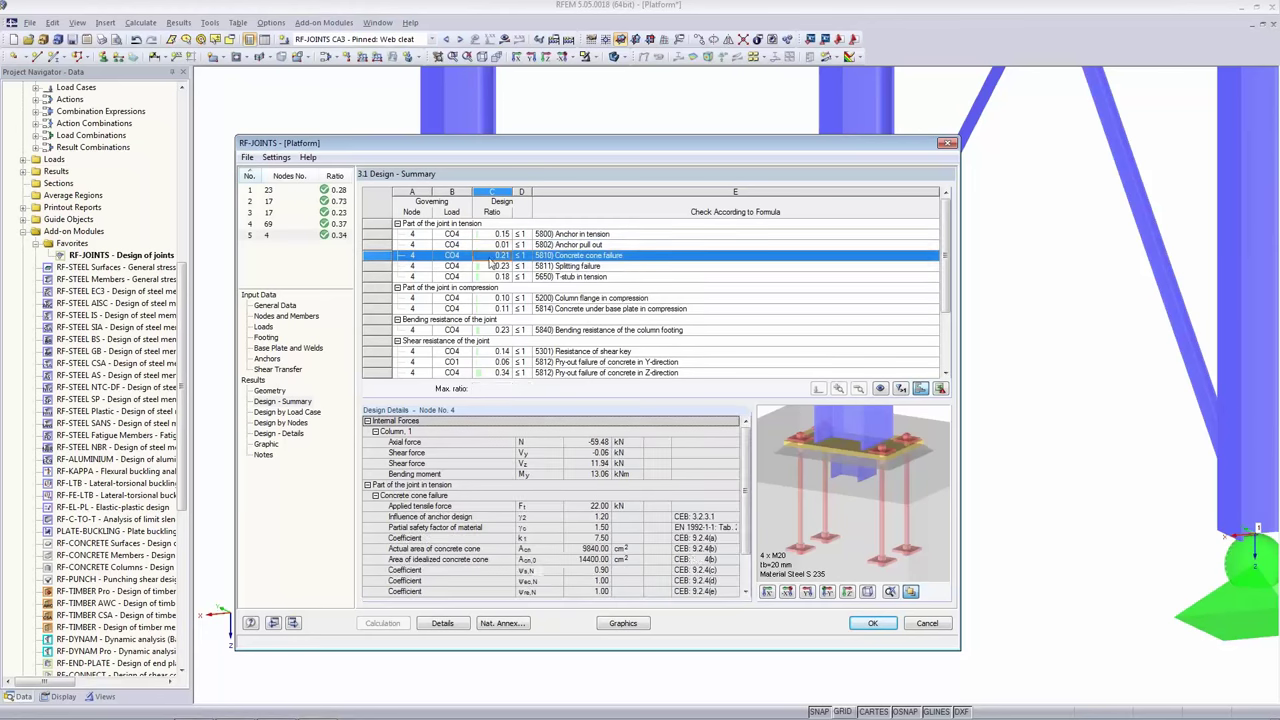
key(Down)
key(Down)
key(Down)
key(Down)
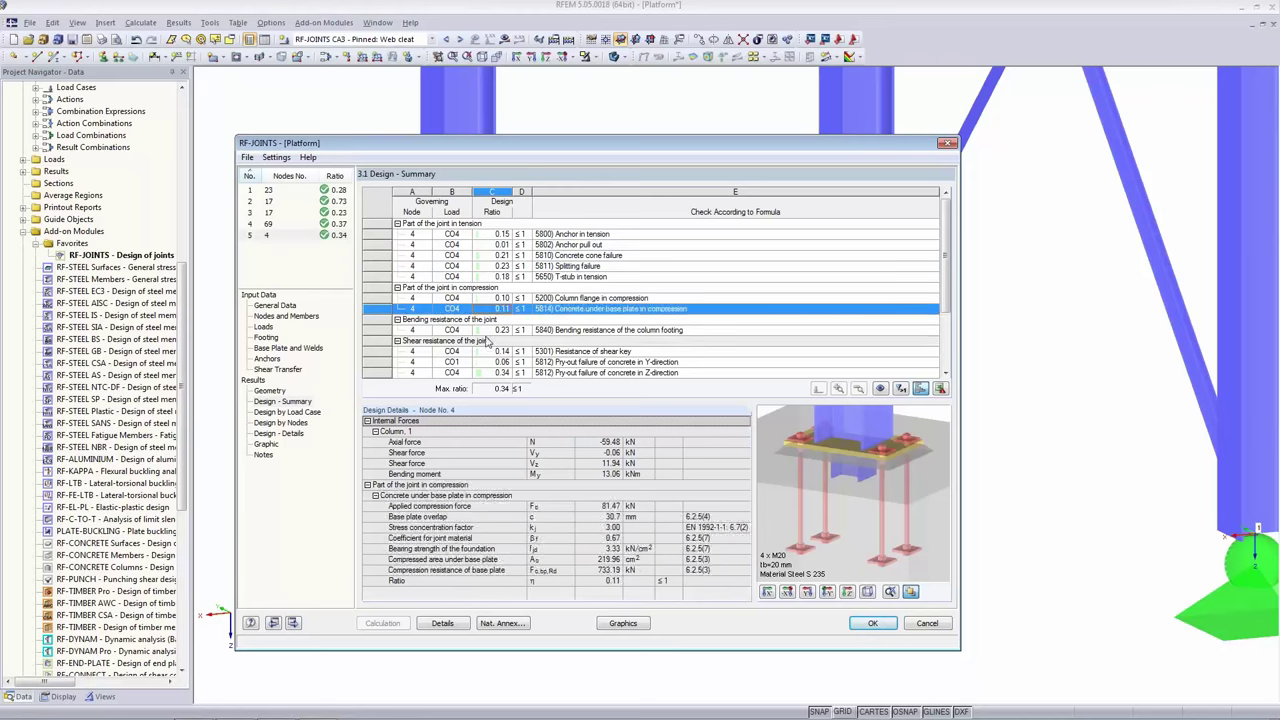
key(Down)
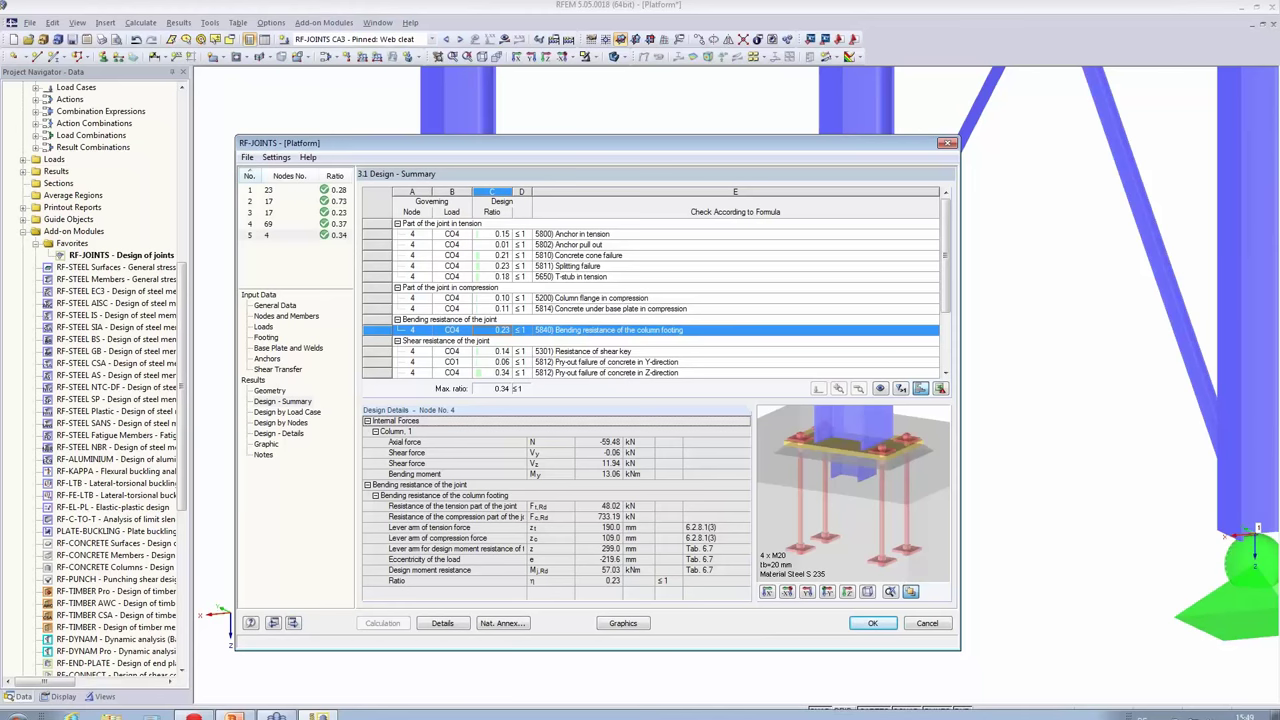
click(247, 157)
Create joint case 6 with the description 'Column Base: Hinged'.
click(262, 173)
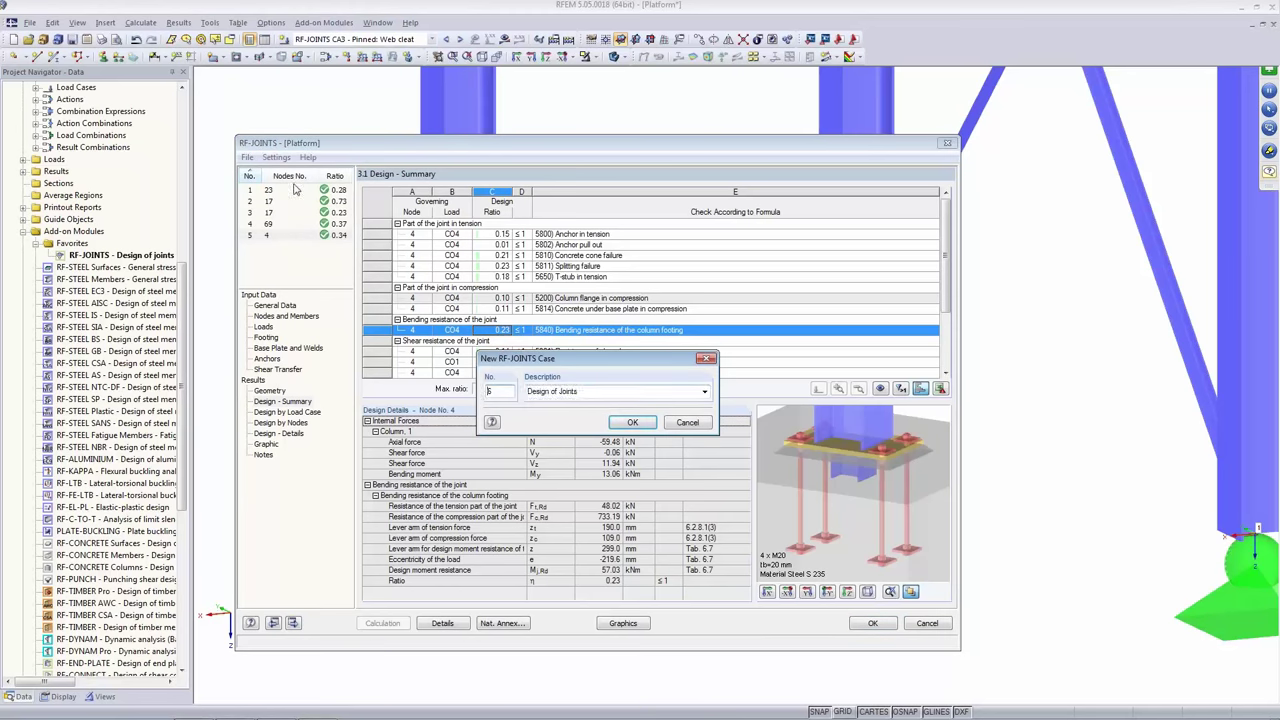
key(Tab)
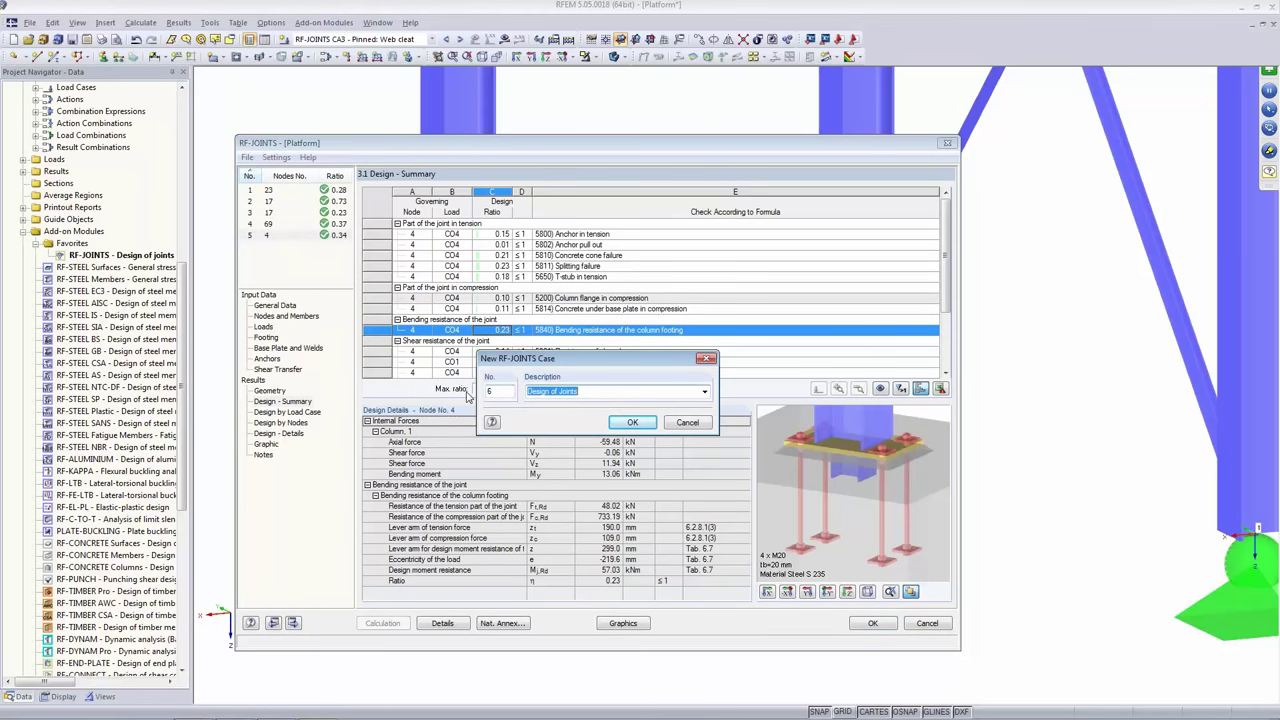
text(Column Base: Hin)
text(ged)
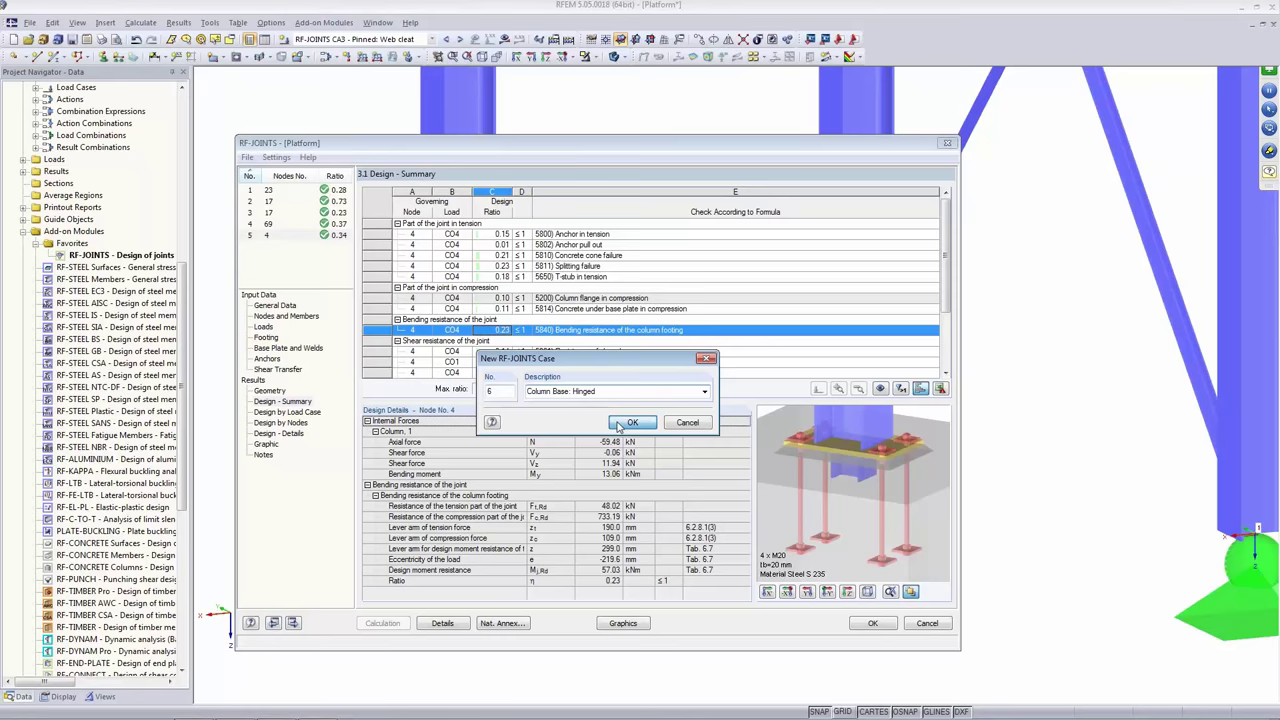
click(628, 422)
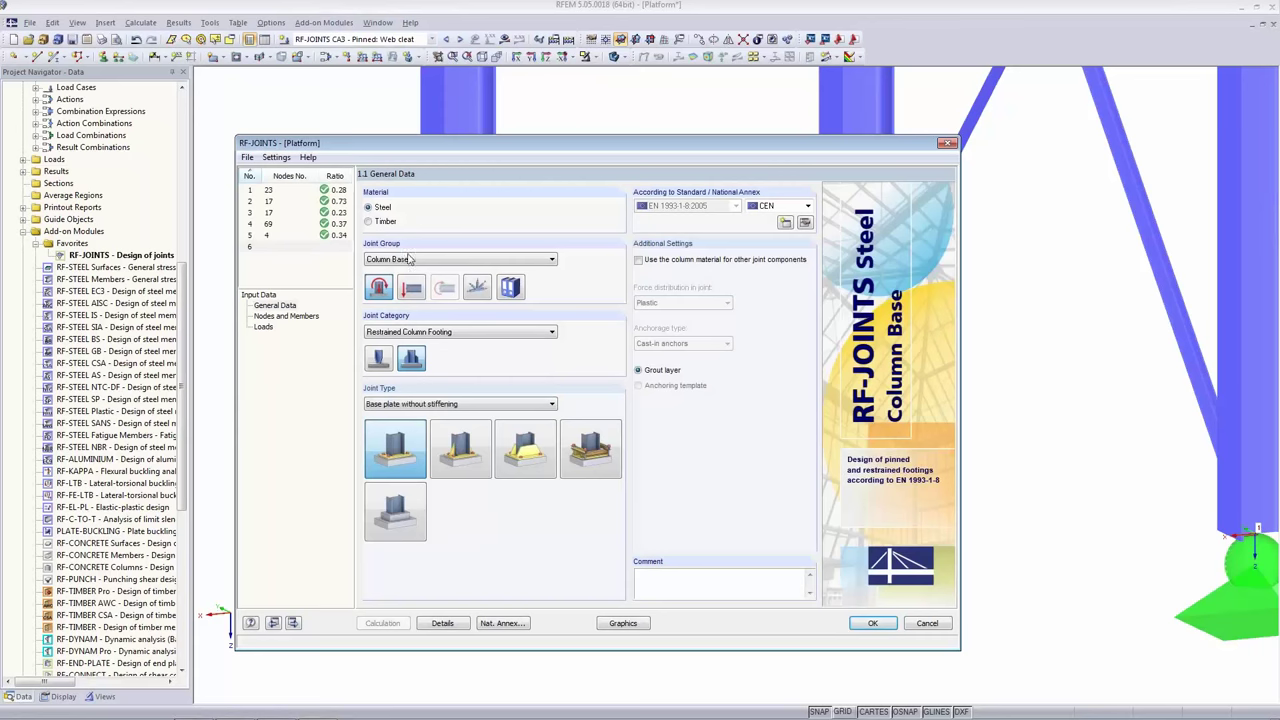
Make case 6 a Hinged Column Footing using the Simple column base type.
click(389, 335)
click(392, 347)
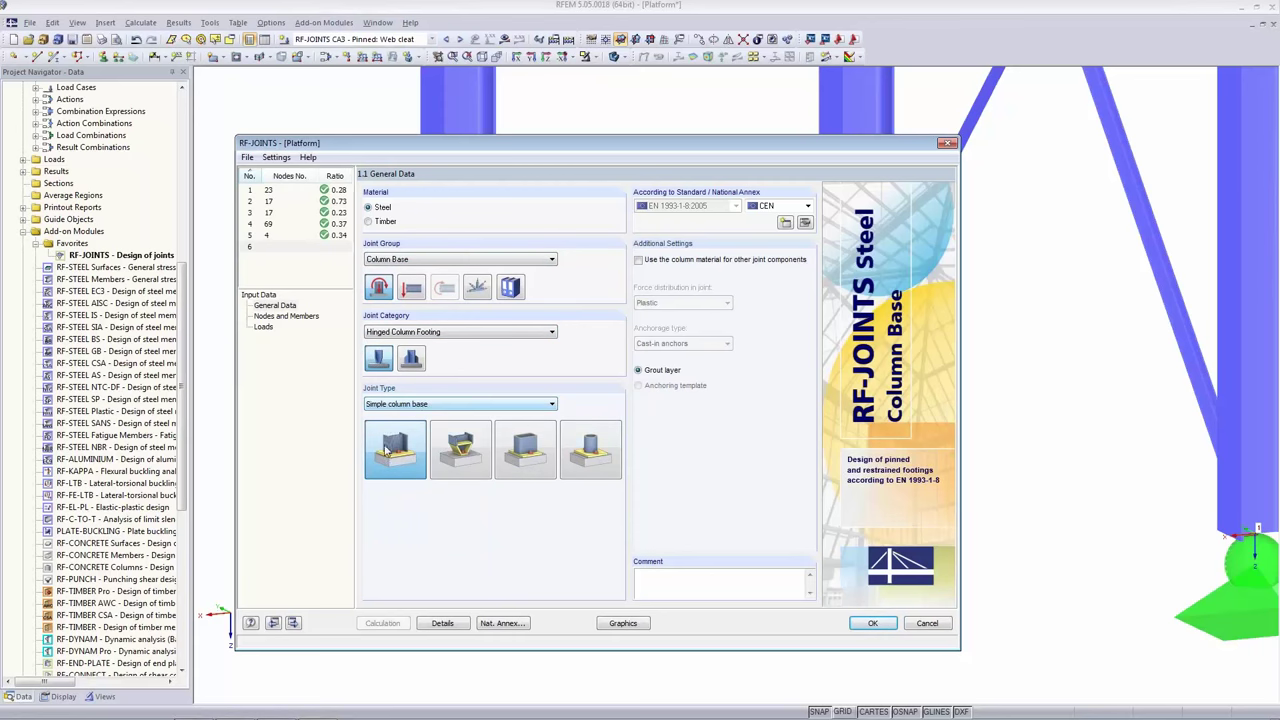
click(460, 452)
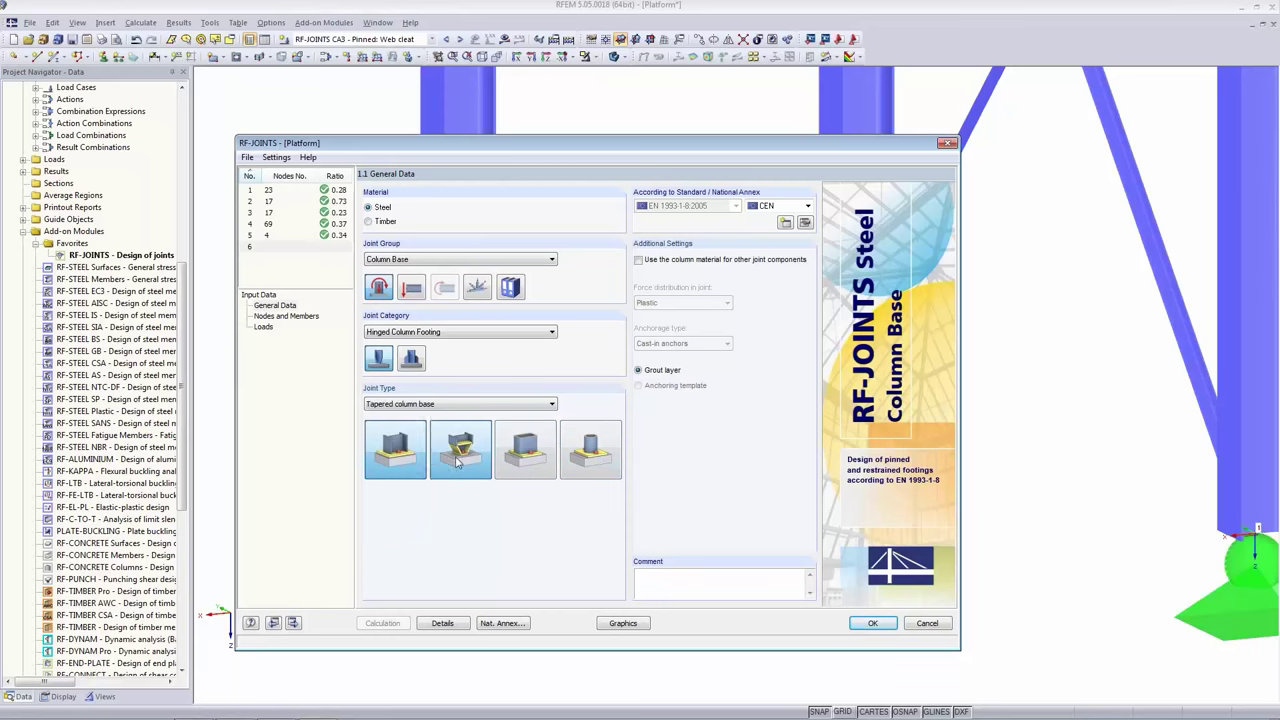
click(513, 455)
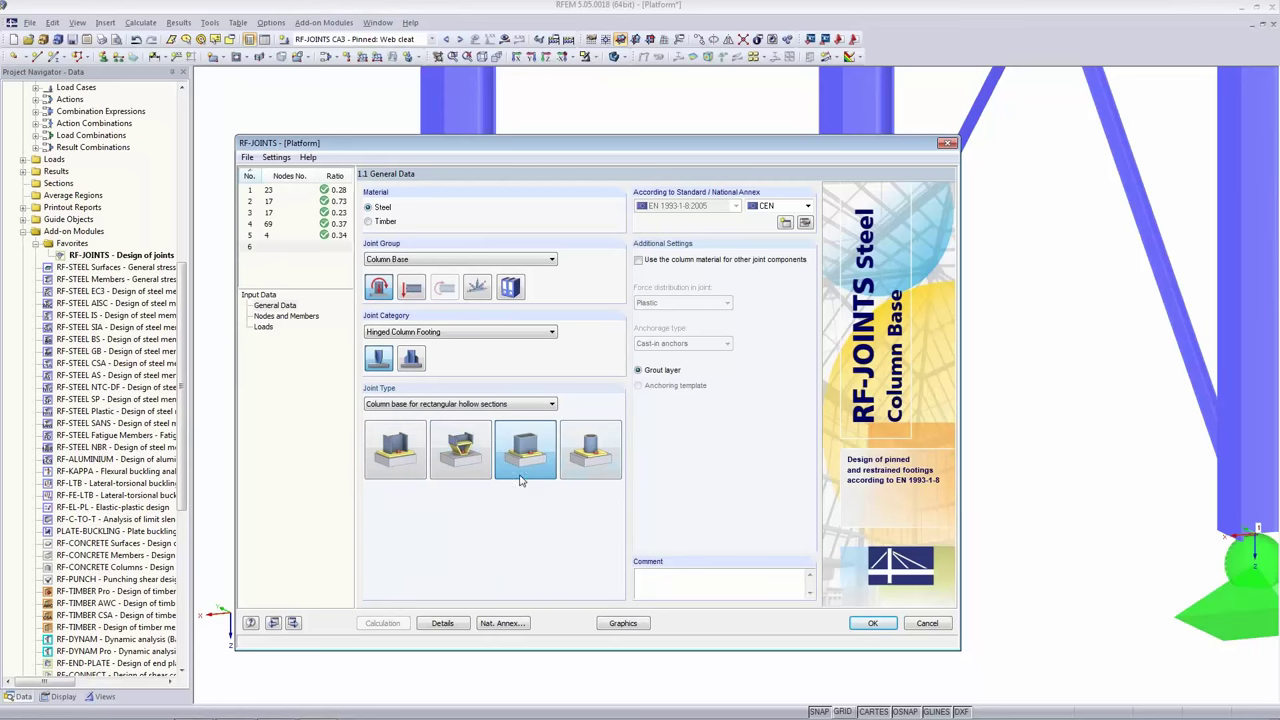
click(603, 474)
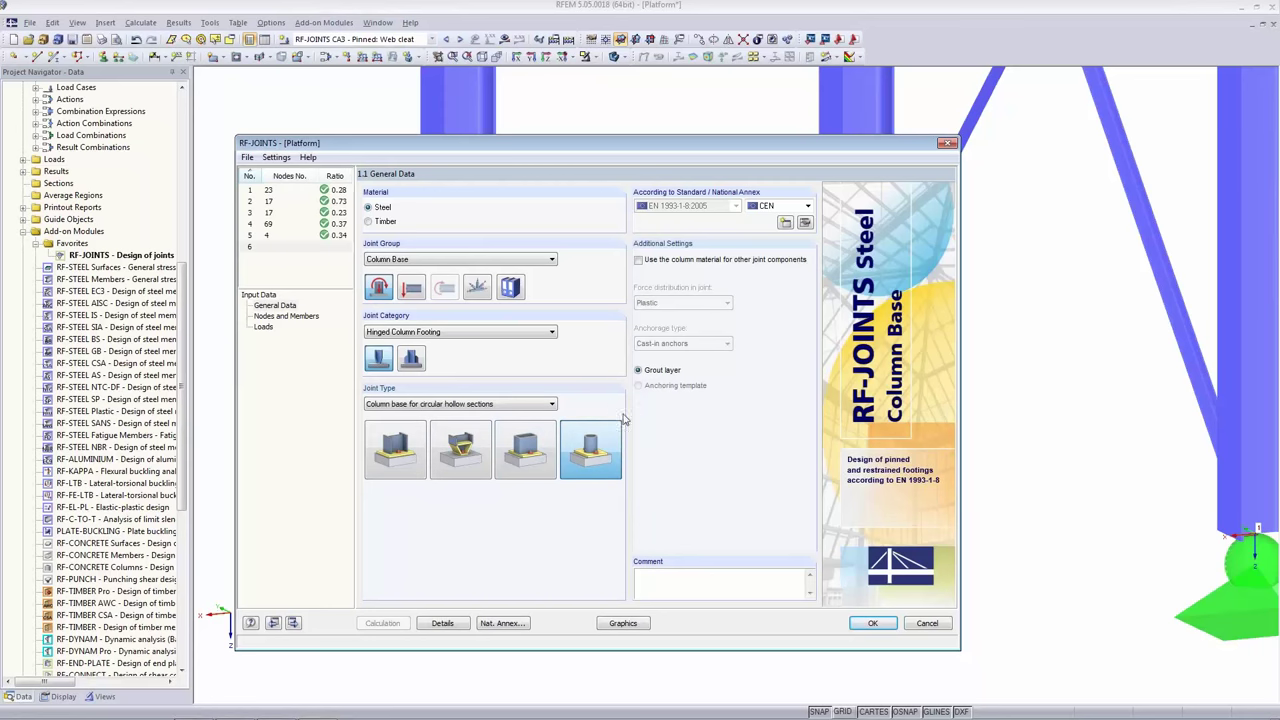
click(394, 450)
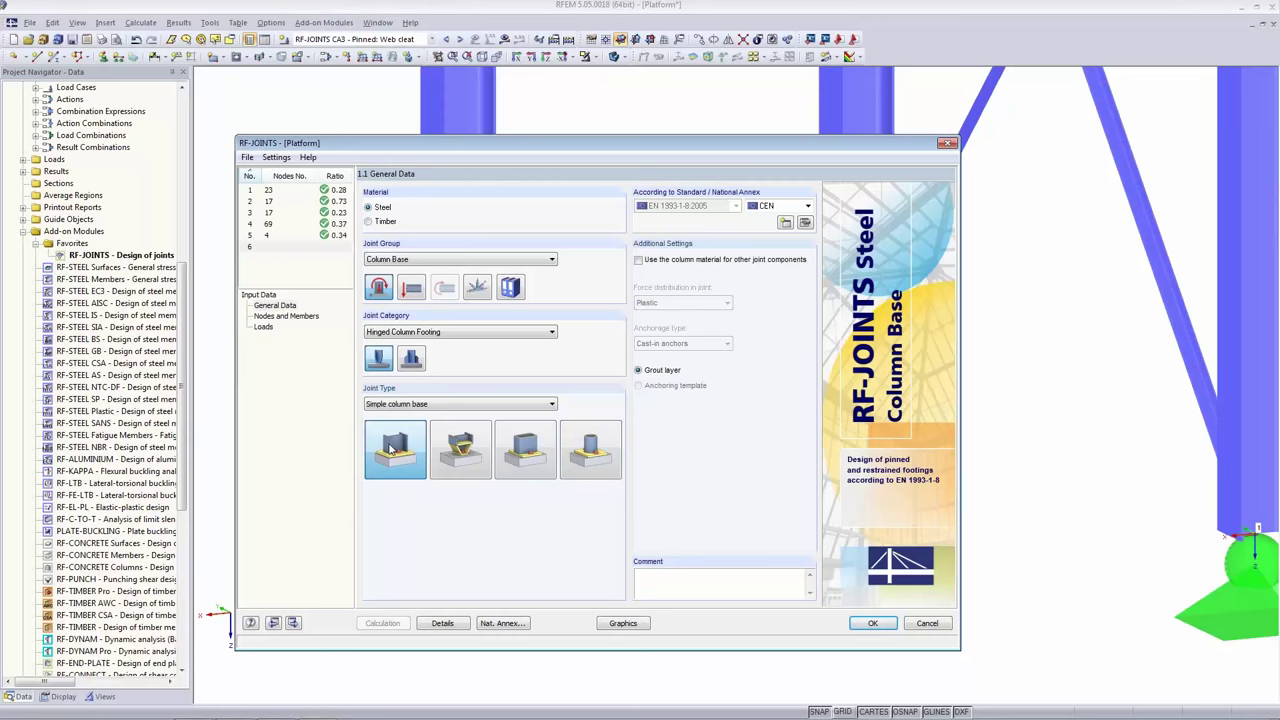
click(262, 318)
click(590, 271)
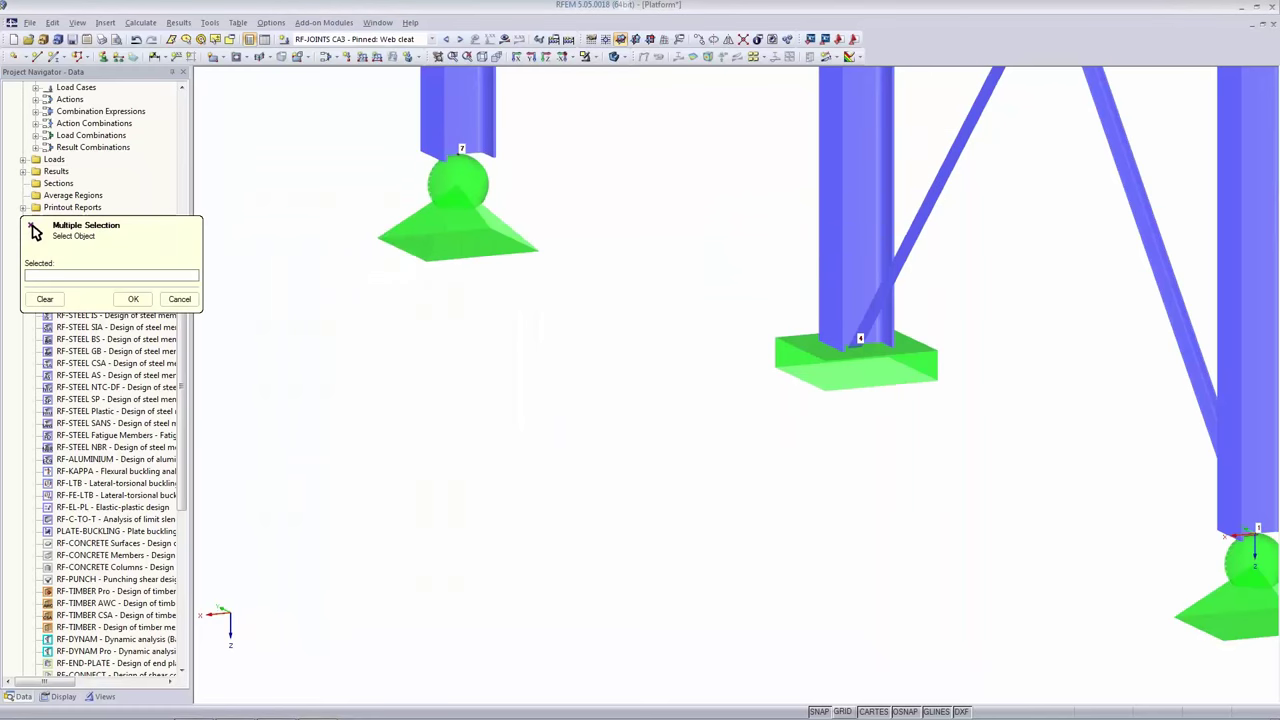
Pick node 7 on column member 3 (HEA 240) as the joint location and import its member data.
scroll(540, 418, down, 2)
scroll(500, 380, down, 1)
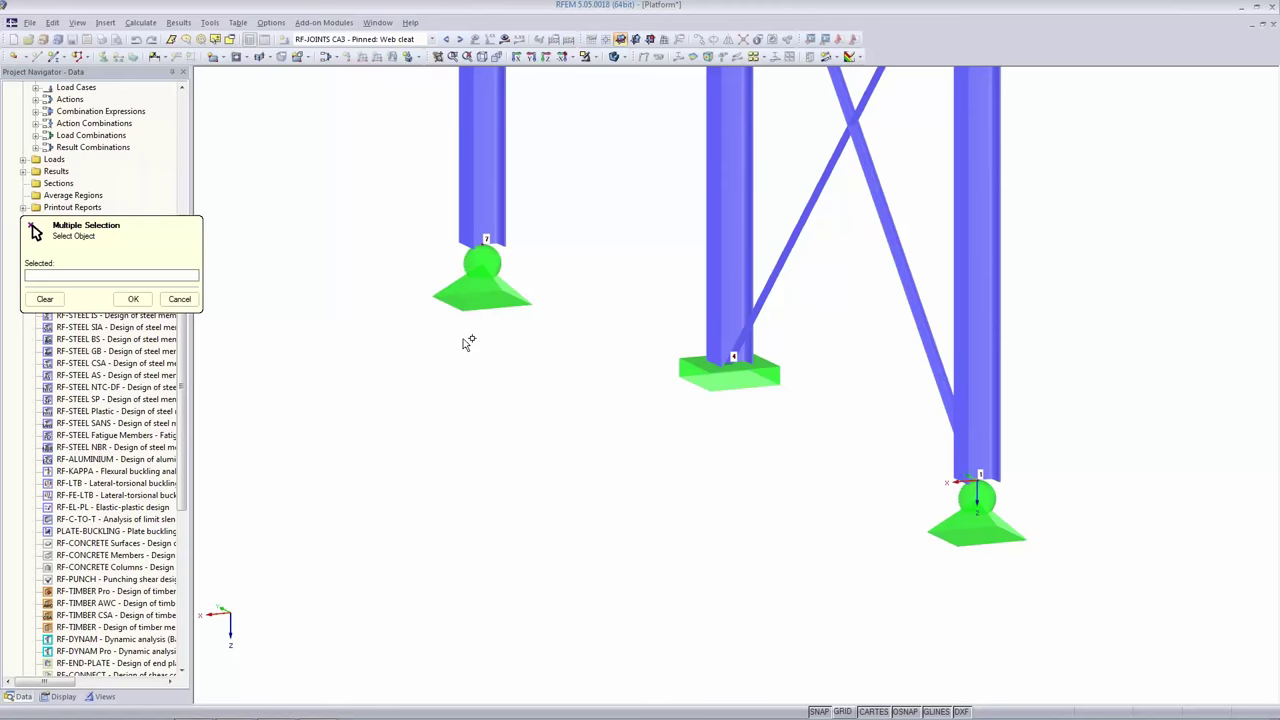
click(485, 242)
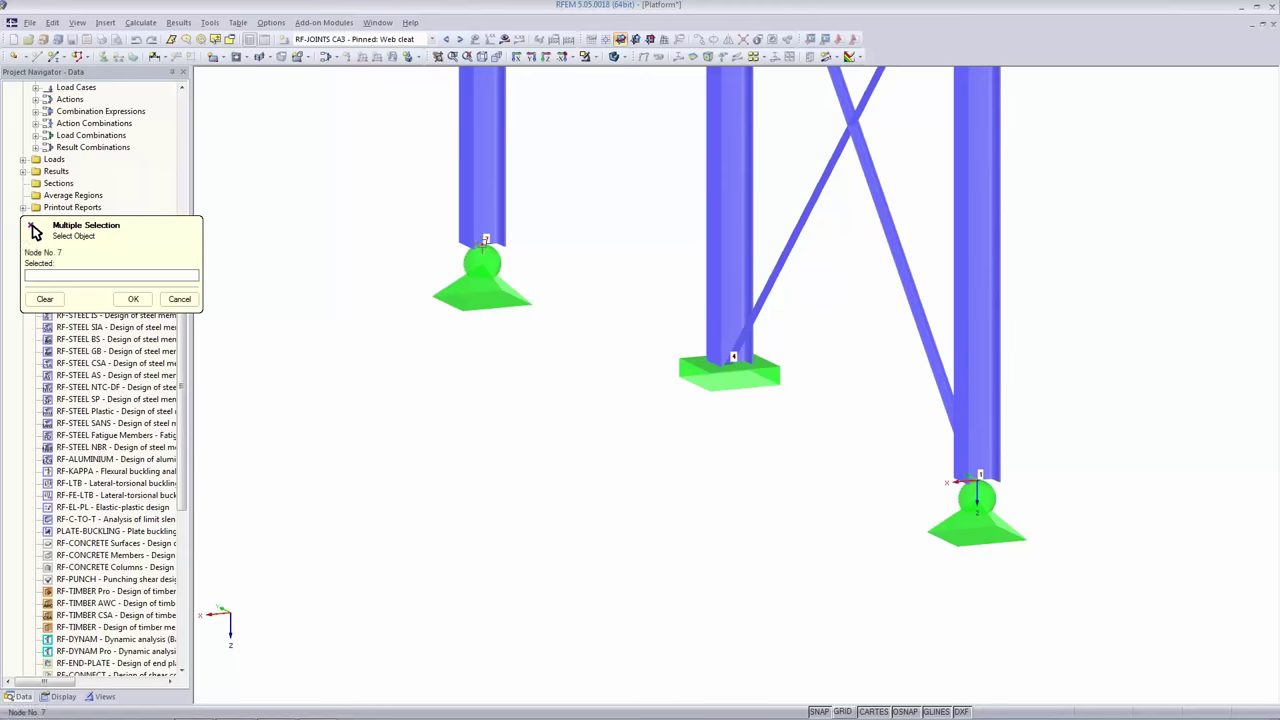
click(133, 299)
click(574, 415)
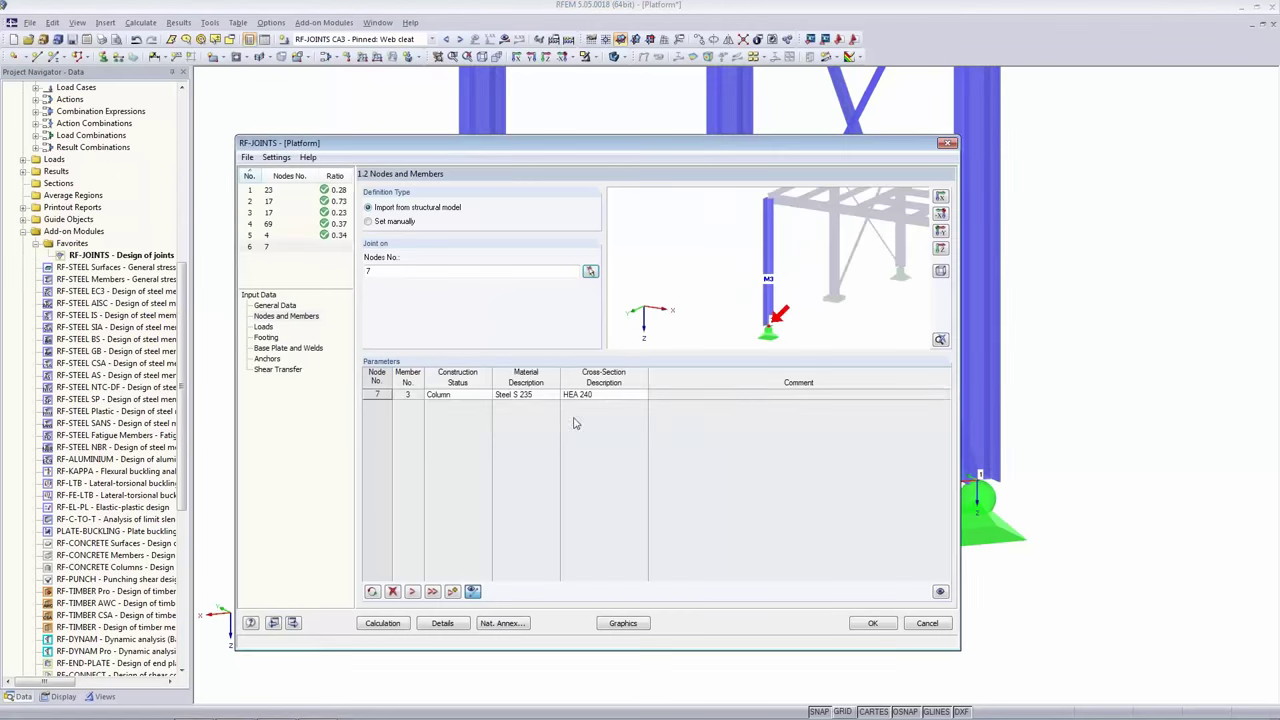
Centre the node 7 support in the preview, check the Loads page, and bring up 1.4 Footing.
scroll(790, 299, up, 3)
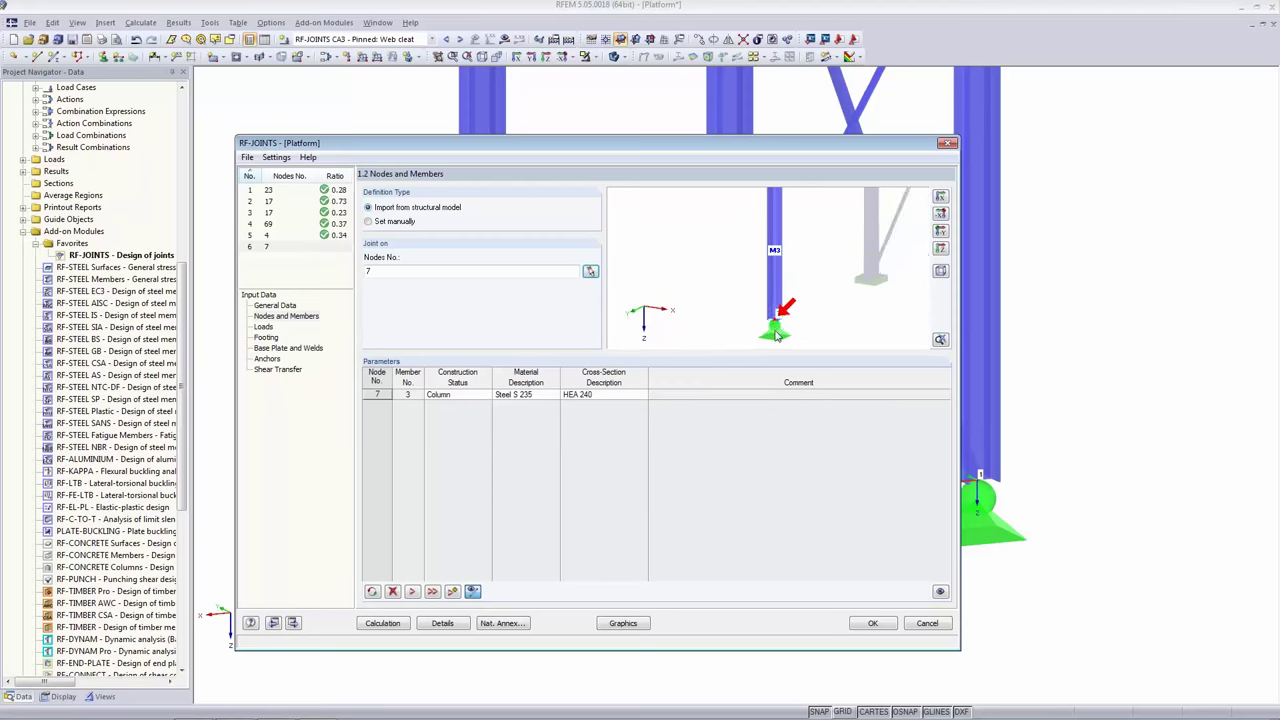
middle_drag(790, 299, 783, 266)
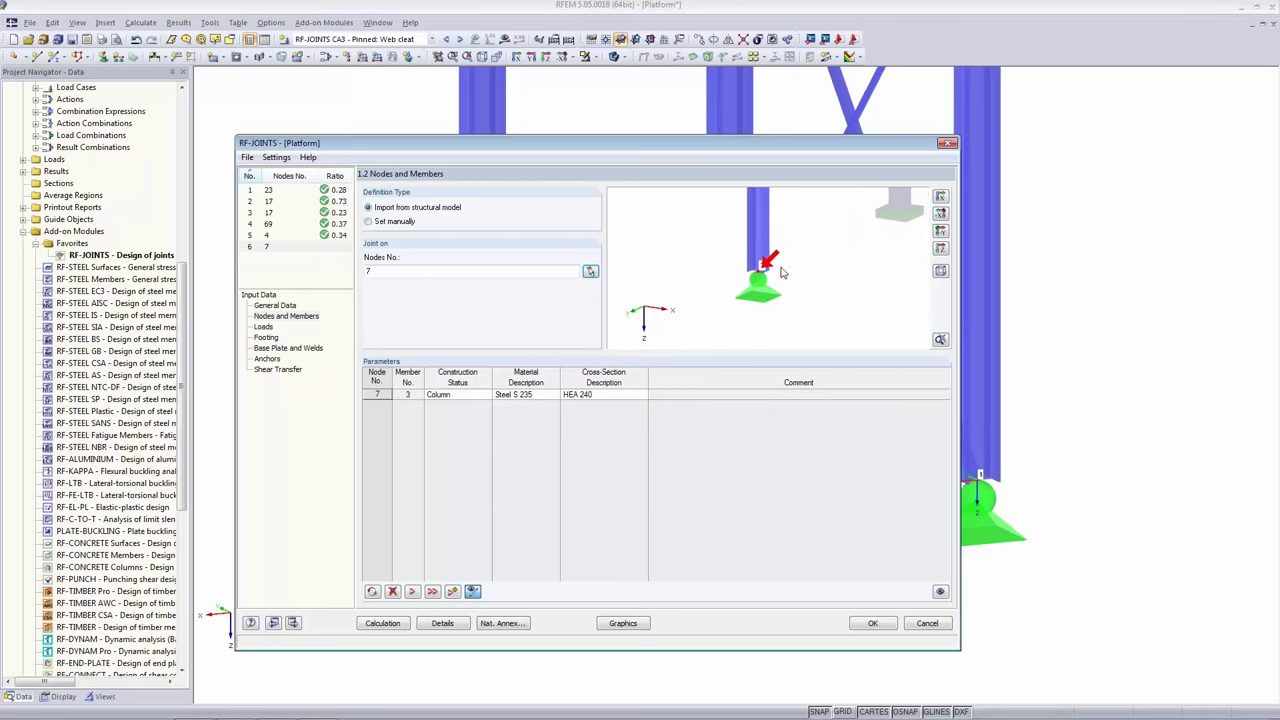
scroll(782, 268, up, 1)
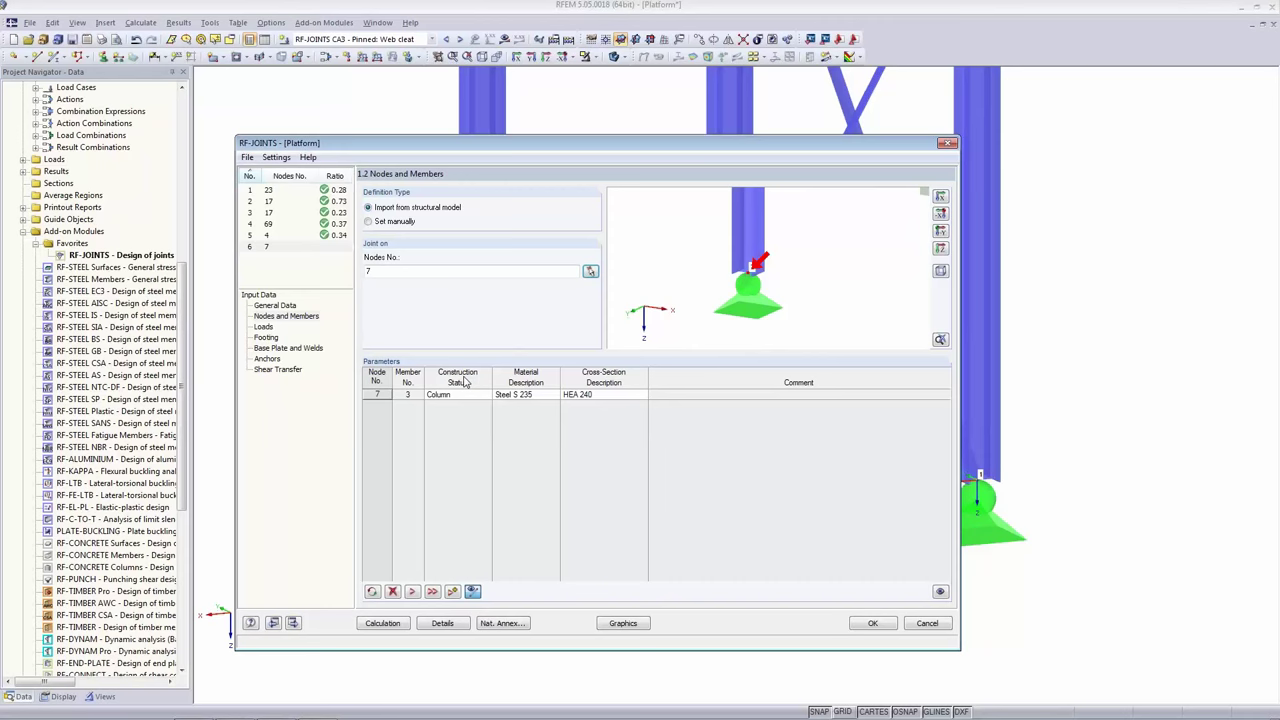
click(264, 327)
double_click(398, 299)
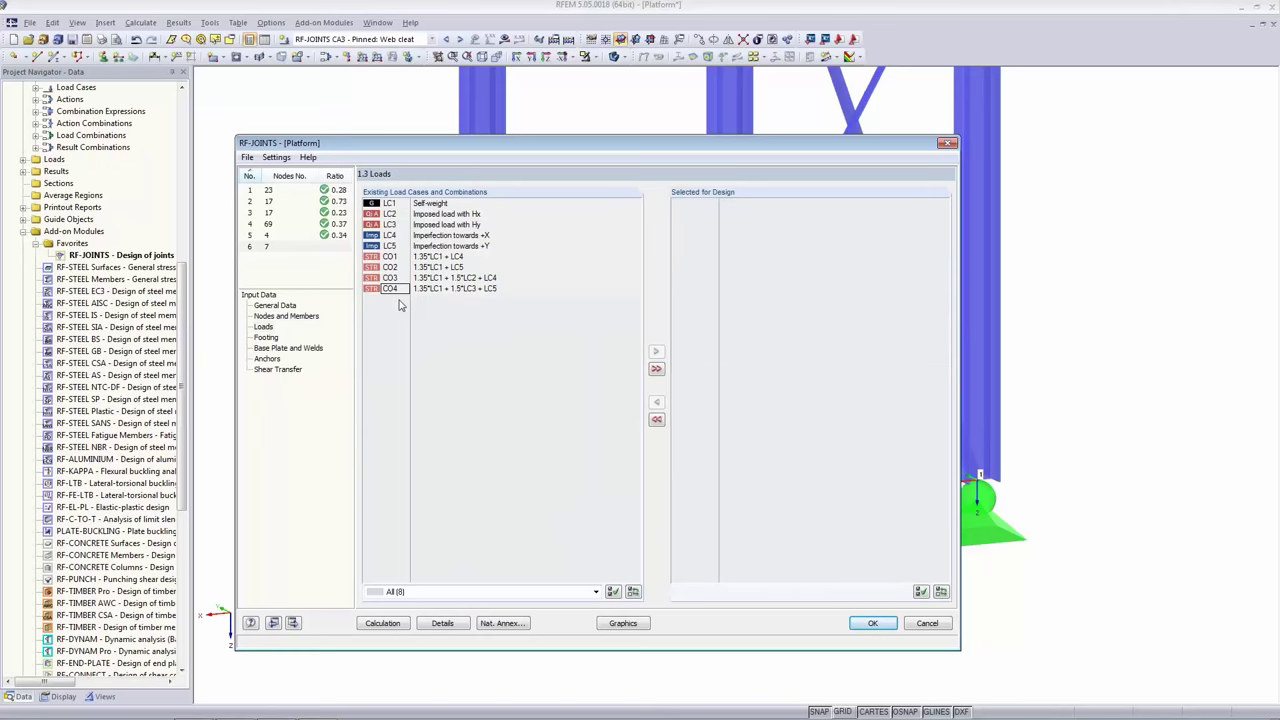
click(267, 338)
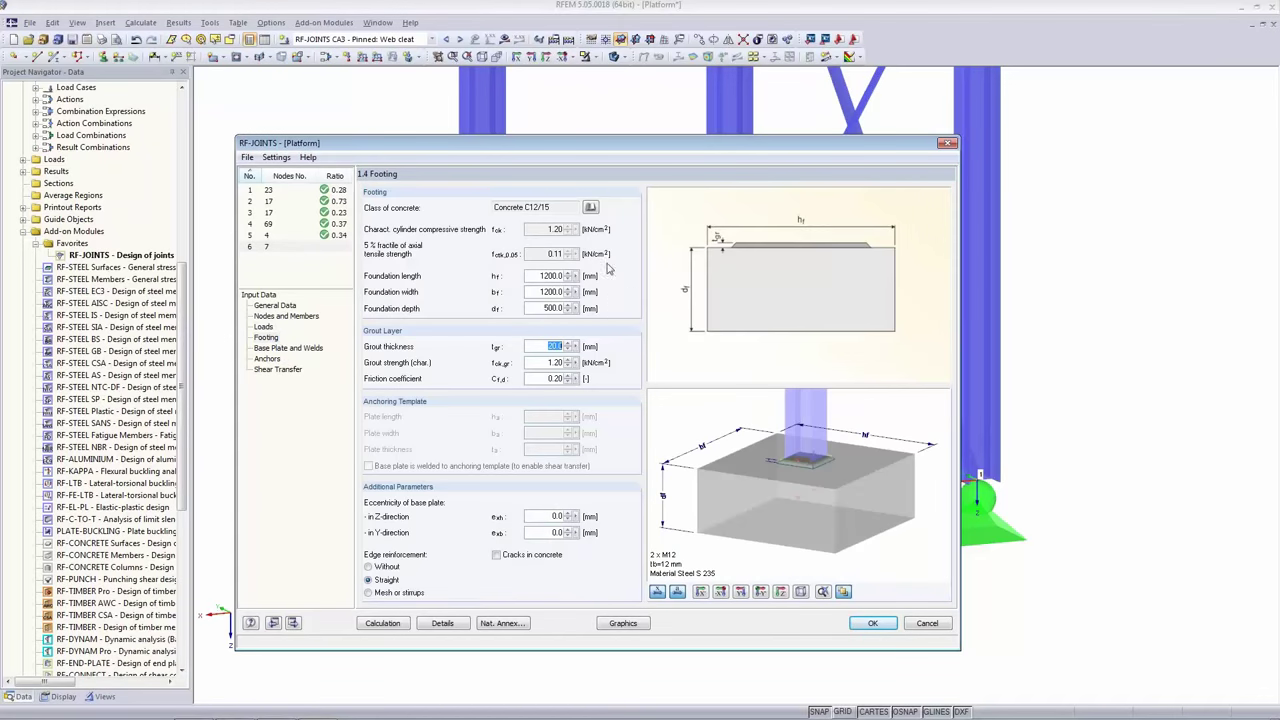
Set the footing concrete to C25/30 with an 800 mm foundation depth.
click(590, 207)
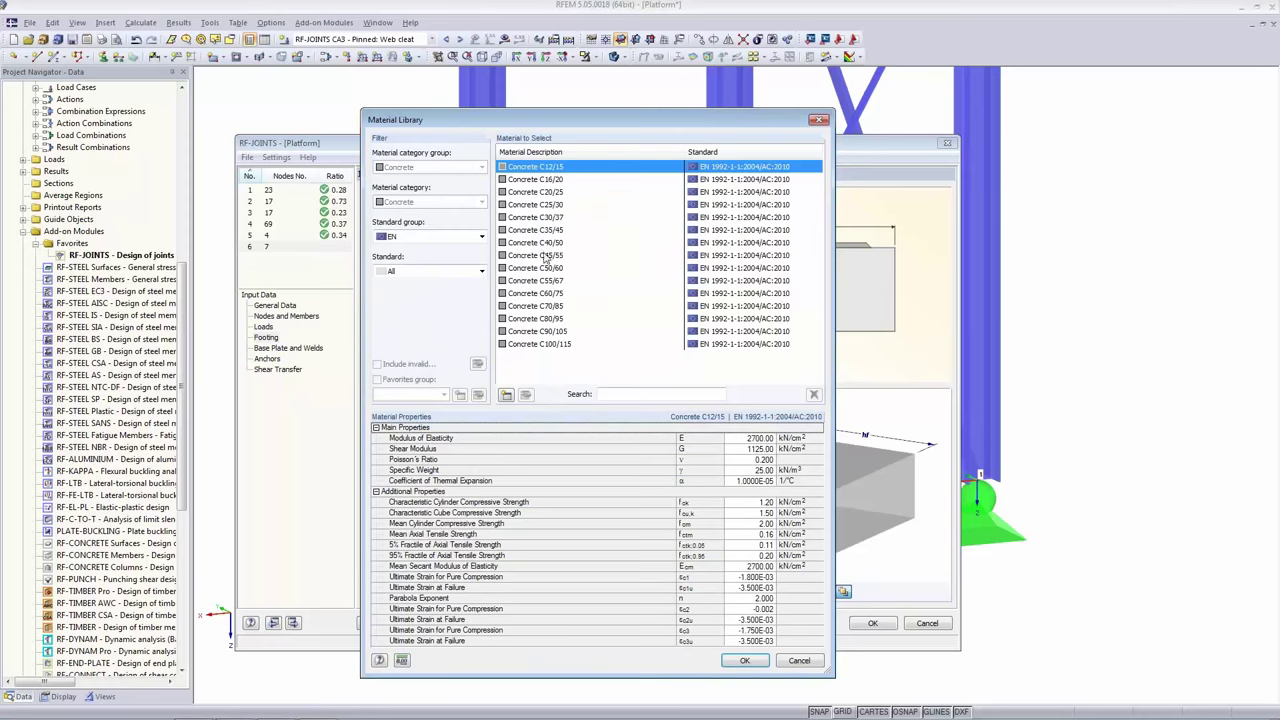
double_click(537, 205)
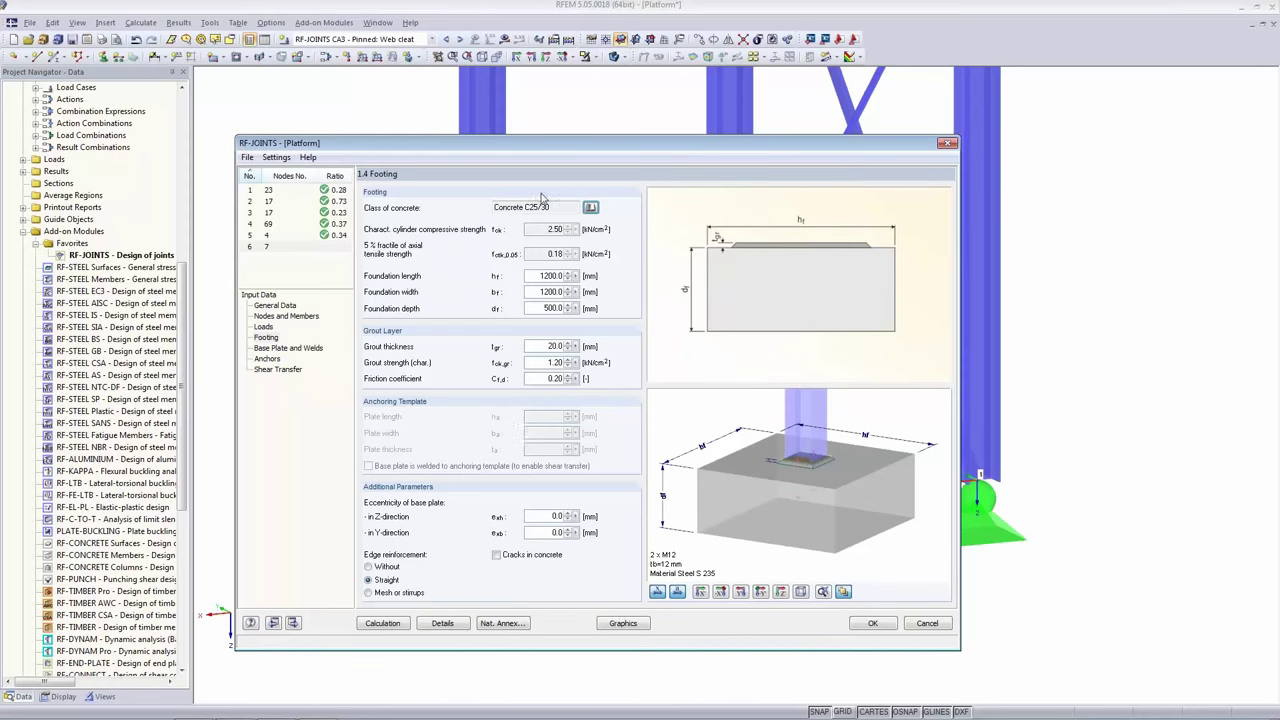
click(538, 308)
key(ctrl+a)
text(800)
click(560, 516)
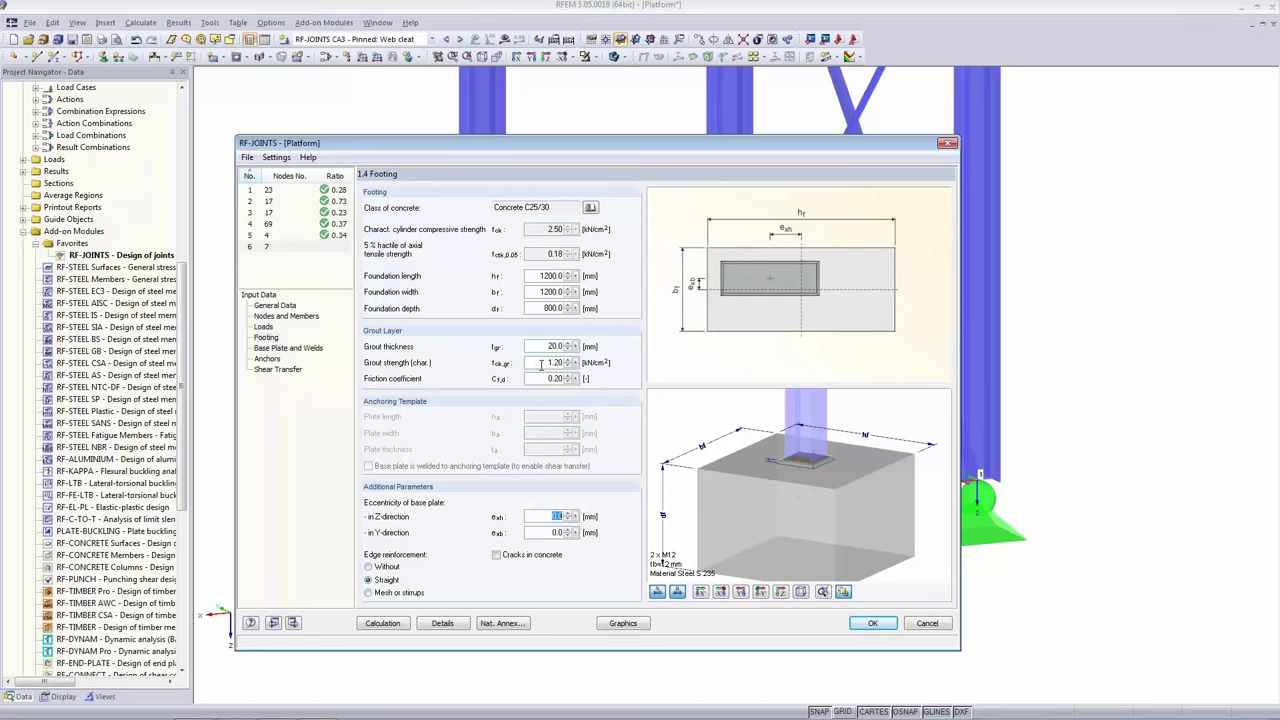
Use 30 mm grout with 1.20 kN/cm² strength and account for cracks in the concrete.
click(549, 346)
text(3)
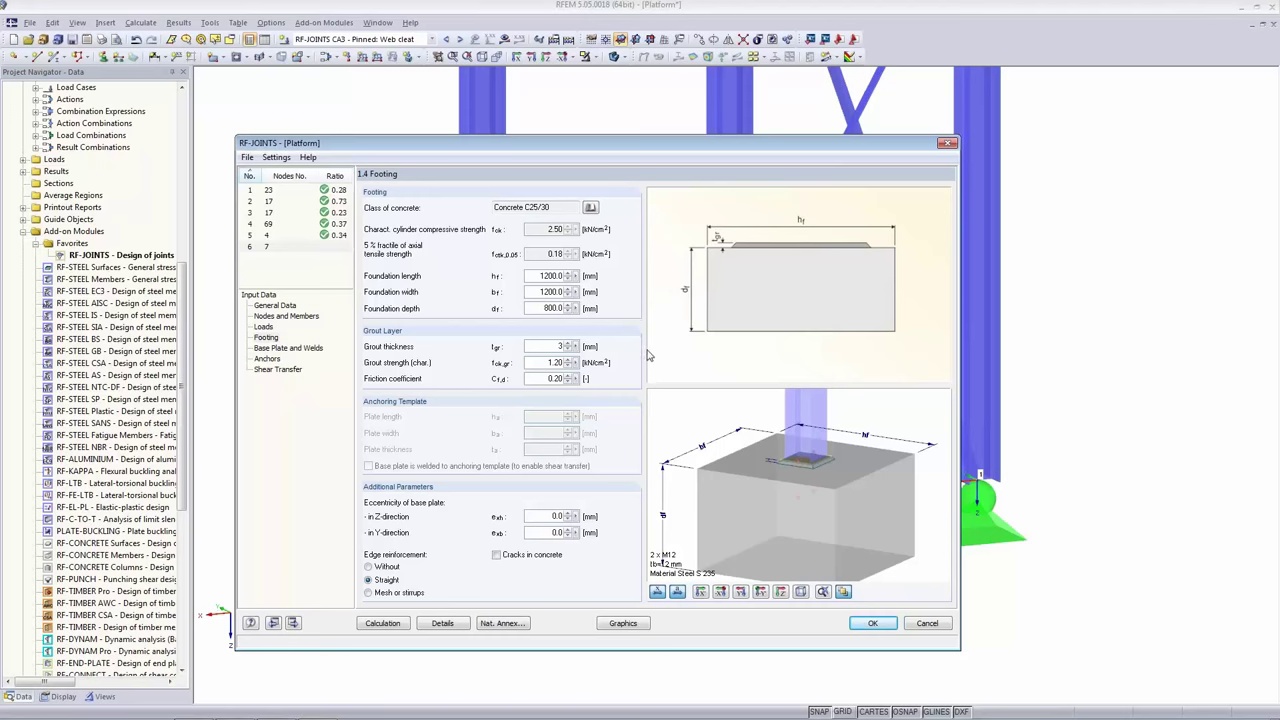
text(0)
key(Tab)
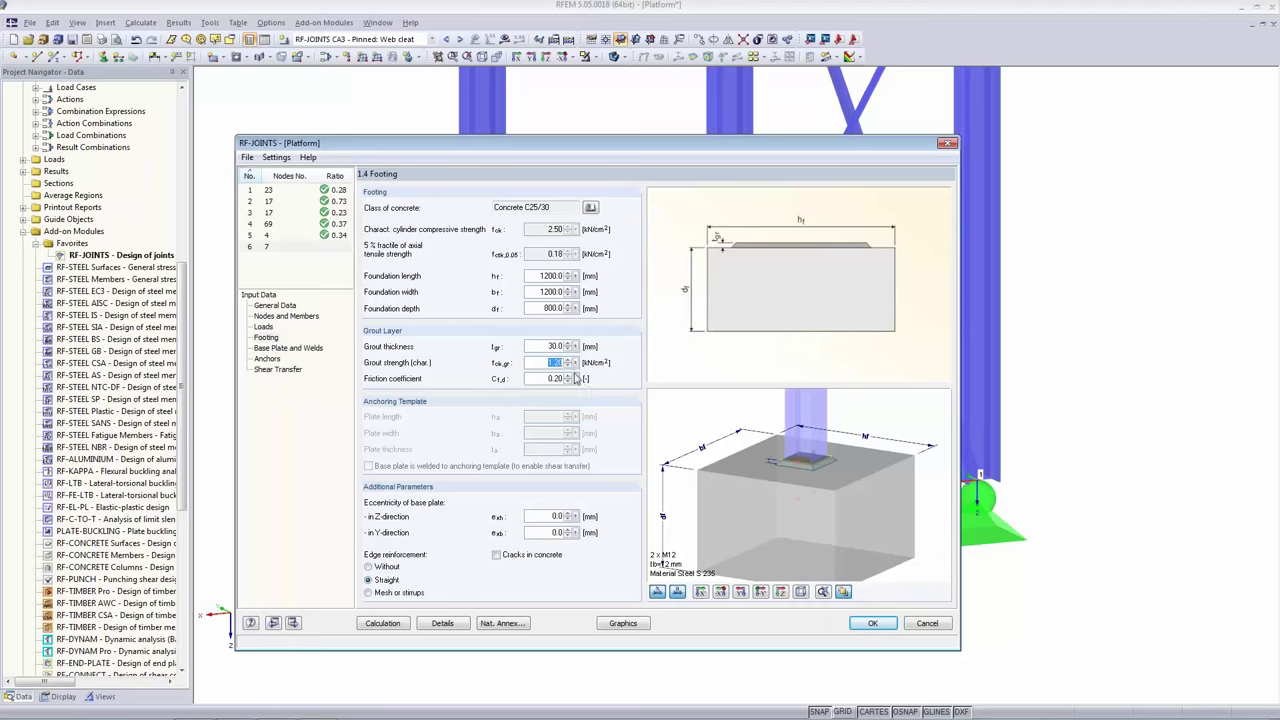
click(556, 378)
click(497, 556)
Make the base plate 300 mm long, 300 mm wide and 20 mm thick.
click(284, 349)
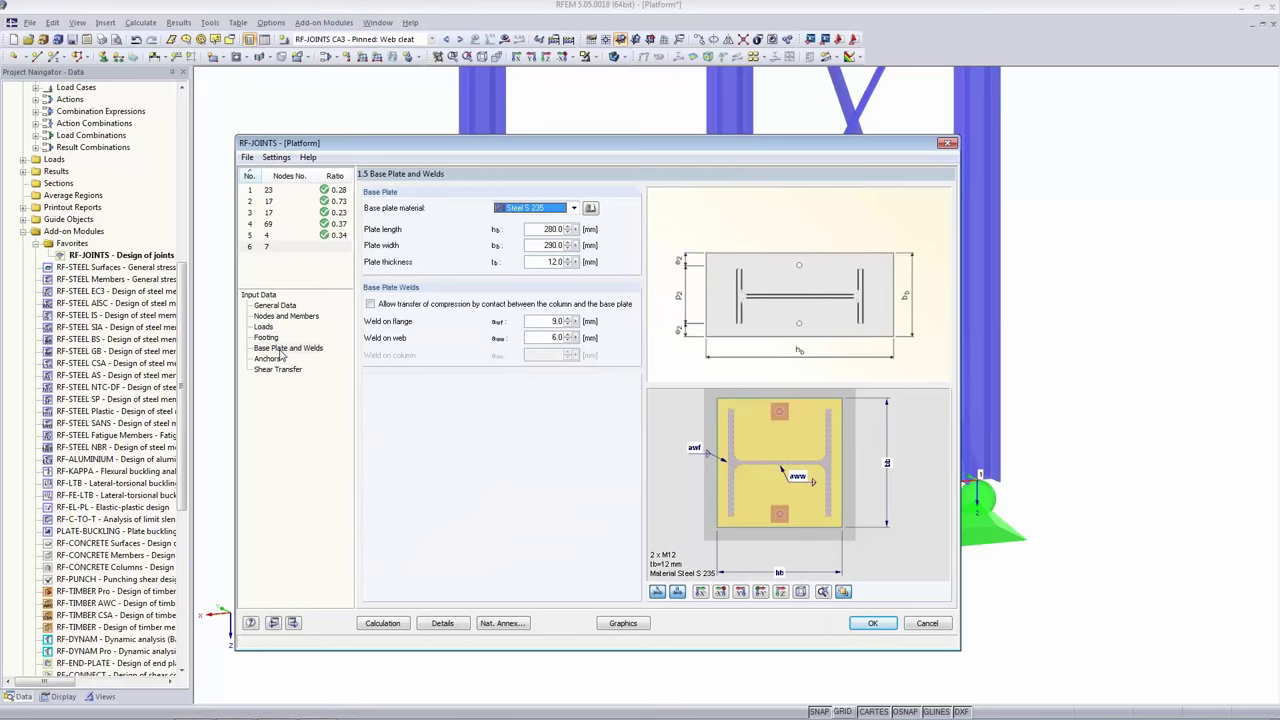
click(563, 229)
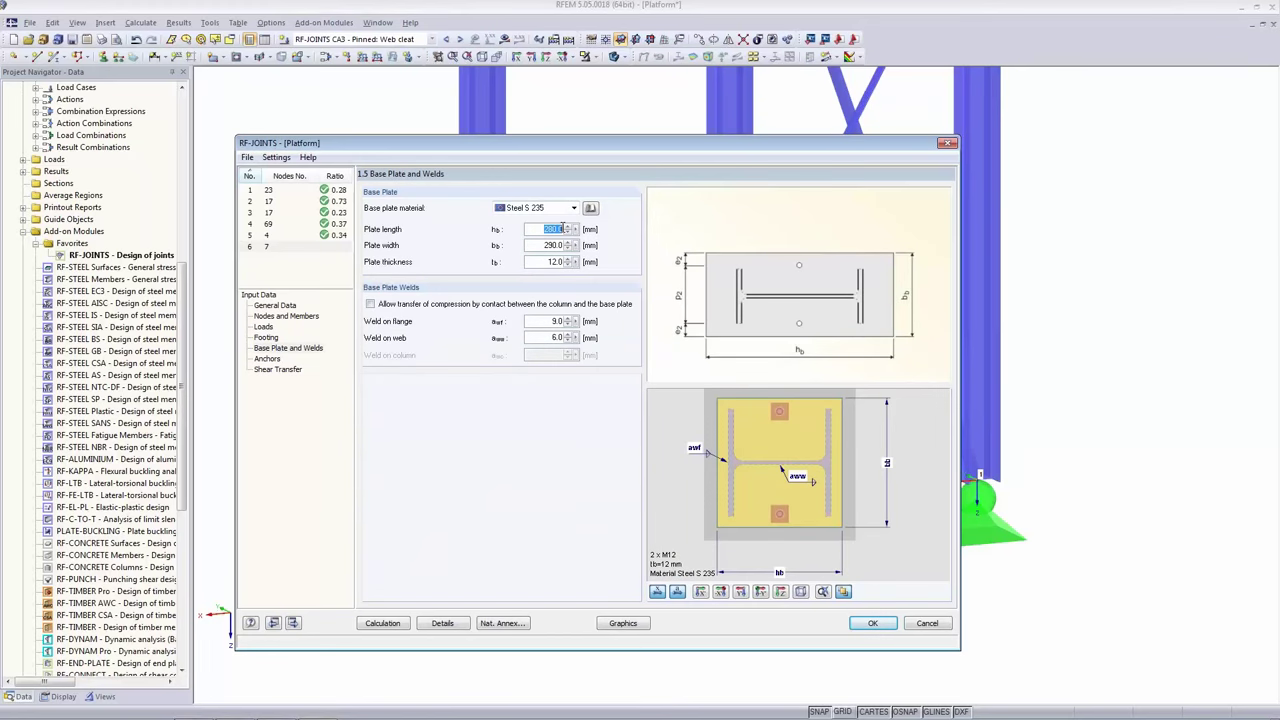
text(300)
key(Tab)
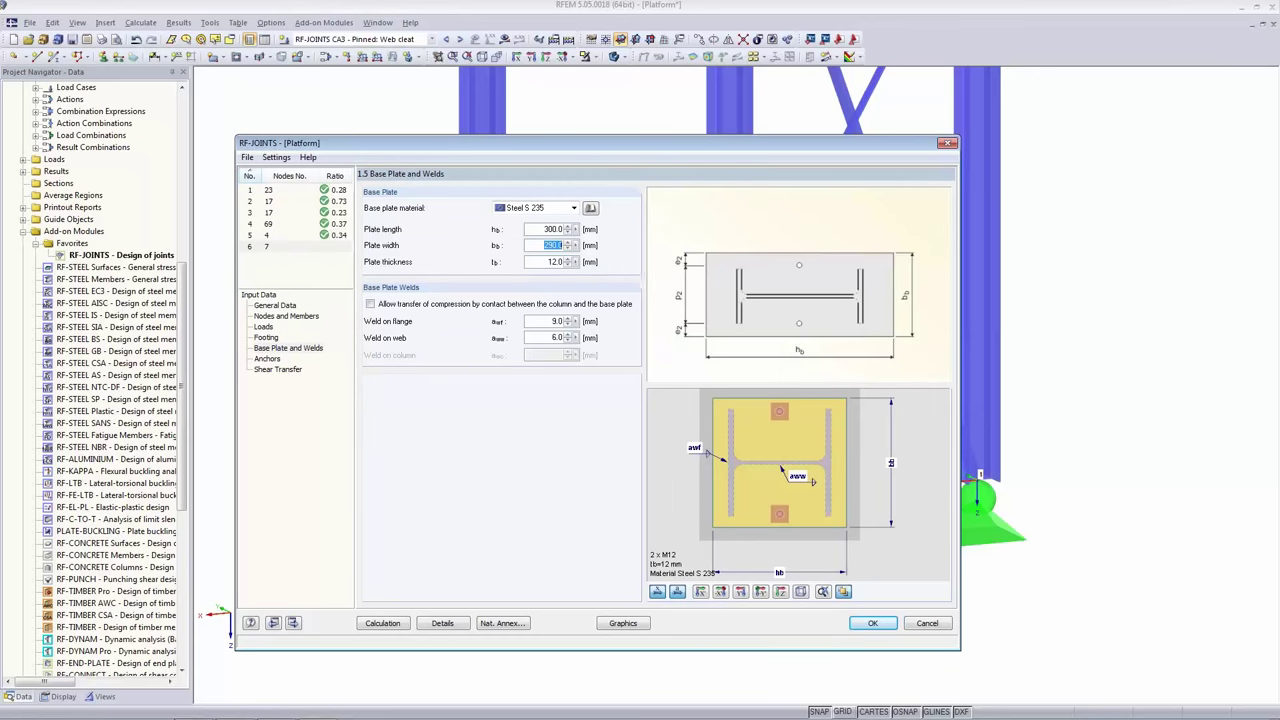
text(300)
key(Tab)
text(20)
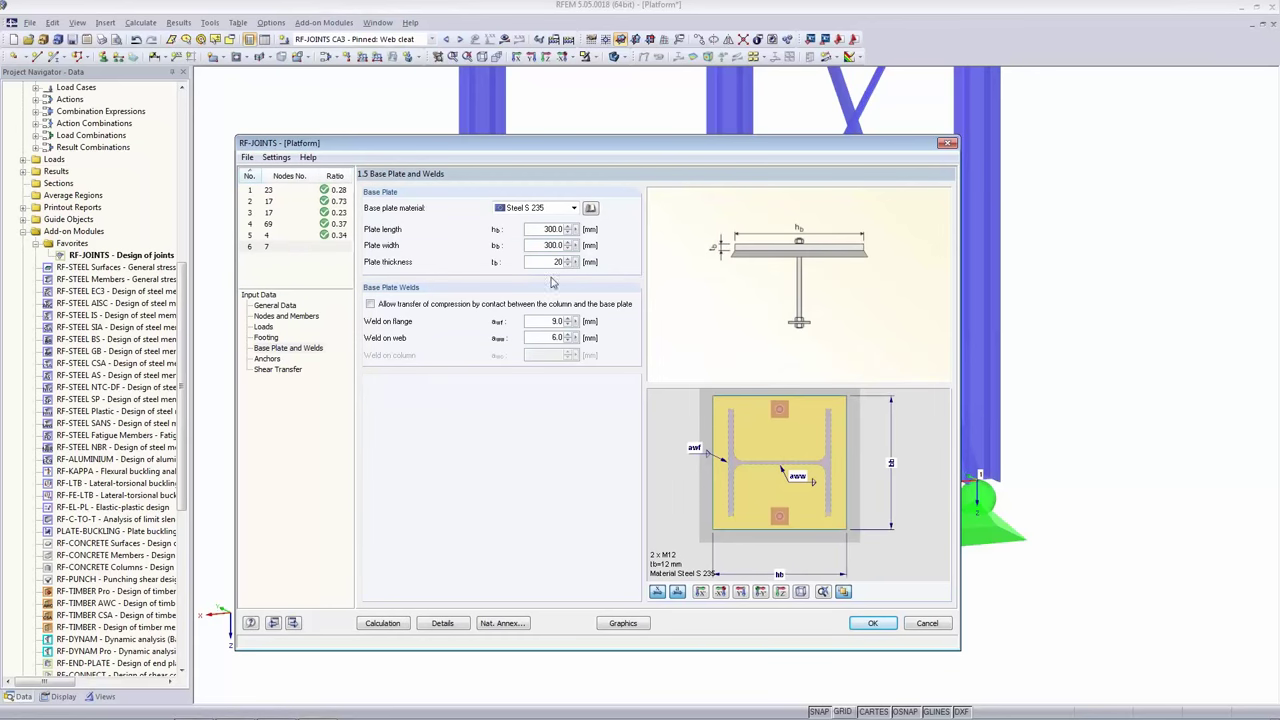
key(Tab)
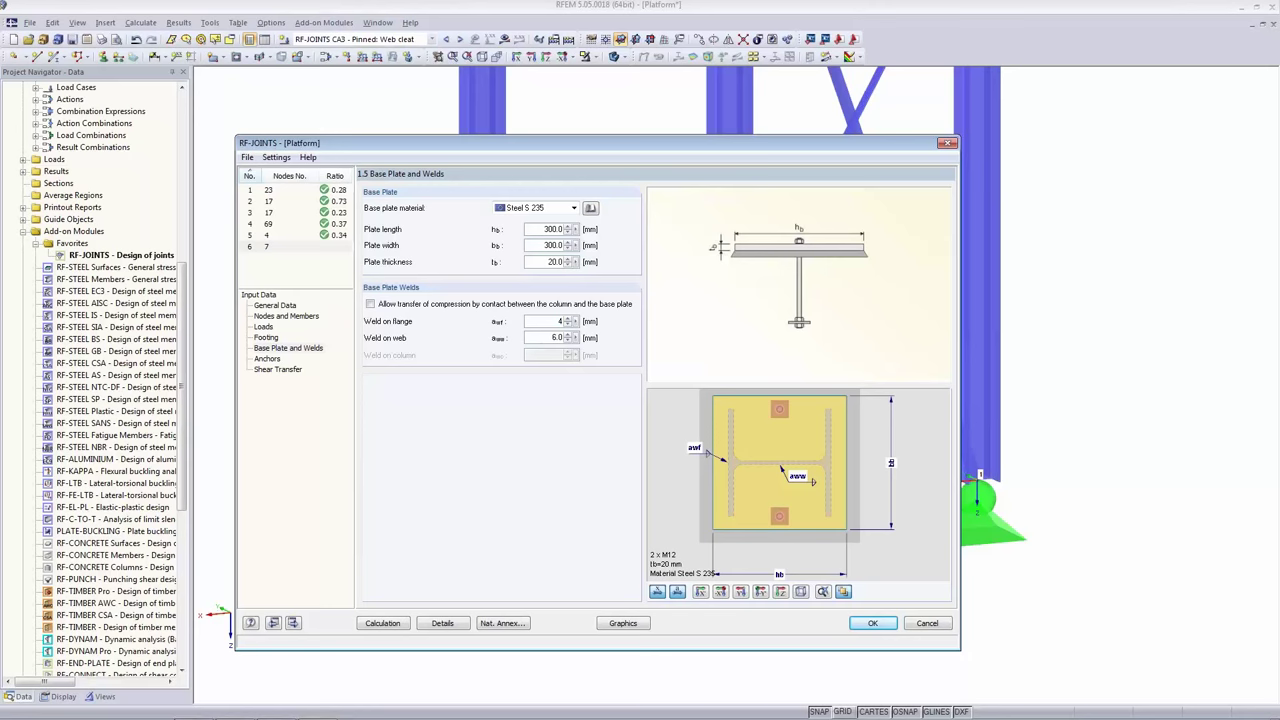
Set both the flange and web welds to 4 mm.
key(Tab)
text(4)
key(Tab)
click(267, 359)
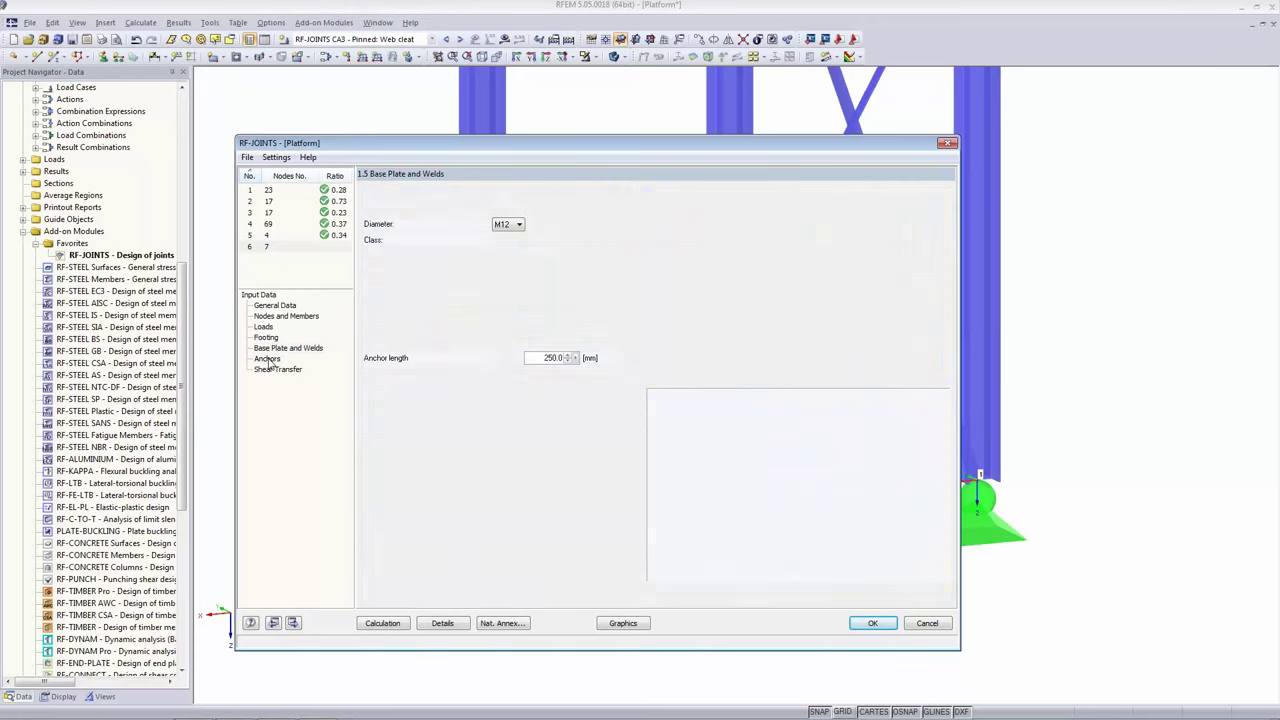
Choose M16 anchors of class 4.6 as straight ribbed rod anchors.
click(510, 226)
click(512, 258)
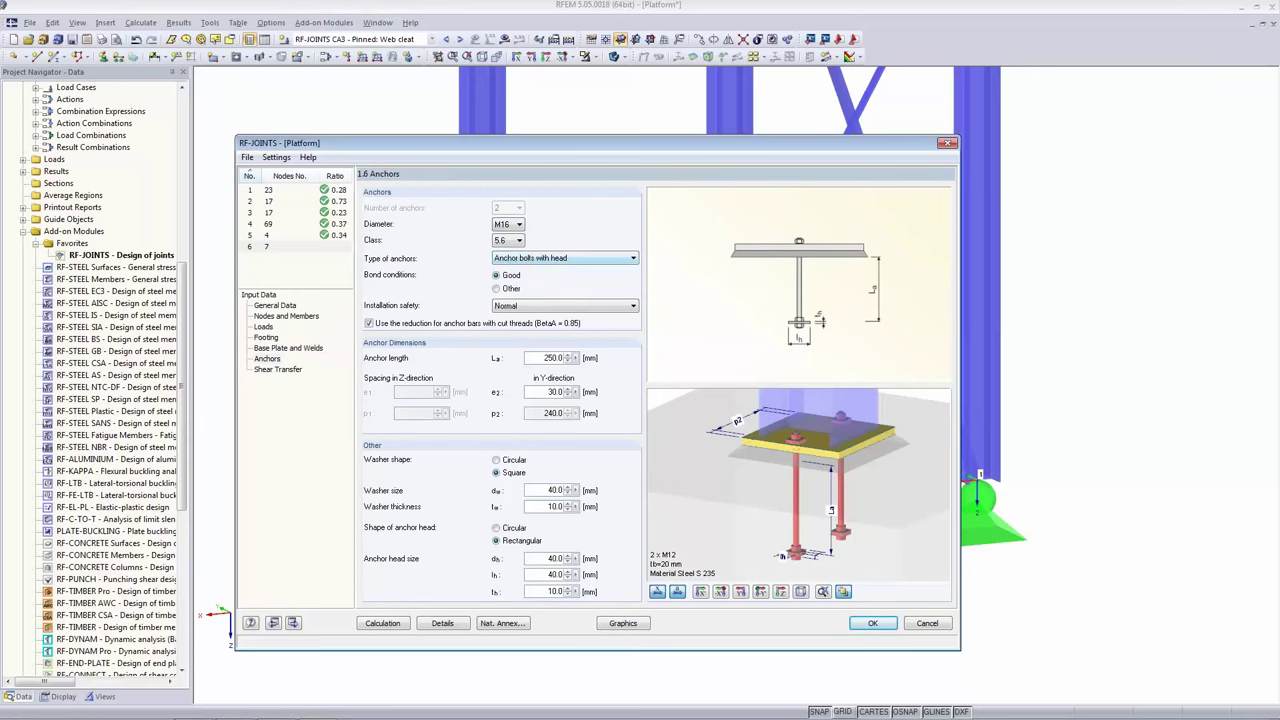
click(512, 241)
click(509, 255)
click(528, 259)
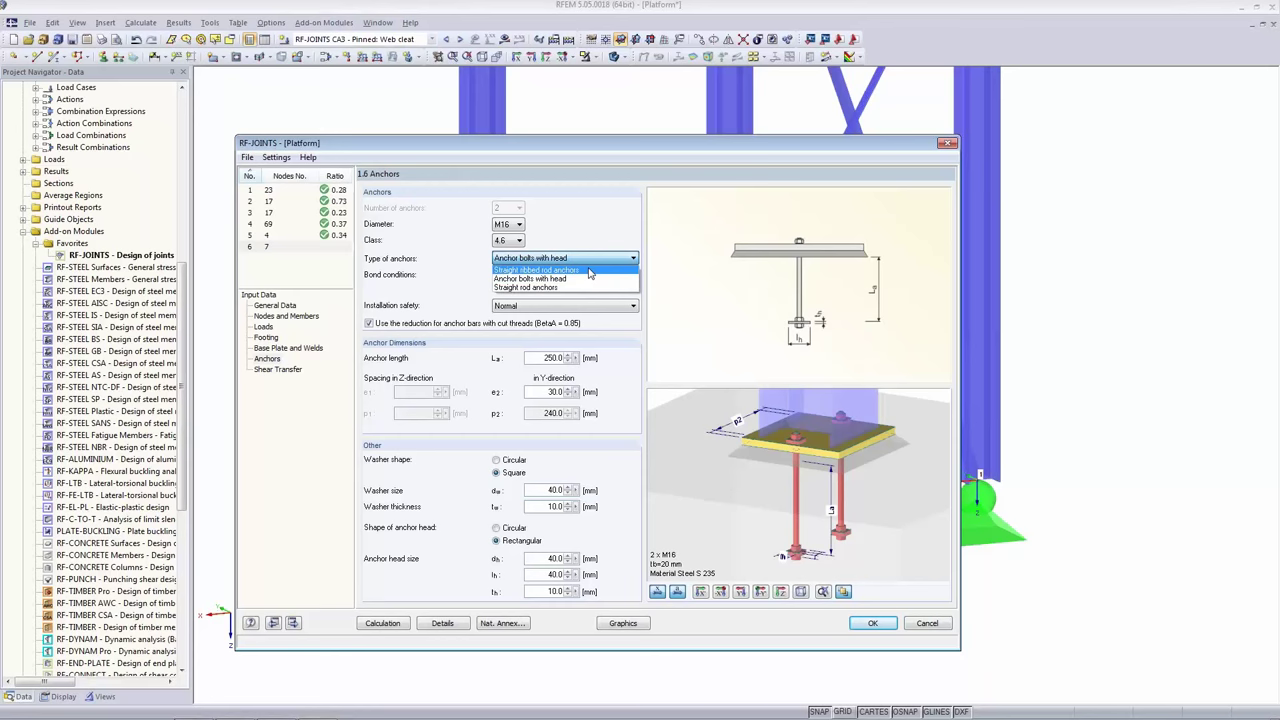
click(590, 271)
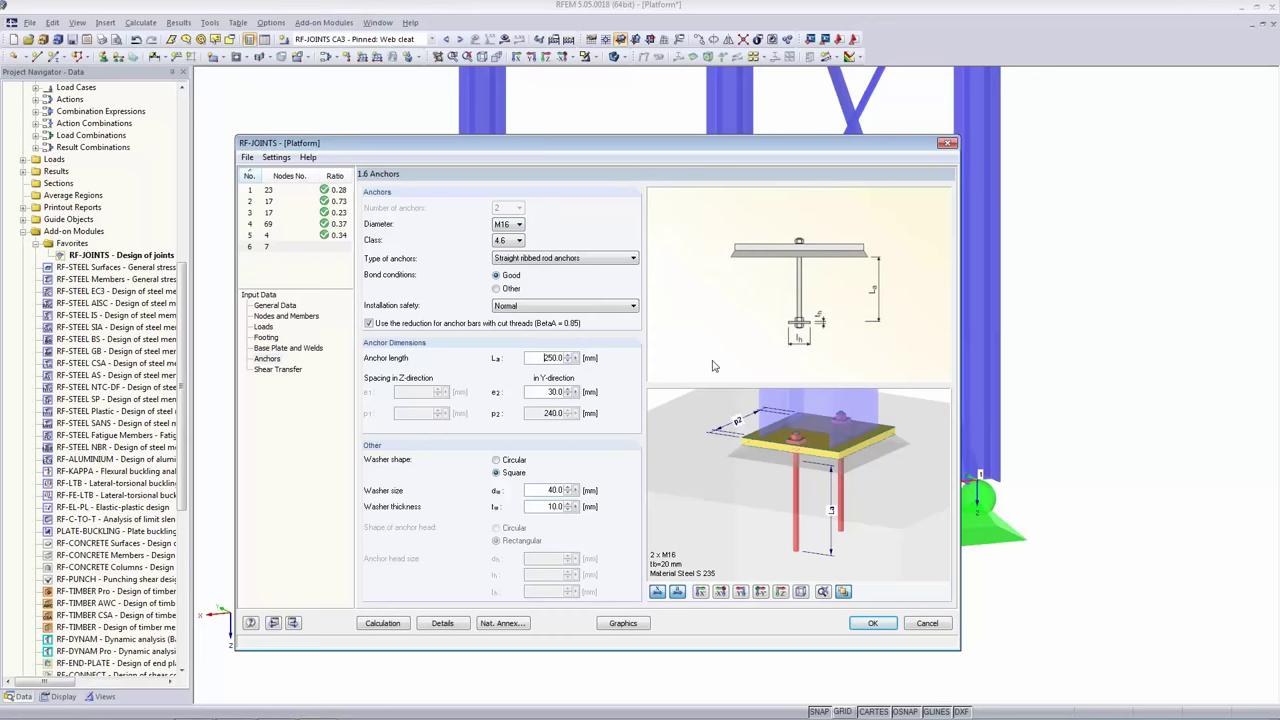
Set the anchor edge spacing e2 to 60 mm and the washer size to 60 mm.
double_click(545, 357)
click(531, 392)
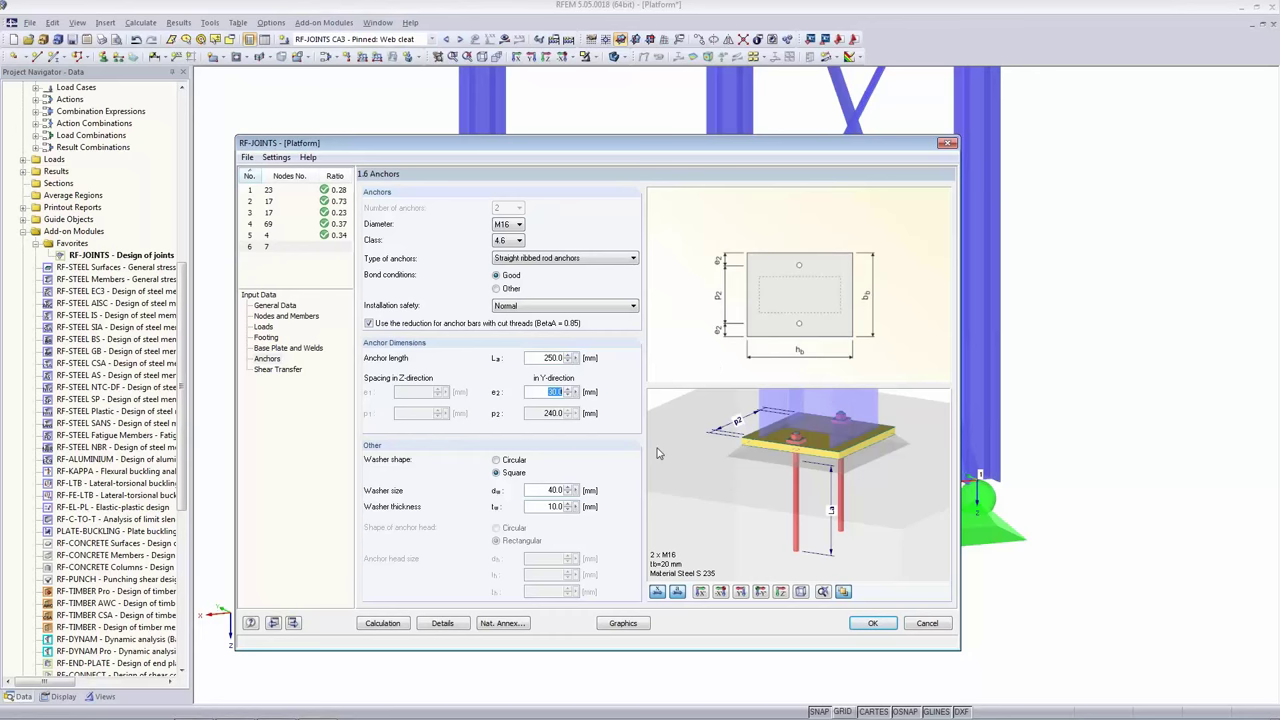
text(60)
key(Tab)
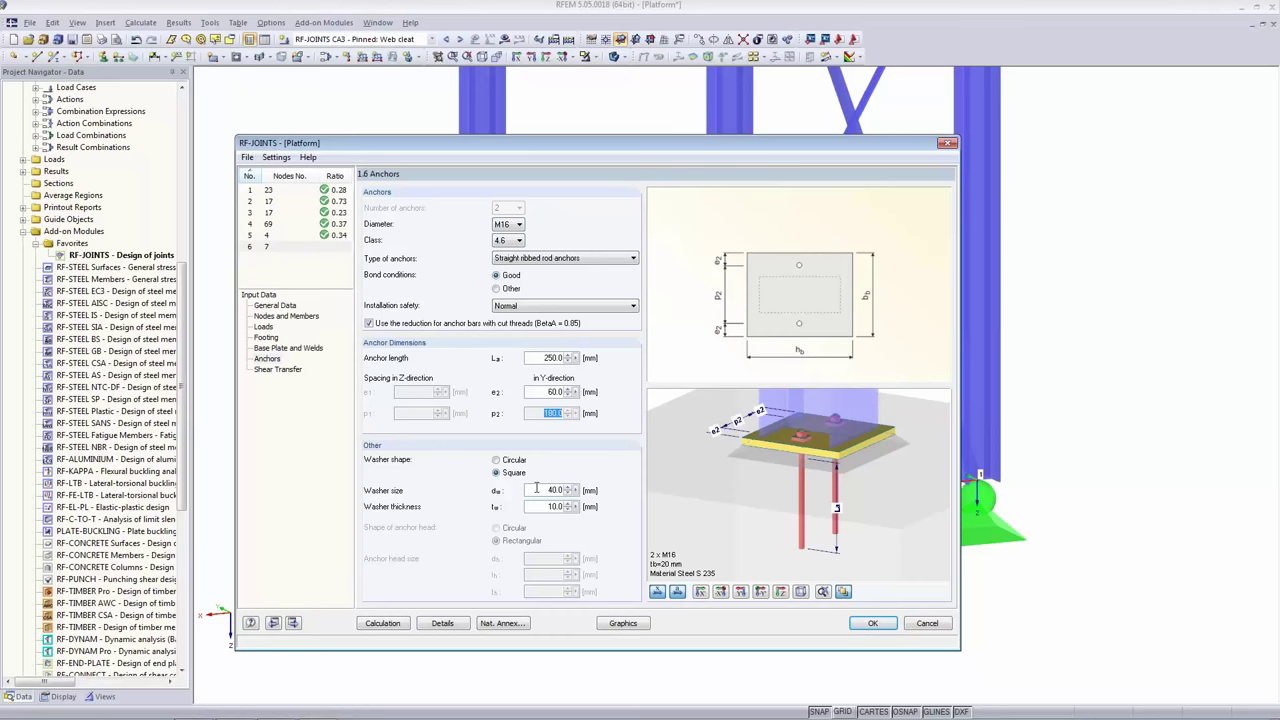
click(536, 489)
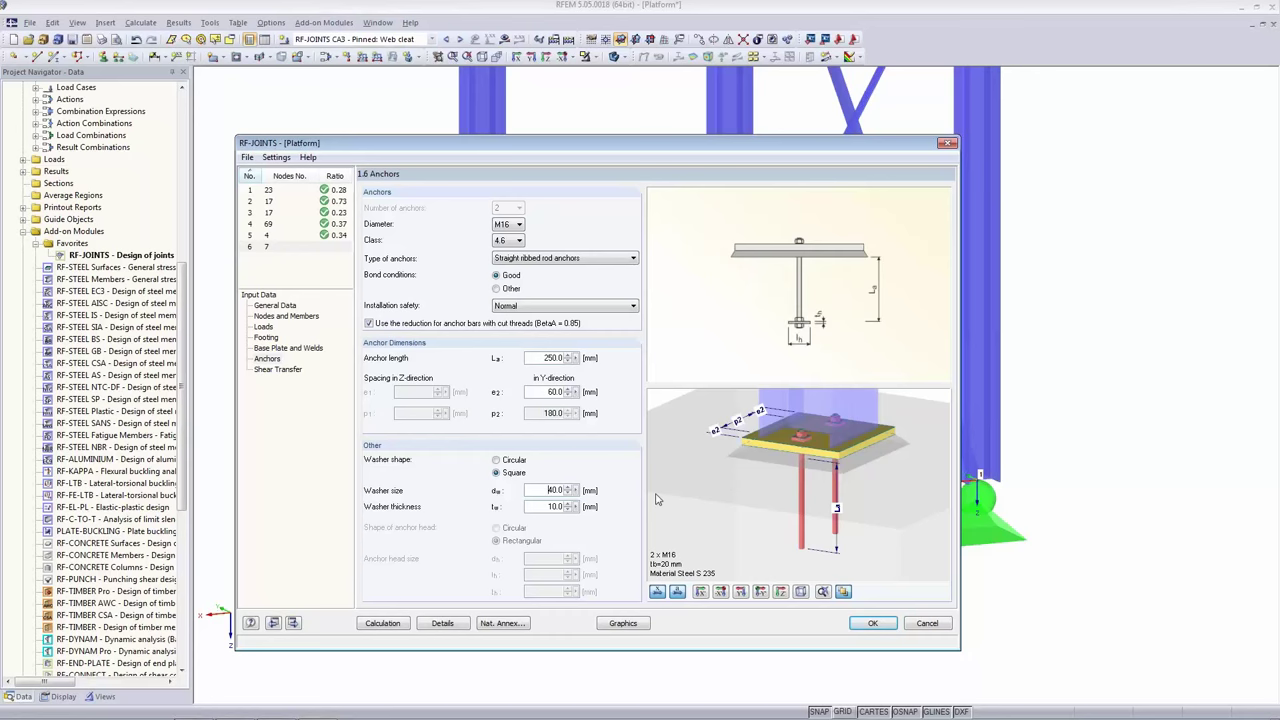
key(Delete)
text(6)
key(Tab)
click(259, 371)
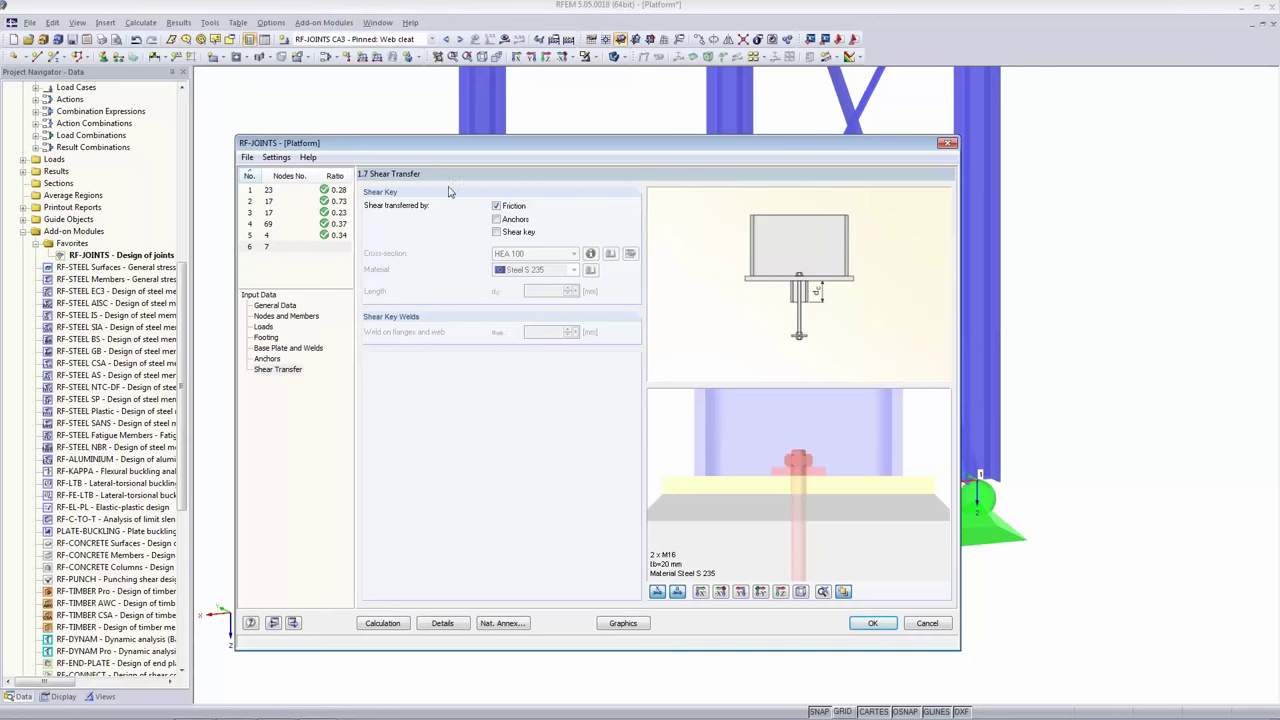
Run the design for case 6 and inspect the governing base plate-grout friction check at 0.67.
click(366, 625)
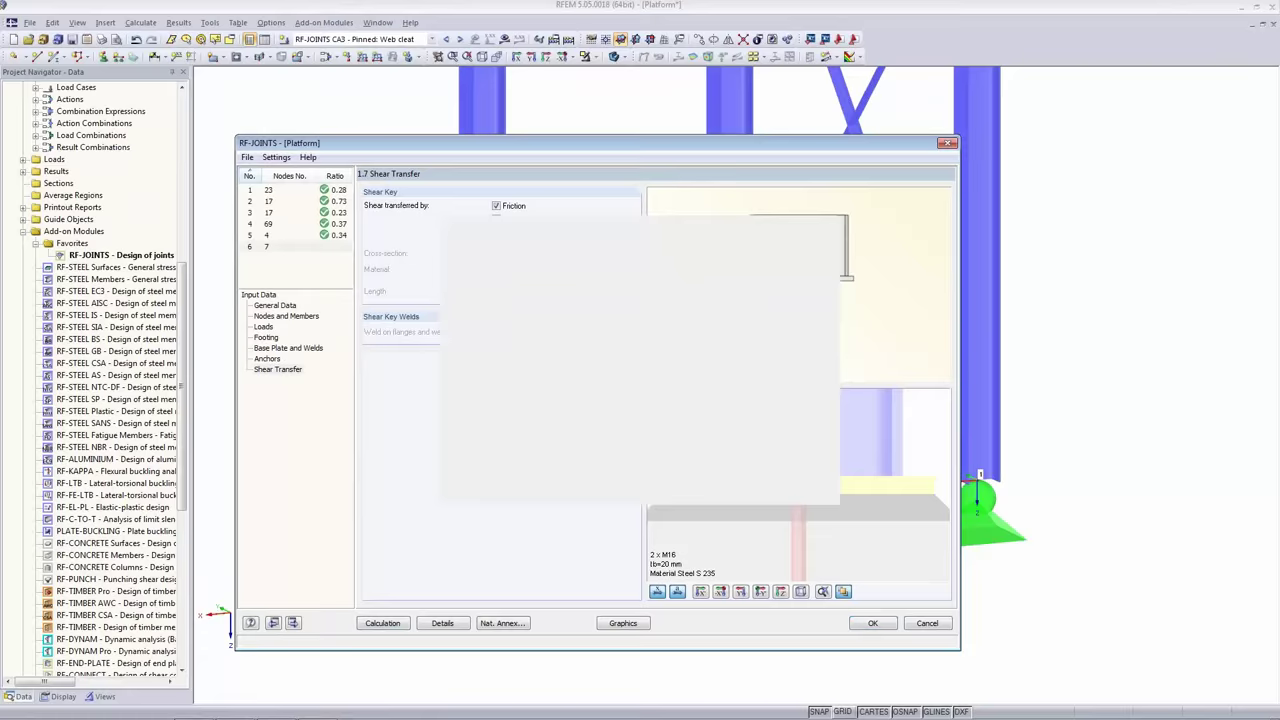
click(569, 257)
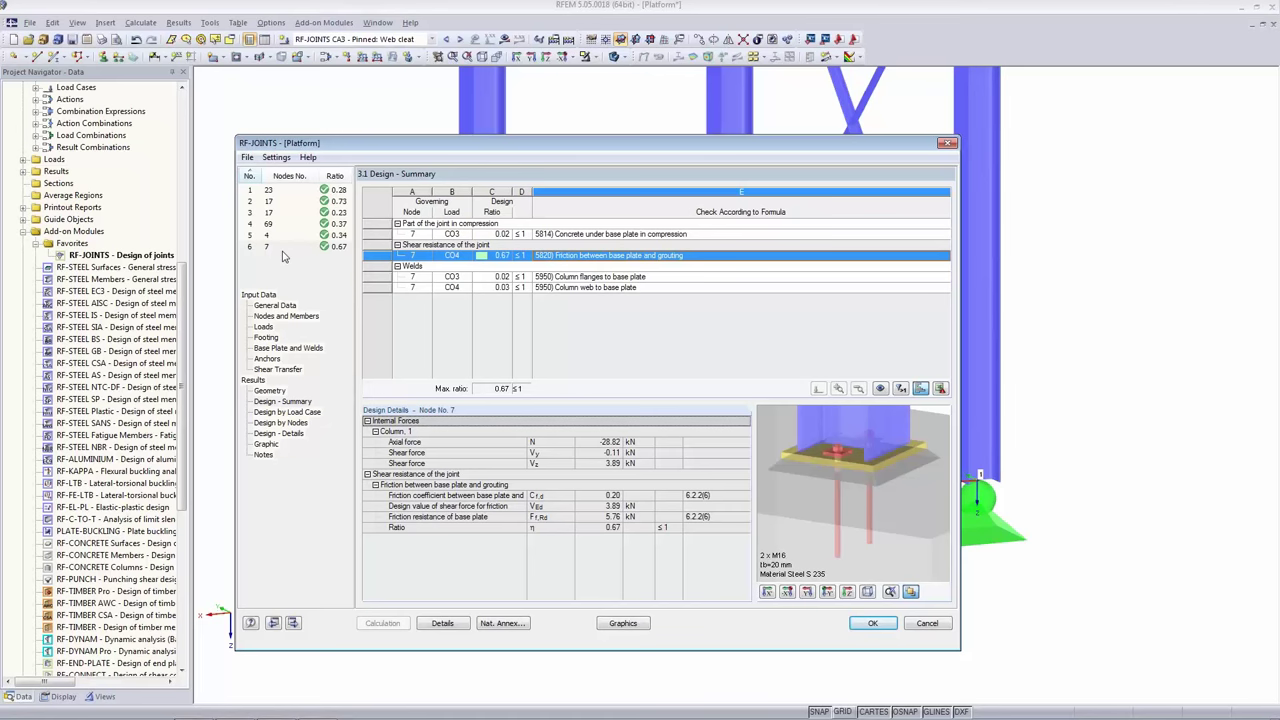
Close RF-JOINTS, show CA3 results, and frame the platform model with footings at nodes 4 and 7.
click(872, 624)
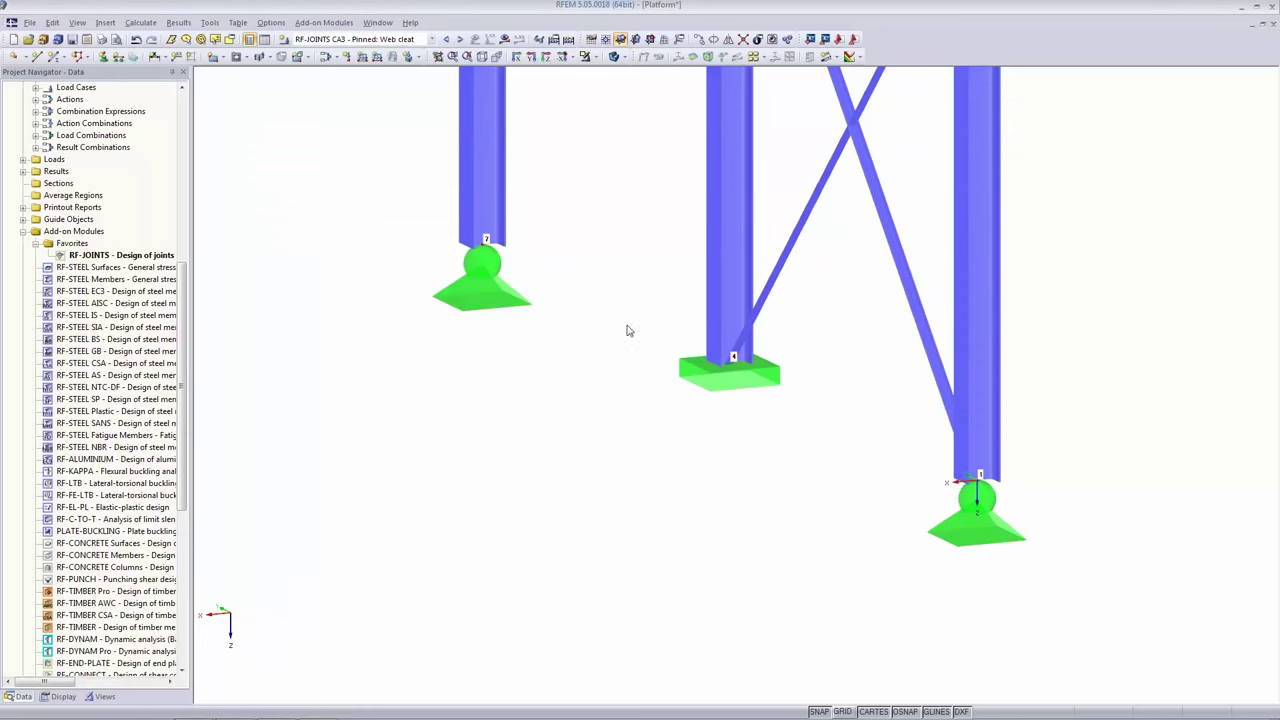
click(352, 39)
click(355, 156)
click(504, 39)
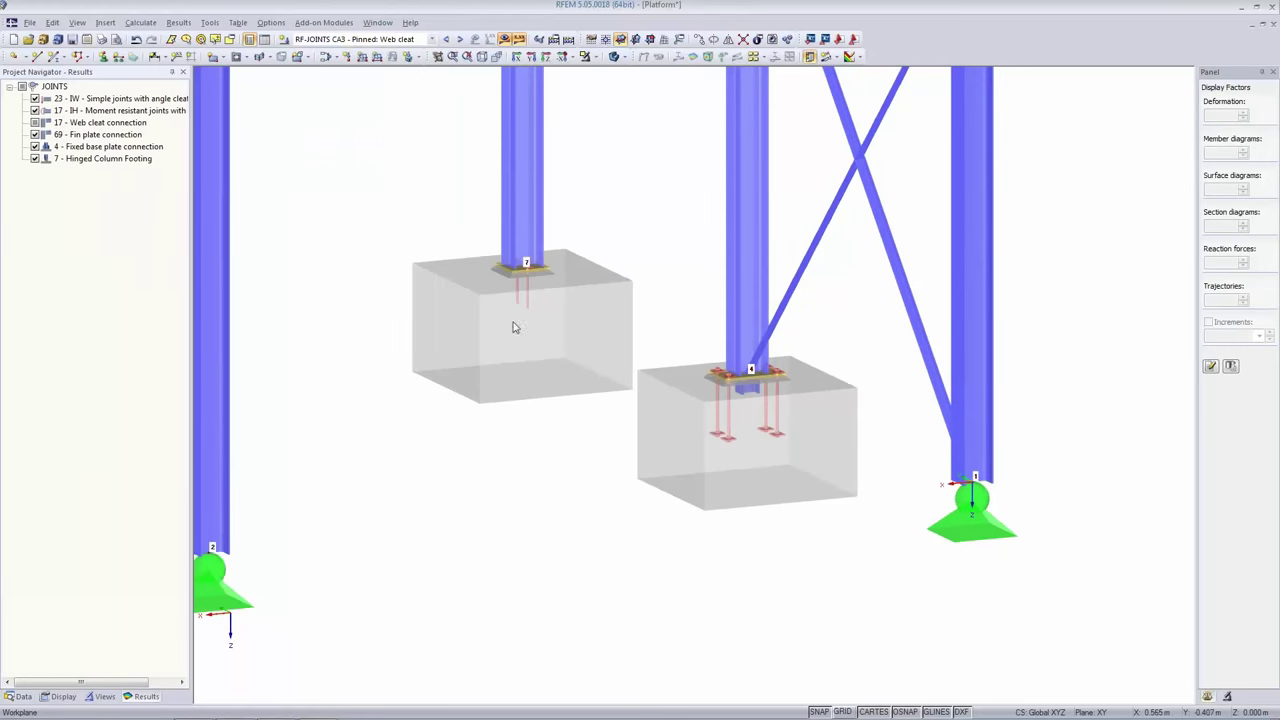
scroll(808, 480, down, 6)
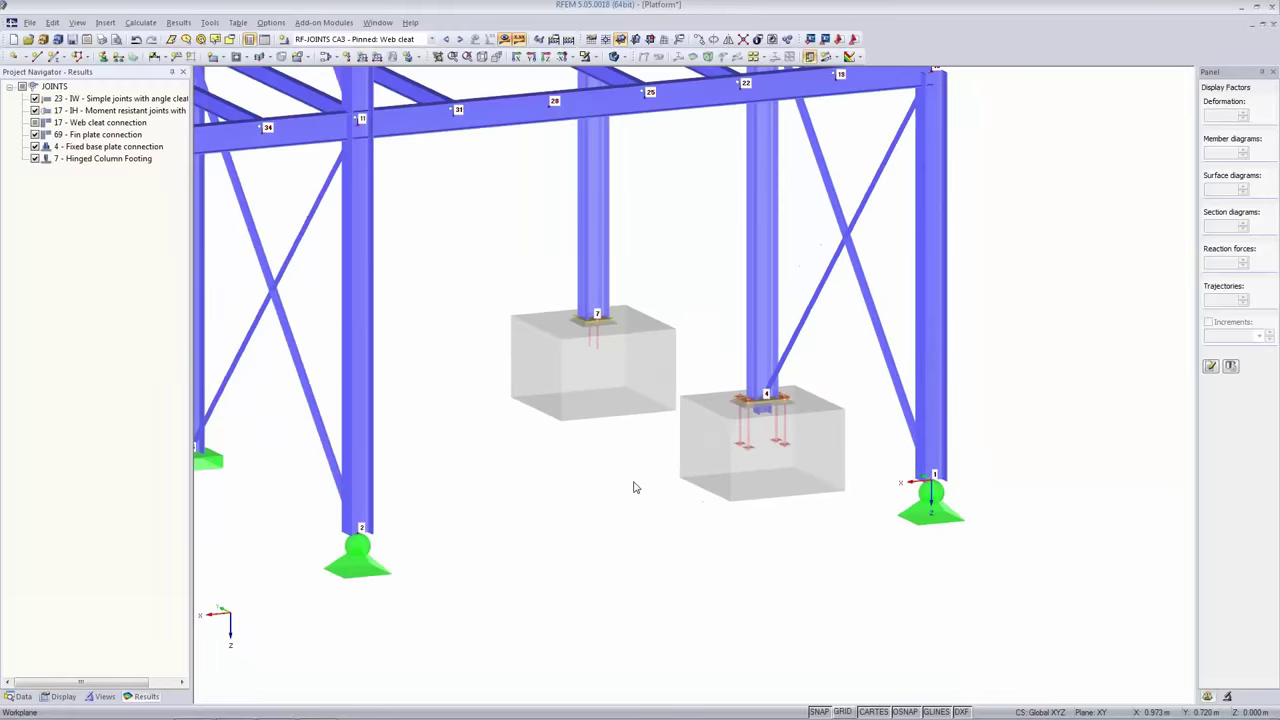
scroll(759, 495, up, 4)
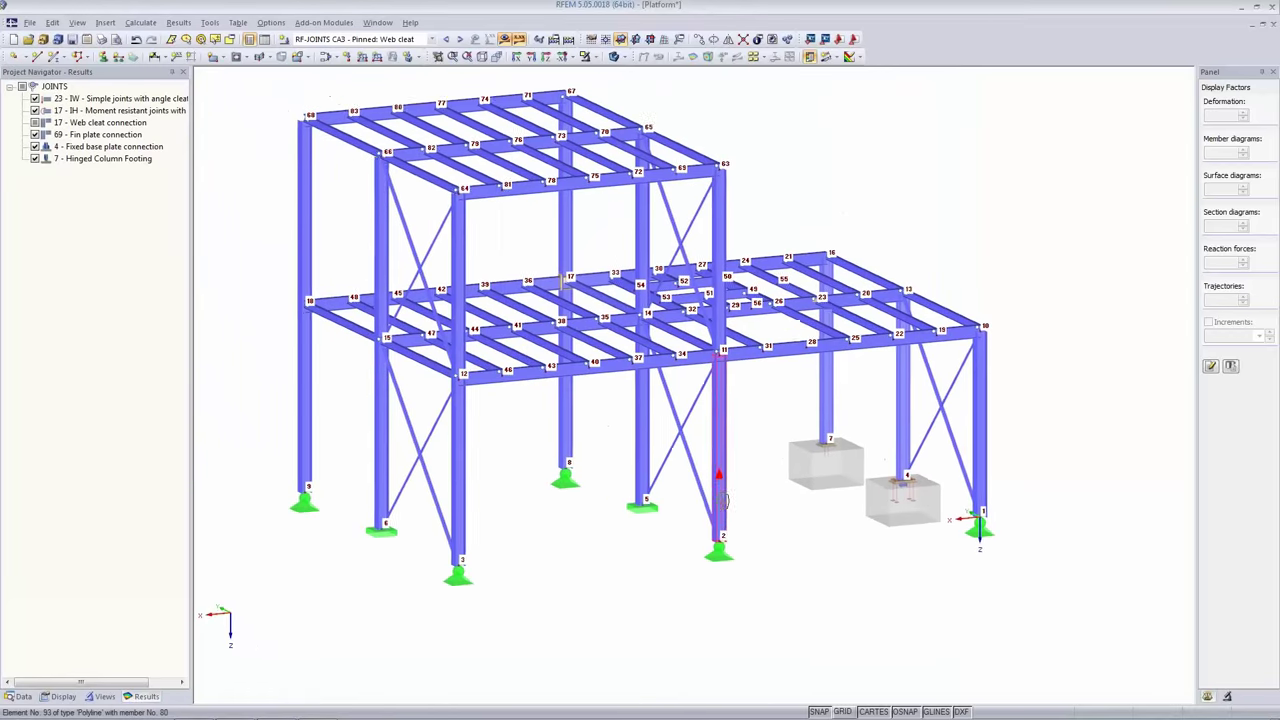
middle_drag(759, 497, 787, 521)
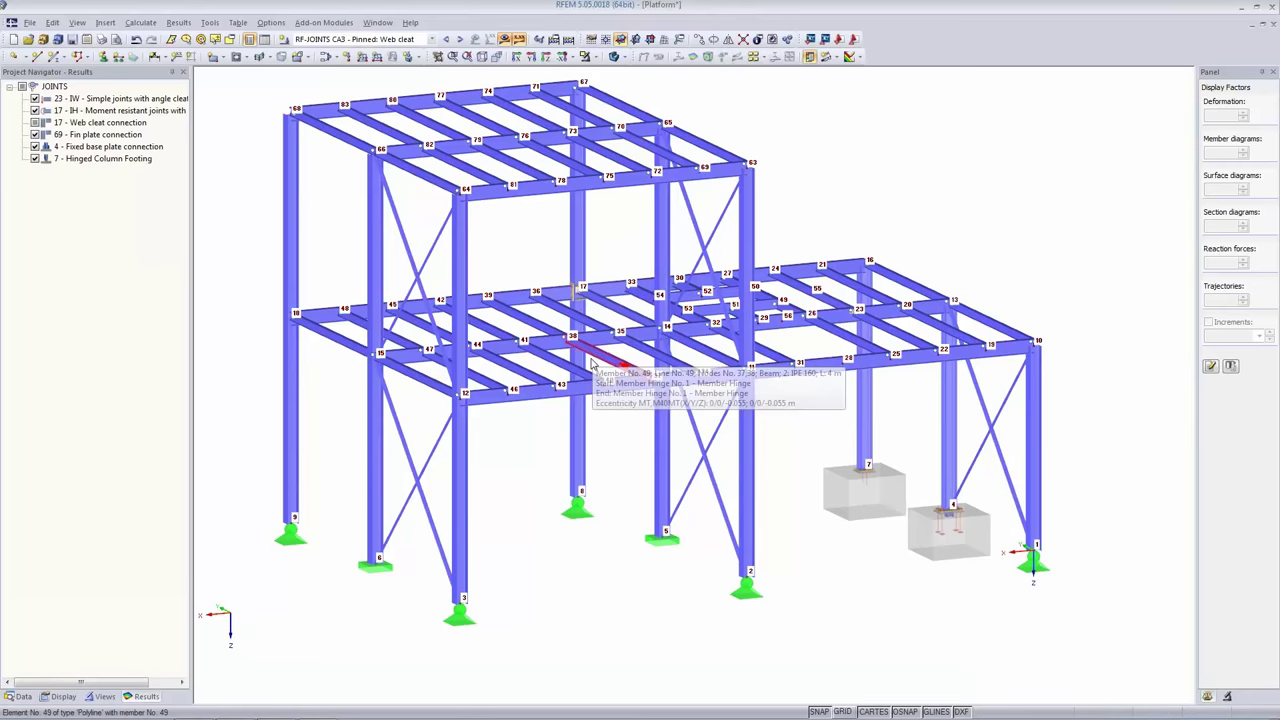
Page through the presentation from More Information to the closing 'Many Thanks for your Attention!' slide.
key(alt+Tab)
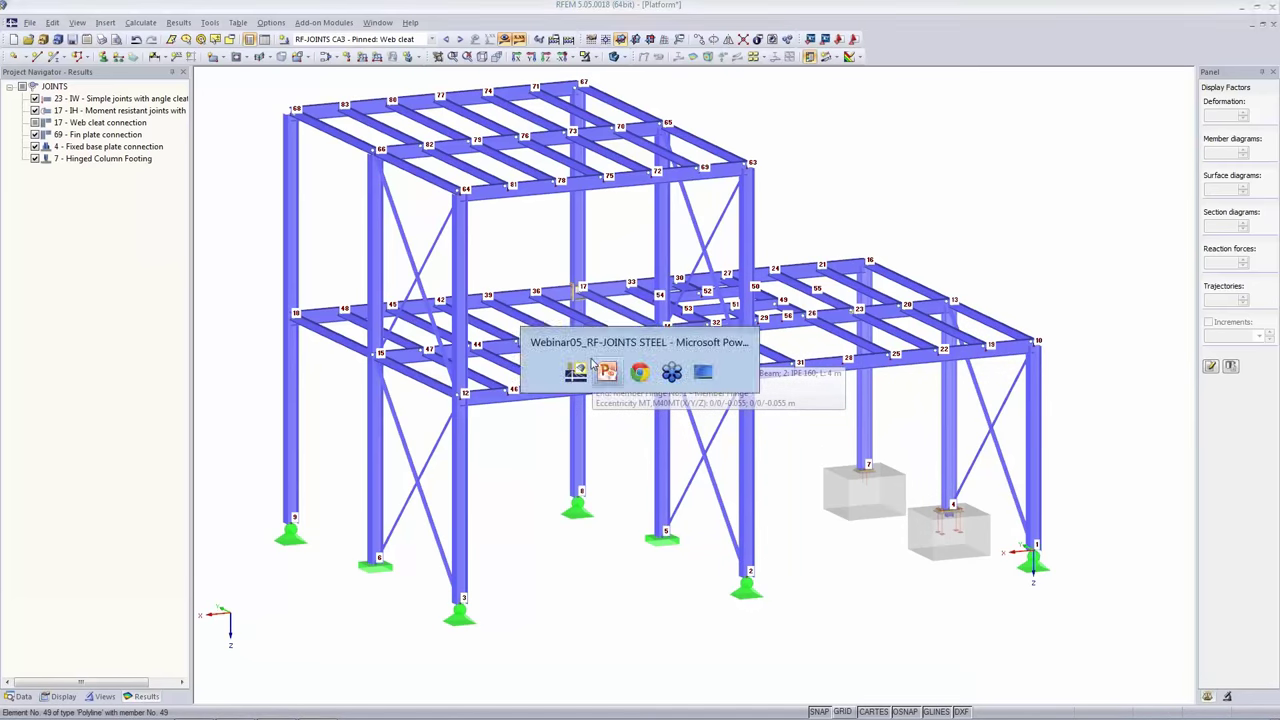
key(Right)
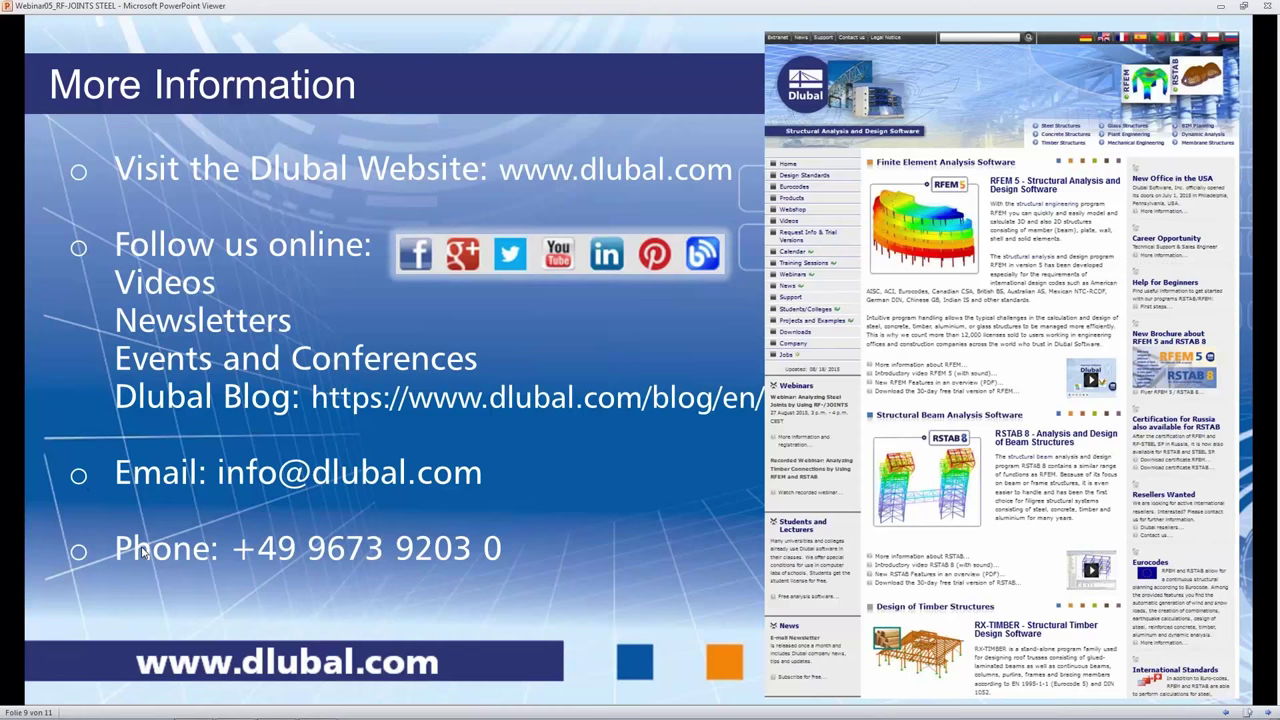
click(588, 529)
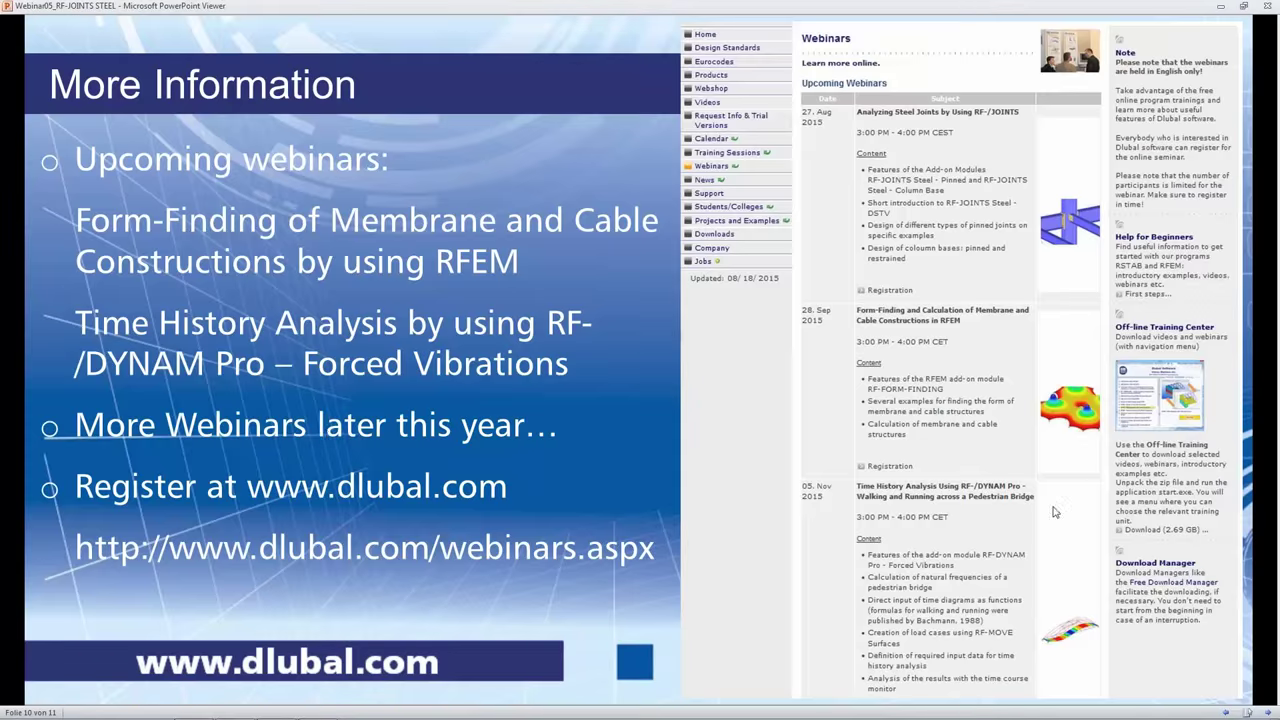
click(945, 540)
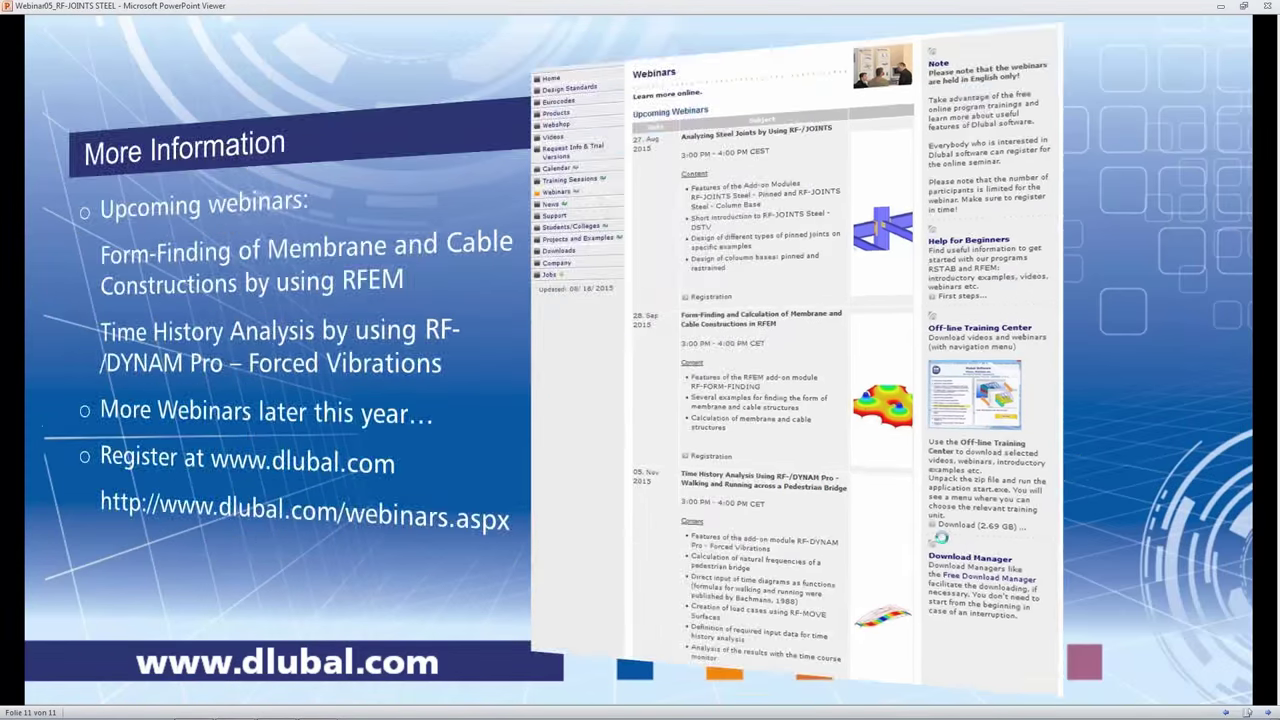
key(Left)
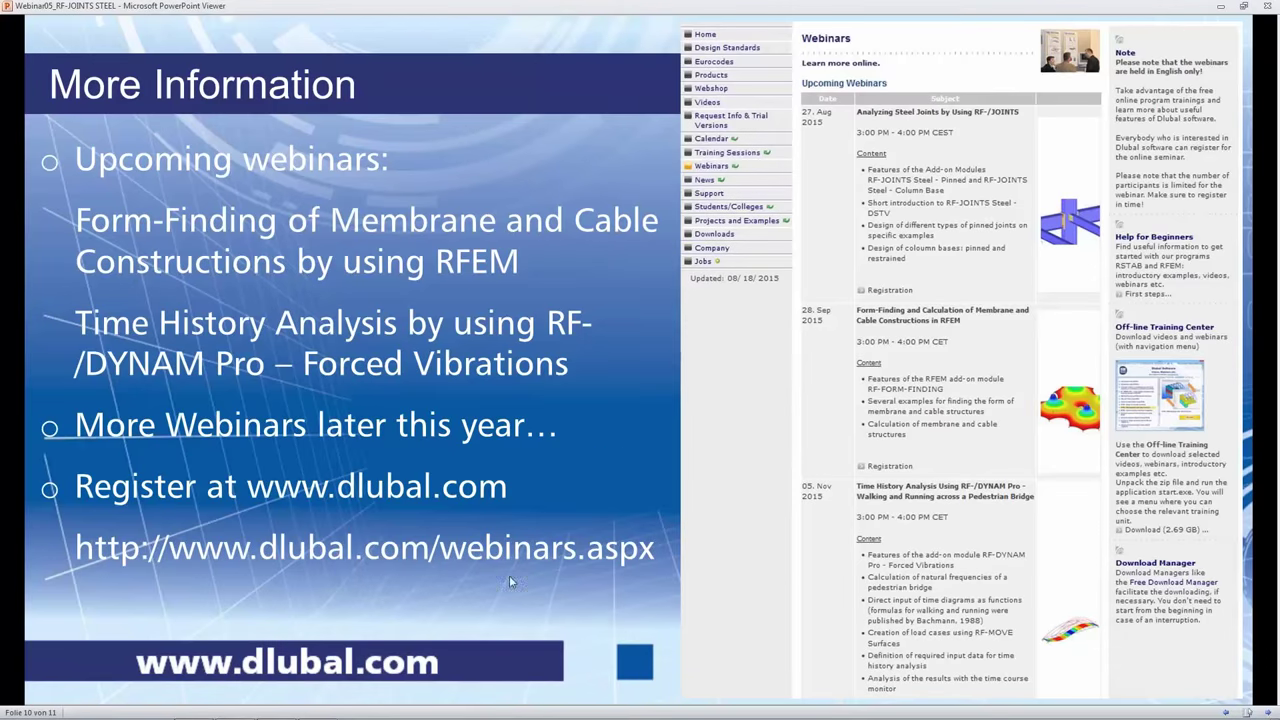
click(455, 586)
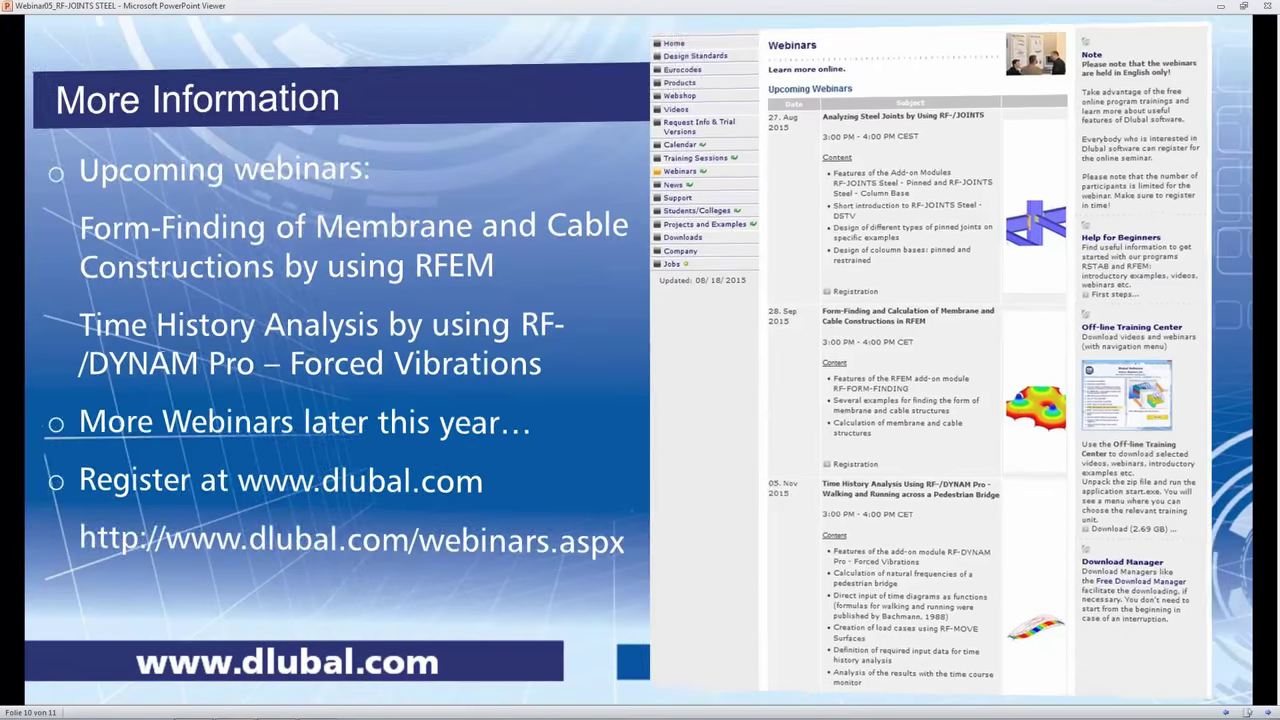